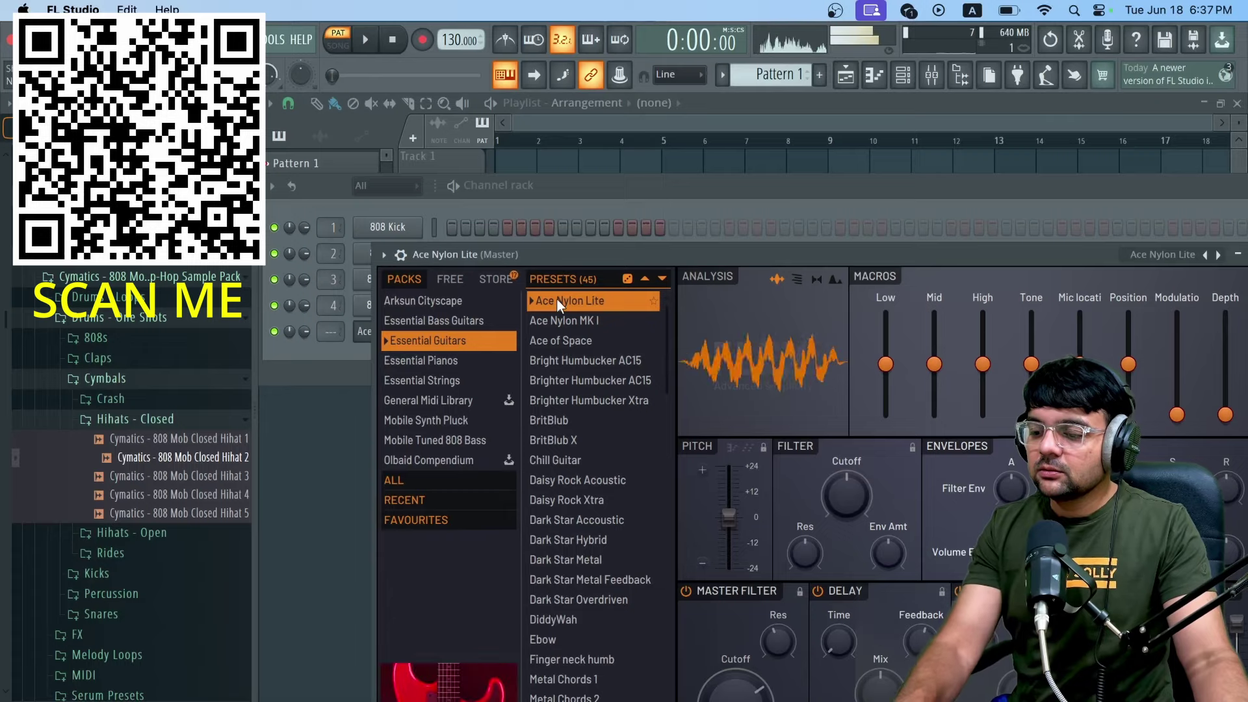
Step: Bring up the channel rack and open the piano roll for the Ace Nylon Lite channel
{"action": "left_click", "coordinate": [583, 187]}
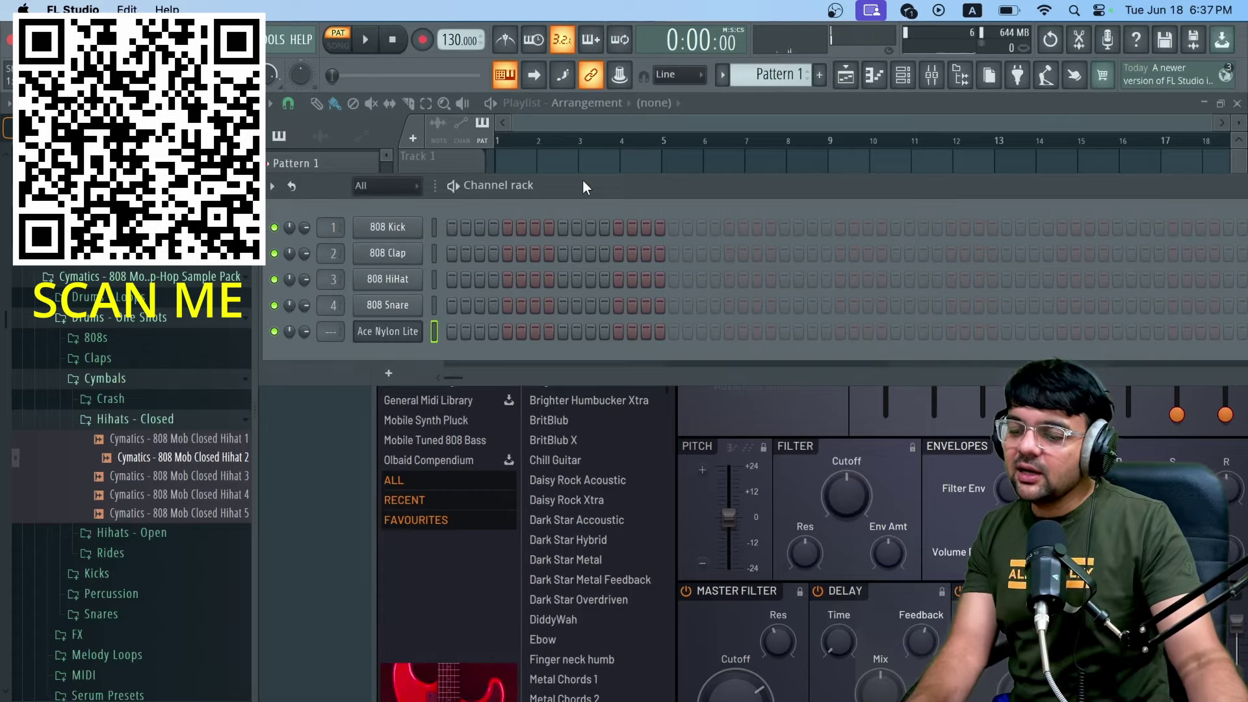
{"action": "right_click", "coordinate": [383, 337]}
{"action": "left_click", "coordinate": [448, 329]}
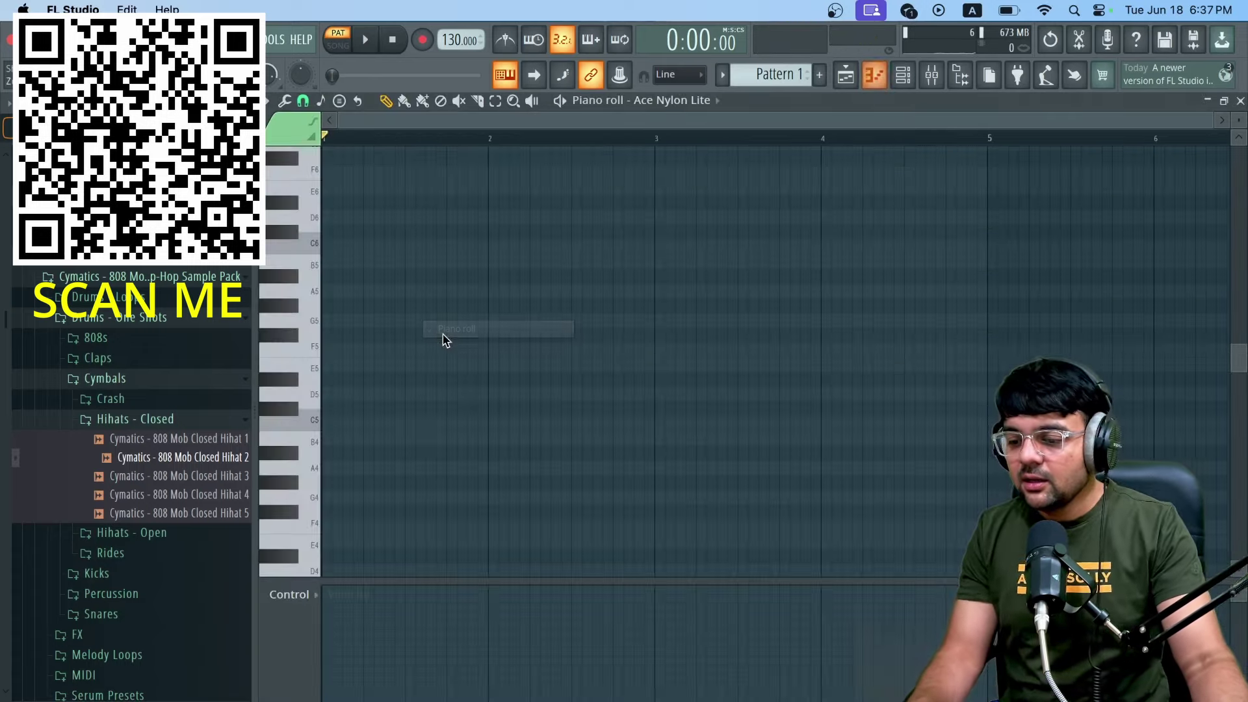
Step: Set the piano roll's scale highlighting to root note C# with the Minor Natural (Aeolian) scale
{"action": "left_click", "coordinate": [285, 101]}
{"action": "mouse_move", "coordinate": [330, 189]}
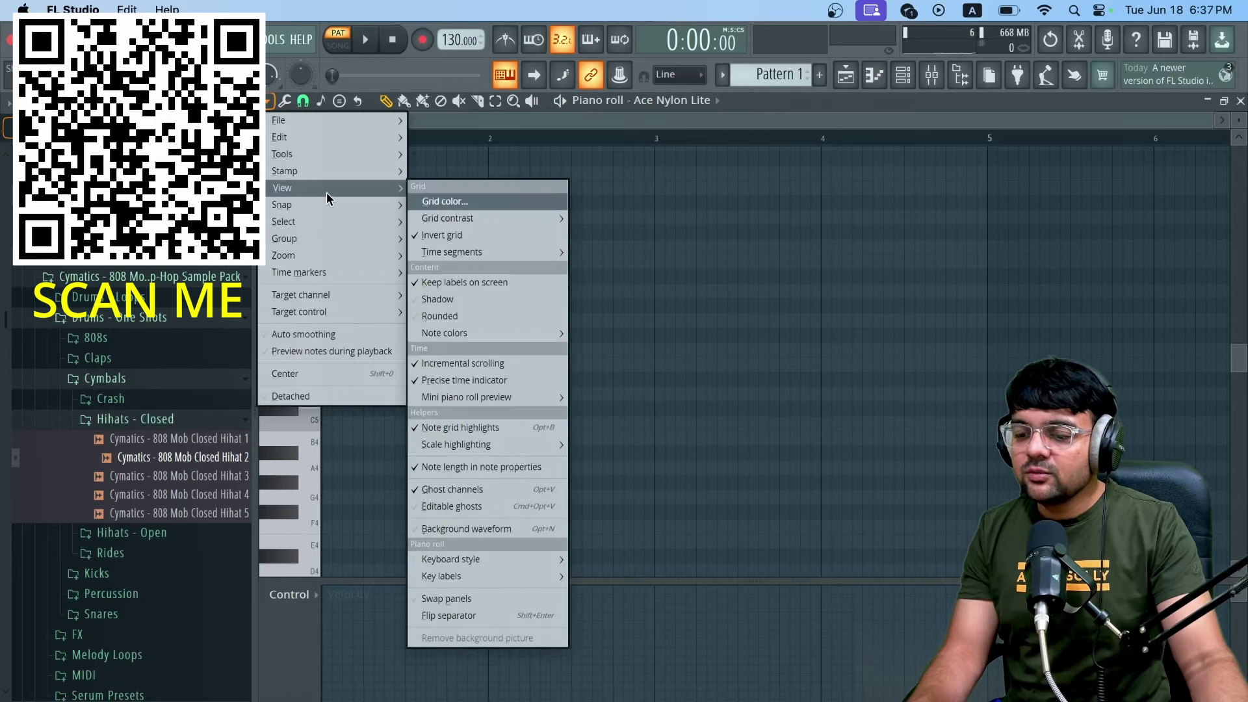
{"action": "mouse_move", "coordinate": [556, 445]}
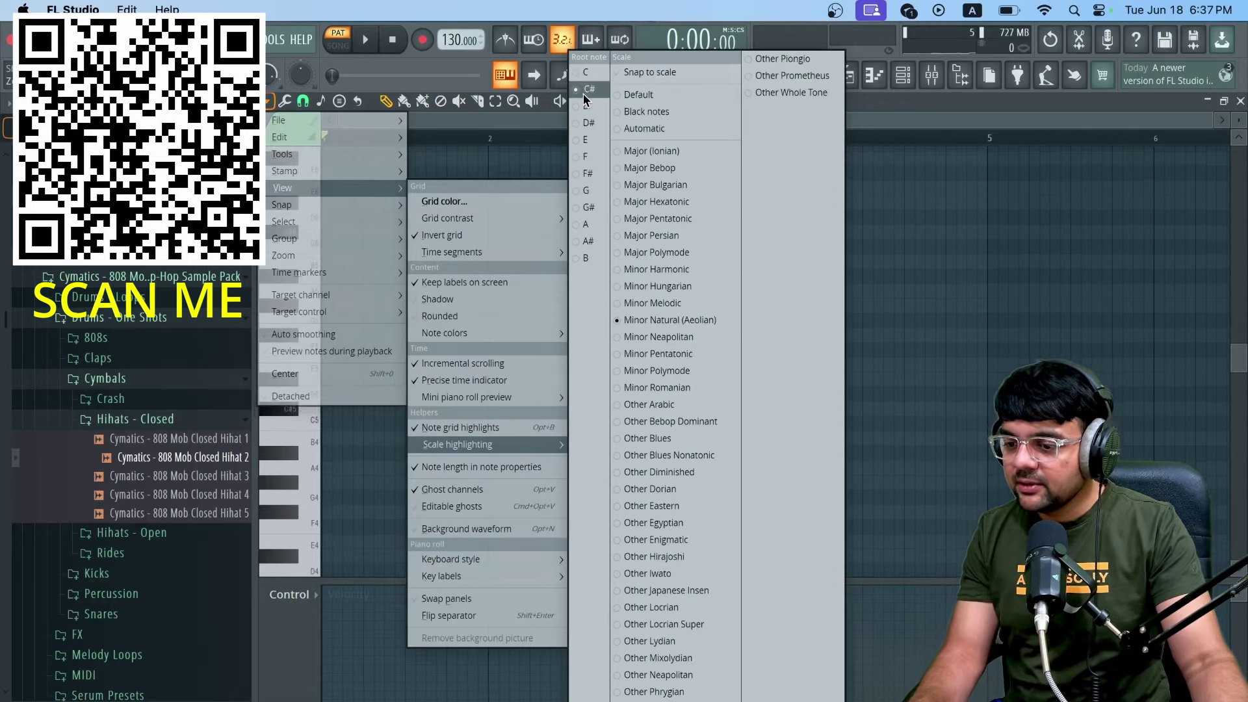
{"action": "left_click", "coordinate": [872, 121]}
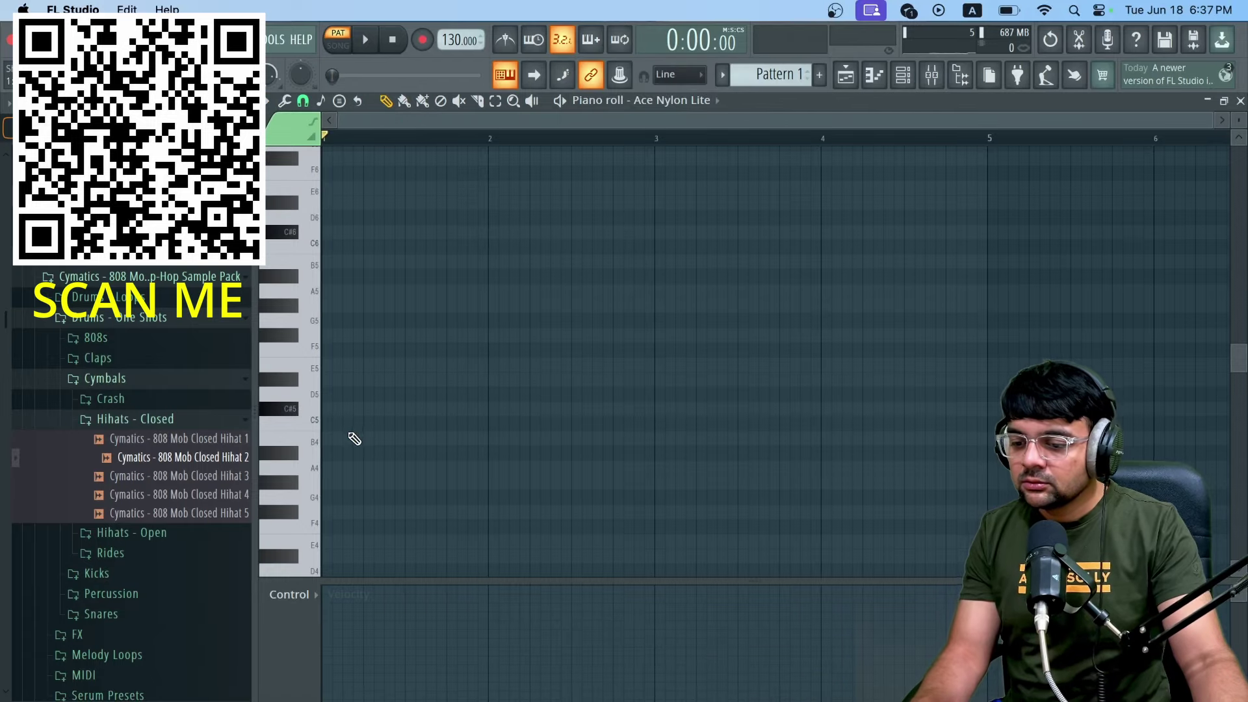
Step: Draw a C#5 note filling bar 1 and choose the piano roll's snap resolution
{"action": "scroll", "coordinate": [351, 442], "scroll_direction": "down", "scroll_amount": 2}
{"action": "left_click", "coordinate": [339, 365]}
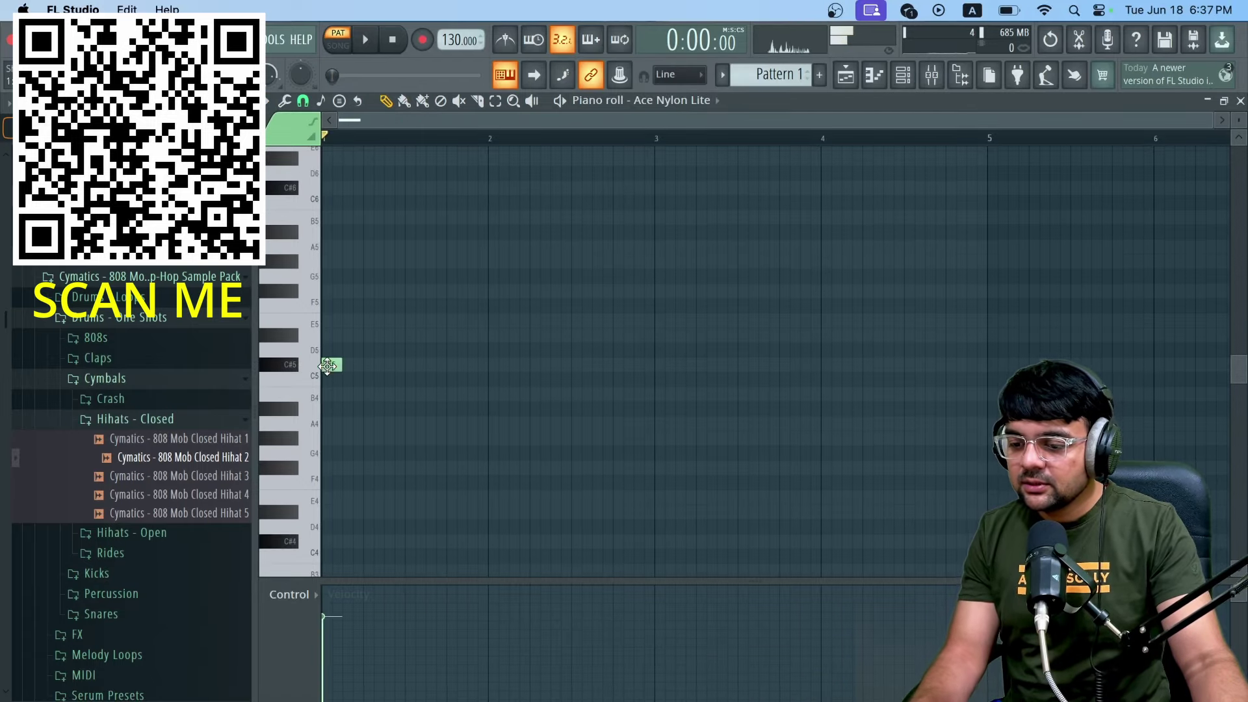
{"action": "left_click_drag", "start_coordinate": [345, 365], "coordinate": [488, 366]}
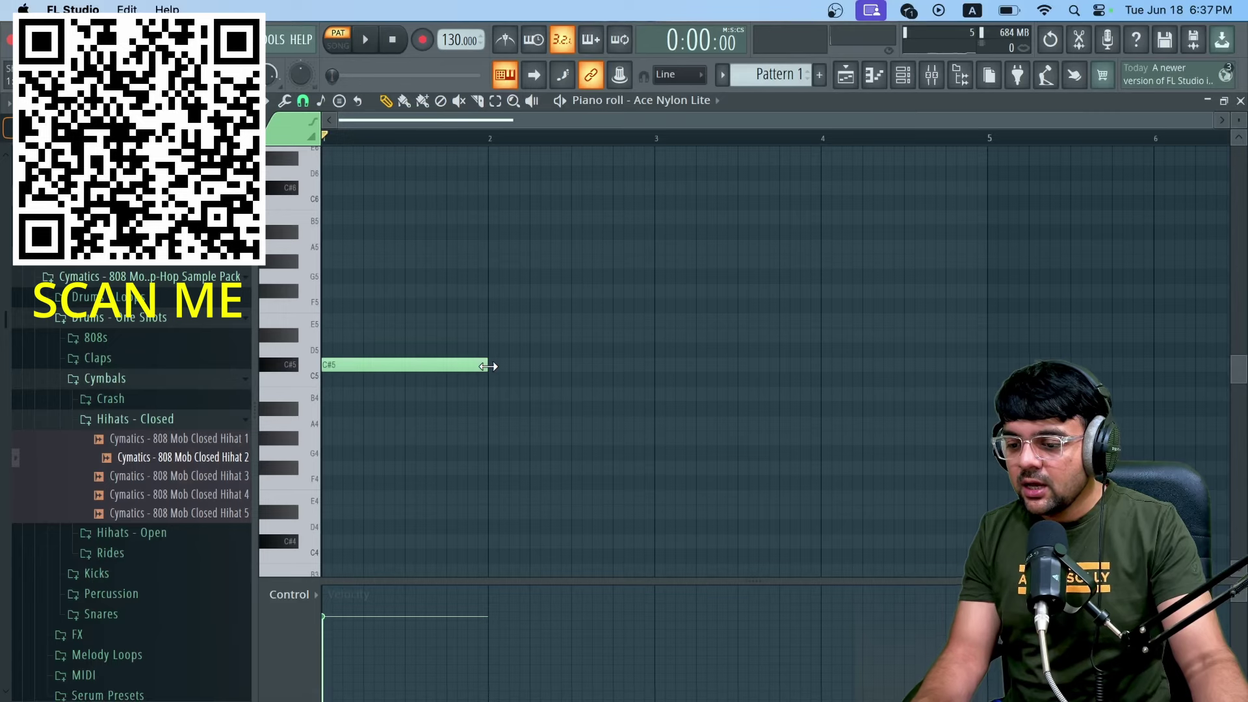
{"action": "left_click", "coordinate": [301, 104]}
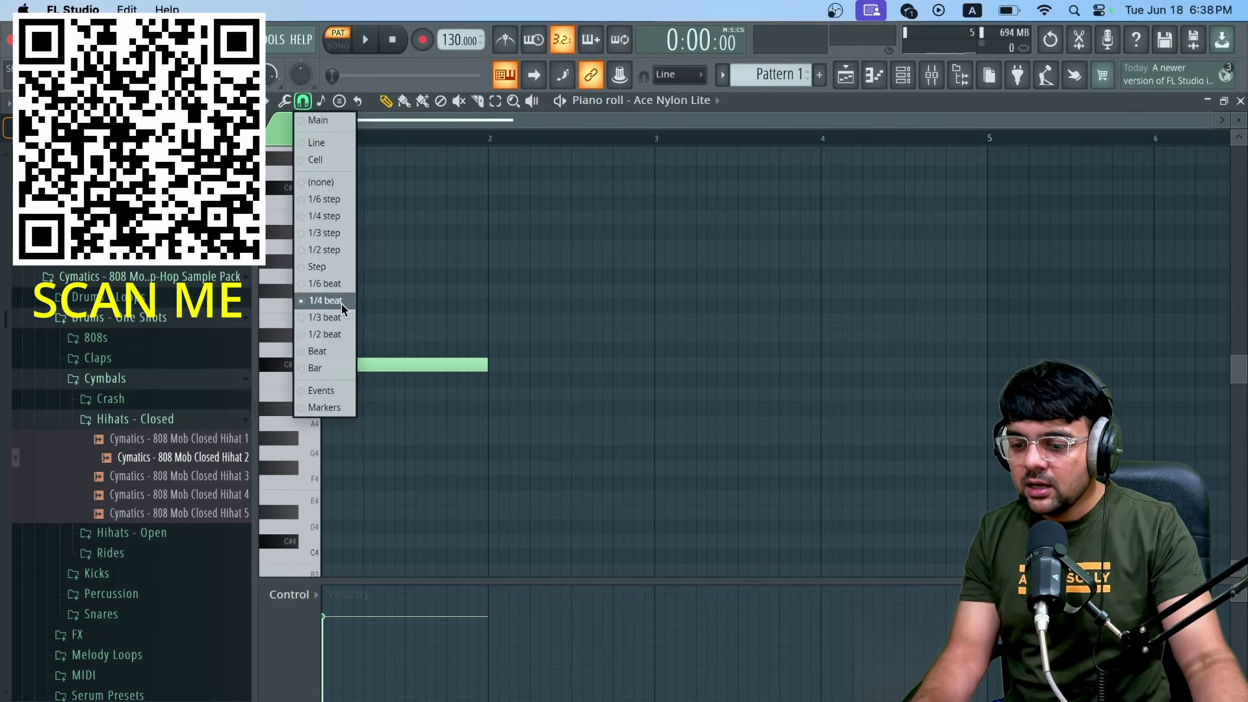
{"action": "left_click", "coordinate": [337, 329]}
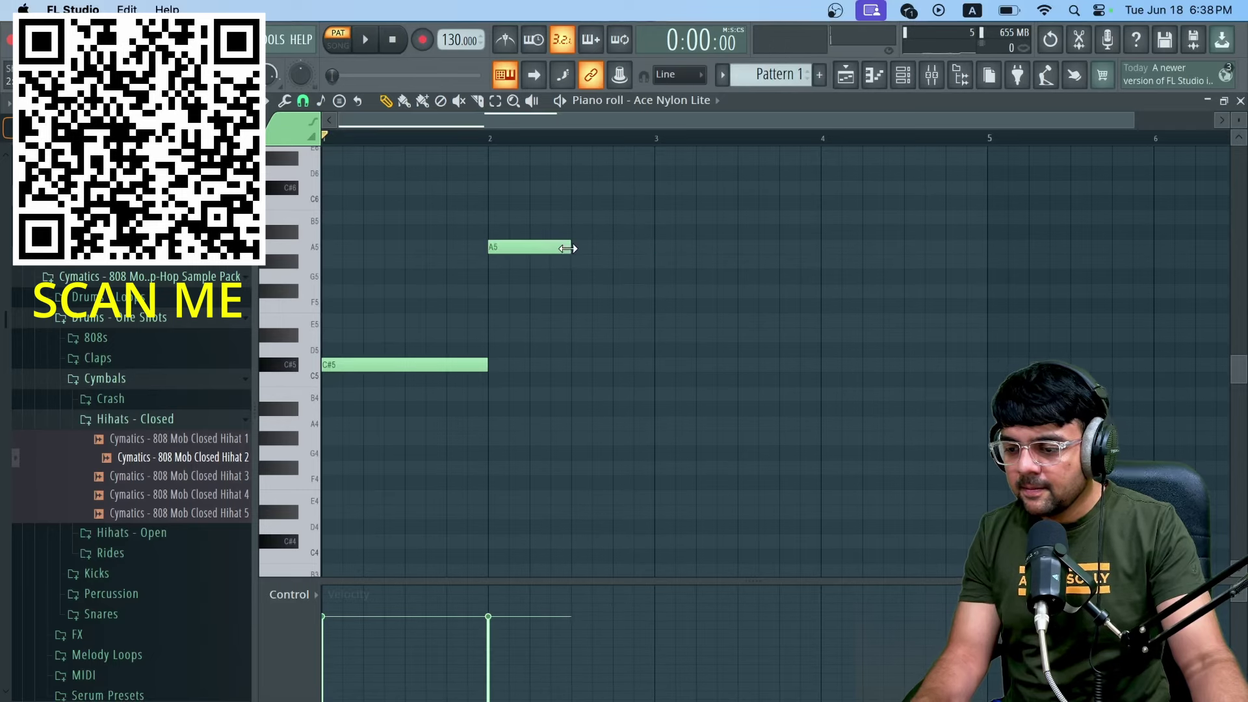
Step: Fill bar 2 with half-bar A and G# notes and lower both by an octave to A4 and G#4
{"action": "left_click", "coordinate": [577, 262]}
{"action": "left_click_drag", "start_coordinate": [610, 231], "coordinate": [525, 273]}
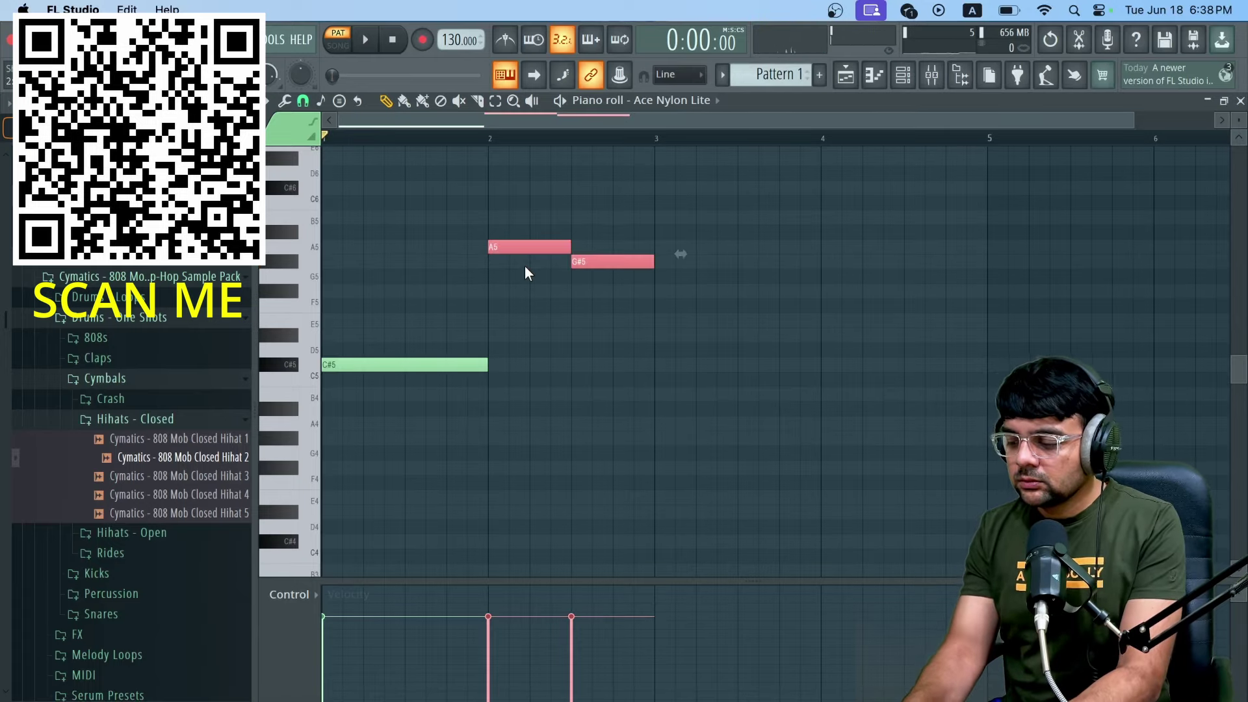
{"action": "key", "text": "ctrl+Down"}
Step: Complete the first chord during playback by adding one-bar E5 and G#5 notes above C#5
{"action": "key", "text": "space"}
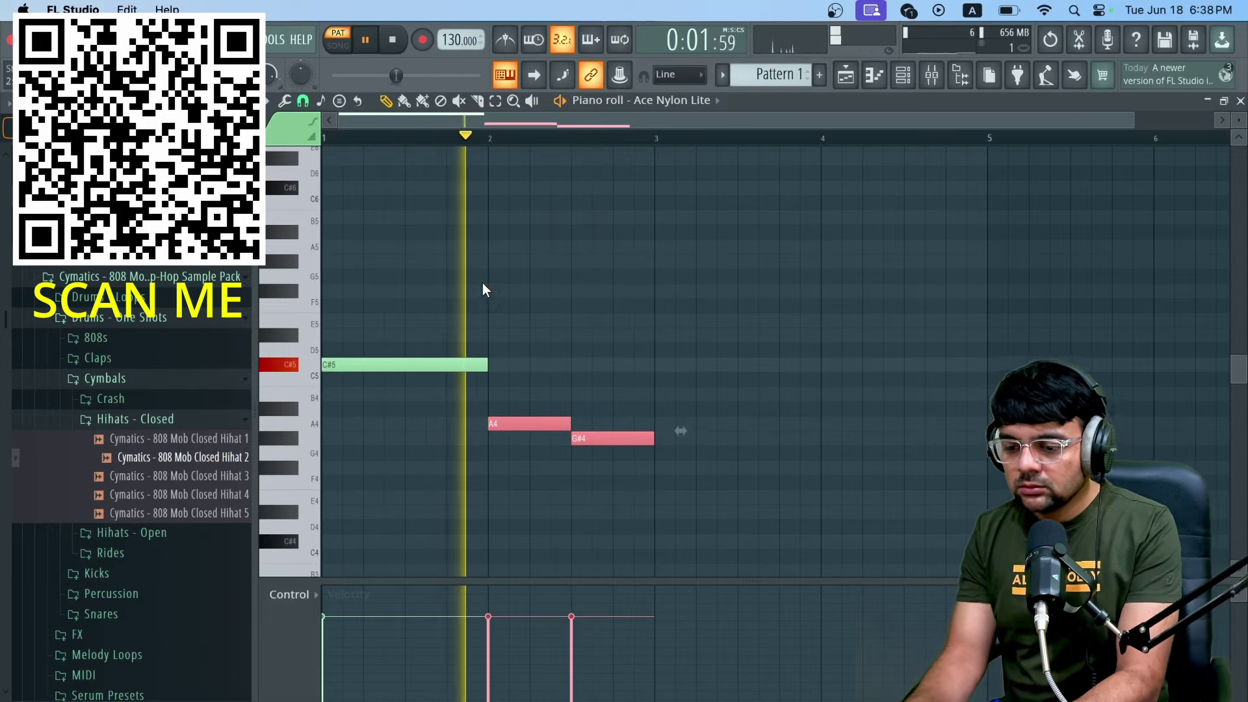
{"action": "left_click", "coordinate": [362, 320]}
{"action": "left_click_drag", "start_coordinate": [404, 319], "coordinate": [485, 320]}
{"action": "left_click", "coordinate": [328, 262]}
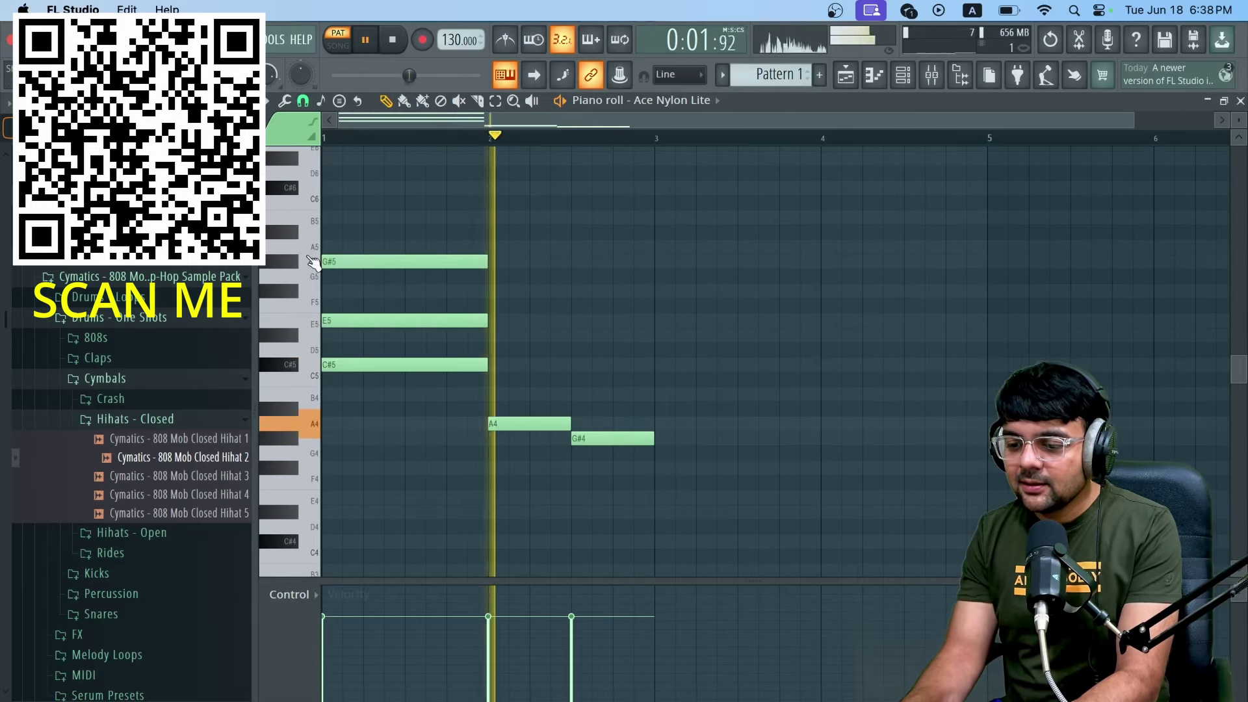
Step: Build the two half-bar chords in bar 2 by adding C#5 and E5 above A4, and B4 and D#5 above G#4
{"action": "left_click", "coordinate": [494, 363]}
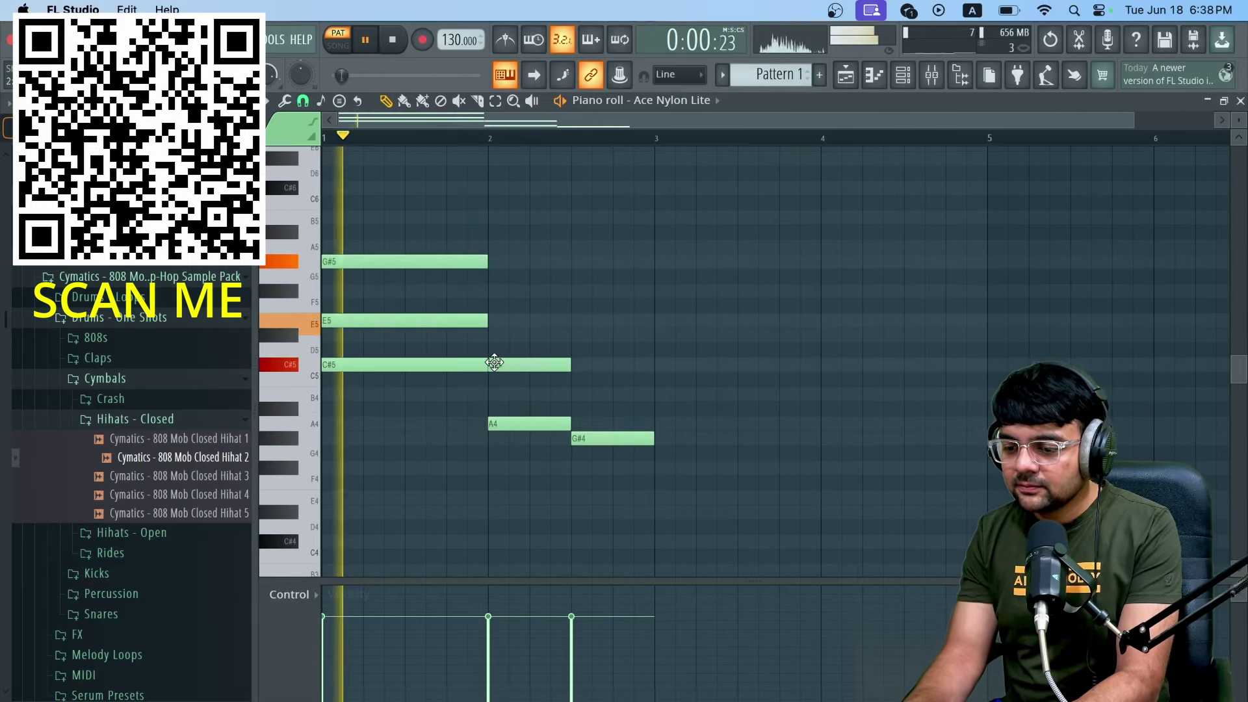
{"action": "left_click", "coordinate": [498, 320]}
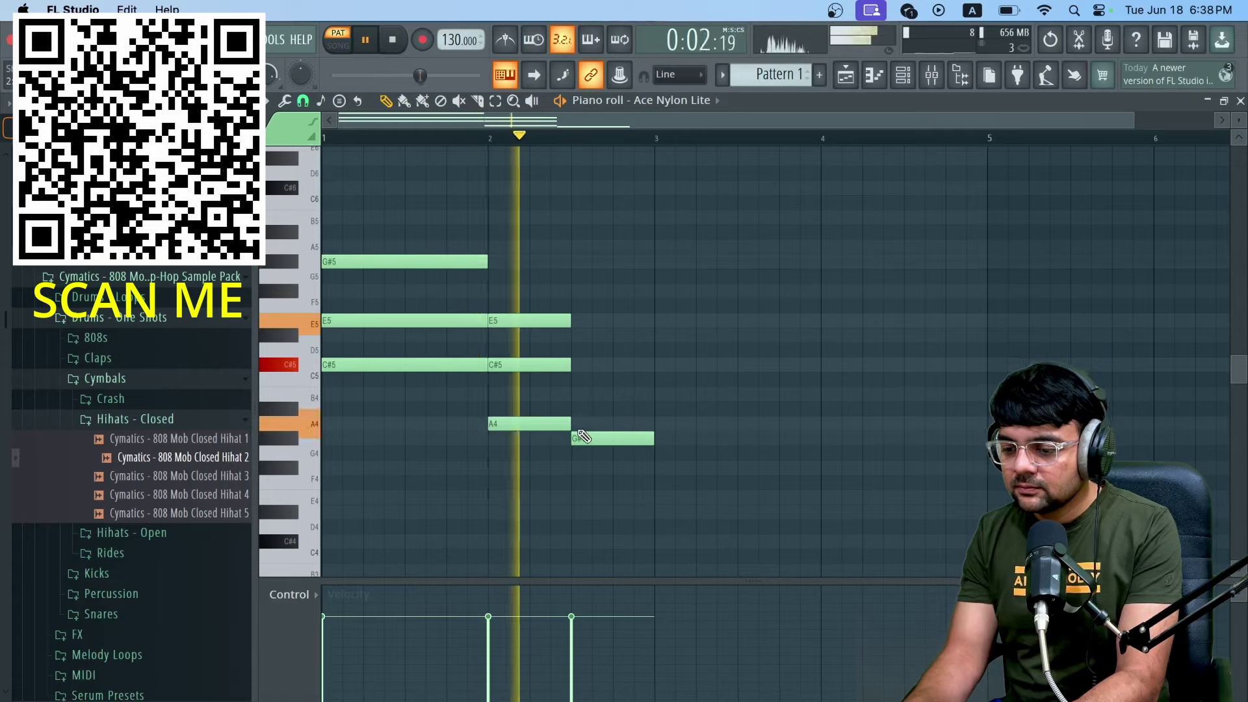
{"action": "left_click", "coordinate": [577, 394]}
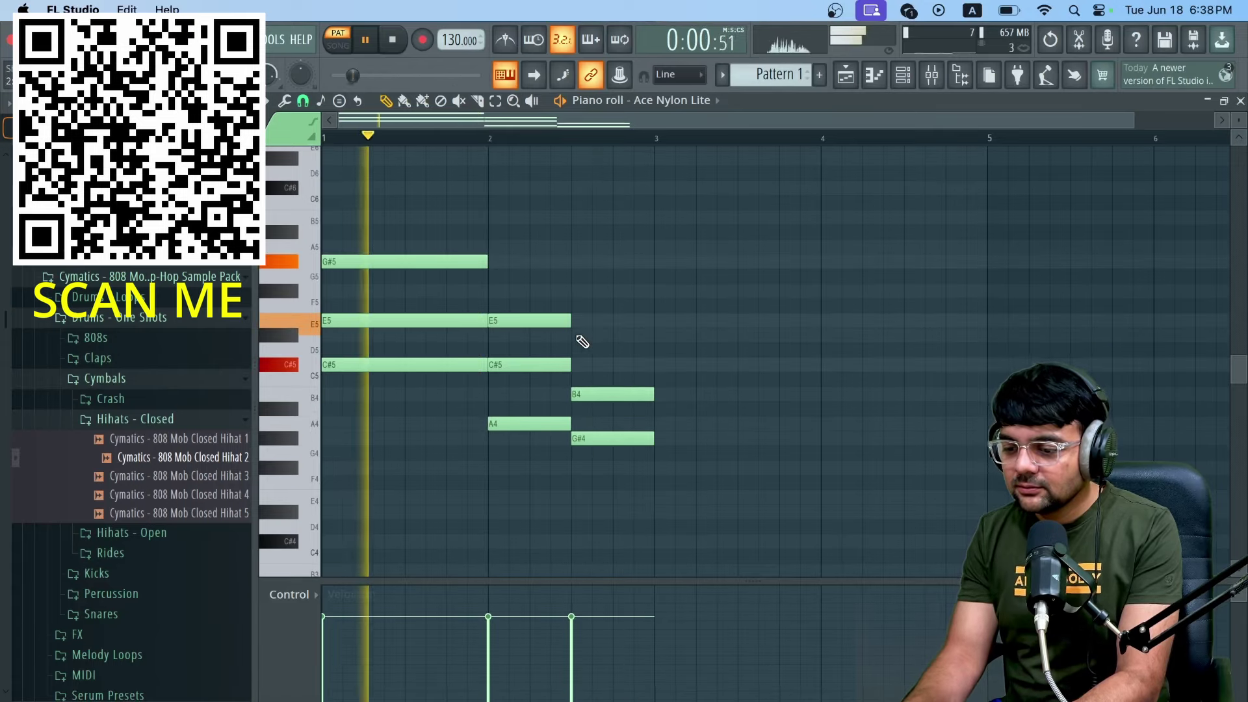
{"action": "left_click", "coordinate": [579, 336]}
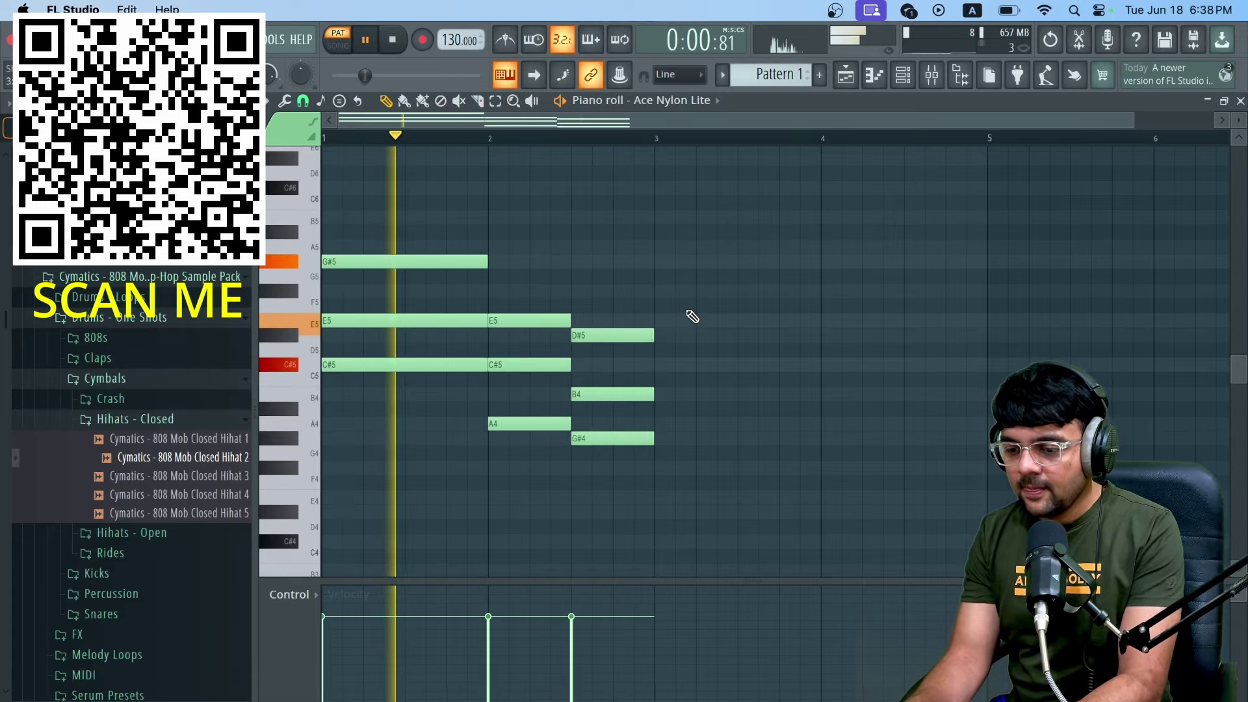
Step: Stop playback and raise the middle note of each of the three chords by one octave, to E6, C#6 and B5
{"action": "key", "text": "space"}
{"action": "key", "text": "ctrl+Up"}
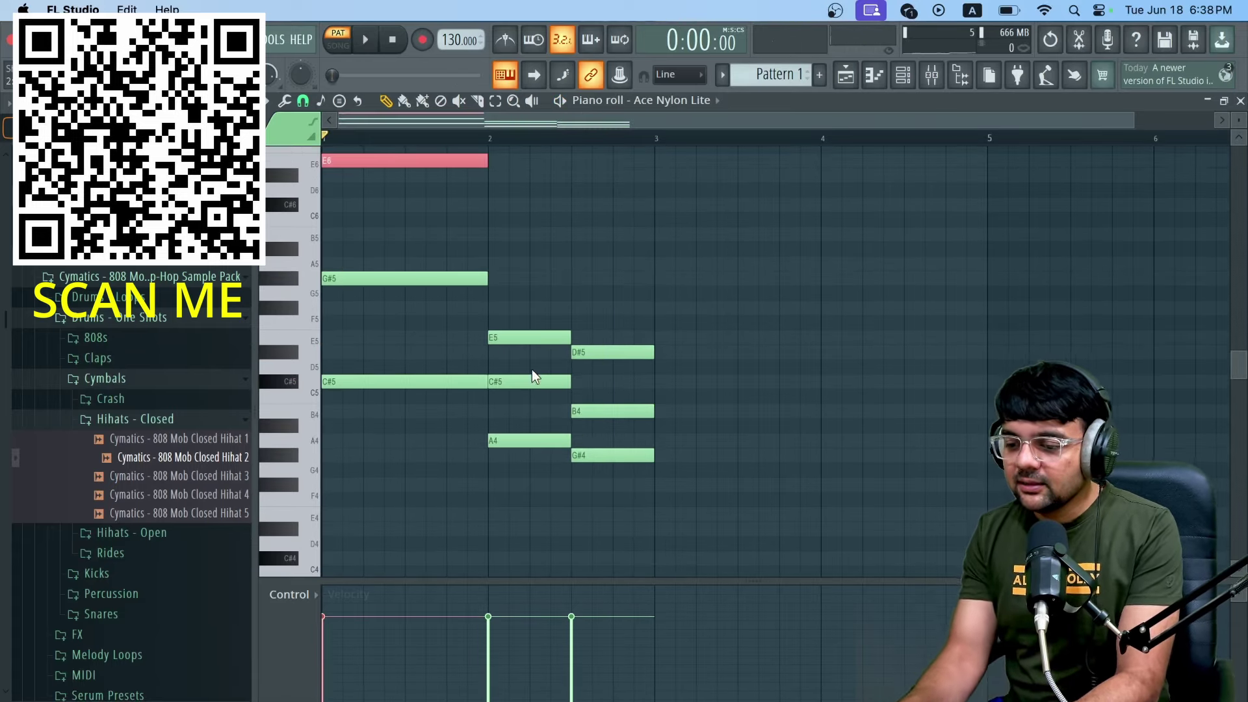
{"action": "left_click", "coordinate": [550, 382]}
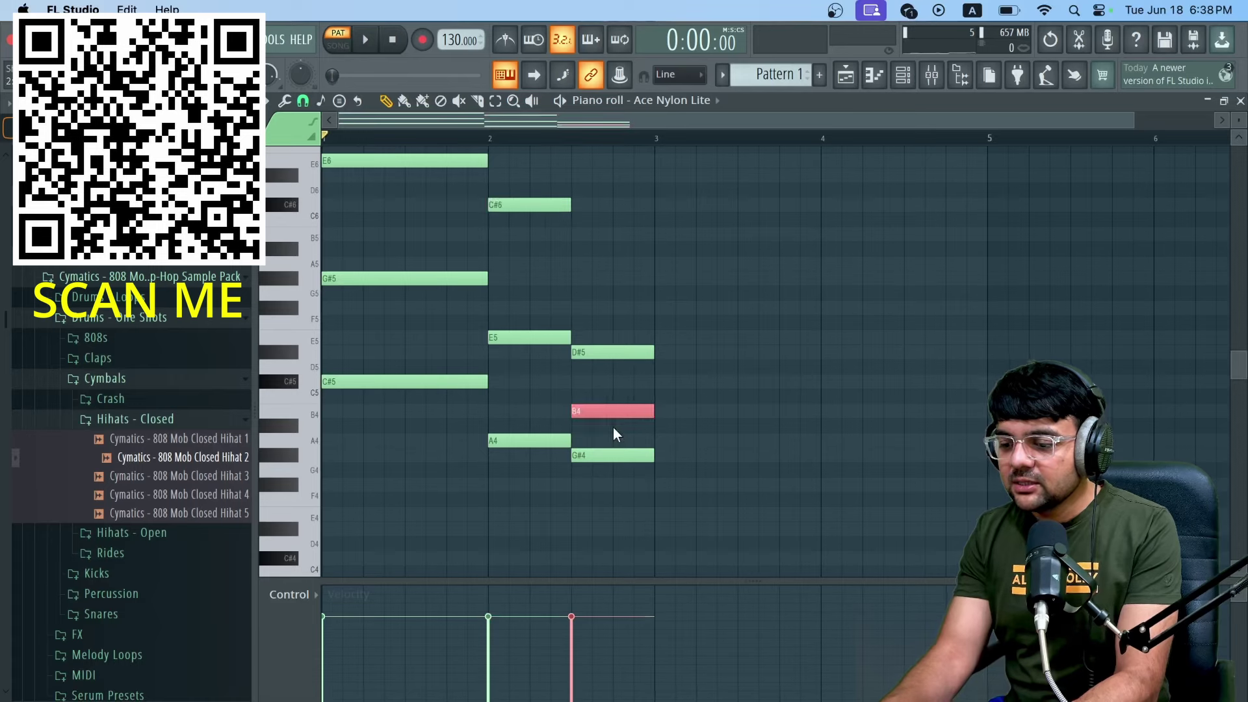
{"action": "key", "text": "ctrl+Up"}
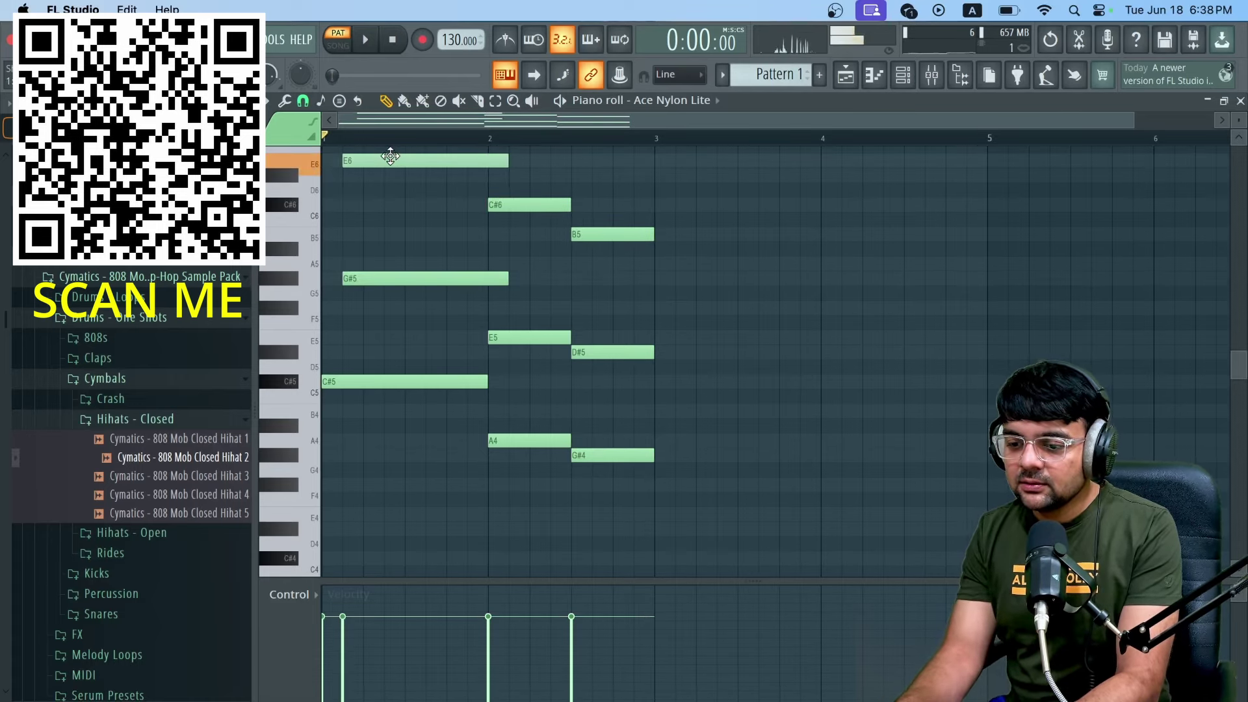
Step: Stagger the first chord so G#5 starts half a beat and E6 one beat after C#5, and preview it
{"action": "left_click_drag", "start_coordinate": [390, 157], "coordinate": [399, 154]}
{"action": "key", "text": "space"}
{"action": "key", "text": "space"}
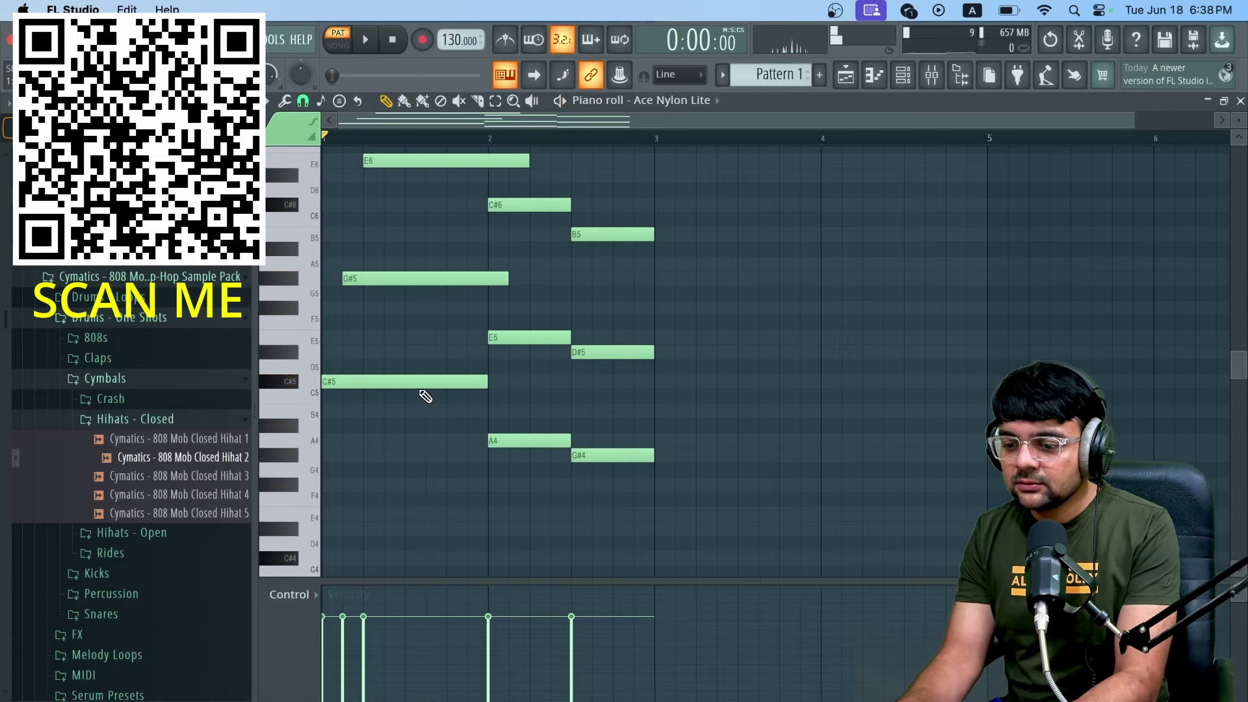
Step: Slice the overhanging G#5 and E6 notes at the start of bar 2 and delete the excess pieces
{"action": "left_click_drag", "start_coordinate": [418, 416], "coordinate": [421, 229]}
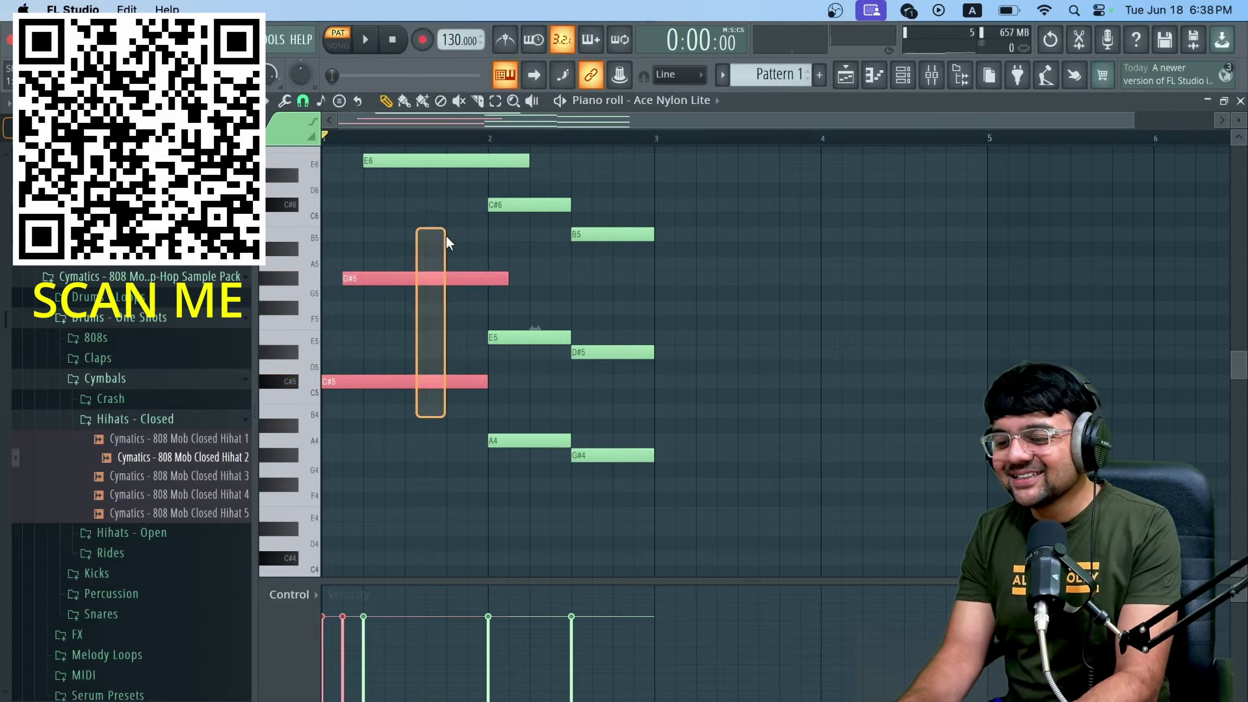
{"action": "left_click", "coordinate": [488, 139]}
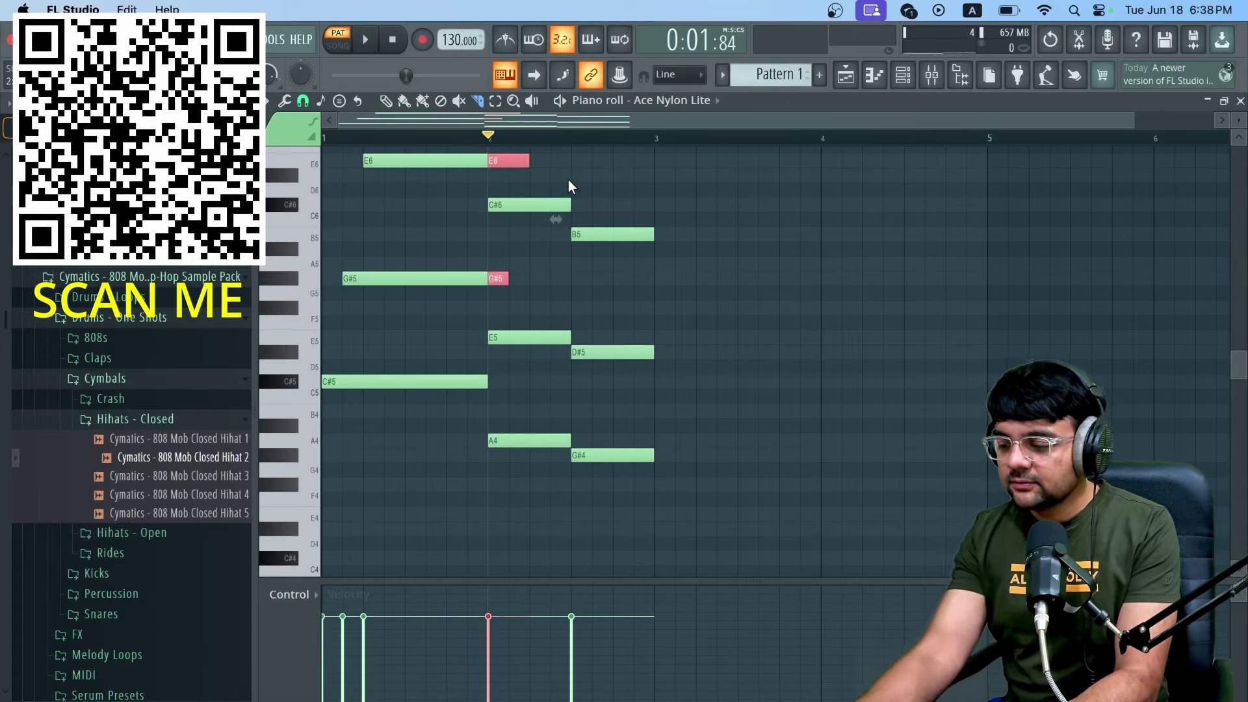
{"action": "key", "text": "Delete"}
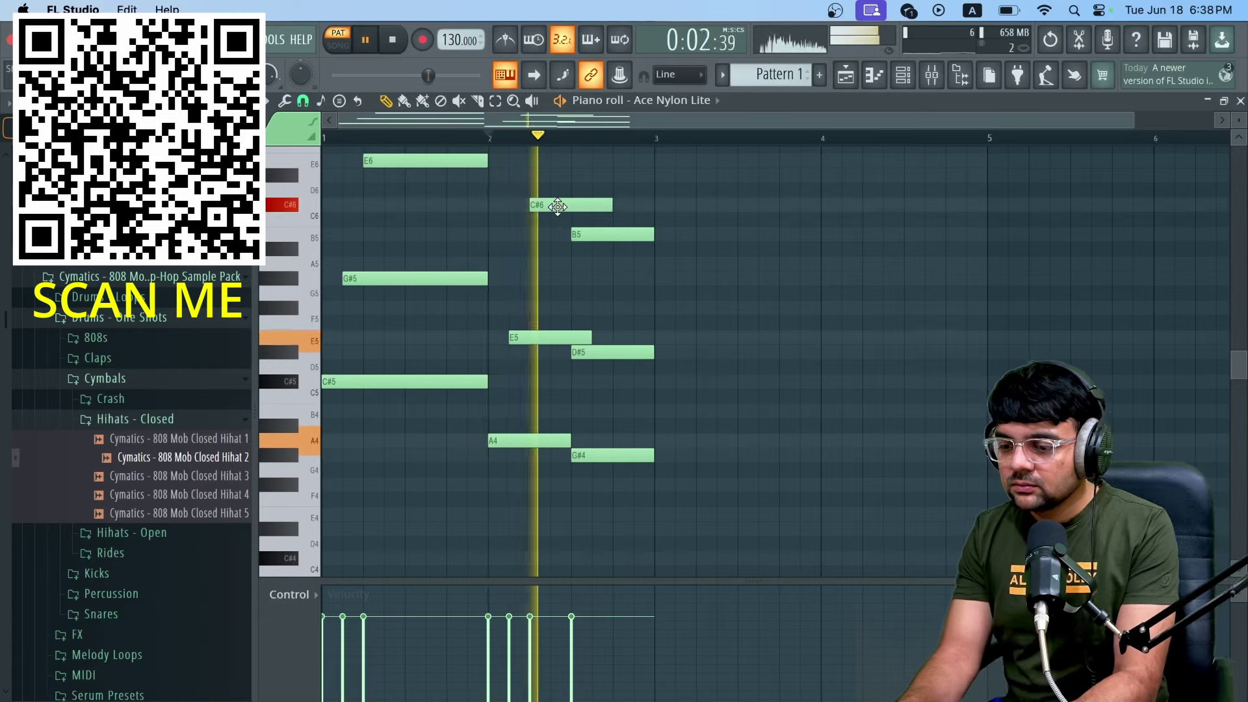
Step: Stagger the second and third chords in half-beat offsets, trim the notes overhanging each chord's end, and play the pattern
{"action": "key", "text": "space"}
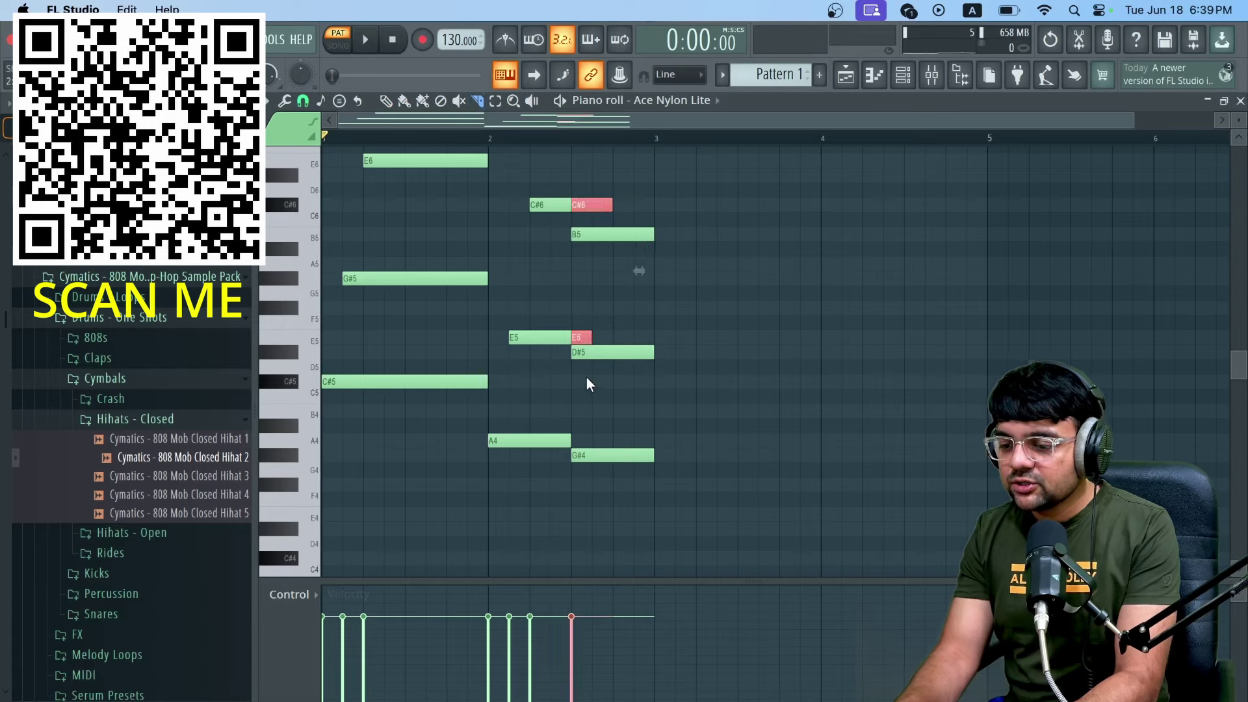
{"action": "key", "text": "Delete"}
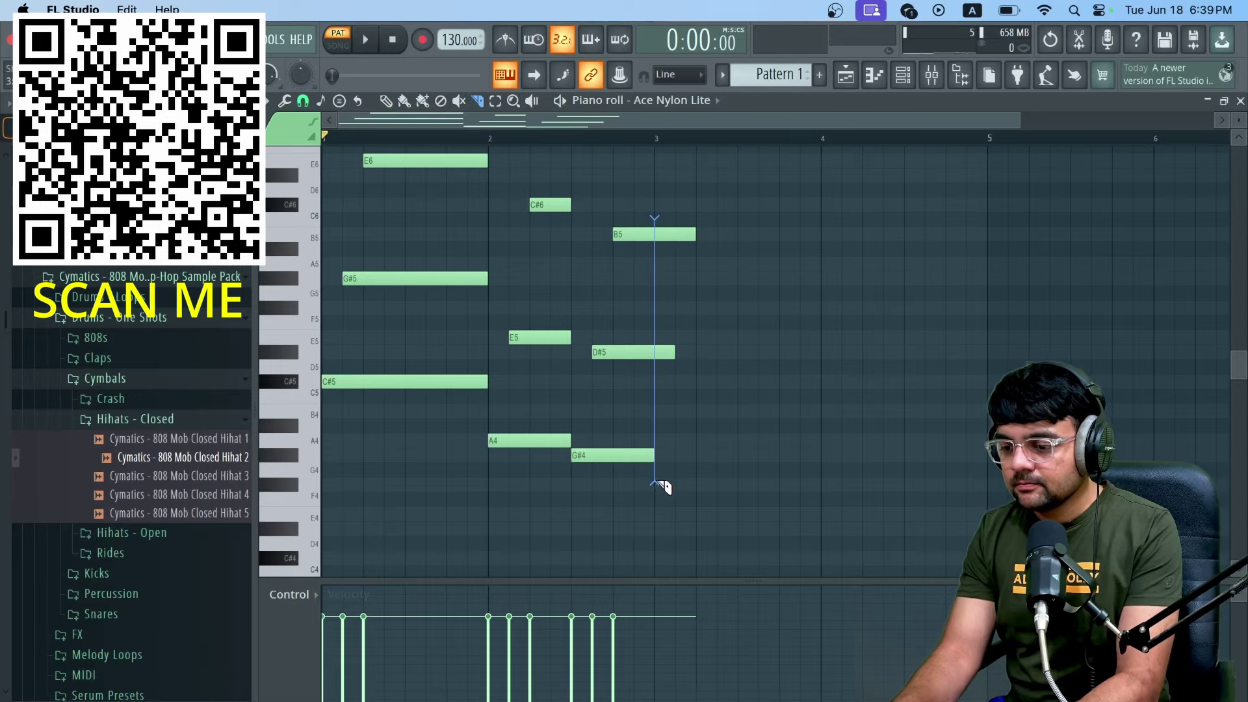
{"action": "key", "text": "Delete"}
{"action": "key", "text": "space"}
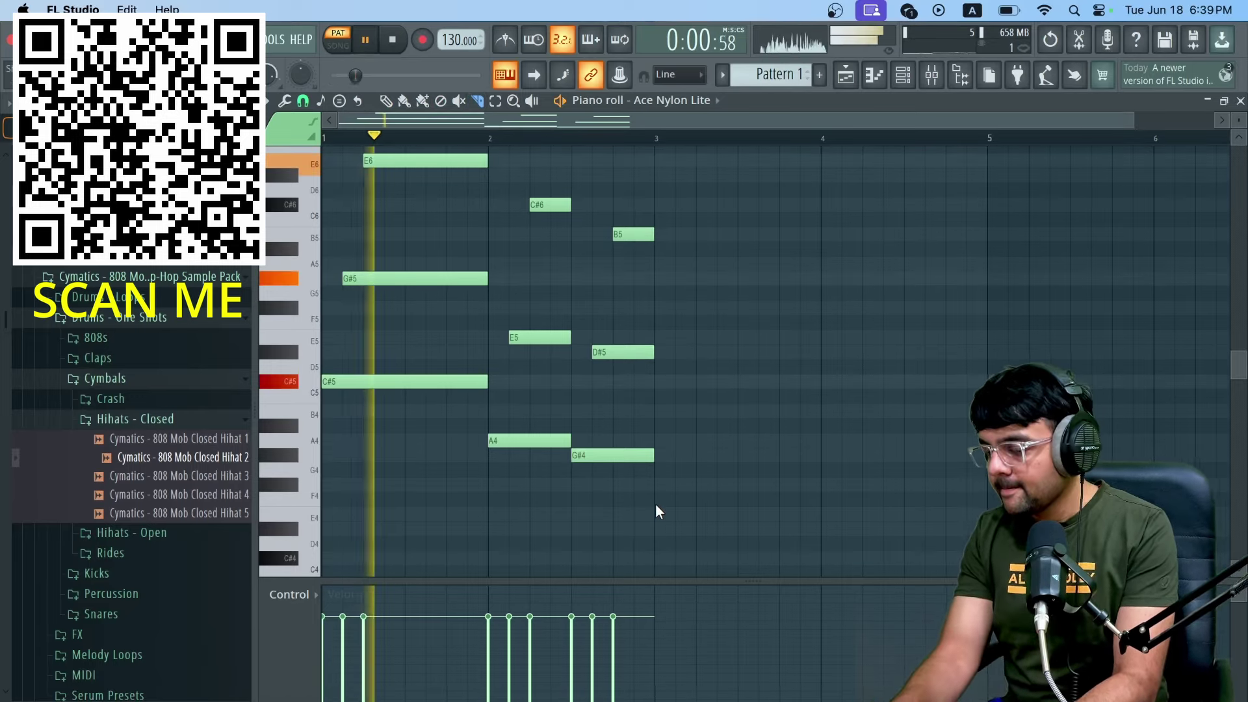
Step: Select all notes of the two-bar progression, duplicate them into bars 3 and 4, and play back the pattern
{"action": "scroll", "coordinate": [702, 371], "scroll_direction": "up", "scroll_amount": 5}
{"action": "scroll", "coordinate": [702, 371], "scroll_direction": "down", "scroll_amount": 4}
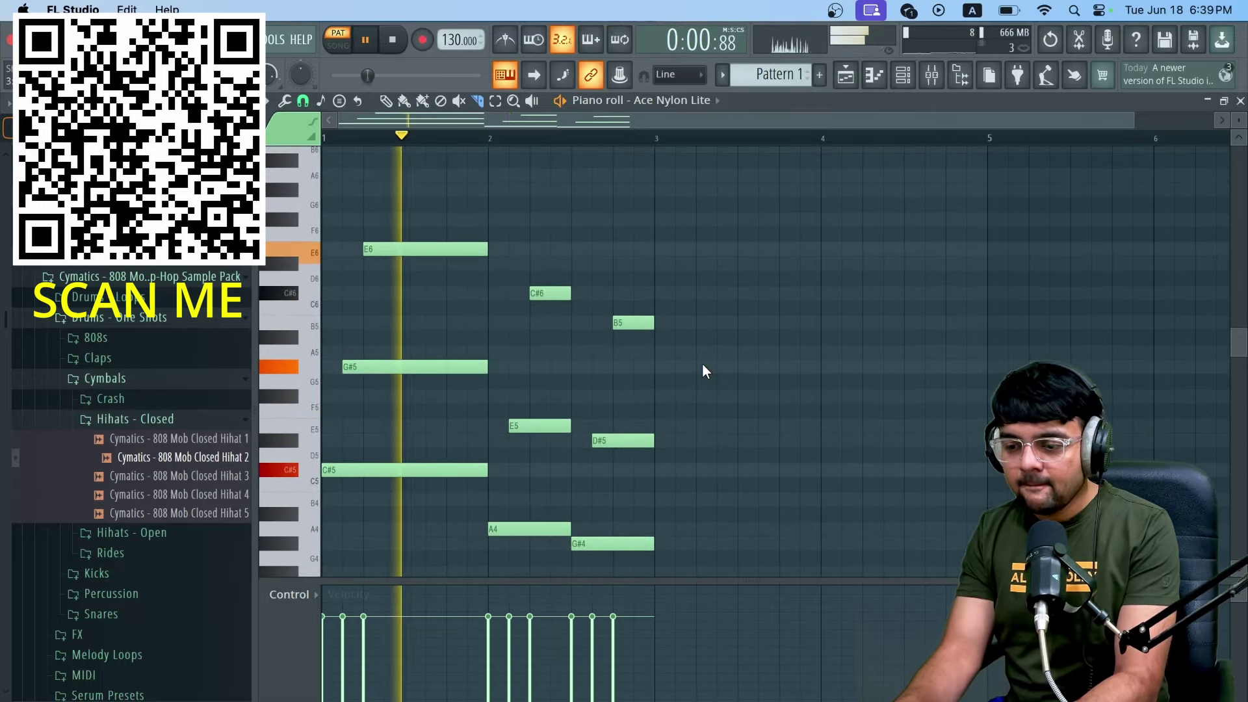
{"action": "scroll", "coordinate": [702, 371], "scroll_direction": "up", "scroll_amount": 3}
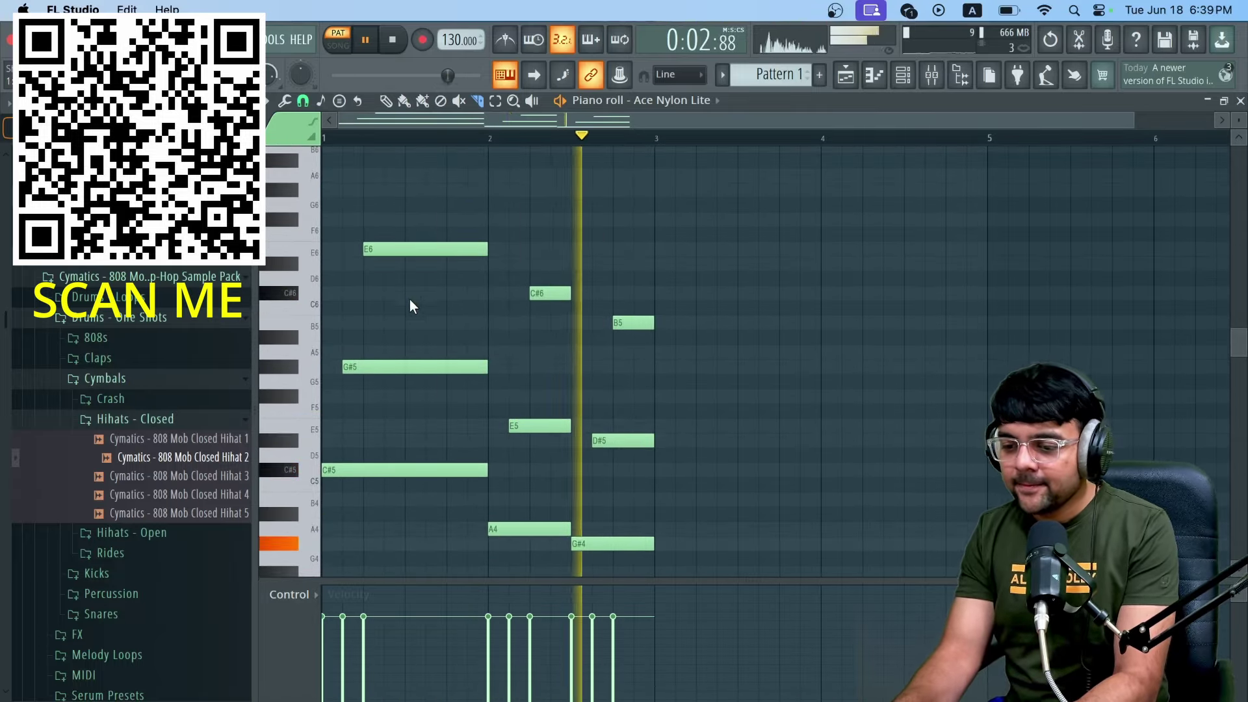
{"action": "left_click", "coordinate": [385, 100]}
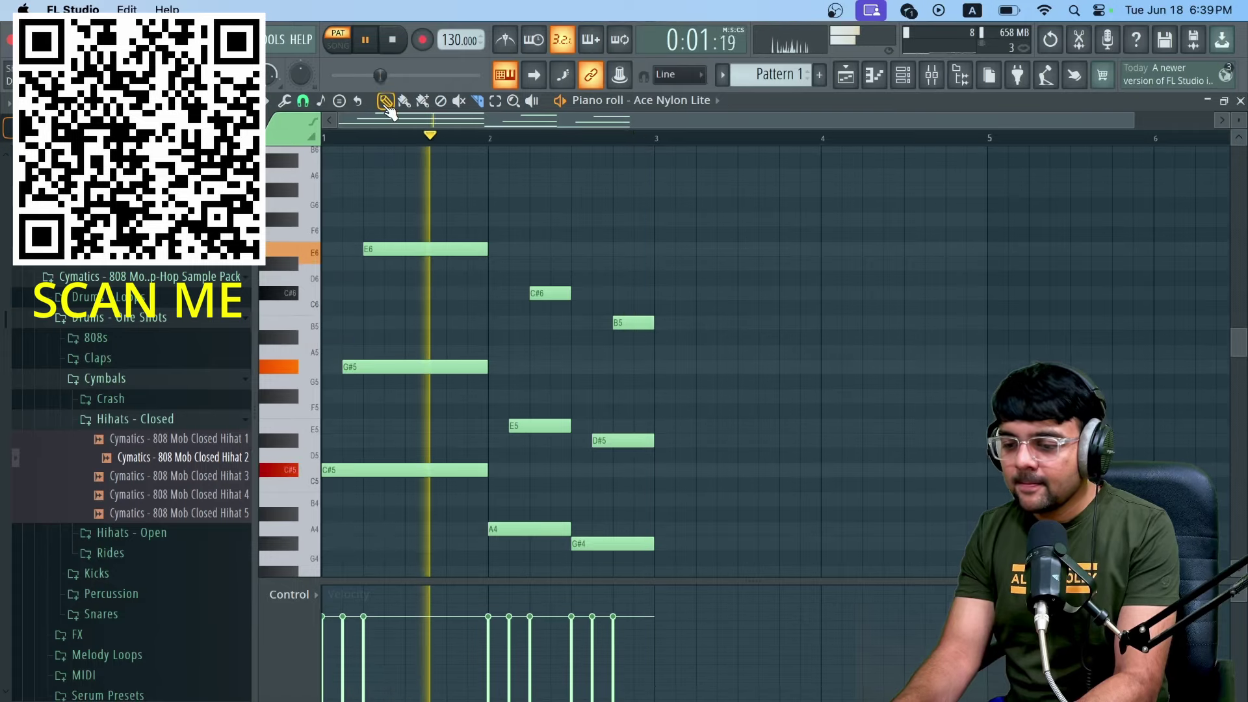
{"action": "left_click_drag", "start_coordinate": [816, 216], "coordinate": [277, 545]}
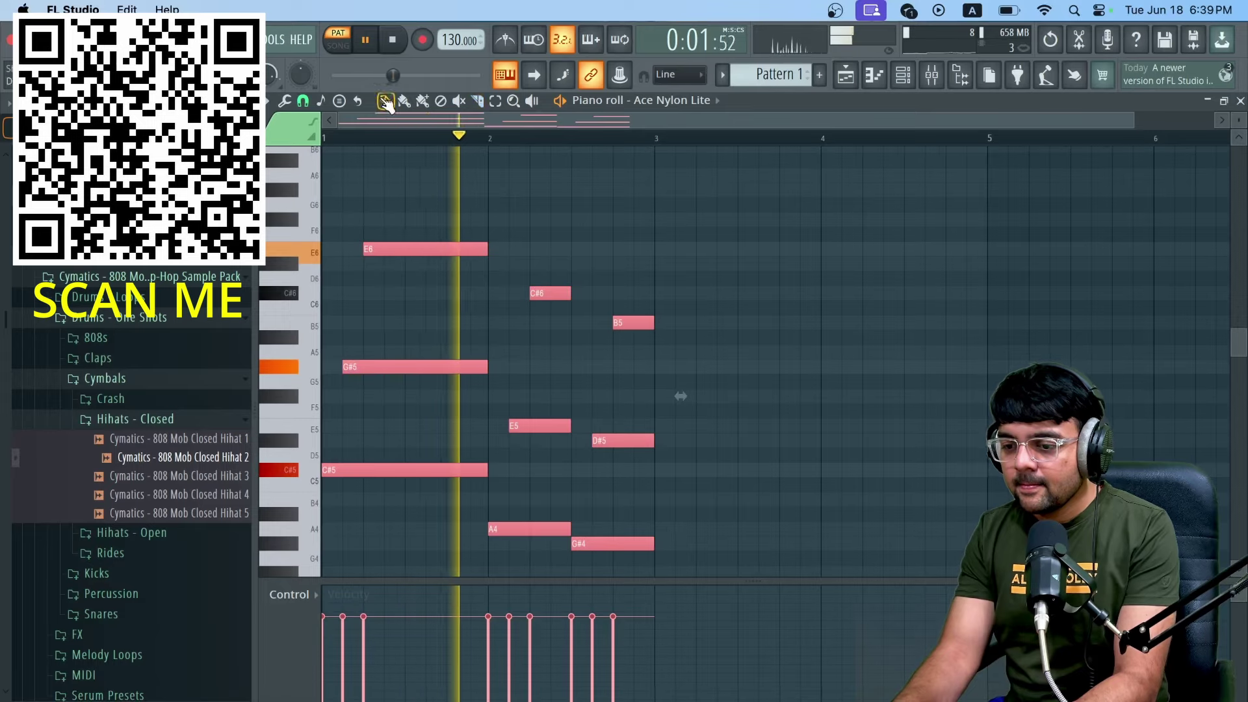
{"action": "key", "text": "space"}
{"action": "left_click_drag", "start_coordinate": [368, 463], "coordinate": [694, 470]}
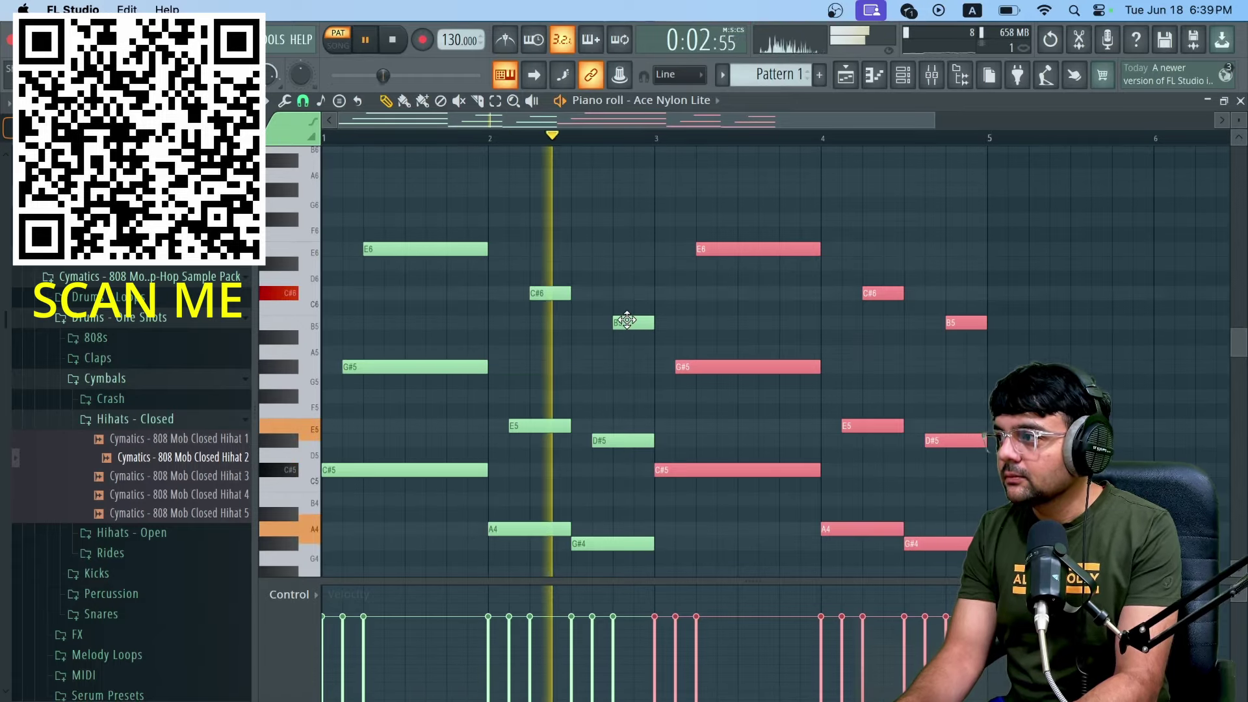
{"action": "key", "text": "space"}
{"action": "key", "text": "space"}
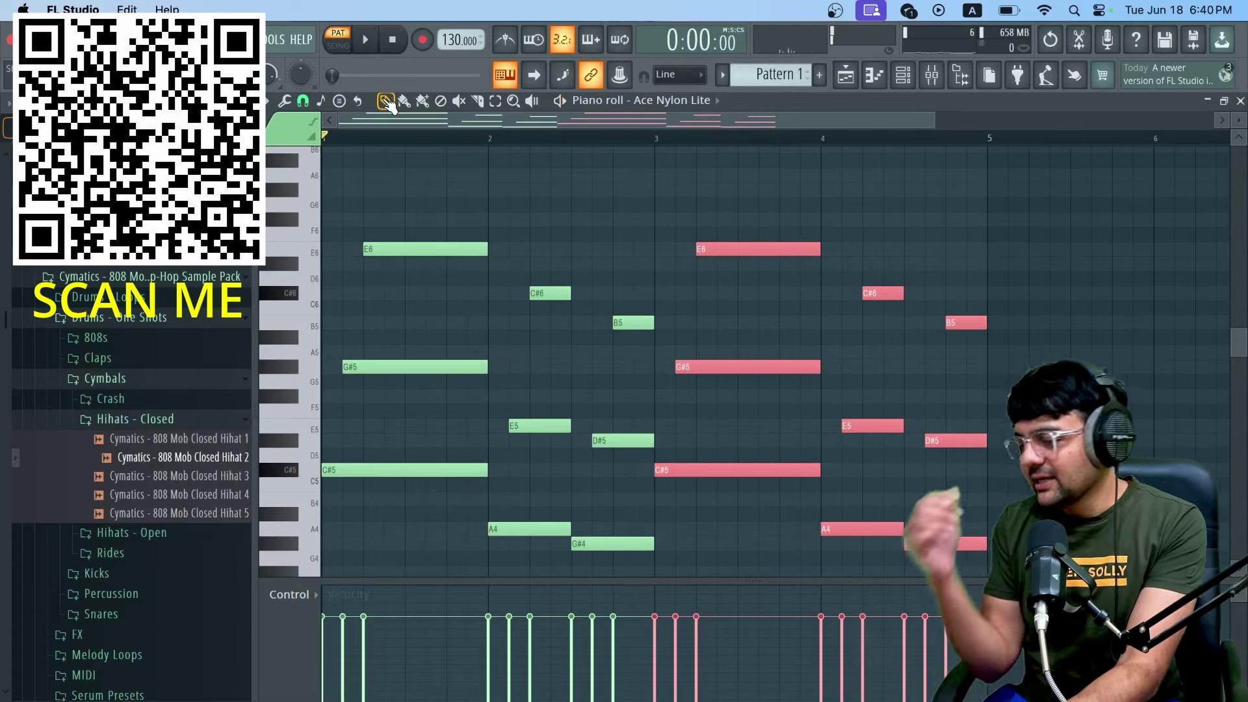
Step: Add a two-beat C#6 note at the middle of bar 1 and a half-beat A5 note at the end of the A4 chord
{"action": "left_click", "coordinate": [411, 293]}
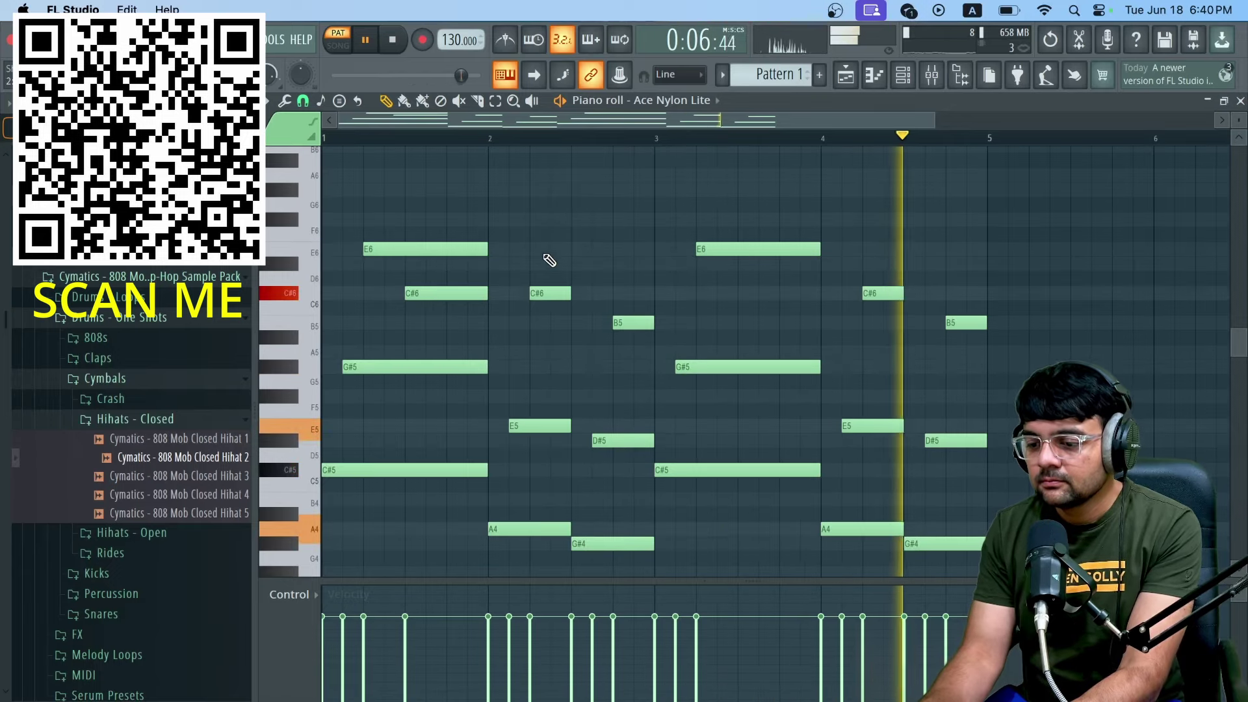
{"action": "left_click", "coordinate": [552, 352]}
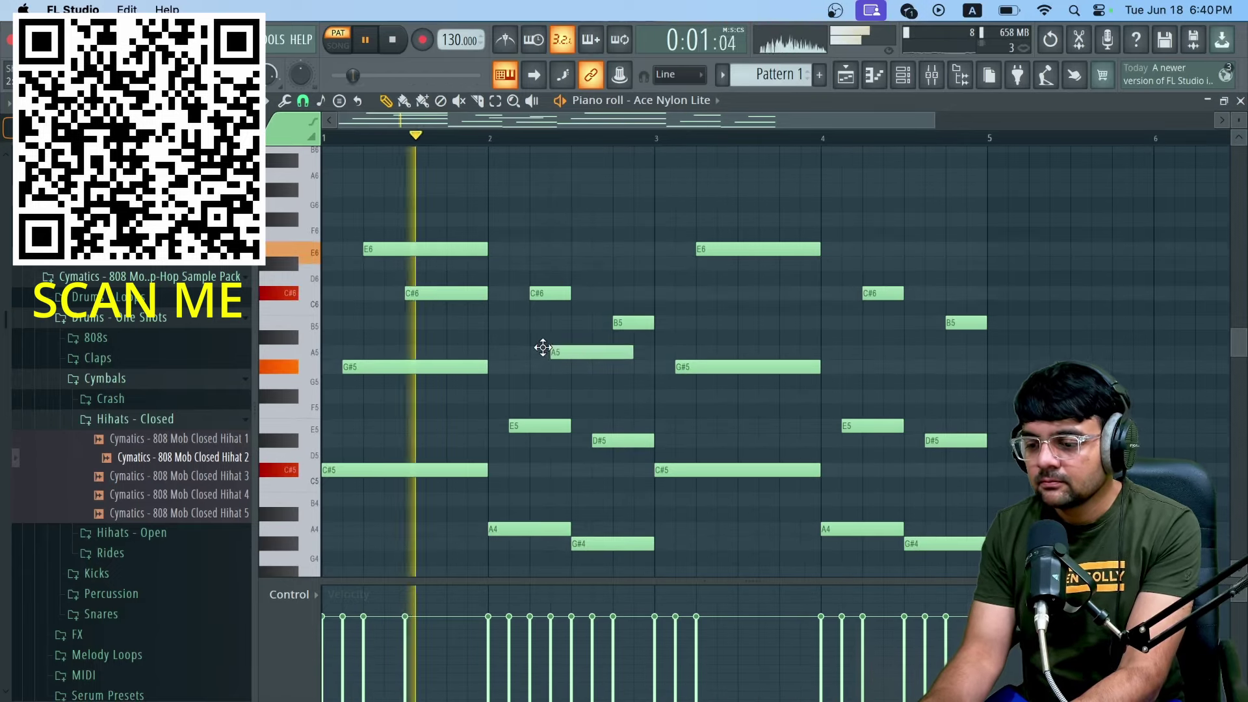
{"action": "left_click_drag", "start_coordinate": [631, 352], "coordinate": [546, 351]}
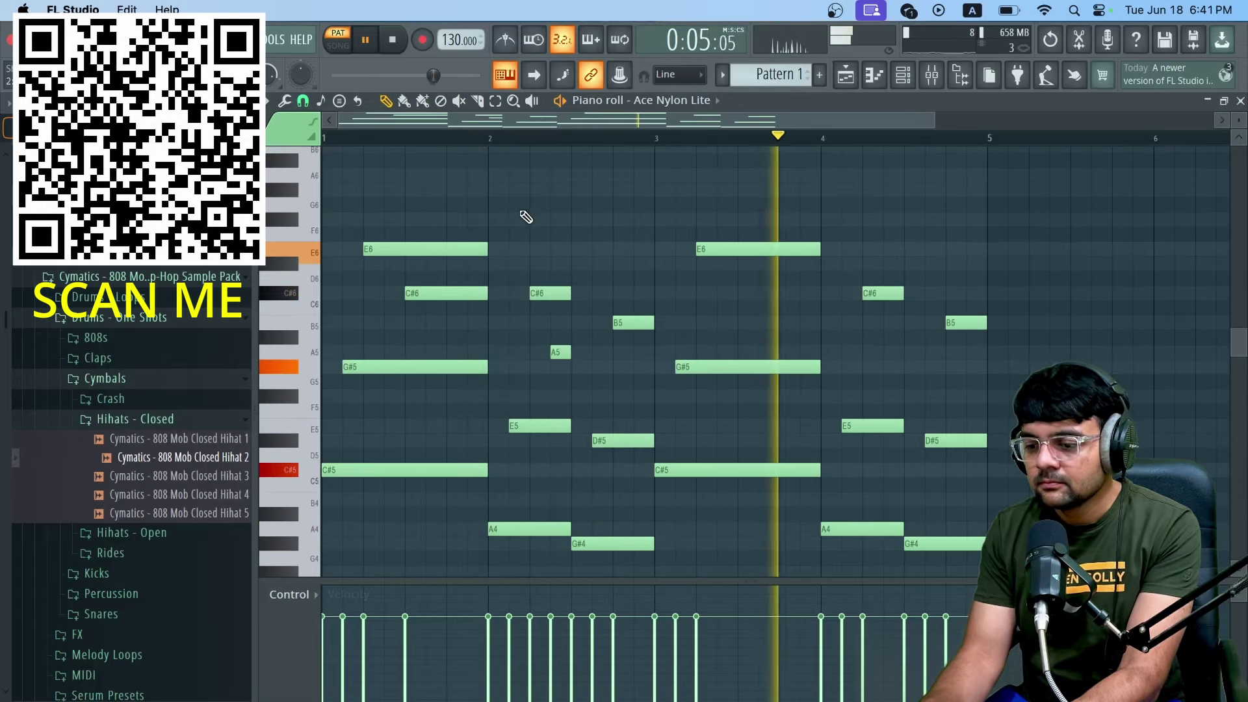
Step: Try a one-beat G#6 note at the start of bar 2 and lowering bar 1's C#6 note to B5
{"action": "left_click", "coordinate": [496, 190]}
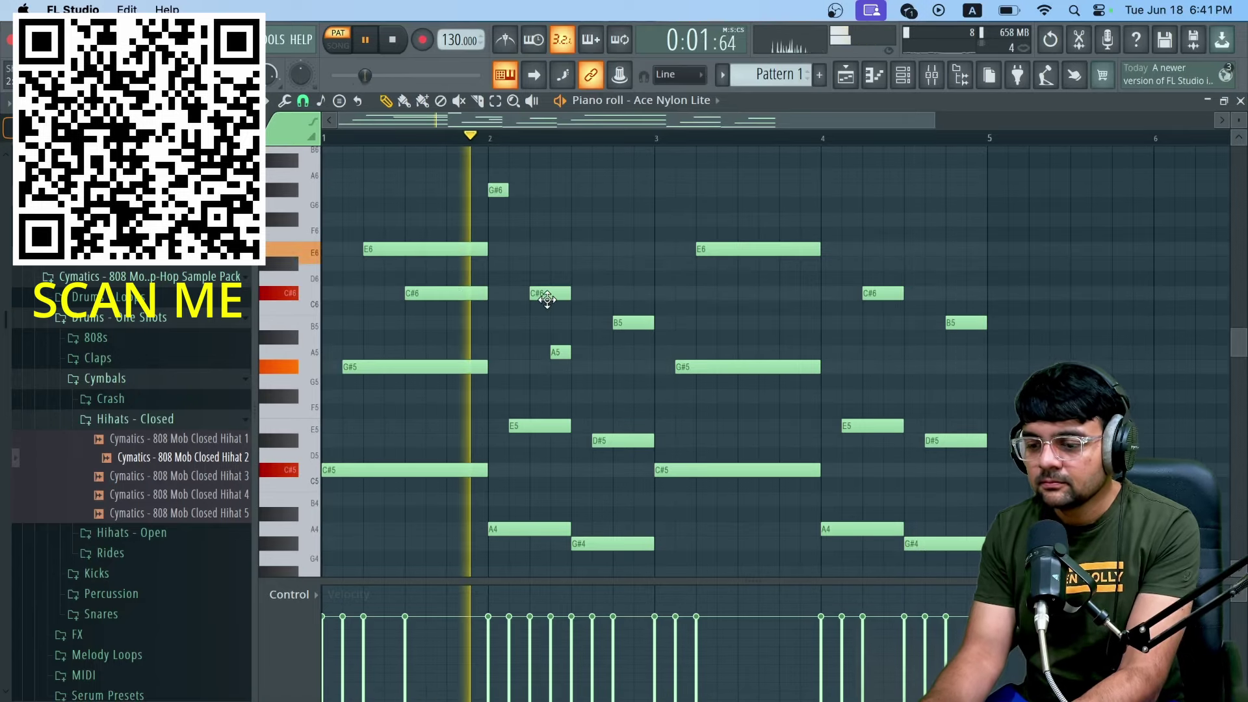
{"action": "left_click_drag", "start_coordinate": [507, 190], "coordinate": [537, 190]}
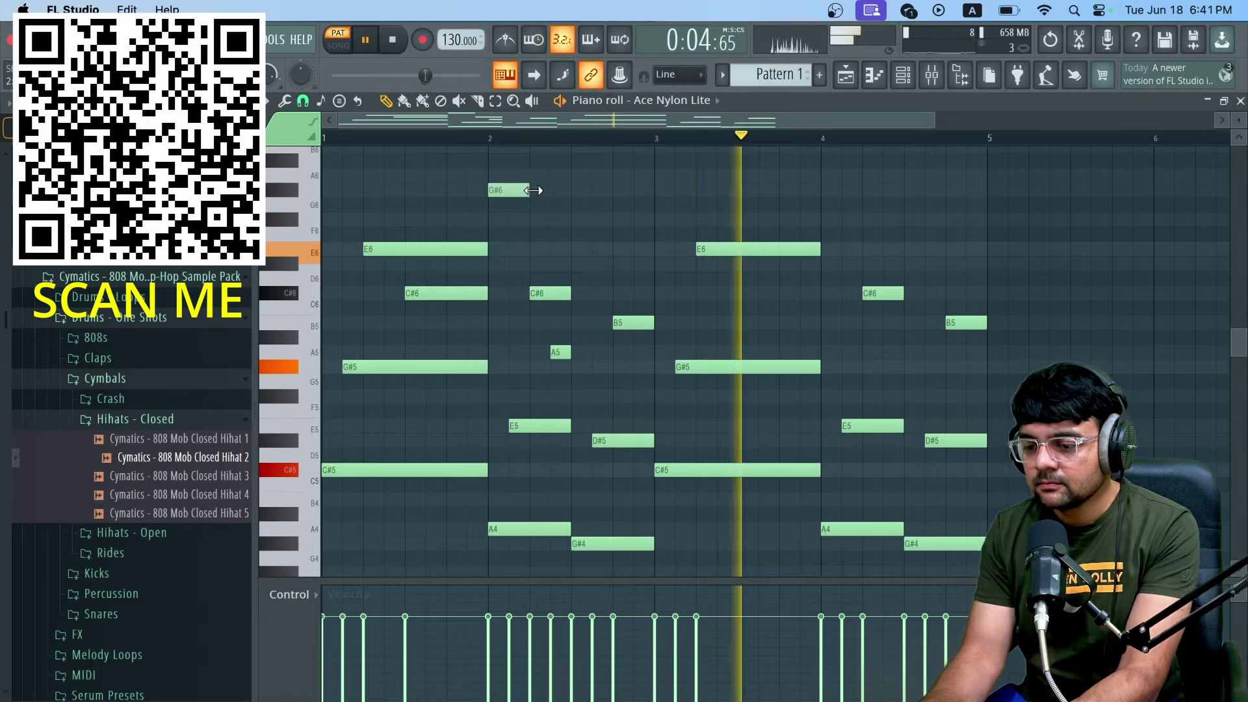
{"action": "left_click", "coordinate": [447, 290]}
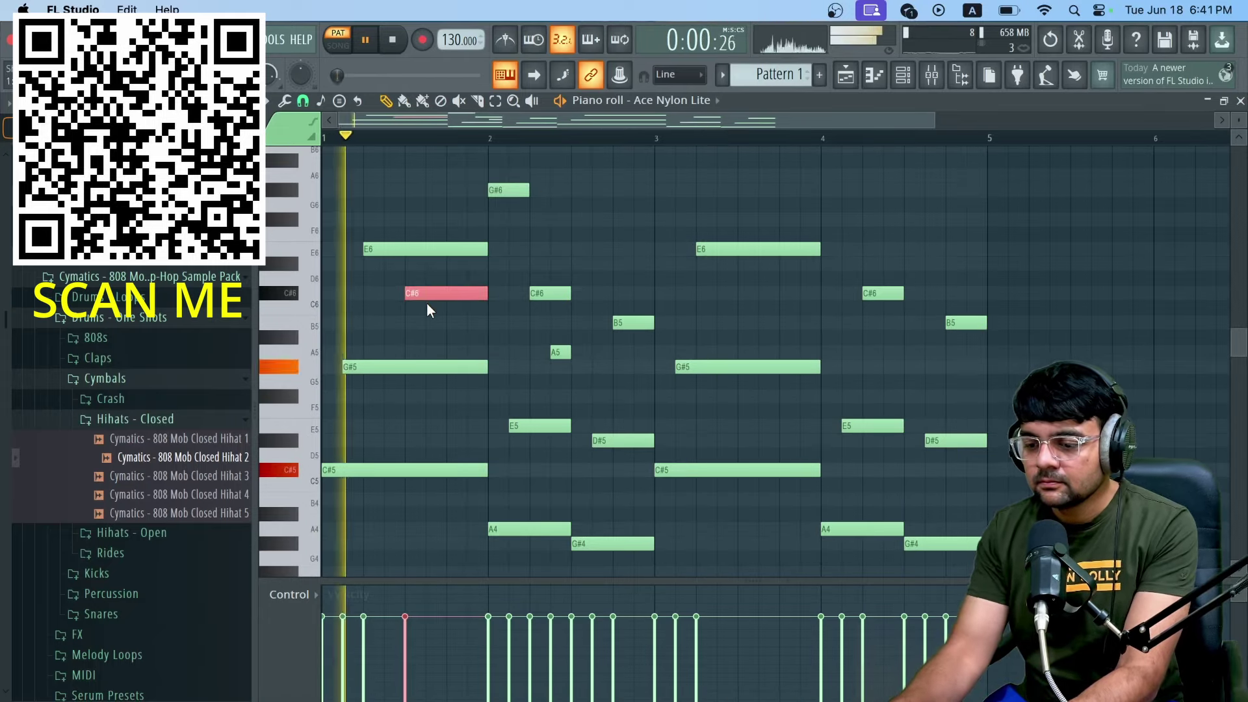
{"action": "key", "text": "space"}
{"action": "left_click_drag", "start_coordinate": [436, 293], "coordinate": [436, 324]}
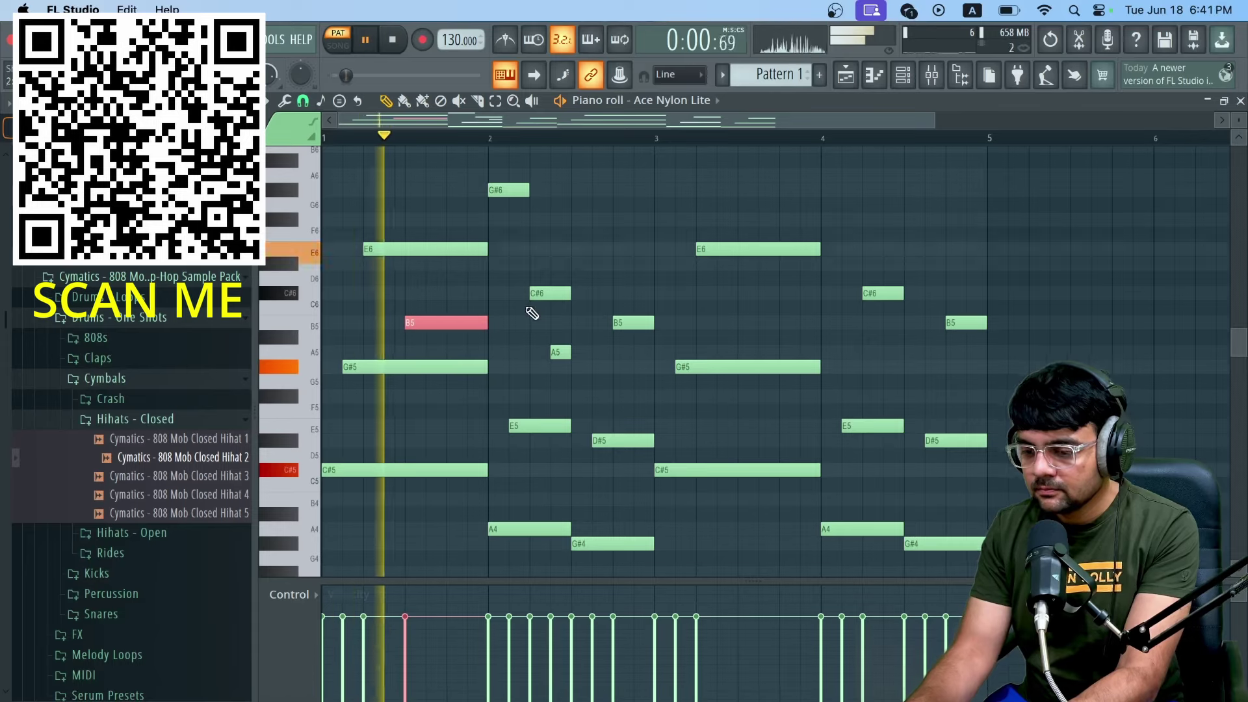
{"action": "key", "text": "space"}
{"action": "key", "text": "space"}
{"action": "left_click_drag", "start_coordinate": [447, 178], "coordinate": [446, 294]}
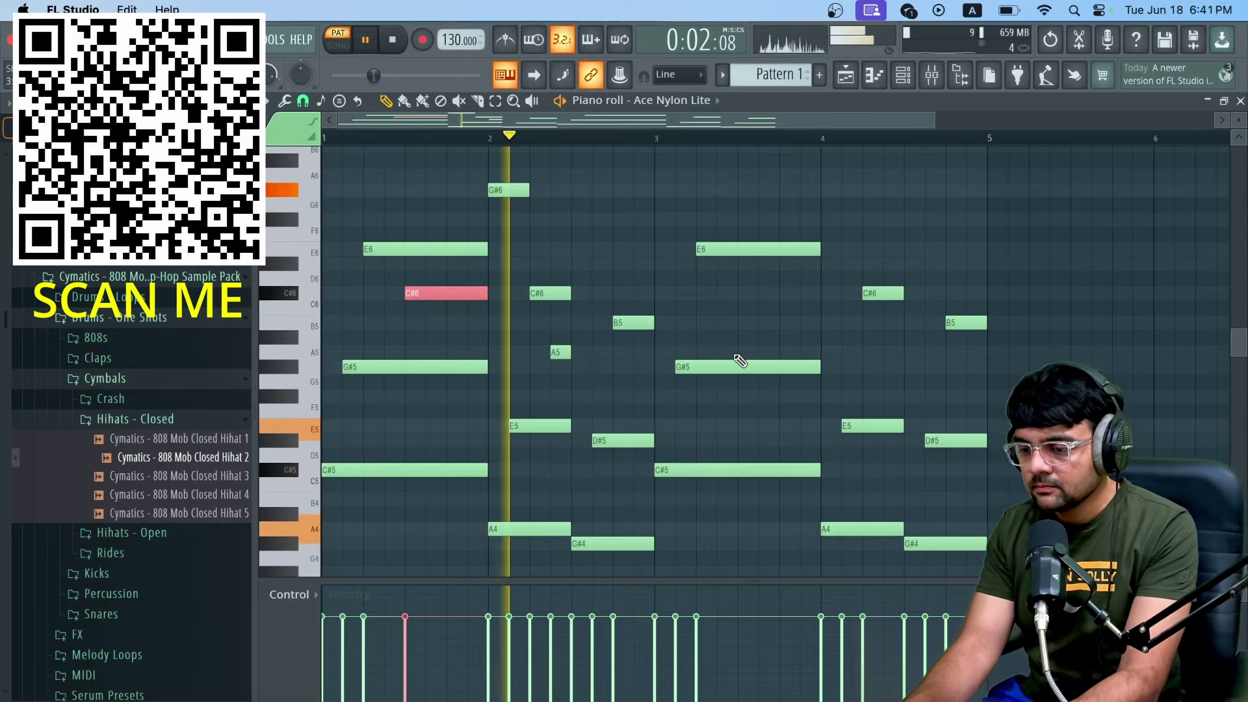
{"action": "left_click_drag", "start_coordinate": [521, 190], "coordinate": [571, 190]}
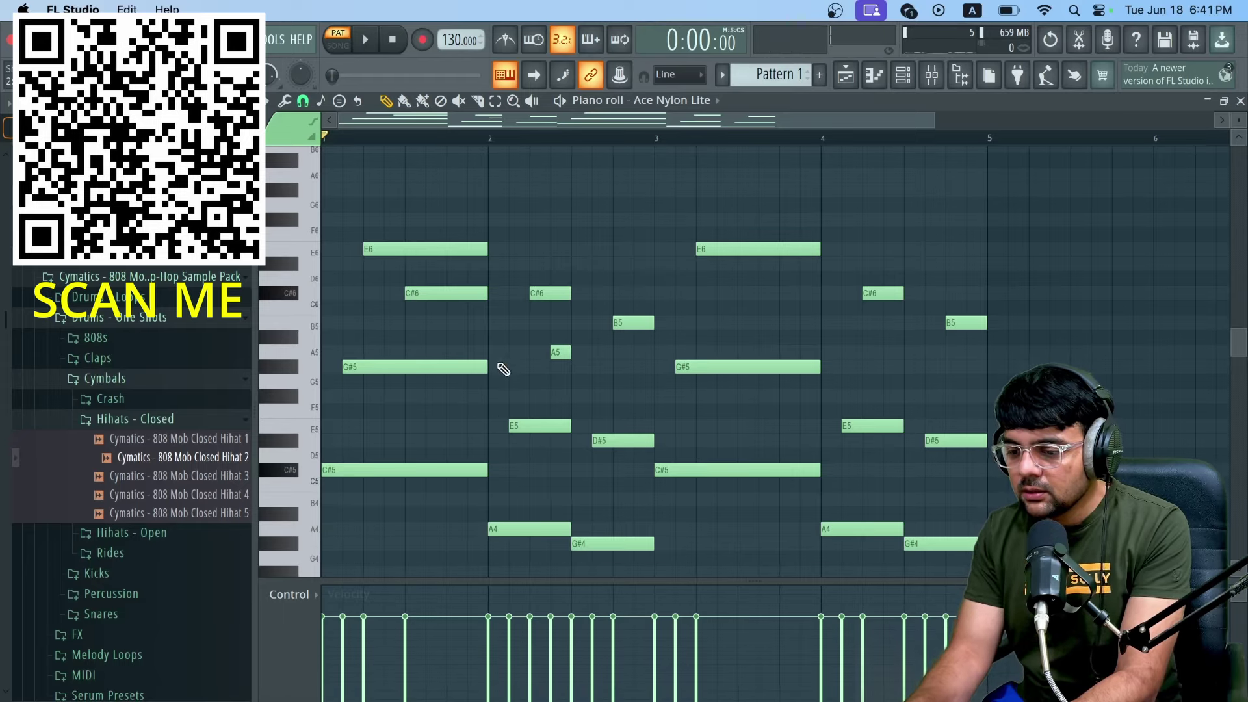
Step: Add a one-and-a-half-beat G#5 note above the E5 in bar 2's first chord while the pattern plays
{"action": "key", "text": "space"}
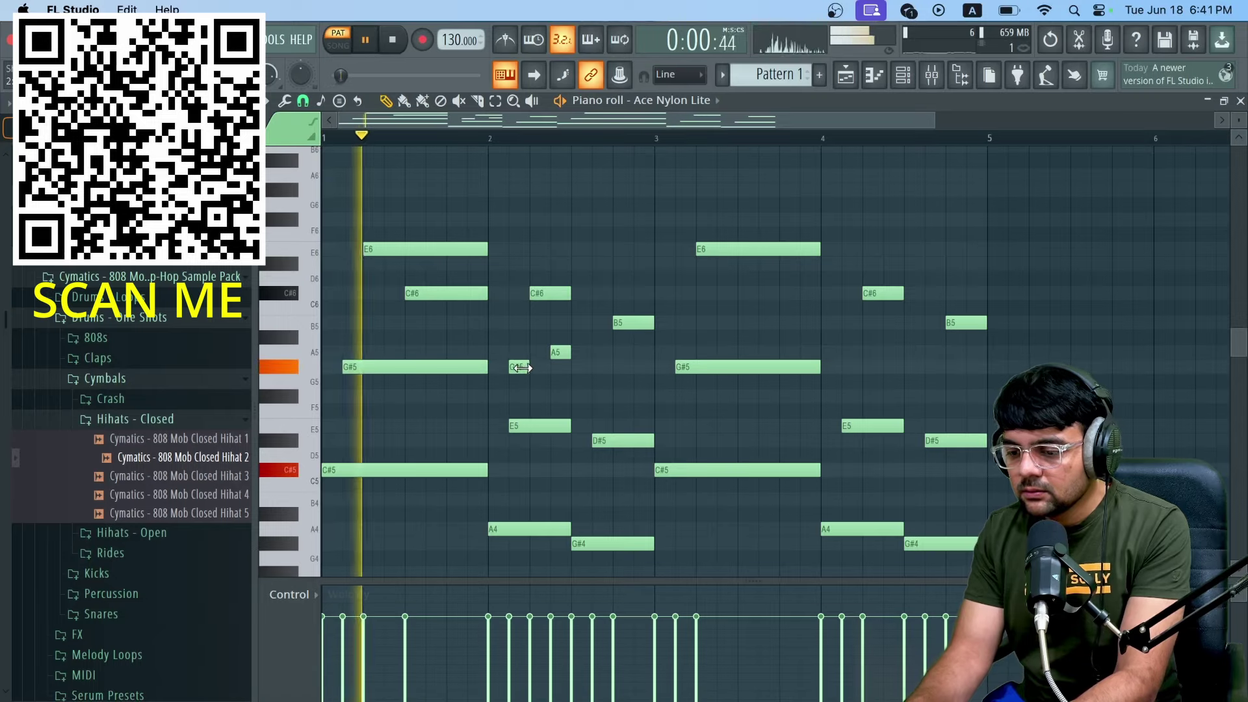
{"action": "left_click_drag", "start_coordinate": [528, 367], "coordinate": [569, 367]}
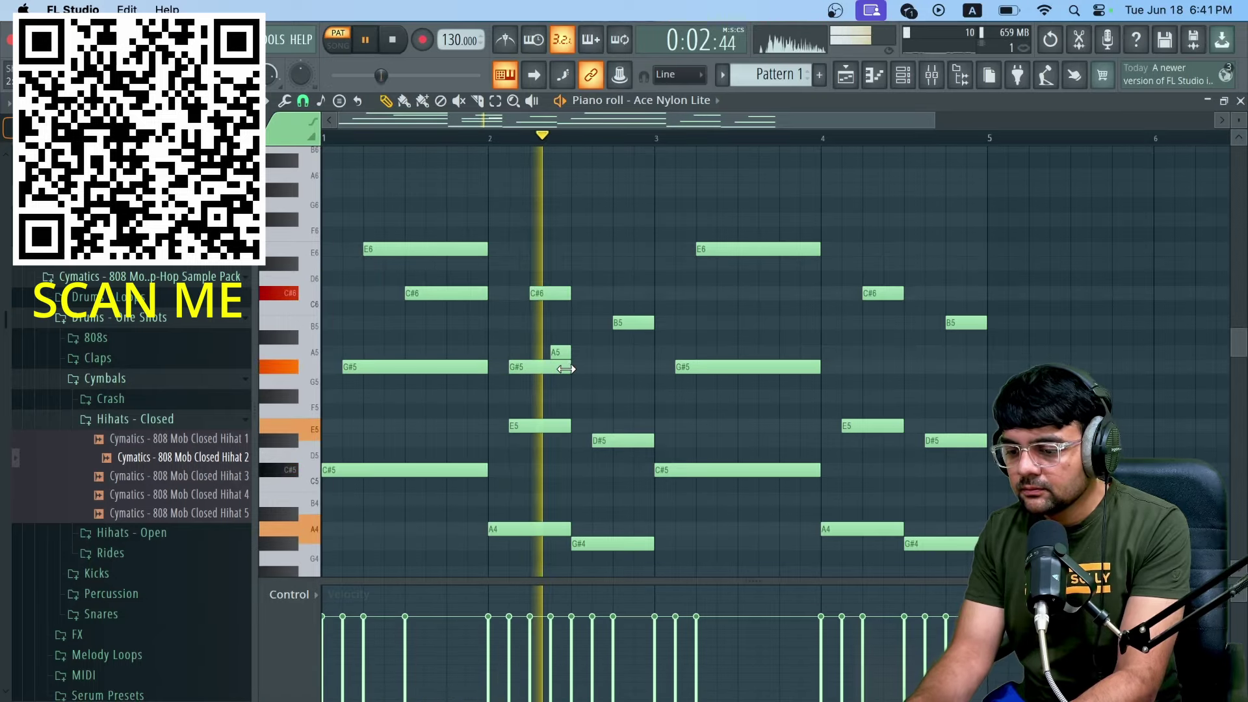
{"action": "mouse_move", "coordinate": [533, 368]}
{"action": "left_mouse_down"}
{"action": "mouse_move", "coordinate": [554, 366]}
{"action": "mouse_move", "coordinate": [533, 366]}
{"action": "left_mouse_up"}
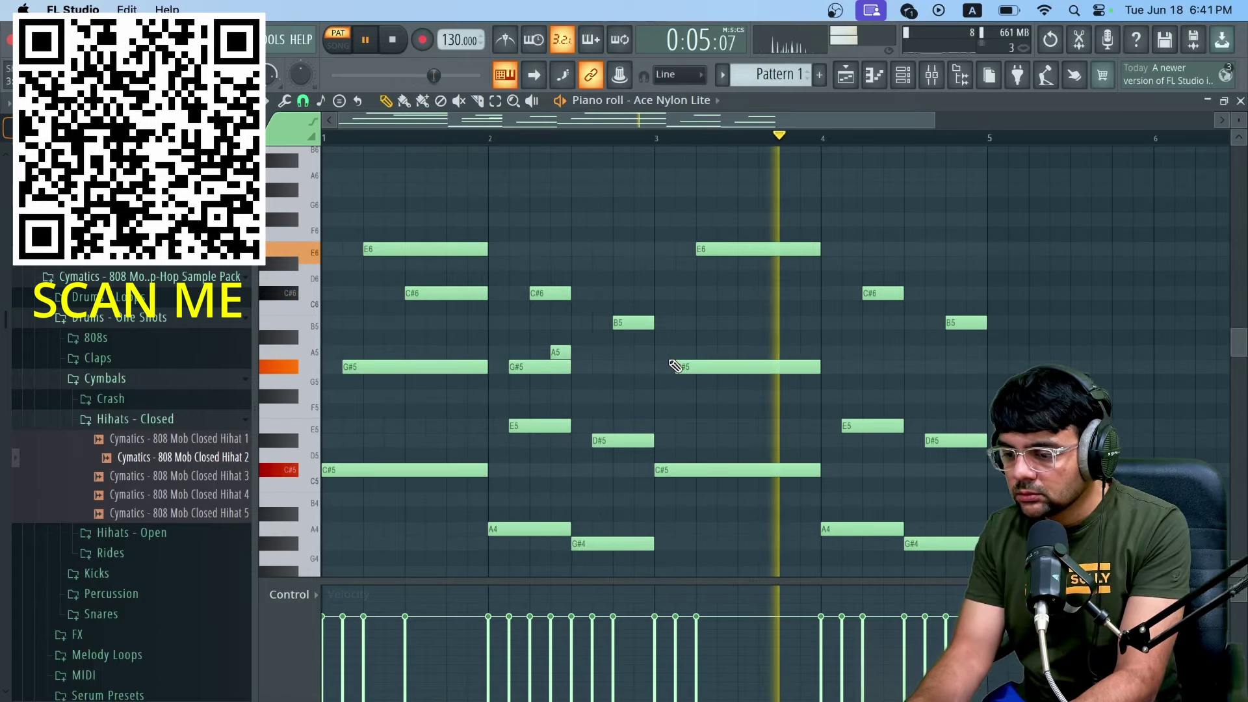
Step: Try a one-and-a-half-beat note in bar 3 at B5 and D#5 in several positions, and delete it
{"action": "left_click", "coordinate": [676, 322]}
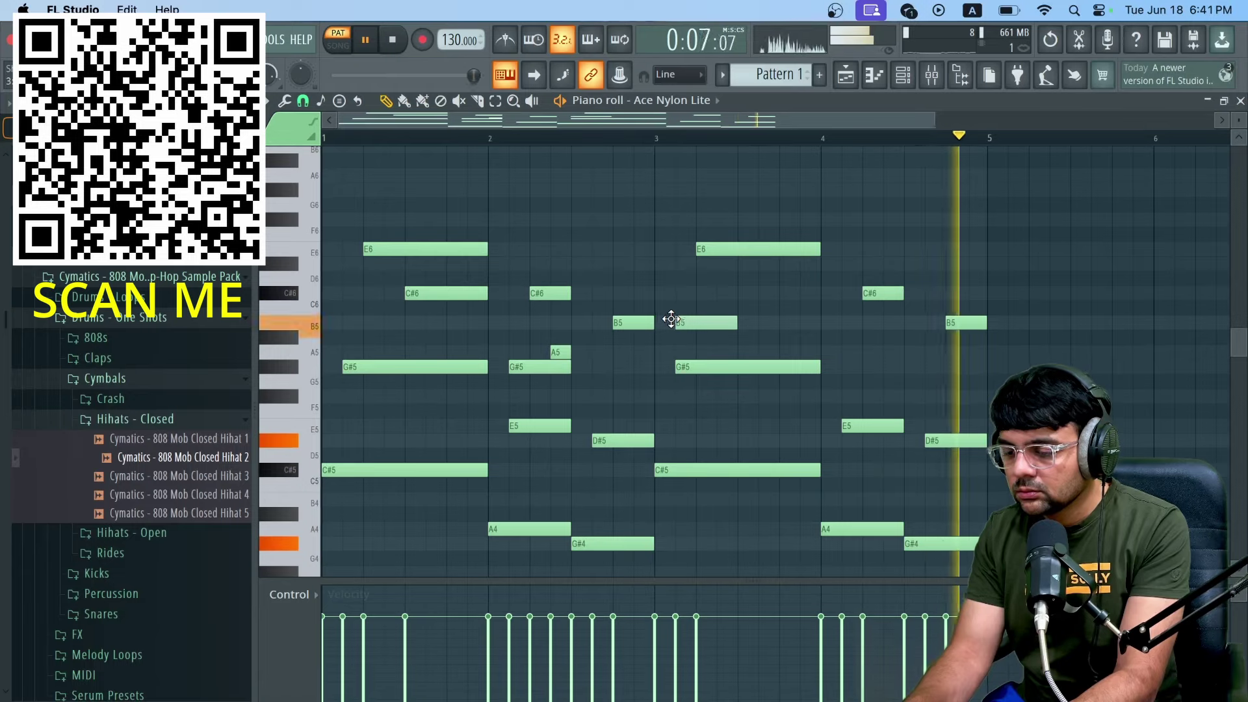
{"action": "left_click_drag", "start_coordinate": [674, 319], "coordinate": [699, 323]}
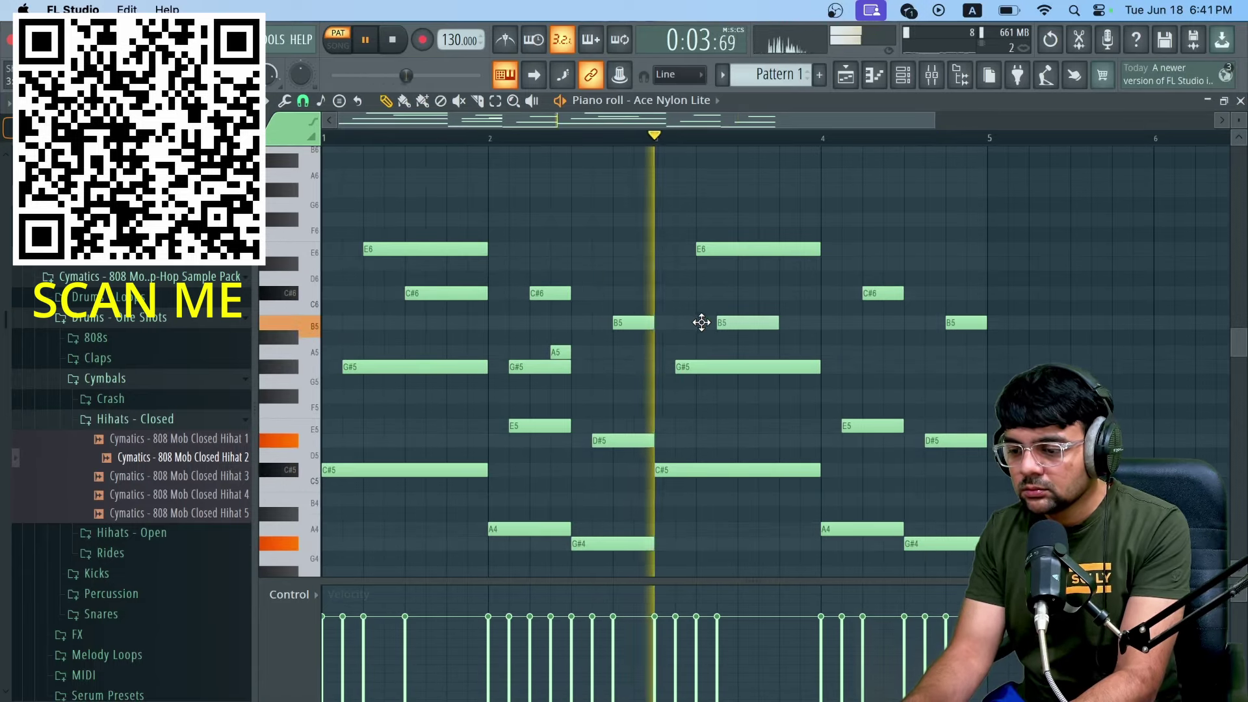
{"action": "left_click_drag", "start_coordinate": [741, 321], "coordinate": [761, 321]}
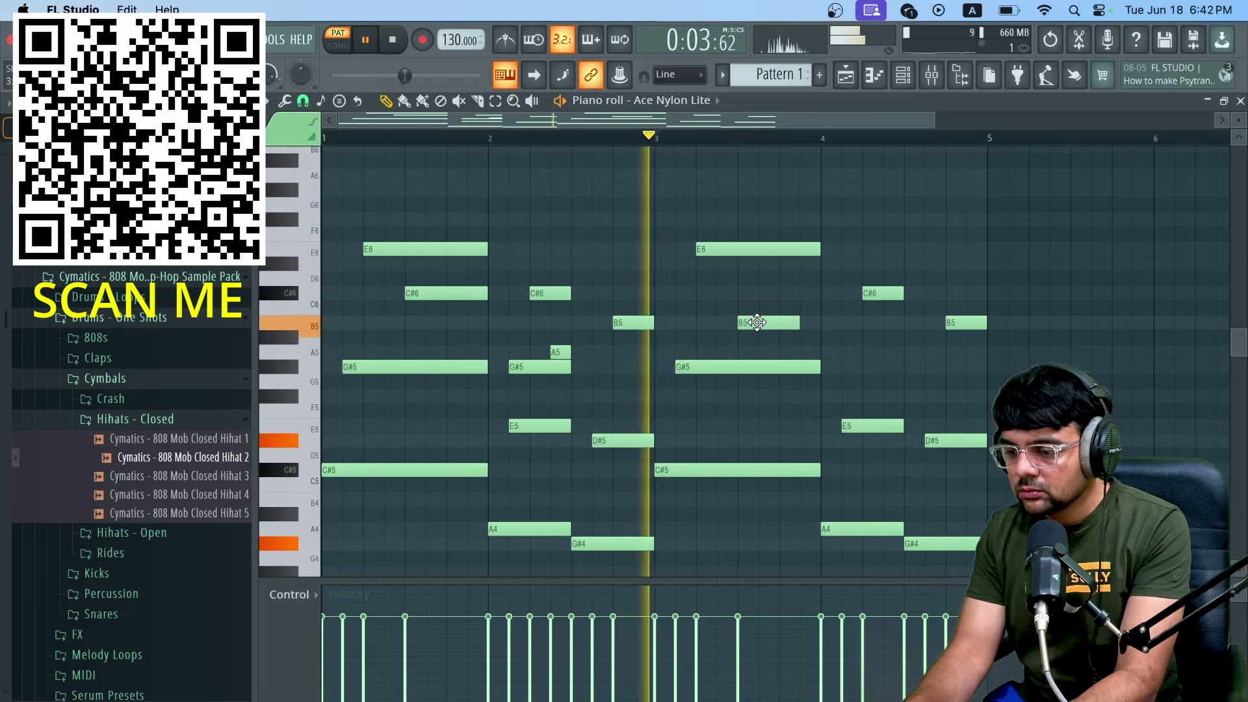
{"action": "left_click_drag", "start_coordinate": [750, 321], "coordinate": [715, 323]}
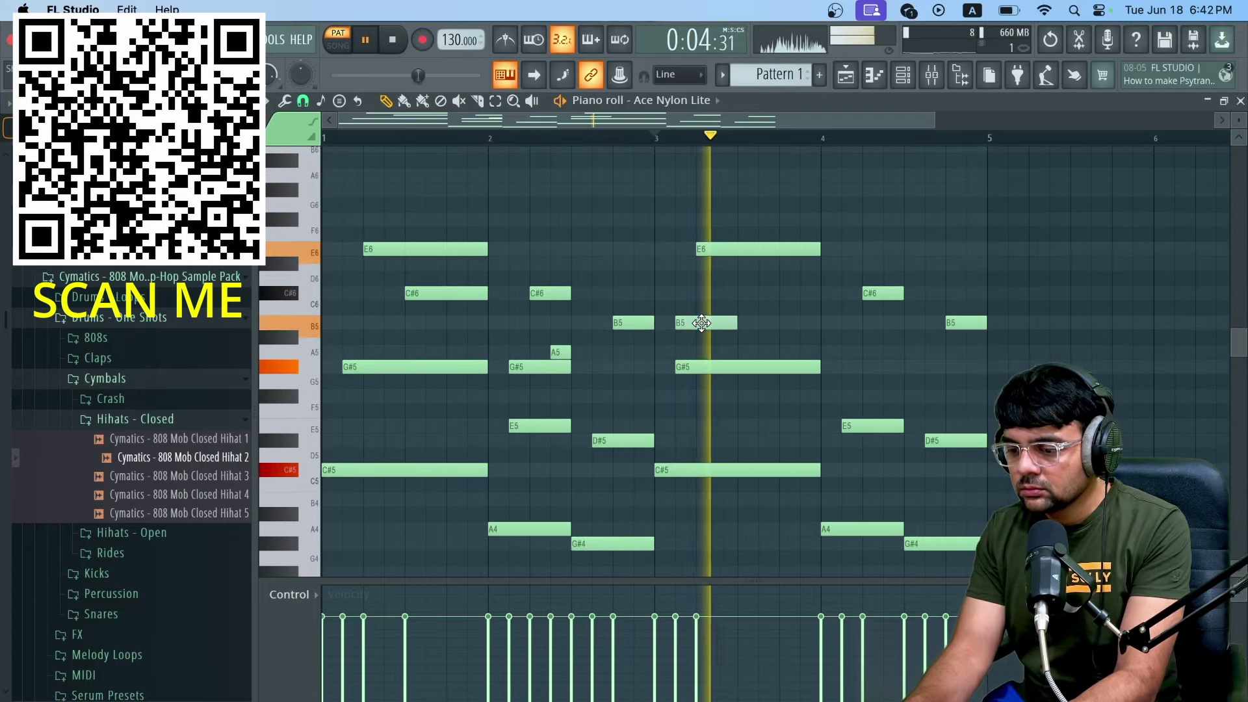
{"action": "left_click_drag", "start_coordinate": [701, 322], "coordinate": [757, 447]}
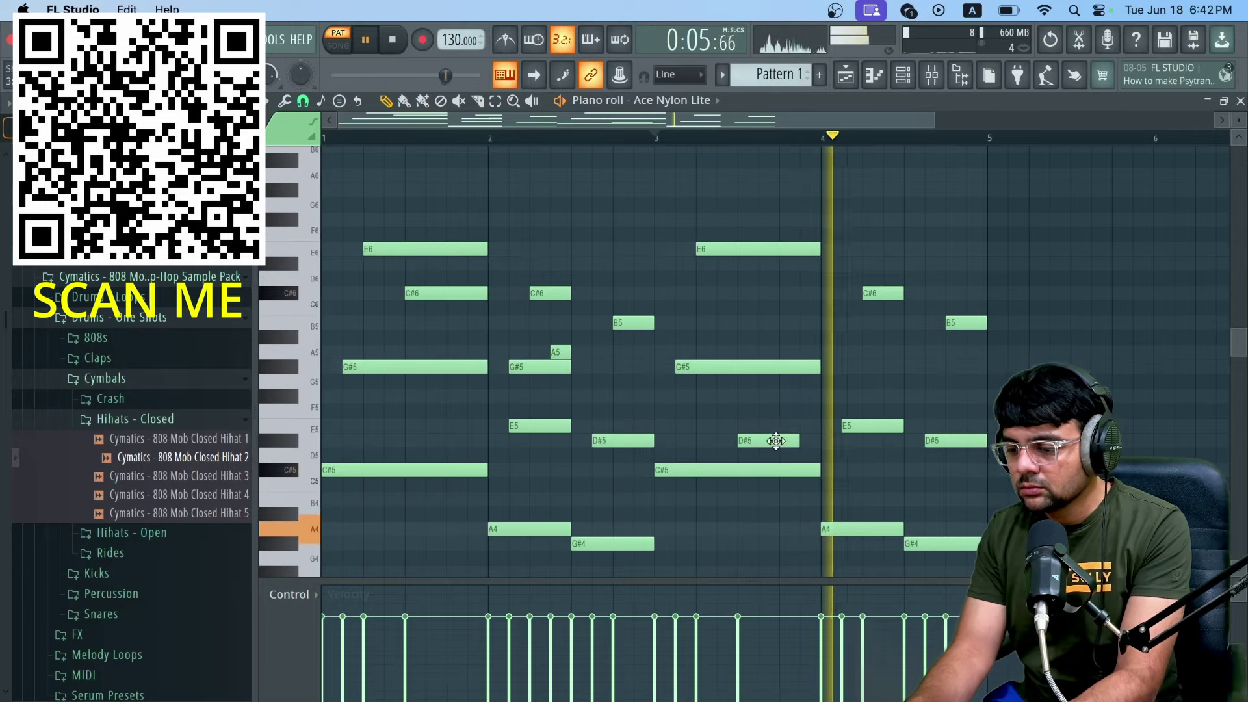
{"action": "left_click_drag", "start_coordinate": [786, 441], "coordinate": [765, 442]}
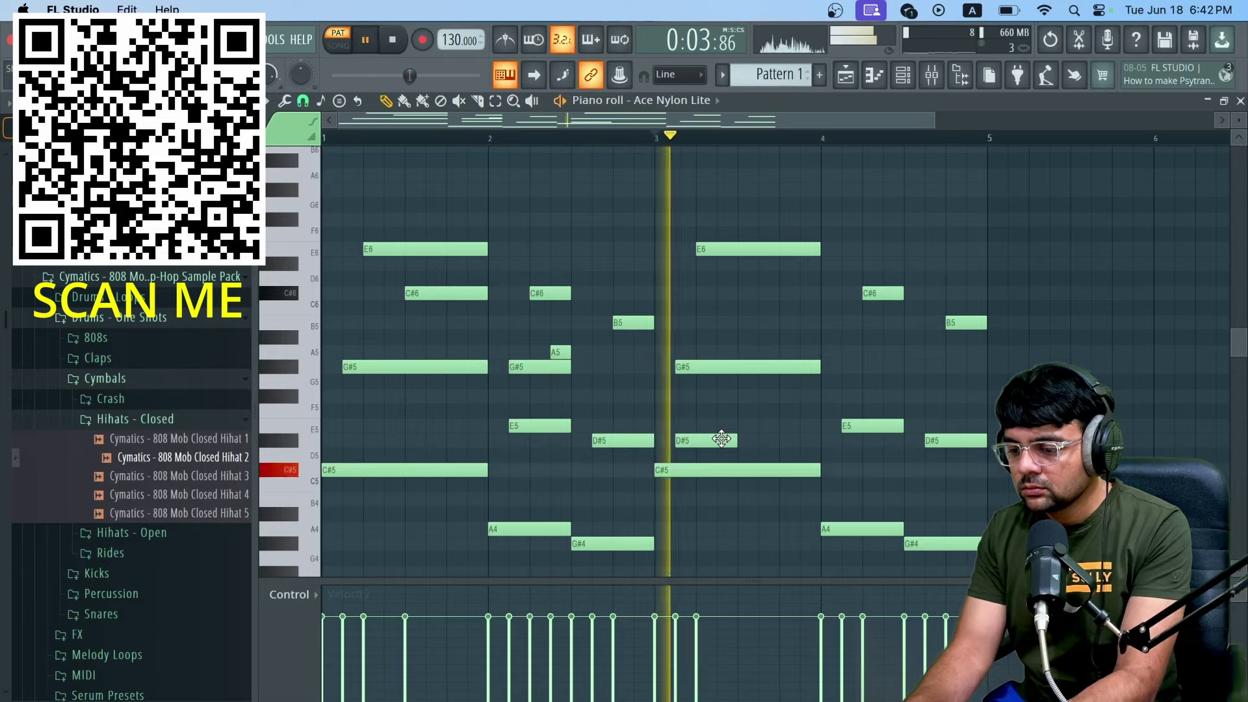
{"action": "left_click_drag", "start_coordinate": [727, 442], "coordinate": [702, 440]}
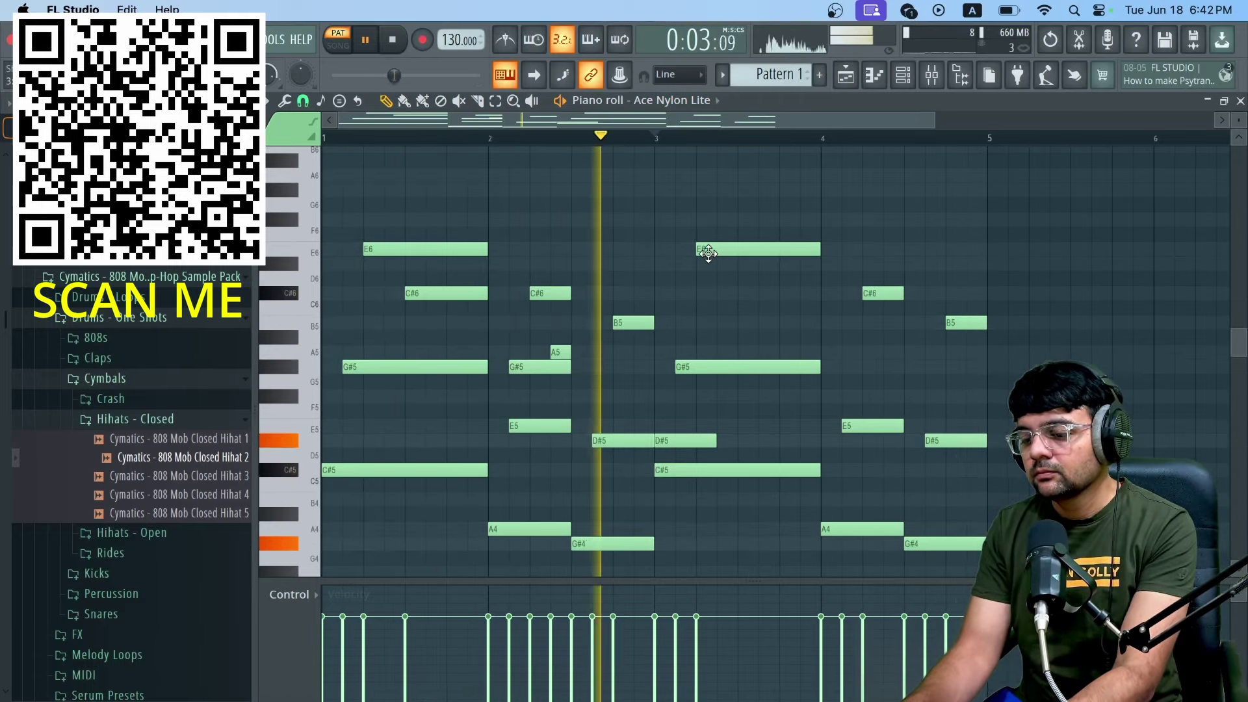
{"action": "right_click", "coordinate": [671, 441]}
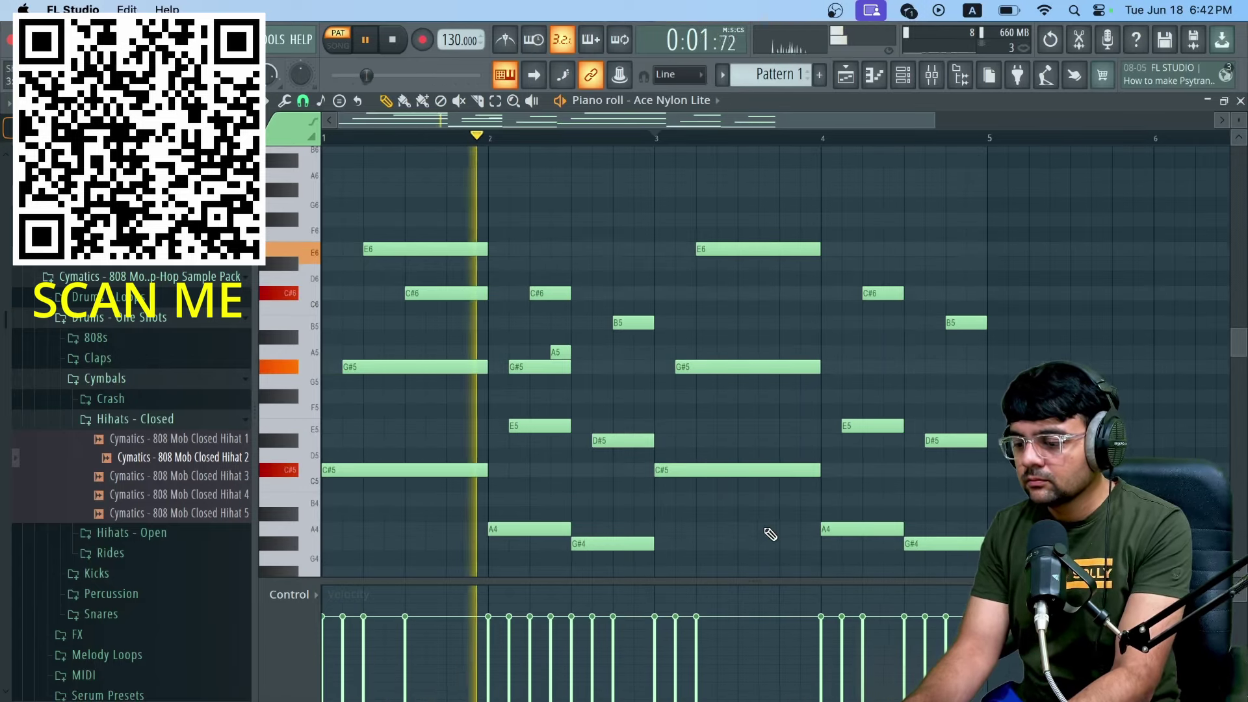
Step: Add a two-beat note at the middle of bar 3 and bring its pitch to C#6 during playback
{"action": "left_click", "coordinate": [741, 529]}
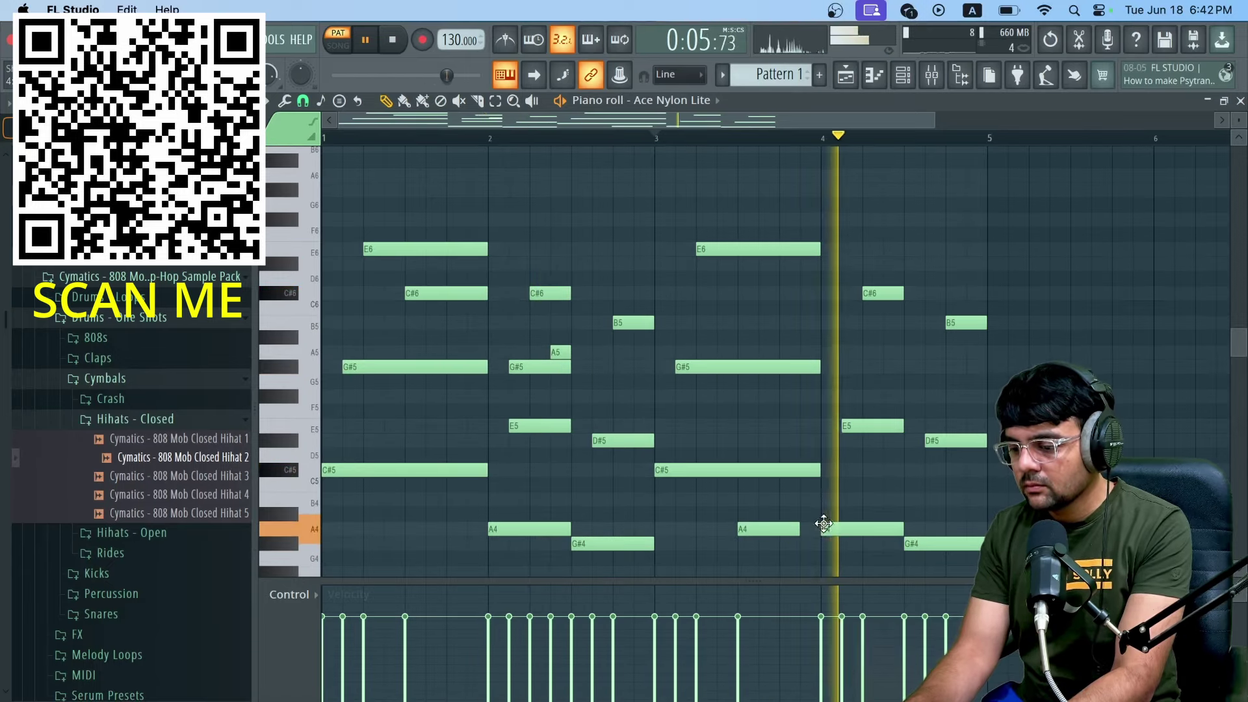
{"action": "left_click_drag", "start_coordinate": [800, 530], "coordinate": [789, 500]}
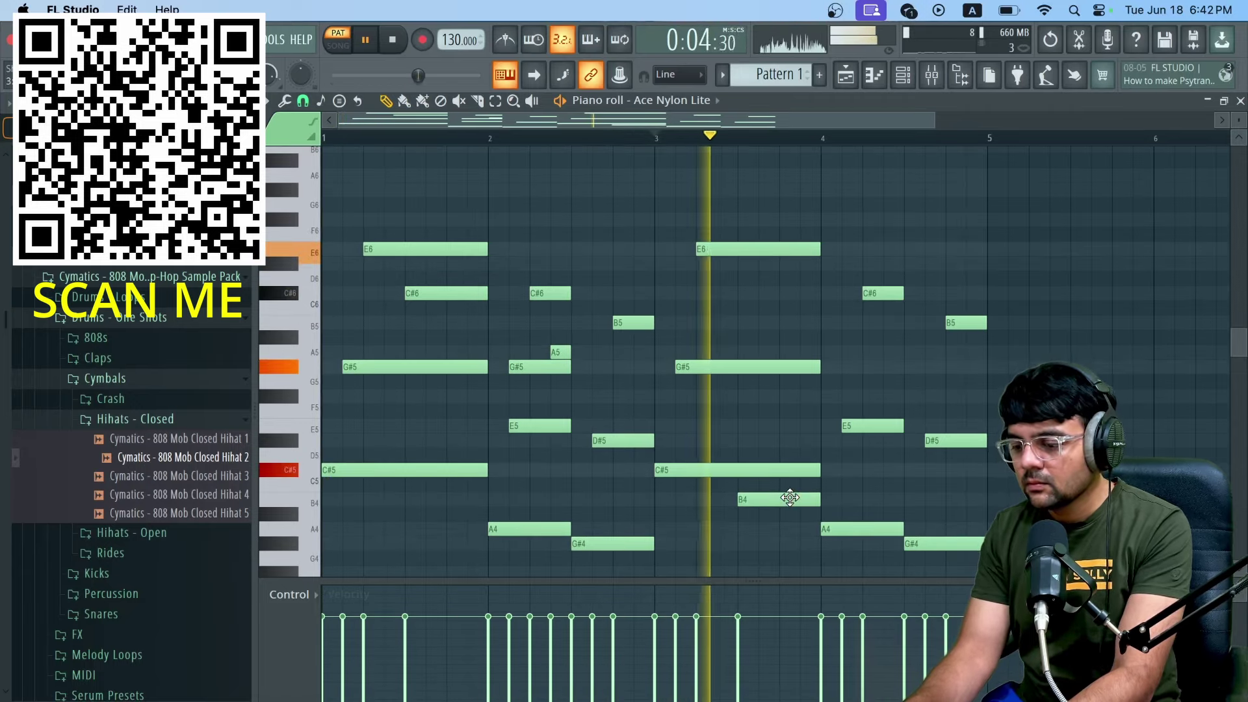
{"action": "left_click", "coordinate": [790, 498]}
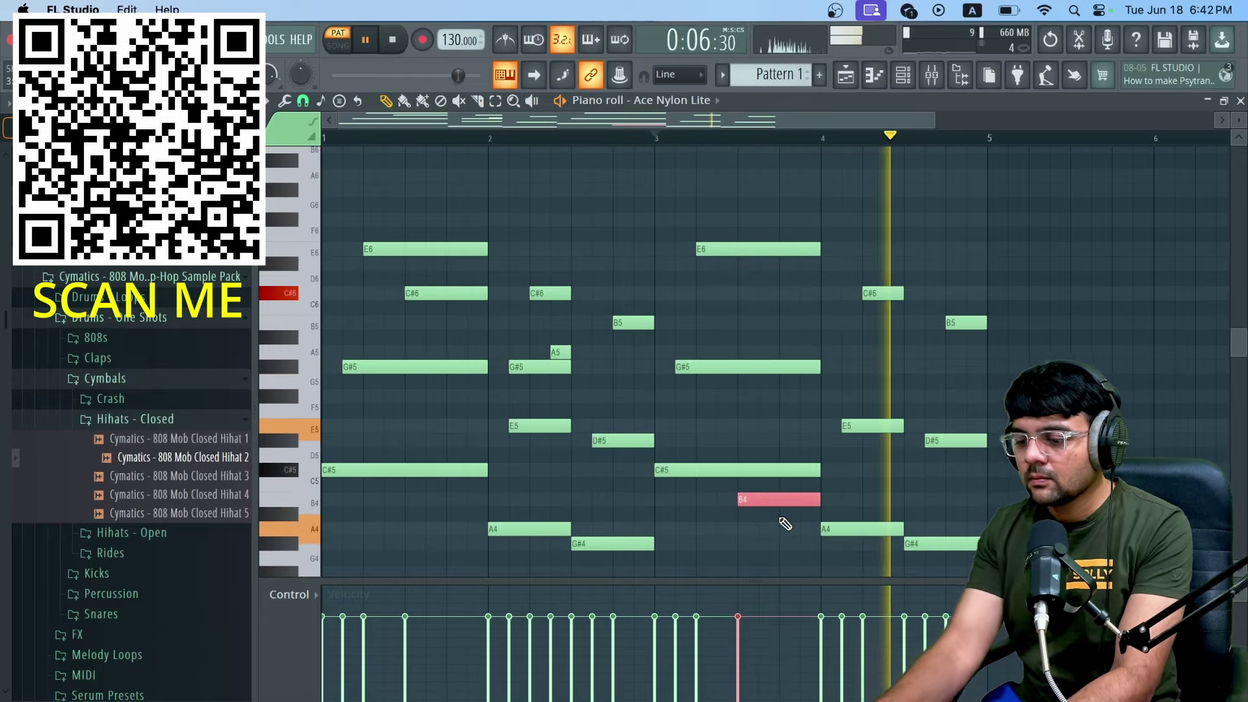
{"action": "key", "text": "ctrl+Up"}
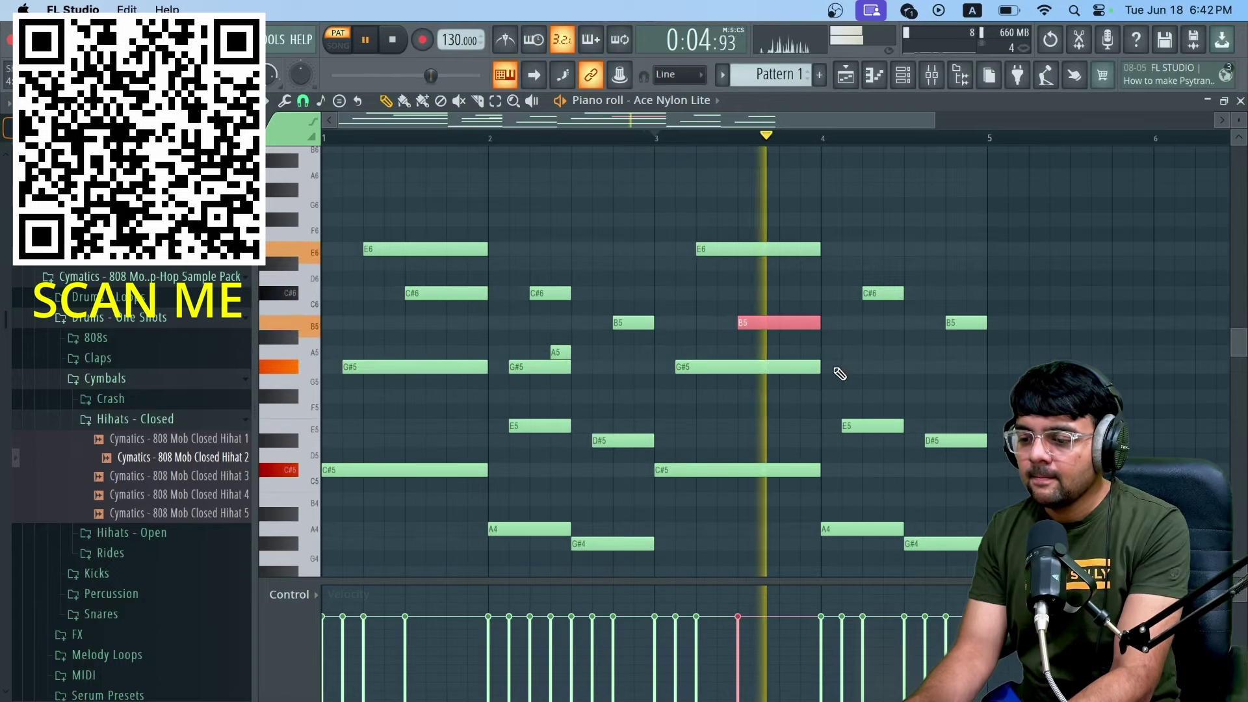
{"action": "left_click_drag", "start_coordinate": [789, 319], "coordinate": [788, 290]}
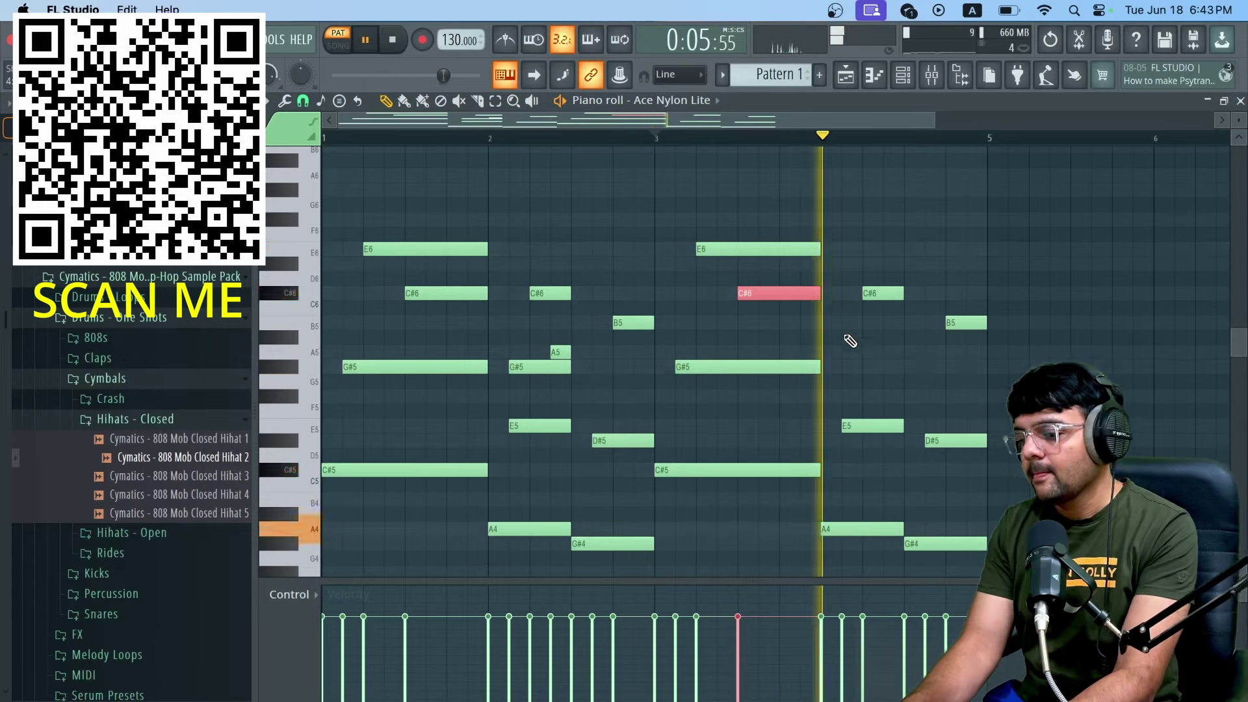
Step: Place Pattern 1 at bar 1 of Track 1 in the playlist, then render and replace it with a WAV audio clip
{"action": "left_click", "coordinate": [907, 78]}
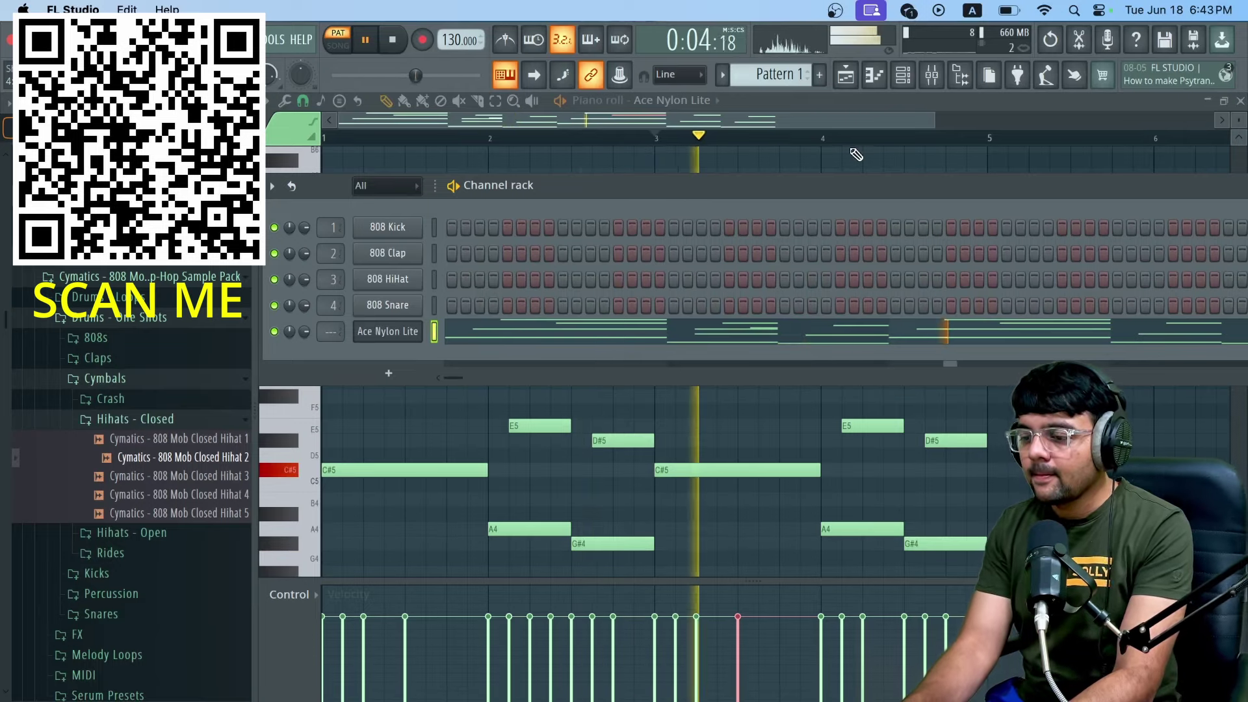
{"action": "left_click", "coordinate": [848, 74]}
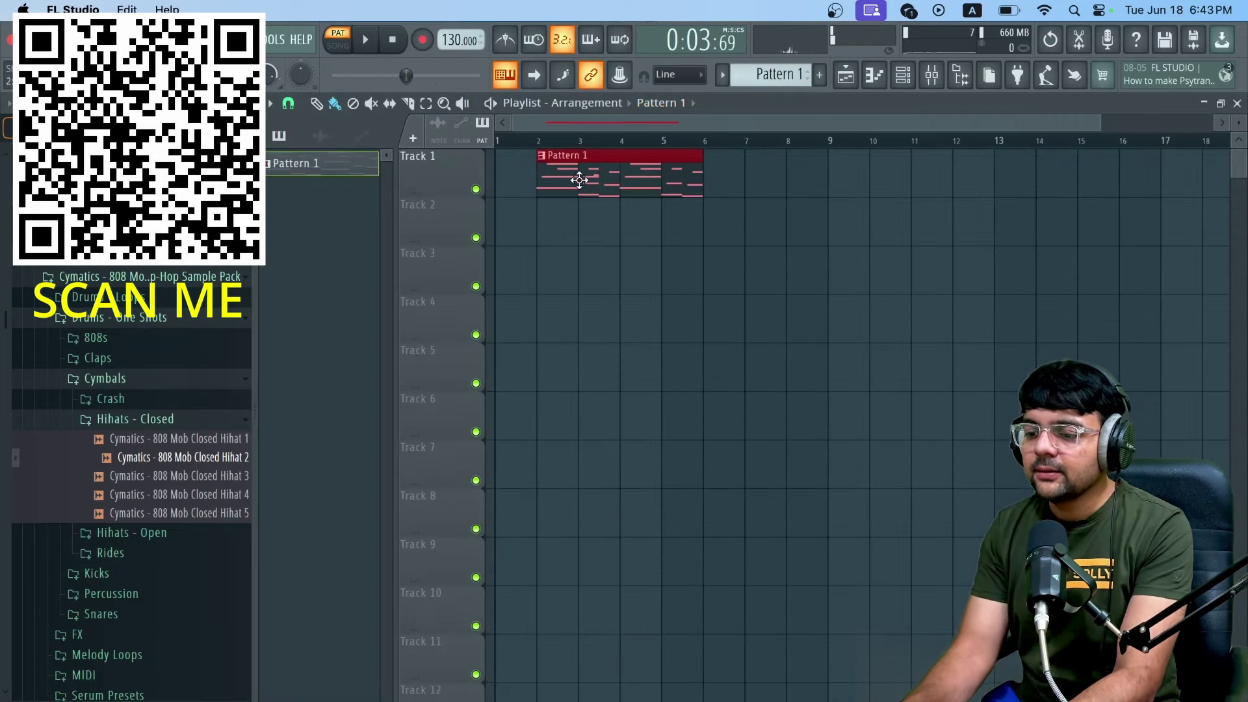
{"action": "left_click", "coordinate": [722, 77]}
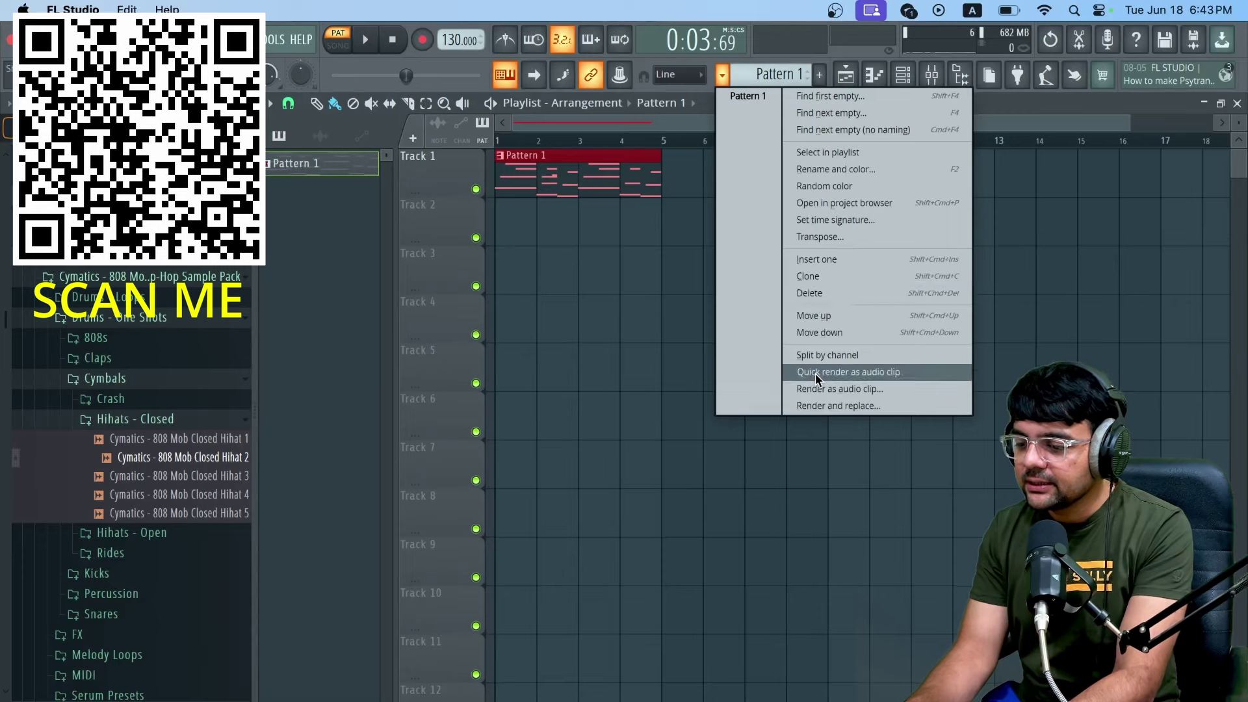
{"action": "left_click", "coordinate": [863, 408]}
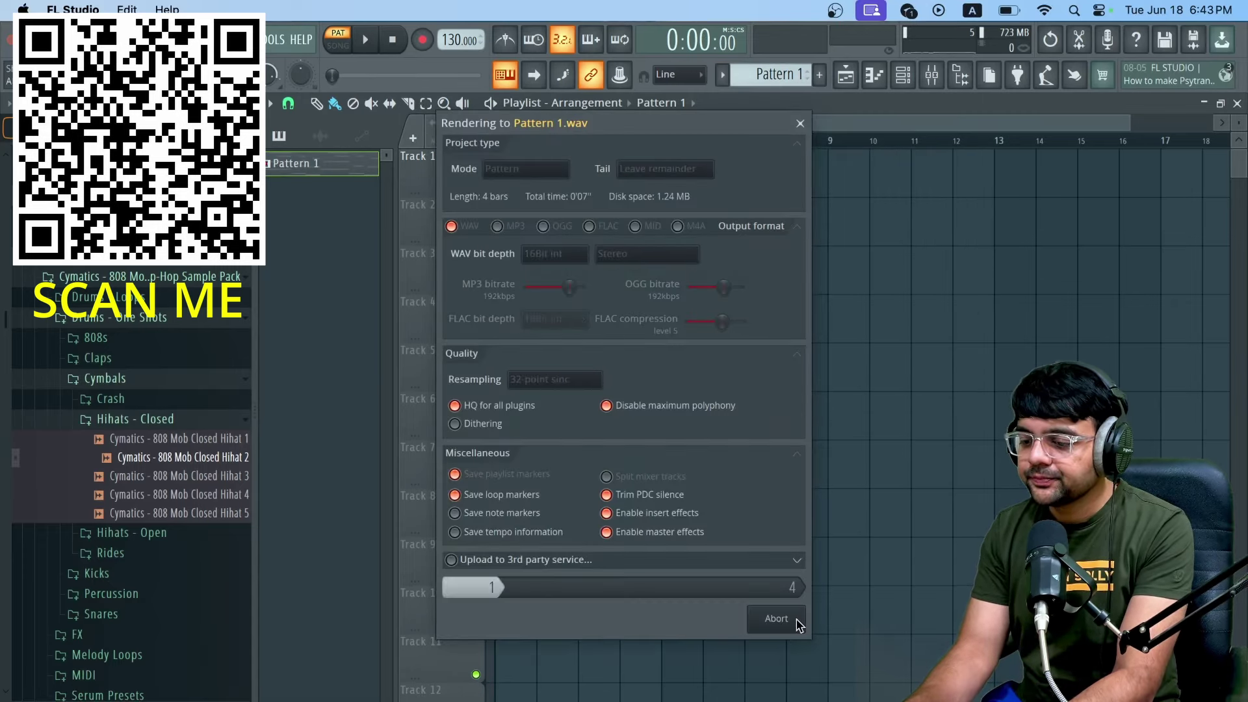
{"action": "left_click", "coordinate": [821, 123]}
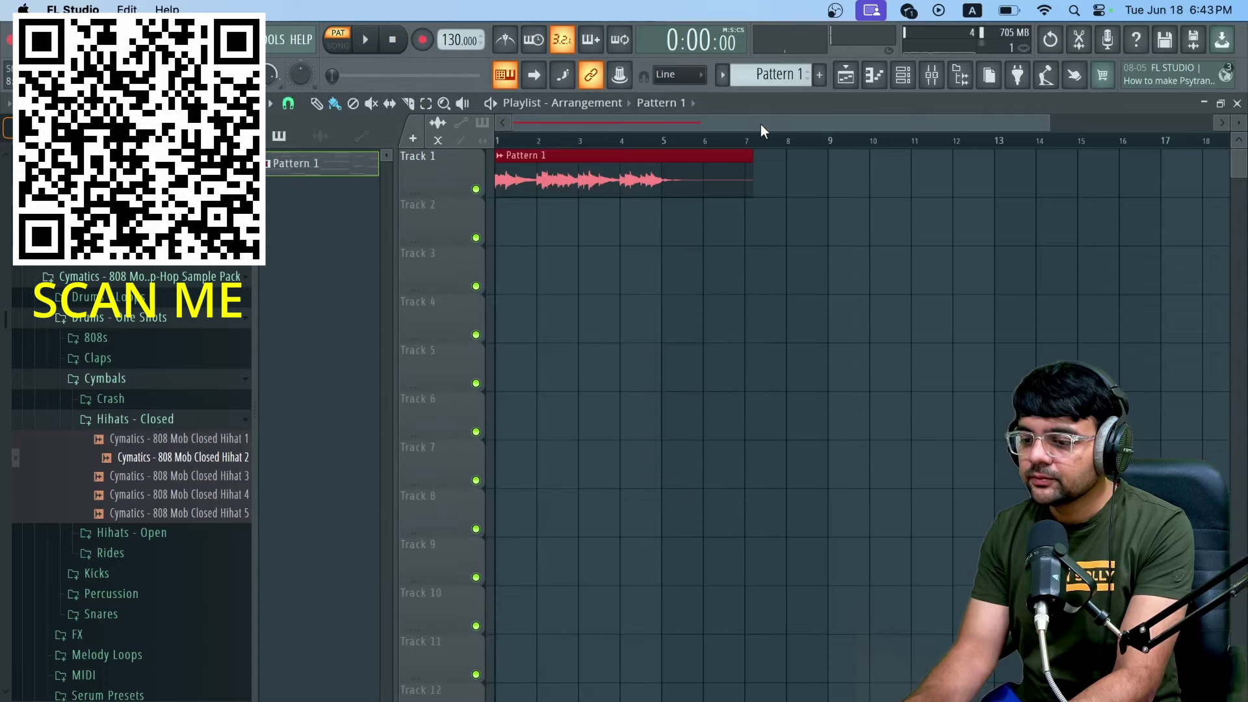
Step: Slice off and delete the audio clip's tail from bar 5, and make the clip unique as sample Pattern 1 - Part_1.wav
{"action": "left_click", "coordinate": [410, 104]}
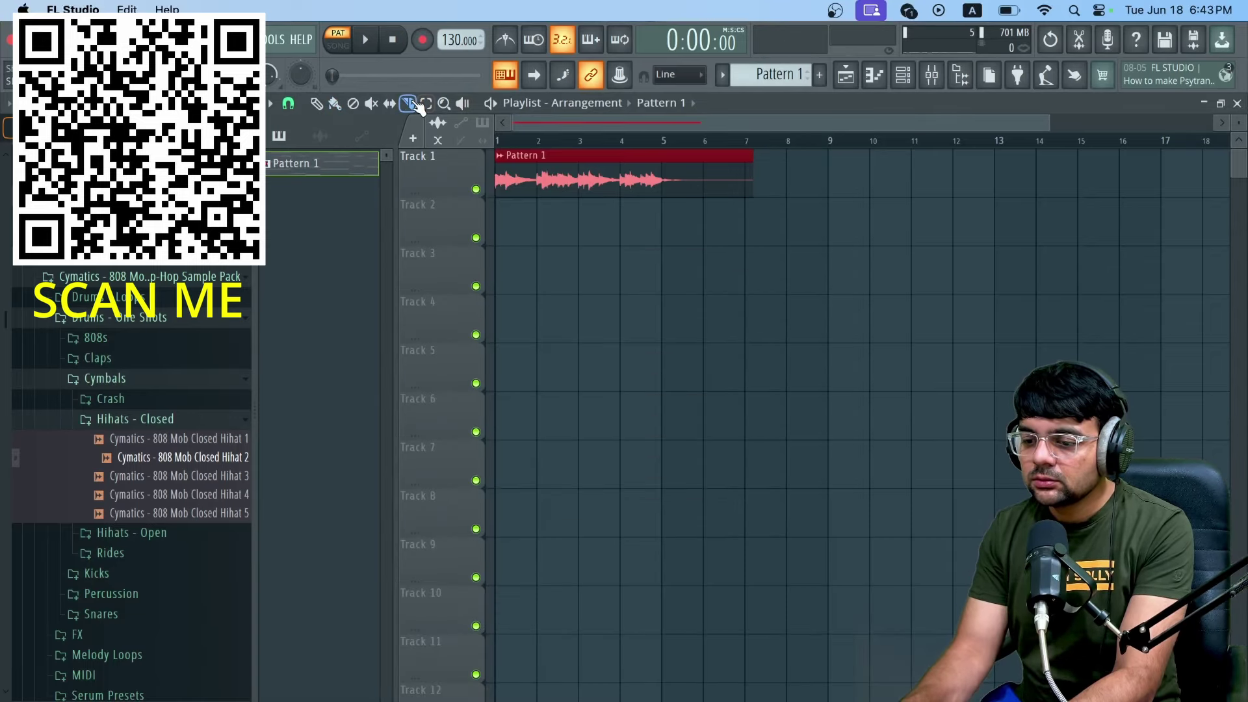
{"action": "right_click", "coordinate": [709, 171]}
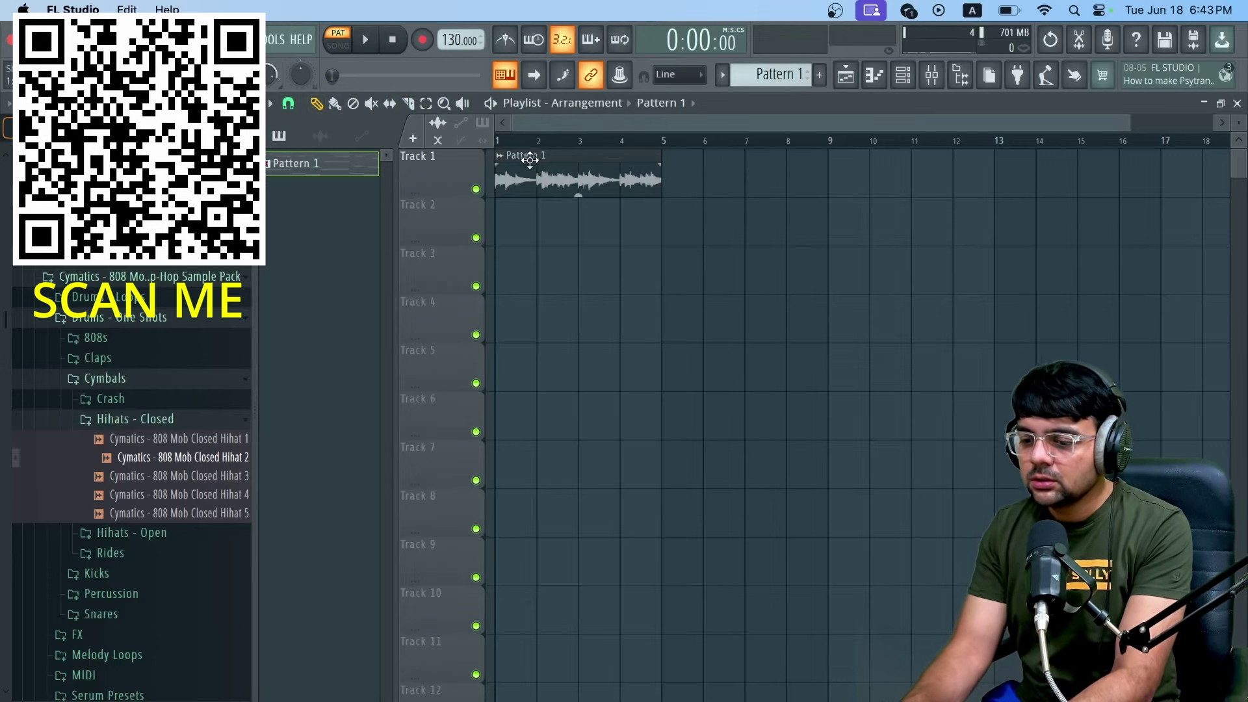
{"action": "left_click", "coordinate": [499, 156]}
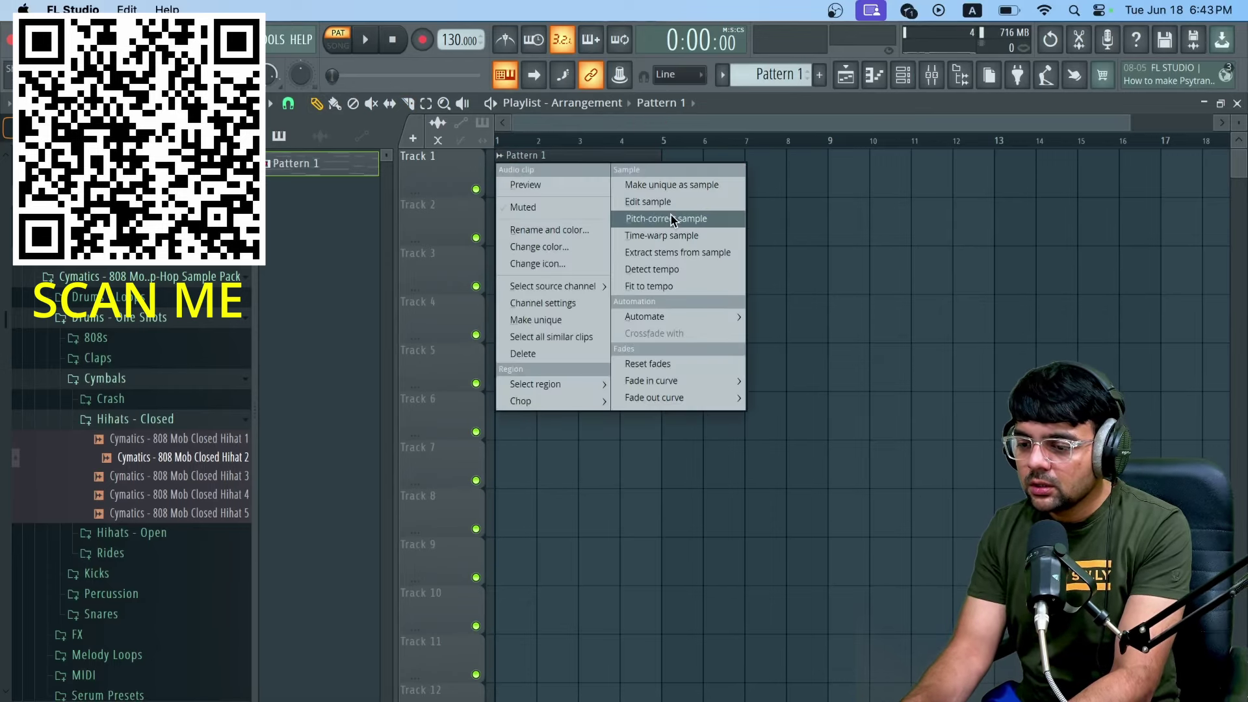
{"action": "left_click", "coordinate": [676, 187]}
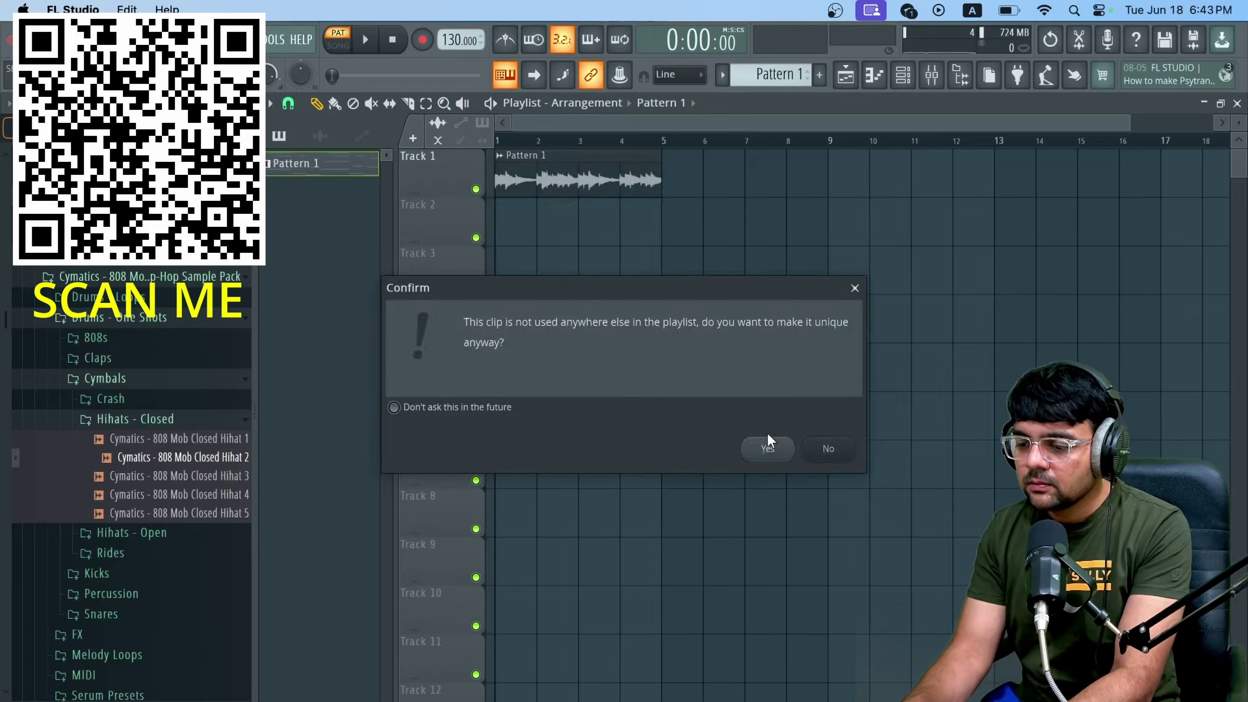
{"action": "key", "text": "Return"}
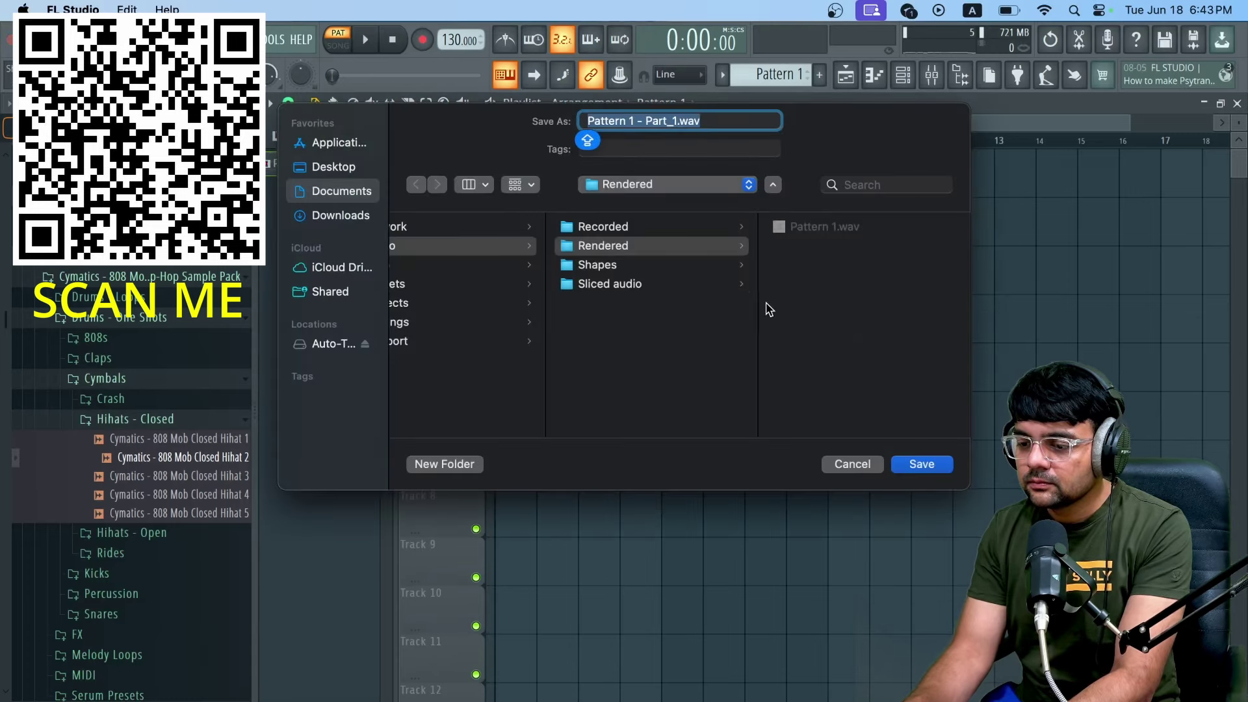
{"action": "left_click", "coordinate": [937, 474]}
Step: Reverse the Pattern 1 - Part_1 audio clip and play it in song mode
{"action": "double_click", "coordinate": [602, 173]}
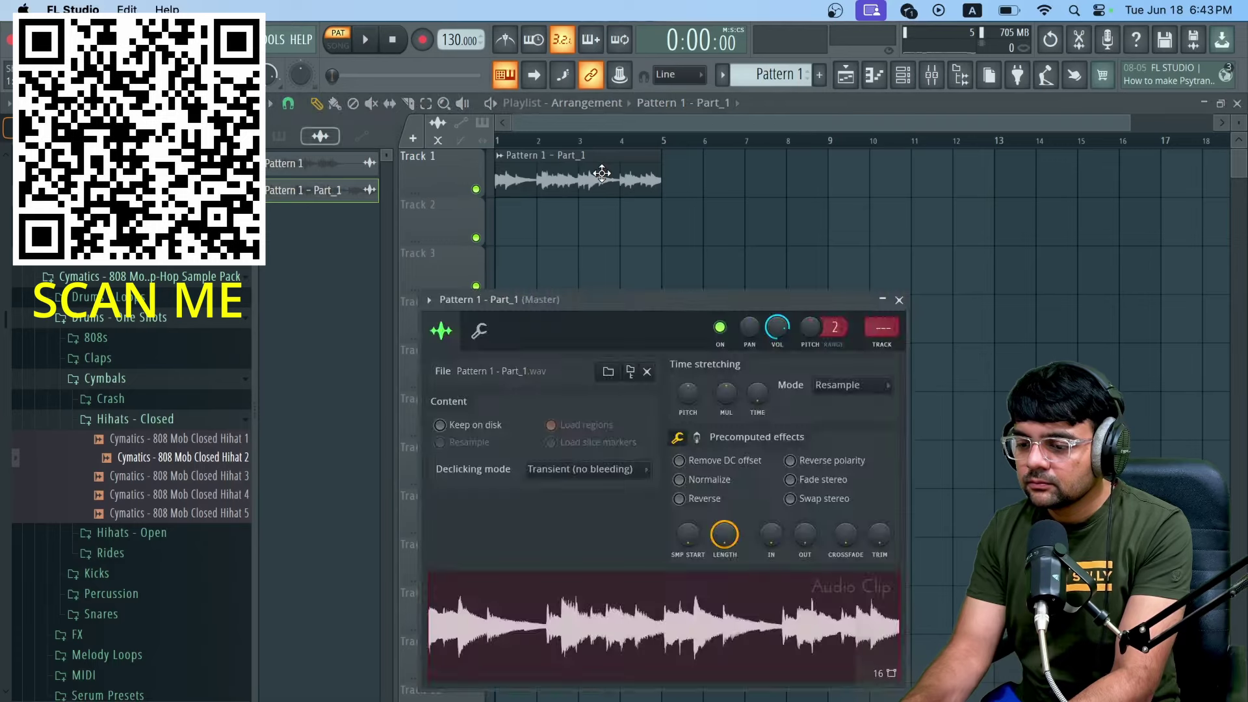
{"action": "left_click", "coordinate": [681, 499]}
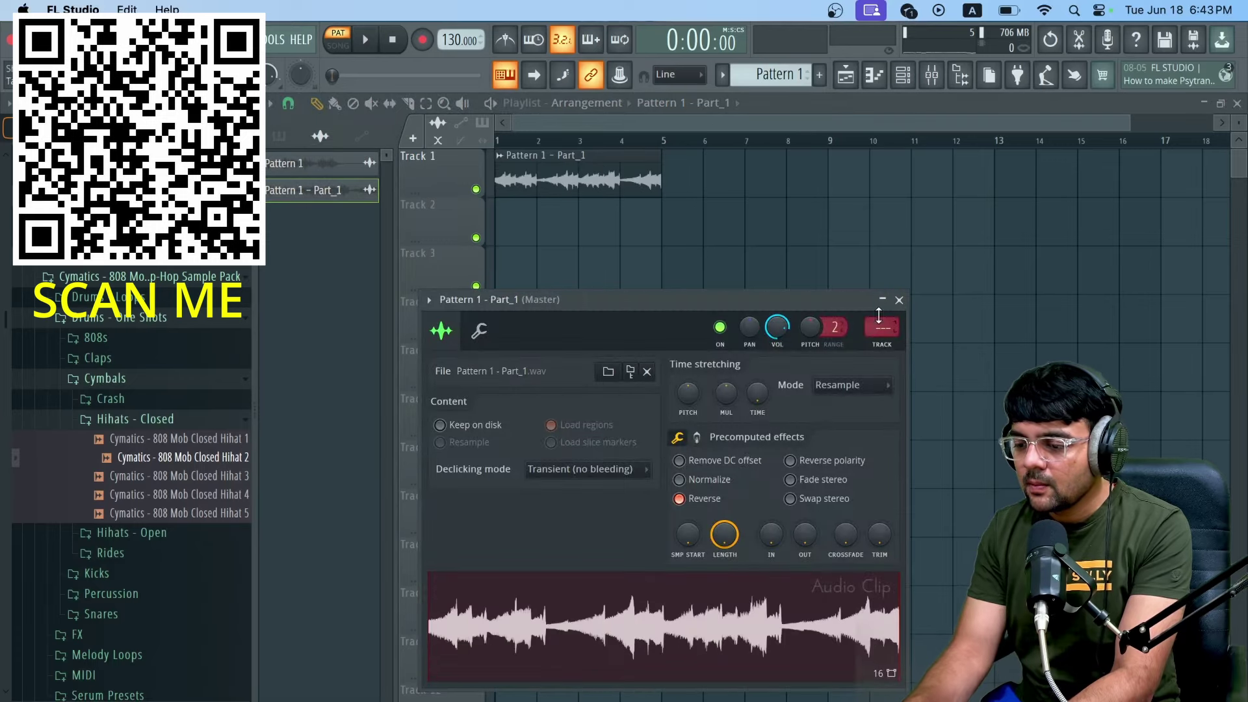
{"action": "left_click", "coordinate": [899, 300]}
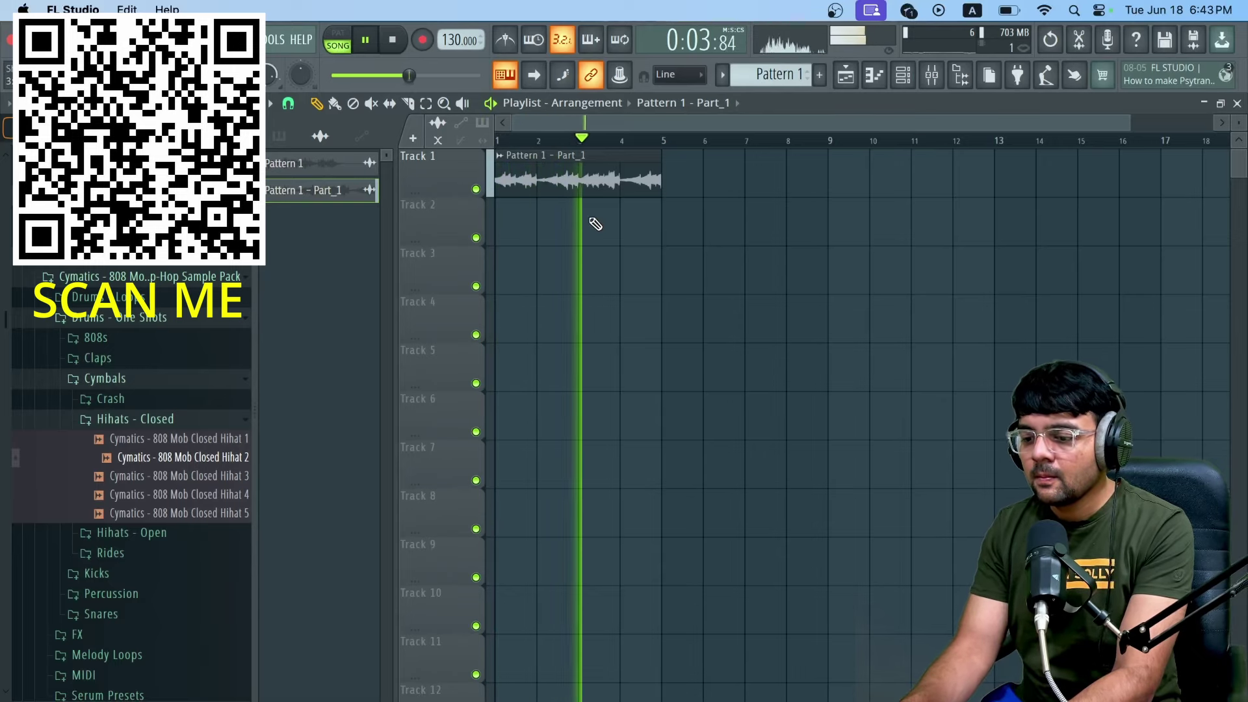
Step: Set the project tempo to 142 BPM, fit the reversed audio clip to it using the estimated 130 BPM, and play it back
{"action": "left_click_drag", "start_coordinate": [439, 75], "coordinate": [479, 75]}
{"action": "scroll", "coordinate": [453, 40], "scroll_direction": "down", "scroll_amount": 2}
{"action": "key", "text": "space"}
{"action": "left_click", "coordinate": [499, 156]}
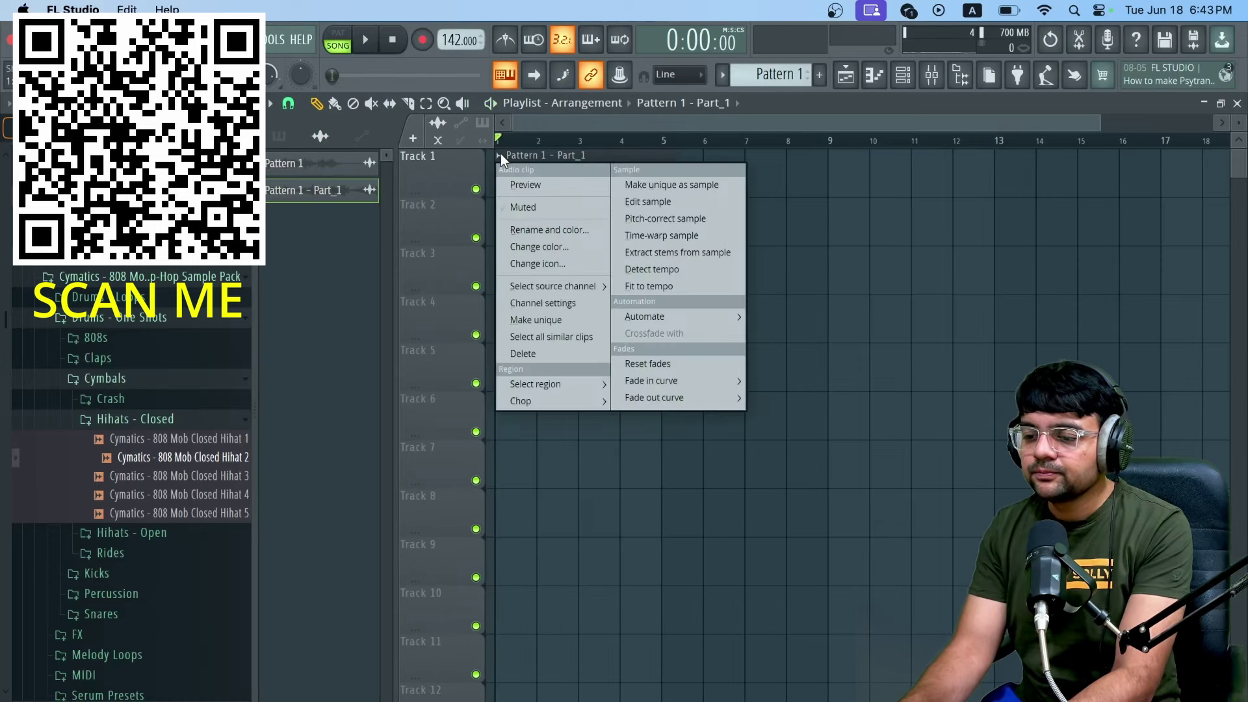
{"action": "left_click", "coordinate": [670, 287]}
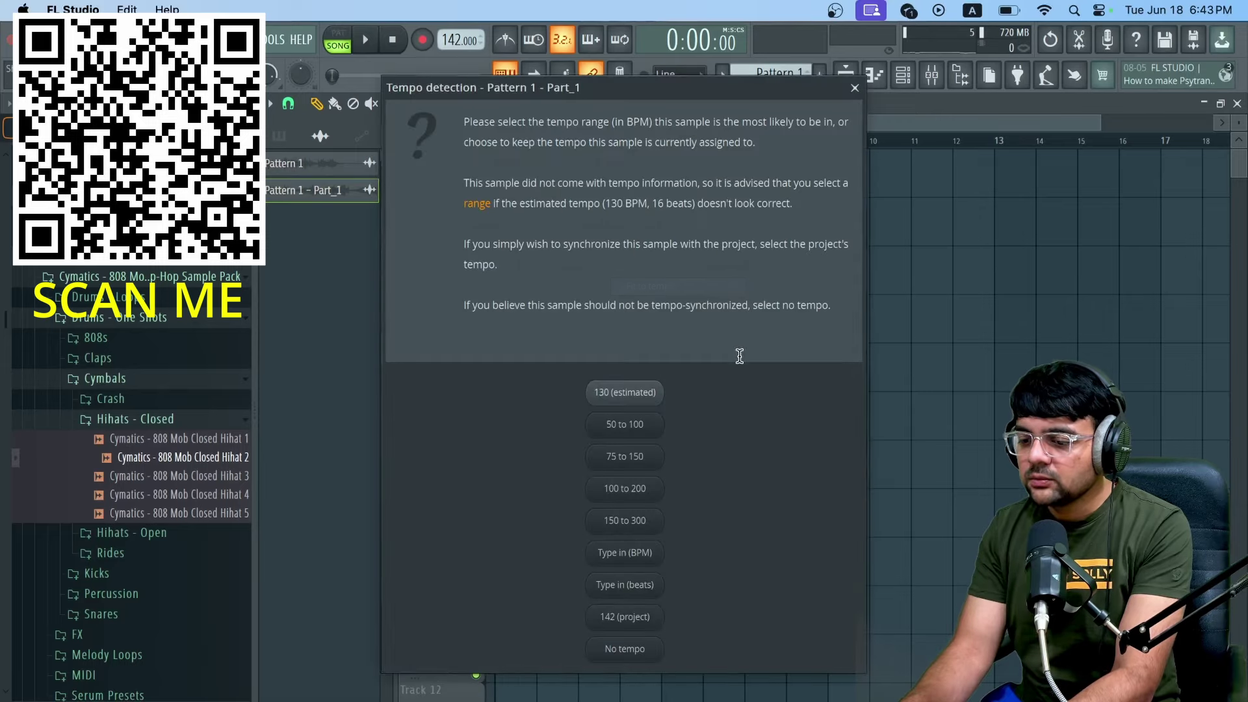
{"action": "left_click", "coordinate": [642, 401]}
{"action": "key", "text": "space"}
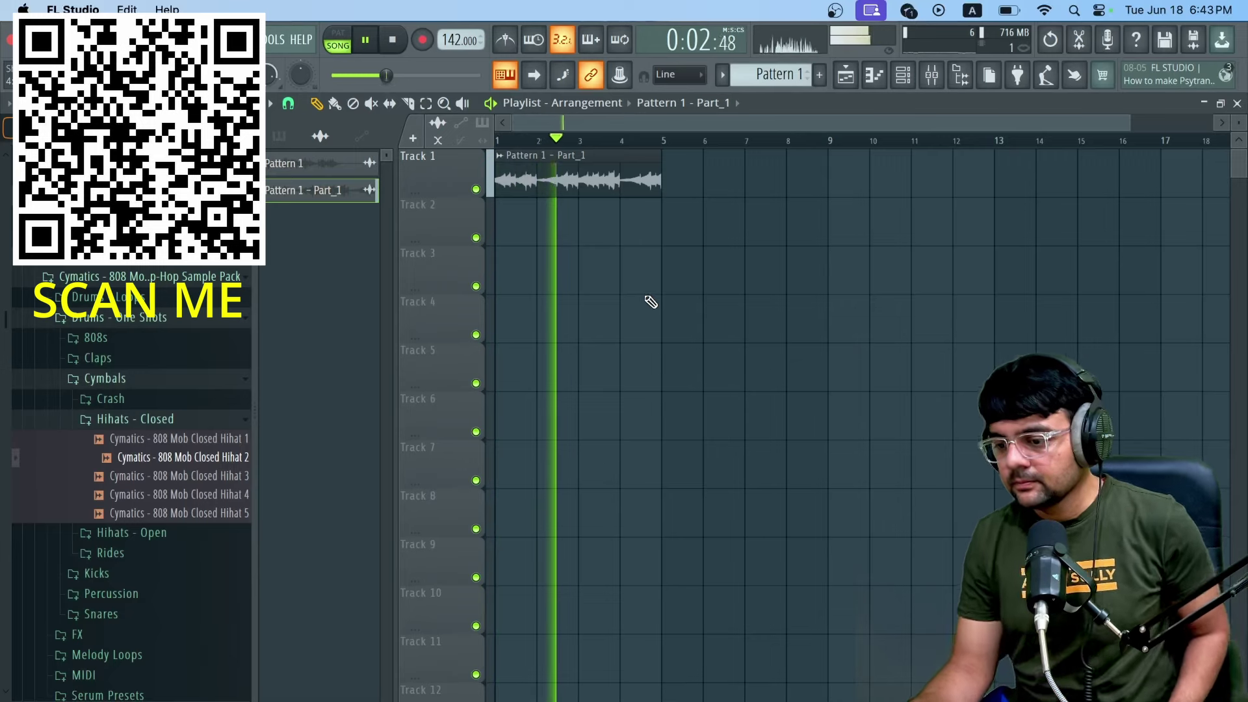
{"action": "key", "text": "space"}
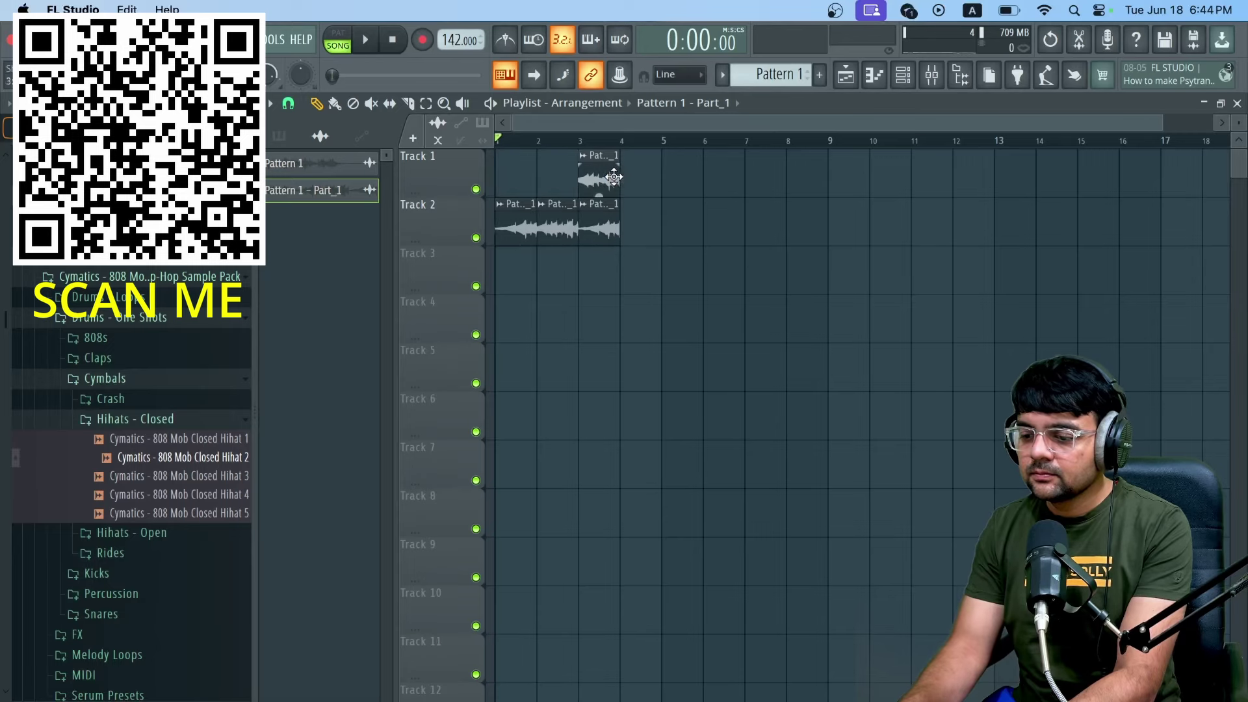
Step: Arrange the one-bar slices of the reversed clip on Track 1 and duplicate them to fill bars 1 to 8
{"action": "left_click_drag", "start_coordinate": [737, 235], "coordinate": [517, 127]}
{"action": "key", "text": "space"}
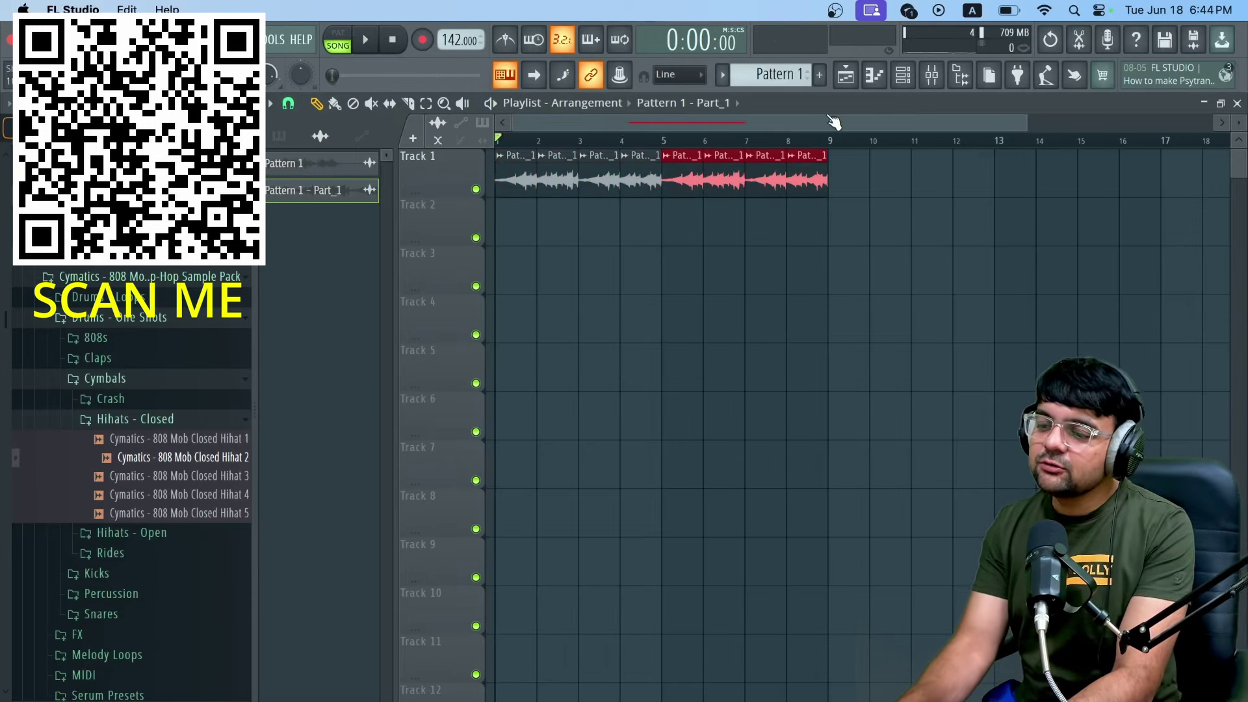
Step: Place Pattern 1 after the audio slices on Track 1, at bars 9 and 13, while playing the song
{"action": "left_click", "coordinate": [723, 75]}
{"action": "left_click", "coordinate": [739, 97]}
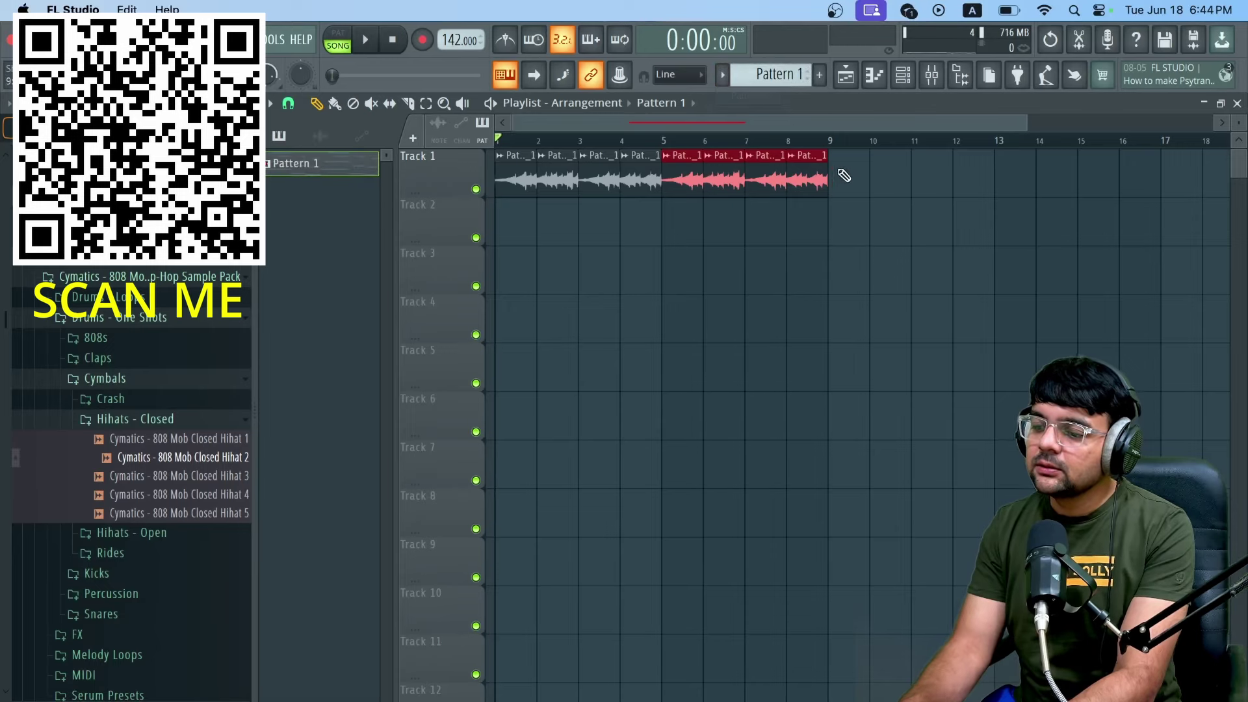
{"action": "left_click", "coordinate": [842, 176]}
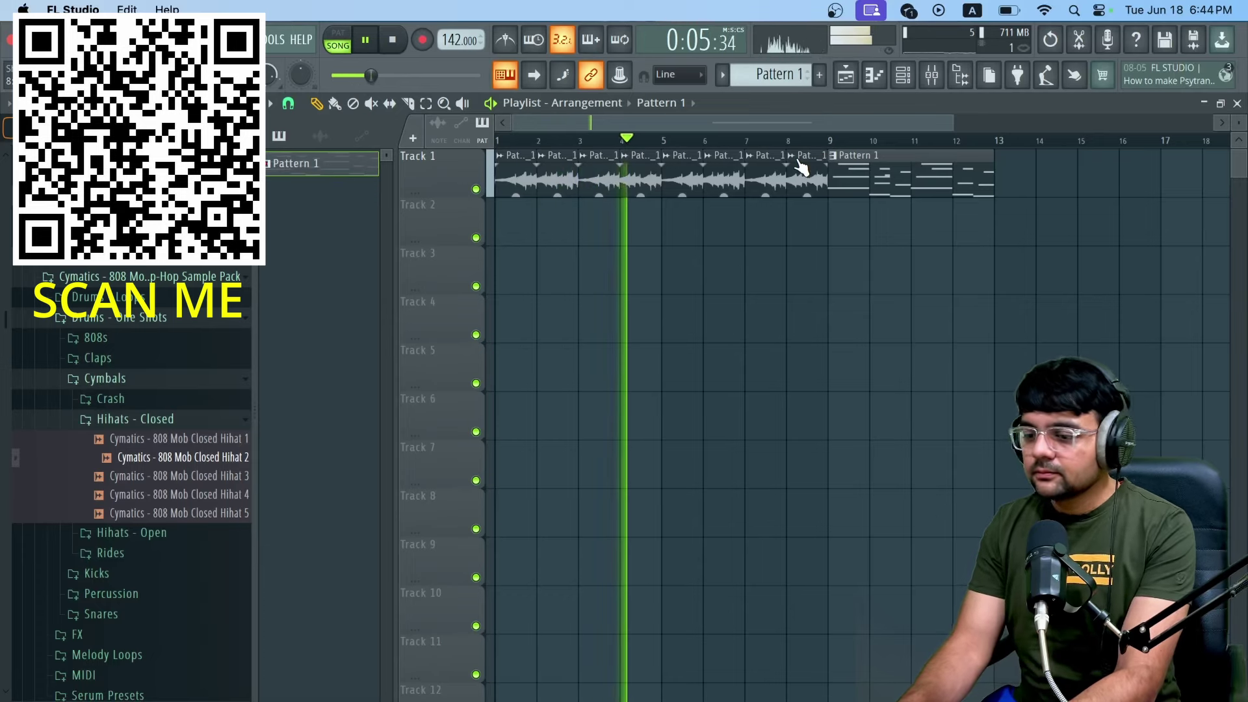
{"action": "left_click", "coordinate": [1007, 182]}
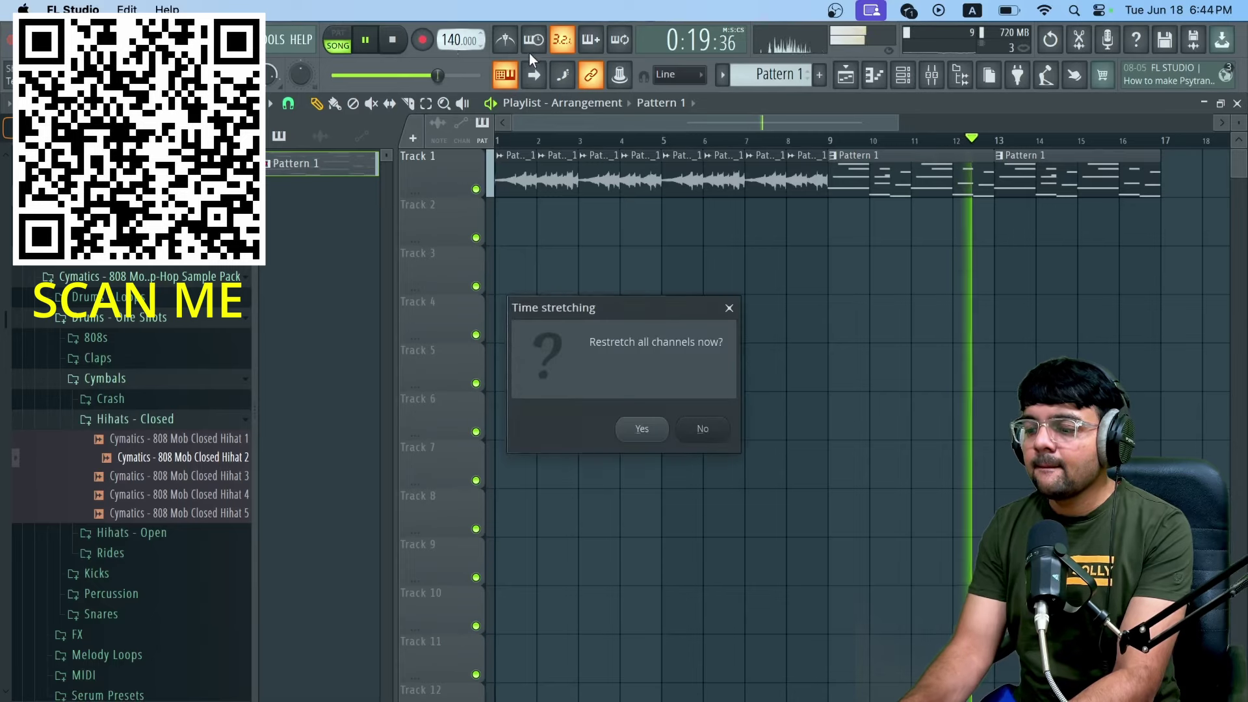
Step: Restretch all channels to a 140 BPM tempo and add Pattern 1 at bars 17 and 21 of Track 1
{"action": "left_click", "coordinate": [642, 430]}
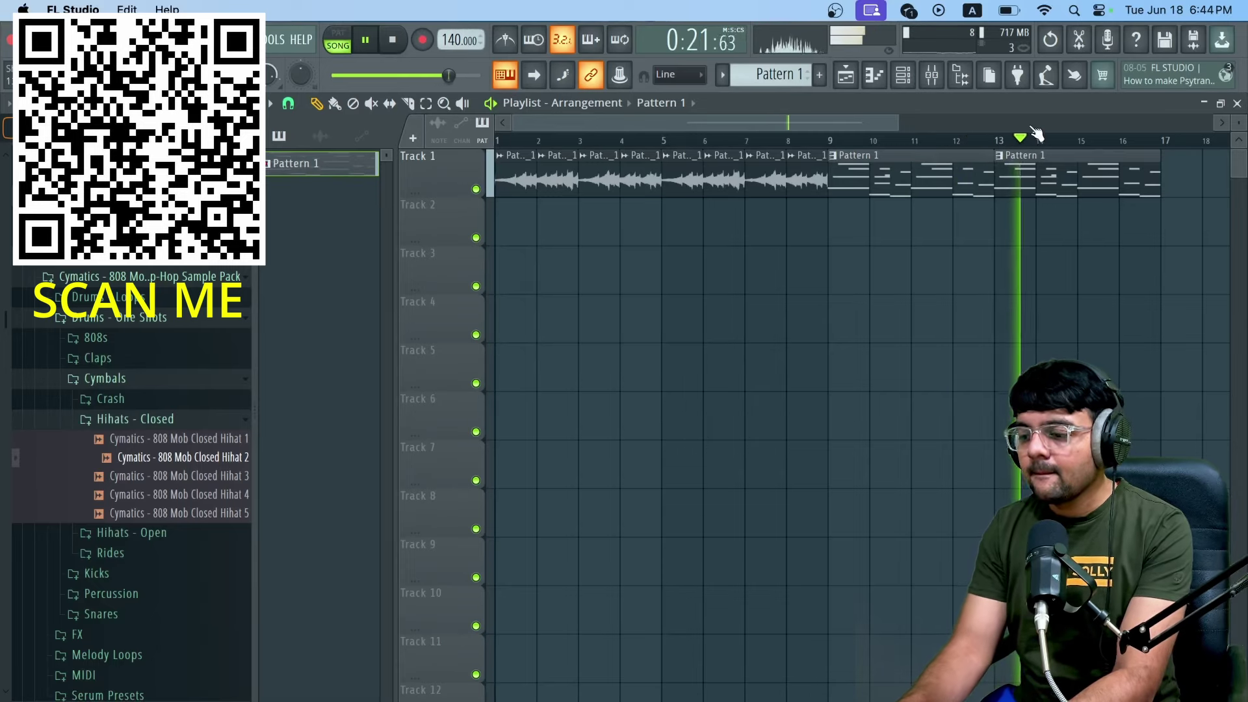
{"action": "left_click_drag", "start_coordinate": [893, 116], "coordinate": [1052, 118]}
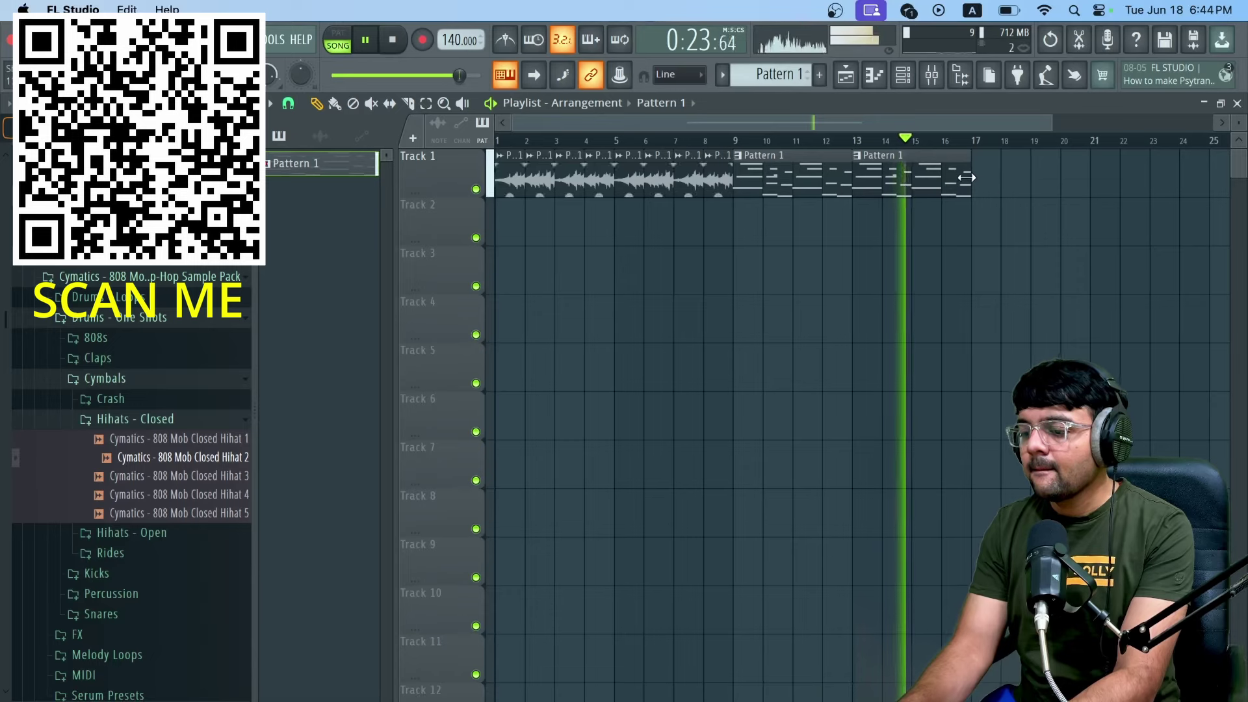
{"action": "left_click", "coordinate": [989, 185]}
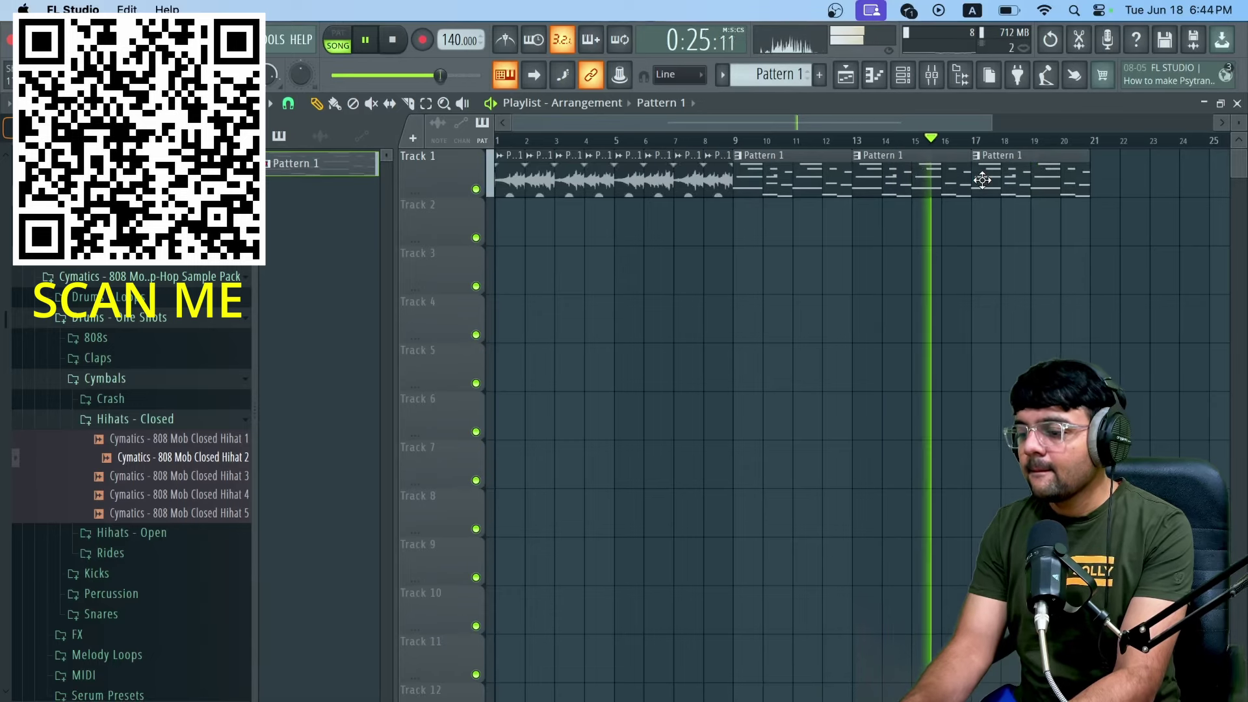
{"action": "left_click", "coordinate": [1098, 186]}
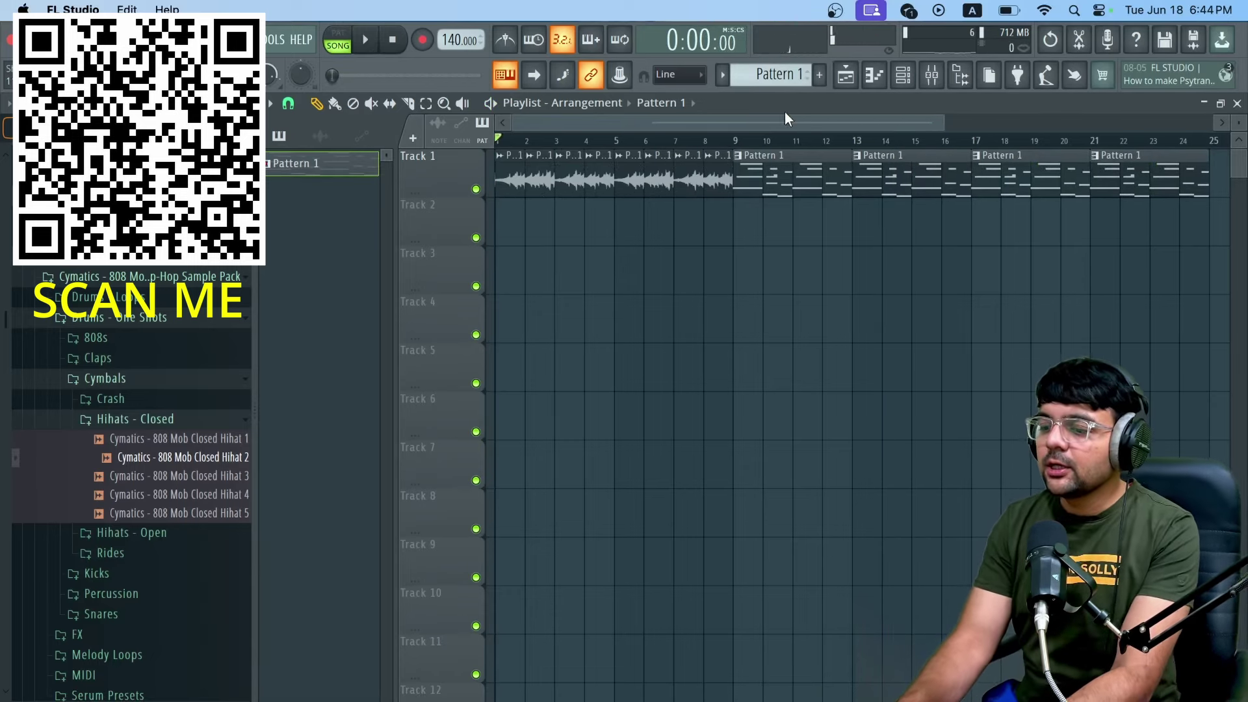
Step: Create a new pattern named SNARE and audition the 808 Mob closed hihat samples
{"action": "left_click", "coordinate": [817, 75]}
{"action": "key", "text": "Return"}
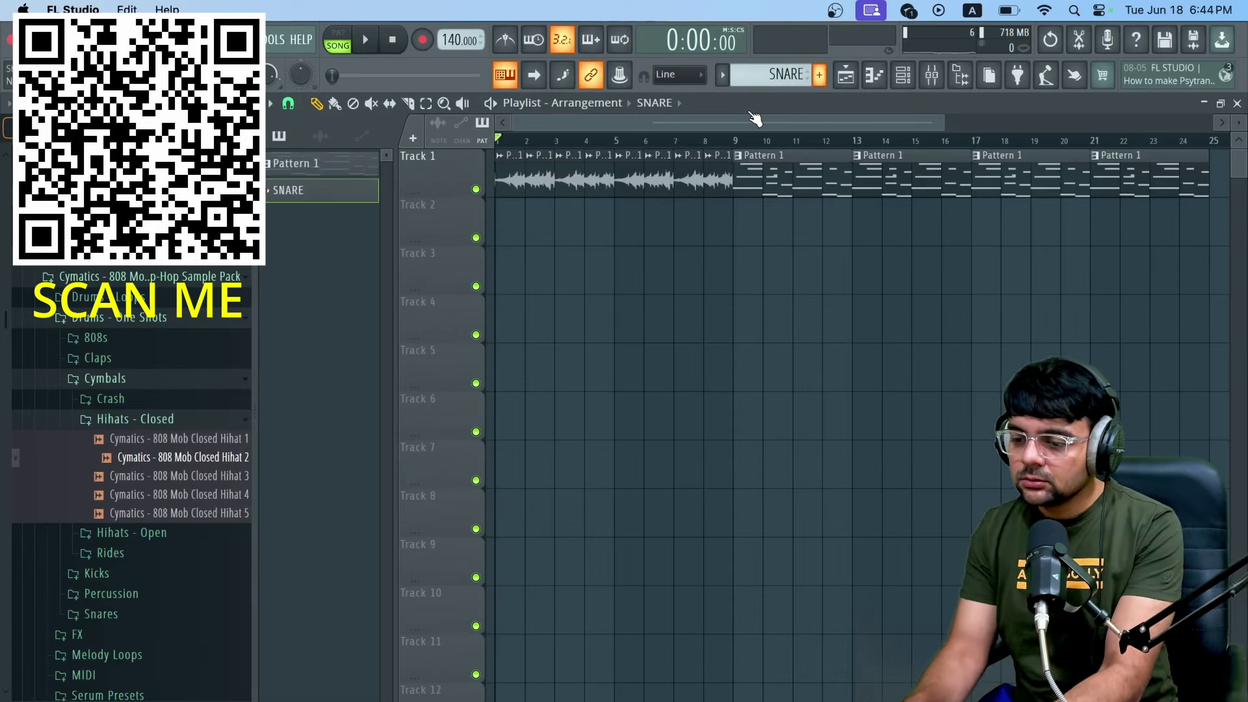
{"action": "left_click", "coordinate": [111, 421]}
{"action": "left_click", "coordinate": [124, 421]}
{"action": "left_click", "coordinate": [140, 476]}
{"action": "left_click", "coordinate": [156, 459]}
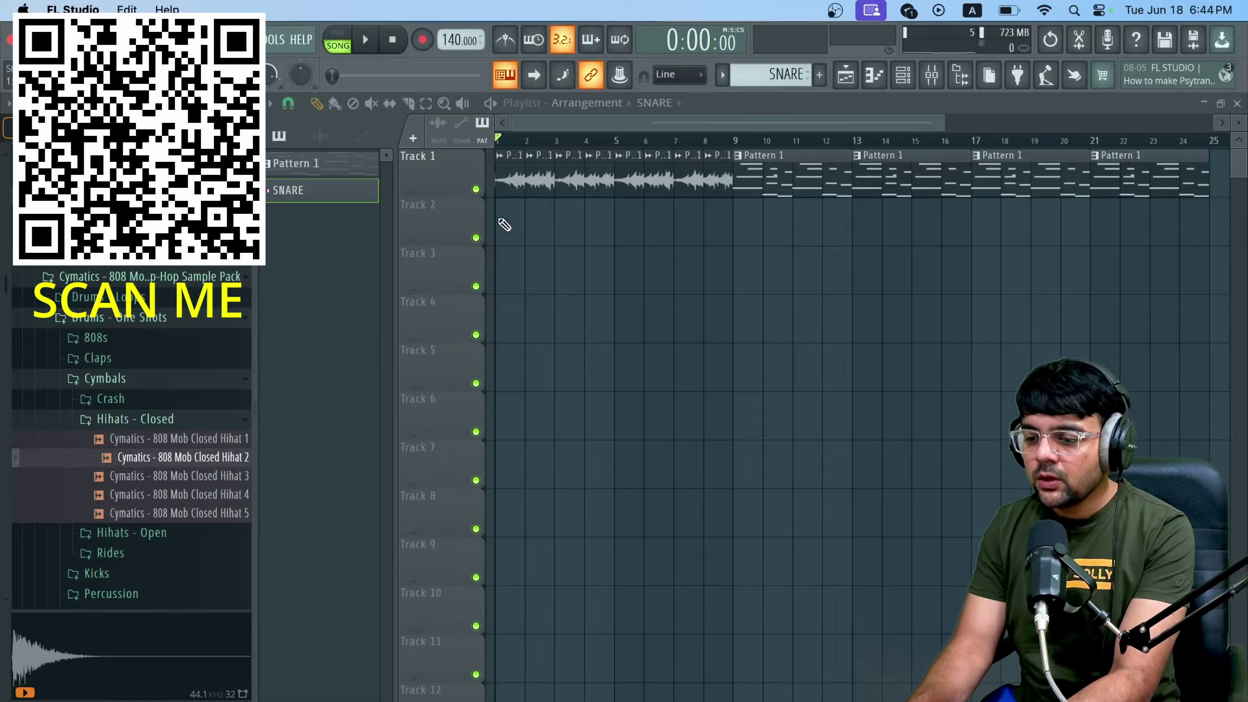
Step: Show the channel rack and, in another new pattern, add Cymatics - 808 Mob Closed Hihat 2 as a channel with hits on steps 1 and 3
{"action": "left_click", "coordinate": [905, 74]}
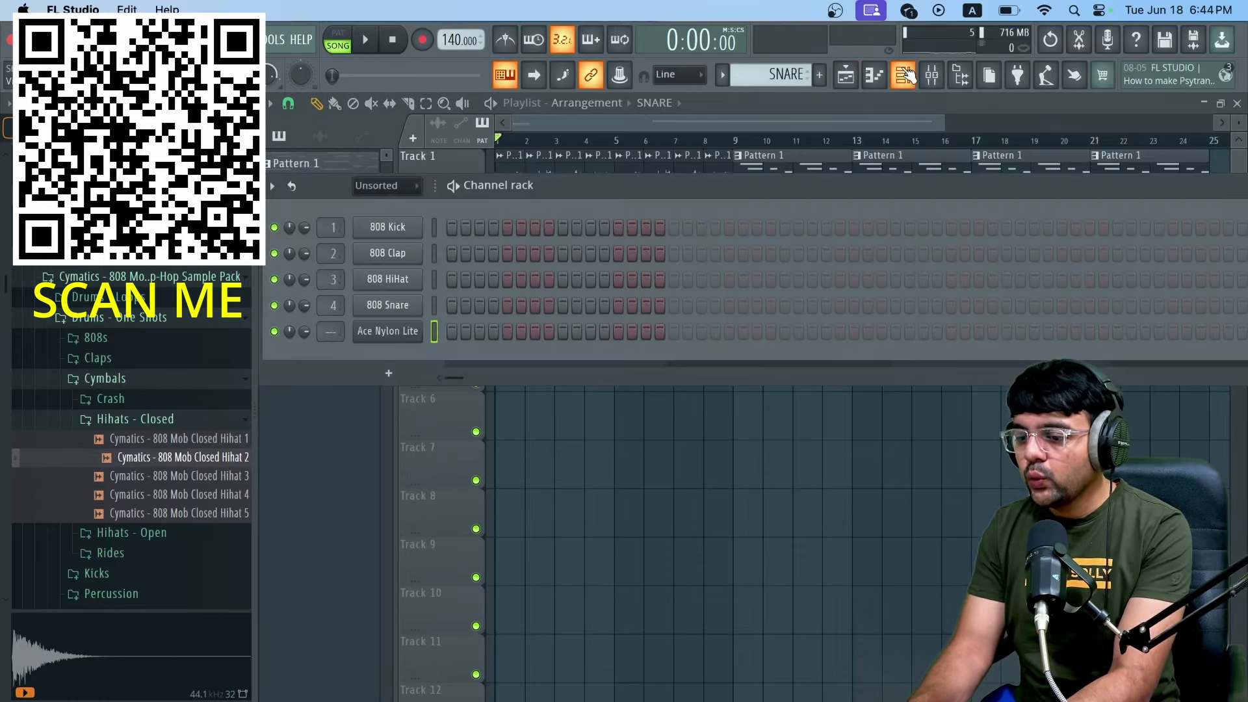
{"action": "left_click", "coordinate": [821, 76]}
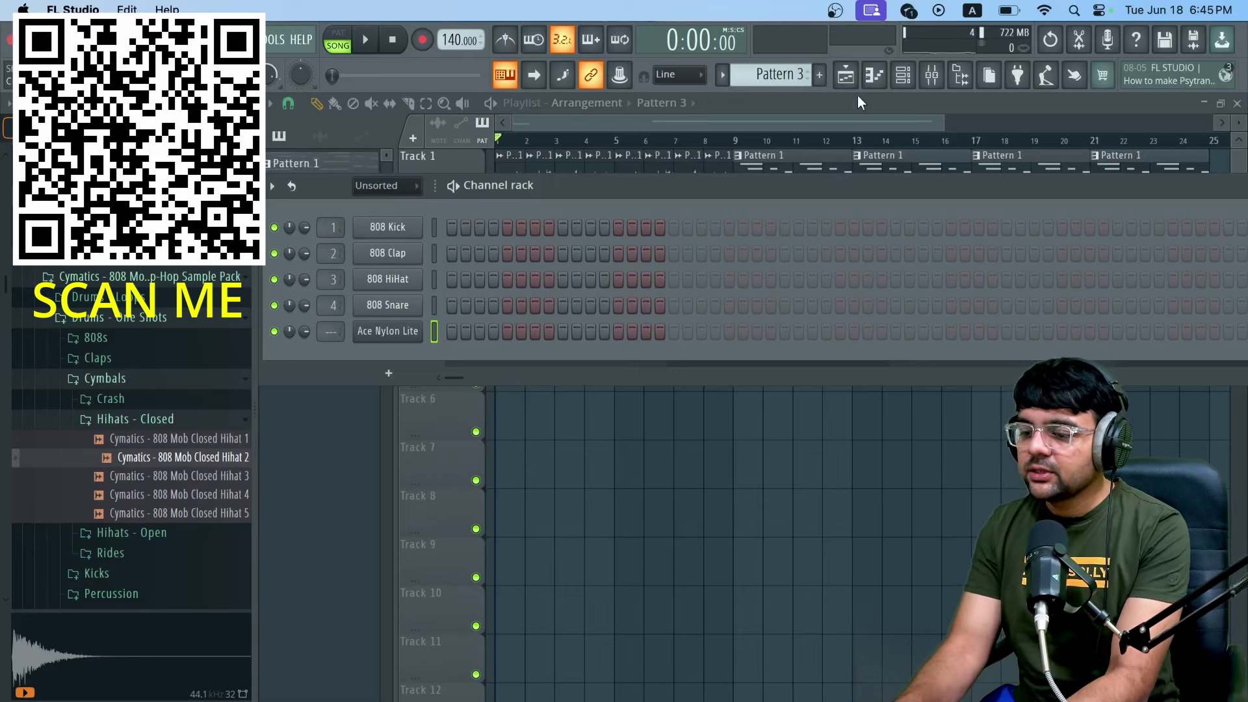
{"action": "left_click_drag", "start_coordinate": [375, 361], "coordinate": [384, 354]}
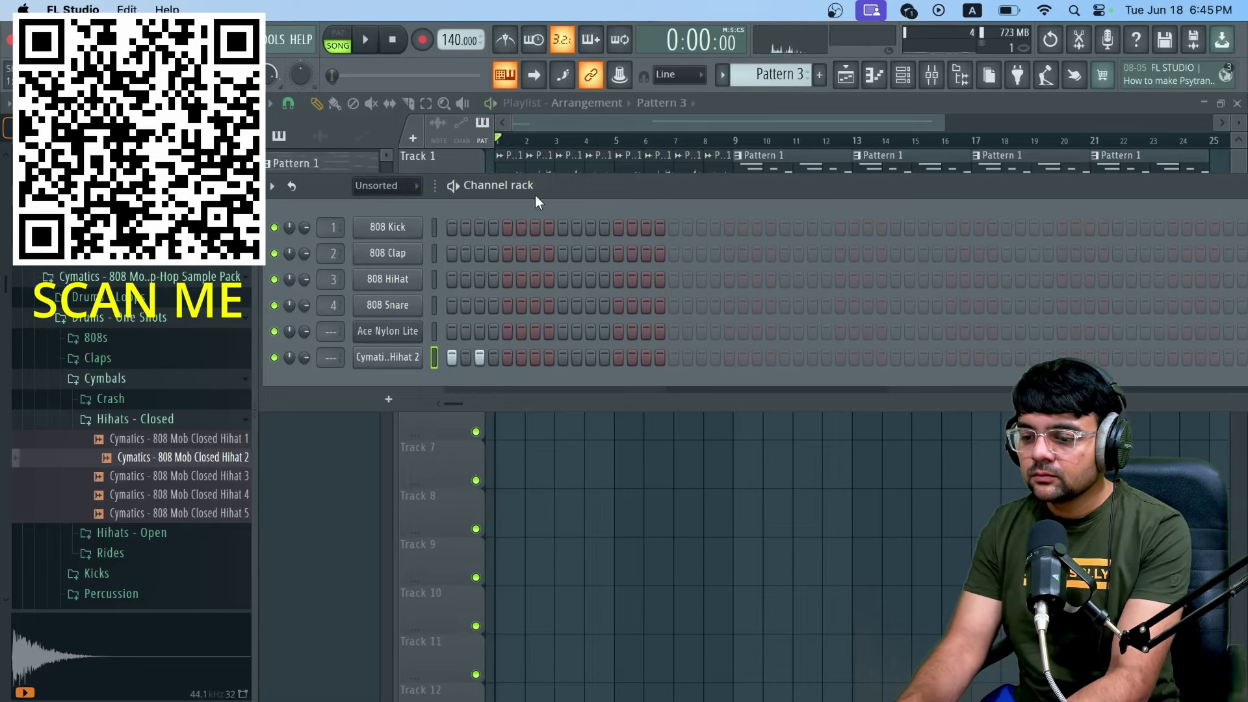
Step: Switch back to the SNARE pattern and place Closed Hihat 2 hits on steps 1, 4 and 7
{"action": "left_click", "coordinate": [576, 124]}
{"action": "key", "text": "F6"}
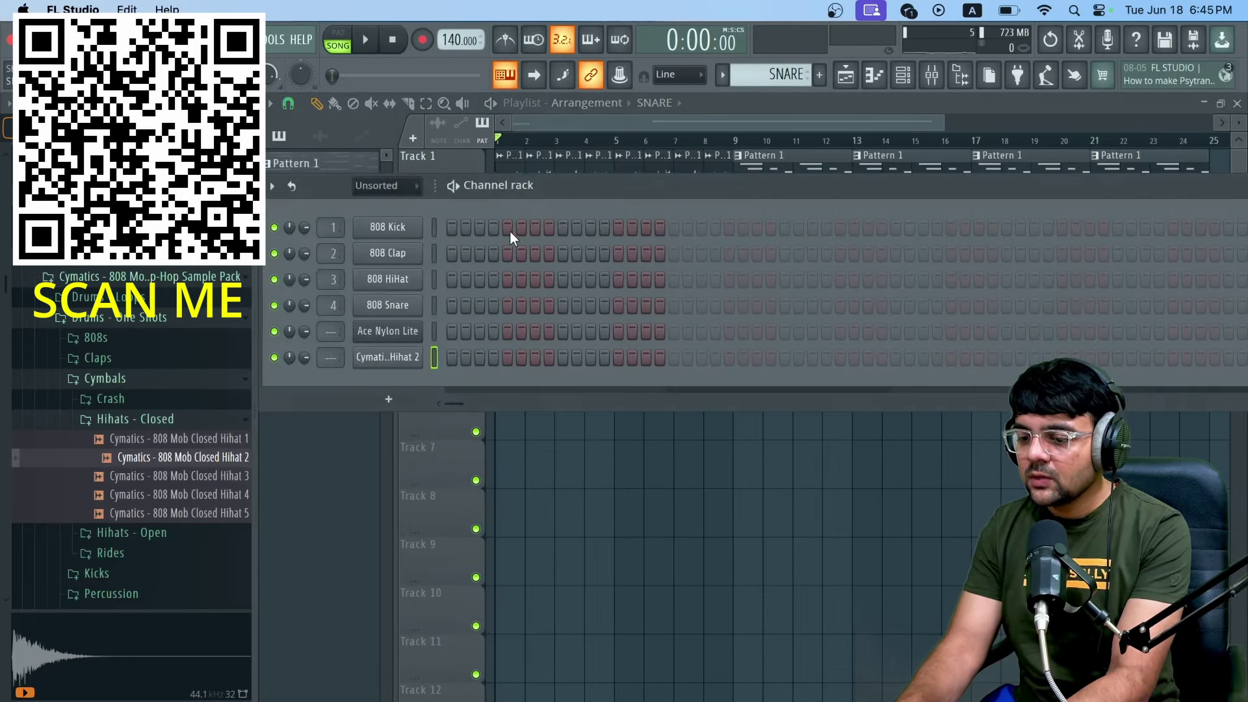
{"action": "left_click", "coordinate": [451, 354]}
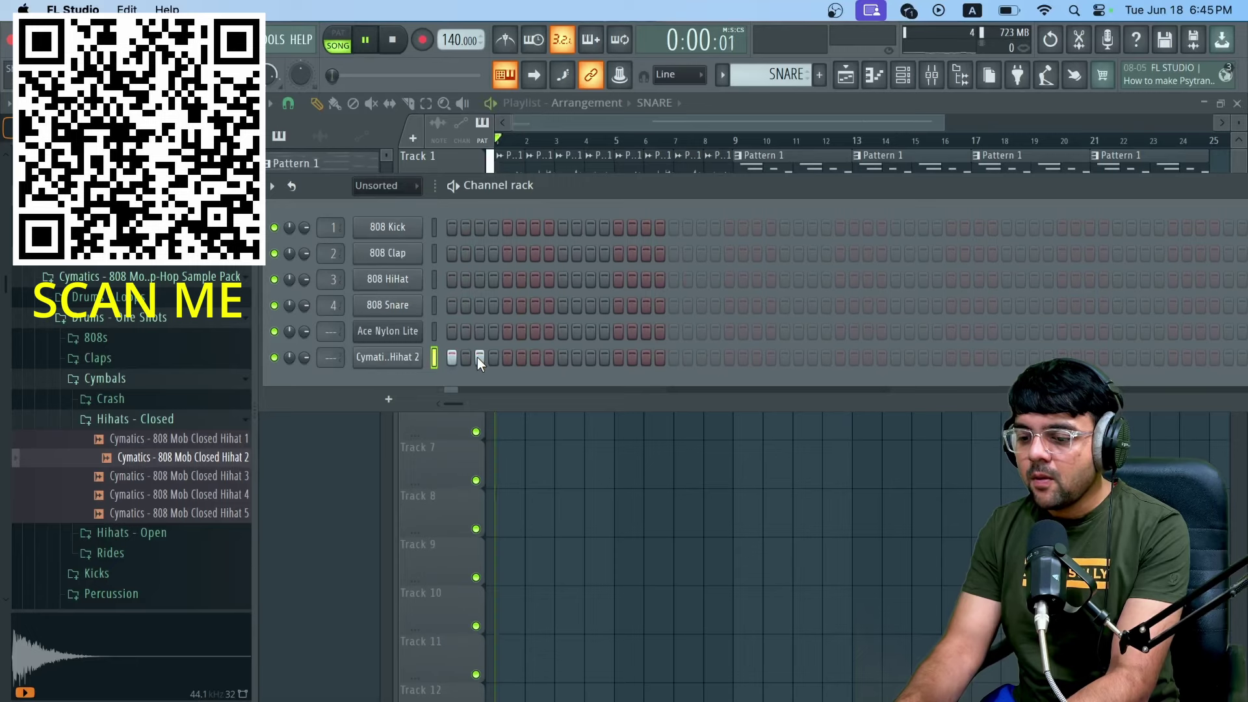
{"action": "left_click", "coordinate": [493, 356]}
{"action": "left_click", "coordinate": [535, 357]}
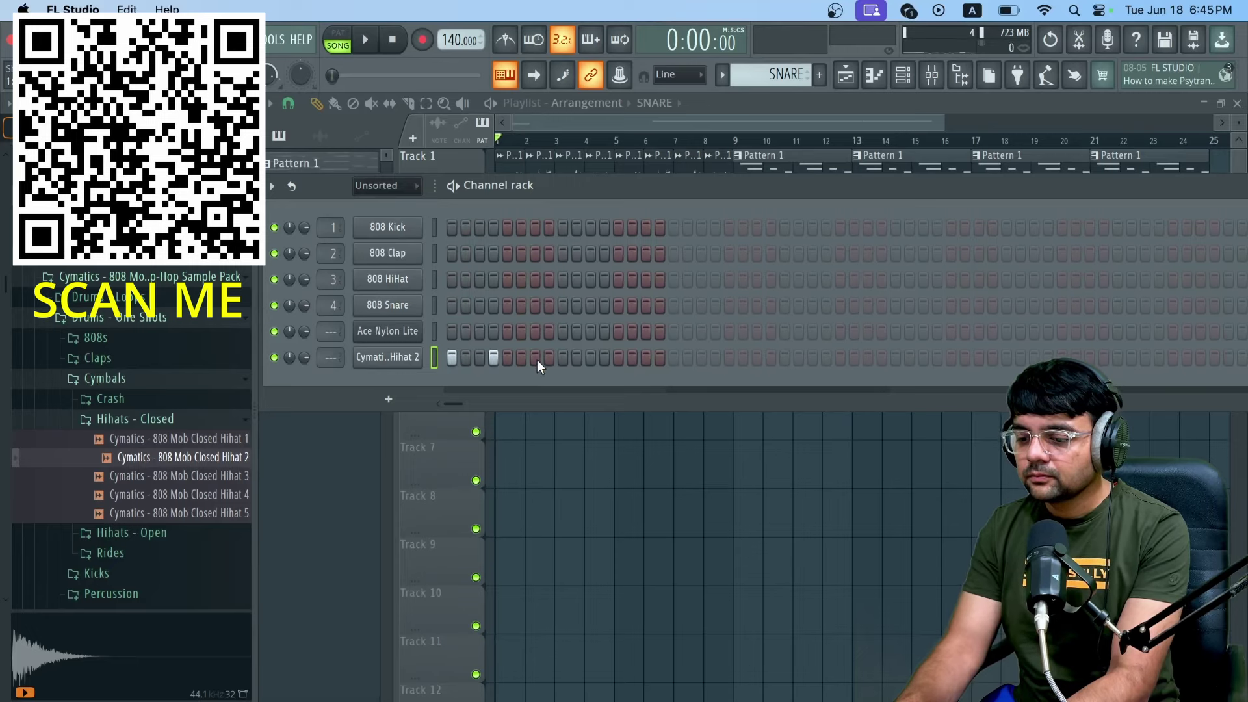
{"action": "key", "text": "space"}
{"action": "key", "text": "space"}
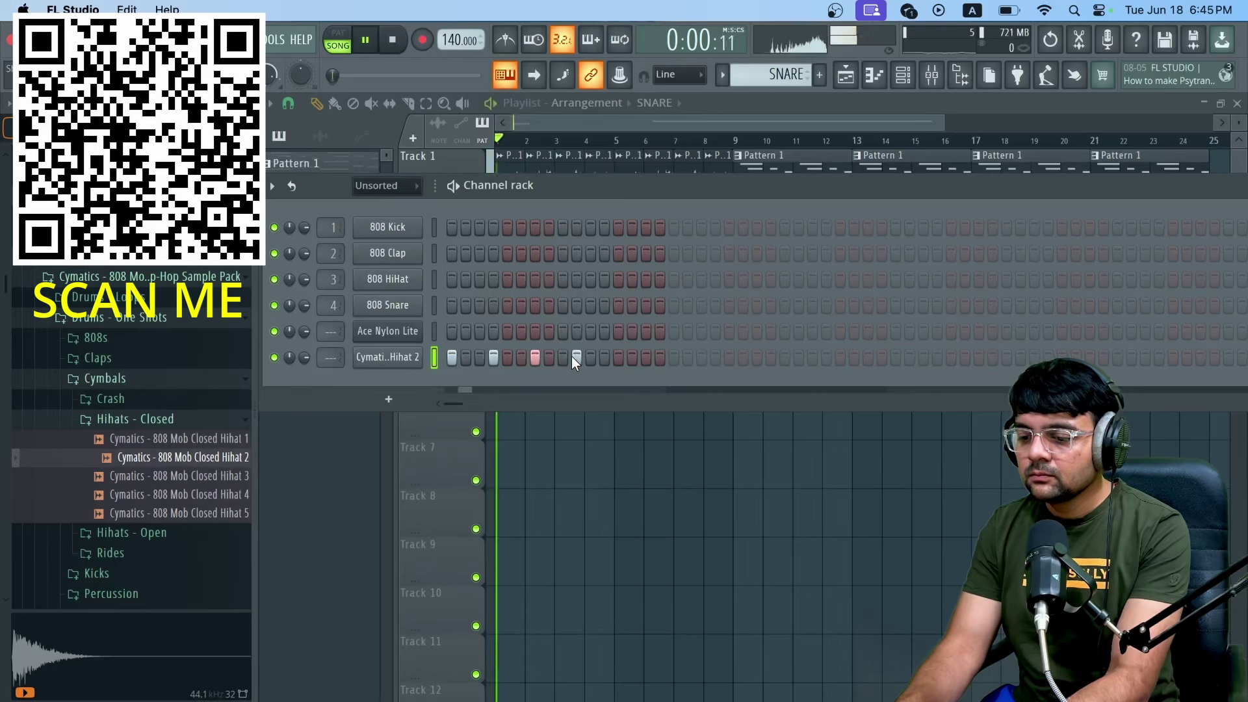
Step: Add Closed Hihat 2 hits on steps 9, 12 and 15 of the SNARE pattern, checking the rhythm by playback
{"action": "key", "text": "space"}
{"action": "key", "text": "space"}
{"action": "left_click", "coordinate": [563, 357]}
{"action": "key", "text": "space"}
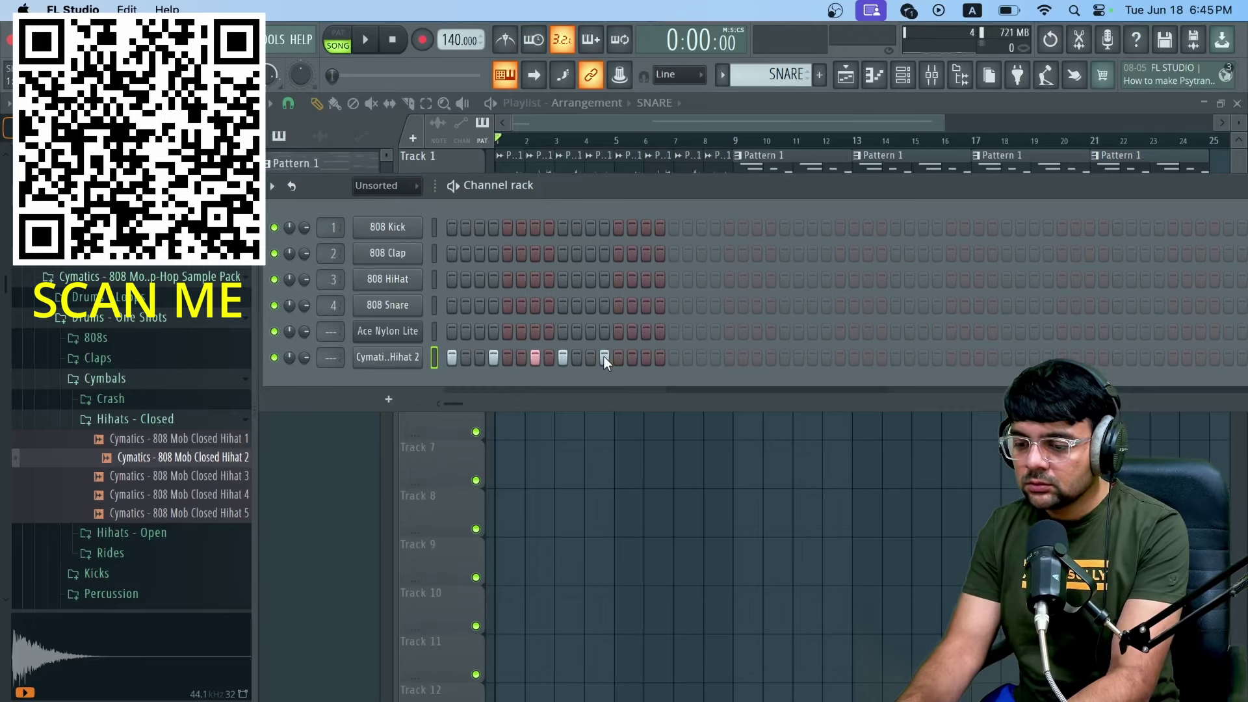
{"action": "key", "text": "space"}
{"action": "left_click", "coordinate": [646, 357]}
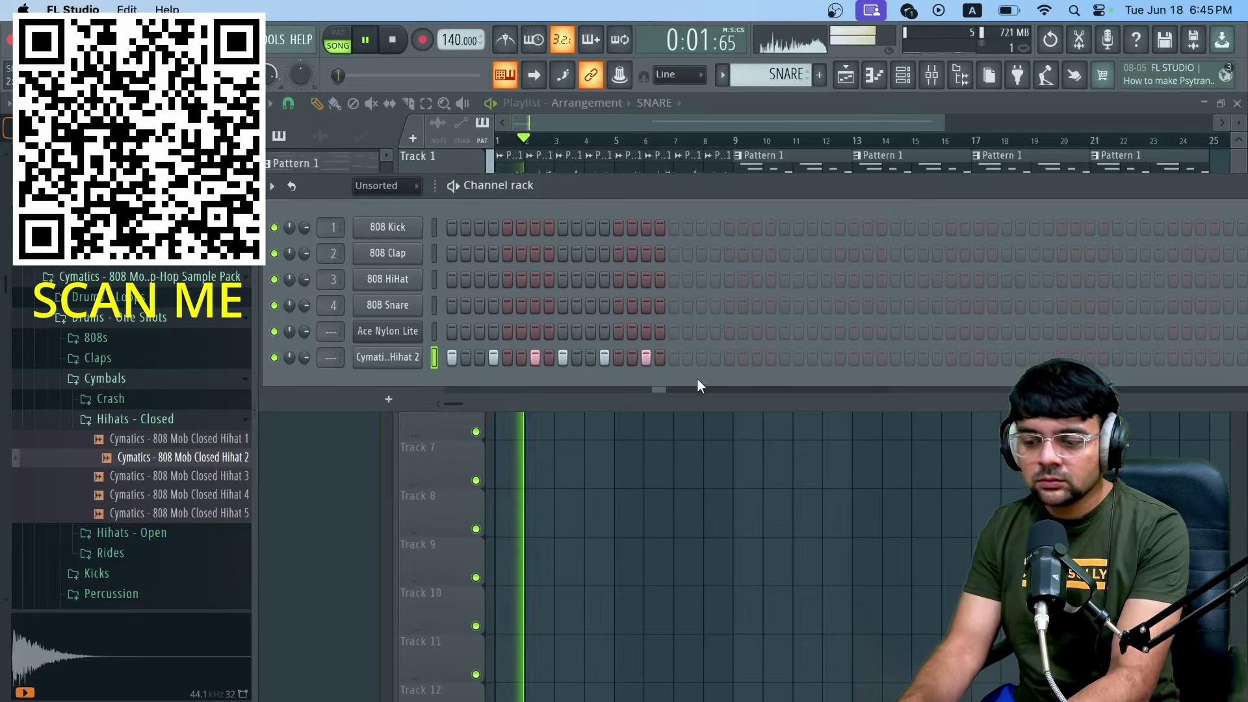
{"action": "key", "text": "space"}
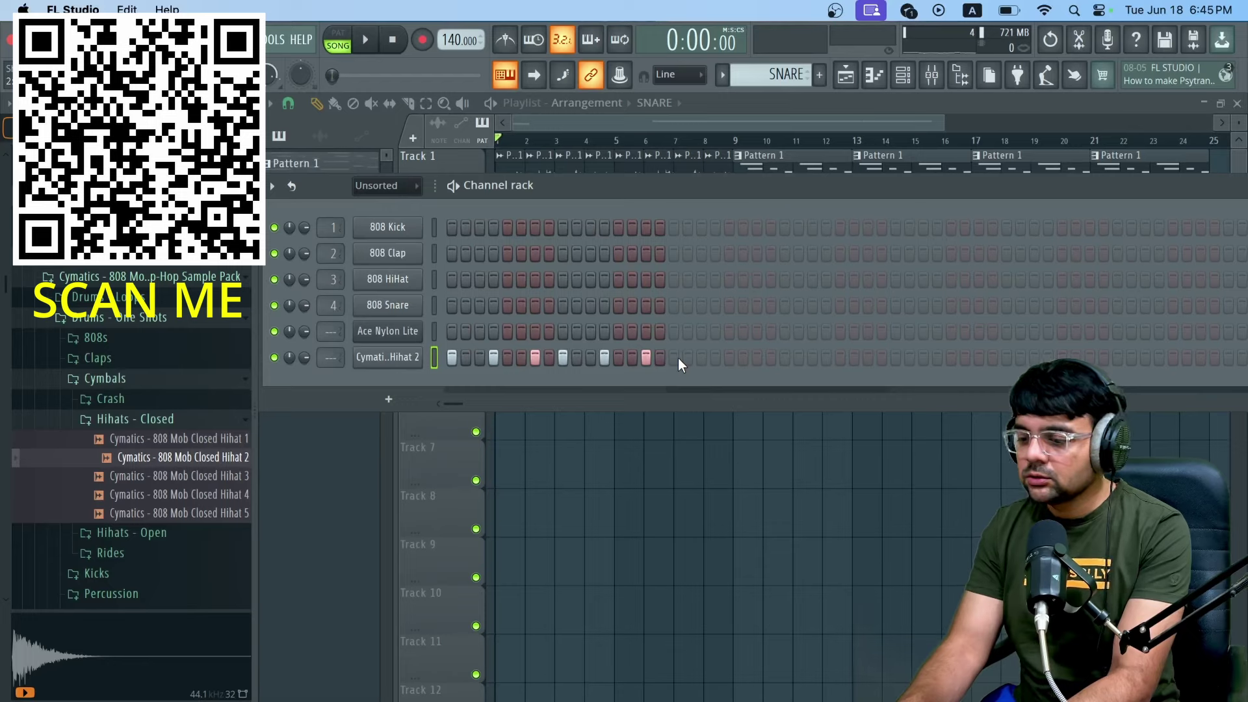
Step: Extend the SNARE pattern's rhythm into the second bar with hits on steps 17, 20, 23, 25, 28 and 31
{"action": "left_click", "coordinate": [674, 356]}
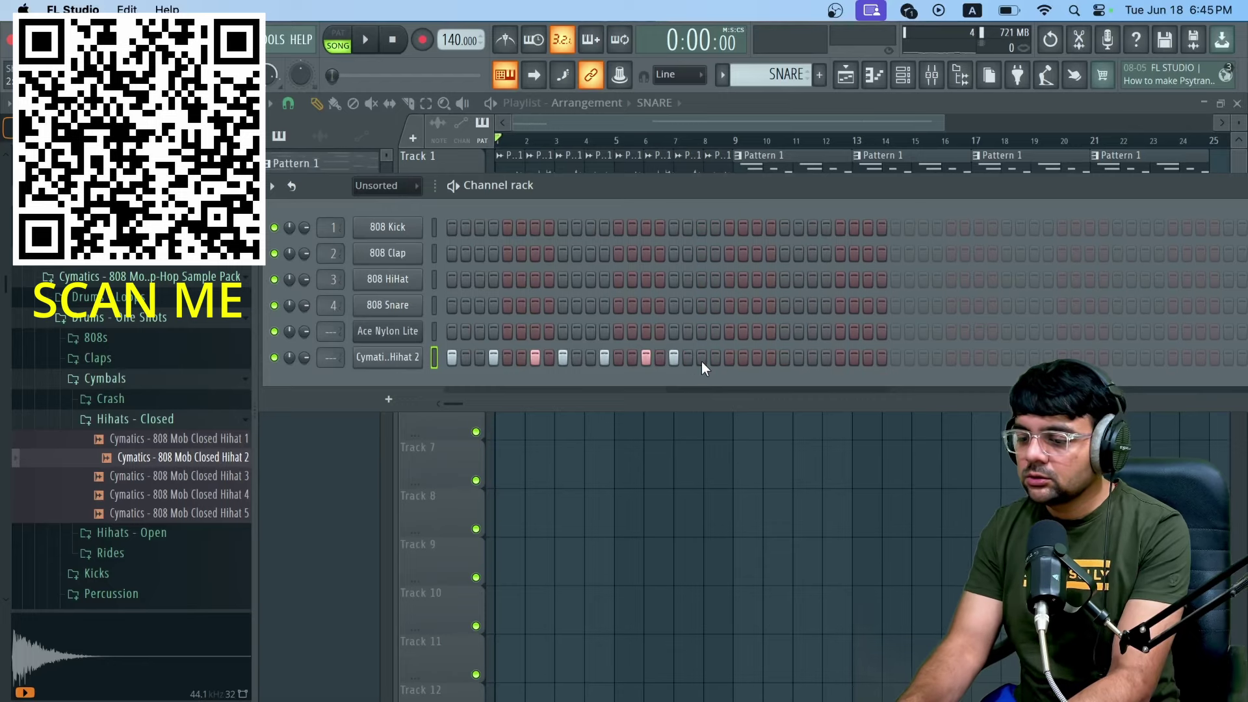
{"action": "left_click", "coordinate": [758, 356]}
{"action": "key", "text": "space"}
{"action": "left_click", "coordinate": [786, 358]}
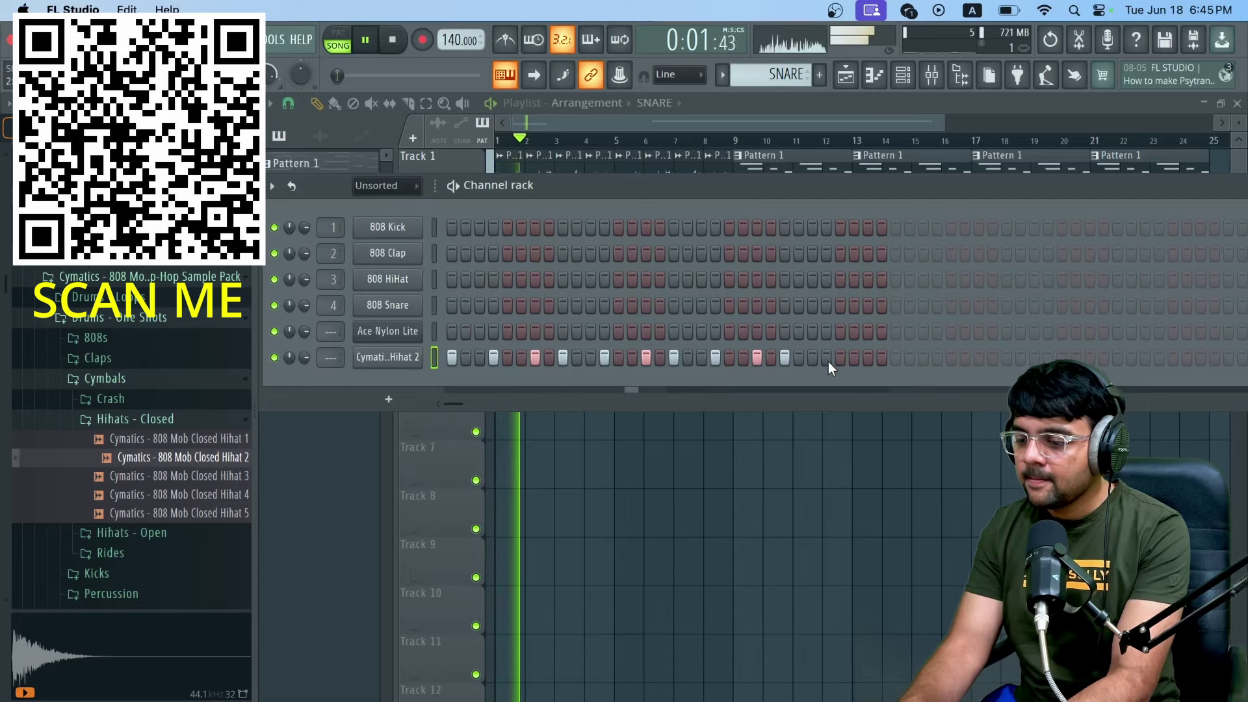
{"action": "left_click", "coordinate": [827, 358]}
{"action": "left_click", "coordinate": [868, 358]}
{"action": "key", "text": "space"}
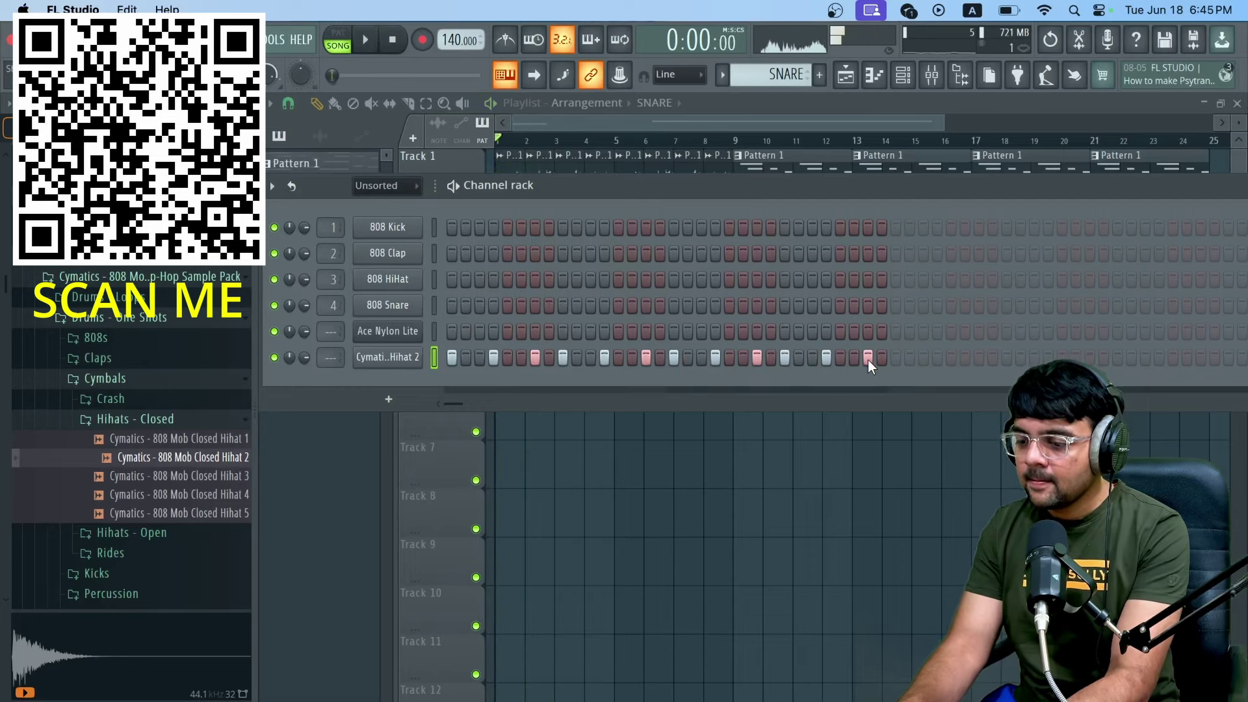
Step: Audition the 808 Mob snares and replace the hihat channel's sample with Cymatics - 808 Mob Snare 8 - B
{"action": "left_click", "coordinate": [150, 419]}
{"action": "scroll", "coordinate": [149, 442], "scroll_direction": "down", "scroll_amount": 3}
{"action": "left_click", "coordinate": [123, 409]}
{"action": "left_click", "coordinate": [133, 431]}
{"action": "left_click", "coordinate": [141, 448]}
{"action": "left_click", "coordinate": [144, 466]}
{"action": "left_click", "coordinate": [147, 484]}
{"action": "left_click", "coordinate": [161, 520]}
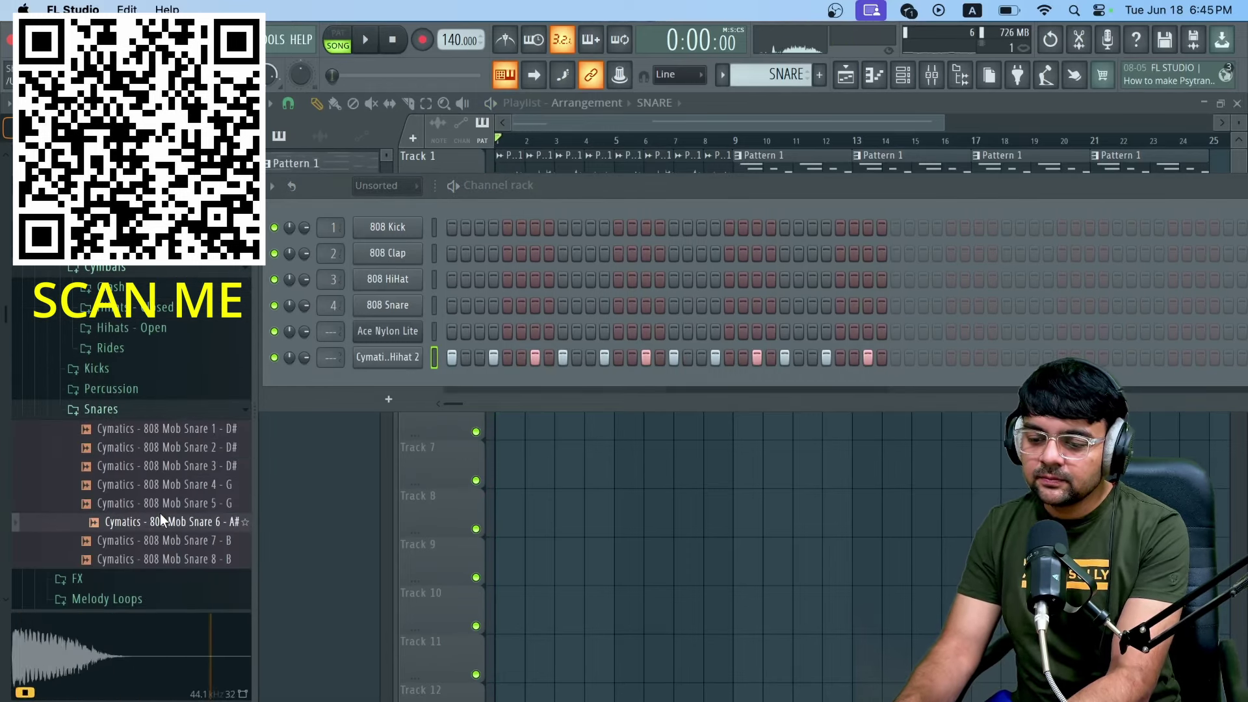
{"action": "left_click", "coordinate": [162, 539]}
{"action": "left_click", "coordinate": [174, 557]}
{"action": "left_click_drag", "start_coordinate": [174, 558], "coordinate": [386, 357]}
{"action": "key", "text": "space"}
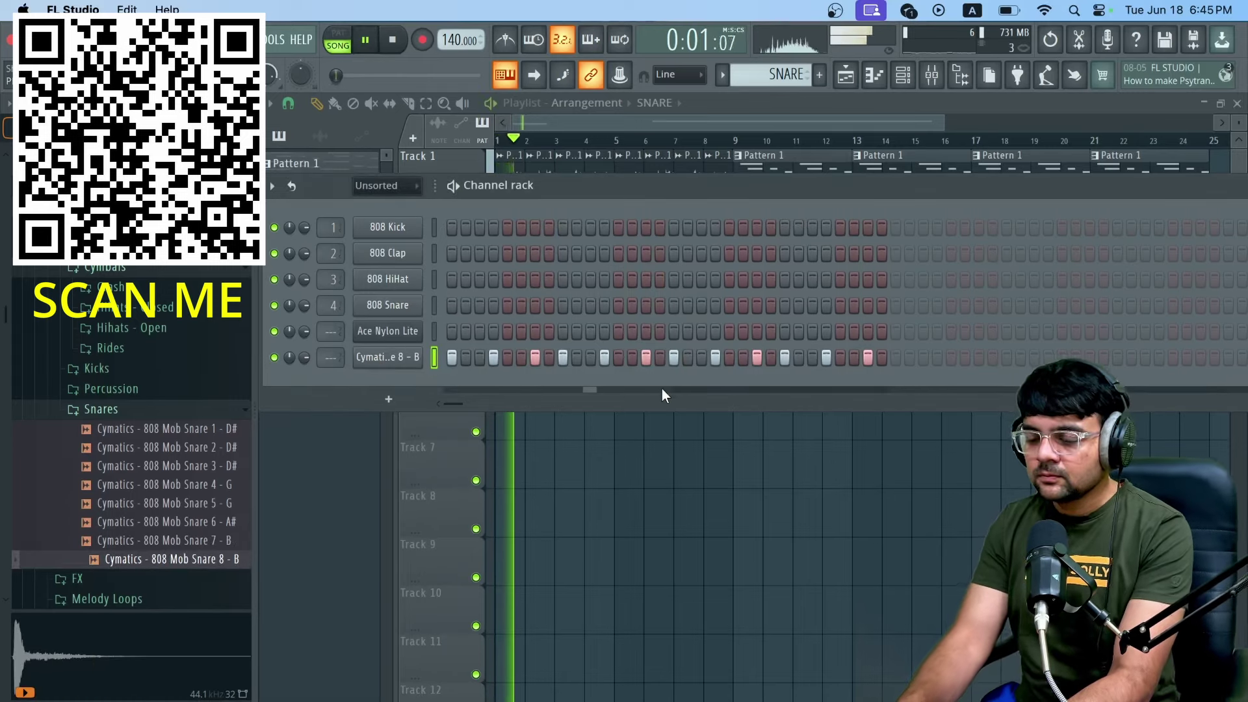
Step: Open the snare channel's notes in the piano roll, set the snap to 1/4 beat, and return to the channel rack
{"action": "right_click", "coordinate": [408, 364]}
{"action": "left_click", "coordinate": [431, 356]}
{"action": "key", "text": "space"}
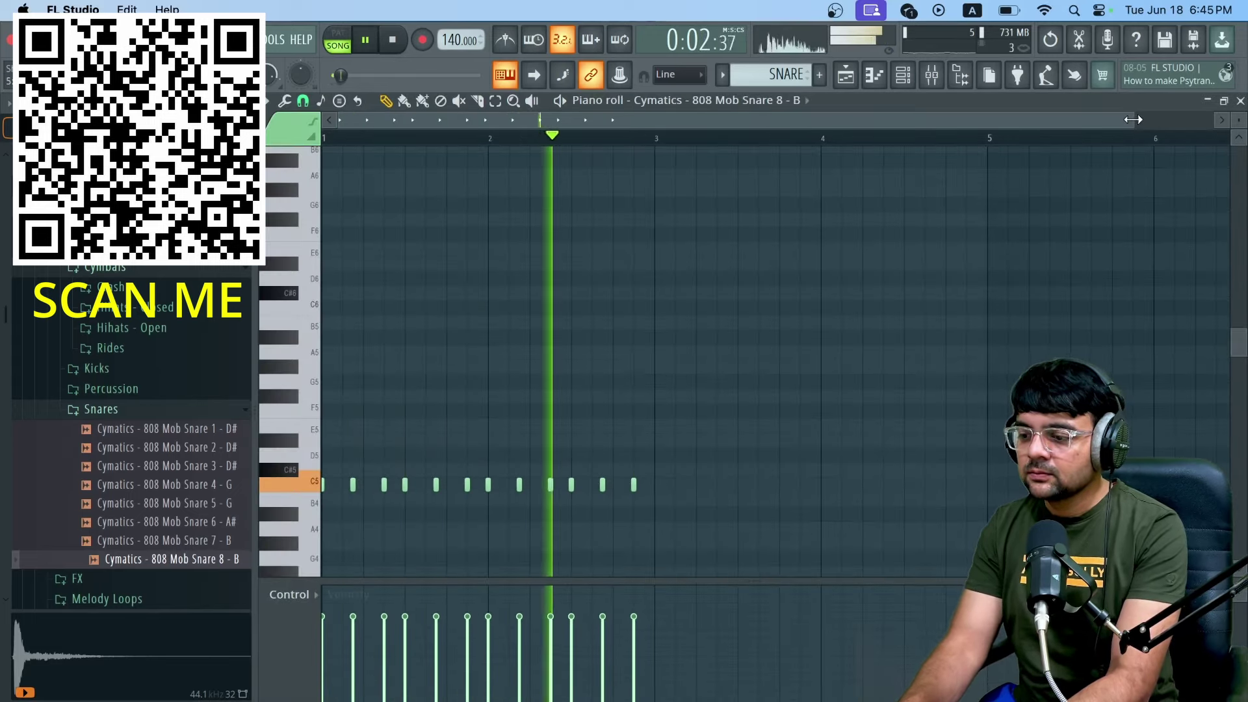
{"action": "left_click_drag", "start_coordinate": [1134, 119], "coordinate": [503, 211]}
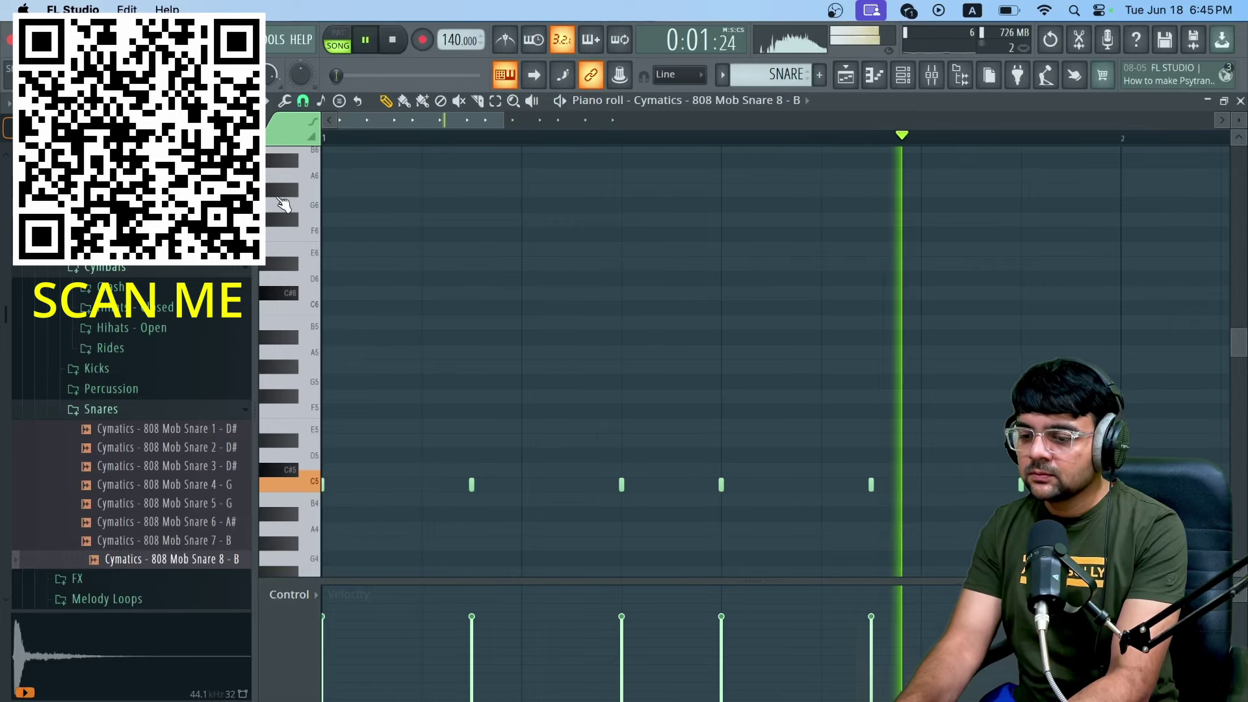
{"action": "left_click", "coordinate": [303, 99]}
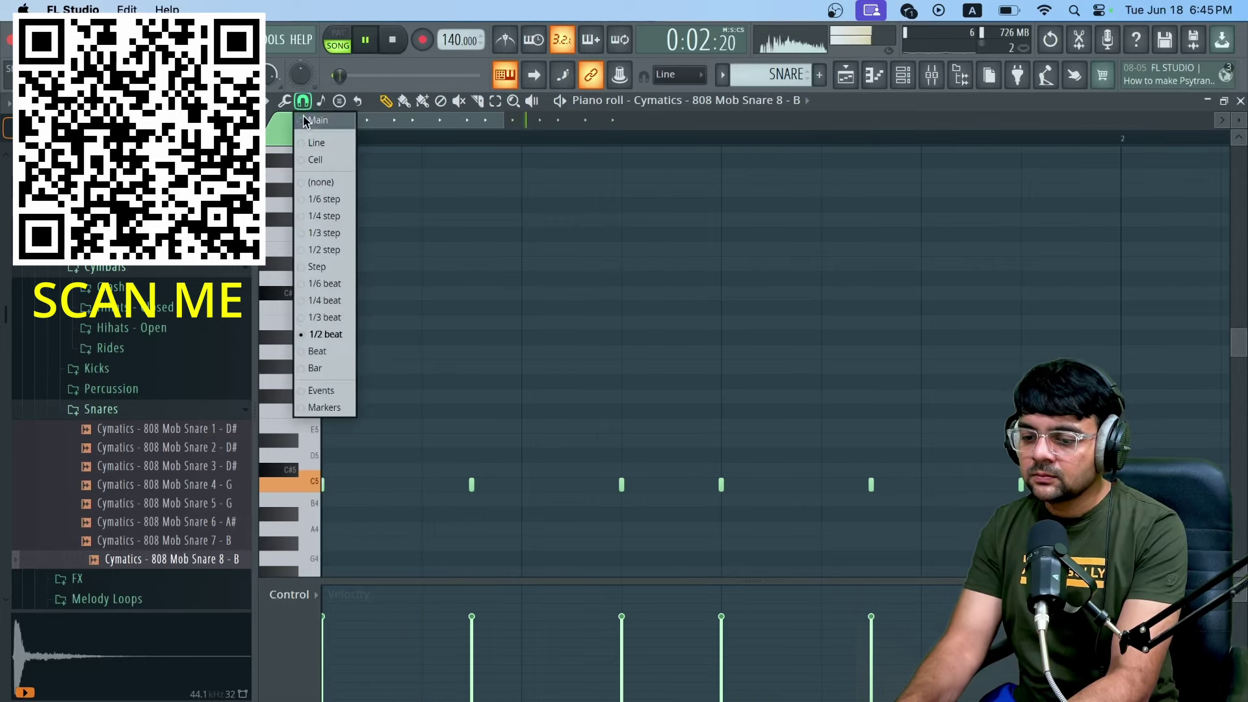
{"action": "left_click", "coordinate": [329, 300]}
{"action": "scroll", "coordinate": [783, 394], "scroll_direction": "down", "scroll_amount": 3}
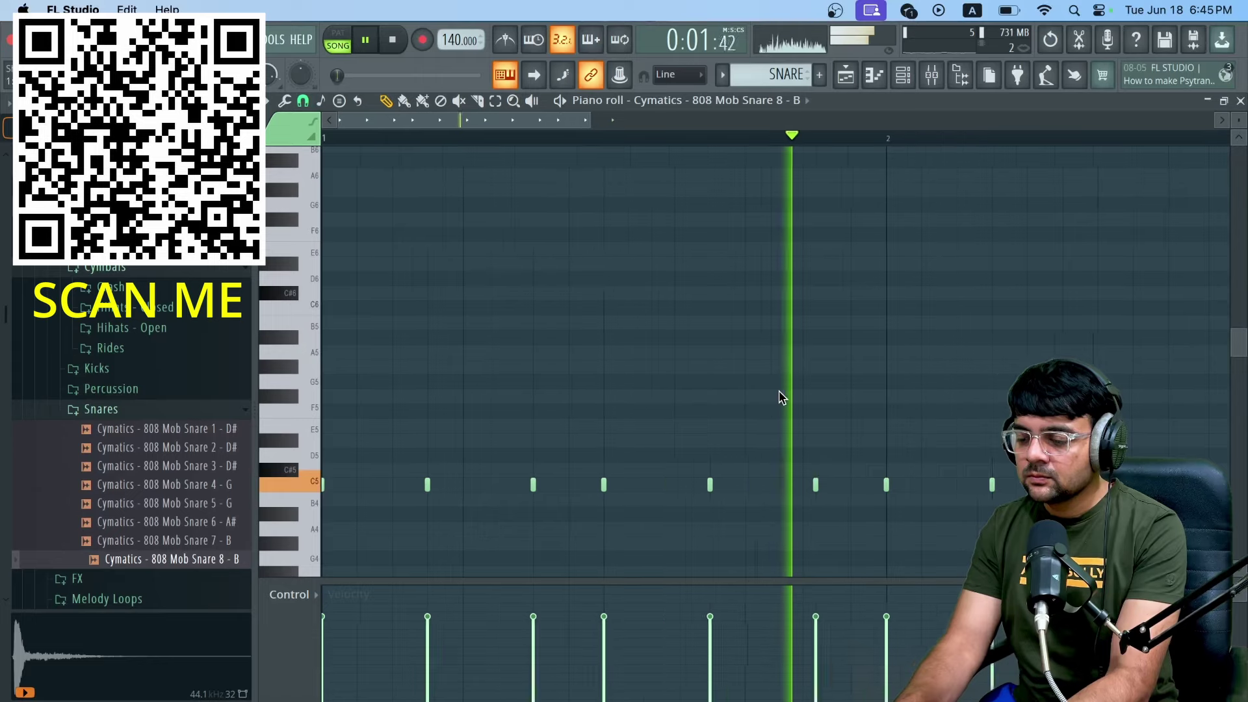
{"action": "key", "text": "F6"}
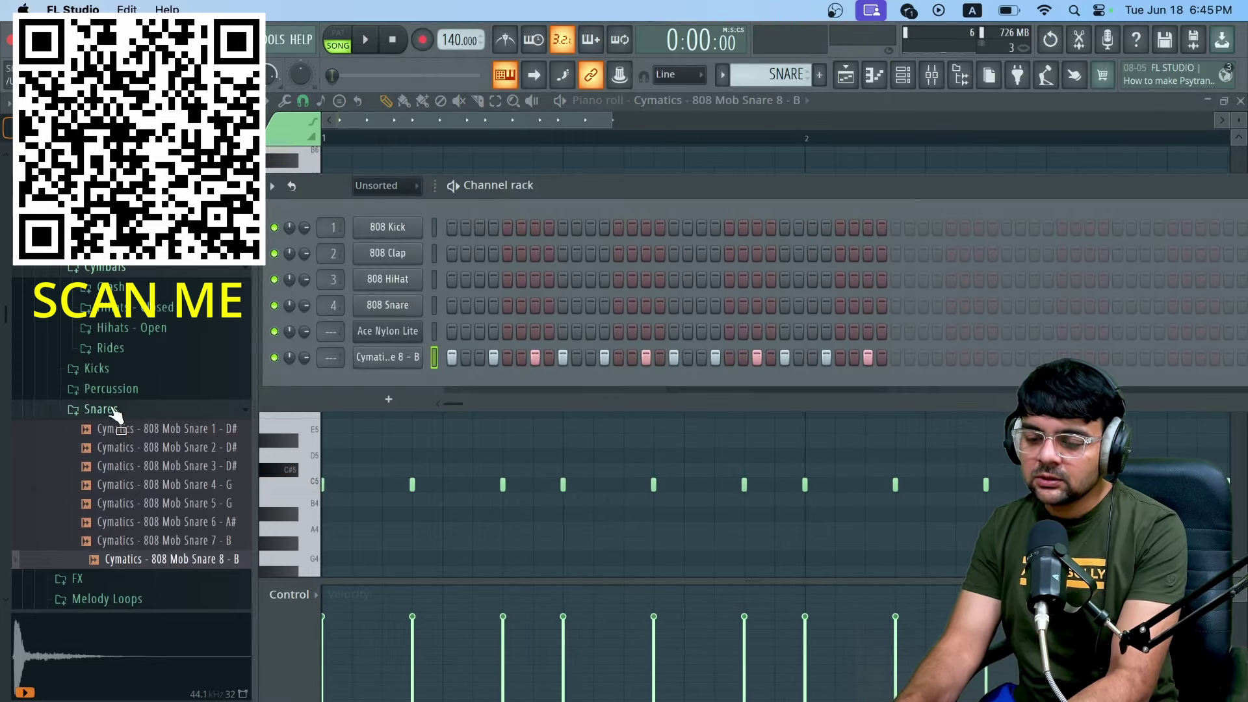
{"action": "left_click", "coordinate": [116, 411]}
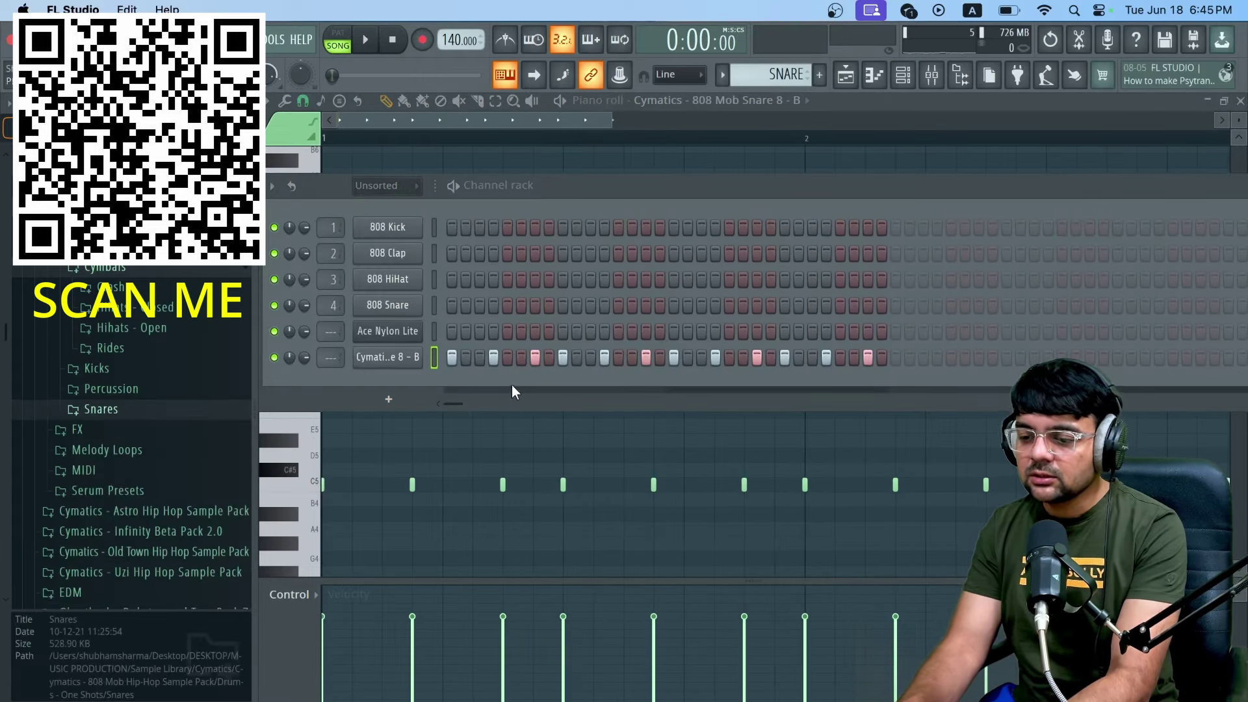
Step: Move the Snare 8 hit from step 12 to step 13 and check the rhythm by playback
{"action": "left_click", "coordinate": [606, 357]}
{"action": "left_click", "coordinate": [615, 357]}
{"action": "key", "text": "space"}
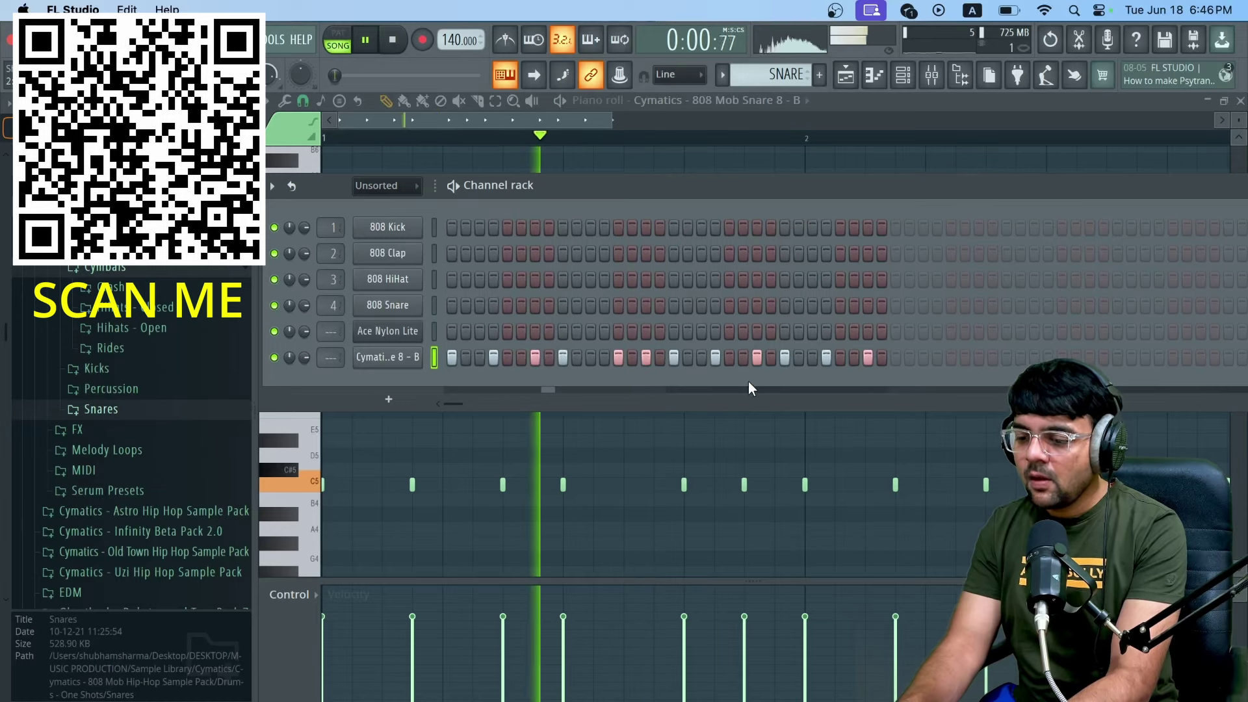
Step: Try the Snare 8 hit on step 29 instead of step 28 during playback, and restore the original placement
{"action": "left_click", "coordinate": [837, 356]}
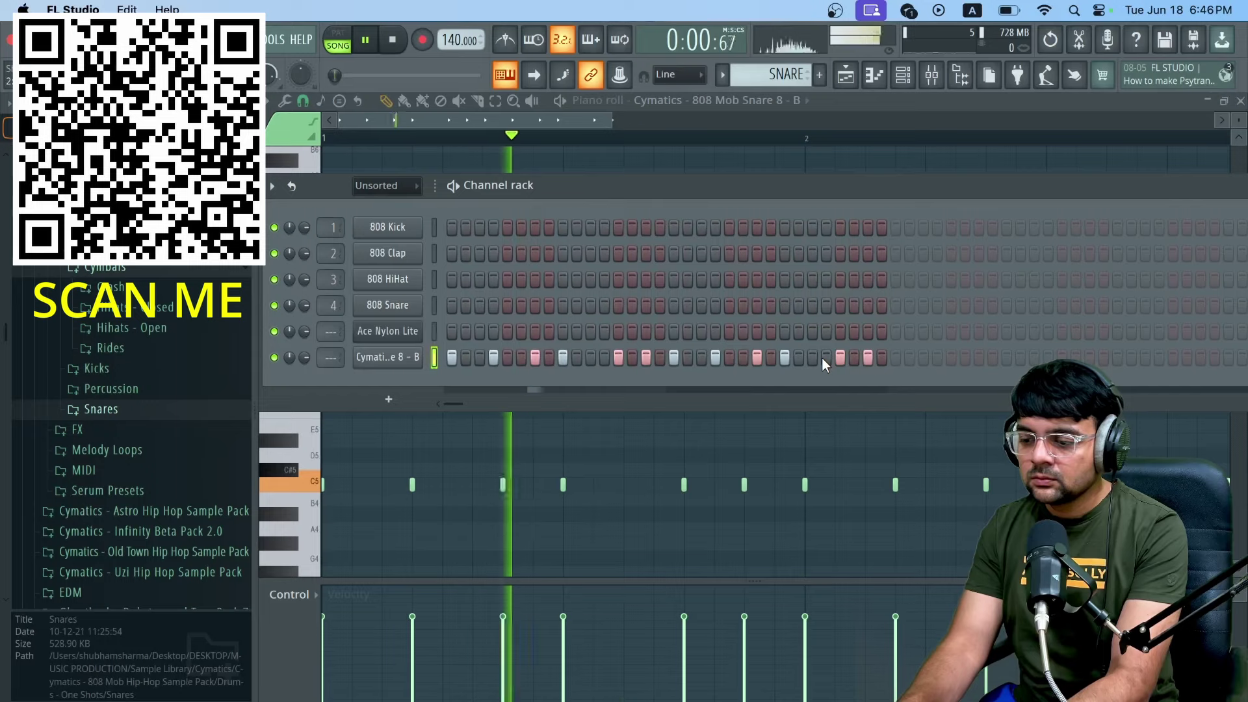
{"action": "left_click", "coordinate": [825, 358]}
{"action": "left_click", "coordinate": [840, 356]}
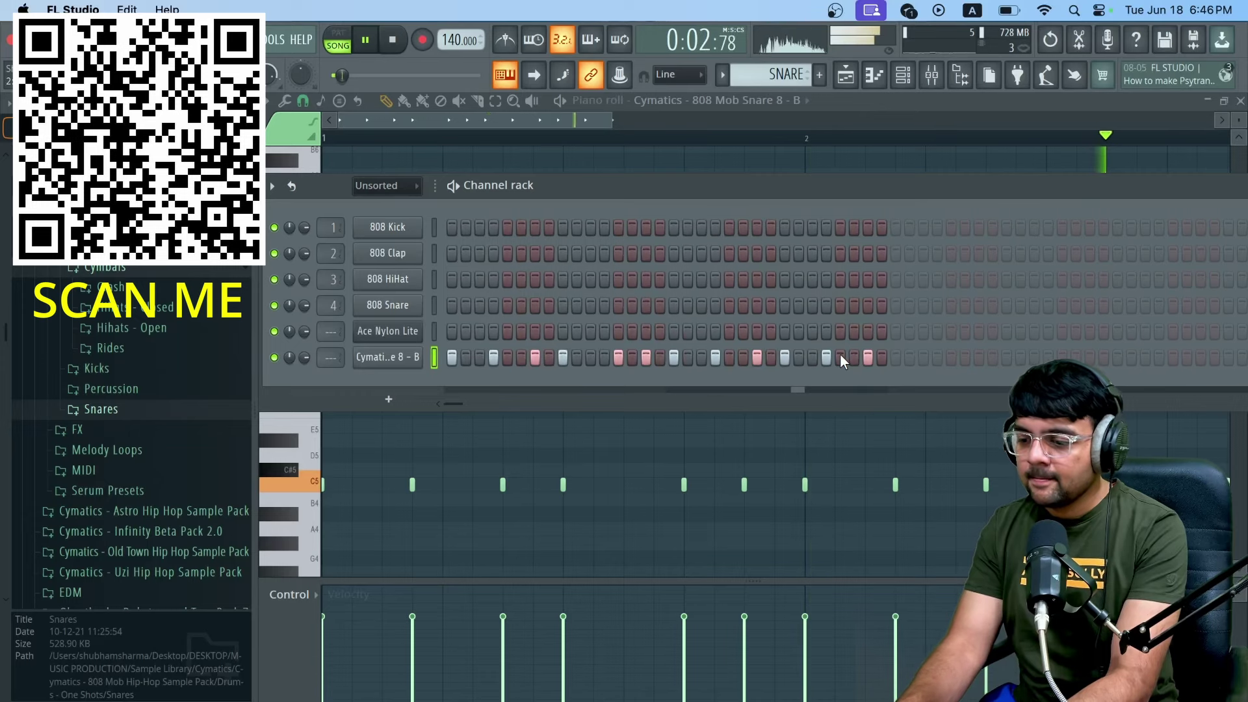
{"action": "key", "text": "space"}
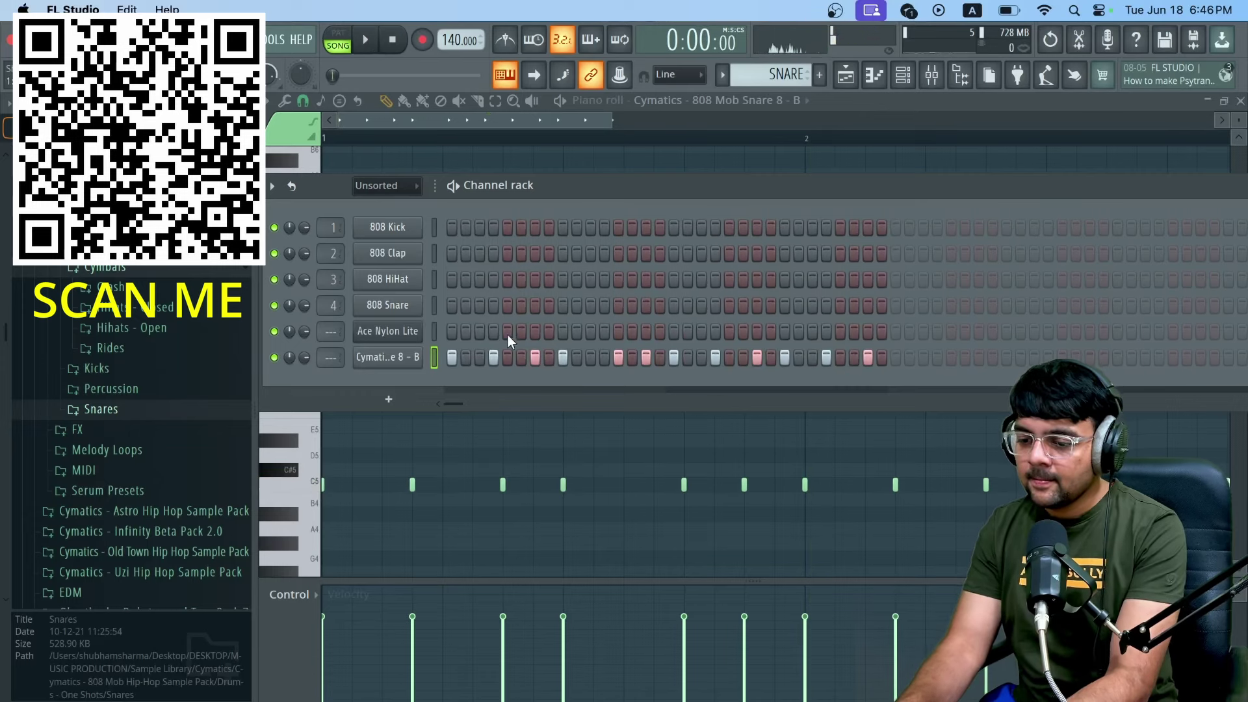
Step: Add Cymatics - 808 Mob Snare 1 - D# as a new channel with hits on steps 9 and 27
{"action": "left_click", "coordinate": [106, 412]}
{"action": "left_click", "coordinate": [125, 428]}
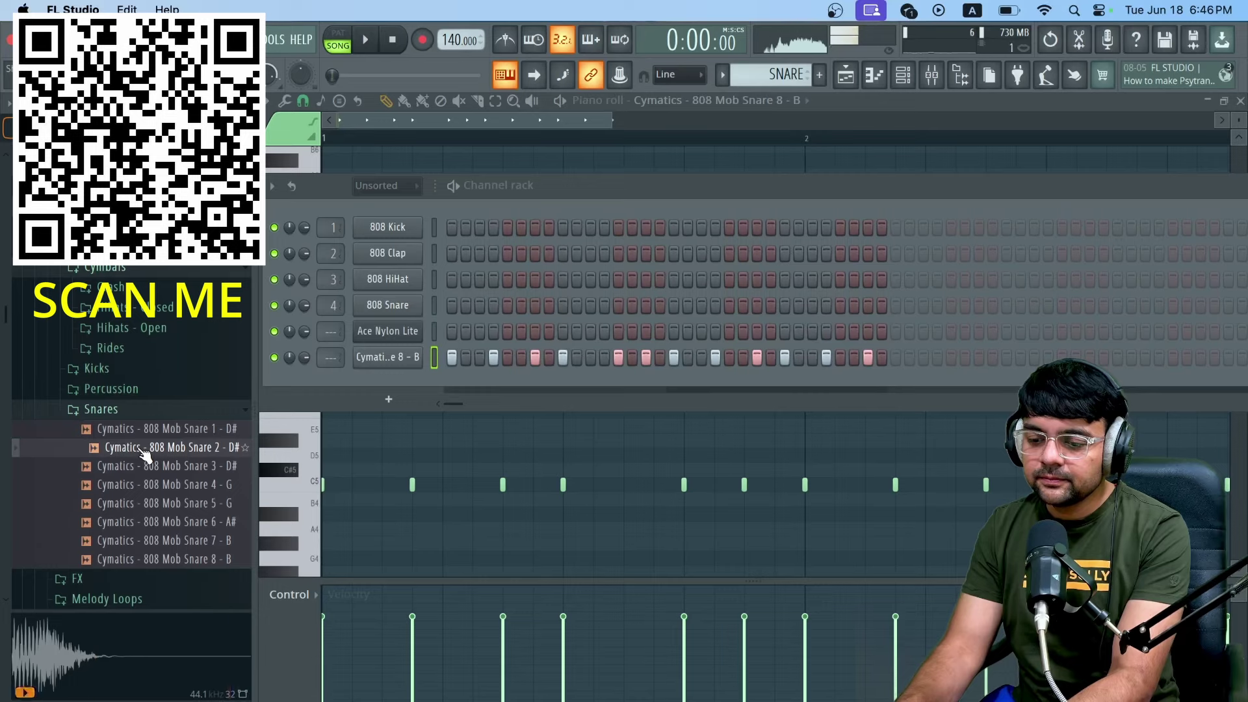
{"action": "left_click_drag", "start_coordinate": [389, 362], "coordinate": [390, 381]}
{"action": "key", "text": "space"}
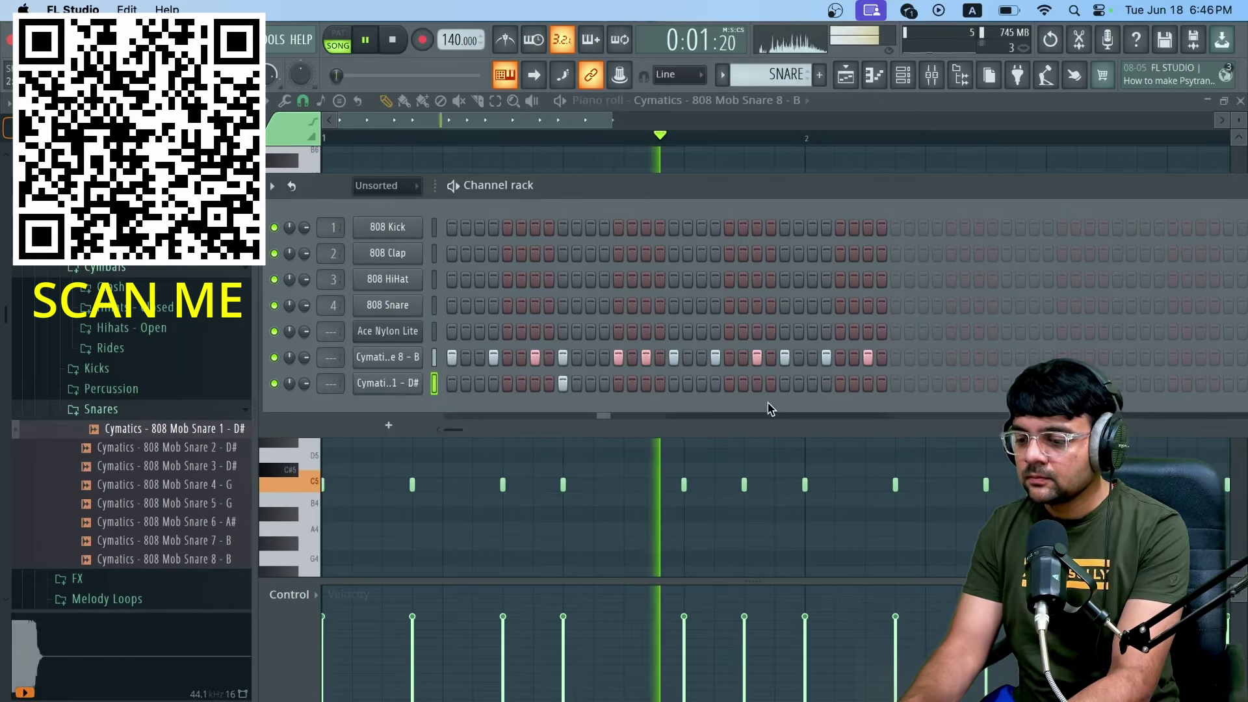
{"action": "left_click", "coordinate": [812, 383]}
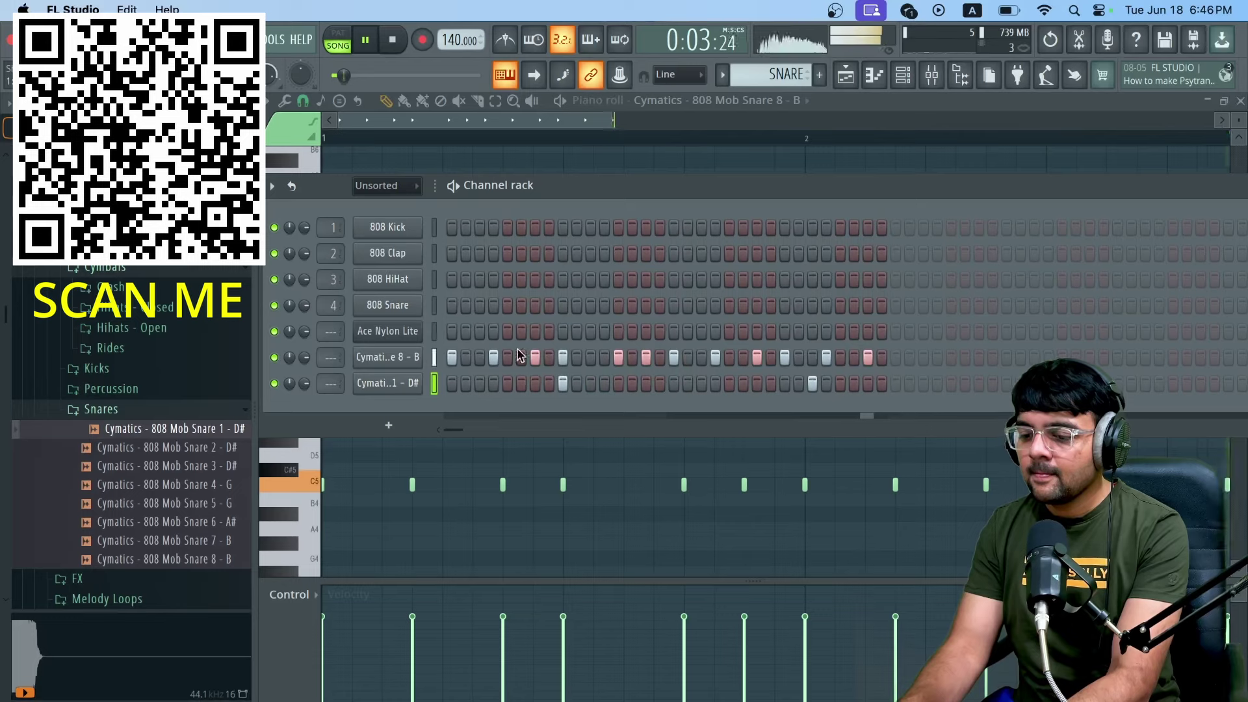
Step: Open the Cymatics - 808 Mob Snare 8 - B channel's notes in the piano roll
{"action": "right_click", "coordinate": [395, 363]}
{"action": "left_click", "coordinate": [442, 355]}
{"action": "right_click", "coordinate": [399, 357]}
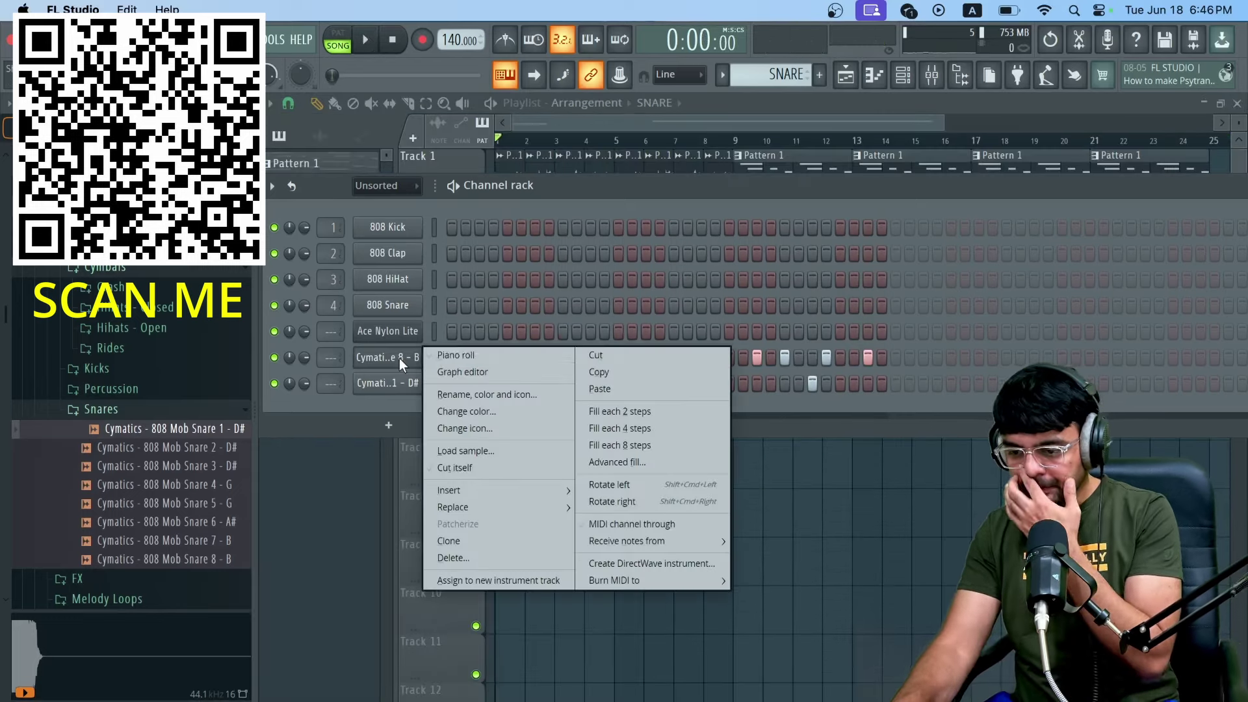
{"action": "left_click", "coordinate": [443, 356]}
{"action": "left_click_drag", "start_coordinate": [610, 124], "coordinate": [462, 122]}
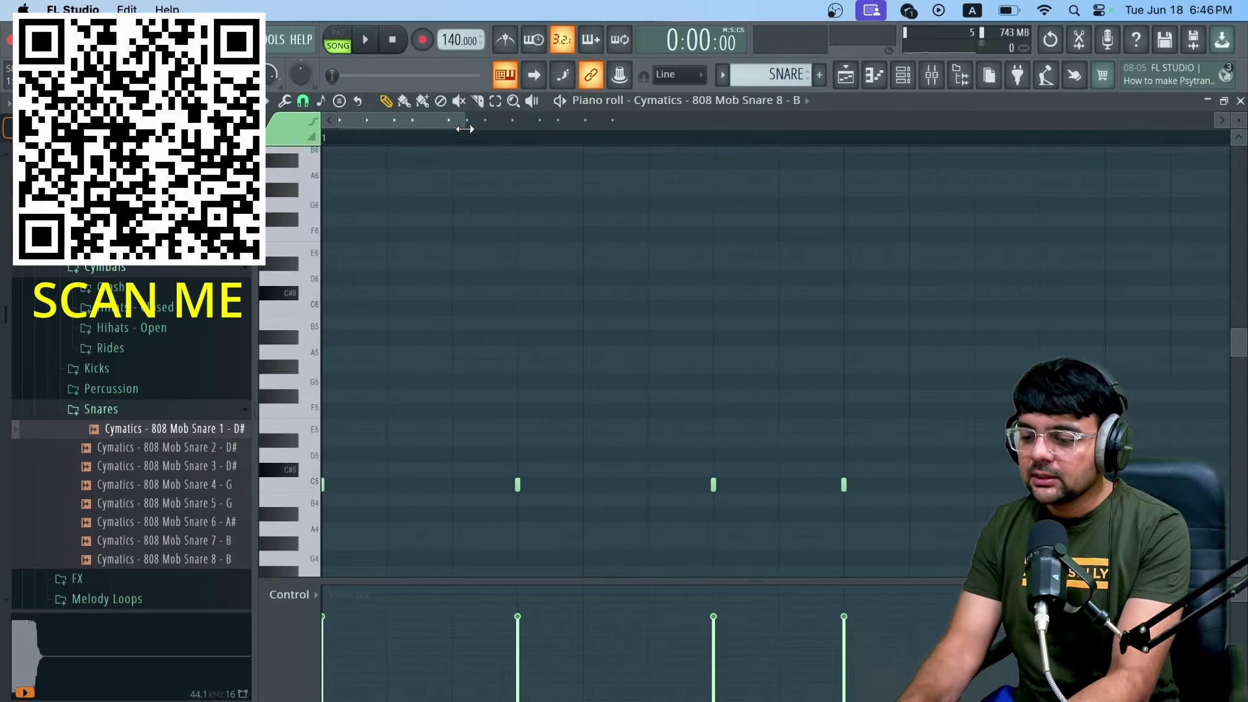
{"action": "scroll", "coordinate": [532, 303], "scroll_direction": "down", "scroll_amount": 4}
{"action": "left_click", "coordinate": [303, 101]}
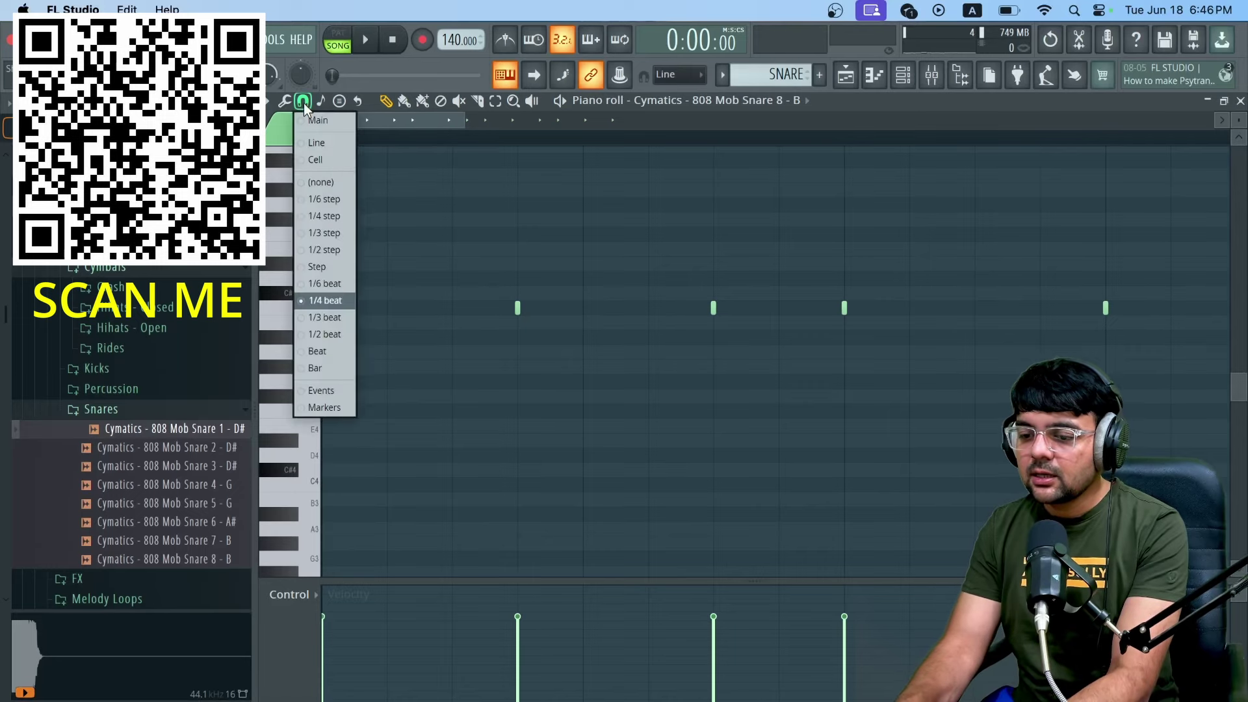
{"action": "left_click", "coordinate": [587, 314]}
{"action": "left_click", "coordinate": [585, 312]}
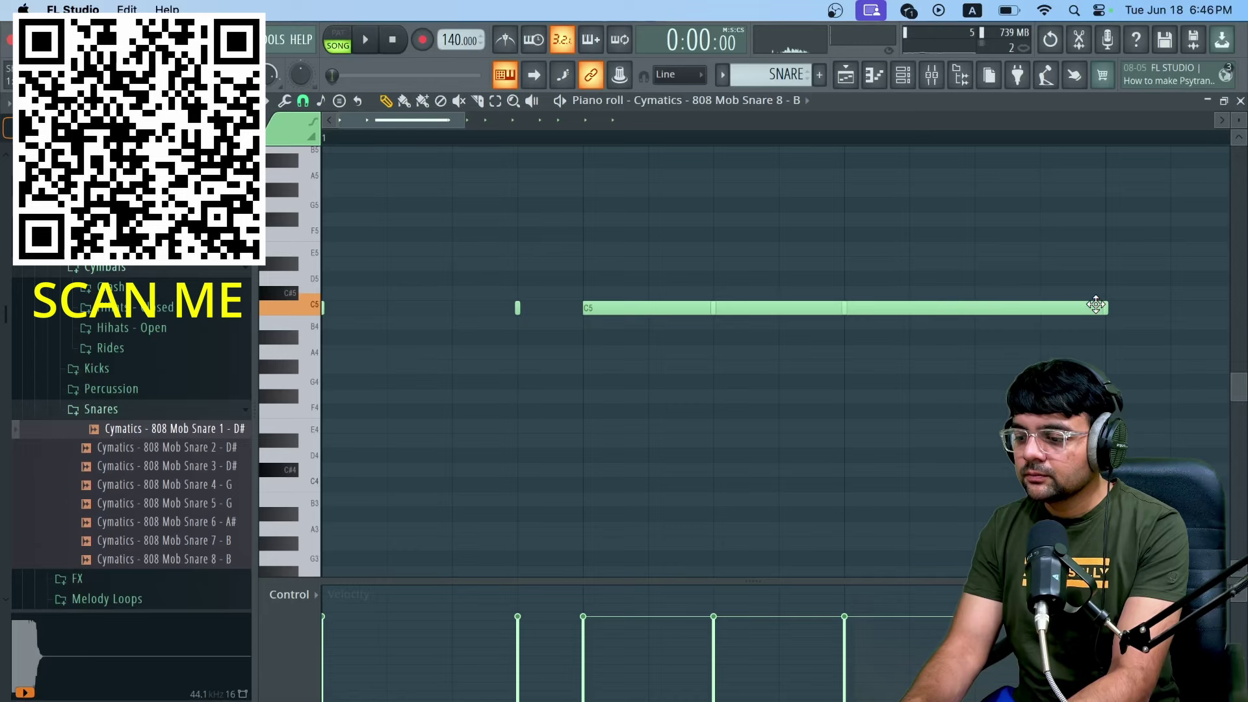
{"action": "right_click", "coordinate": [626, 308]}
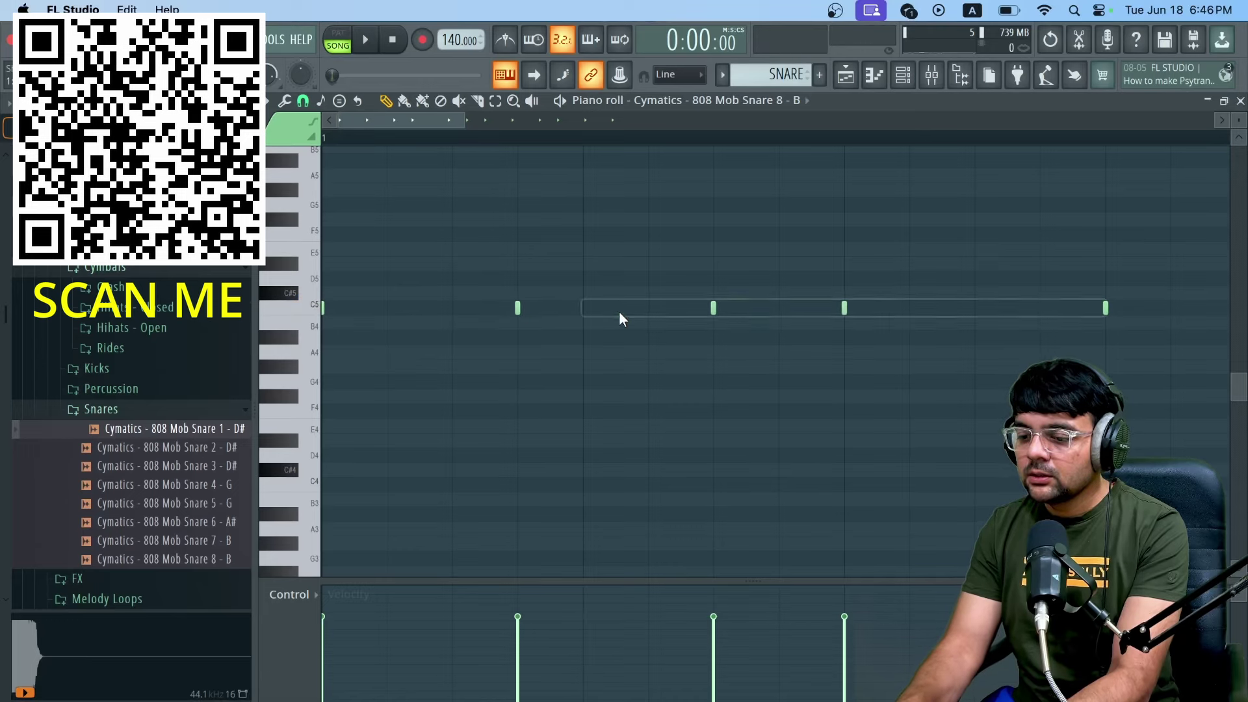
Step: Set the piano roll snap to 1/4 step and place a quarter-step C5 note with reduced velocity on step 3
{"action": "left_click", "coordinate": [303, 102]}
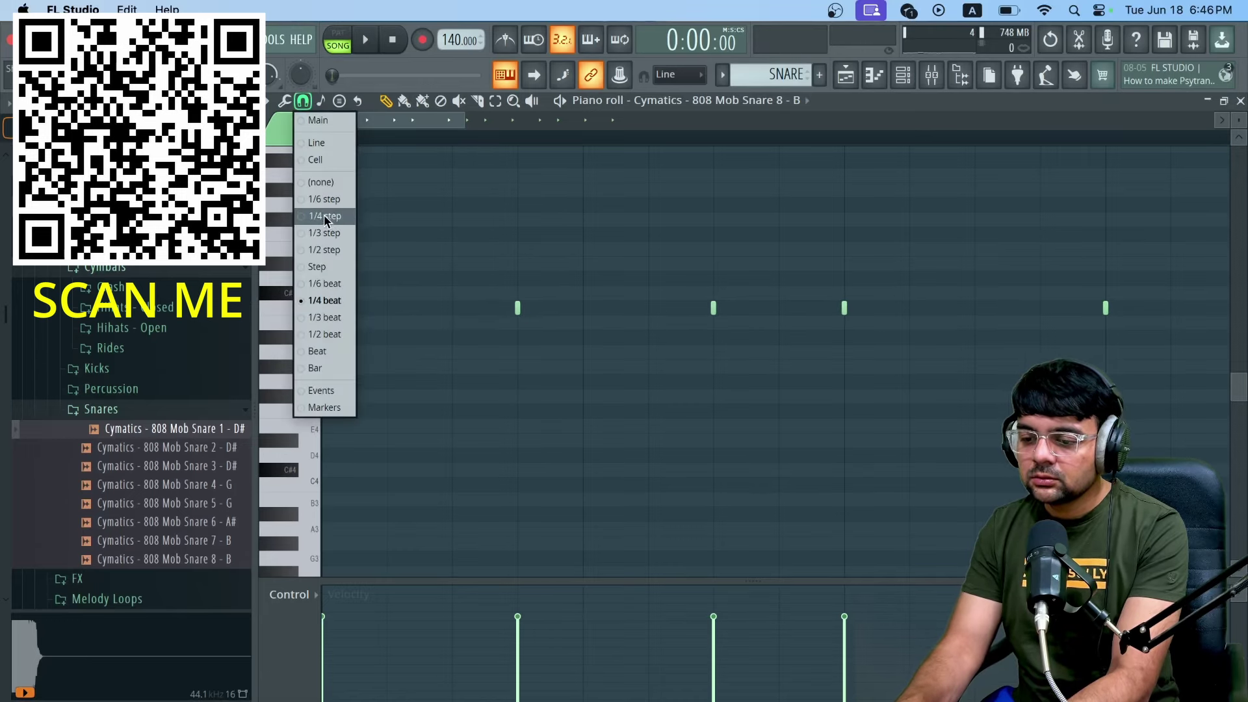
{"action": "left_click", "coordinate": [325, 216]}
{"action": "left_click", "coordinate": [464, 310]}
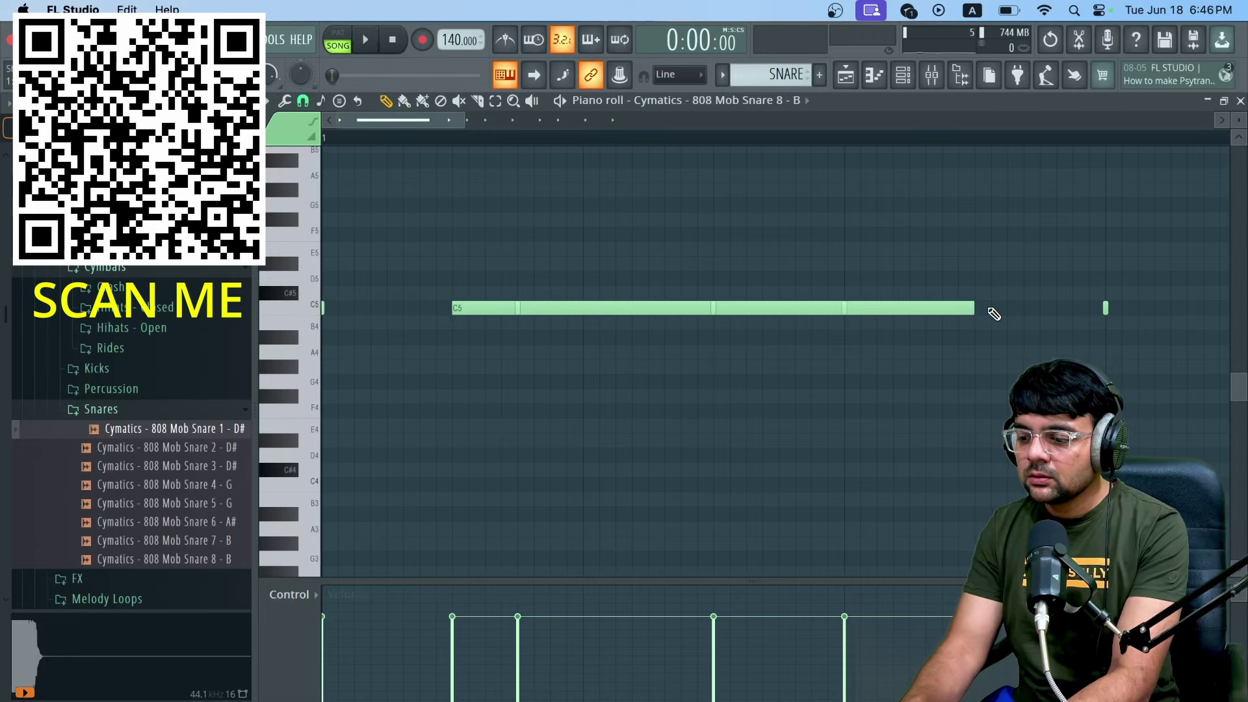
{"action": "left_click_drag", "start_coordinate": [668, 308], "coordinate": [398, 308]}
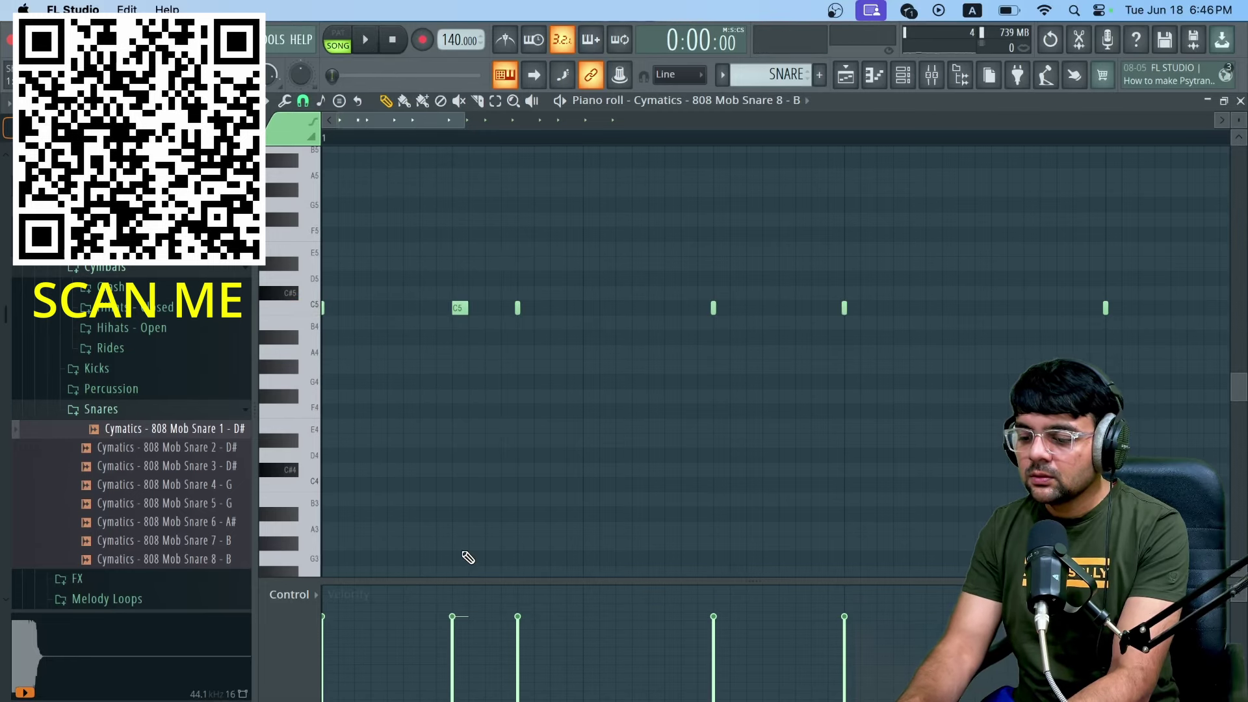
{"action": "key", "text": "space"}
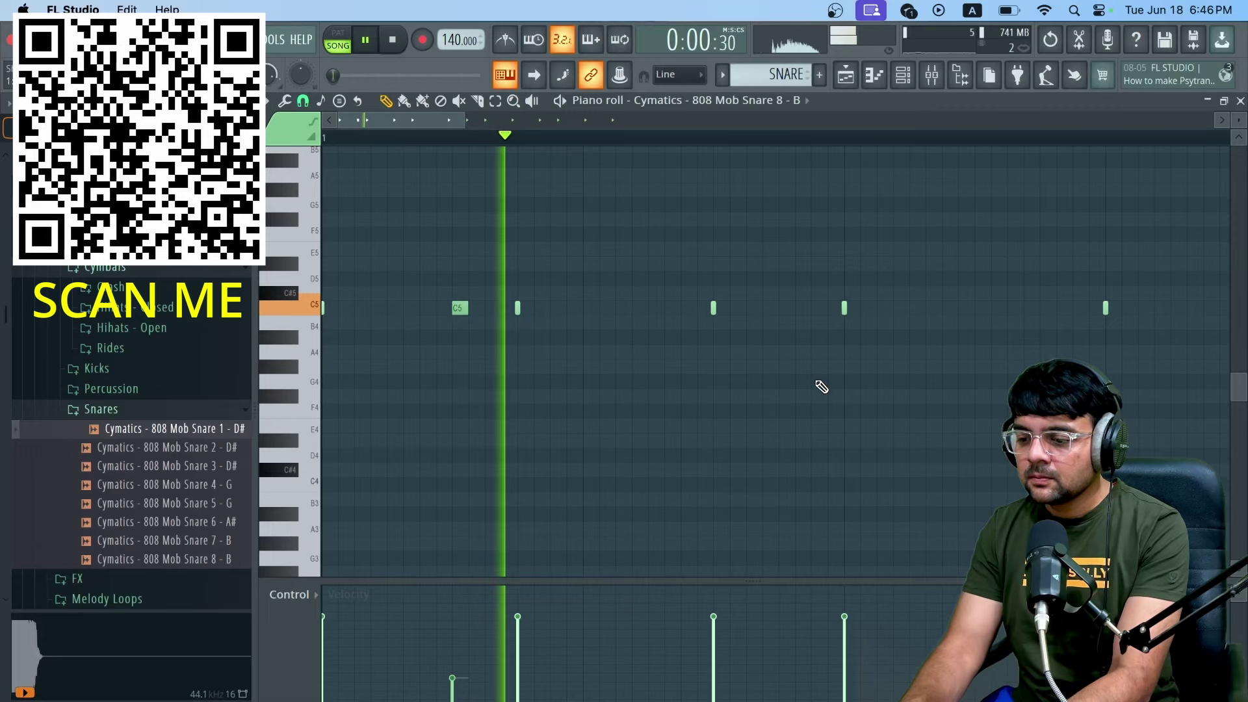
Step: Try a quiet quarter-step C5 note on step 8 with playback, and remove it
{"action": "left_click", "coordinate": [783, 308]}
{"action": "key", "text": "space"}
{"action": "key", "text": "space"}
{"action": "key", "text": "space"}
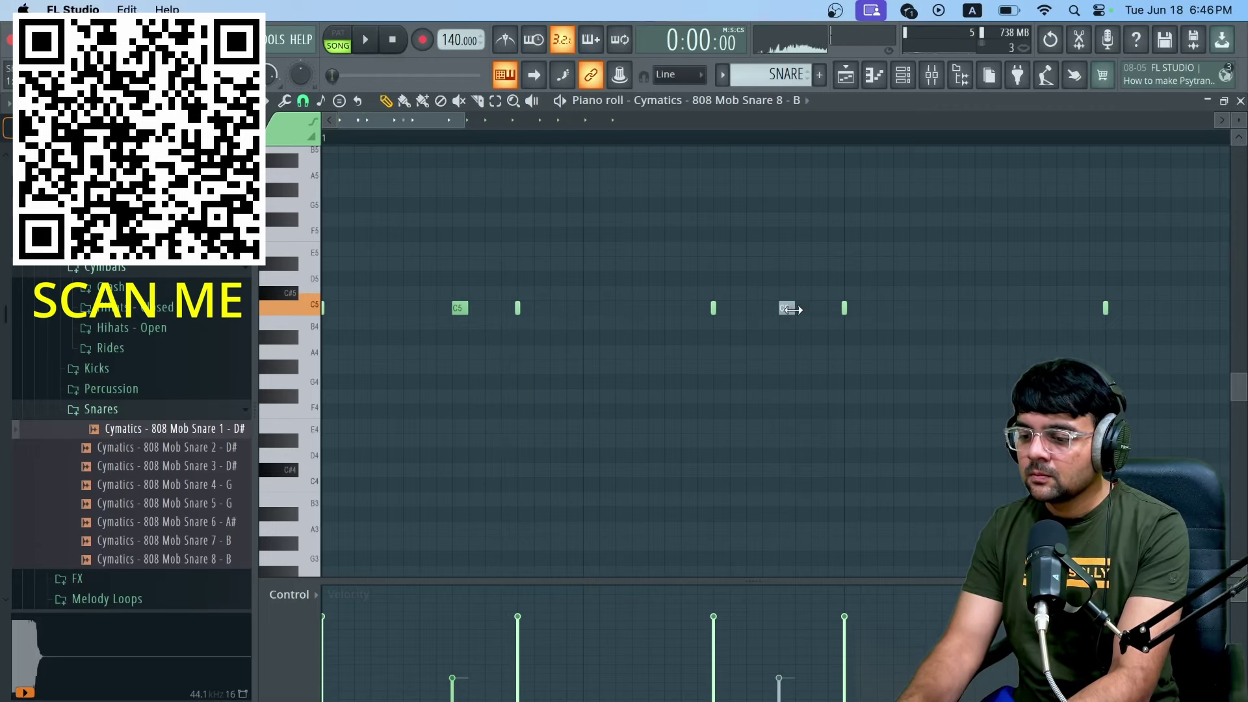
{"action": "key", "text": "space"}
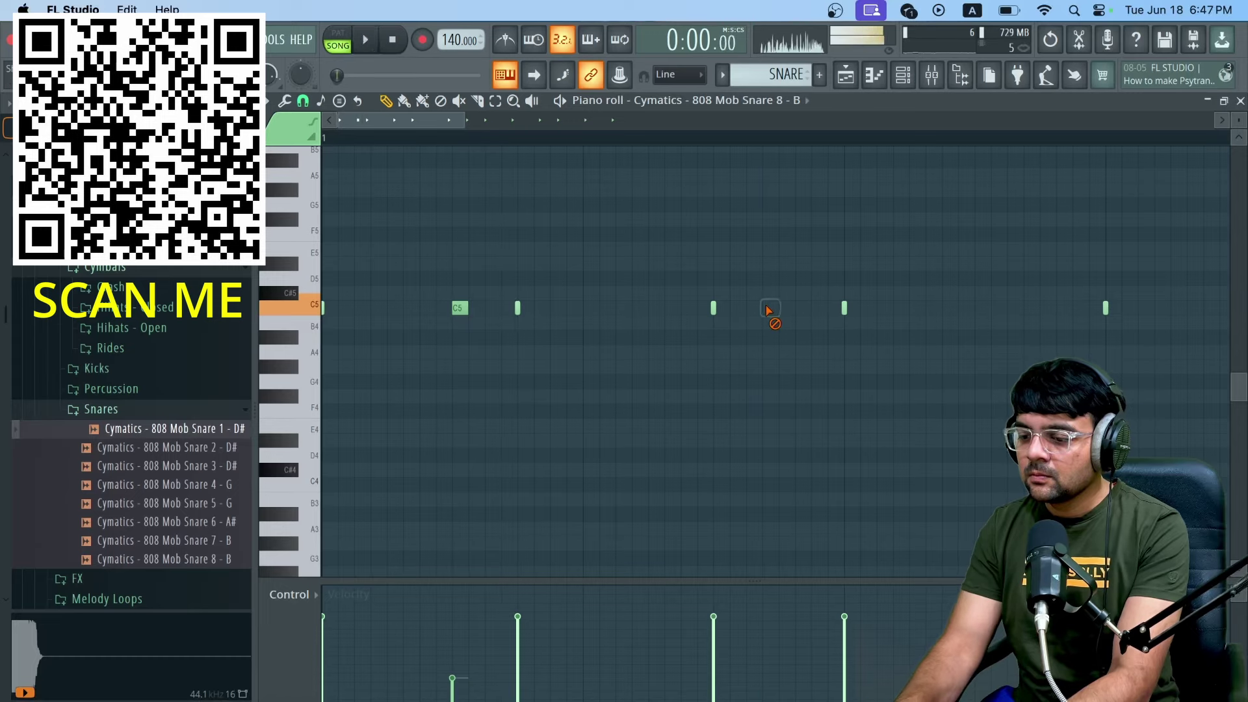
Step: Add a soft short C5 note on step 10 and three more leading into the step 13 hit with rising velocities
{"action": "left_click", "coordinate": [910, 309]}
{"action": "key", "text": "space"}
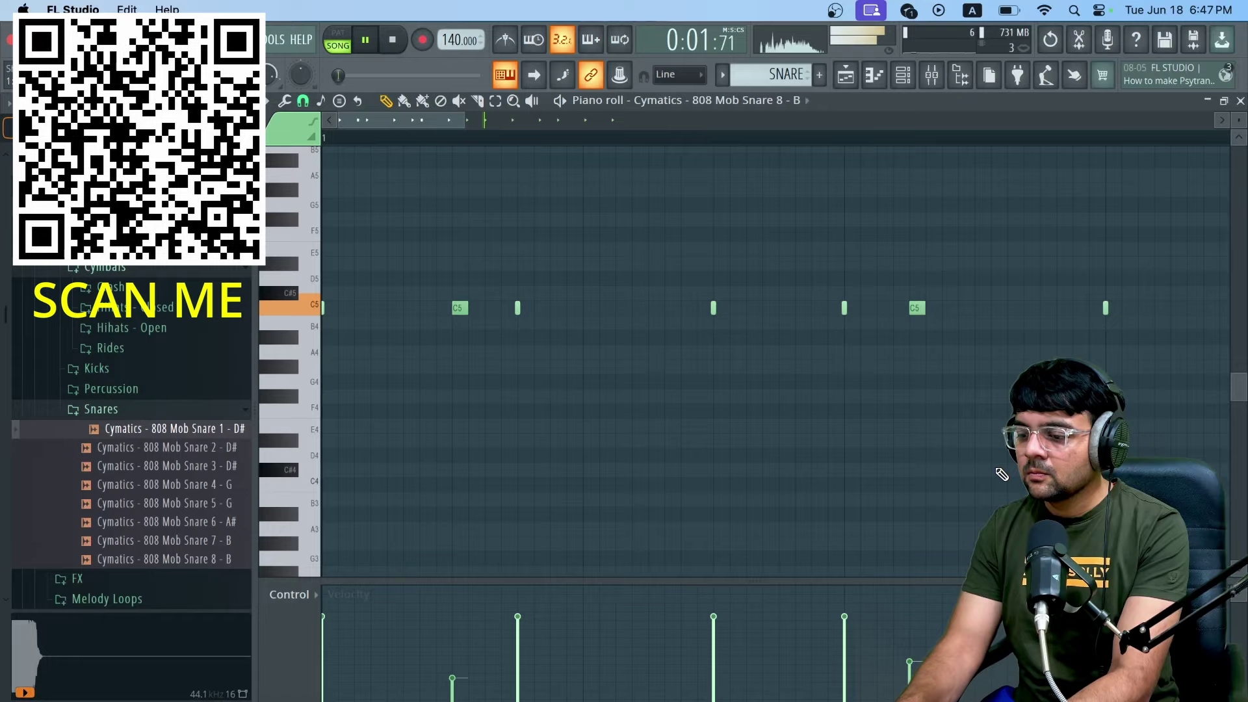
{"action": "scroll", "coordinate": [1001, 474], "scroll_direction": "down", "scroll_amount": 3}
{"action": "left_click", "coordinate": [805, 308]}
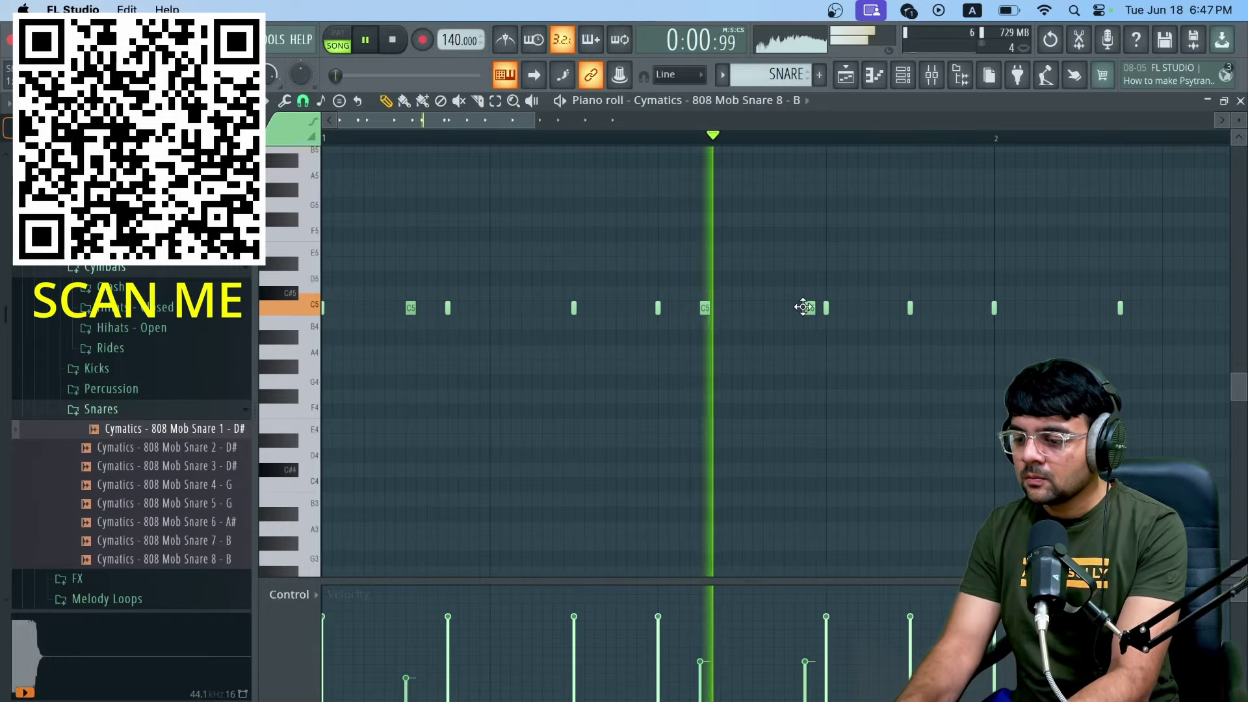
{"action": "left_click", "coordinate": [786, 308]}
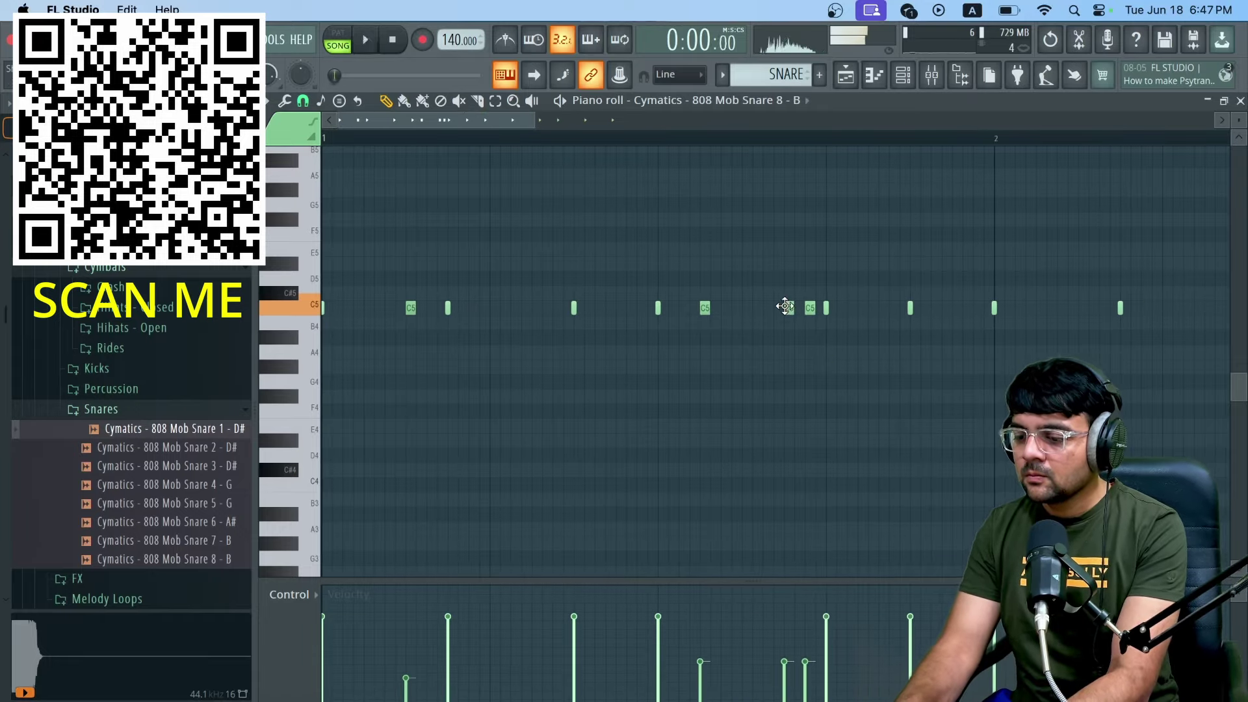
{"action": "left_click", "coordinate": [805, 639]}
{"action": "left_click", "coordinate": [778, 308]}
{"action": "left_click", "coordinate": [778, 683]}
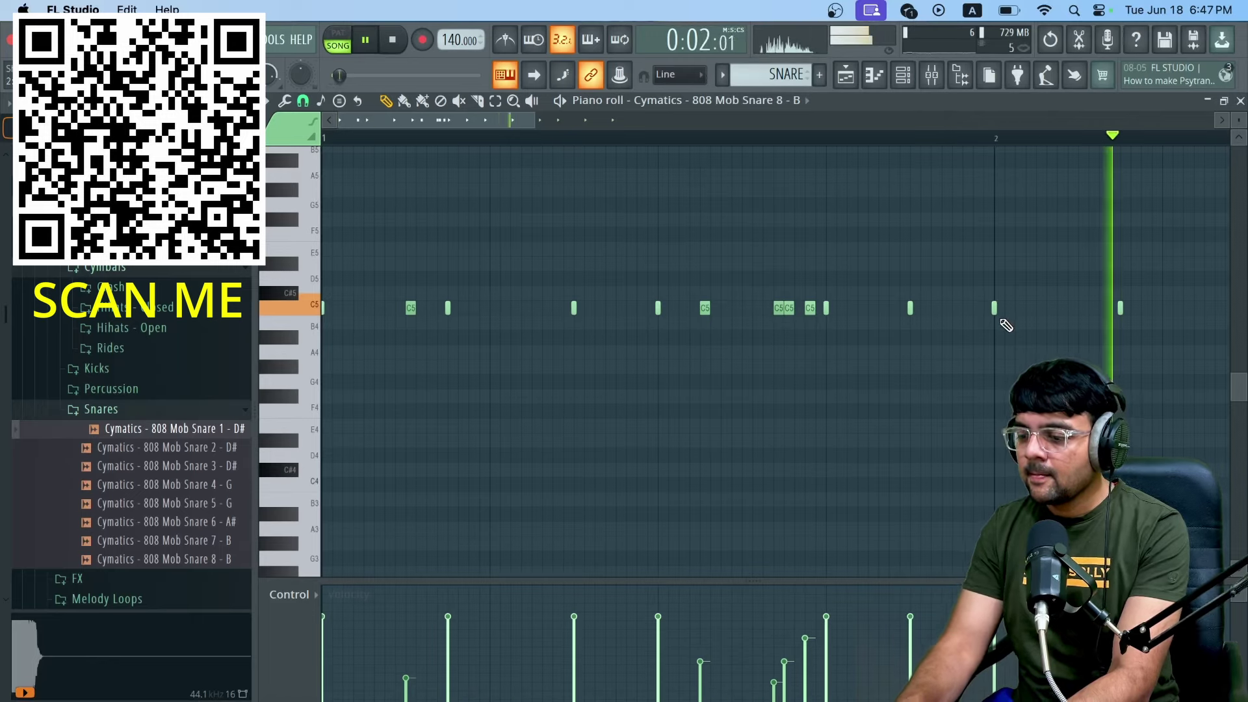
Step: Place one short C5 note with reduced velocity between bar 2's first two hits, and check it against the metronome
{"action": "scroll", "coordinate": [1007, 324], "scroll_direction": "down", "scroll_amount": 2}
{"action": "left_click", "coordinate": [935, 308]}
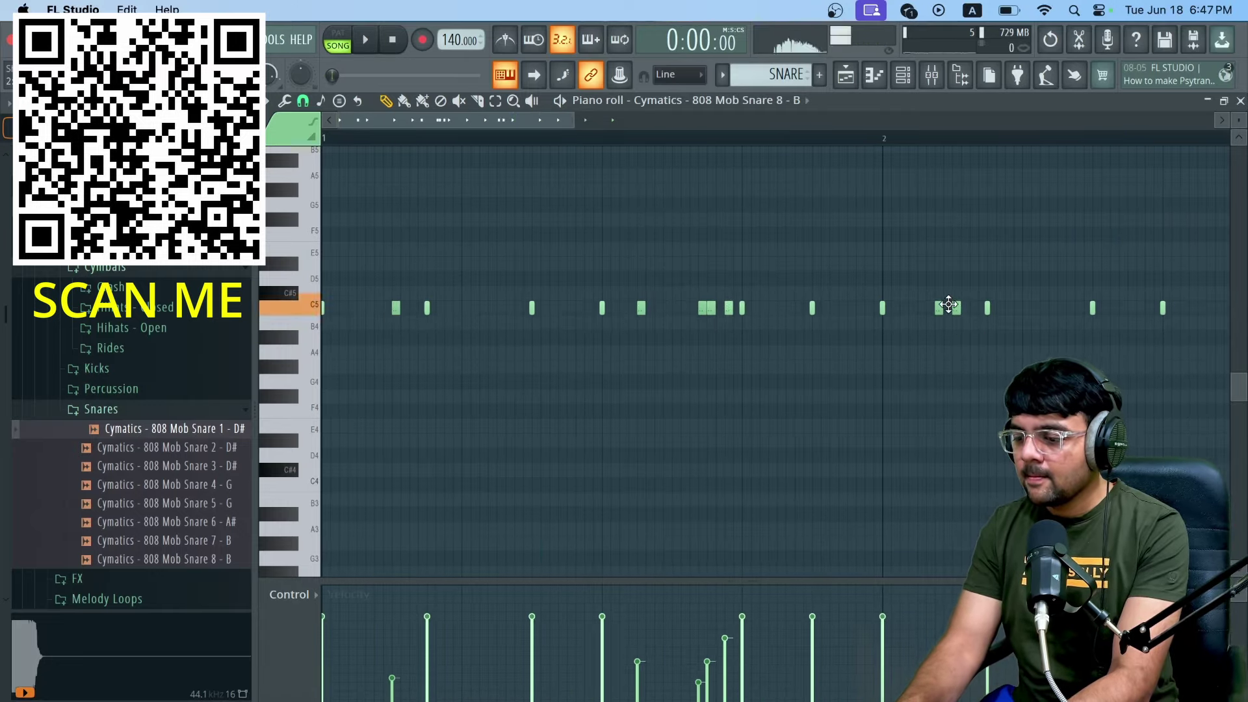
{"action": "right_click", "coordinate": [941, 307]}
{"action": "key", "text": "space"}
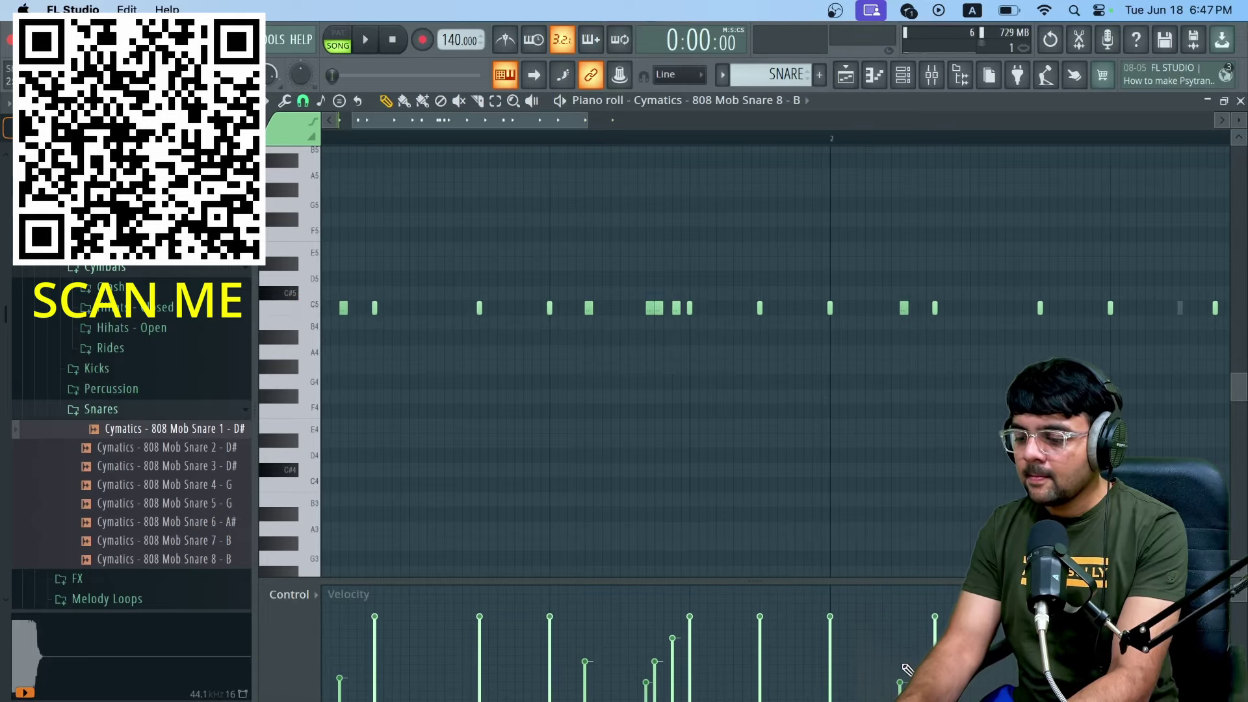
{"action": "left_click_drag", "start_coordinate": [905, 307], "coordinate": [896, 307]}
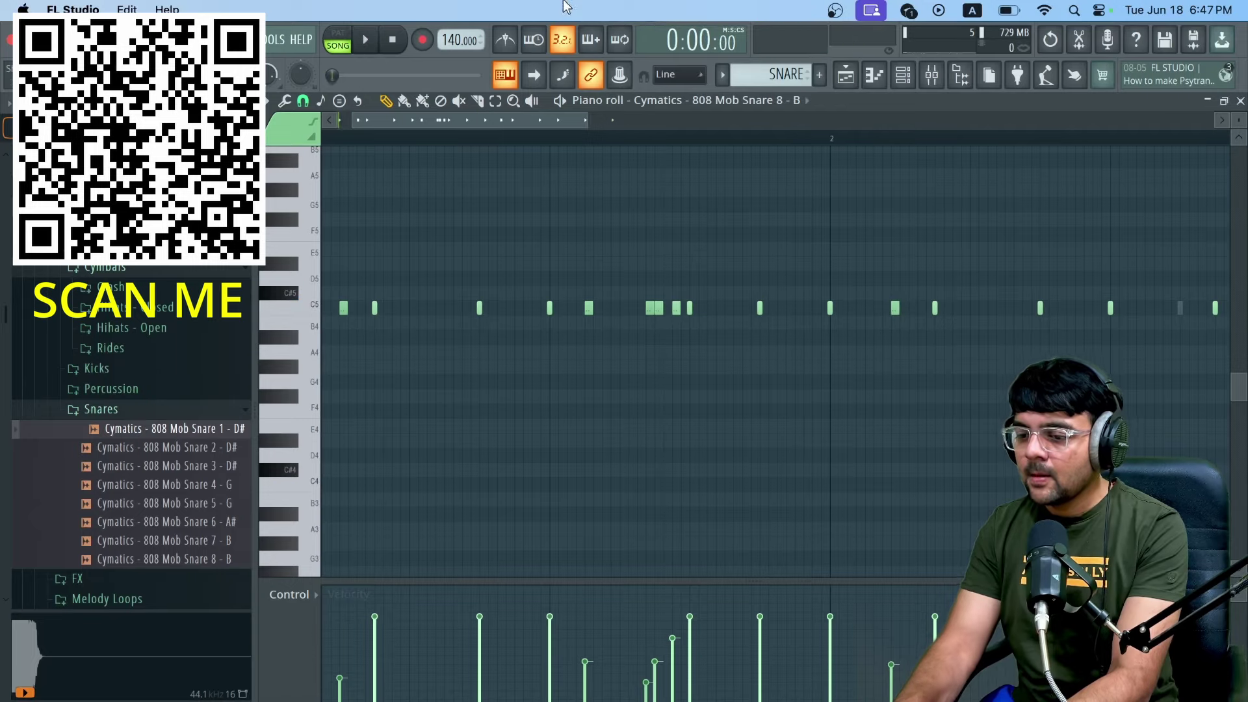
{"action": "key", "text": "space"}
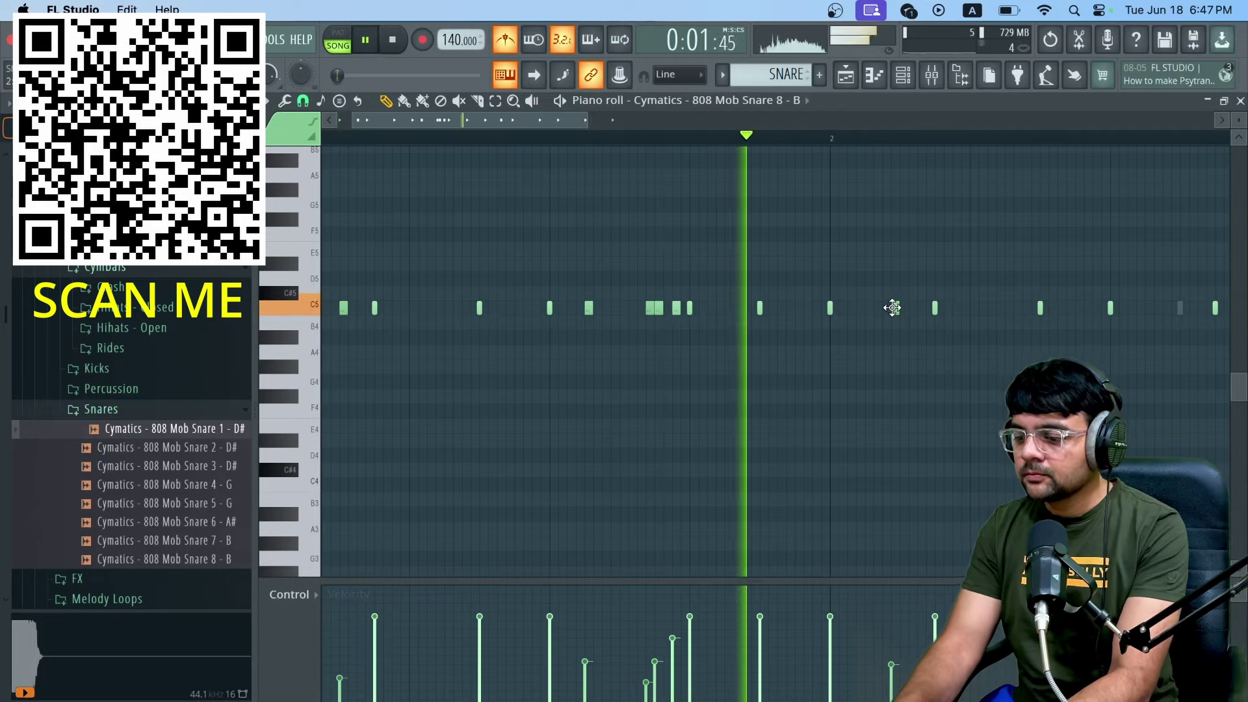
Step: Move the SNARE clip on Track 2 of the playlist to bar 9 and play the arrangement from there
{"action": "left_click", "coordinate": [846, 76]}
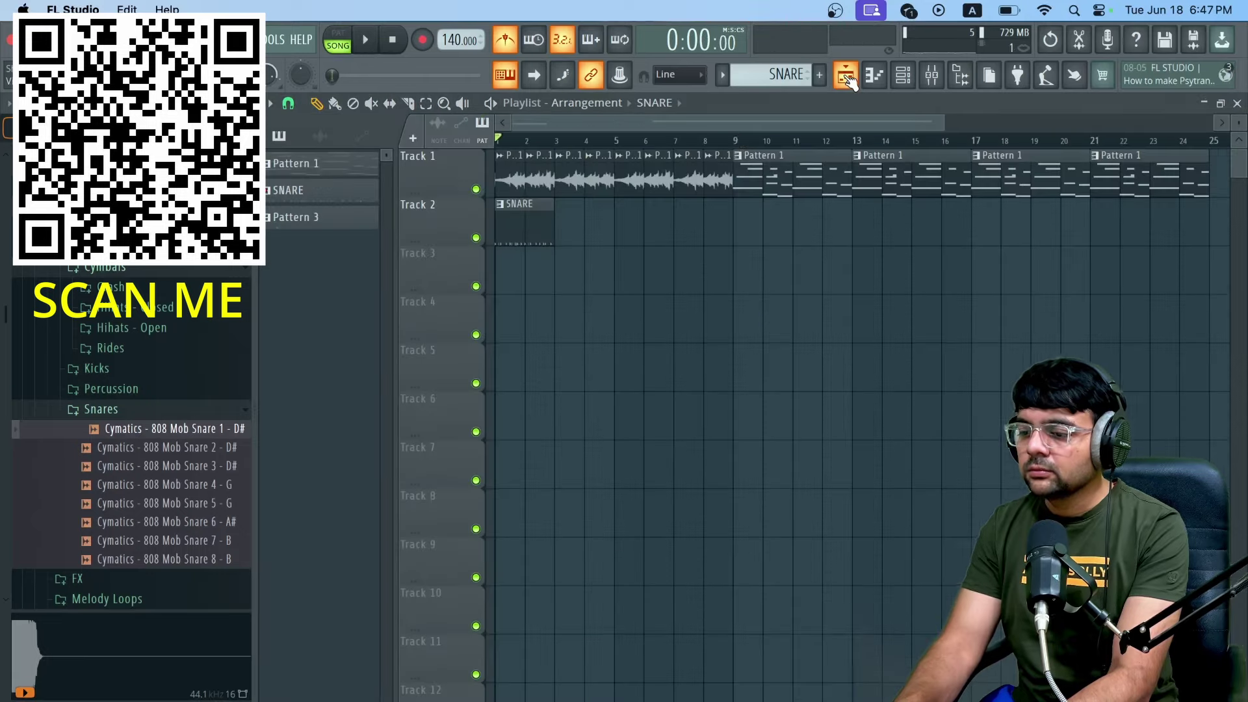
{"action": "left_click_drag", "start_coordinate": [537, 215], "coordinate": [806, 226]}
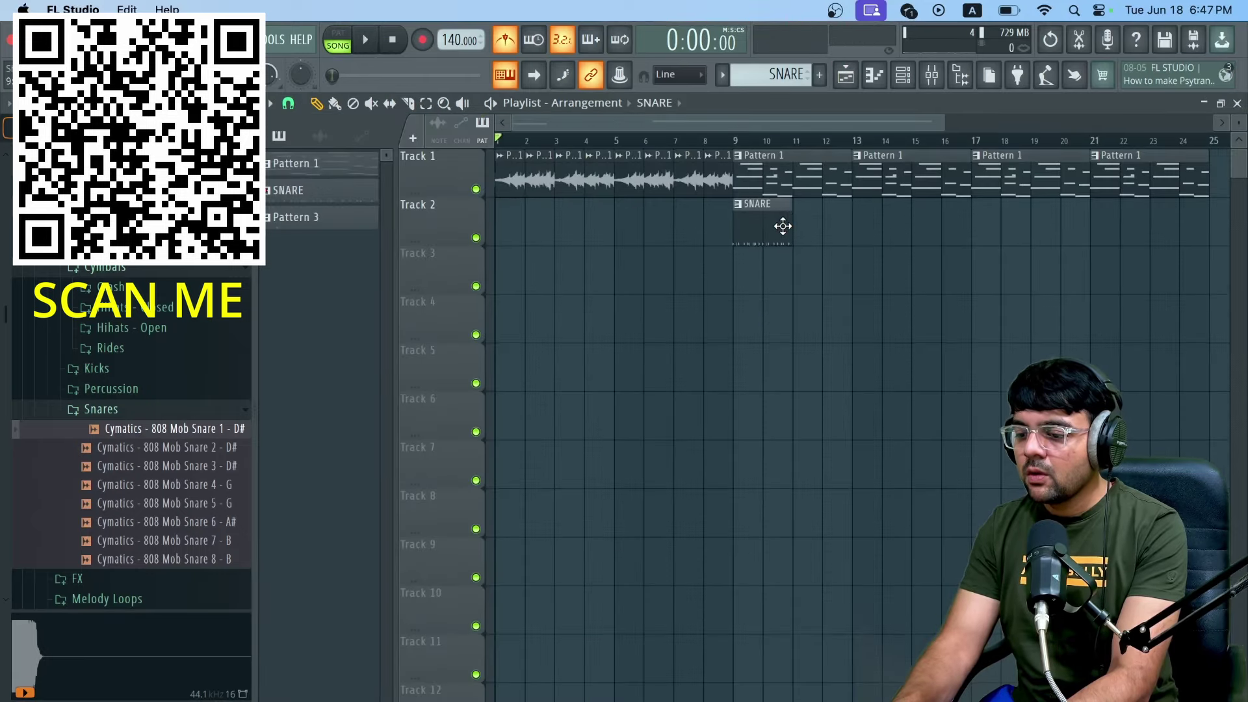
{"action": "key", "text": "space"}
{"action": "left_click", "coordinate": [735, 139]}
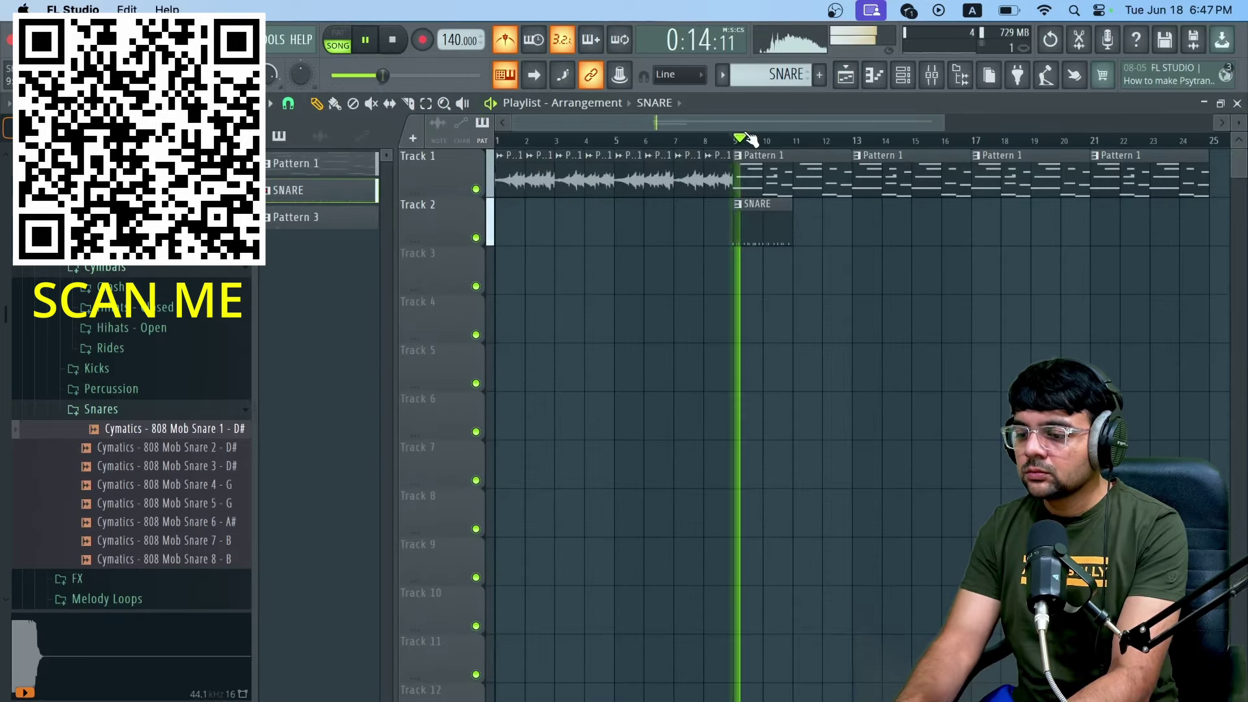
Step: Add a short, softer C5 note to the Snare 8 channel on step 29, right after the step 28 hit
{"action": "left_click", "coordinate": [910, 71]}
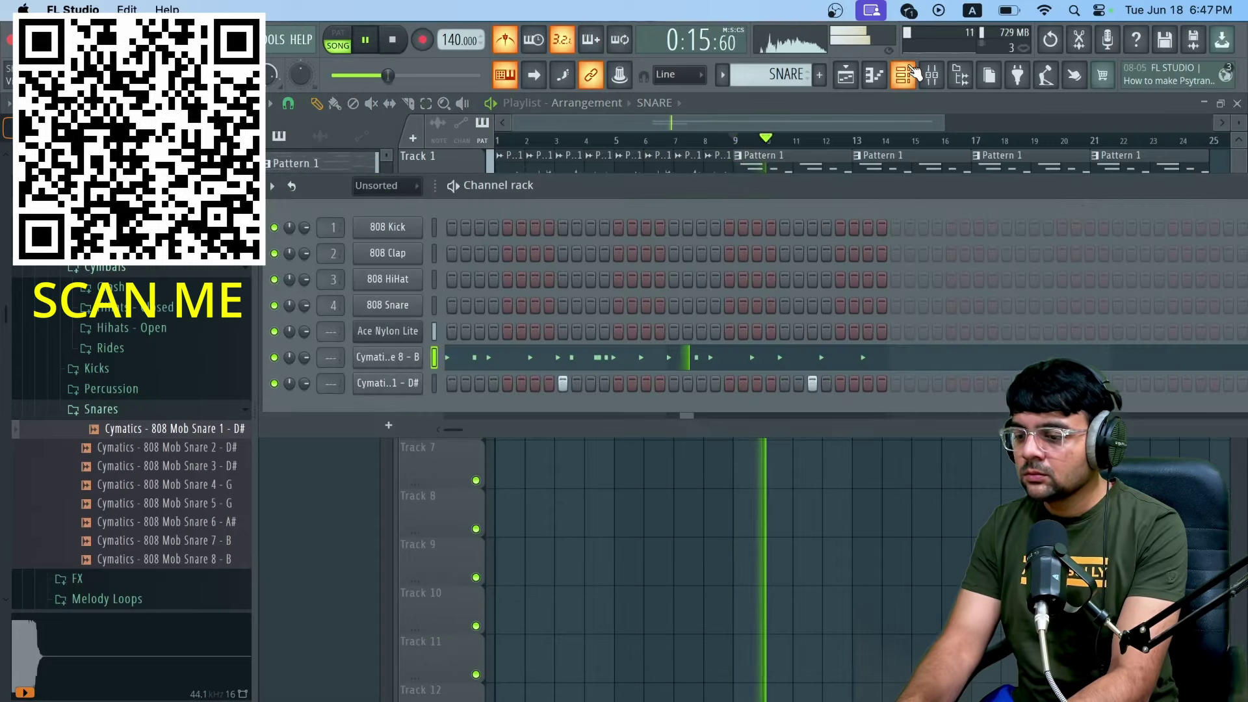
{"action": "key", "text": "space"}
{"action": "left_click", "coordinate": [681, 362]}
{"action": "key", "text": "space"}
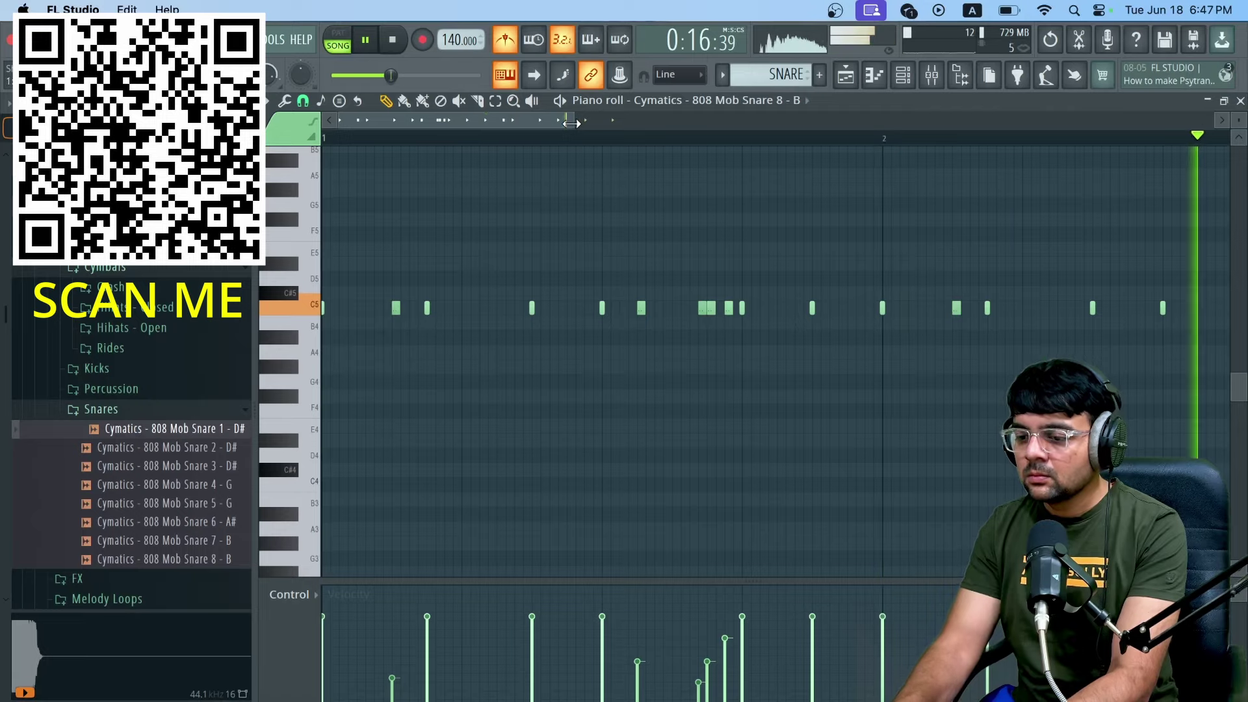
{"action": "left_click_drag", "start_coordinate": [574, 120], "coordinate": [818, 122]}
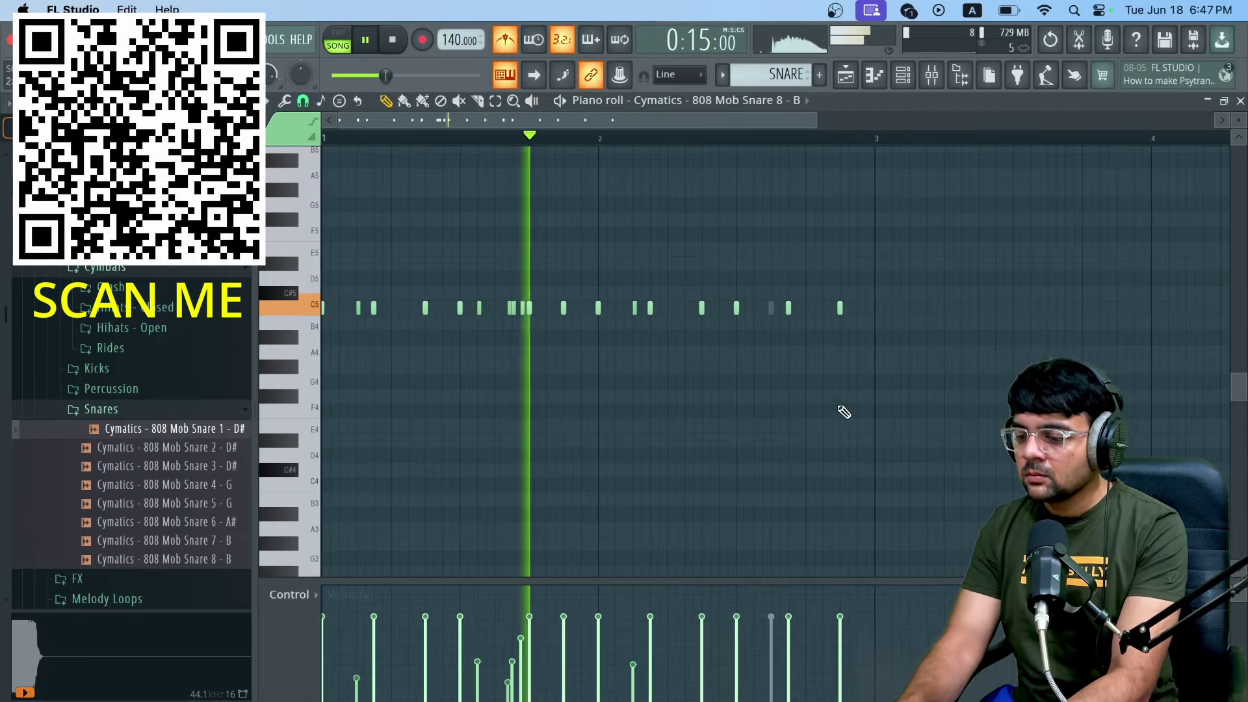
{"action": "left_click", "coordinate": [762, 308]}
{"action": "key", "text": "space"}
{"action": "left_click_drag", "start_coordinate": [763, 307], "coordinate": [808, 306]}
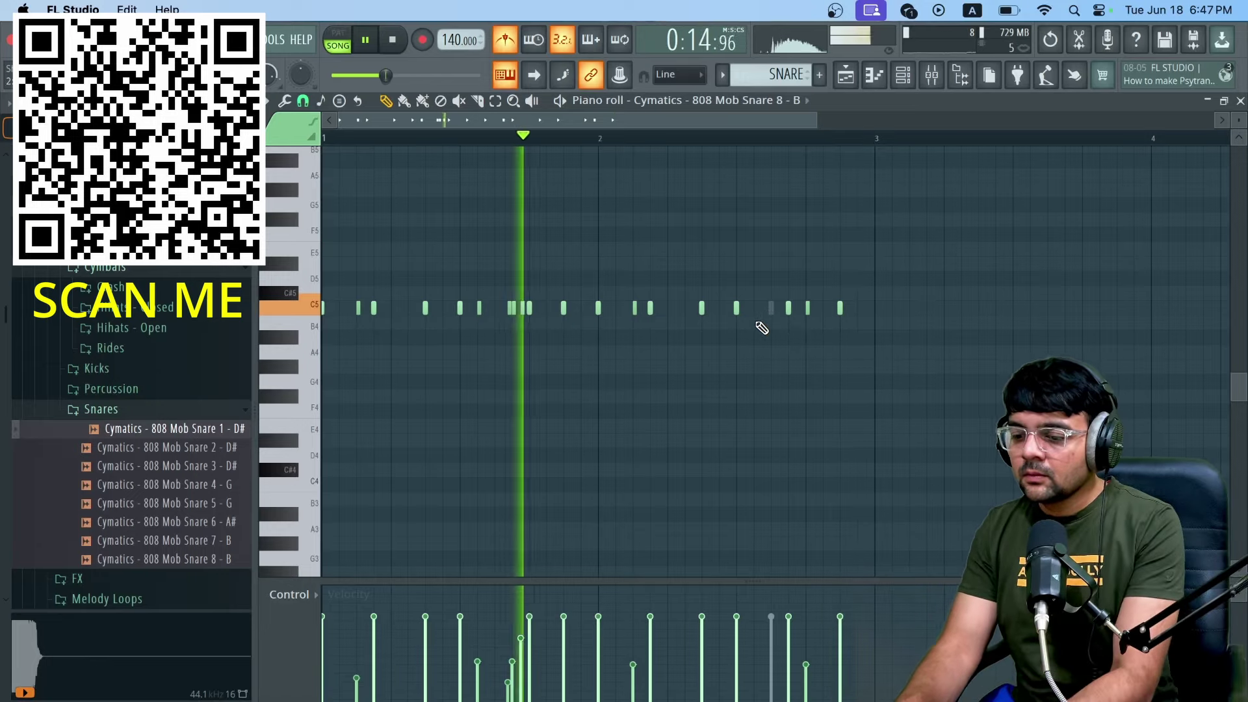
{"action": "key", "text": "space"}
Step: Draw a one-step C5 note on step 27 and chop it into four short notes with rising velocities
{"action": "scroll", "coordinate": [772, 307], "scroll_direction": "up", "scroll_amount": 4}
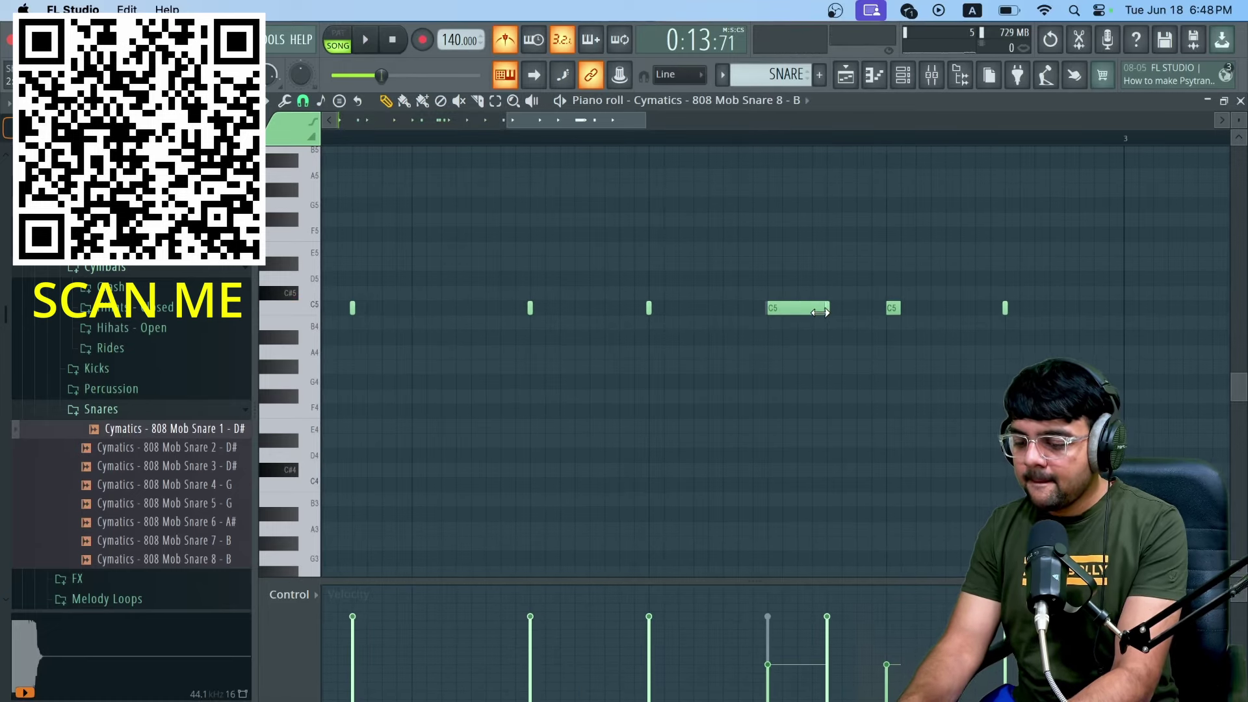
{"action": "key", "text": "ctrl+u"}
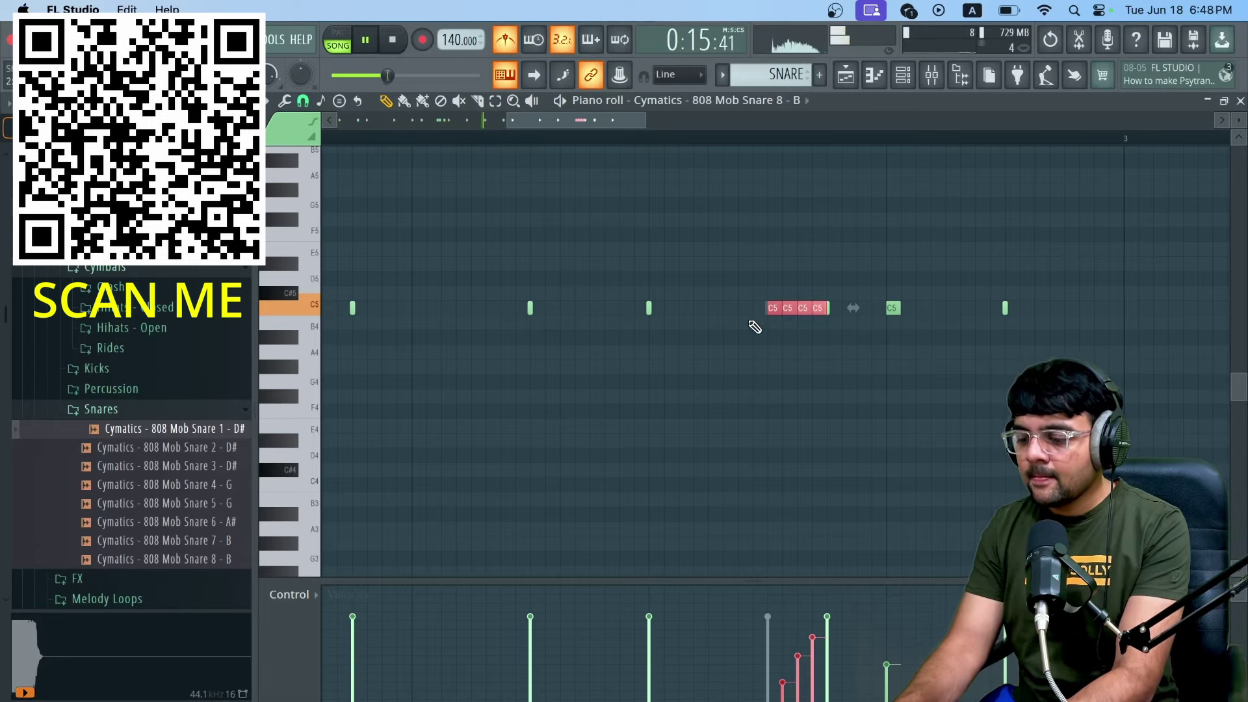
Step: Repeat the SNARE clip on Track 2 of the playlist through bar 16 and play the arrangement from bar 9
{"action": "left_click", "coordinate": [845, 74]}
{"action": "key", "text": "space"}
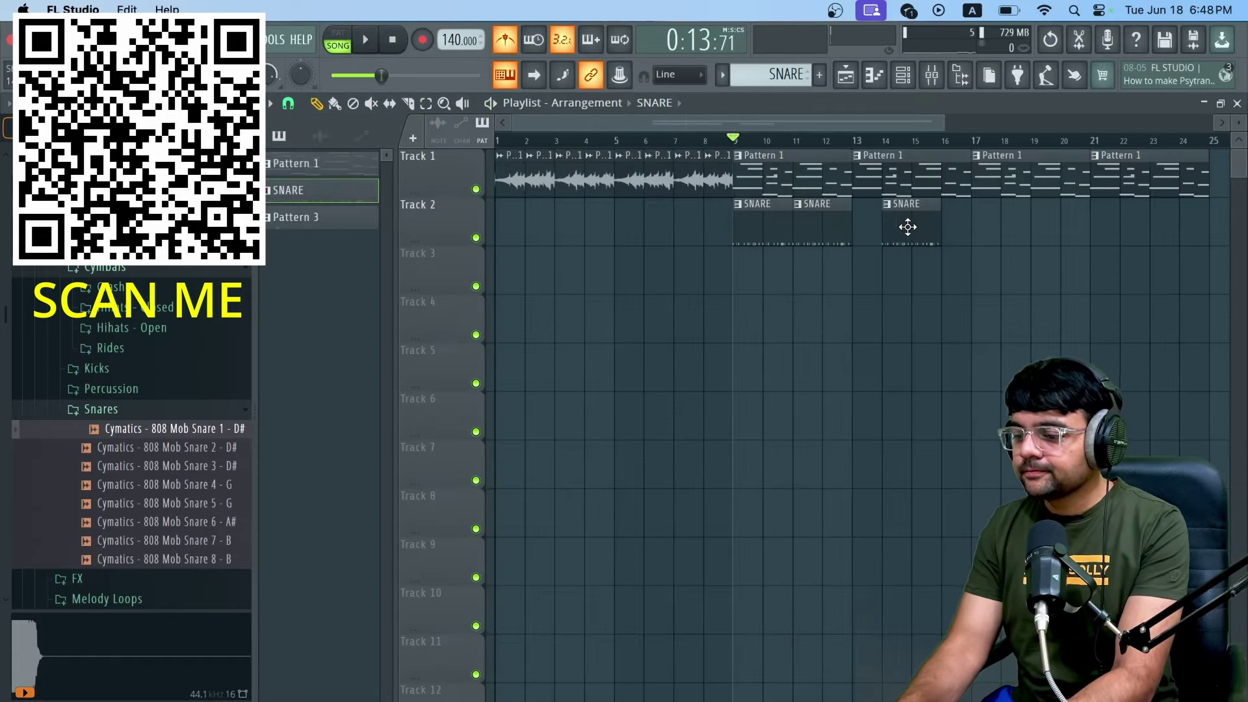
{"action": "key", "text": "space"}
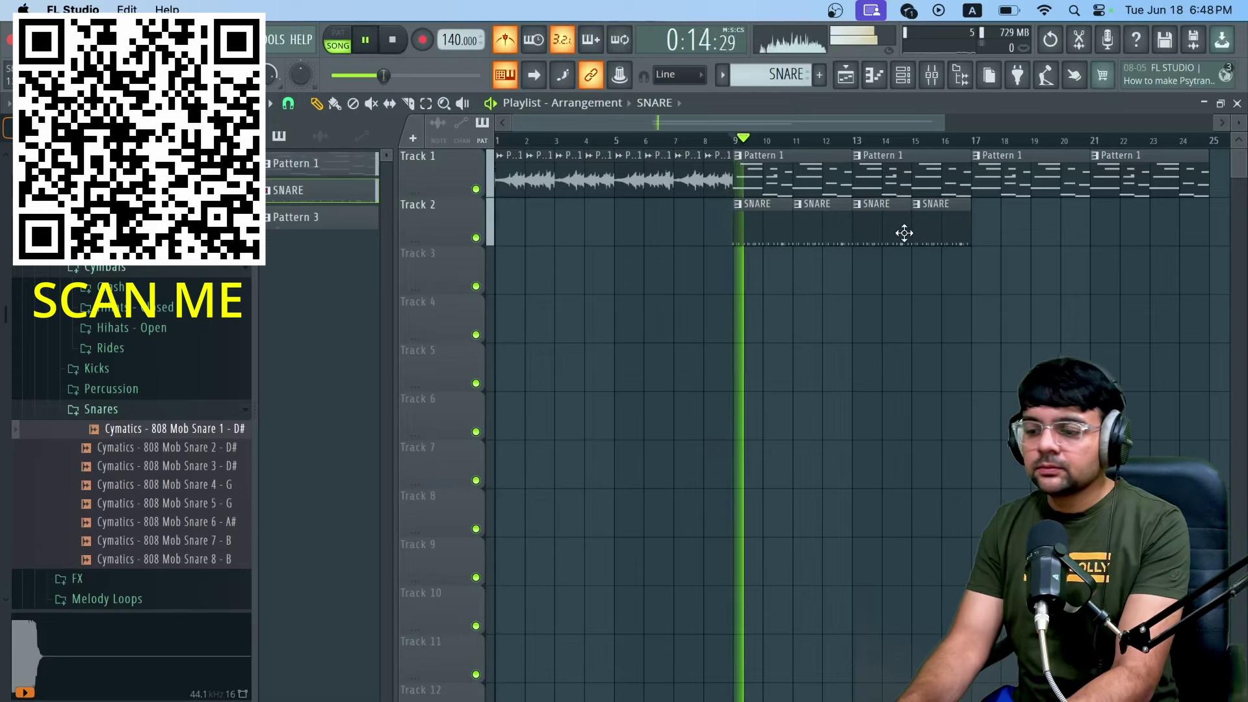
Step: Add a GMS instrument channel to the channel rack and replace it with FLEX
{"action": "left_click", "coordinate": [903, 75]}
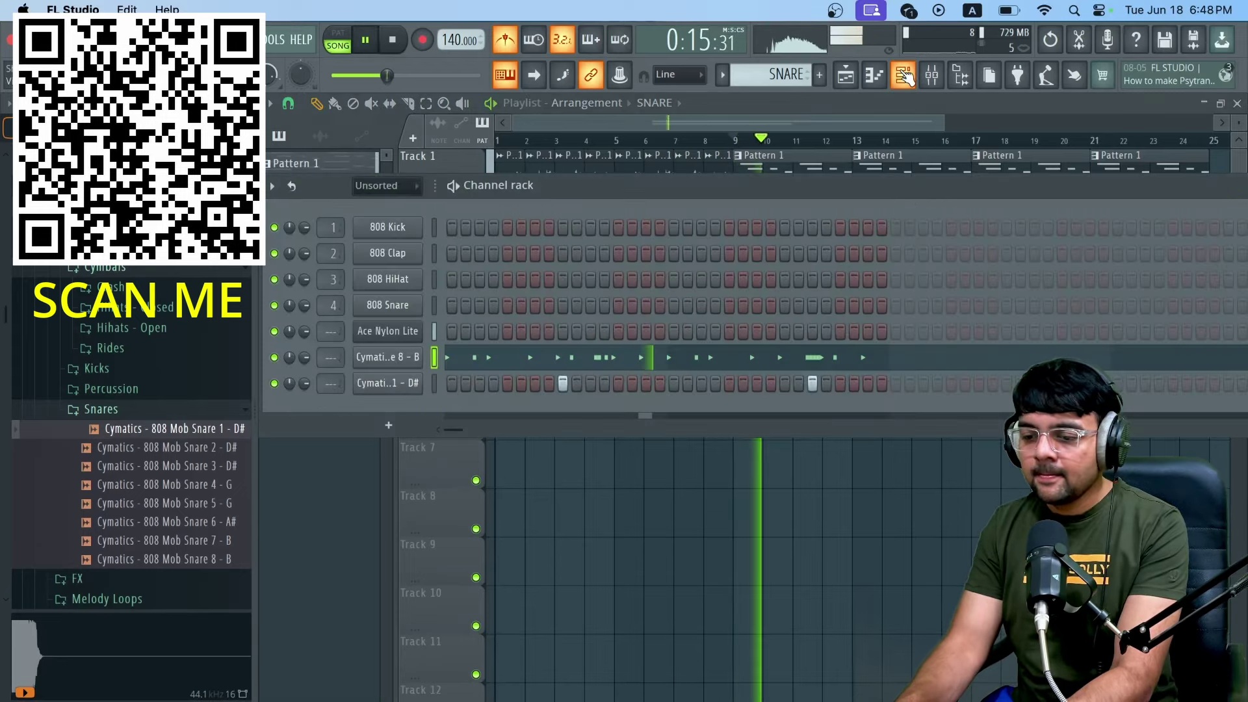
{"action": "left_click", "coordinate": [388, 425]}
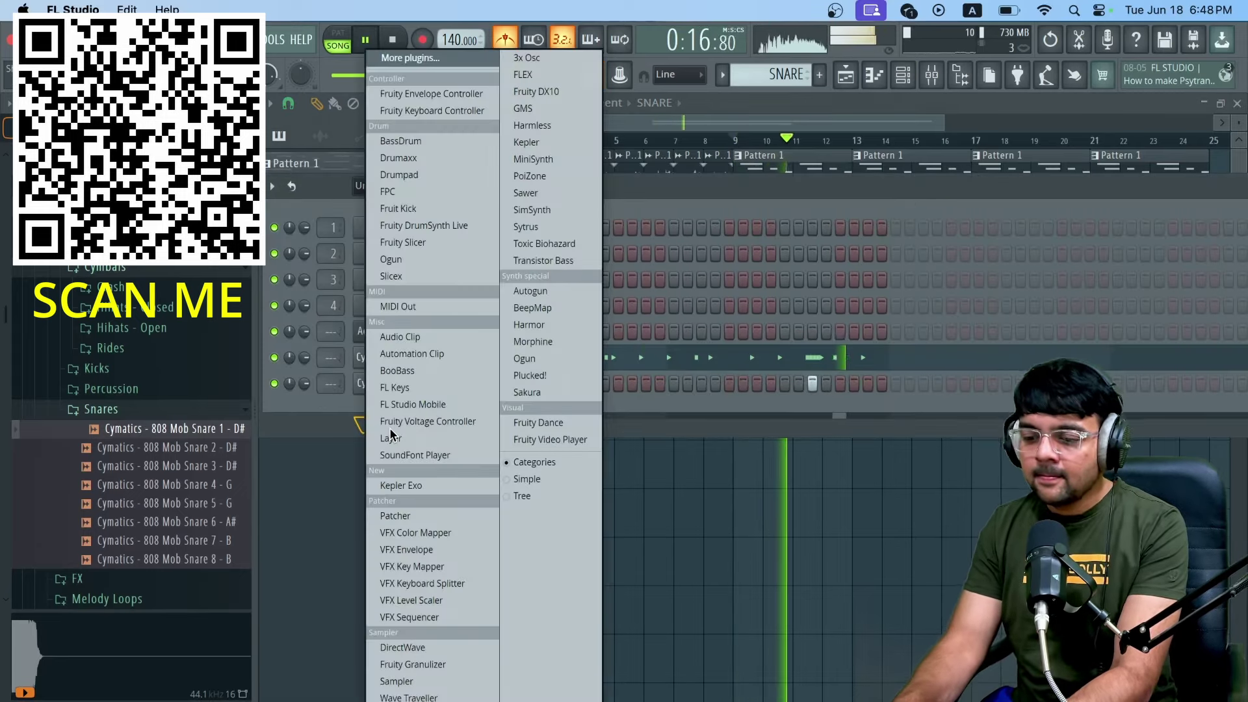
{"action": "left_click", "coordinate": [539, 108]}
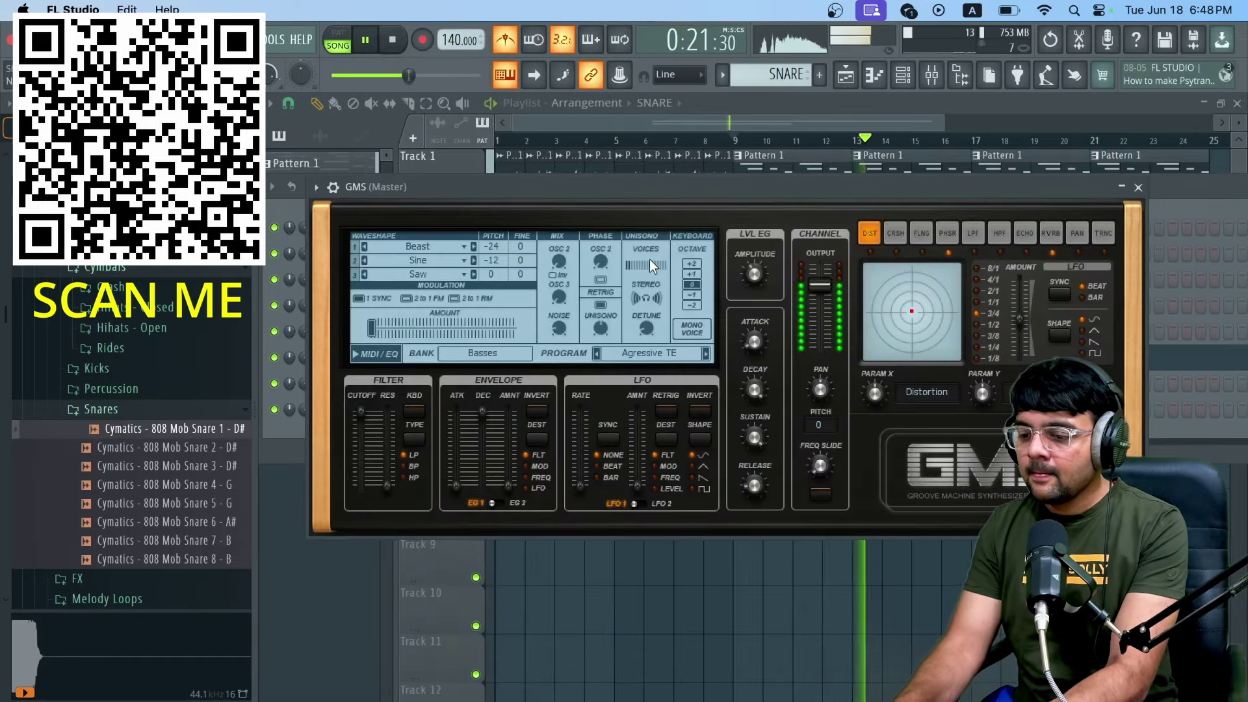
{"action": "key", "text": "space"}
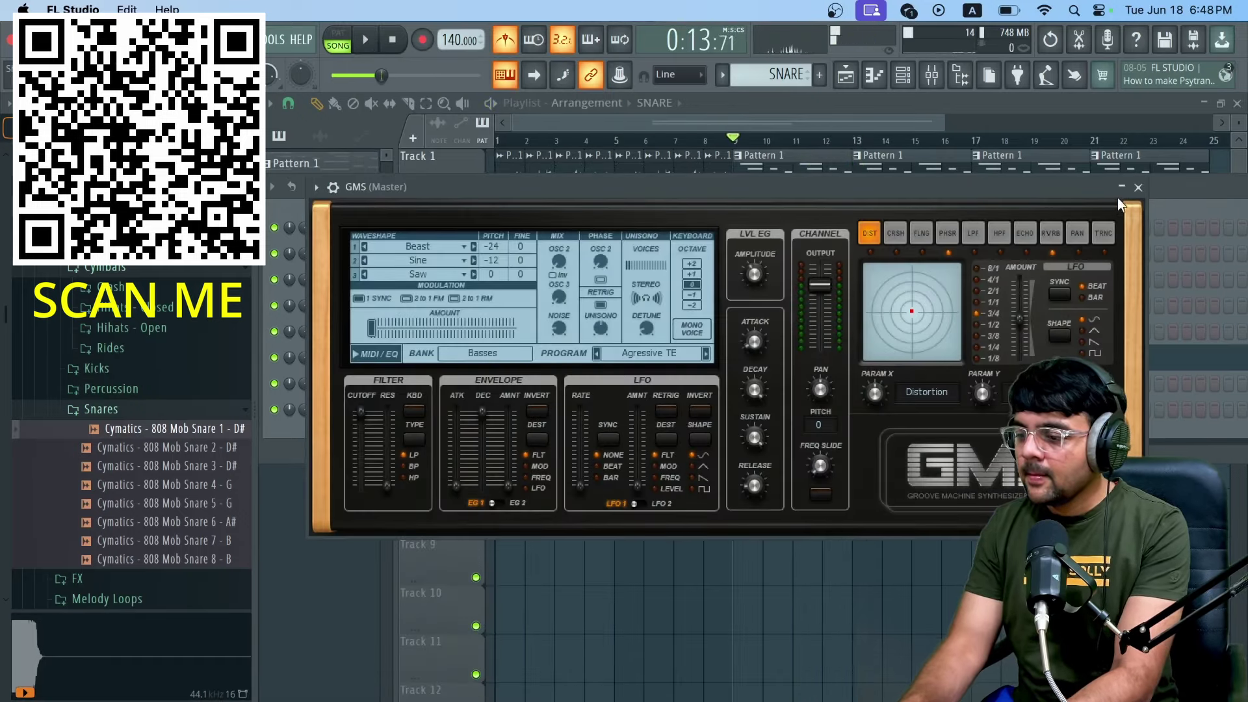
{"action": "left_click", "coordinate": [1140, 188]}
{"action": "right_click", "coordinate": [392, 411]}
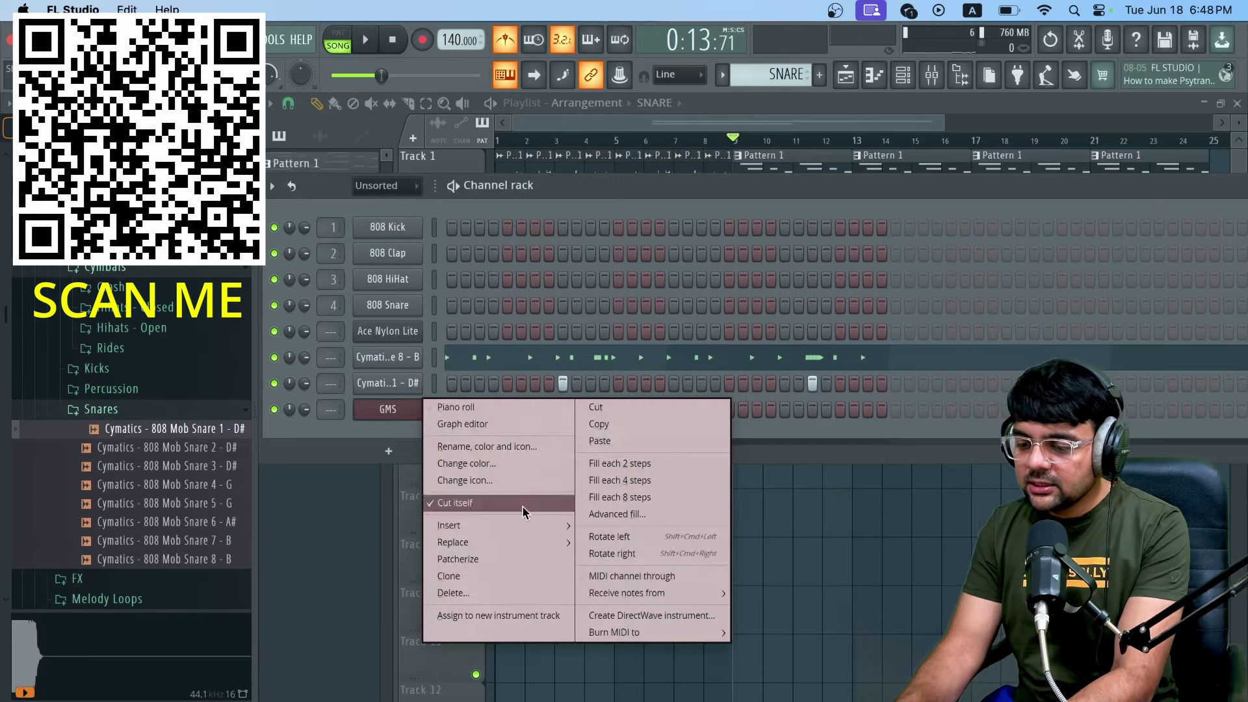
{"action": "mouse_move", "coordinate": [514, 545]}
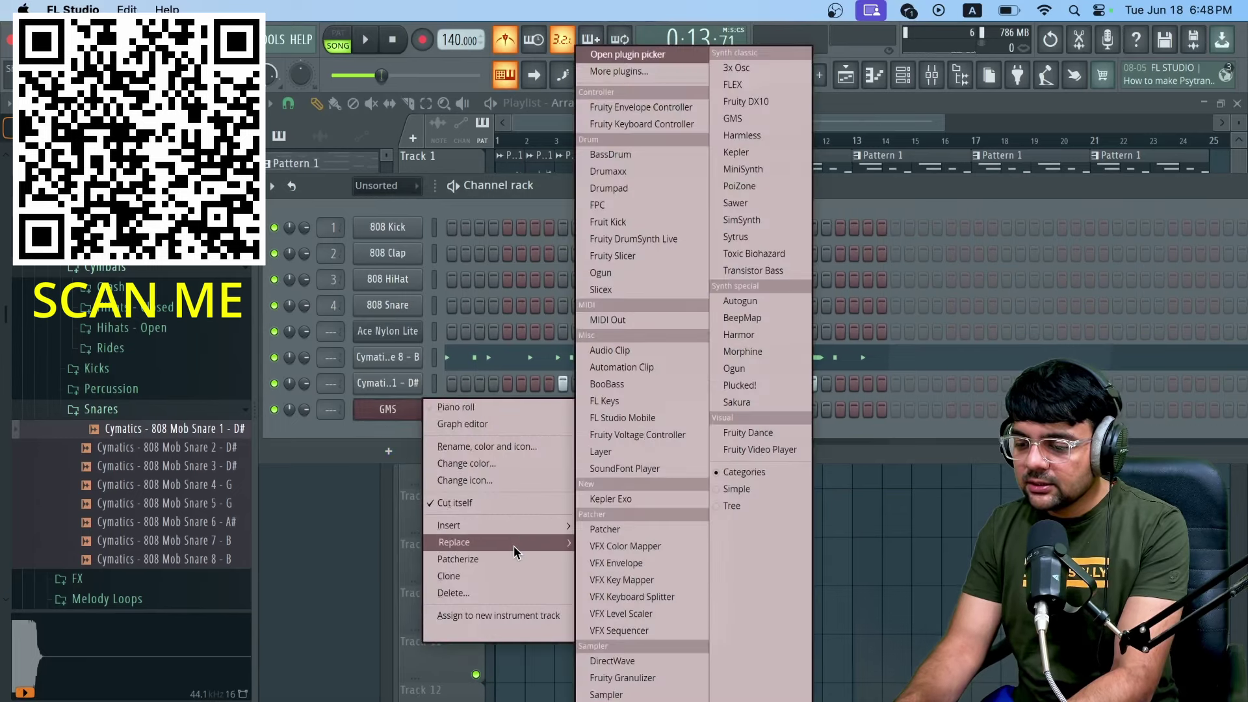
{"action": "left_click", "coordinate": [765, 89]}
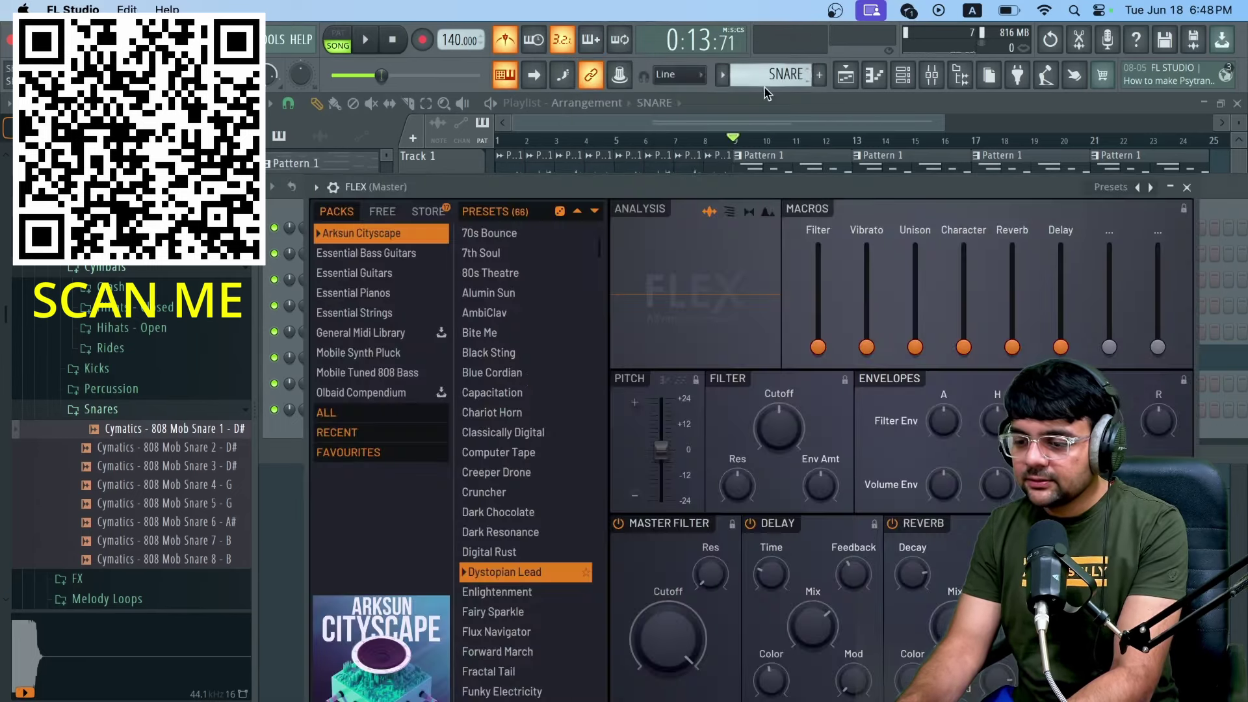
Step: Audition presets in FLEX's Essential Bass Guitars pack and load 5String BopBass Fingered
{"action": "left_click", "coordinate": [384, 257]}
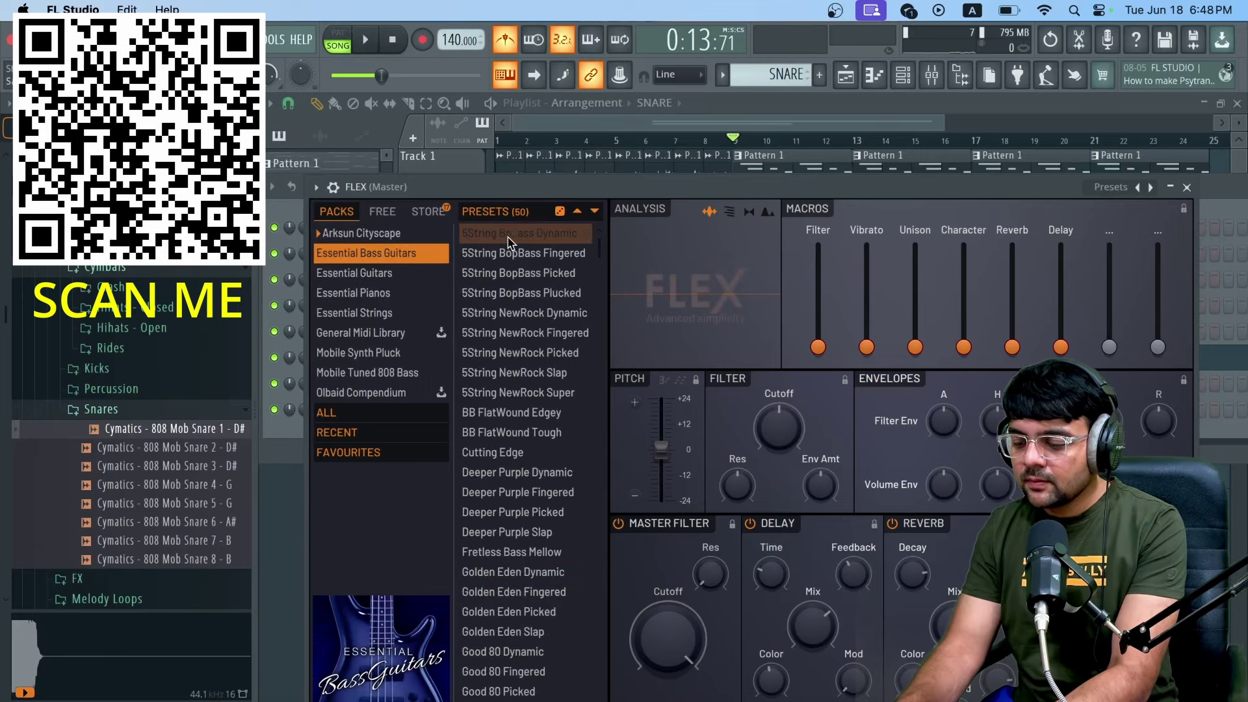
{"action": "left_click", "coordinate": [510, 240]}
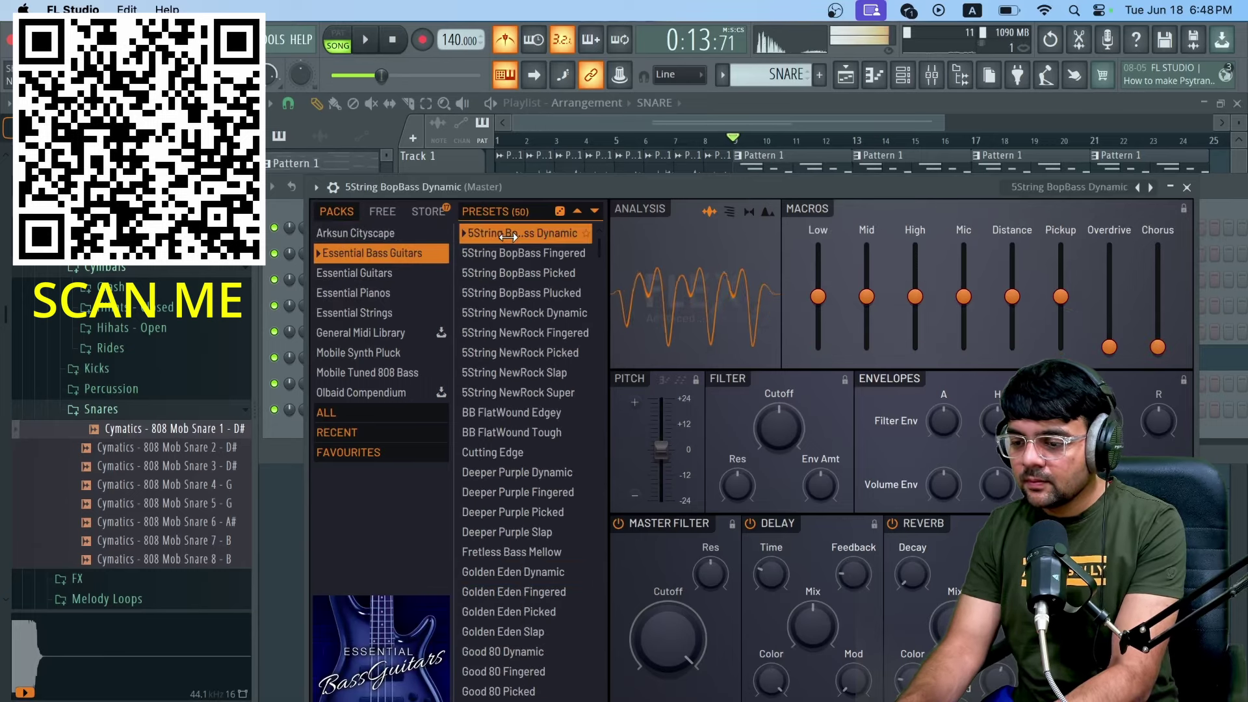
{"action": "left_click", "coordinate": [514, 276]}
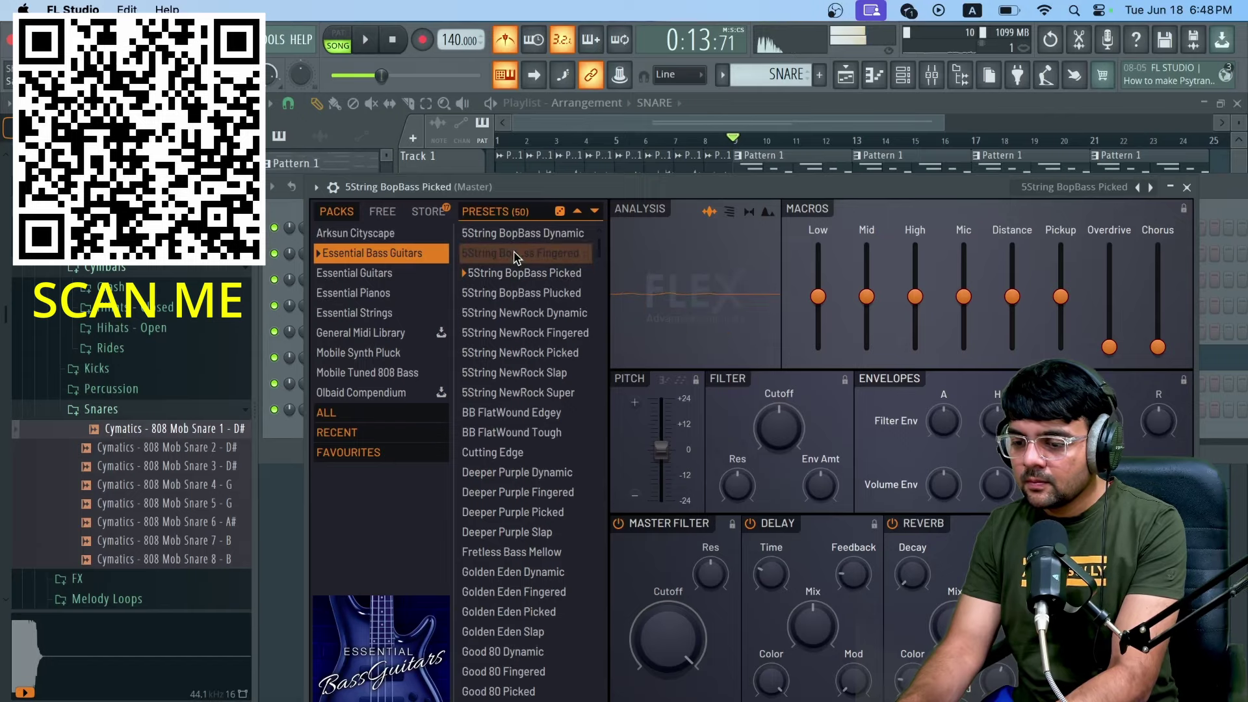
{"action": "left_click", "coordinate": [516, 255]}
{"action": "left_click", "coordinate": [1223, 190]}
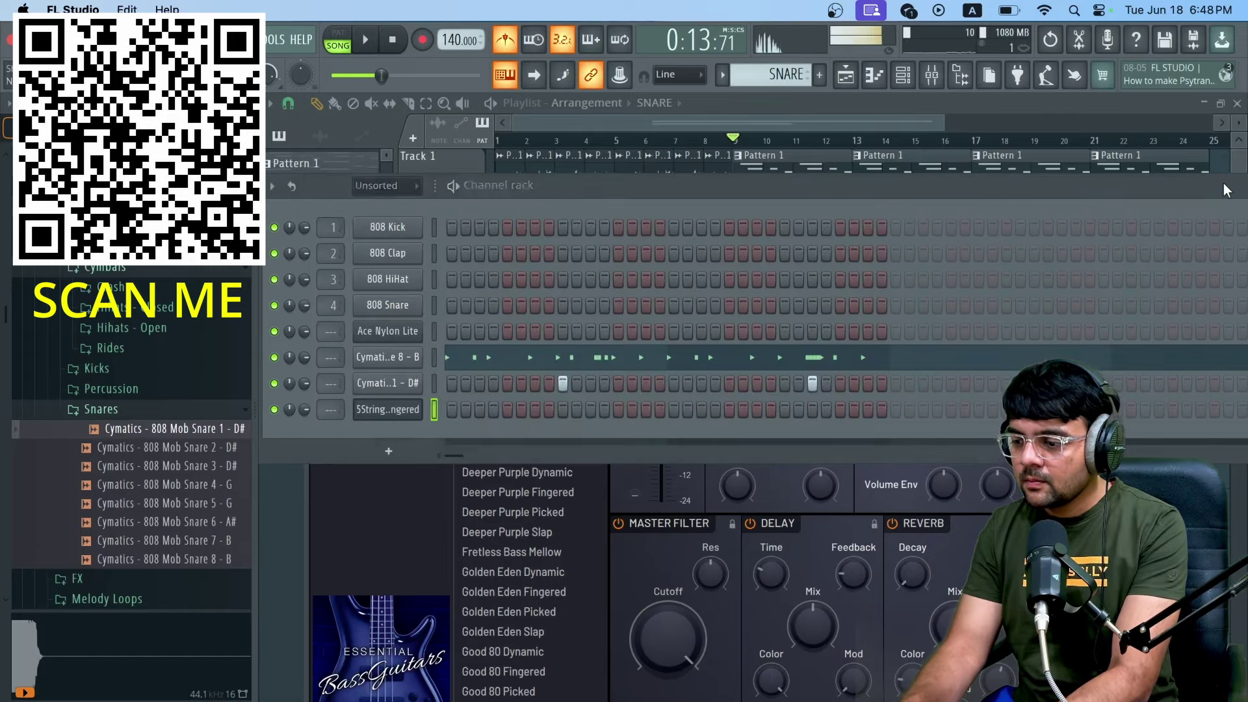
Step: Switch to Pattern 1 and open the piano roll of the 5String BopBass Fingered channel
{"action": "left_click", "coordinate": [724, 74]}
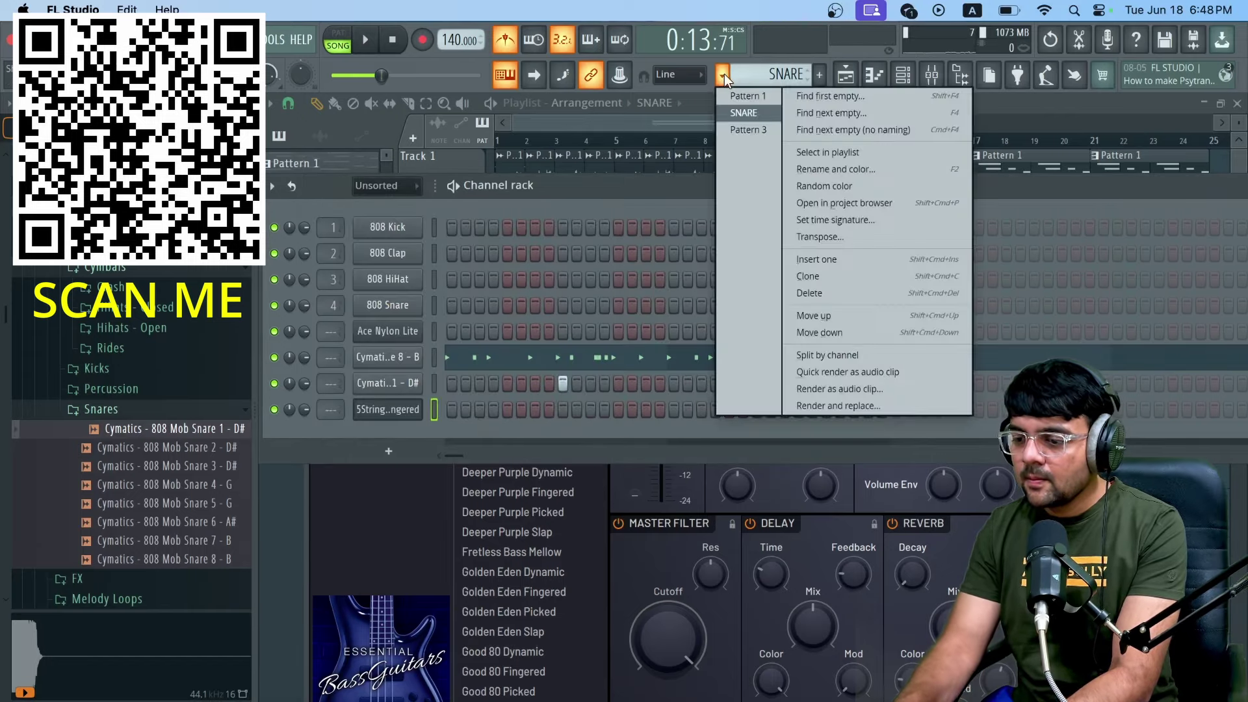
{"action": "left_click", "coordinate": [743, 130]}
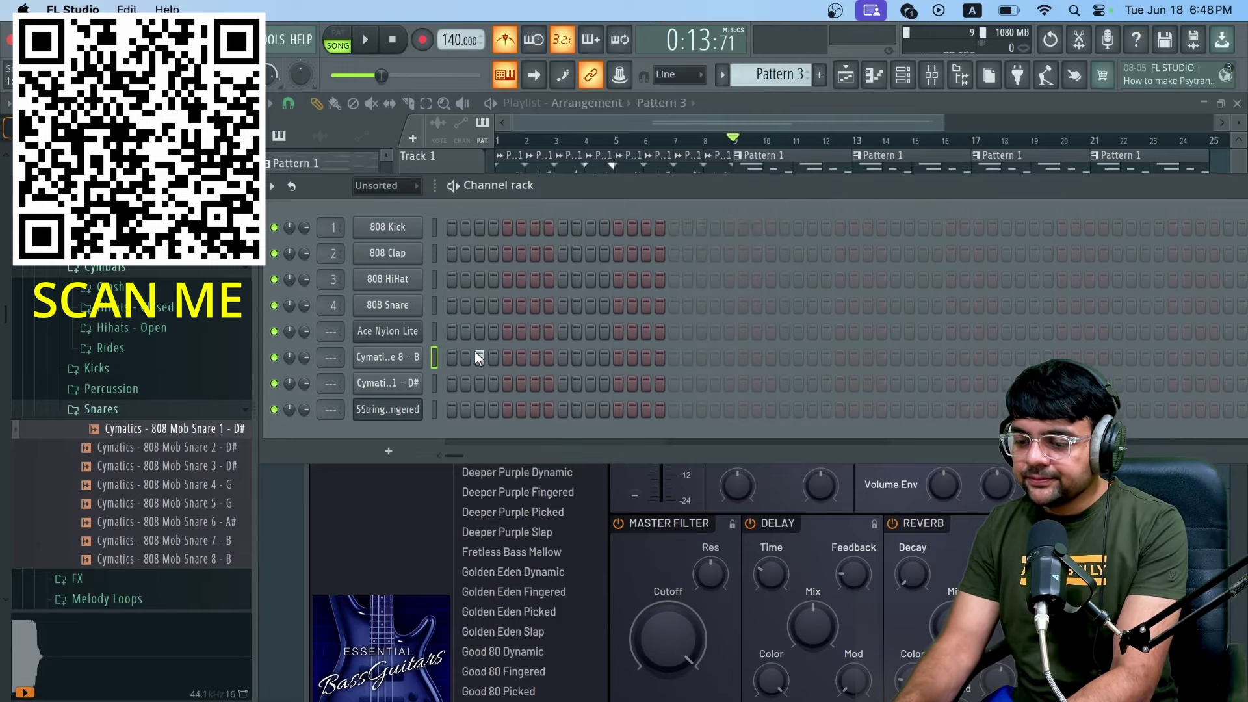
{"action": "left_click", "coordinate": [722, 75]}
{"action": "left_click", "coordinate": [728, 106]}
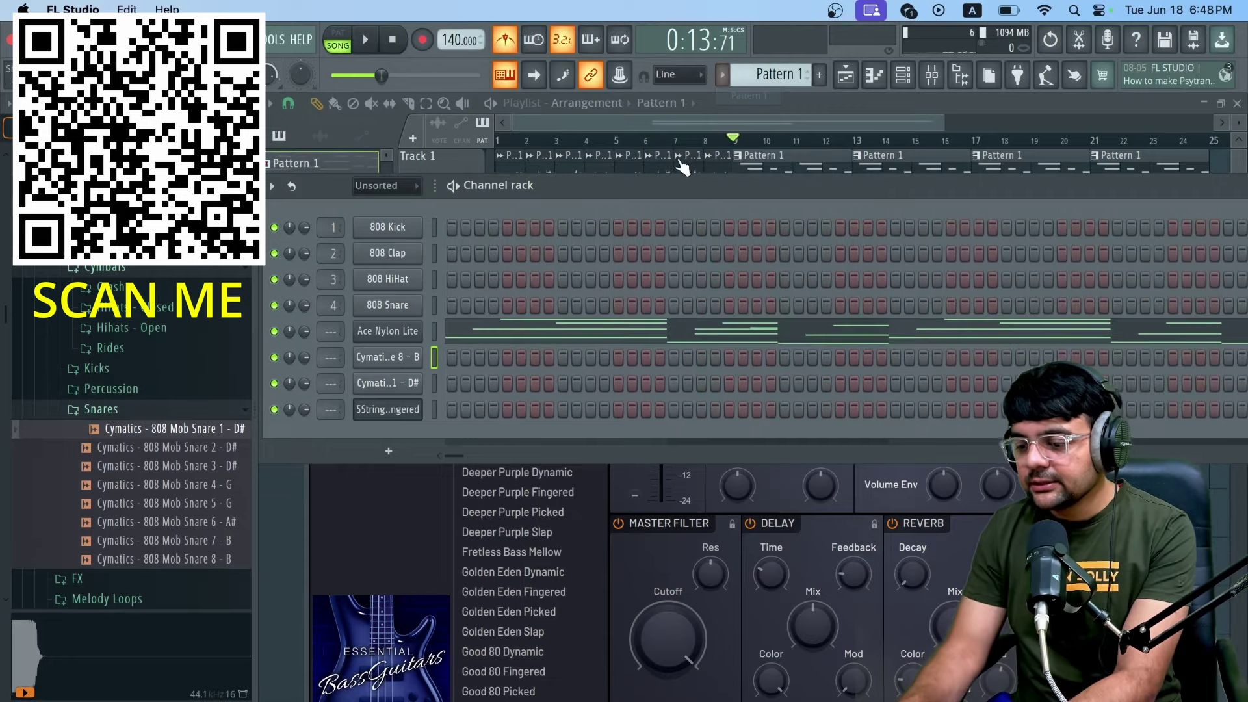
{"action": "right_click", "coordinate": [396, 421]}
{"action": "left_click", "coordinate": [435, 410]}
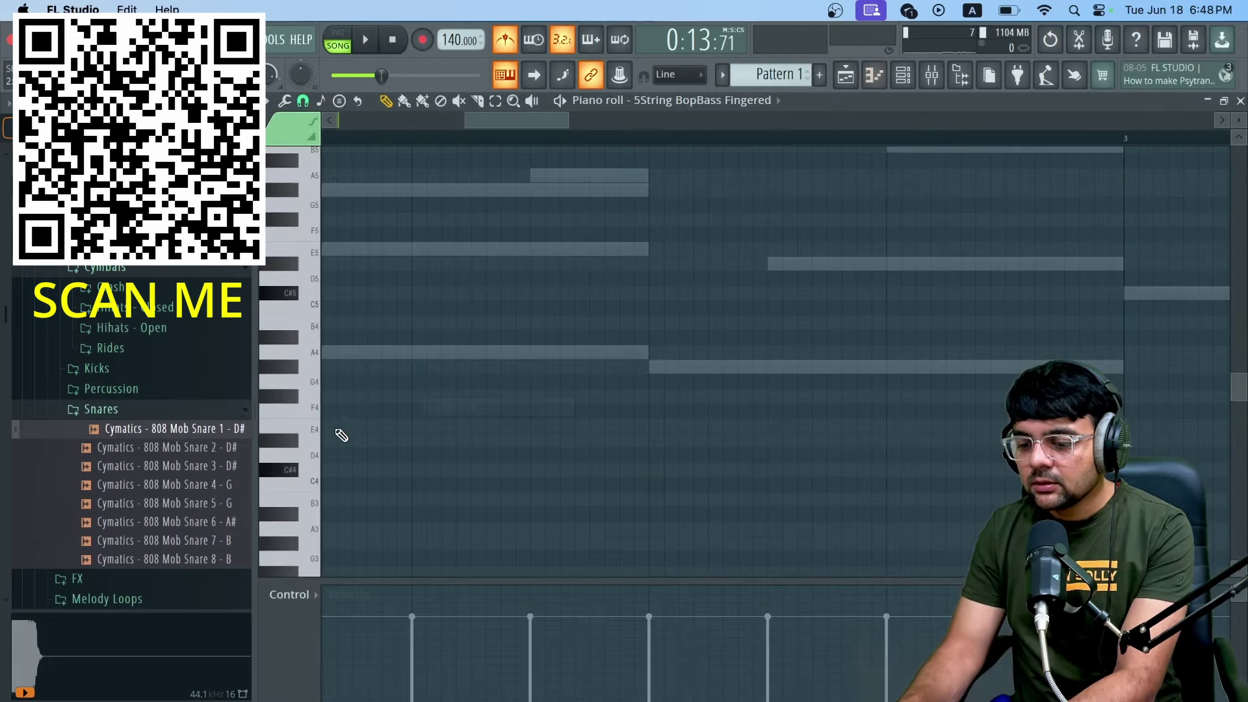
Step: Draw a C#5 bass note at the start of bar 1 and extend it to fill the bar
{"action": "left_click_drag", "start_coordinate": [338, 435], "coordinate": [174, 388]}
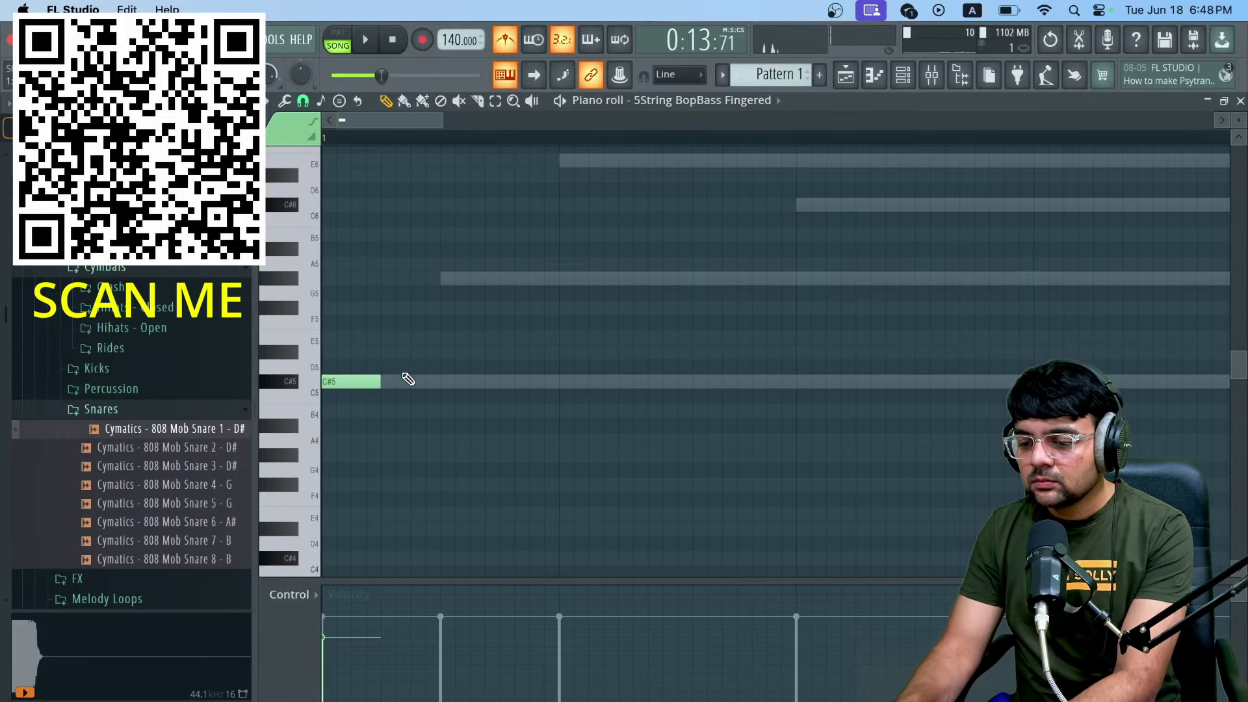
{"action": "left_click_drag", "start_coordinate": [374, 382], "coordinate": [861, 388]}
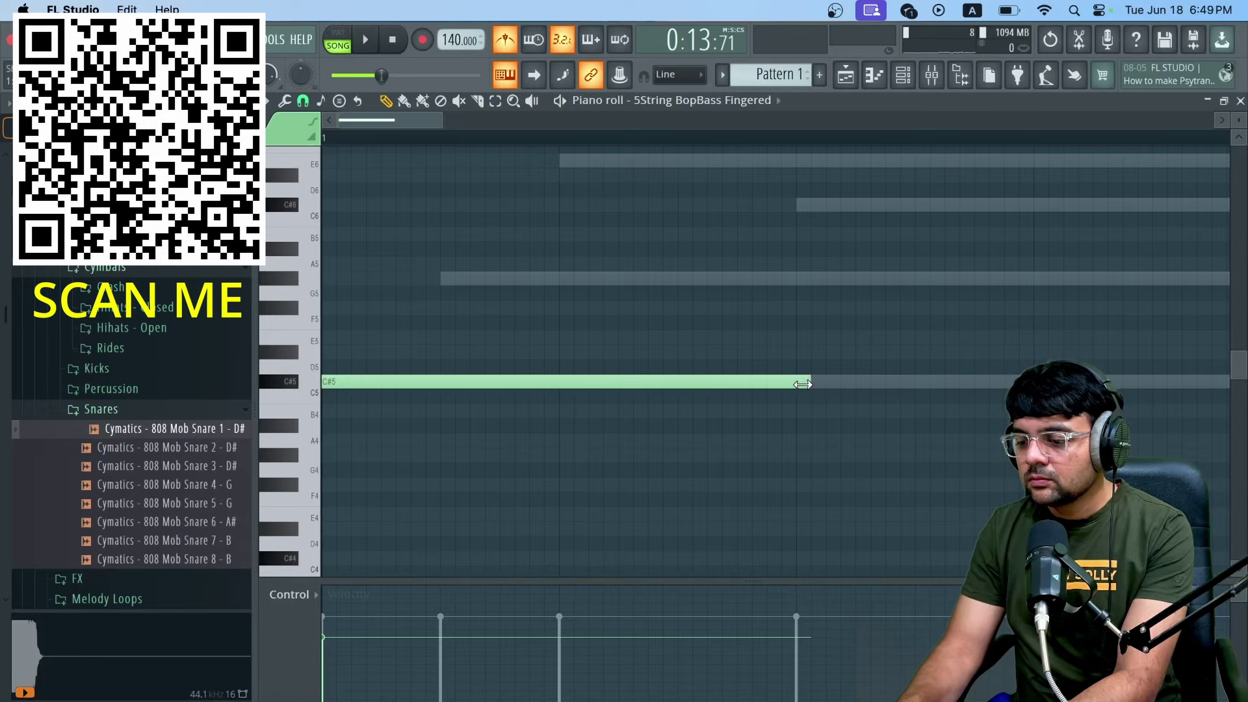
{"action": "key", "text": "space"}
{"action": "scroll", "coordinate": [806, 390], "scroll_direction": "down", "scroll_amount": 2}
{"action": "key", "text": "space"}
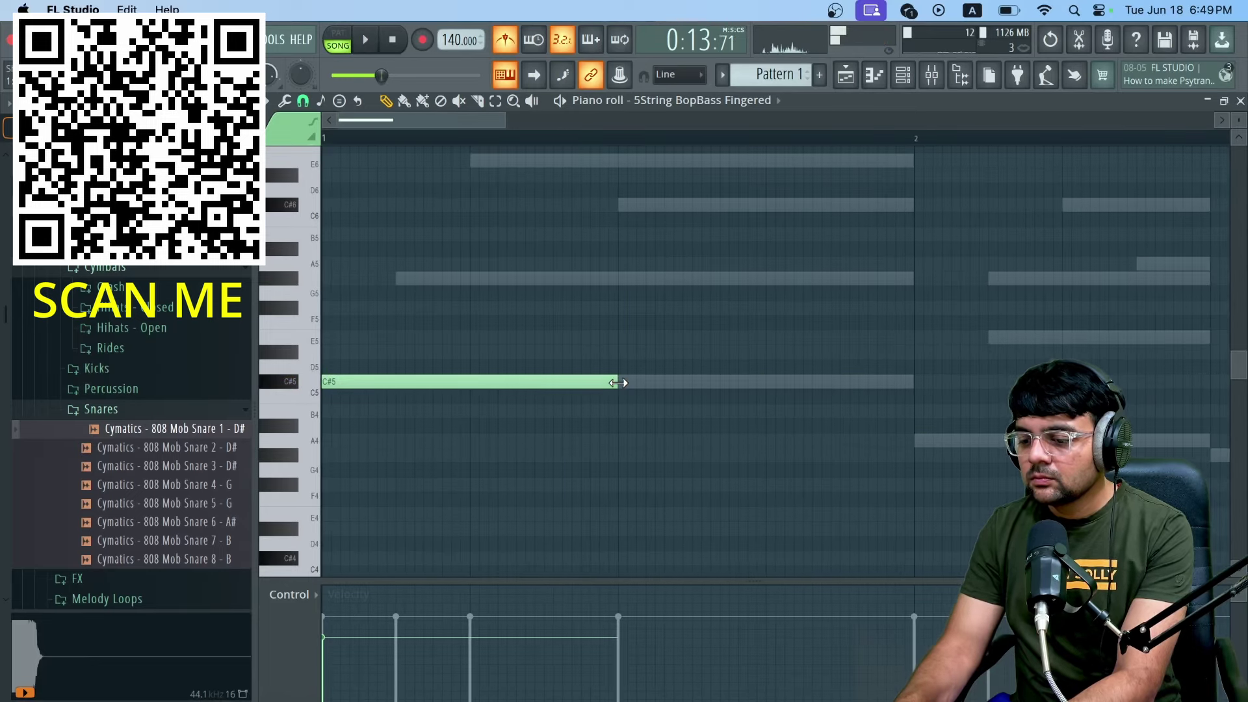
{"action": "left_click_drag", "start_coordinate": [618, 383], "coordinate": [893, 386]}
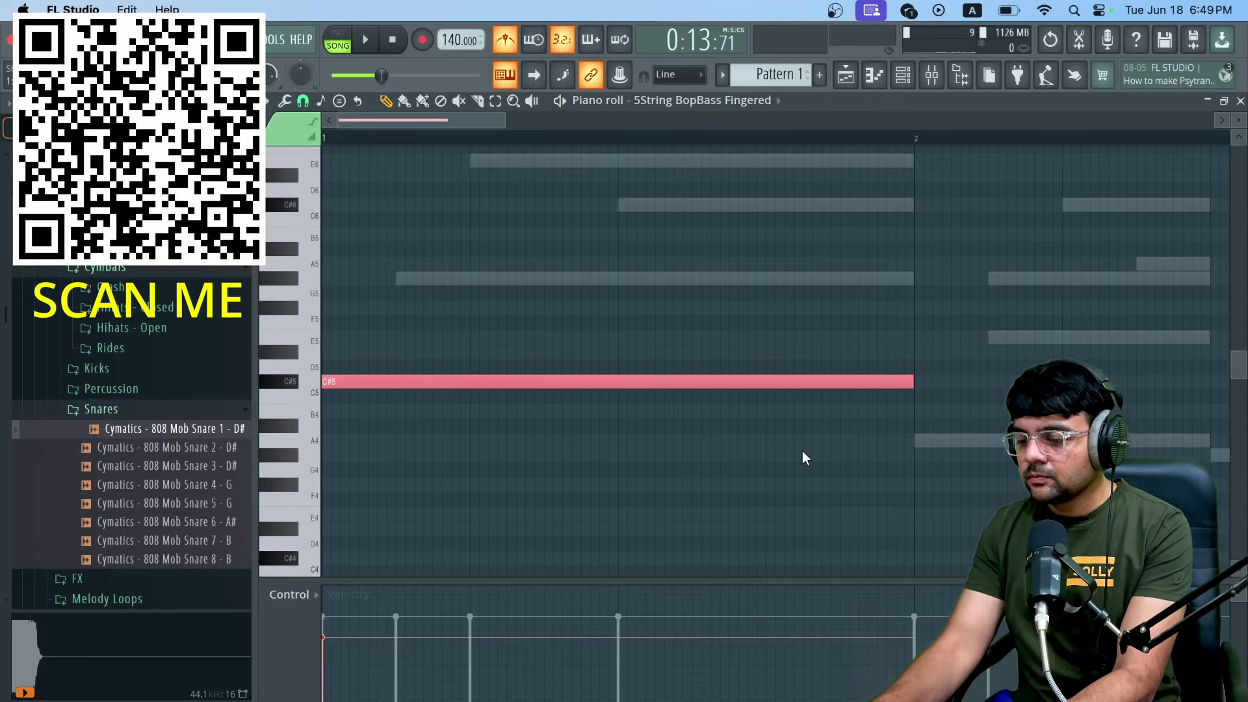
Step: Add an A4 note on the first half of bar 2 and a G#4 note on its second half
{"action": "left_click", "coordinate": [928, 438]}
{"action": "scroll", "coordinate": [928, 439], "scroll_direction": "down", "scroll_amount": 5}
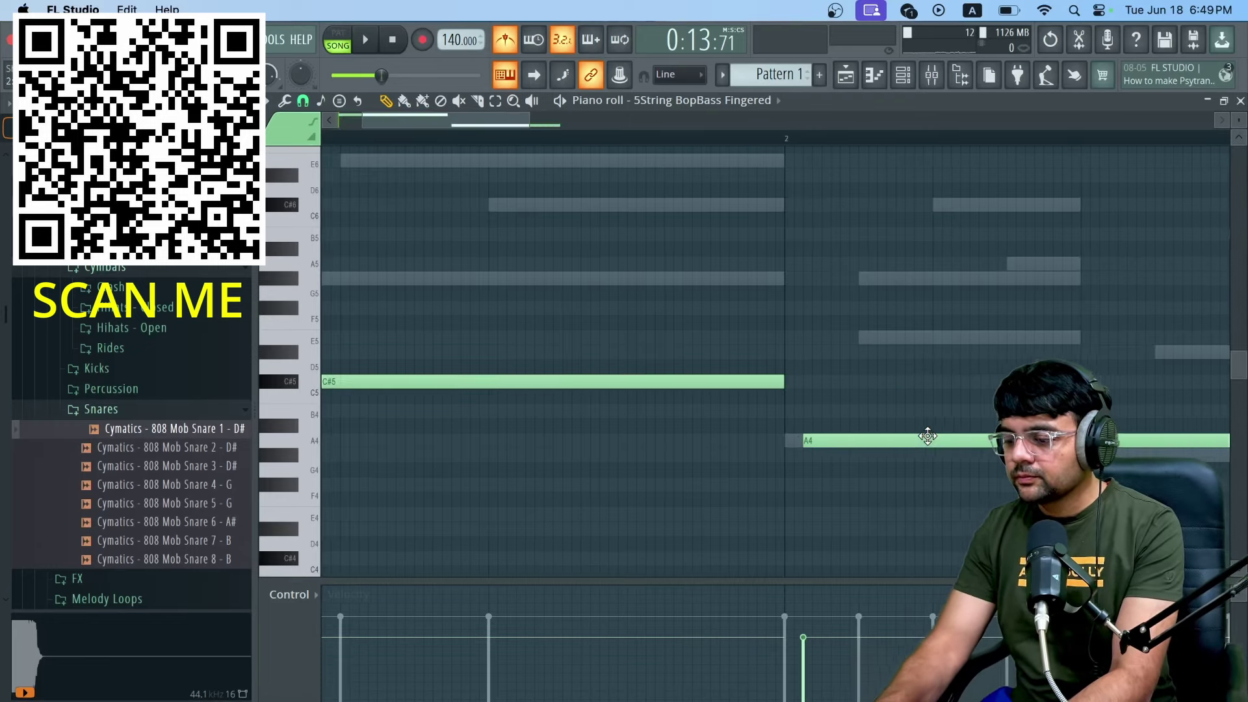
{"action": "left_click_drag", "start_coordinate": [922, 439], "coordinate": [806, 442]}
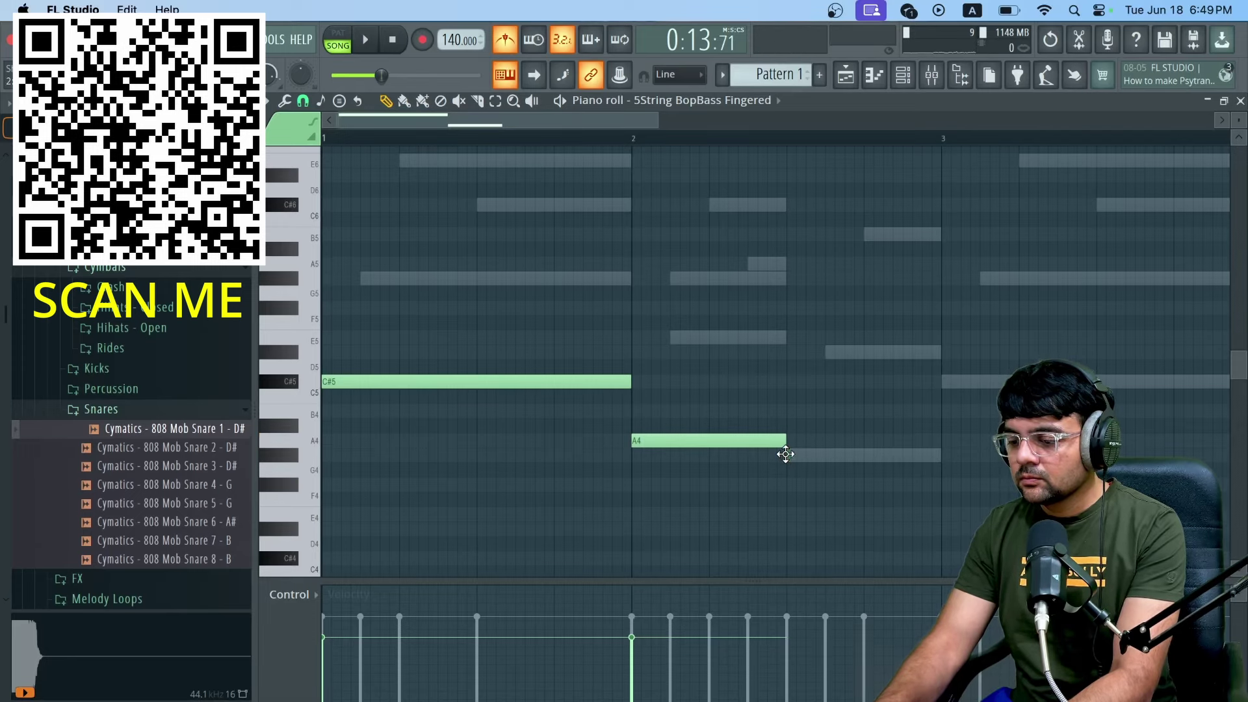
{"action": "left_click", "coordinate": [792, 460]}
Step: Transpose the three bass notes down one octave and play them with the arrangement
{"action": "left_click_drag", "start_coordinate": [940, 271], "coordinate": [348, 525]}
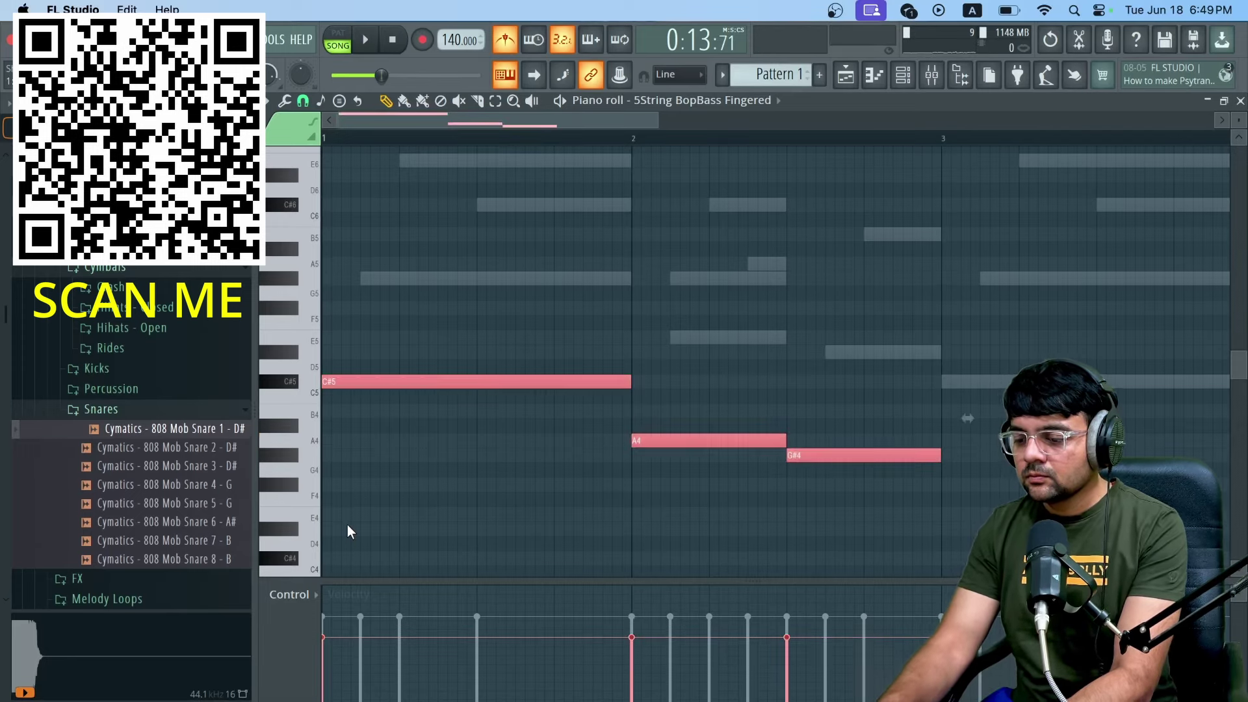
{"action": "key", "text": "ctrl+Down"}
{"action": "key", "text": "space"}
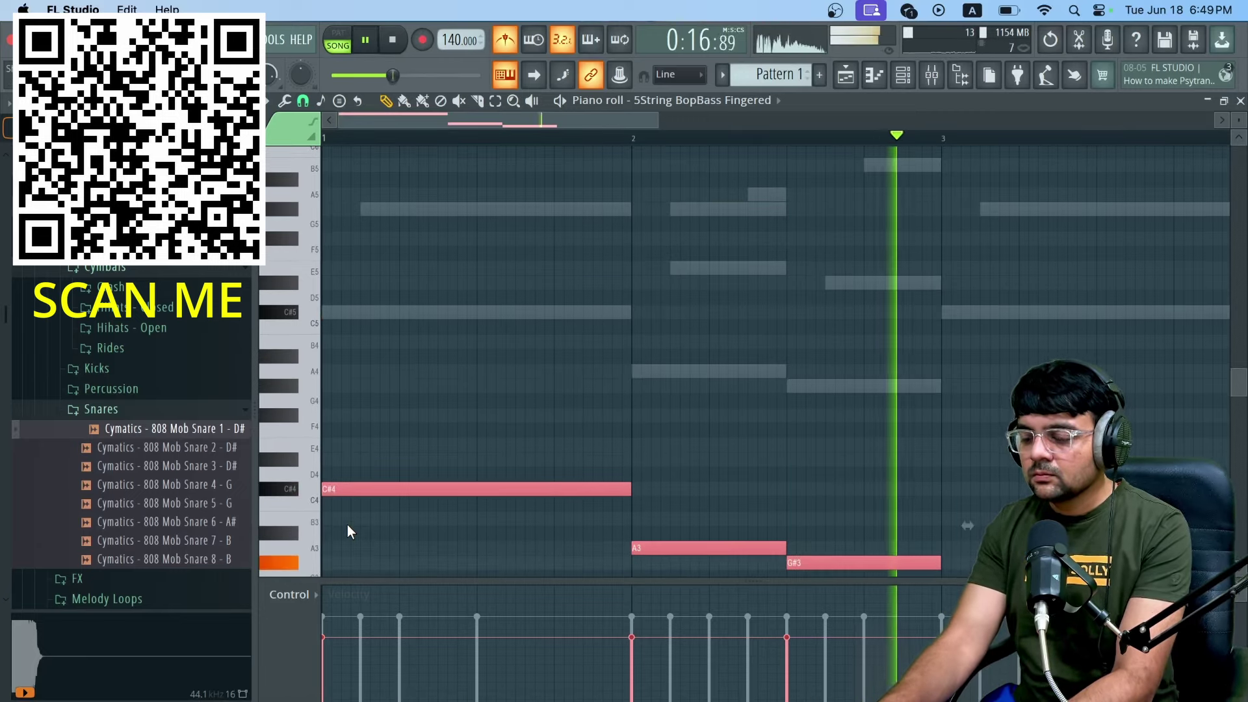
{"action": "key", "text": "space"}
Step: Duplicate the three-note bass line to start at bar 3 and shorten bar 1's C#4 note to three beats
{"action": "left_click", "coordinate": [390, 496]}
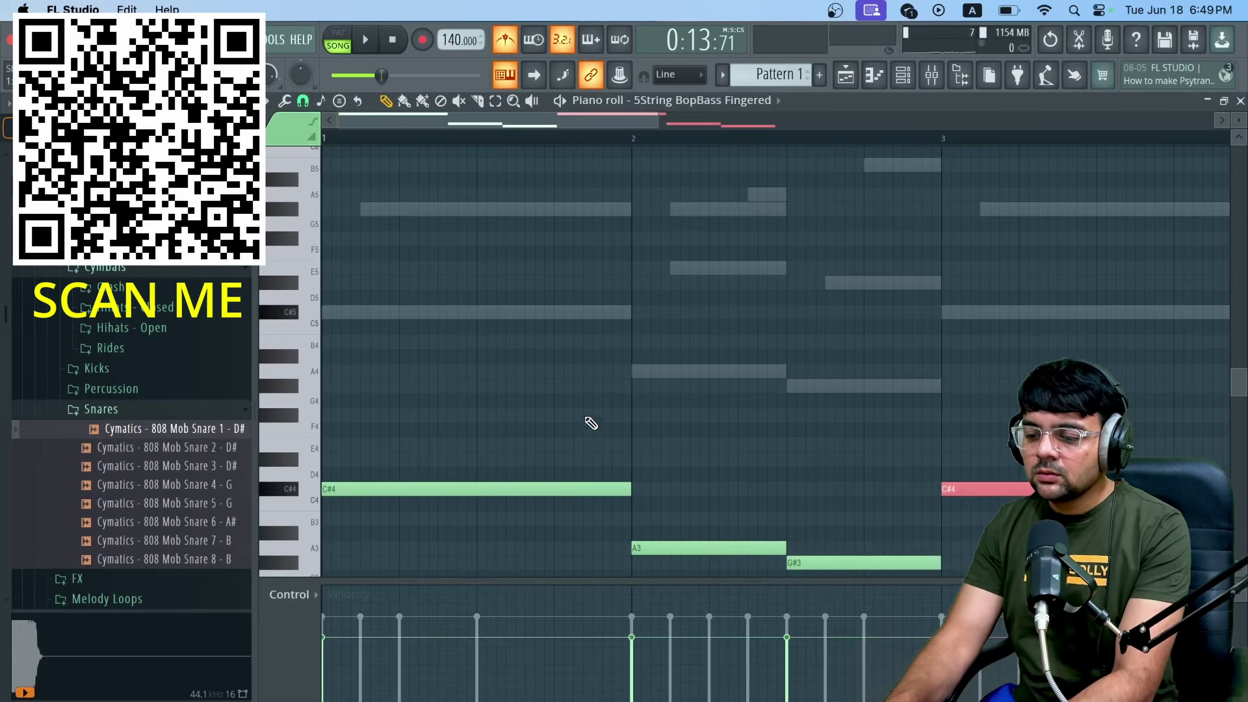
{"action": "key", "text": "space"}
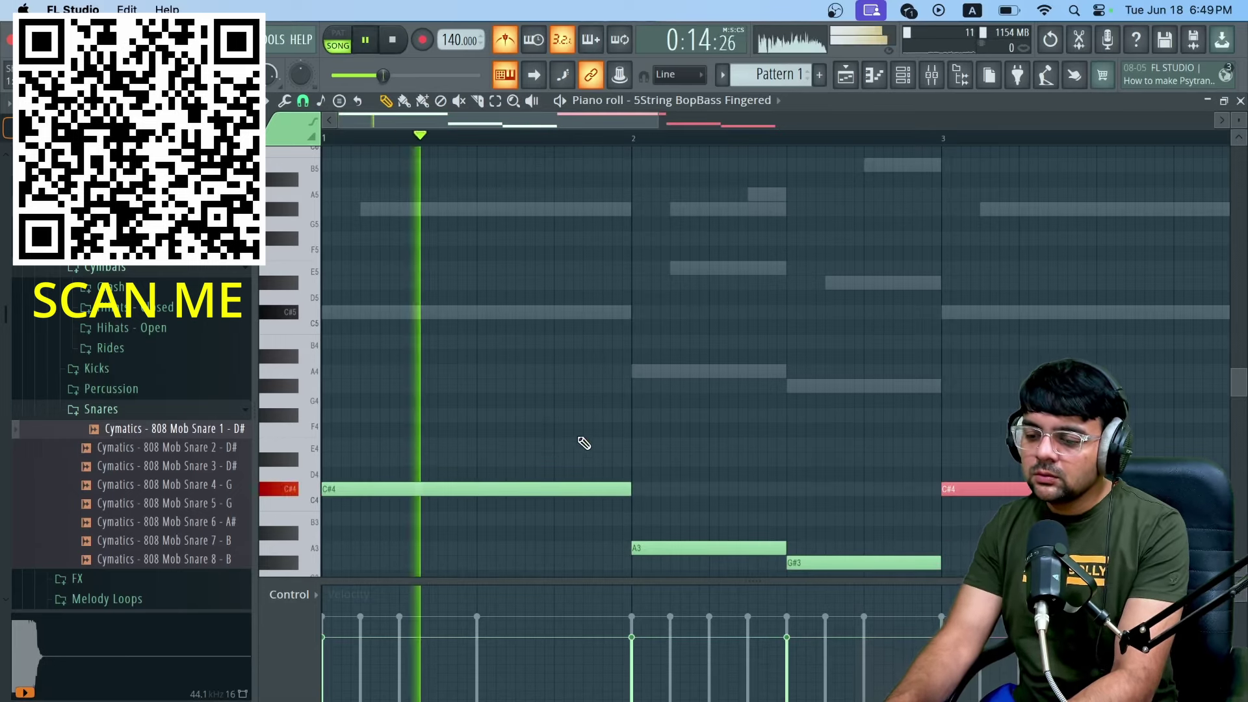
{"action": "key", "text": "space"}
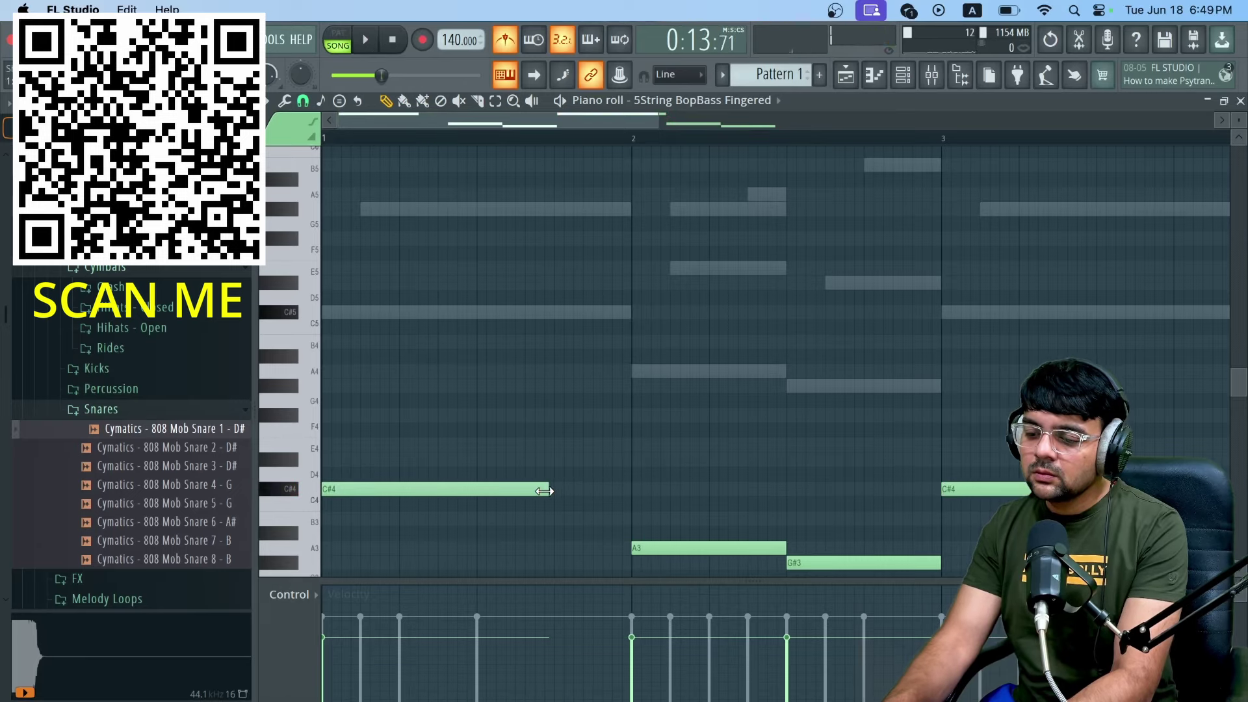
Step: Add half-beat G#5 and C#5 notes on bar 1's last beat, lower both by an octave, and play the result
{"action": "left_click", "coordinate": [560, 211]}
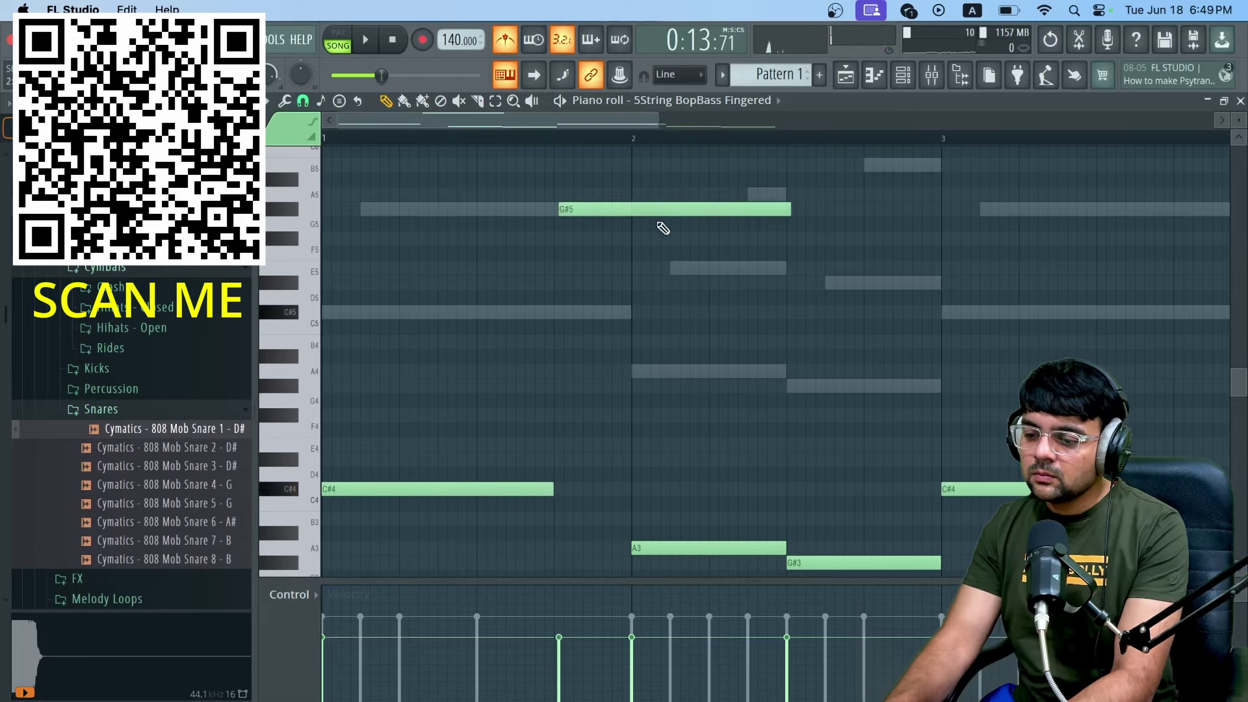
{"action": "left_click_drag", "start_coordinate": [782, 214], "coordinate": [600, 212]}
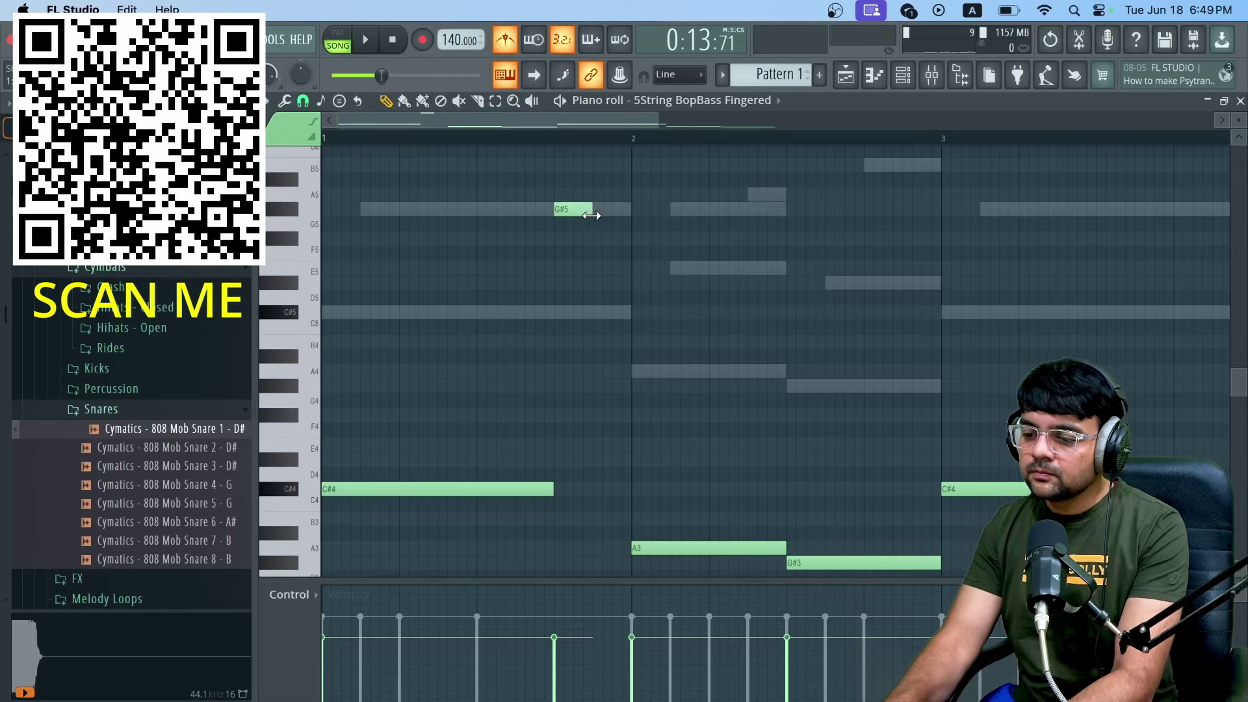
{"action": "left_click", "coordinate": [599, 313]}
{"action": "left_click_drag", "start_coordinate": [557, 203], "coordinate": [639, 362]}
{"action": "key", "text": "ctrl+Down"}
{"action": "key", "text": "space"}
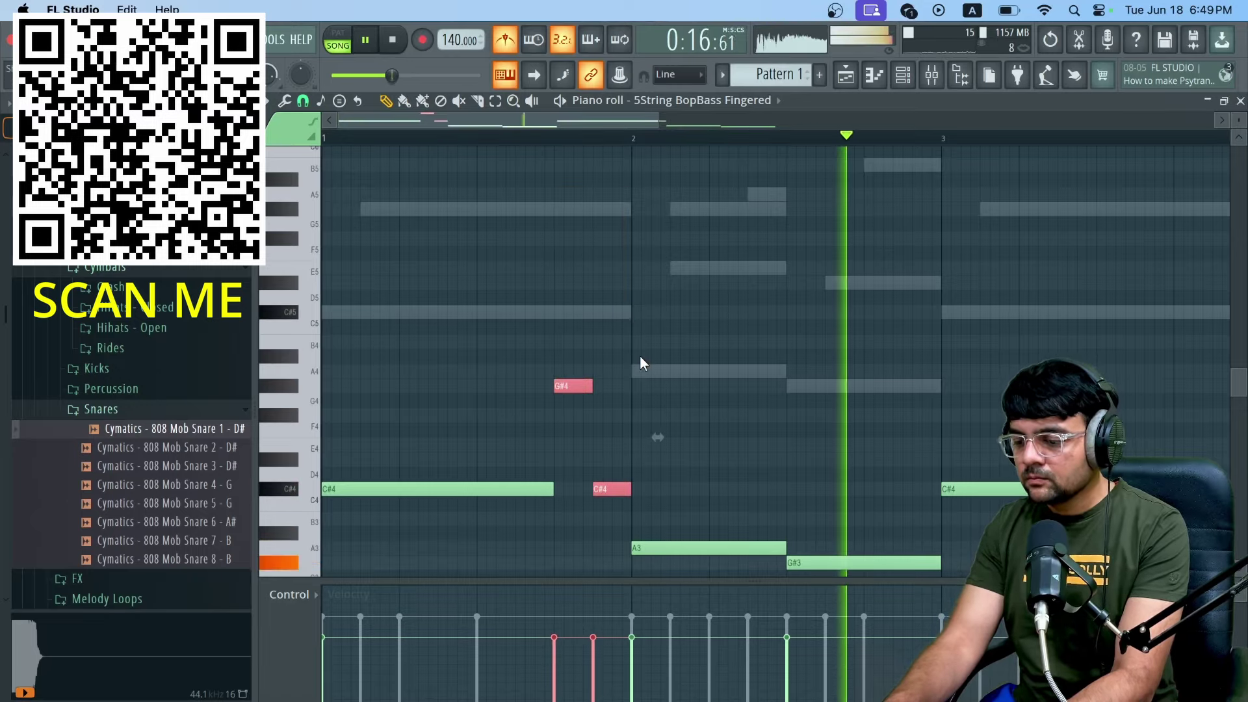
Step: Shorten bar 3's C#4 note to three beats and play back the bass line
{"action": "scroll", "coordinate": [640, 362], "scroll_direction": "right", "scroll_amount": 5}
{"action": "scroll", "coordinate": [639, 363], "scroll_direction": "down", "scroll_amount": 2}
{"action": "key", "text": "space"}
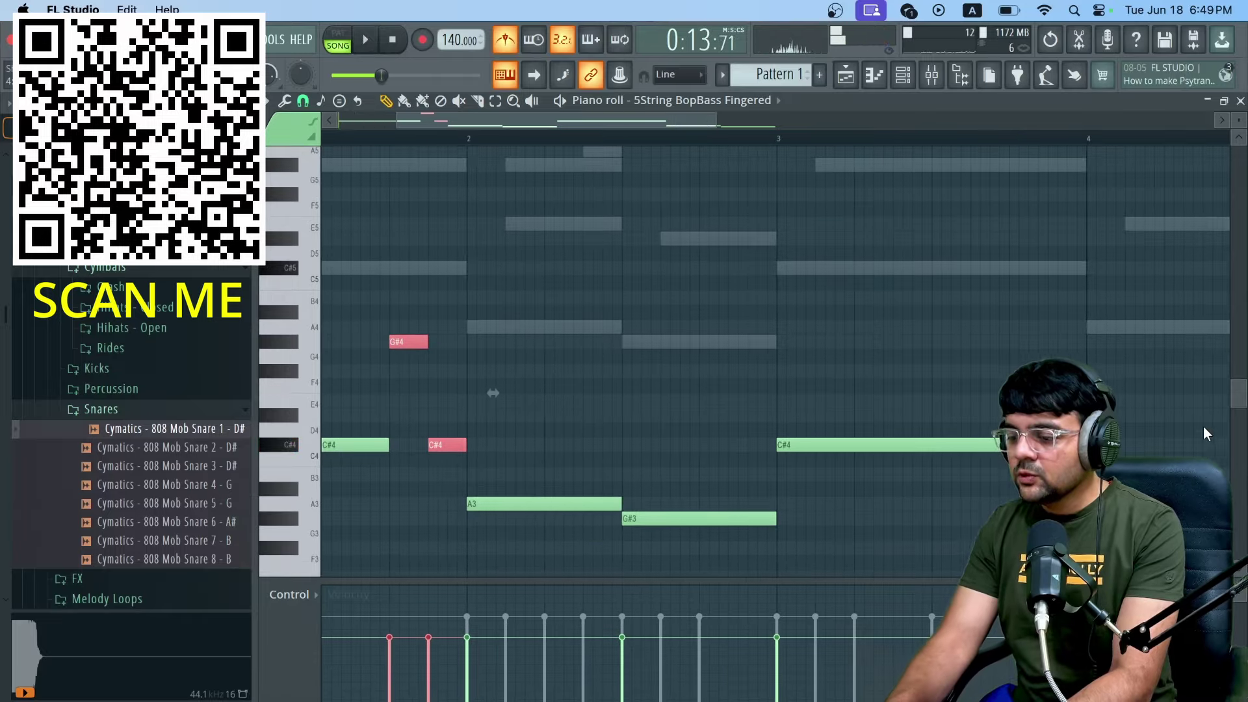
{"action": "key", "text": "ctrl+d"}
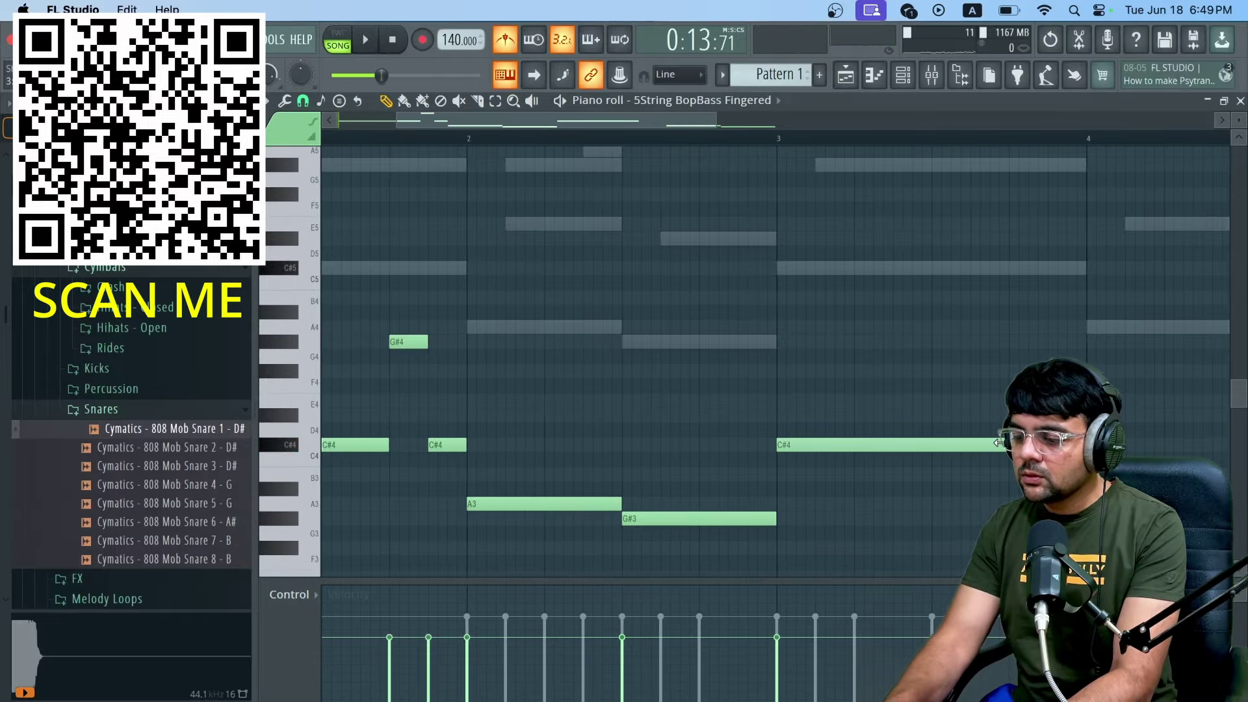
{"action": "scroll", "coordinate": [997, 442], "scroll_direction": "down", "scroll_amount": 2}
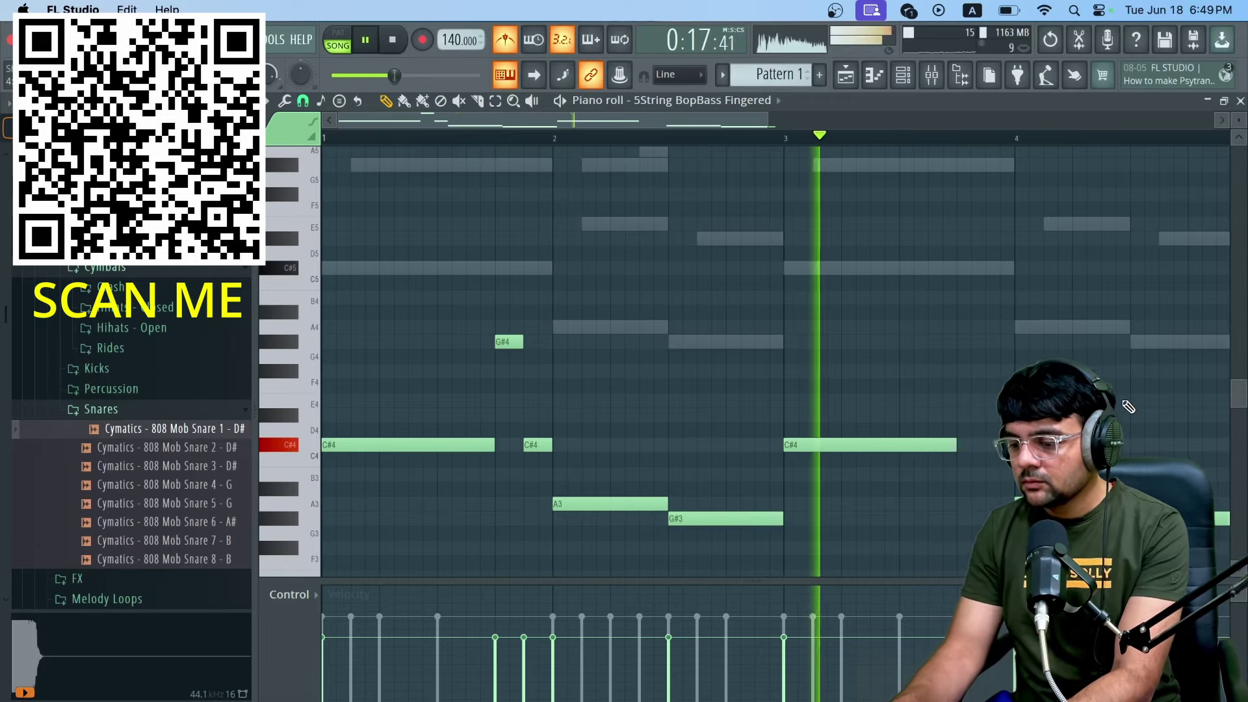
{"action": "key", "text": "space"}
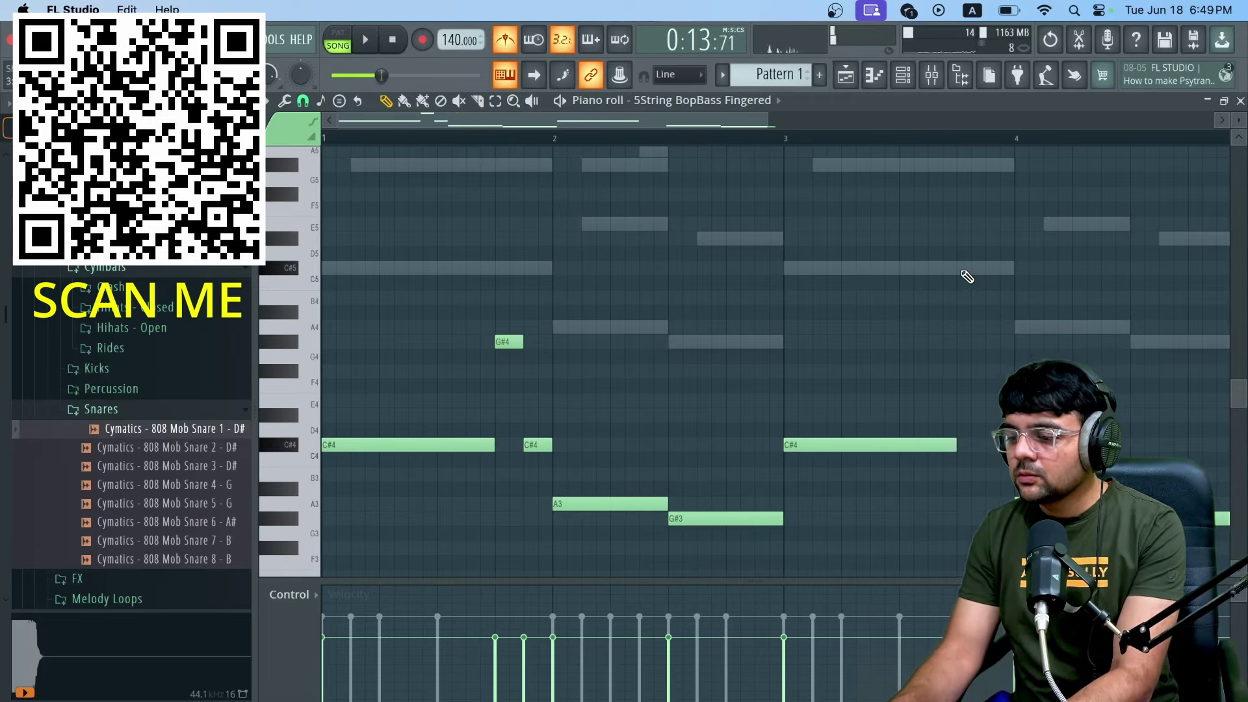
Step: Add short descending G#5, F#5 and E5 notes on bar 3's last beat, align them end to end, and play the result
{"action": "left_click", "coordinate": [961, 269]}
{"action": "left_click_drag", "start_coordinate": [972, 269], "coordinate": [970, 165]}
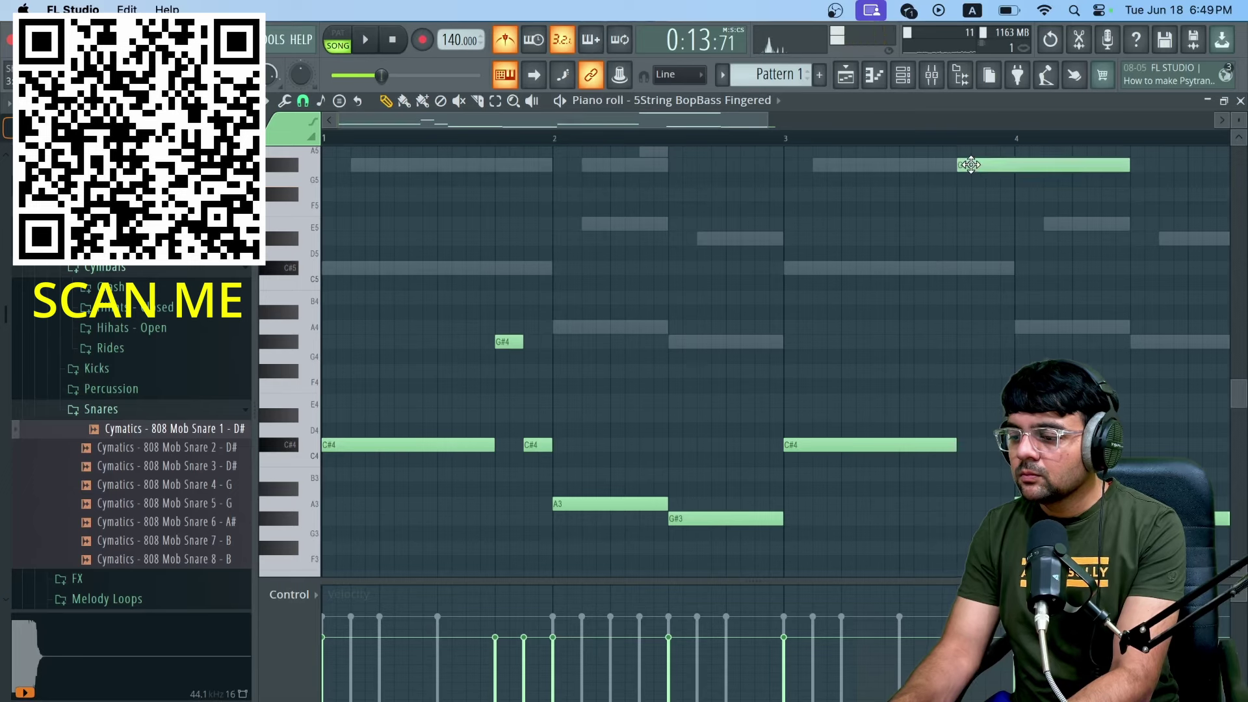
{"action": "left_click_drag", "start_coordinate": [1130, 164], "coordinate": [984, 174]}
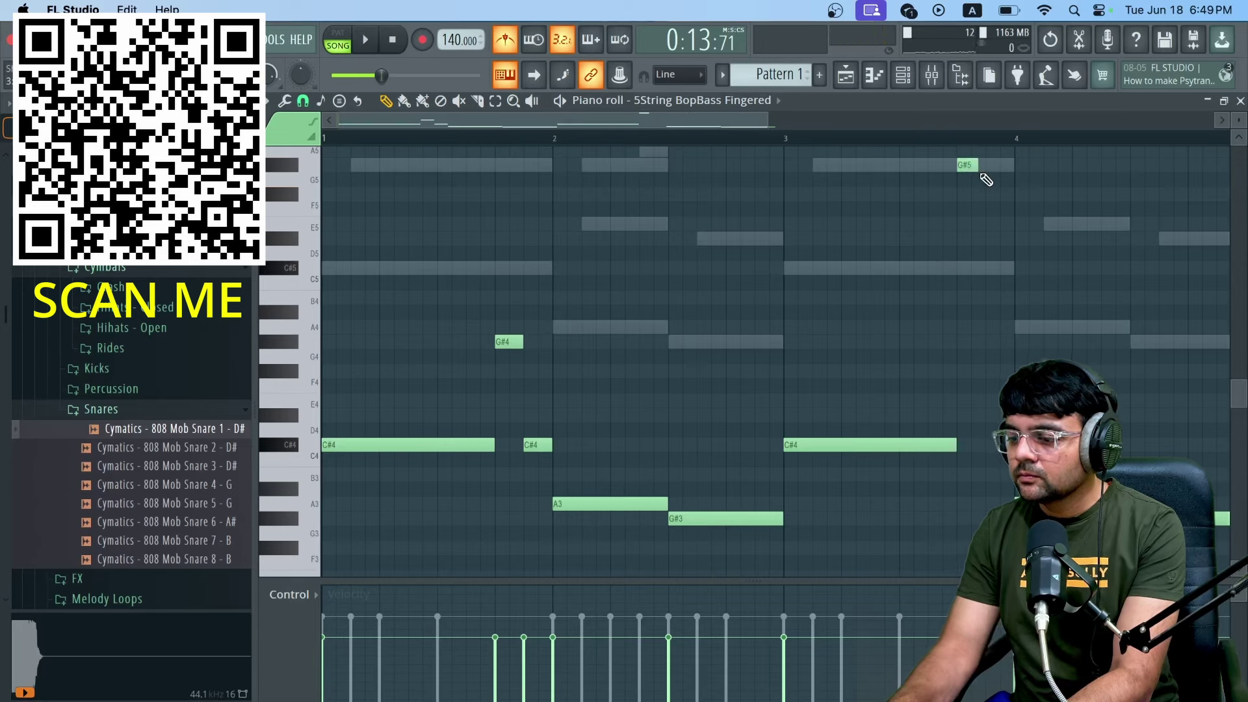
{"action": "left_click_drag", "start_coordinate": [998, 258], "coordinate": [991, 233]}
{"action": "scroll", "coordinate": [995, 232], "scroll_direction": "up", "scroll_amount": 5, "text": "ctrl"}
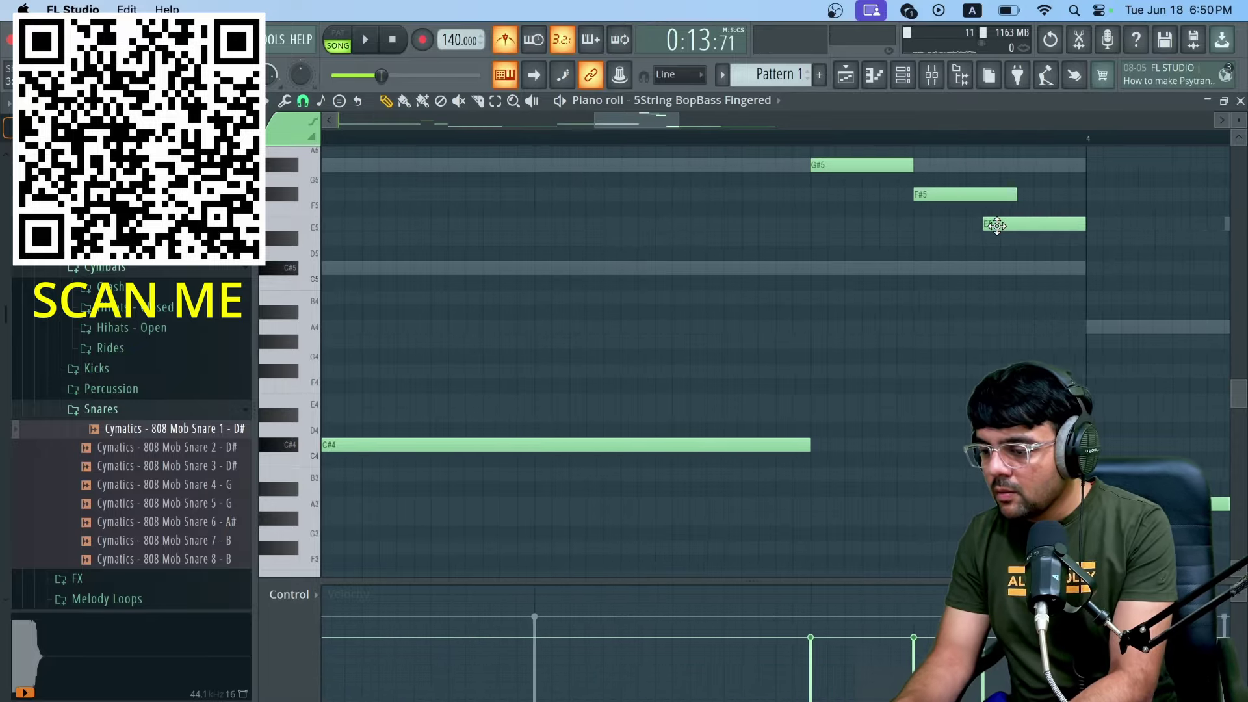
{"action": "scroll", "coordinate": [995, 227], "scroll_direction": "up", "scroll_amount": 3}
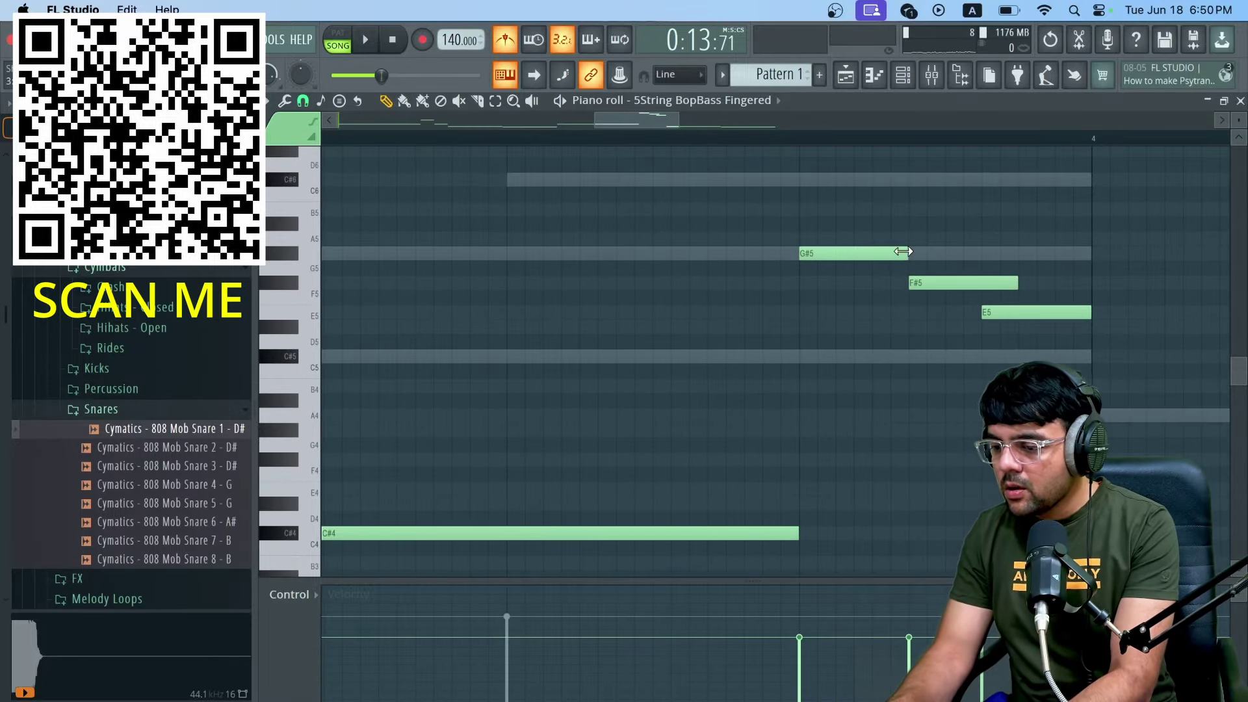
{"action": "left_click_drag", "start_coordinate": [939, 281], "coordinate": [920, 282]}
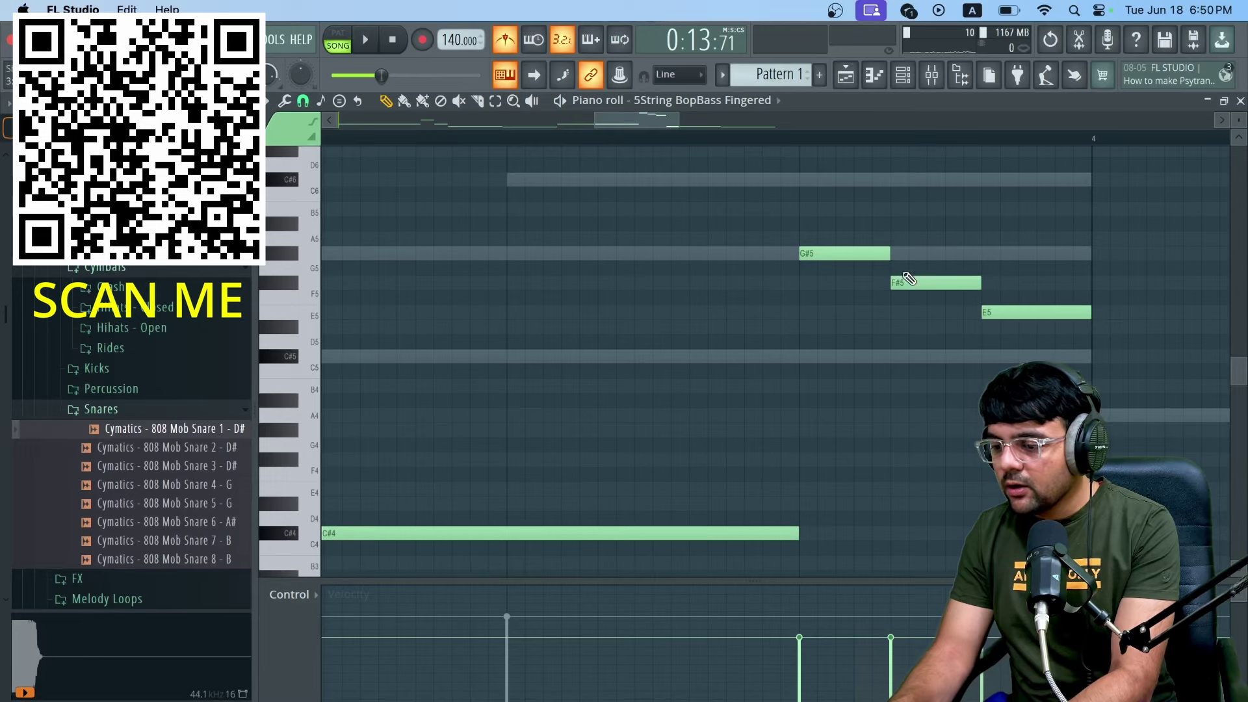
{"action": "key", "text": "space"}
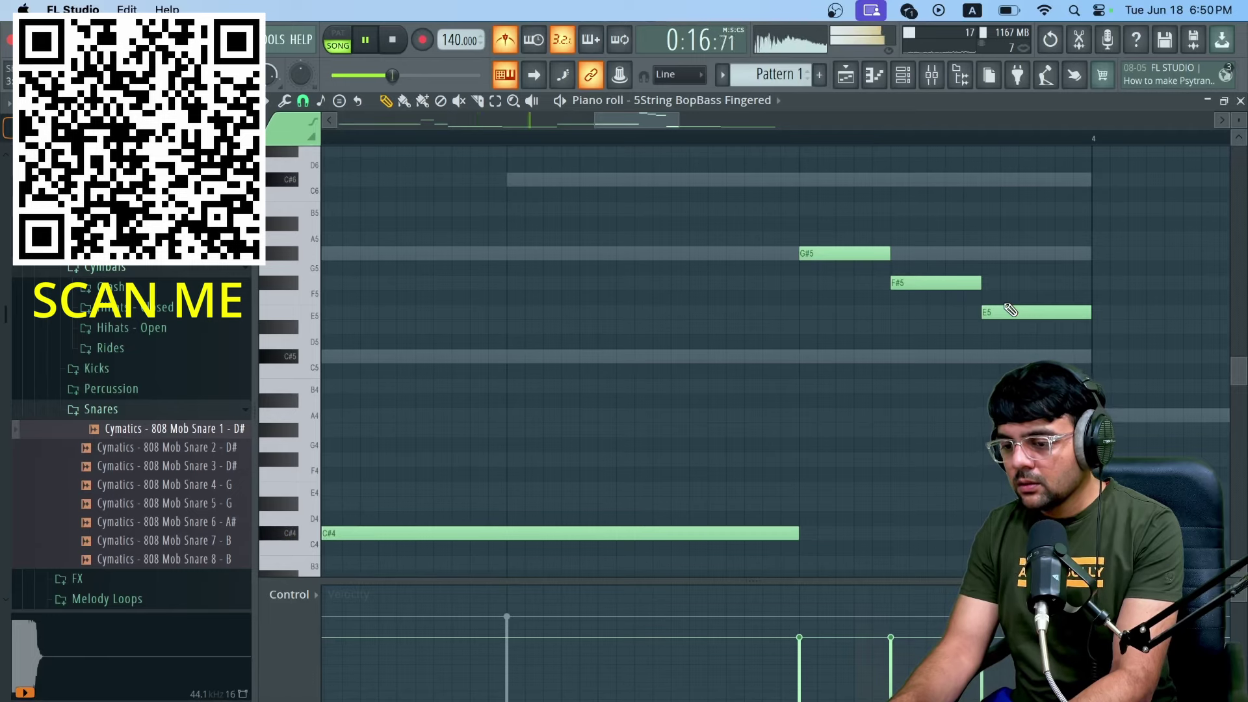
Step: Lengthen bar 3's G#5 to half a beat with F#5 following it, move E5 to A4 at bar 4, and play the result
{"action": "key", "text": "space"}
{"action": "left_click_drag", "start_coordinate": [890, 254], "coordinate": [1048, 283]}
{"action": "key", "text": "space"}
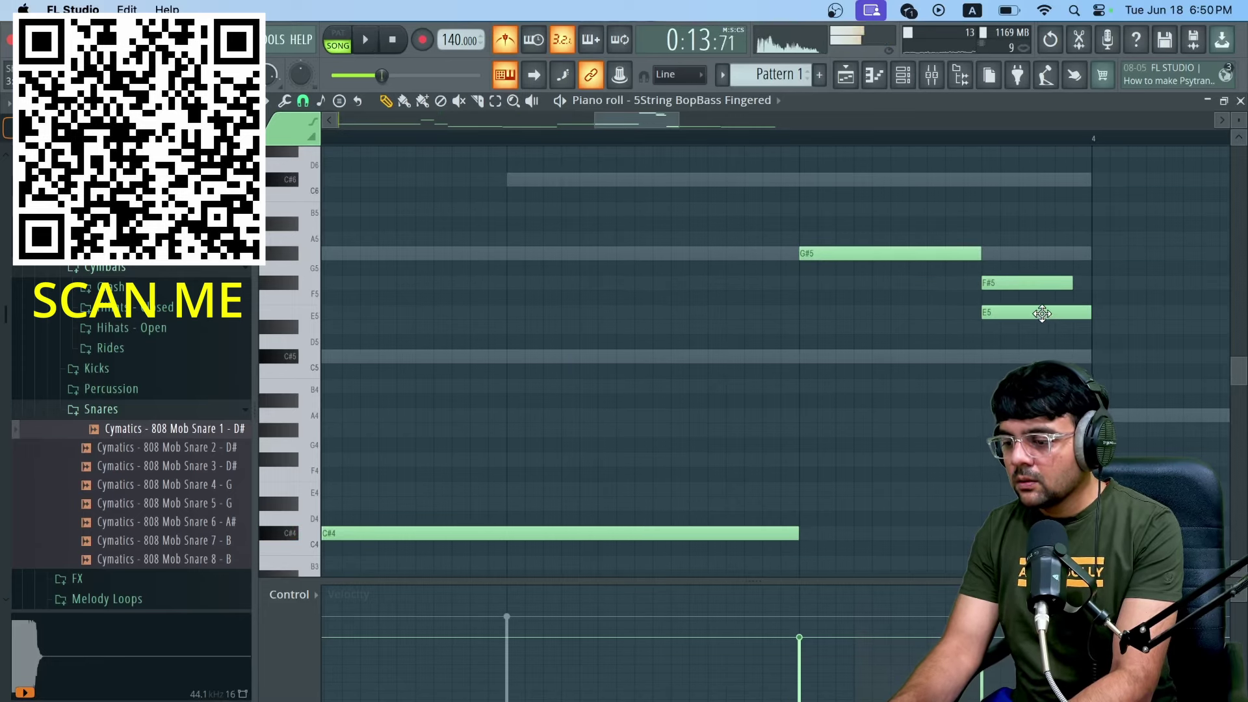
{"action": "left_click_drag", "start_coordinate": [1124, 312], "coordinate": [1143, 414]}
{"action": "key", "text": "space"}
{"action": "scroll", "coordinate": [906, 284], "scroll_direction": "down", "scroll_amount": 4}
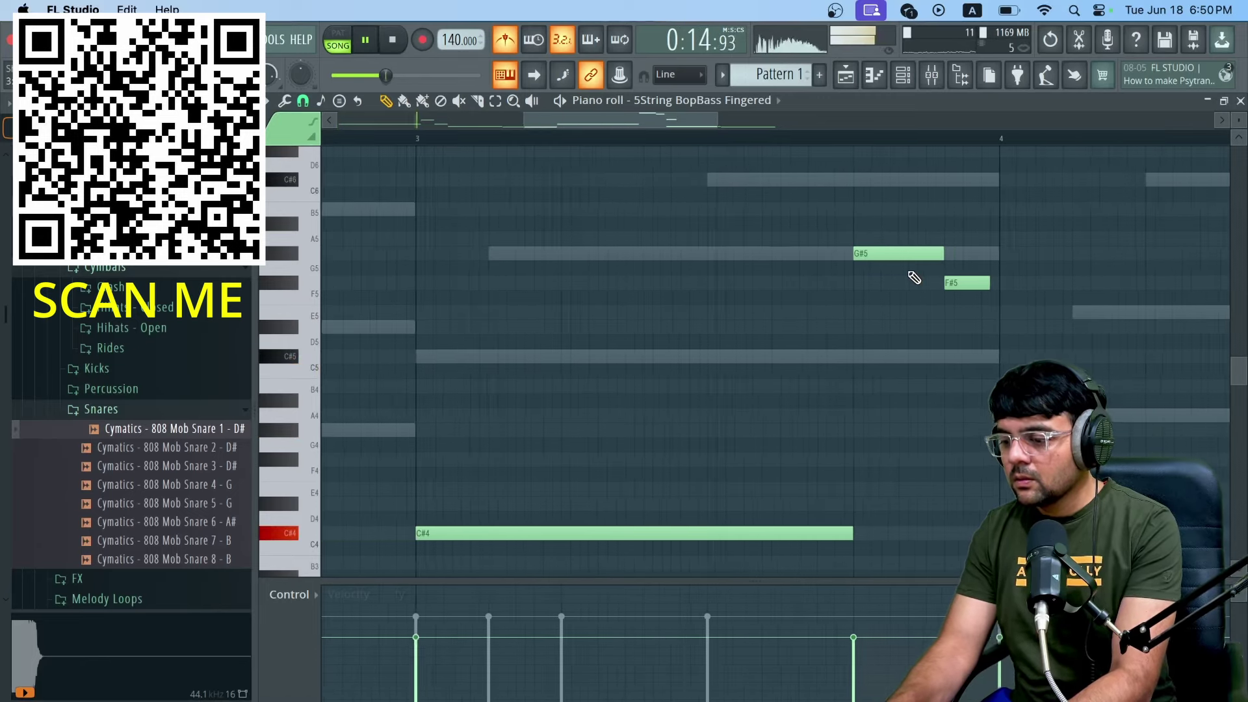
{"action": "scroll", "coordinate": [906, 284], "scroll_direction": "up", "scroll_amount": 2}
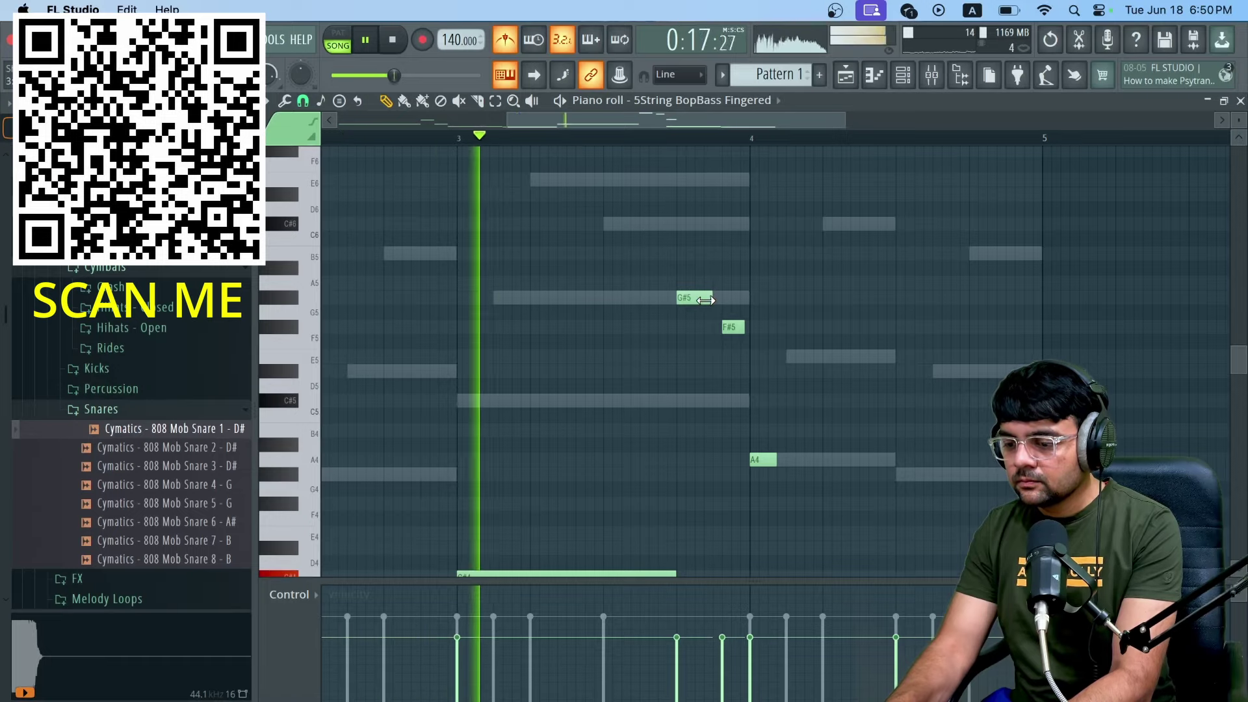
Step: Delete the short A4 bass note at bar 4 and fit F#5 directly after G#5 as a half-beat note
{"action": "scroll", "coordinate": [704, 300], "scroll_direction": "up", "scroll_amount": 4}
{"action": "right_click", "coordinate": [934, 463]}
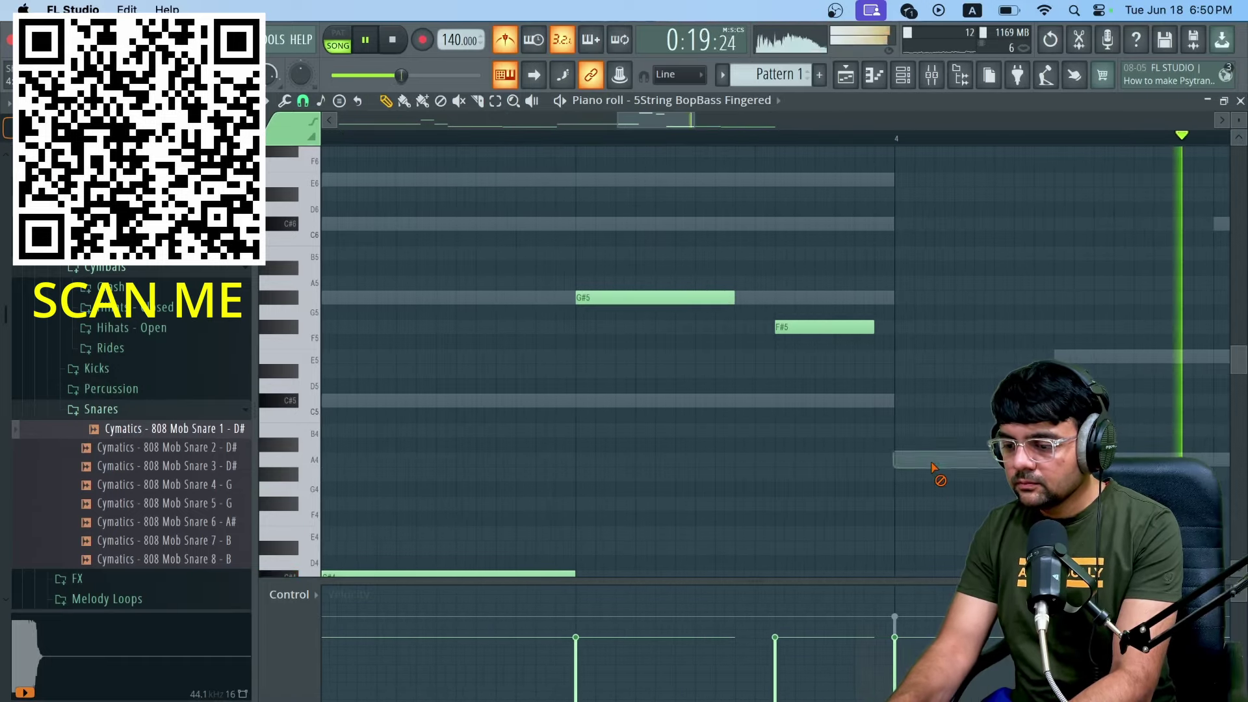
{"action": "key", "text": "space"}
{"action": "left_click_drag", "start_coordinate": [785, 327], "coordinate": [752, 327]}
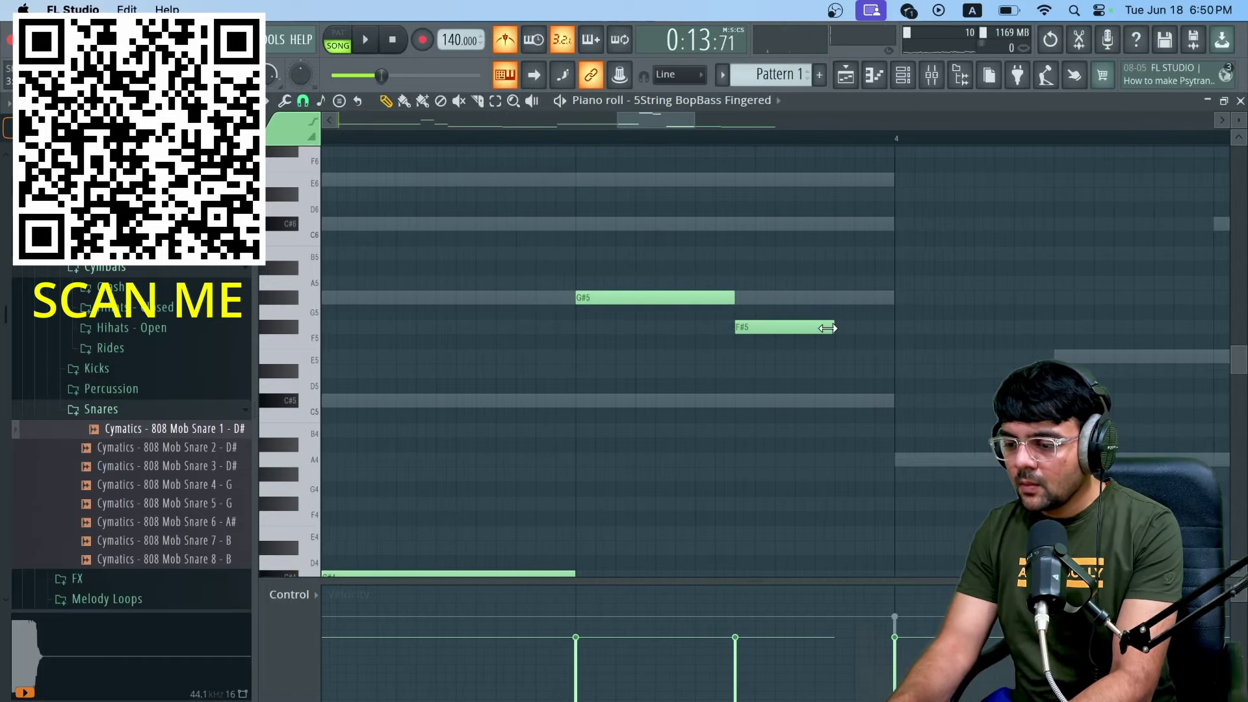
{"action": "mouse_move", "coordinate": [875, 329]}
{"action": "left_mouse_down"}
{"action": "mouse_move", "coordinate": [686, 327]}
{"action": "mouse_move", "coordinate": [862, 321]}
{"action": "left_mouse_up"}
Step: Lower bar 3's G#5 and F#5 notes by an octave and play back the bass line
{"action": "left_click_drag", "start_coordinate": [663, 248], "coordinate": [805, 368]}
{"action": "key", "text": "ctrl+Down"}
{"action": "key", "text": "space"}
{"action": "scroll", "coordinate": [758, 397], "scroll_direction": "down", "scroll_amount": 3}
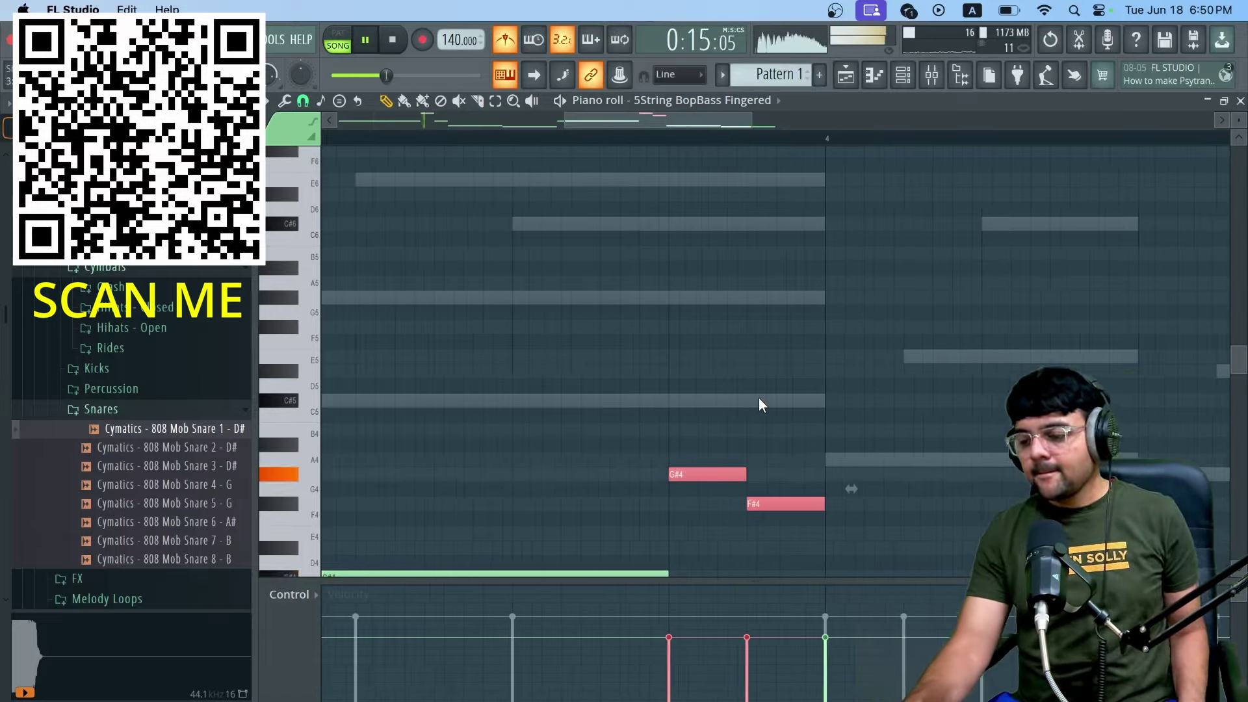
{"action": "scroll", "coordinate": [758, 398], "scroll_direction": "down", "scroll_amount": 5}
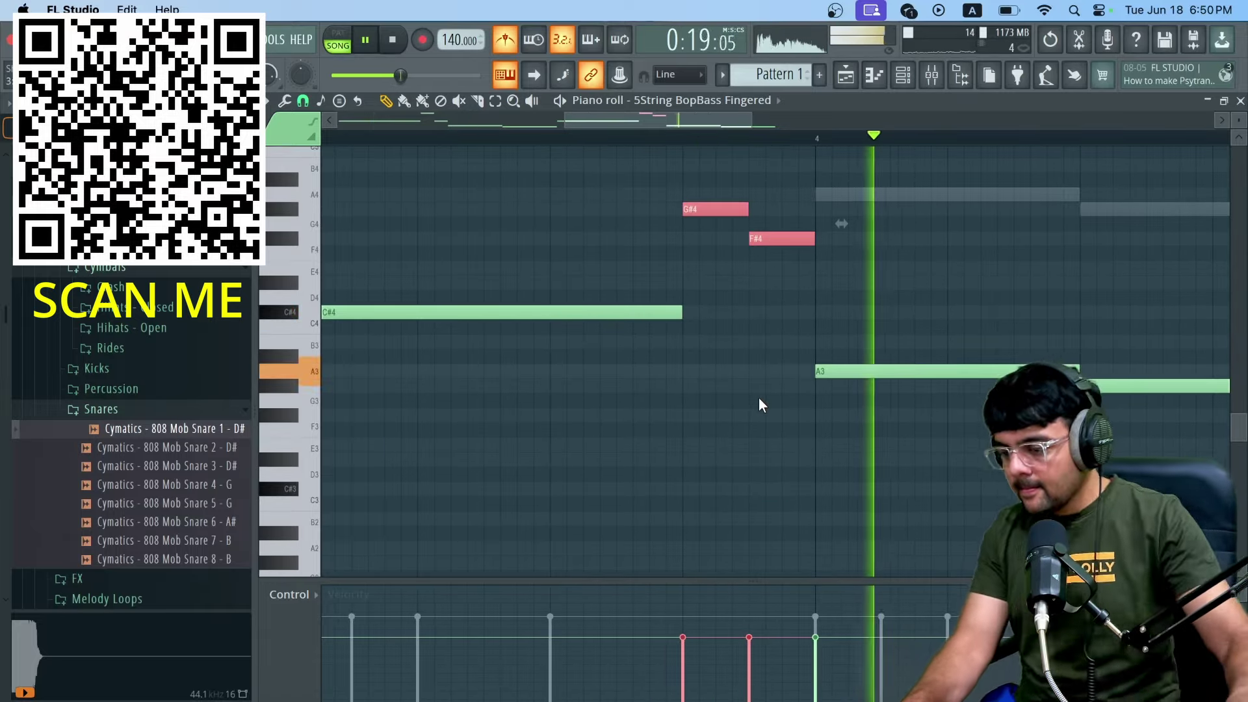
{"action": "scroll", "coordinate": [936, 345], "scroll_direction": "down", "scroll_amount": 3}
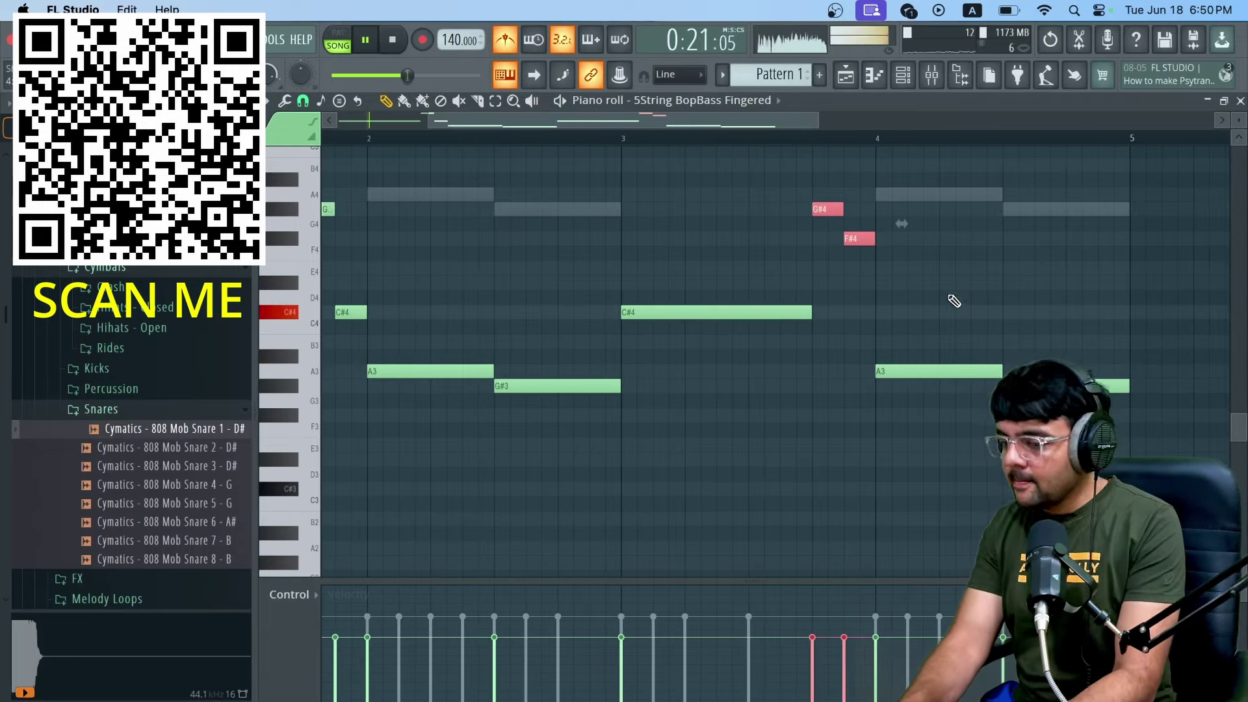
Step: Lengthen bar 1's G#4 bass note to one beat, turn the short C#4 beneath it into a slide note, and play the result
{"action": "left_click", "coordinate": [909, 77]}
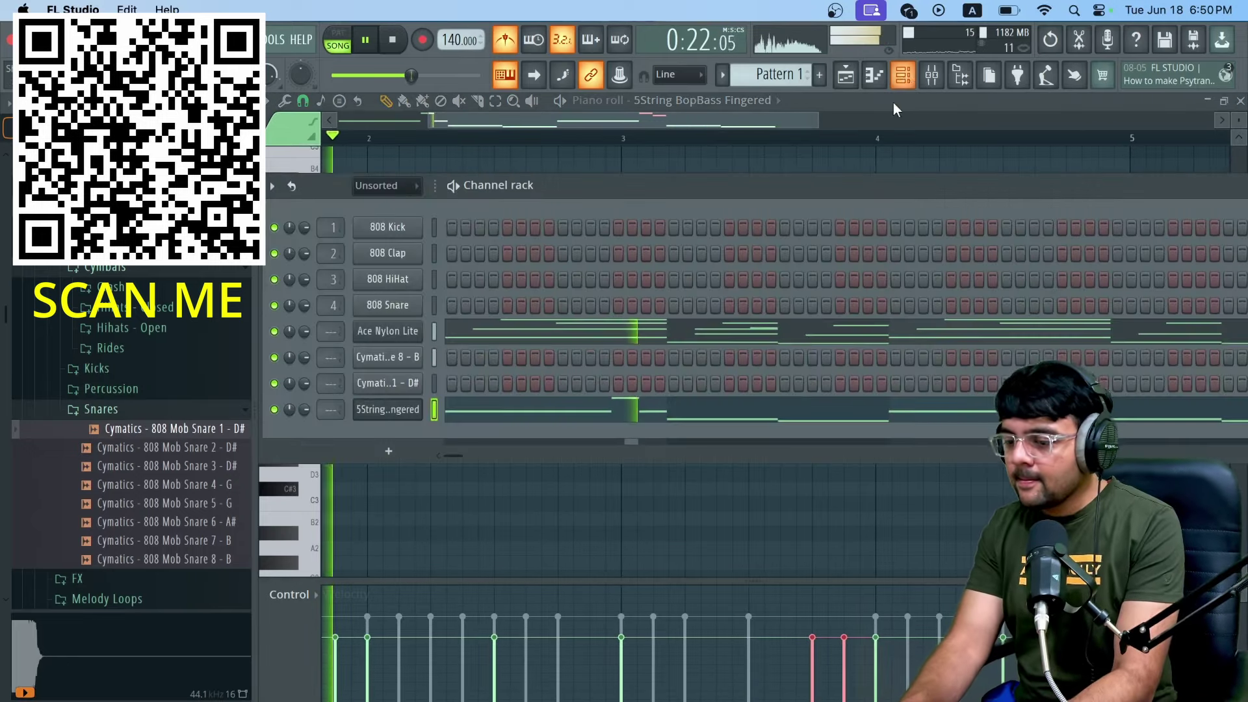
{"action": "left_click", "coordinate": [626, 422]}
{"action": "key", "text": "space"}
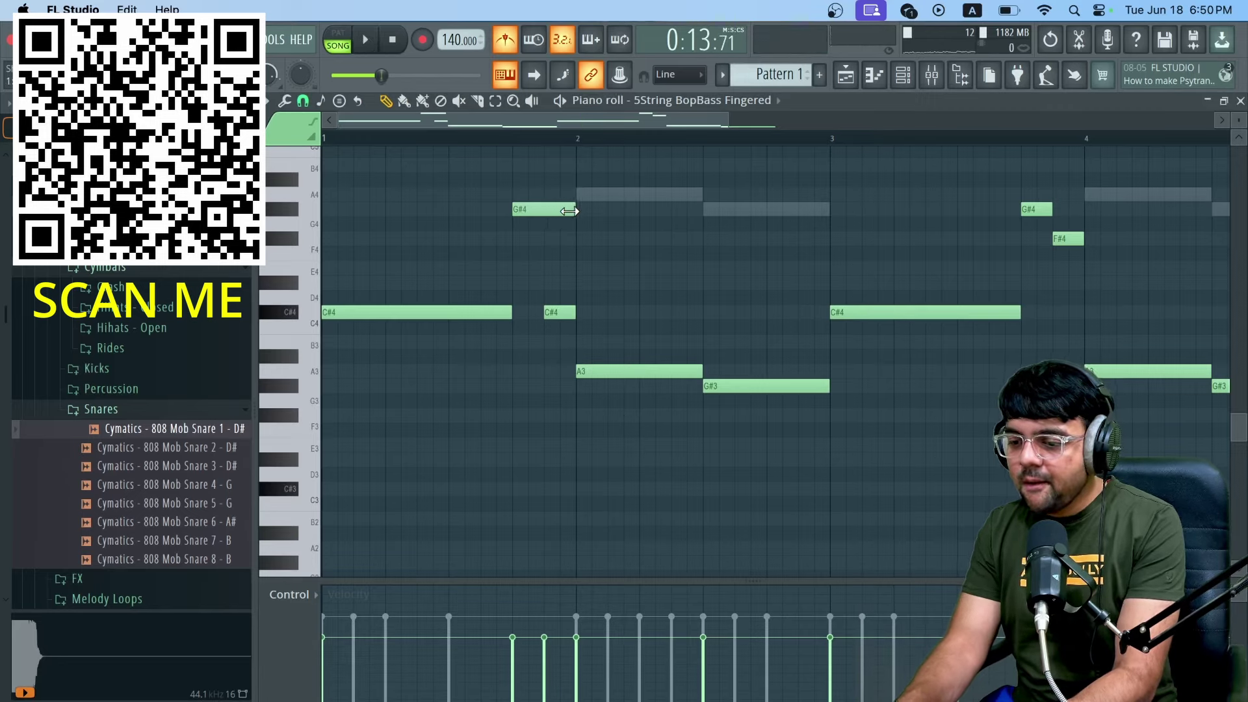
{"action": "double_click", "coordinate": [560, 314]}
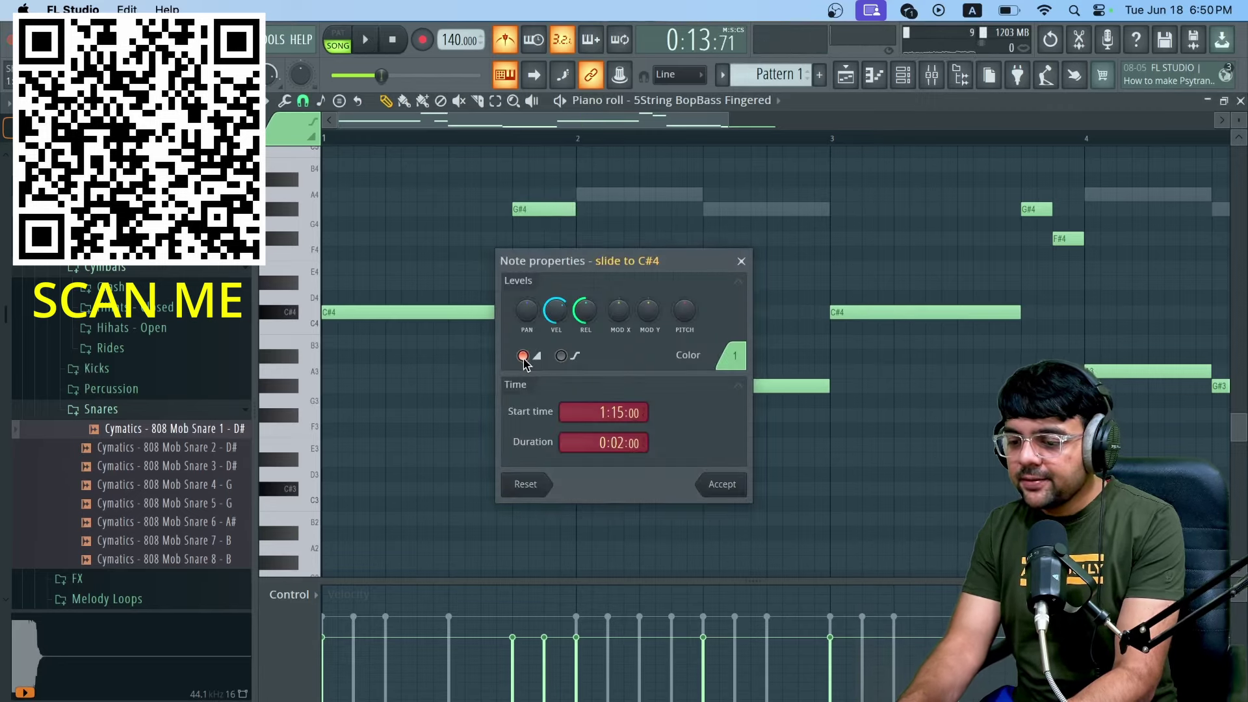
{"action": "left_click", "coordinate": [720, 487]}
{"action": "key", "text": "space"}
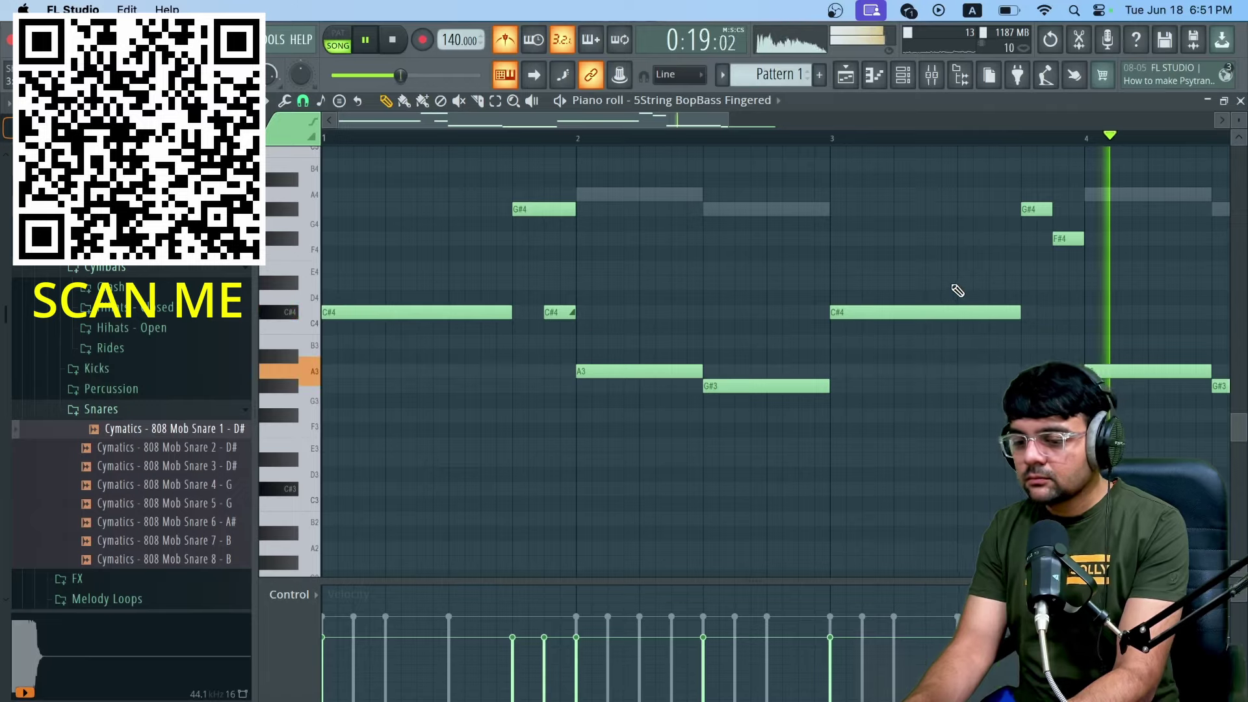
Step: Move the SNARE clip at bar 9 to bar 1 on Track 2 and play the arrangement from the start
{"action": "left_click", "coordinate": [903, 75]}
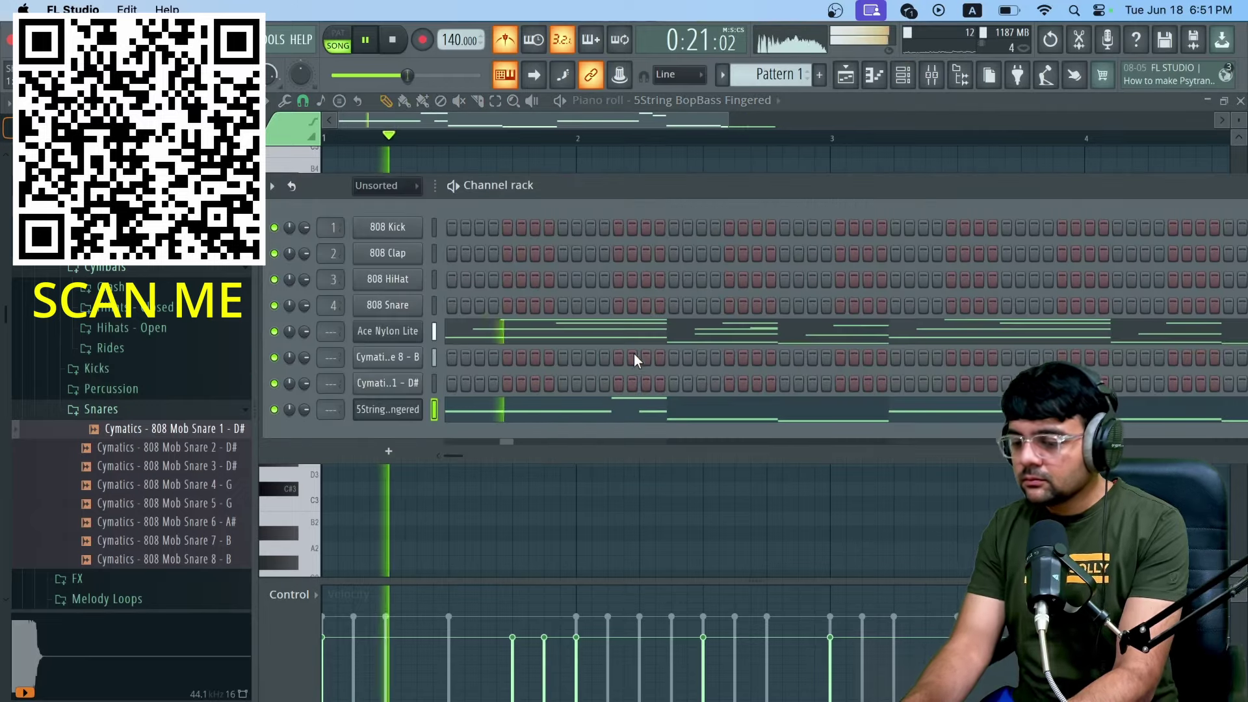
{"action": "left_click", "coordinate": [846, 75]}
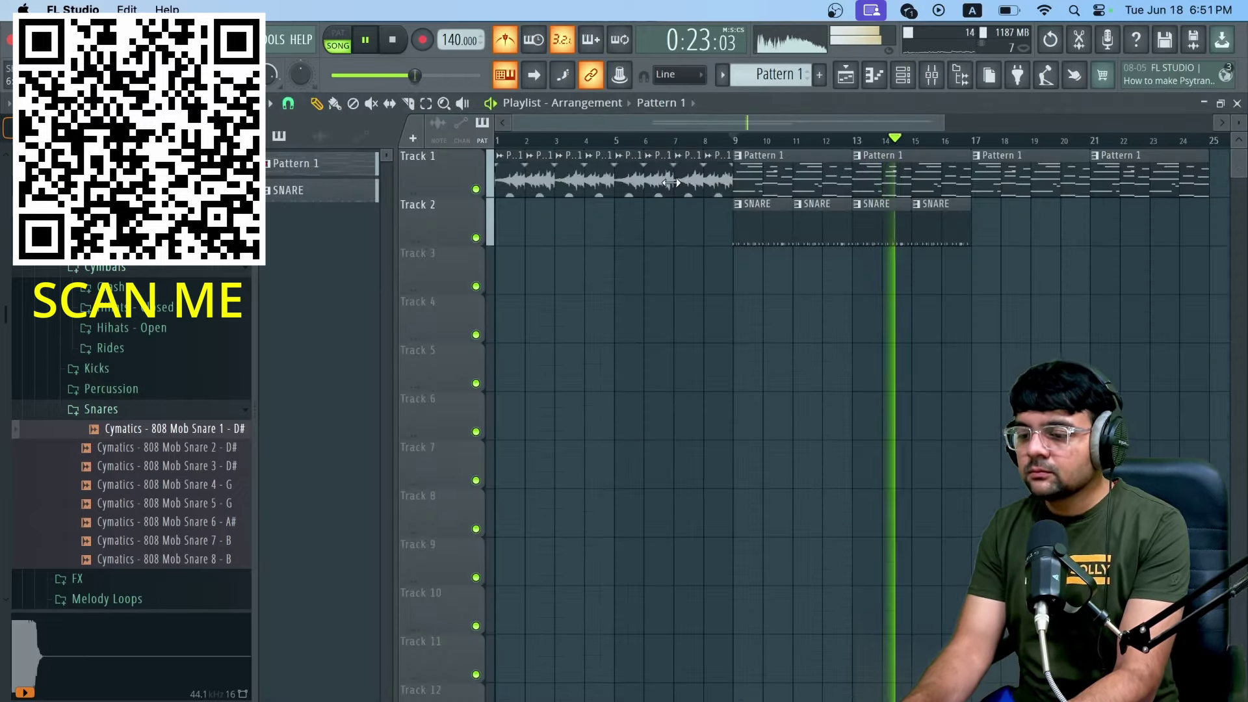
{"action": "key", "text": "space"}
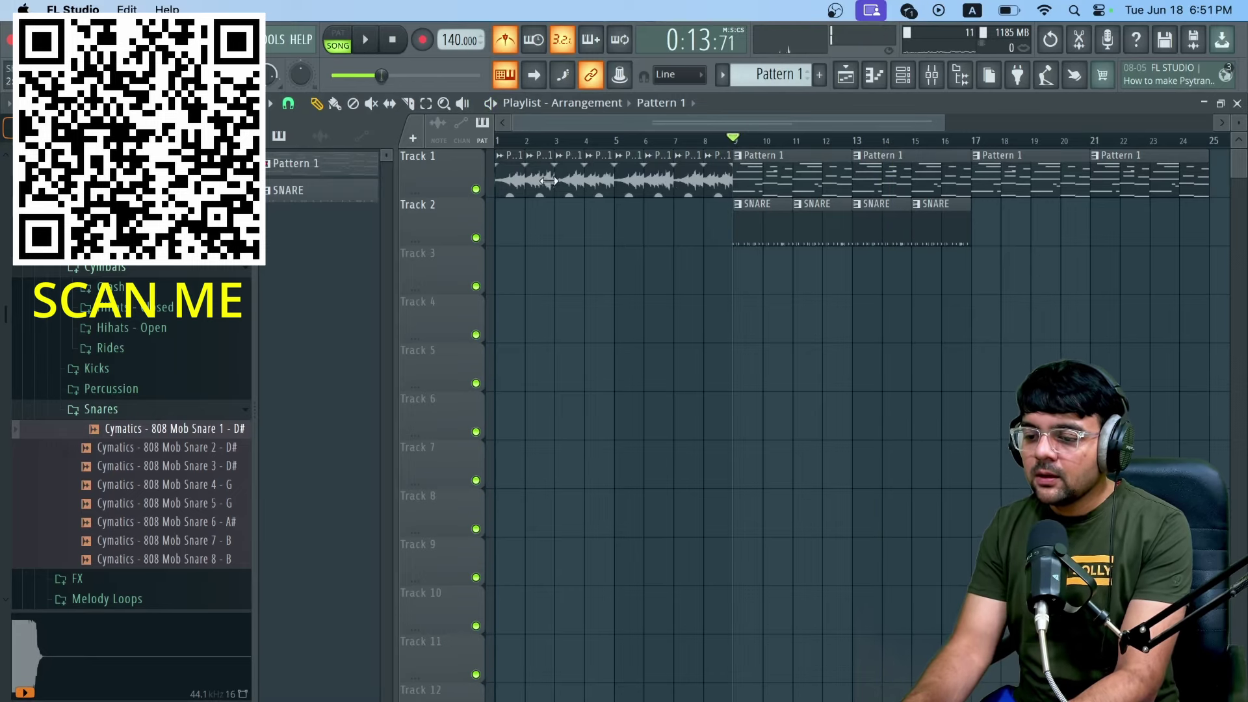
{"action": "left_click_drag", "start_coordinate": [753, 218], "coordinate": [462, 221]}
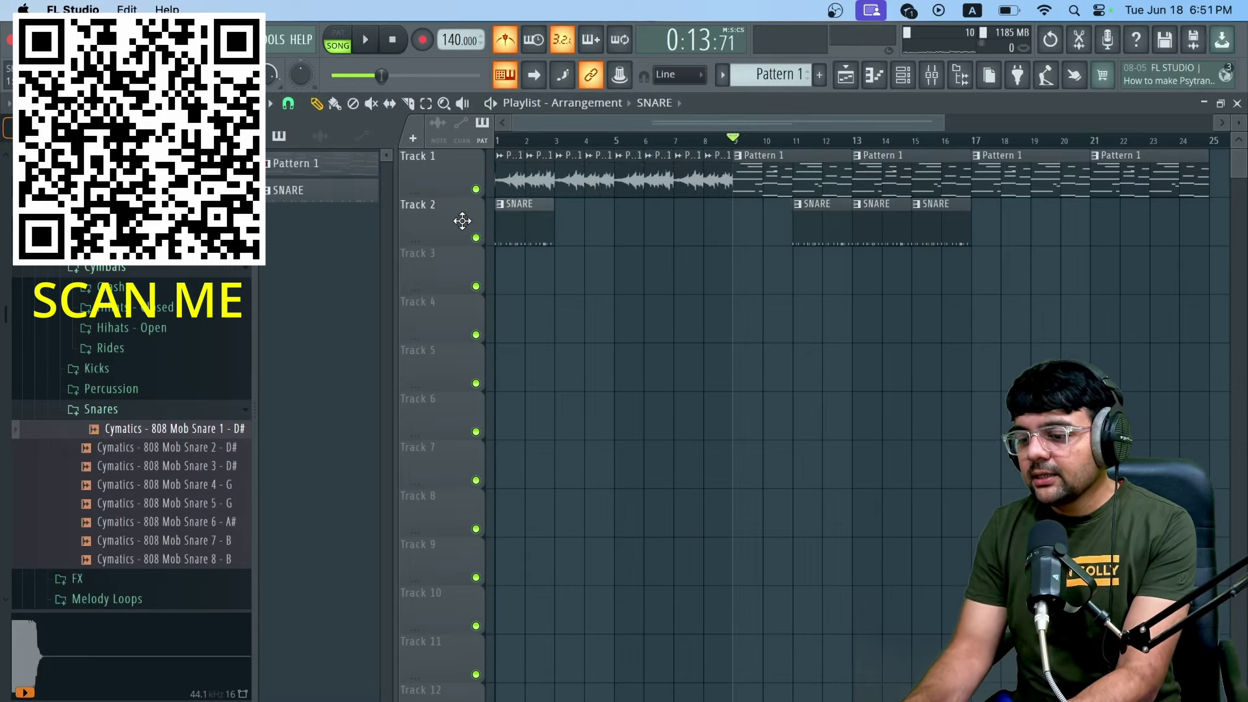
{"action": "left_click", "coordinate": [505, 141]}
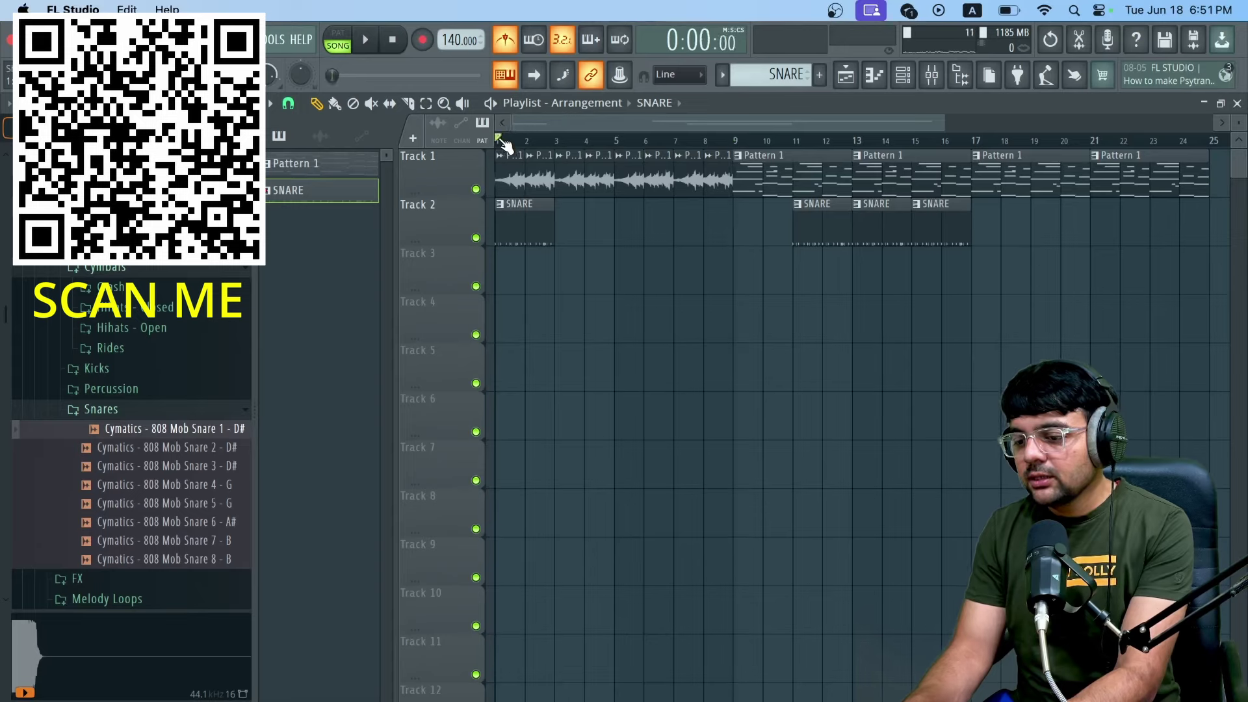
{"action": "key", "text": "space"}
Step: Add SNARE clips at bars 3, 5 and 7 on Track 2, checking them against the reversed guitar melody in playback
{"action": "left_click", "coordinate": [564, 224]}
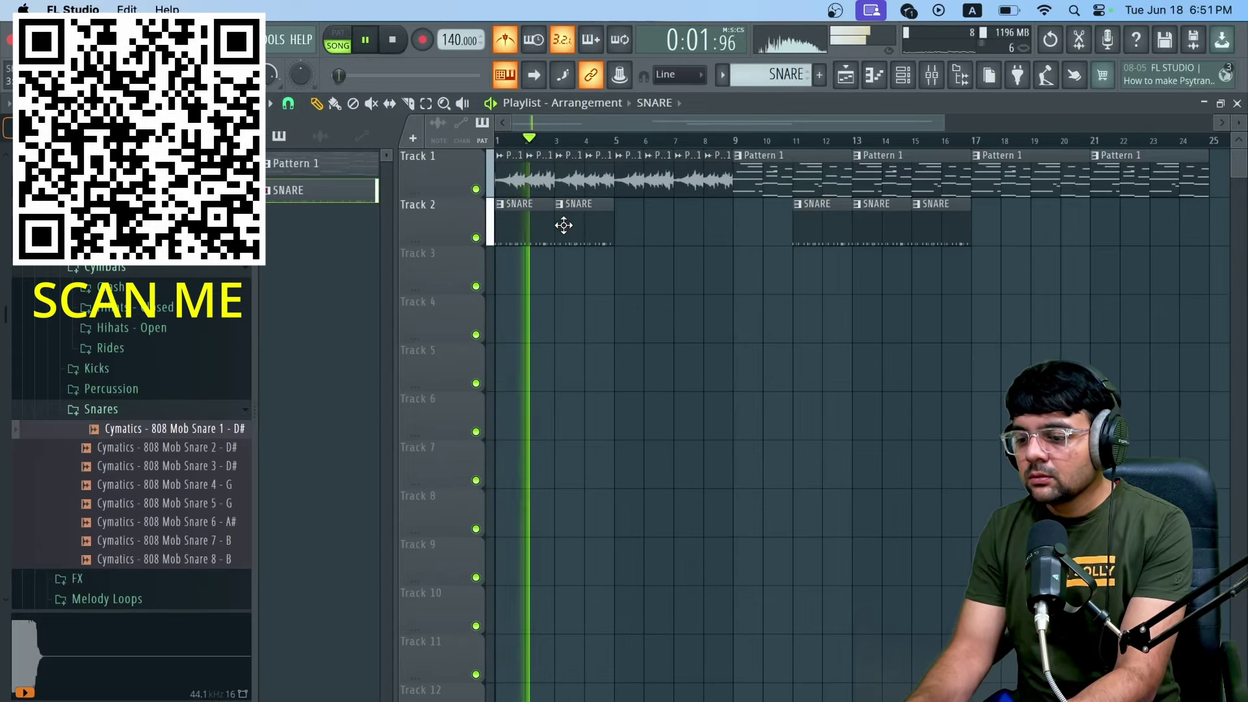
{"action": "key", "text": "space"}
{"action": "double_click", "coordinate": [565, 225]}
{"action": "key", "text": "space"}
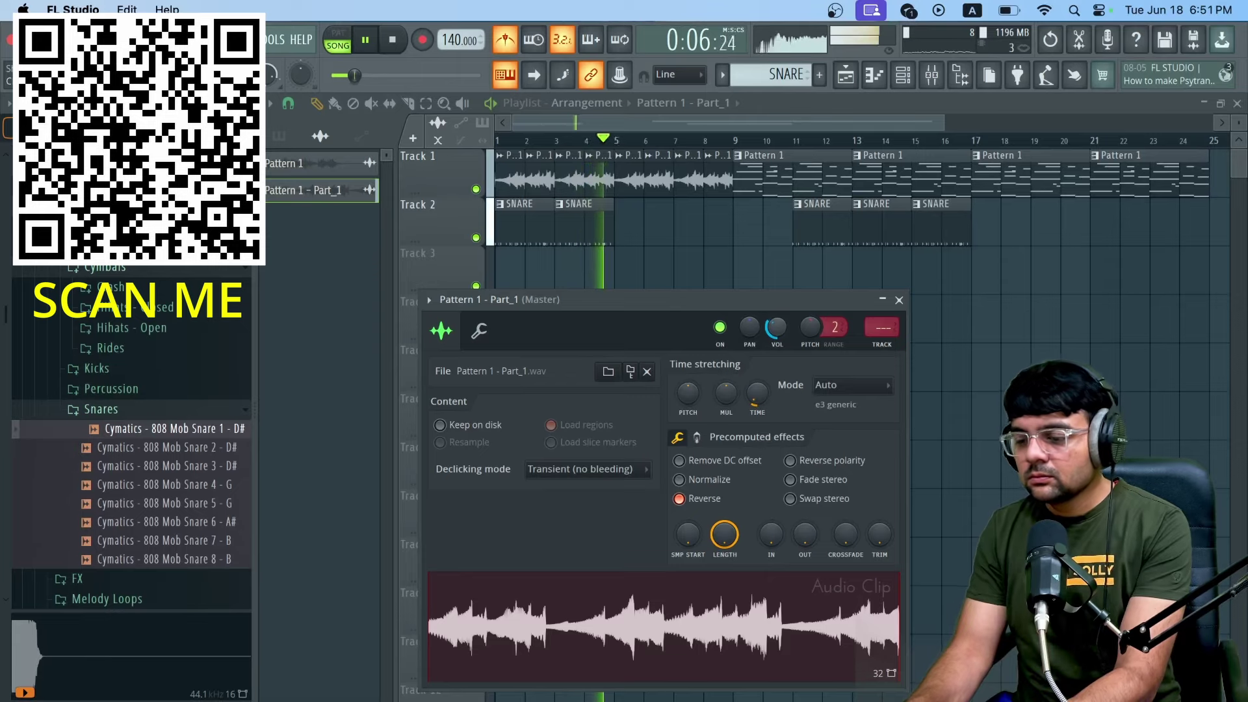
{"action": "key", "text": "space"}
{"action": "left_click", "coordinate": [589, 216]}
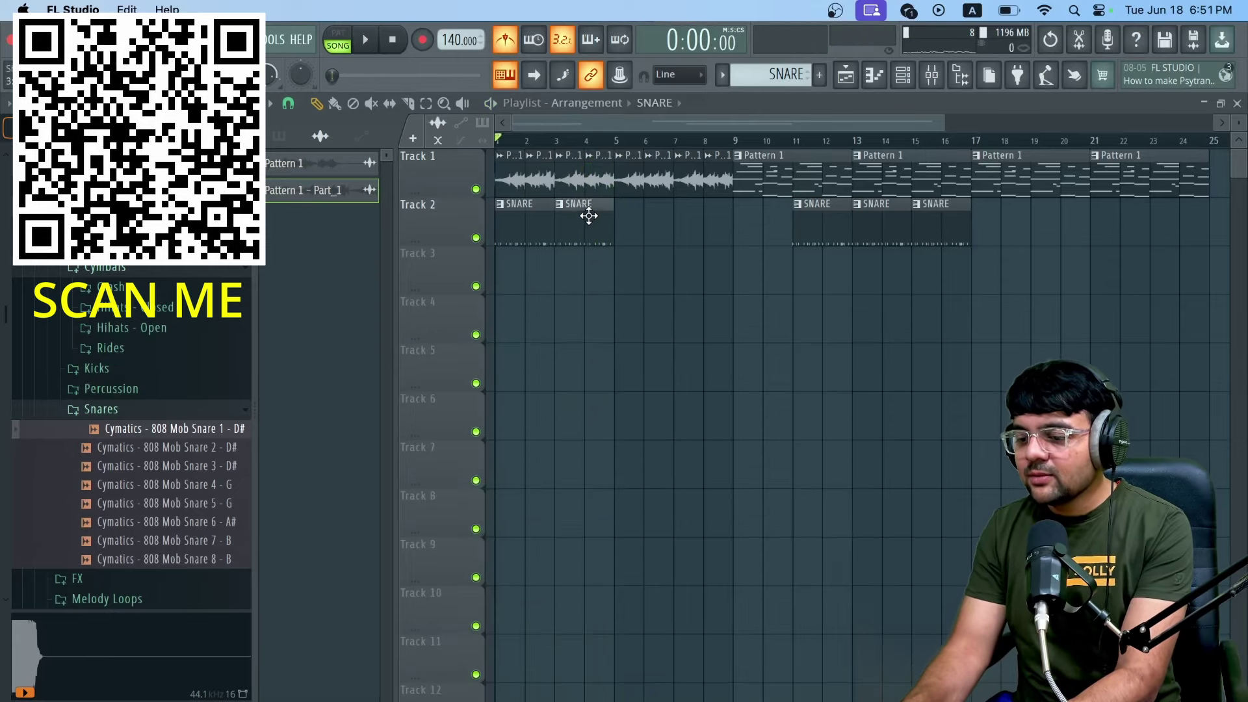
{"action": "left_click", "coordinate": [627, 224]}
{"action": "left_click", "coordinate": [679, 224]}
{"action": "left_click_drag", "start_coordinate": [800, 181], "coordinate": [555, 294]}
{"action": "left_click", "coordinate": [626, 279]}
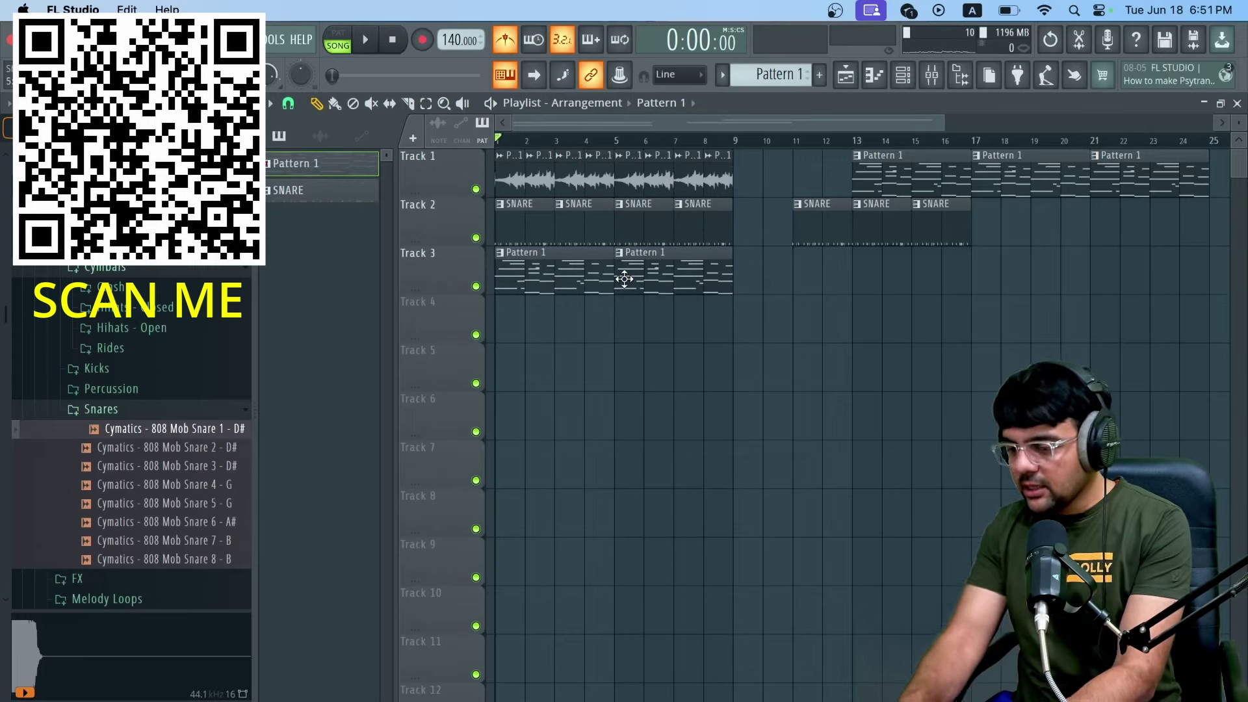
{"action": "left_click_drag", "start_coordinate": [690, 259], "coordinate": [813, 162]}
{"action": "right_click", "coordinate": [571, 278]}
Step: Add a SNARE clip at bar 9 on Track 2 and play the arrangement from the start
{"action": "left_click", "coordinate": [726, 231]}
{"action": "key", "text": "space"}
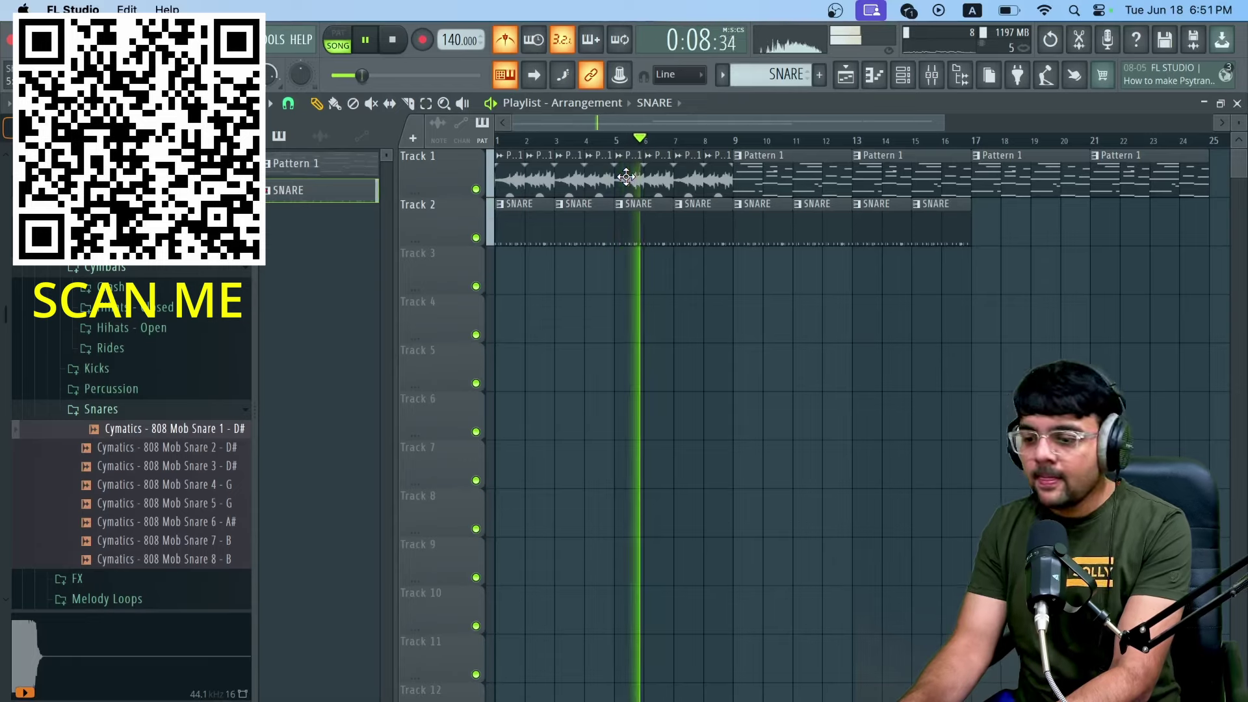
{"action": "key", "text": "space"}
Step: Create a new pattern named BASS GUITAR
{"action": "left_click", "coordinate": [790, 174]}
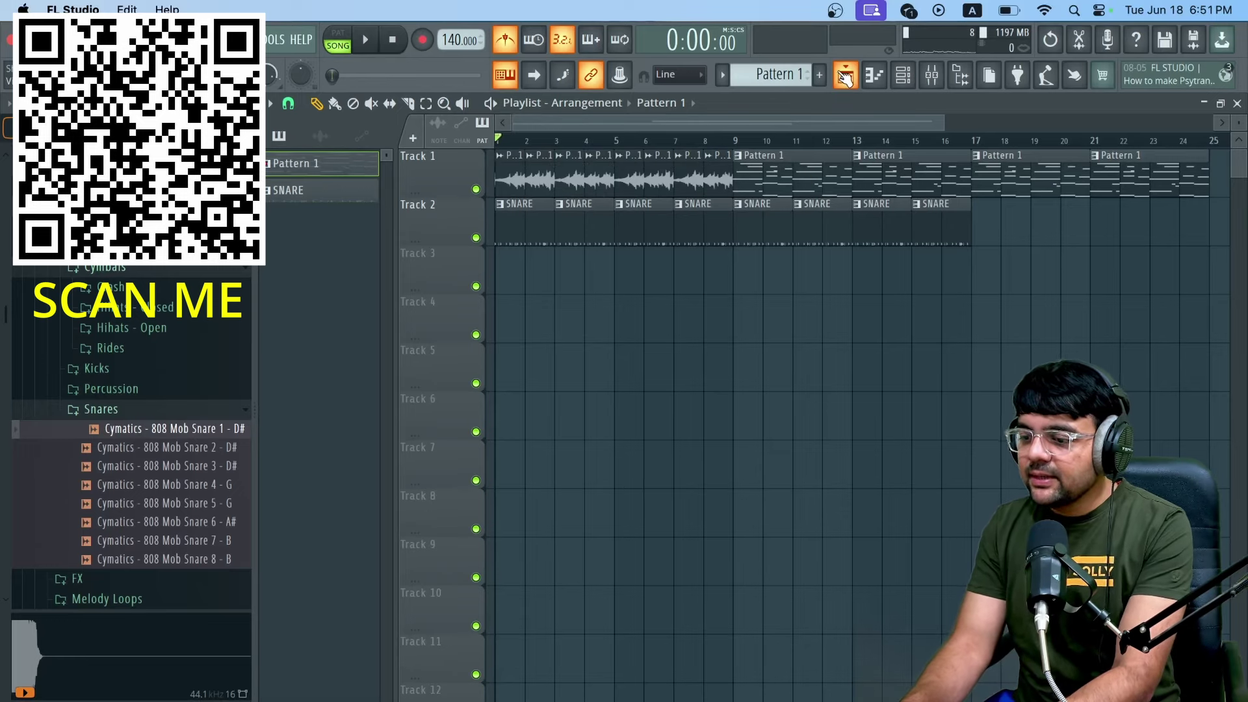
{"action": "left_click", "coordinate": [821, 75]}
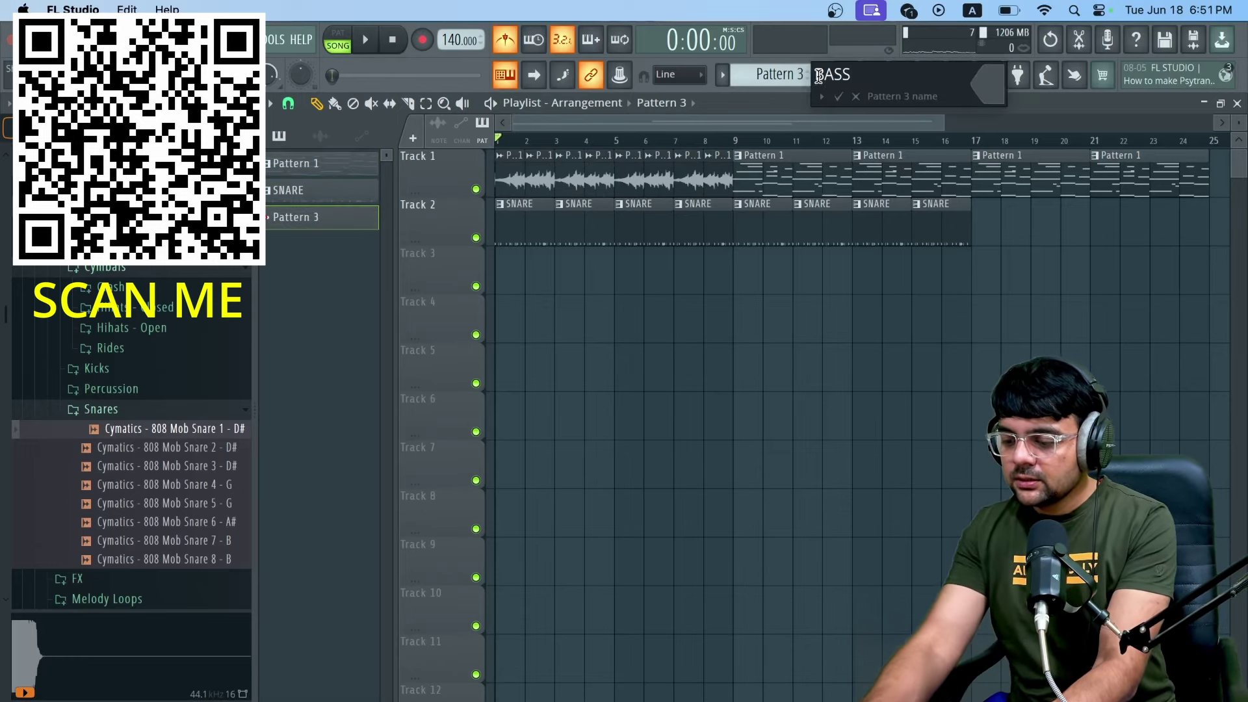
{"action": "type", "text": "BASS GUITAR"}
{"action": "key", "text": "Return"}
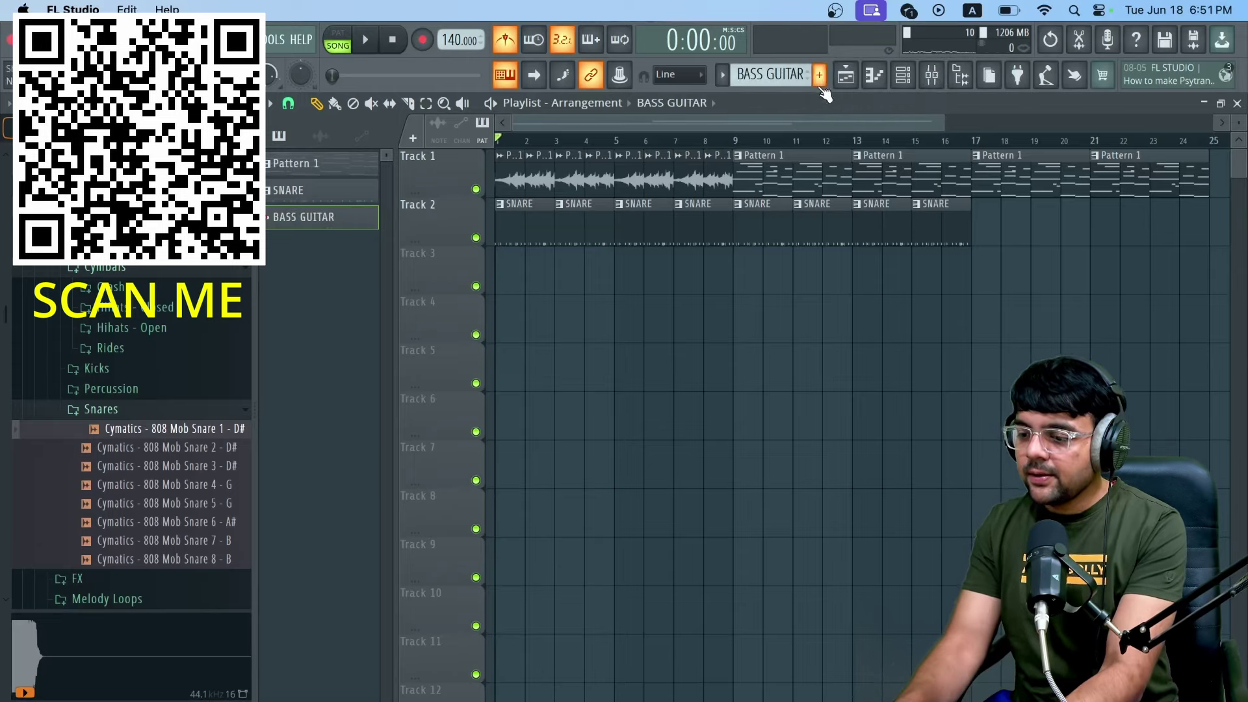
Step: Cut the 5String BopBass Fingered notes from Pattern 1 and paste them into the same channel in the BASS GUITAR pattern
{"action": "double_click", "coordinate": [770, 178]}
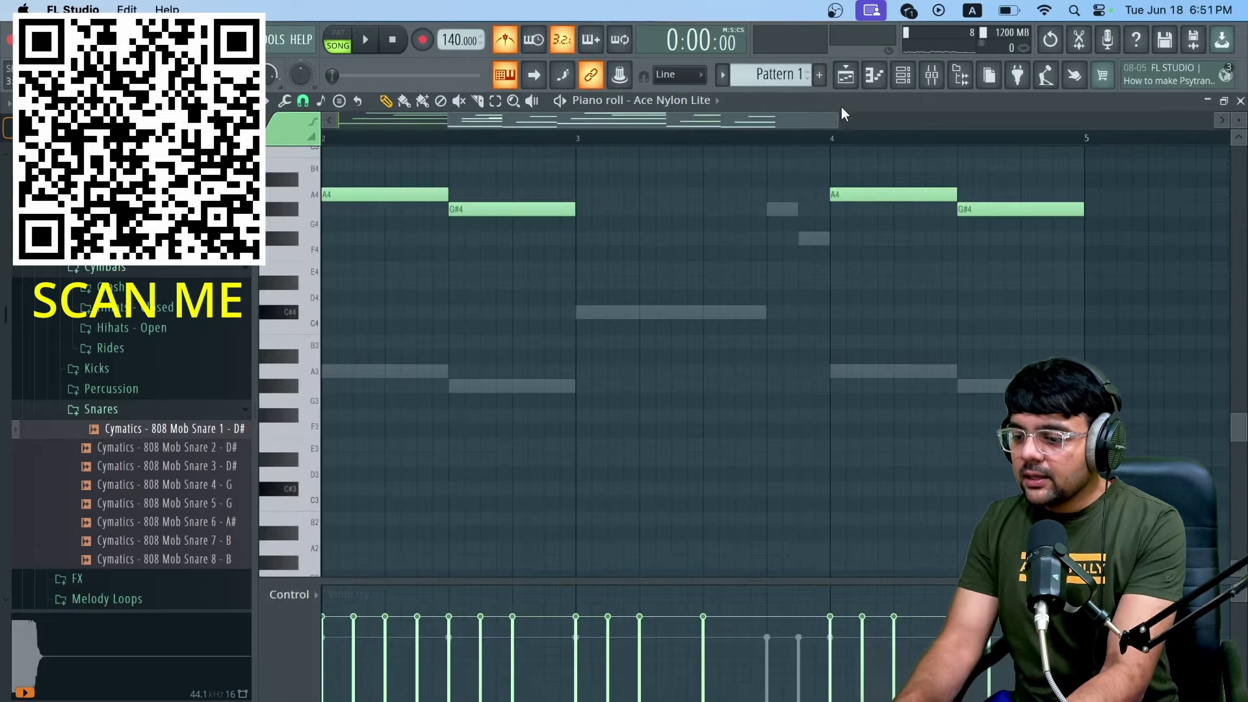
{"action": "left_click", "coordinate": [917, 78]}
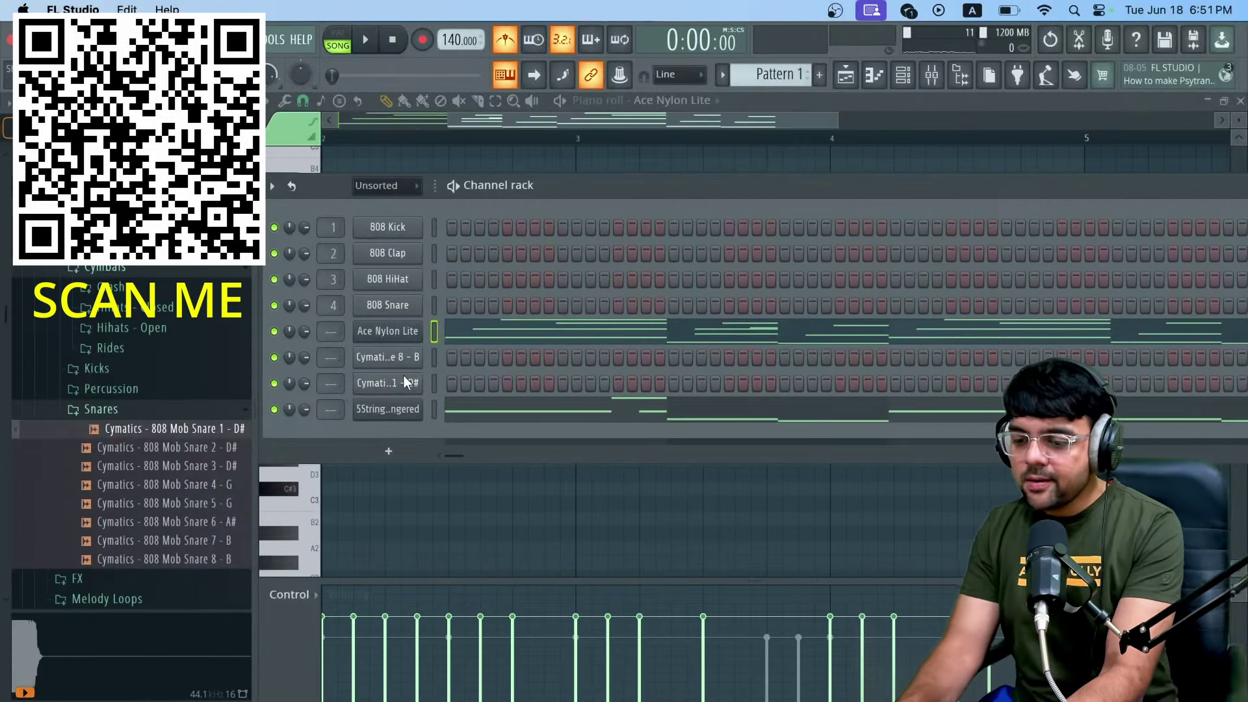
{"action": "right_click", "coordinate": [407, 422]}
{"action": "left_click", "coordinate": [628, 409]}
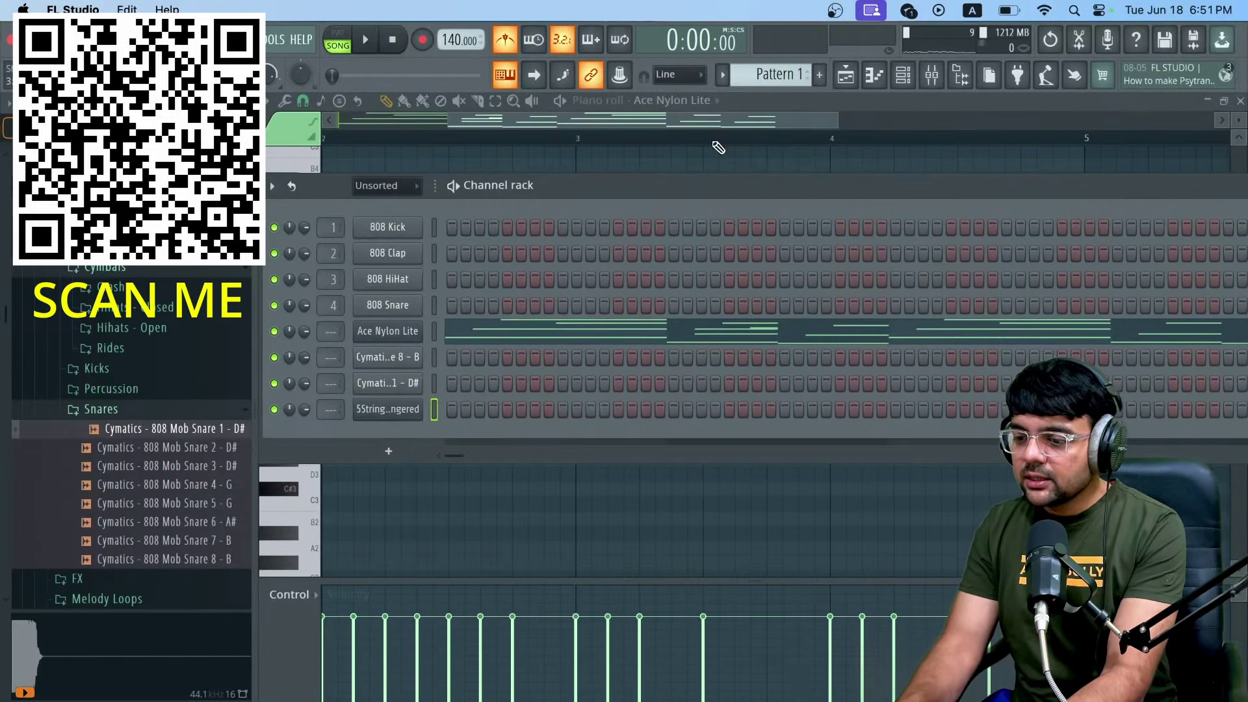
{"action": "left_click", "coordinate": [724, 77]}
{"action": "left_click", "coordinate": [737, 117]}
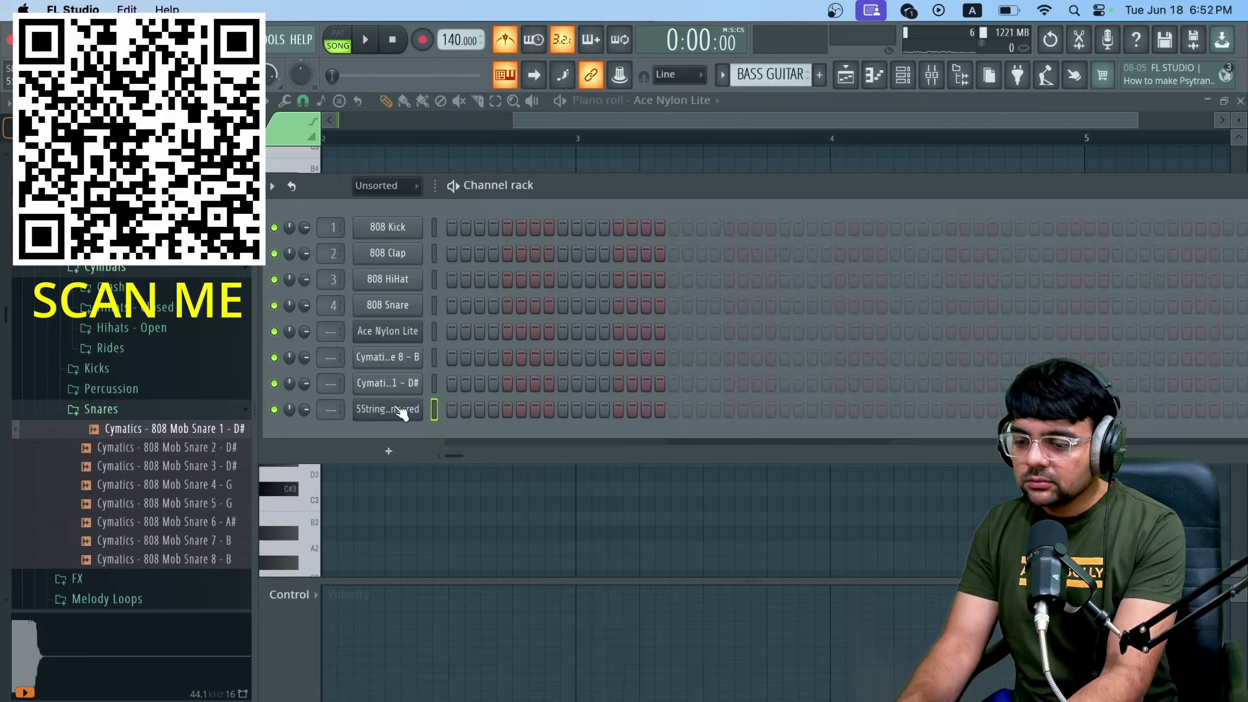
{"action": "right_click", "coordinate": [421, 406]}
{"action": "left_click", "coordinate": [628, 442]}
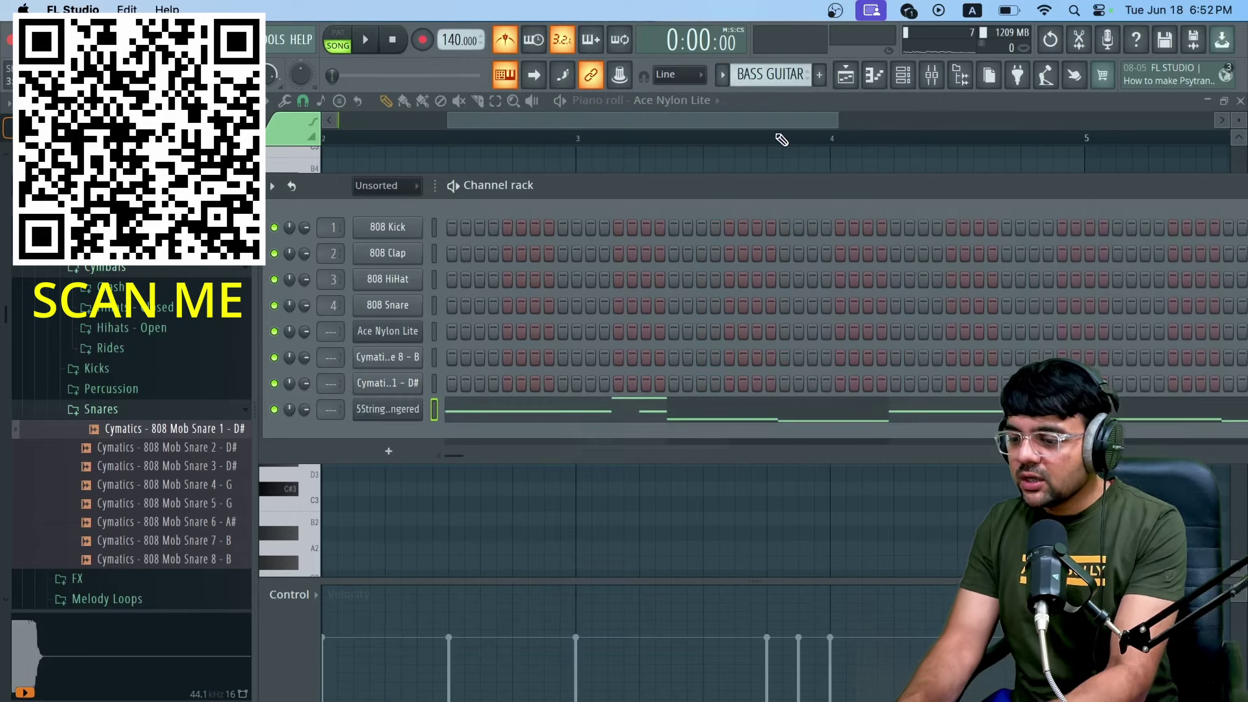
Step: Place a BASS GUITAR clip at bar 1 on Track 4 and move the bar 9 Pattern 1 clip to bar 1 on Track 3
{"action": "left_click", "coordinate": [845, 76]}
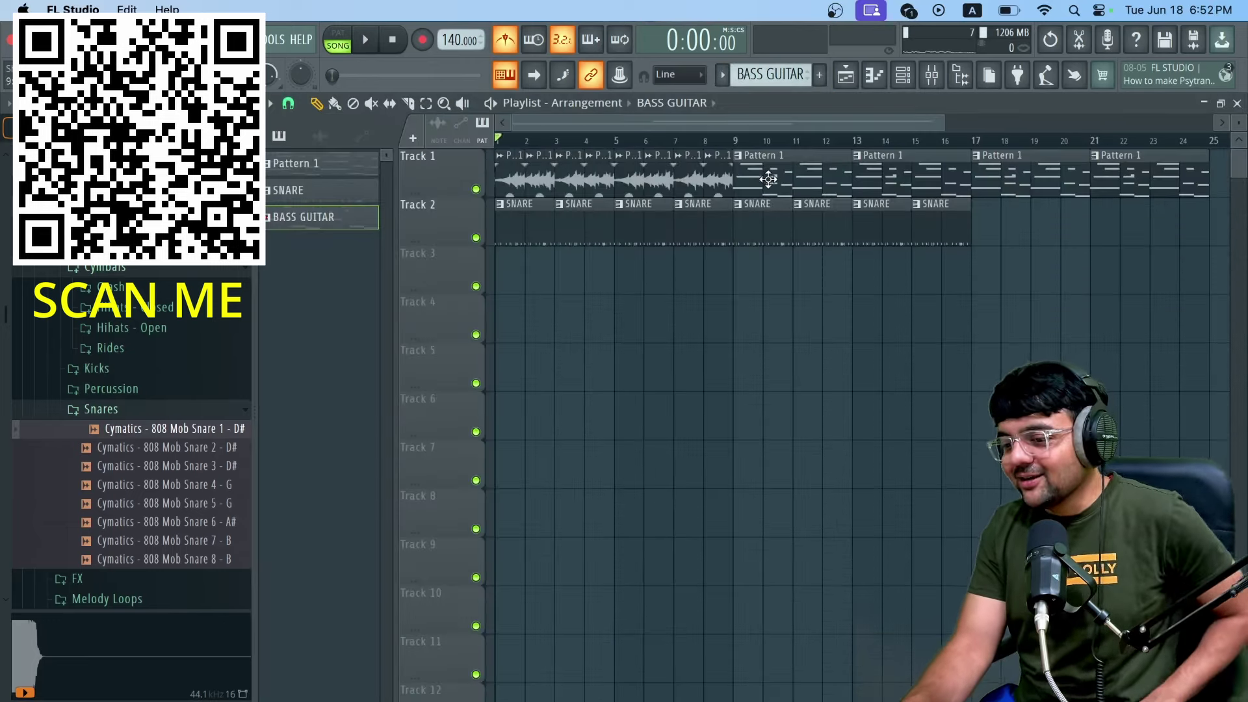
{"action": "mouse_move", "coordinate": [526, 335]}
{"action": "left_mouse_down"}
{"action": "mouse_move", "coordinate": [553, 328]}
{"action": "mouse_move", "coordinate": [513, 328]}
{"action": "left_mouse_up"}
{"action": "left_click_drag", "start_coordinate": [754, 176], "coordinate": [525, 292]}
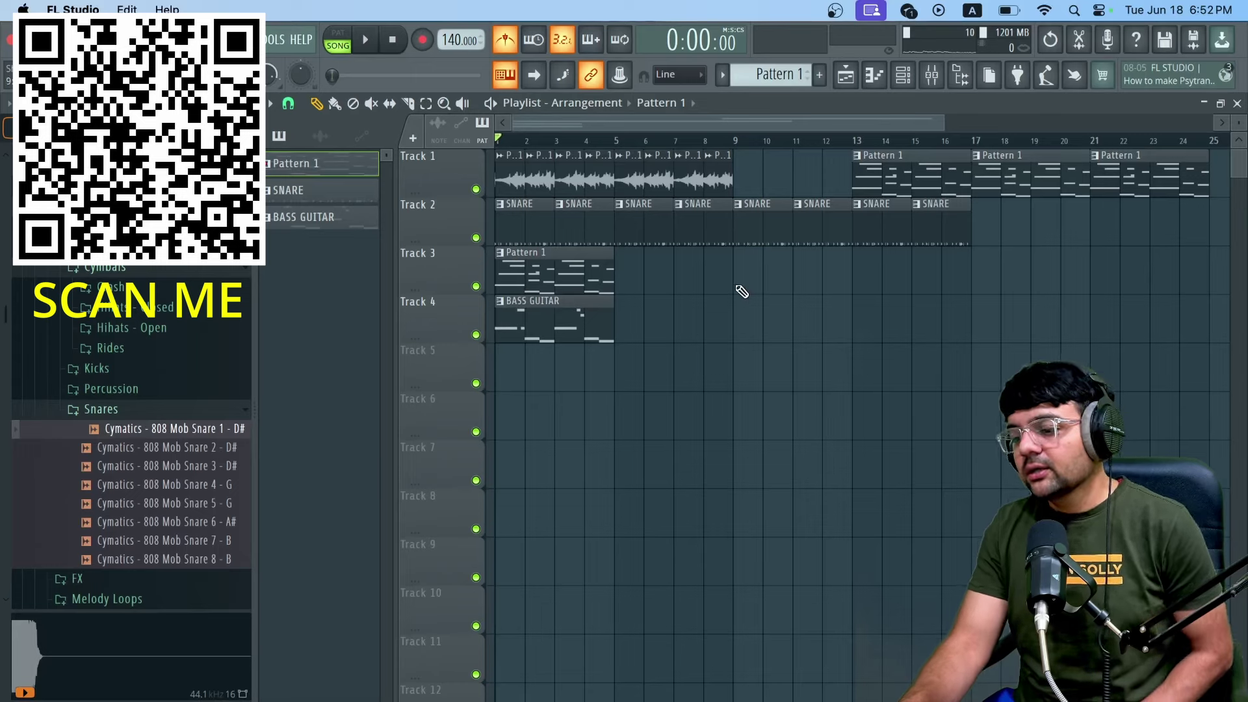
Step: Reorder the channels so both Cymatics snare channels sit above Ace Nylon Lite, next to 808 Snare
{"action": "left_click", "coordinate": [902, 75]}
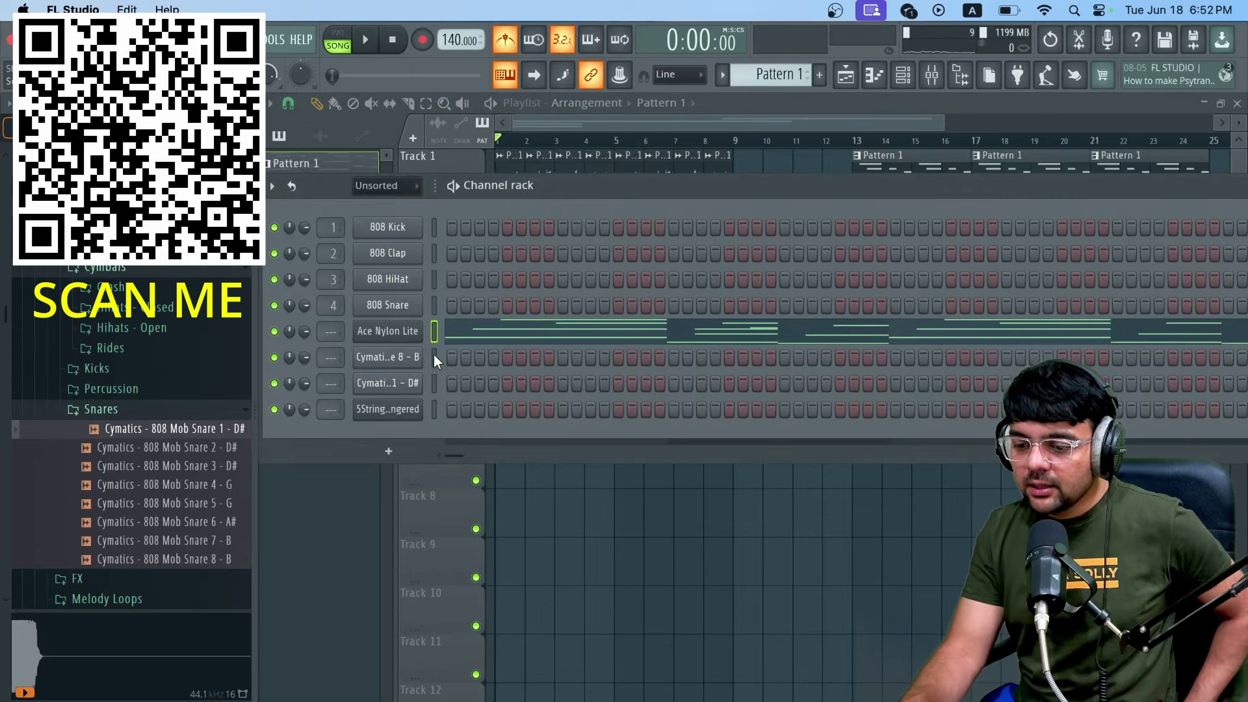
{"action": "left_click", "coordinate": [400, 357]}
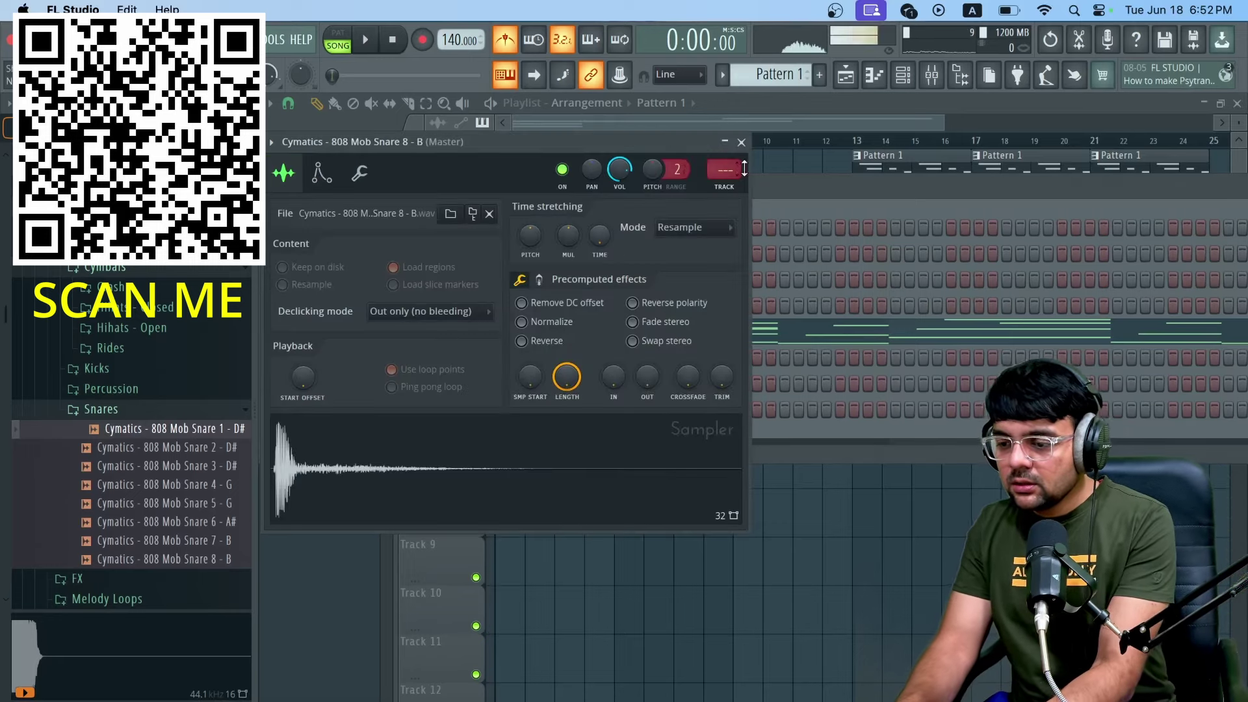
{"action": "left_click", "coordinate": [741, 142]}
{"action": "left_click_drag", "start_coordinate": [424, 366], "coordinate": [410, 330]}
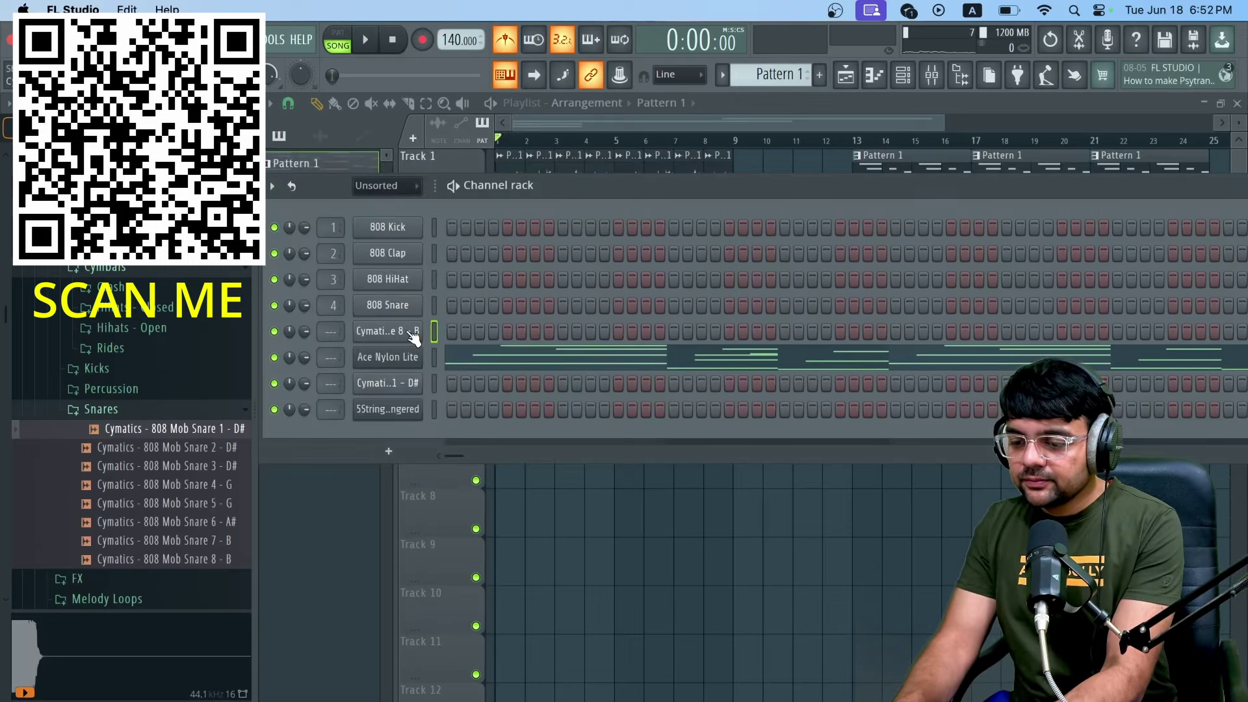
{"action": "left_click_drag", "start_coordinate": [403, 388], "coordinate": [403, 364]}
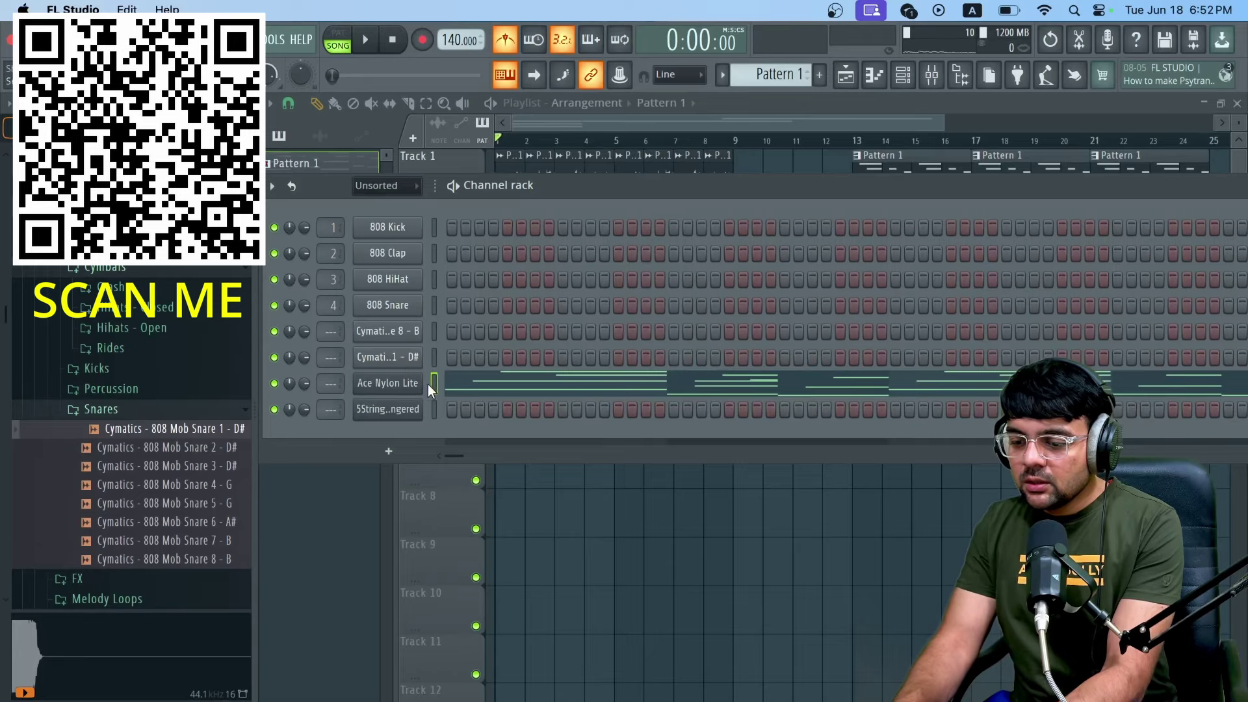
Step: Route the Ace Nylon Lite and 5String BopBass Fingered channels to mixer tracks starting from Insert 11
{"action": "left_click", "coordinate": [931, 79]}
{"action": "left_click", "coordinate": [789, 243]}
{"action": "right_click", "coordinate": [789, 243]}
{"action": "mouse_move", "coordinate": [858, 313]}
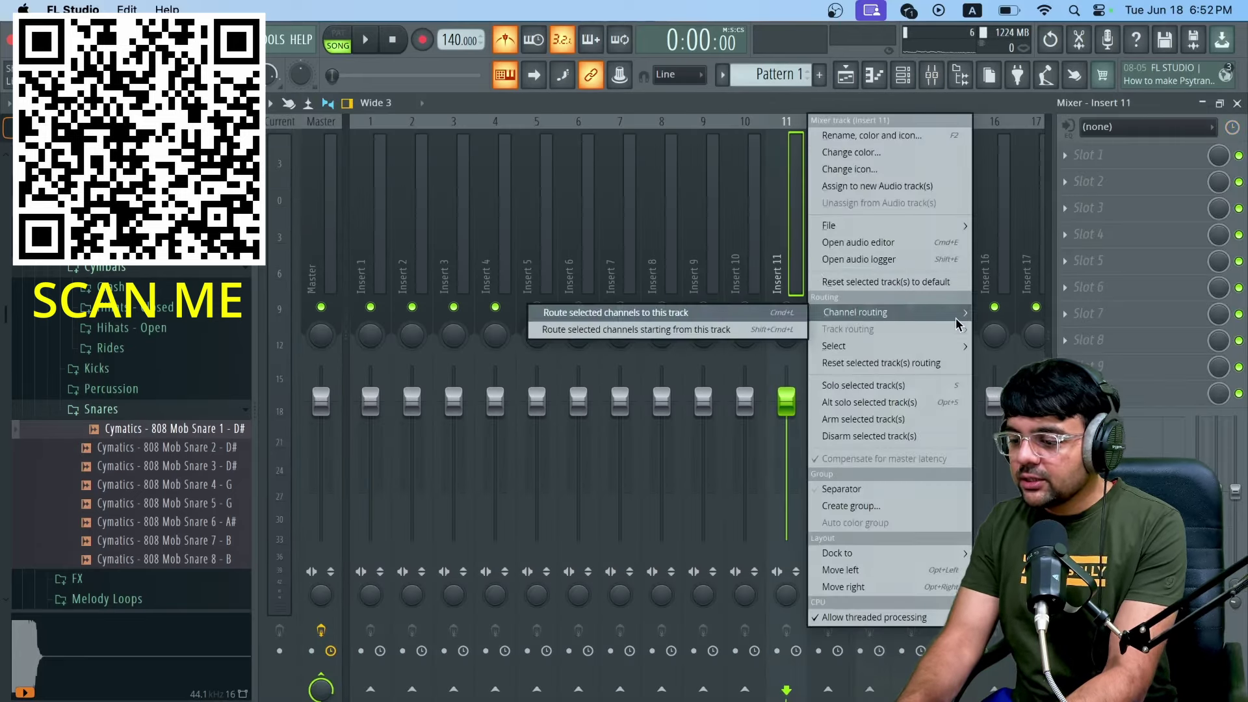
{"action": "left_click", "coordinate": [757, 330]}
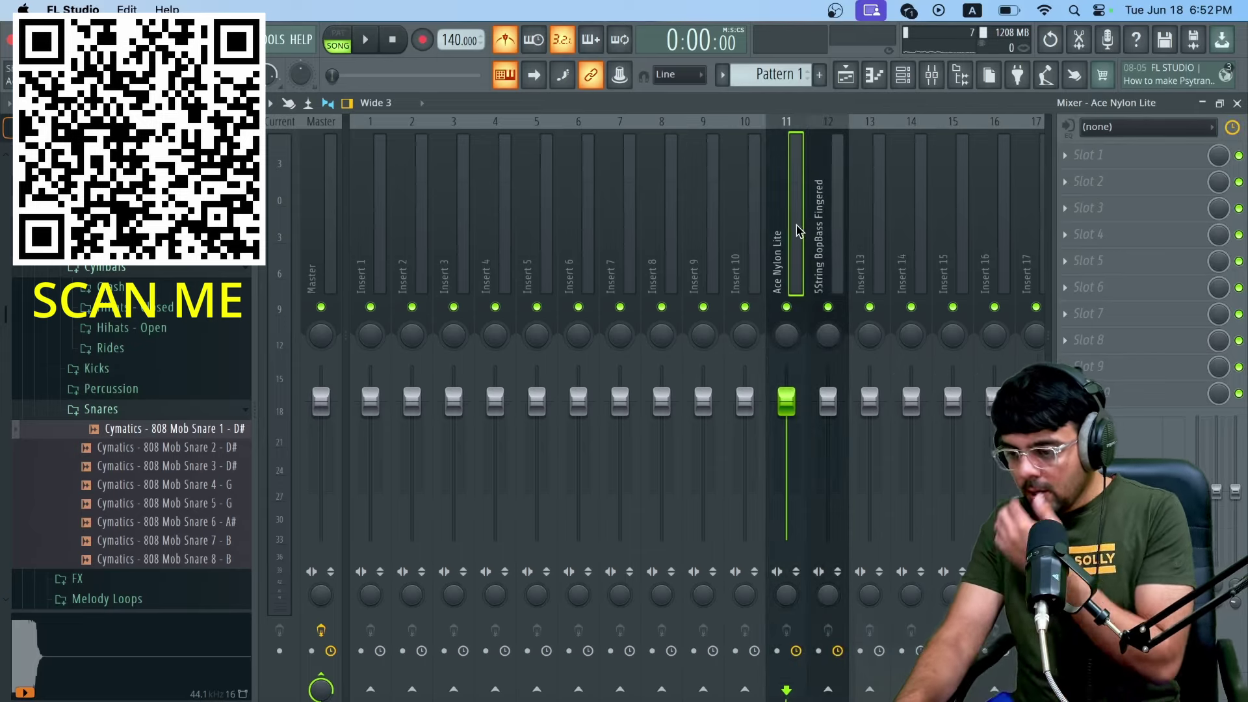
Step: Check the reversed guitar clip's mixer track and load Fruity Parametric EQ 2 in the first slot of Insert 10
{"action": "left_click", "coordinate": [847, 76]}
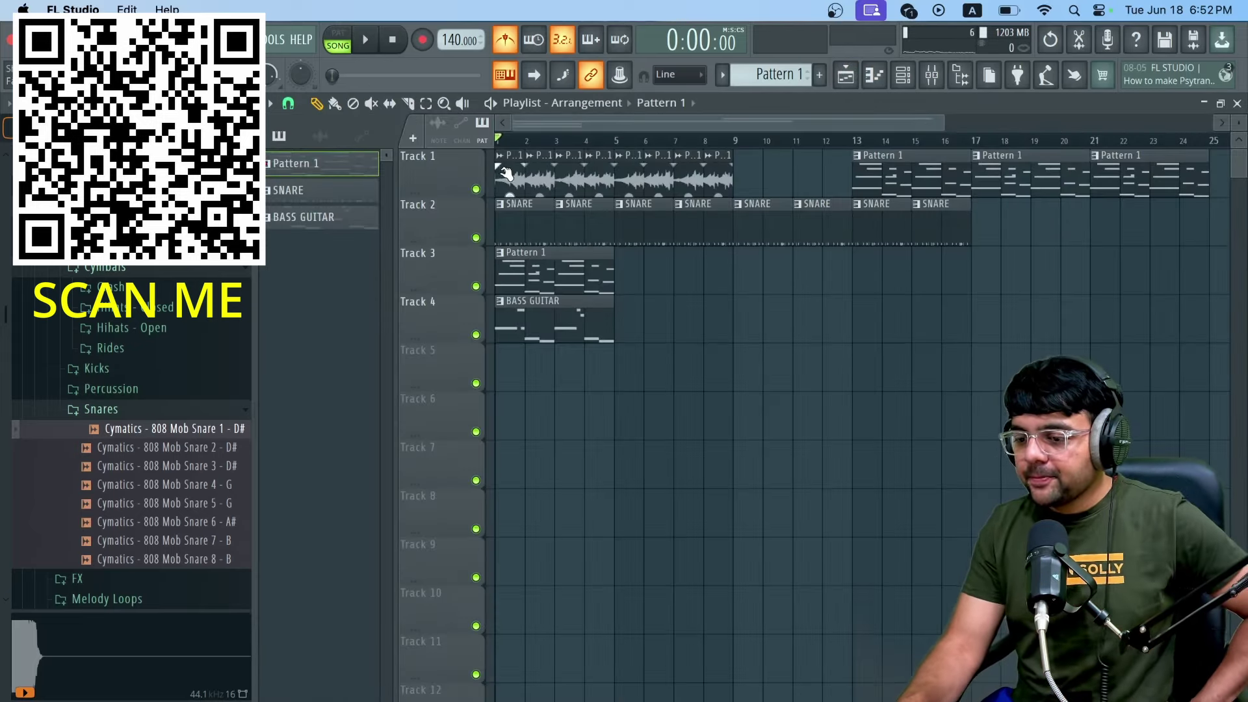
{"action": "double_click", "coordinate": [533, 180]}
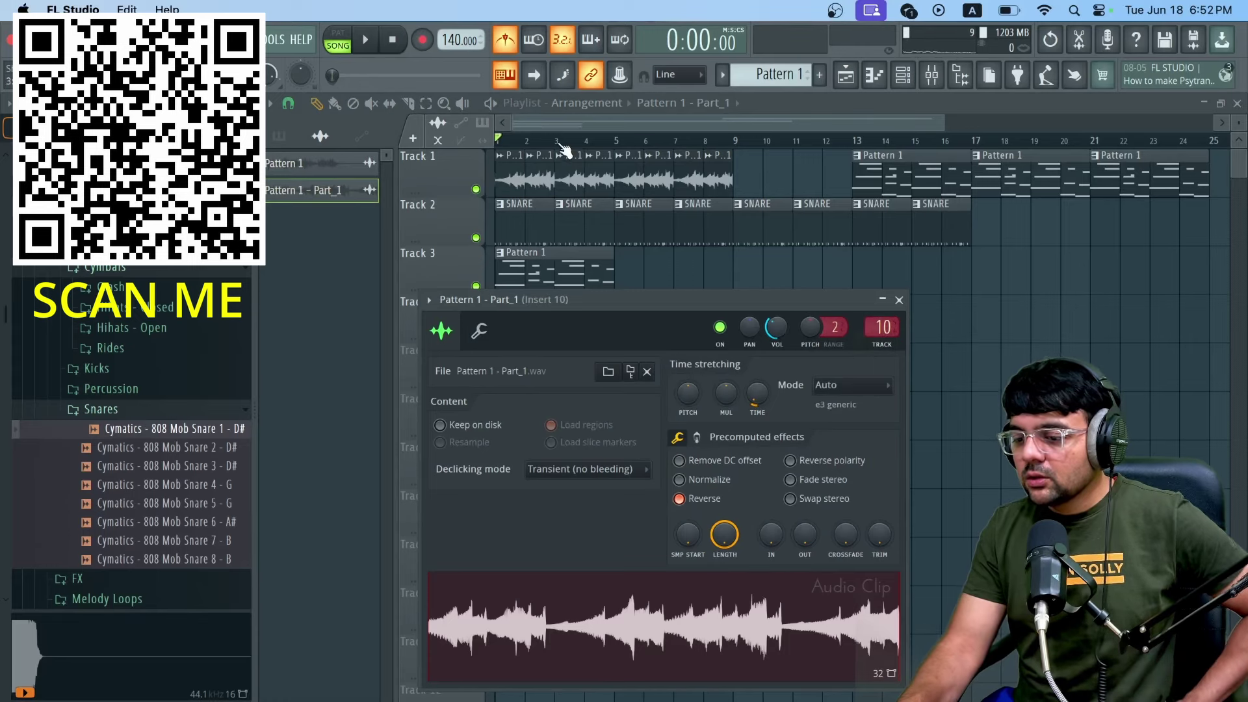
{"action": "left_click", "coordinate": [899, 300]}
{"action": "left_click", "coordinate": [934, 76]}
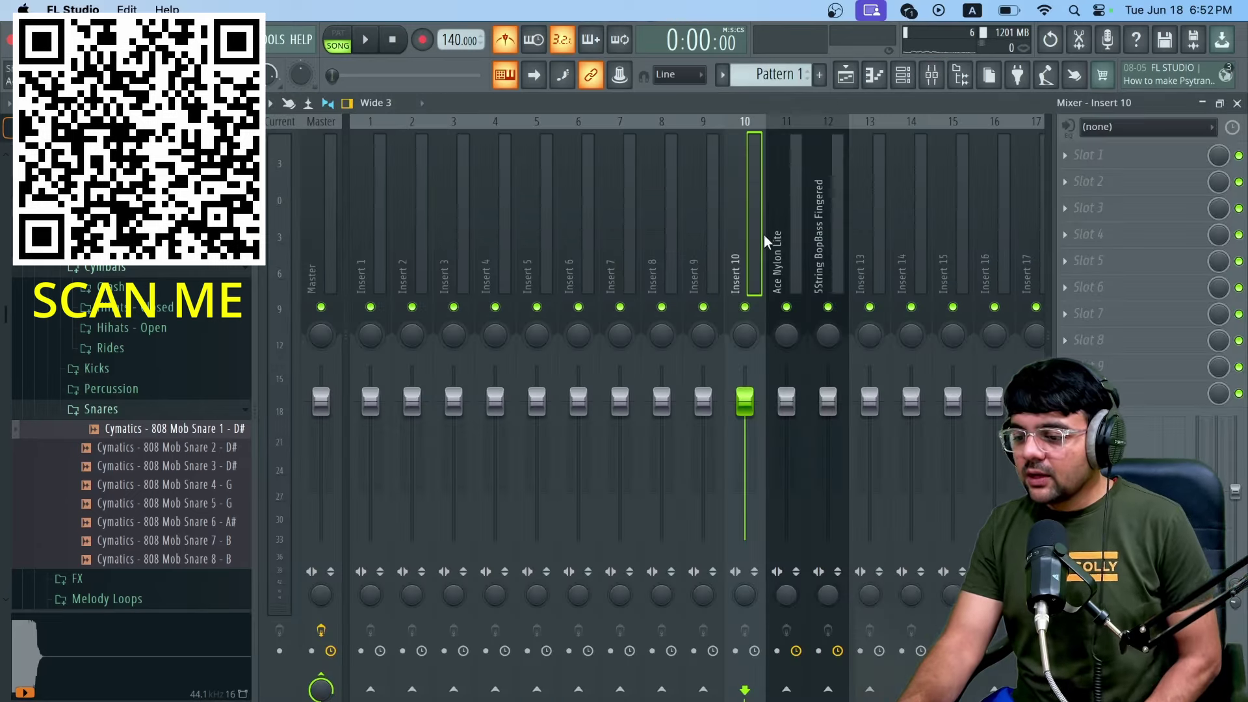
{"action": "left_click", "coordinate": [1092, 156]}
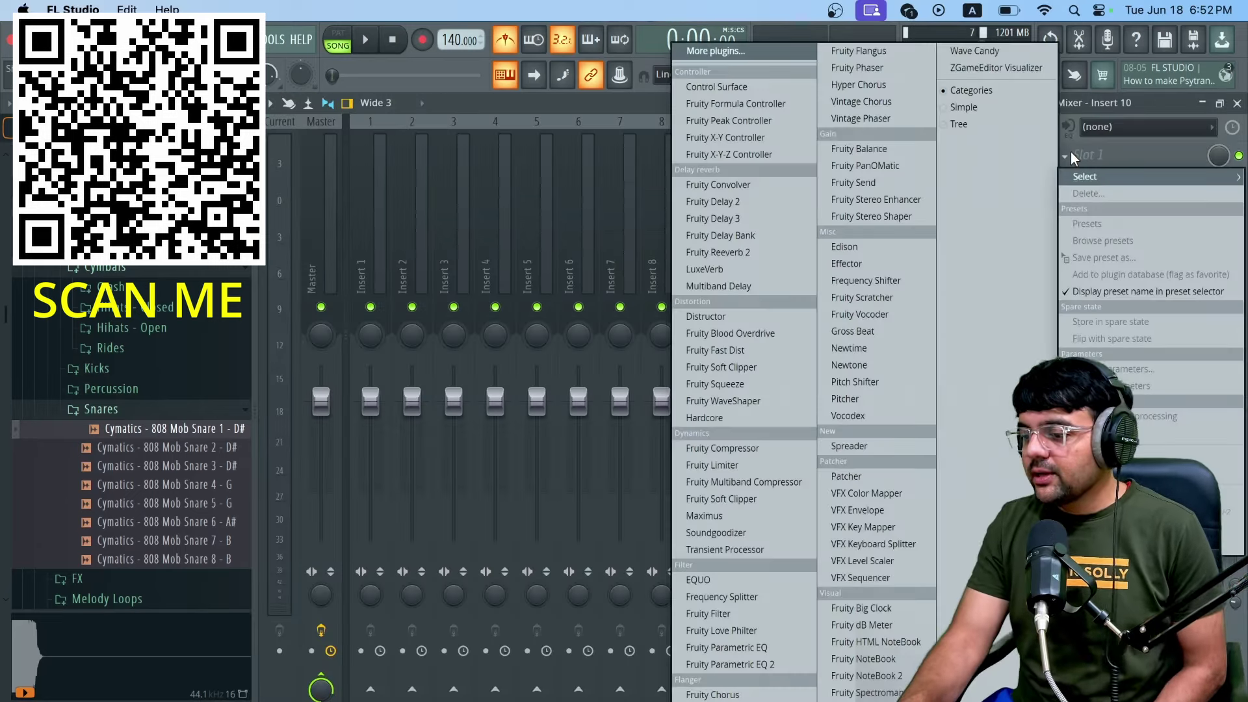
{"action": "left_click", "coordinate": [727, 663]}
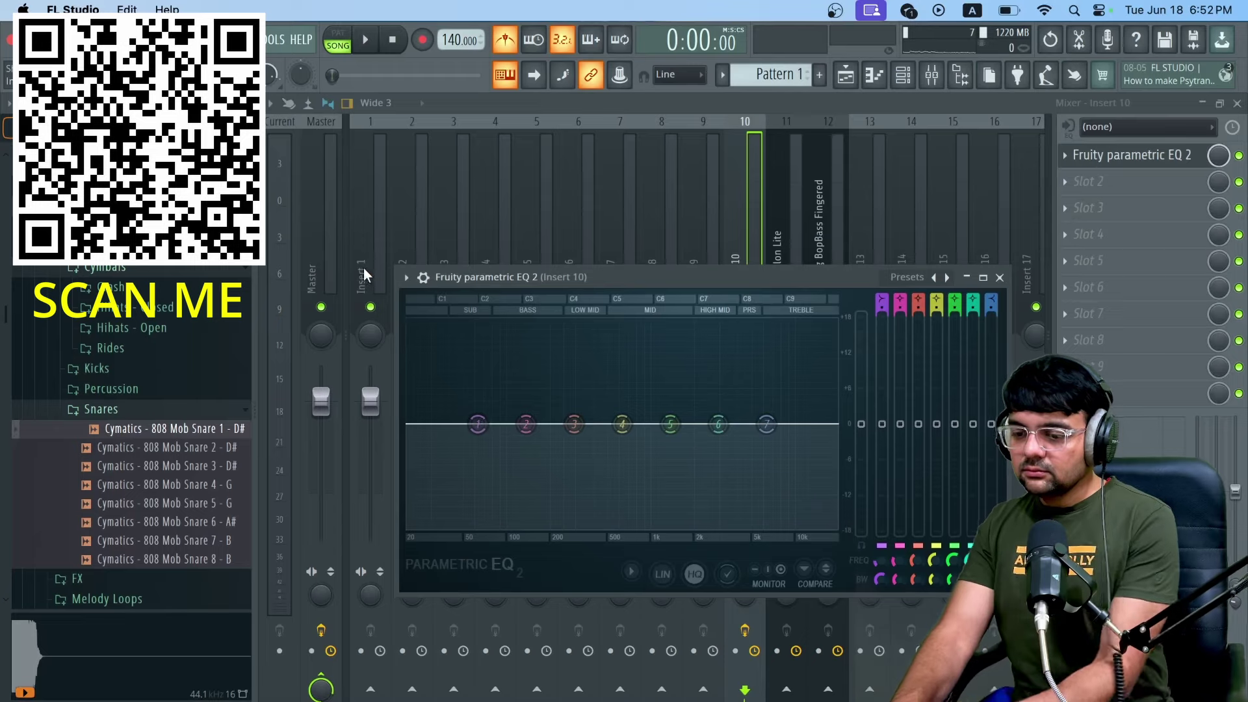
Step: Set band 1 of the Insert 10 EQ to a high pass filter with Steep 4 order at the 0 dB line
{"action": "left_click", "coordinate": [406, 278]}
{"action": "left_click", "coordinate": [660, 289]}
{"action": "left_click_drag", "start_coordinate": [478, 424], "coordinate": [481, 528]}
{"action": "right_click", "coordinate": [481, 528]}
{"action": "mouse_move", "coordinate": [514, 576]}
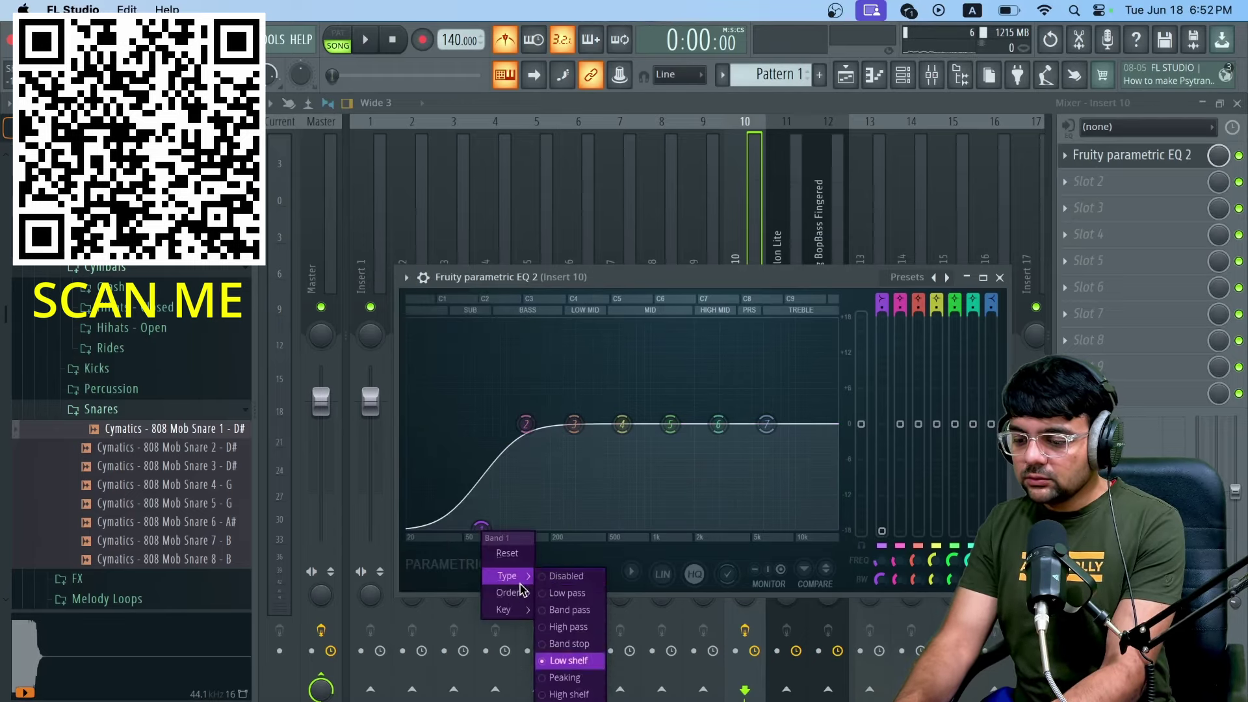
{"action": "left_click", "coordinate": [572, 627]}
{"action": "left_click_drag", "start_coordinate": [481, 528], "coordinate": [481, 424]}
{"action": "right_click", "coordinate": [481, 424]}
{"action": "mouse_move", "coordinate": [515, 488]}
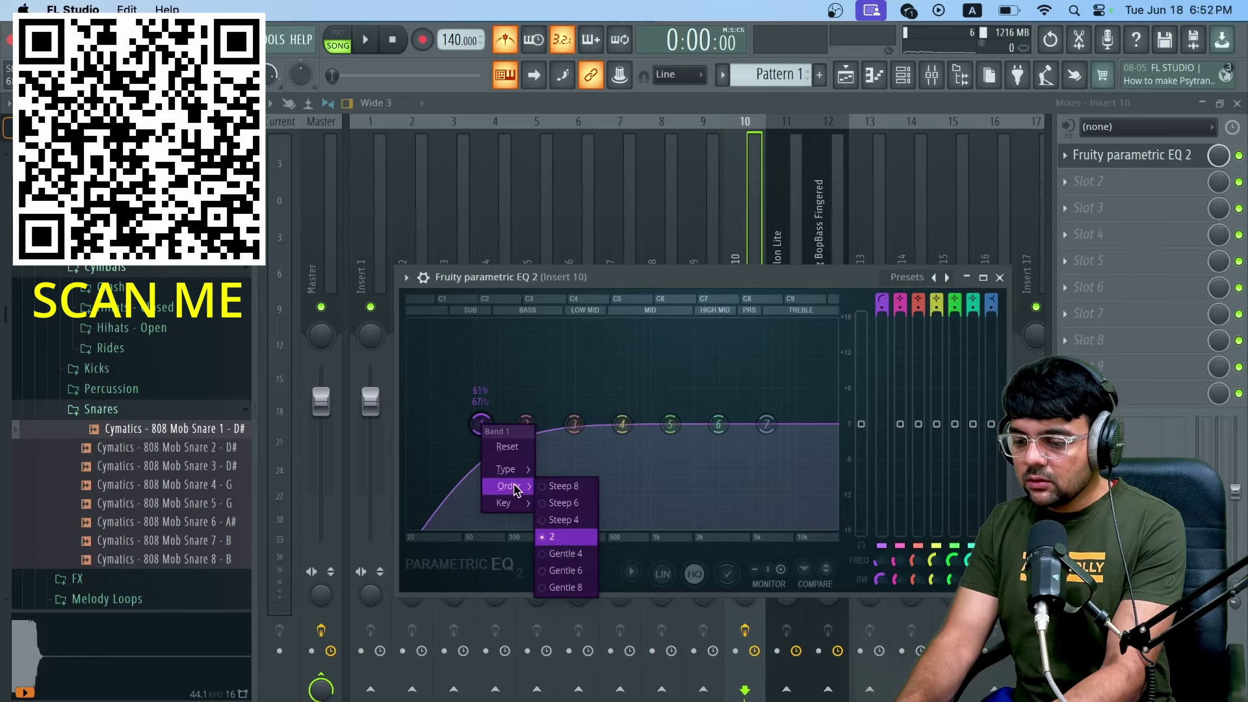
{"action": "left_click", "coordinate": [557, 520]}
Step: Set band 7 of the Insert 10 EQ to a low pass filter with Steep 4 order
{"action": "right_click", "coordinate": [767, 426]}
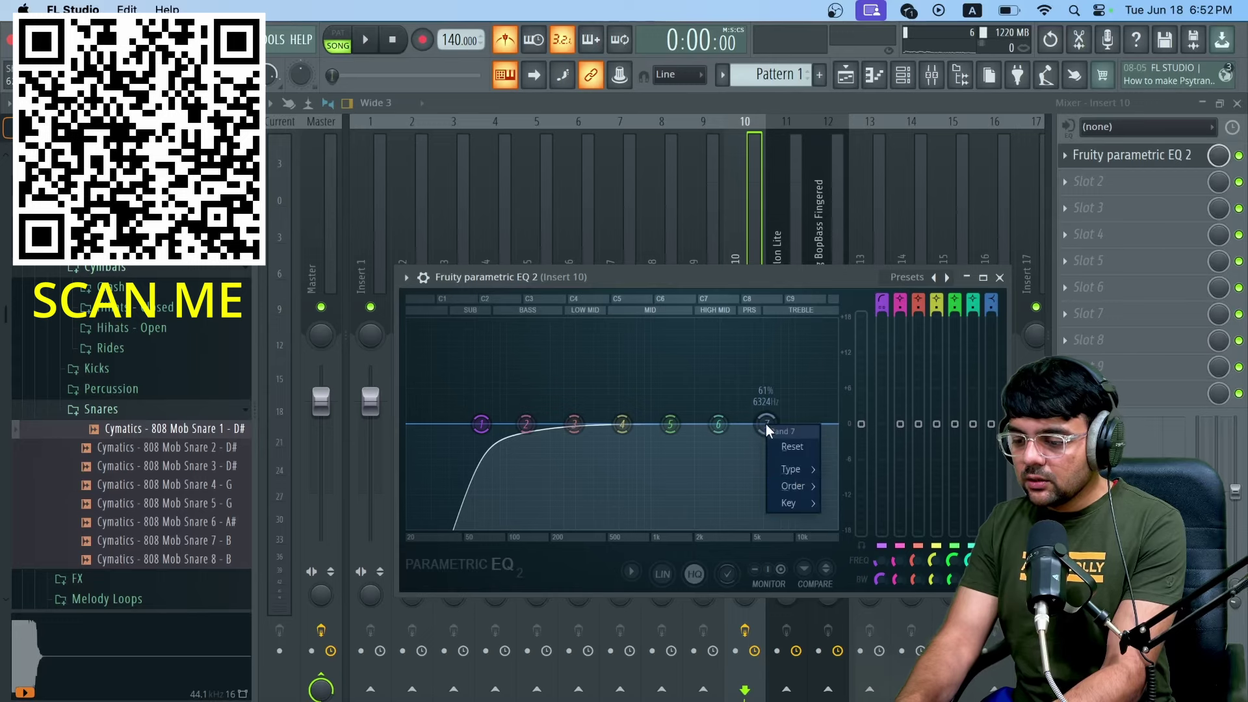
{"action": "mouse_move", "coordinate": [797, 471]}
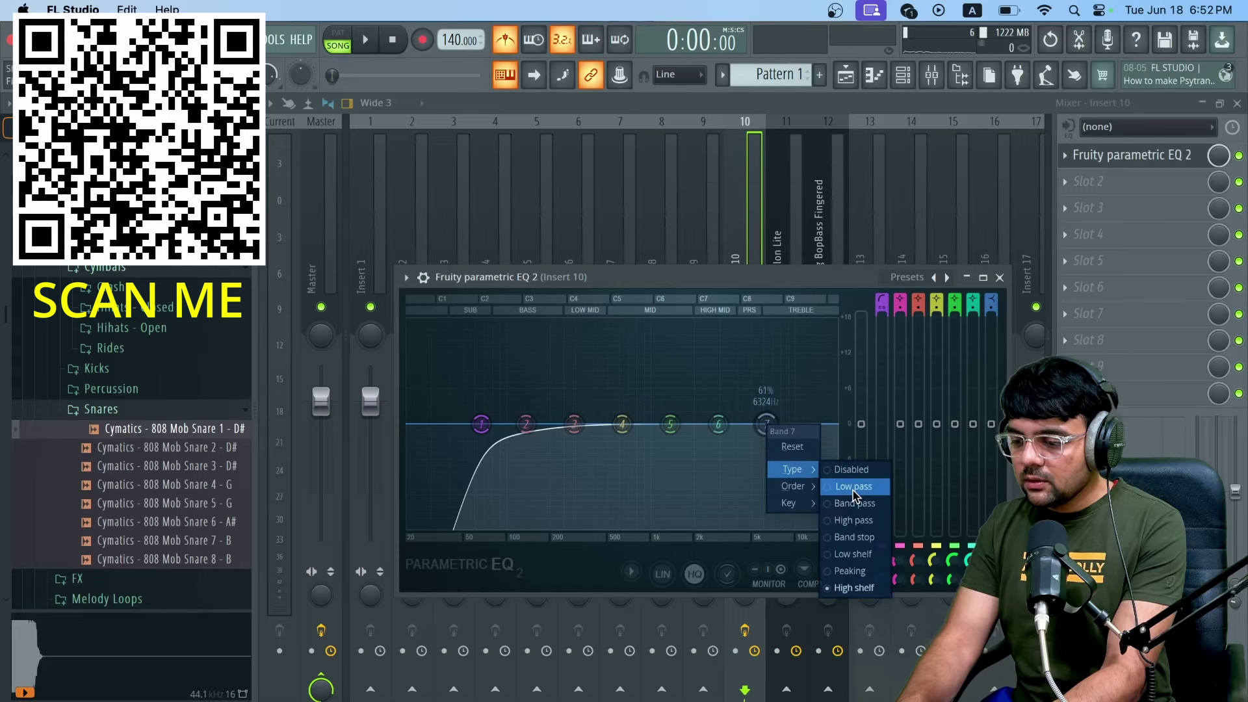
{"action": "left_click", "coordinate": [854, 487]}
{"action": "right_click", "coordinate": [768, 426]}
{"action": "mouse_move", "coordinate": [801, 488]}
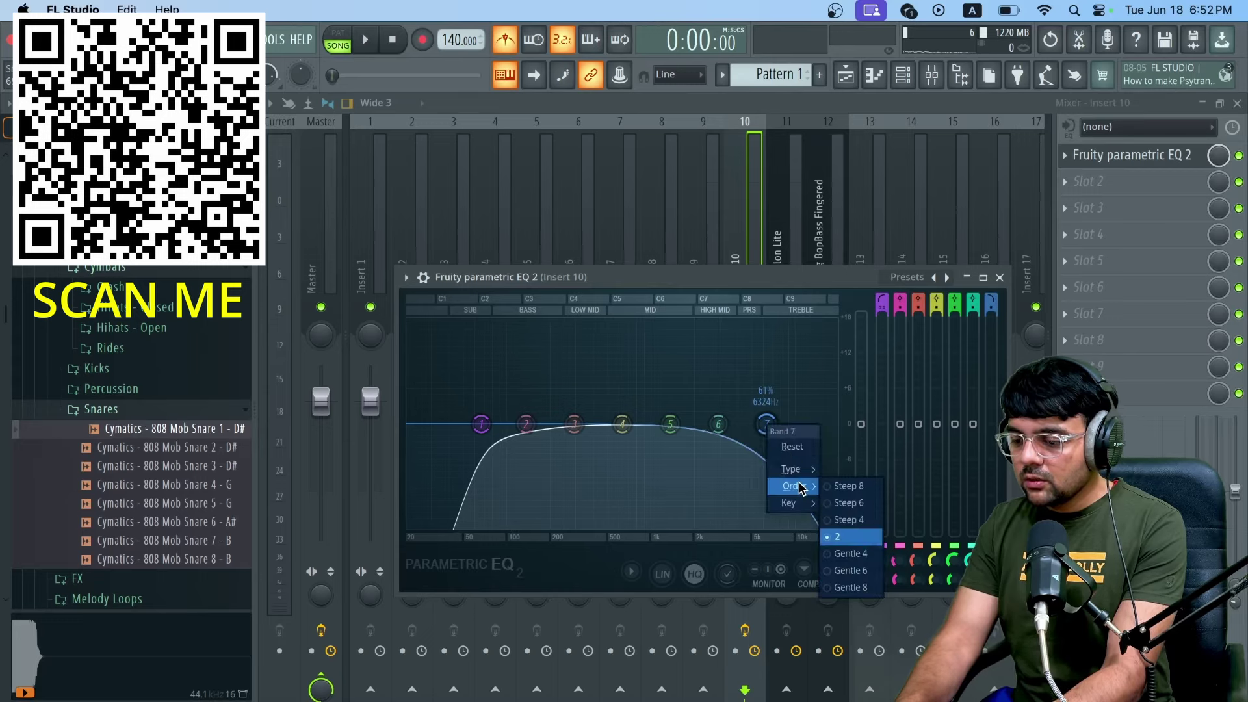
{"action": "left_click", "coordinate": [855, 522]}
Step: During playback, raise the high-pass cutoff to beside band 2 and the low-pass cutoff to the upper end of the spectrum
{"action": "key", "text": "space"}
{"action": "left_click_drag", "start_coordinate": [481, 424], "coordinate": [522, 424]}
{"action": "left_click_drag", "start_coordinate": [767, 425], "coordinate": [840, 426]}
{"action": "key", "text": "space"}
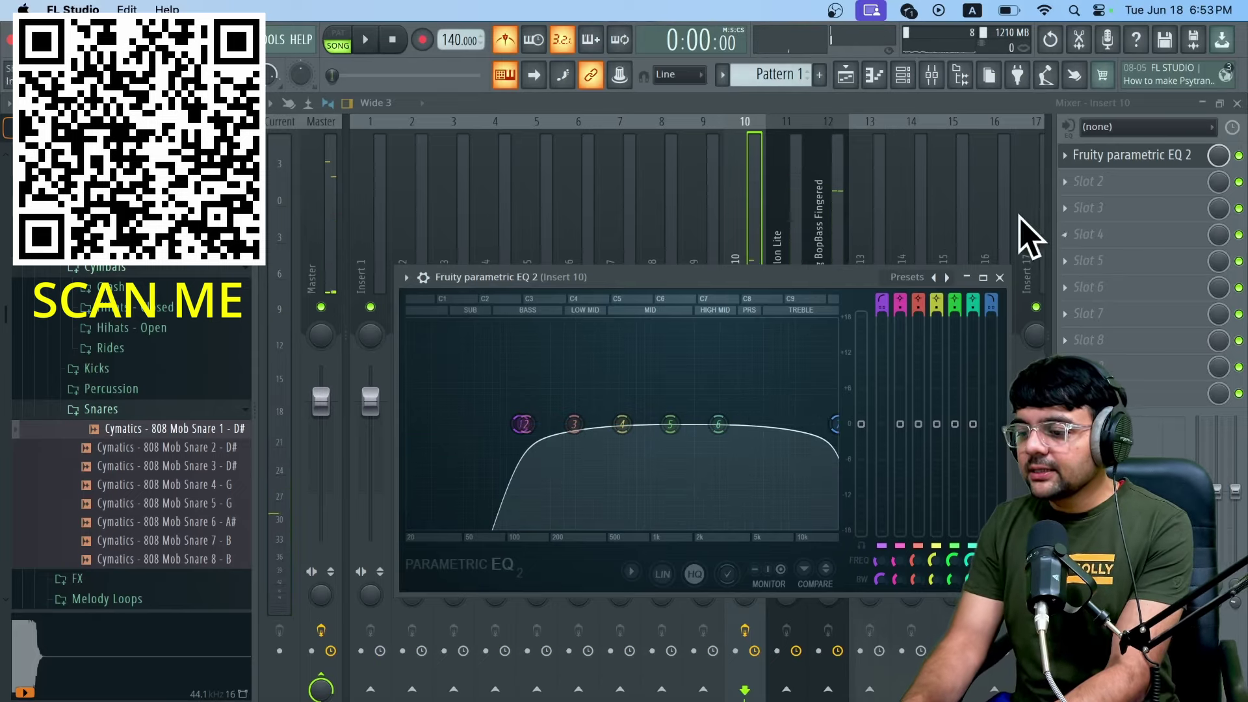
Step: Copy the Insert 10 EQ with its settings to the Ace Nylon Lite mixer track and return to the playlist
{"action": "left_click", "coordinate": [1071, 154]}
{"action": "left_click_drag", "start_coordinate": [1105, 270], "coordinate": [796, 248]}
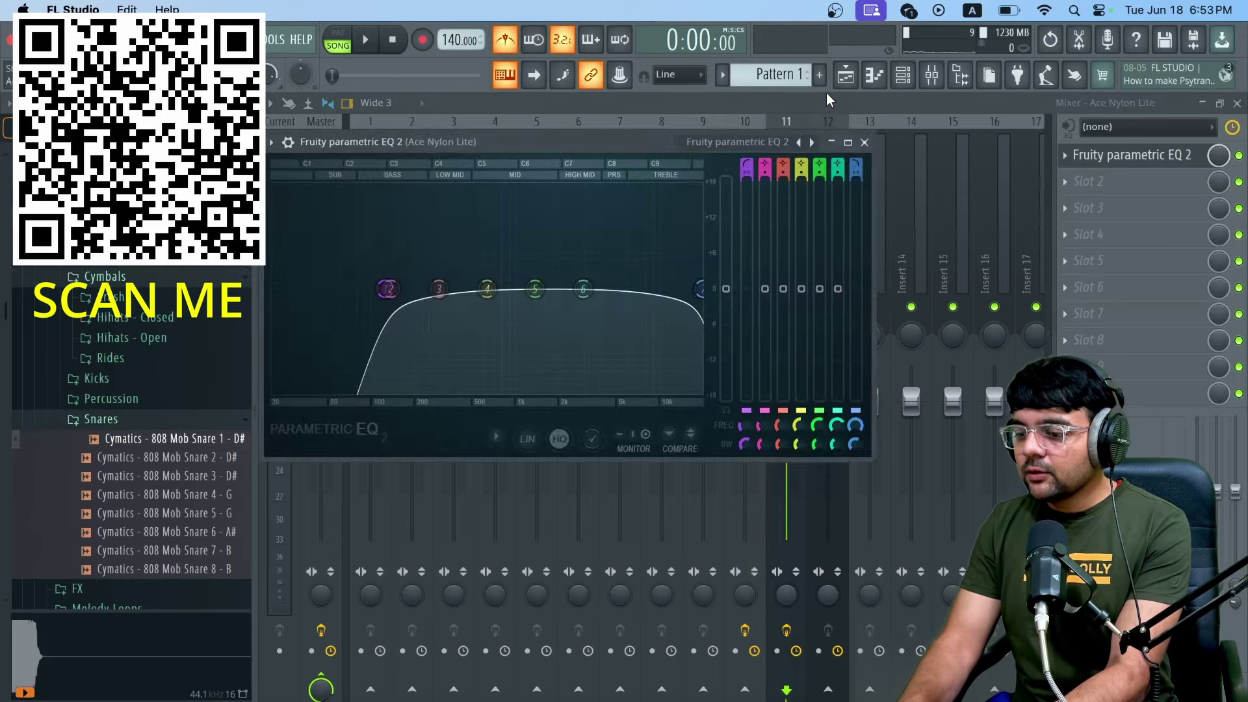
{"action": "left_click", "coordinate": [855, 131]}
{"action": "left_click", "coordinate": [846, 74]}
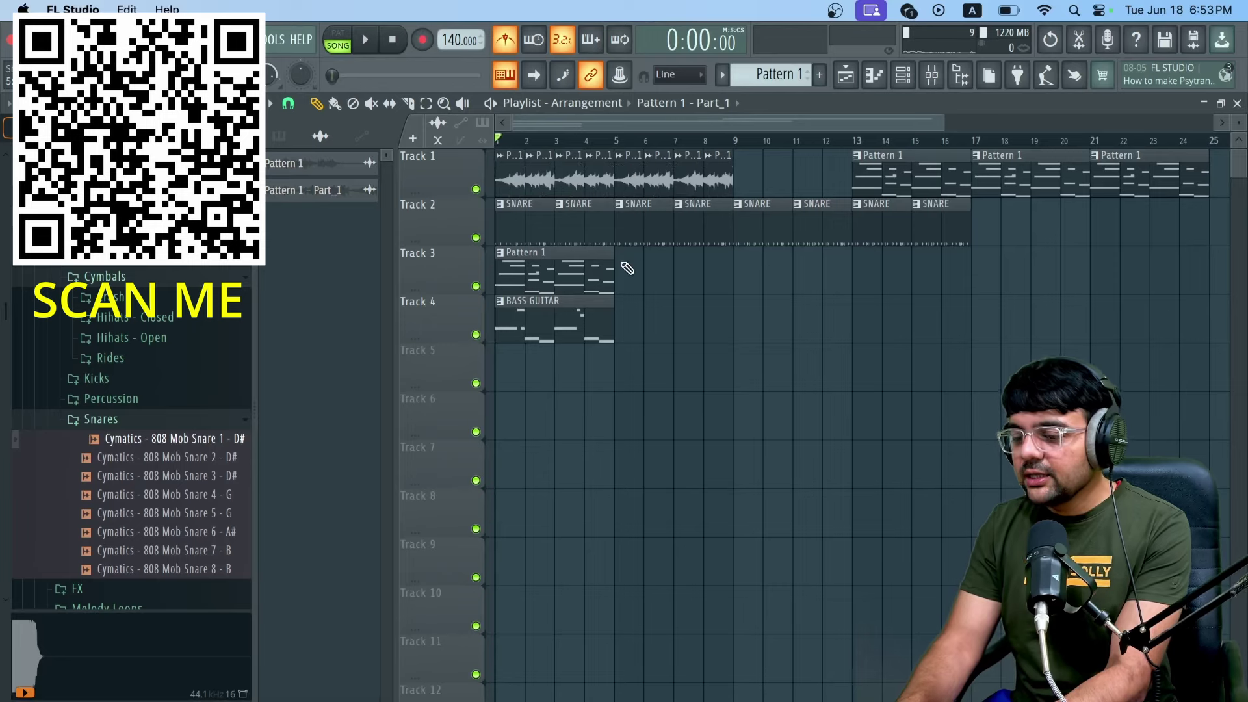
Step: Create an automation clip for the Insert 10 EQ's band 7 frequency over bars 1 to 8, falling to the minimum at the end
{"action": "left_click", "coordinate": [936, 76]}
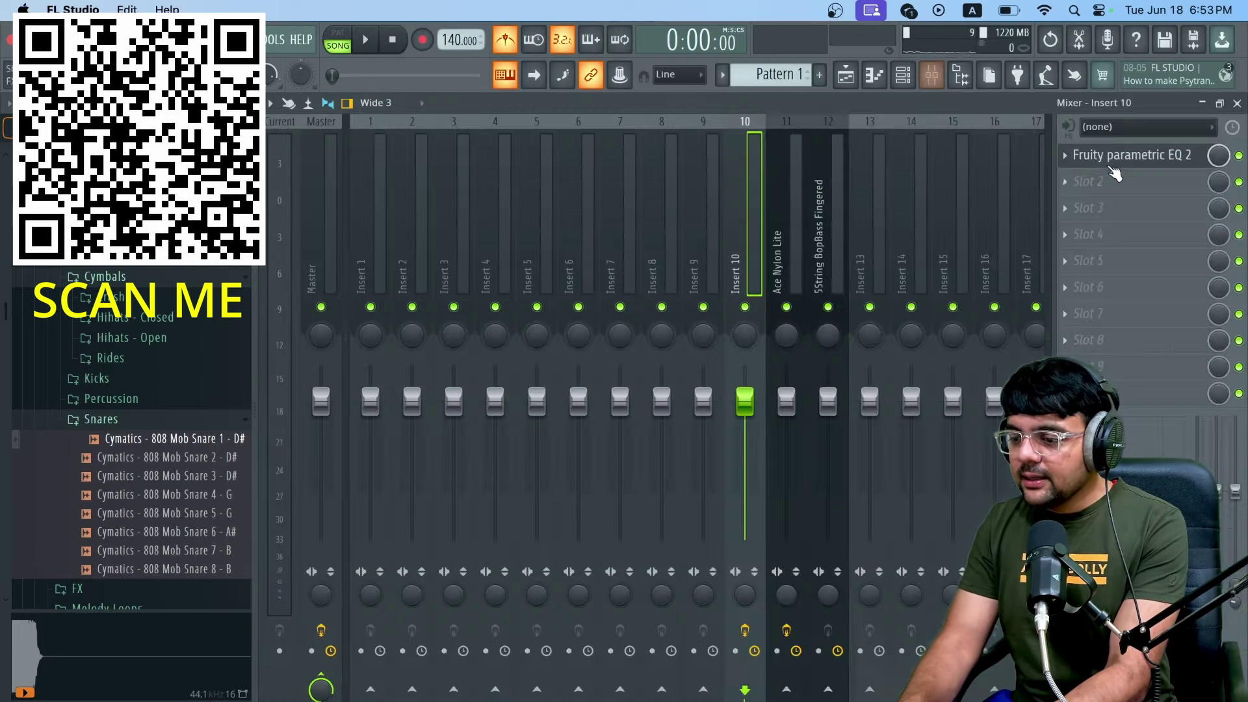
{"action": "left_click", "coordinate": [1136, 156]}
{"action": "mouse_move", "coordinate": [835, 423]}
{"action": "left_mouse_down"}
{"action": "mouse_move", "coordinate": [524, 424]}
{"action": "mouse_move", "coordinate": [836, 426]}
{"action": "left_mouse_up"}
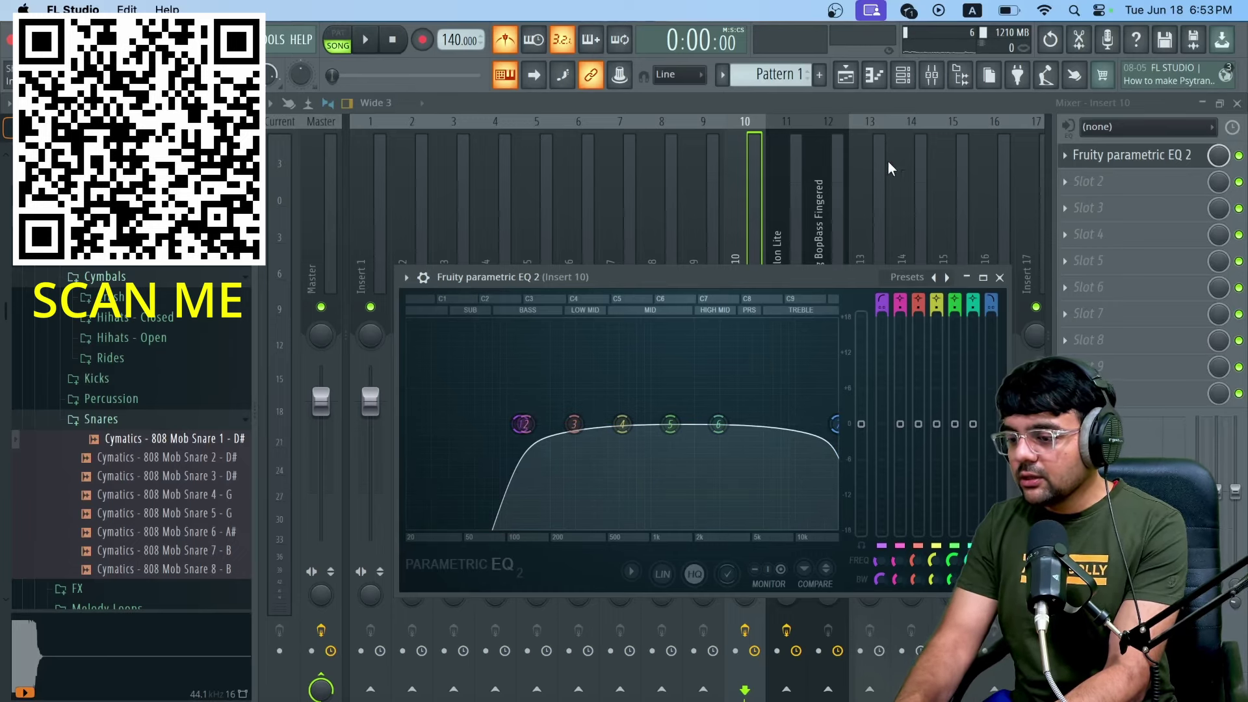
{"action": "left_click", "coordinate": [846, 75]}
{"action": "left_click_drag", "start_coordinate": [733, 141], "coordinate": [399, 144]}
{"action": "left_click", "coordinate": [931, 75]}
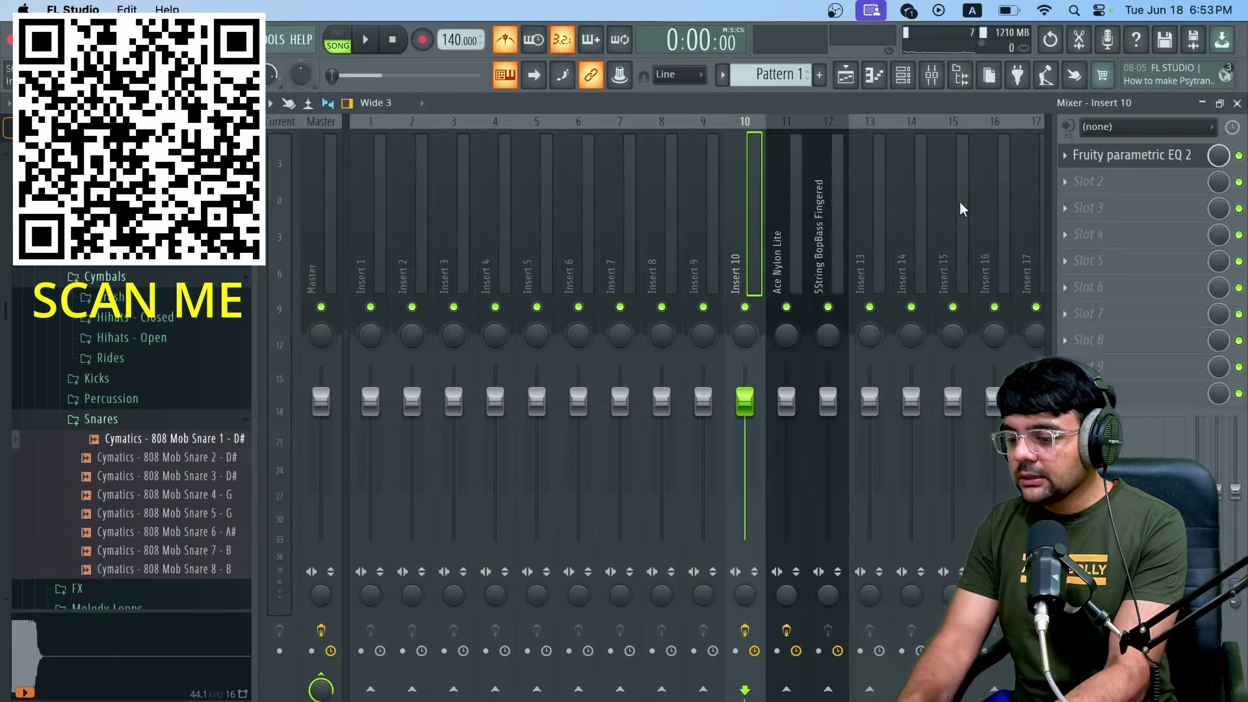
{"action": "left_click", "coordinate": [1136, 162]}
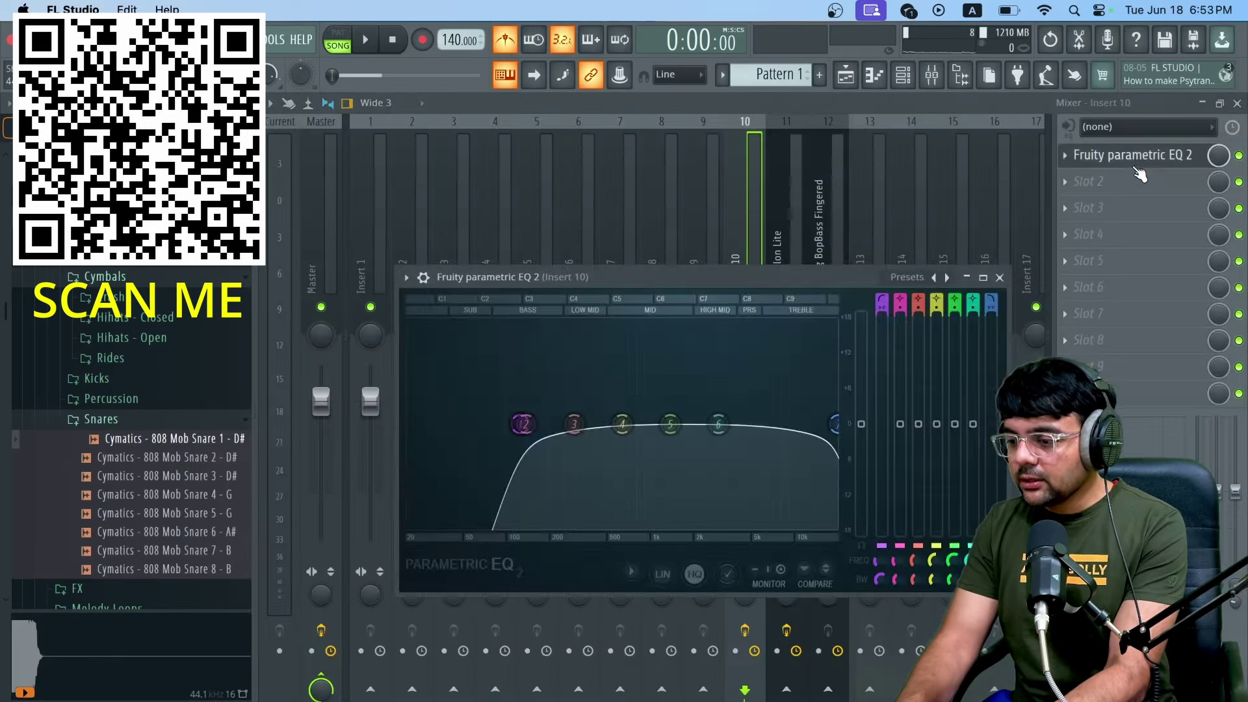
{"action": "left_click", "coordinate": [845, 75]}
{"action": "left_click_drag", "start_coordinate": [738, 359], "coordinate": [737, 396]}
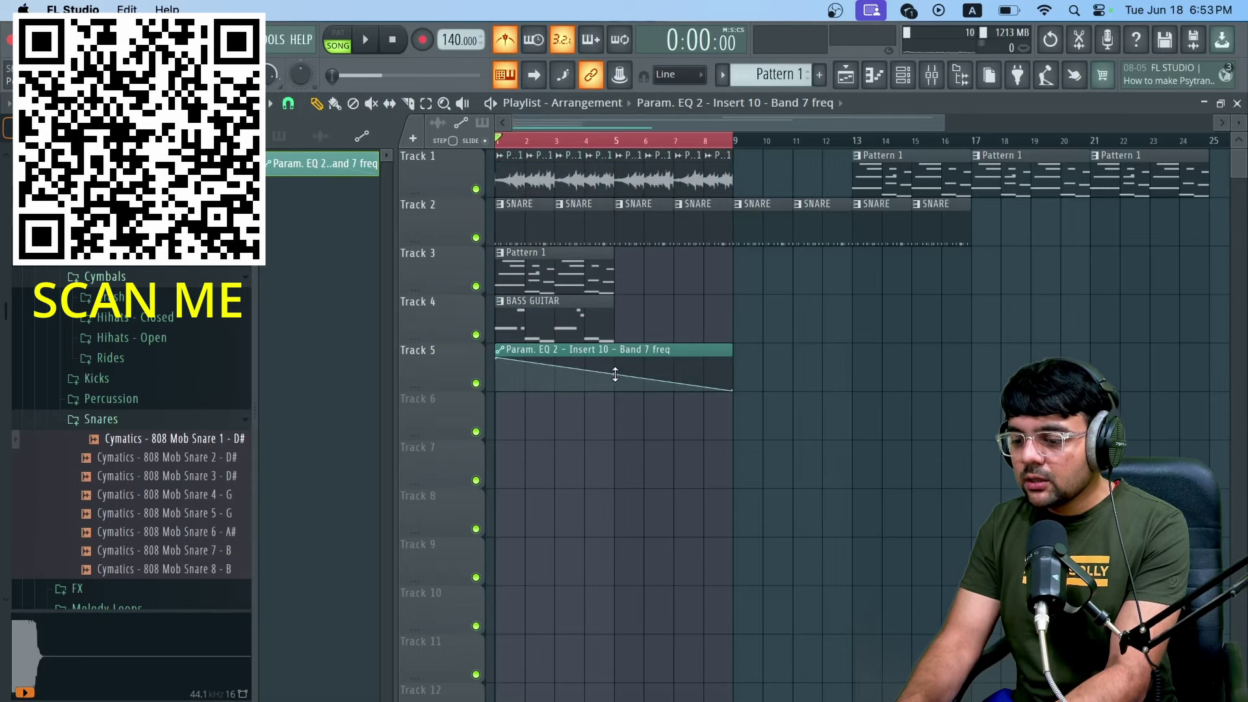
Step: Add BASS GUITAR clips at bars 5 and 9 on Track 4
{"action": "left_click", "coordinate": [585, 321]}
{"action": "left_click", "coordinate": [624, 325]}
{"action": "left_click", "coordinate": [750, 336]}
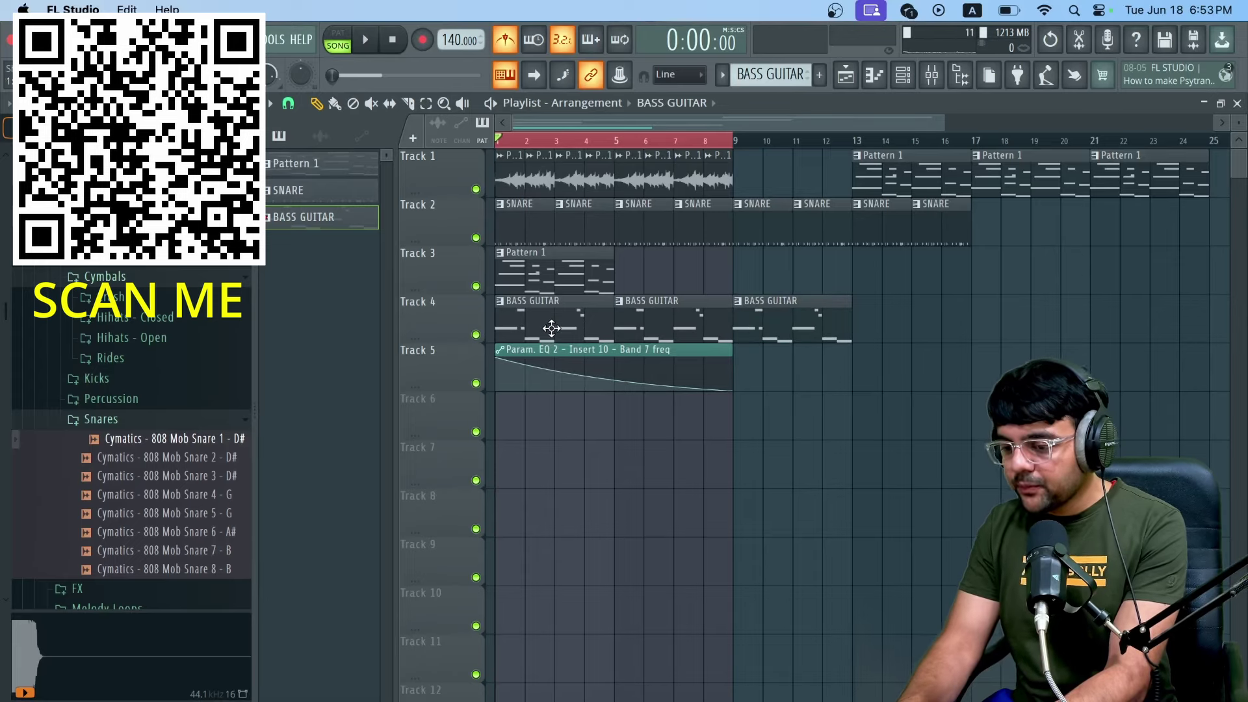
Step: Lower the band 7 low-pass cutoff of the Ace Nylon Lite EQ to beside band 2
{"action": "left_click", "coordinate": [947, 74]}
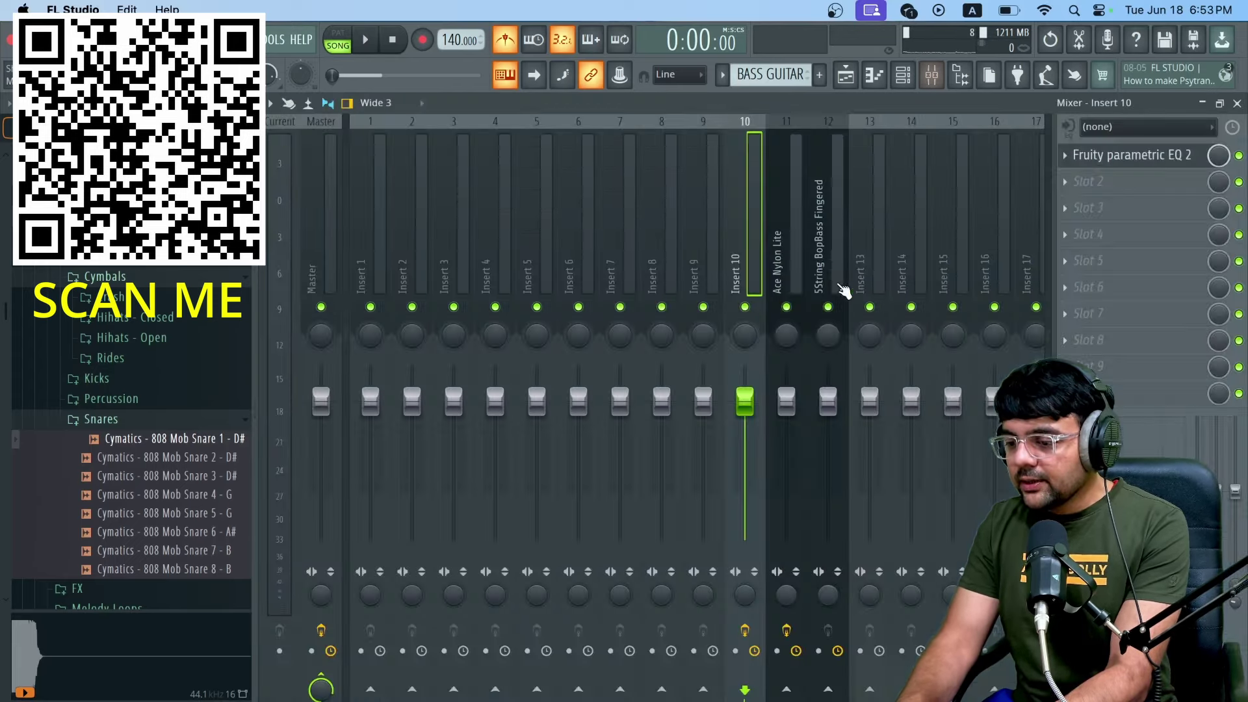
{"action": "left_click", "coordinate": [800, 243]}
{"action": "left_click", "coordinate": [1148, 158]}
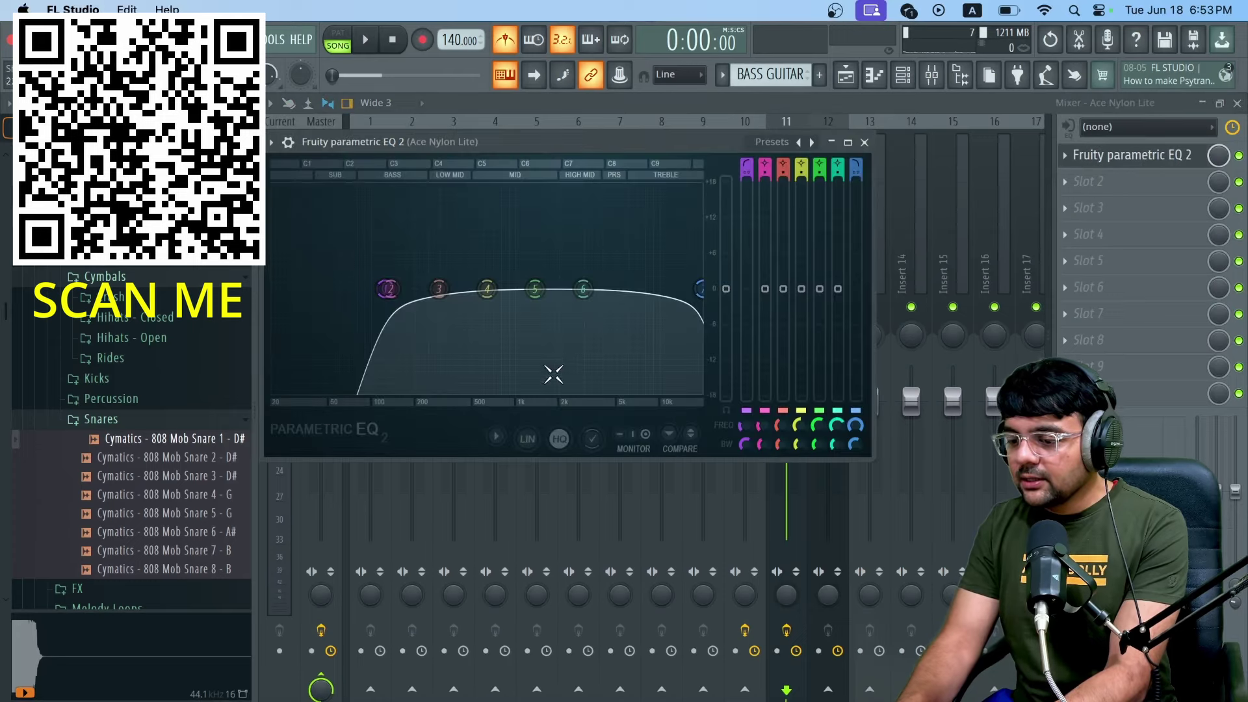
{"action": "left_click_drag", "start_coordinate": [699, 290], "coordinate": [392, 292]}
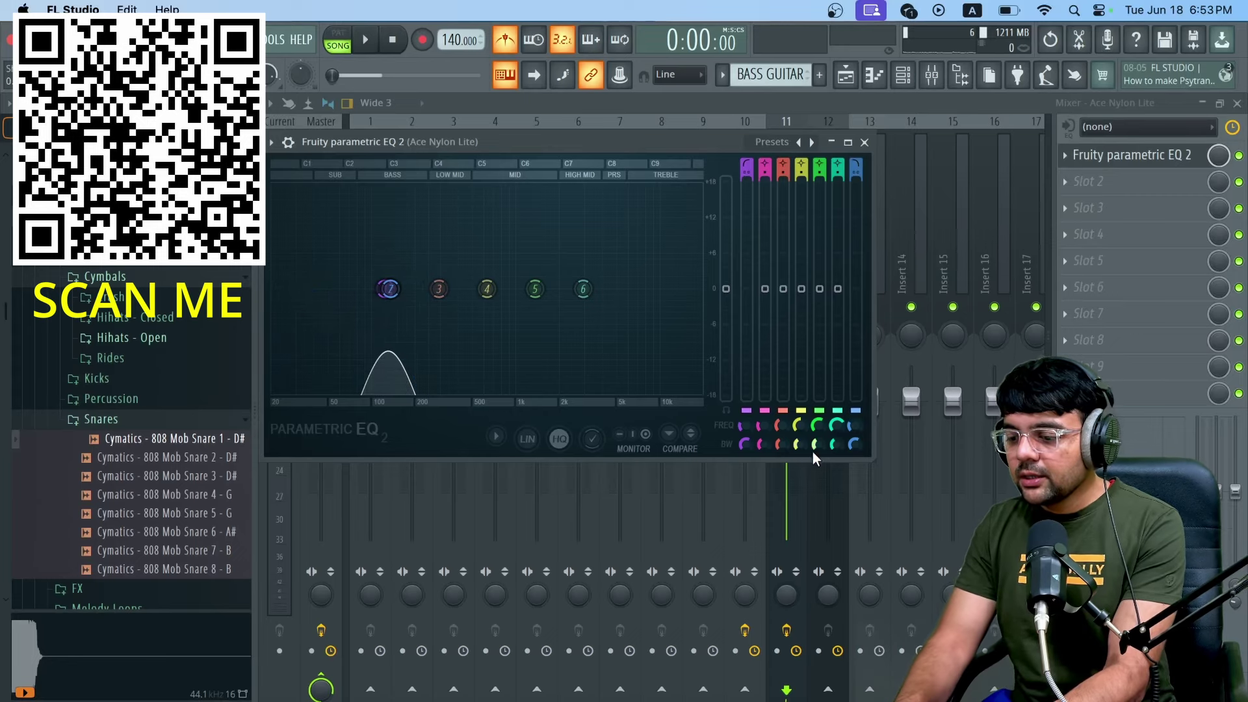
Step: Create an automation clip for the Ace Nylon Lite EQ's band 7 frequency over bars 1 to 8, rising to the maximum at the end
{"action": "right_click", "coordinate": [852, 423]}
{"action": "left_click", "coordinate": [912, 566]}
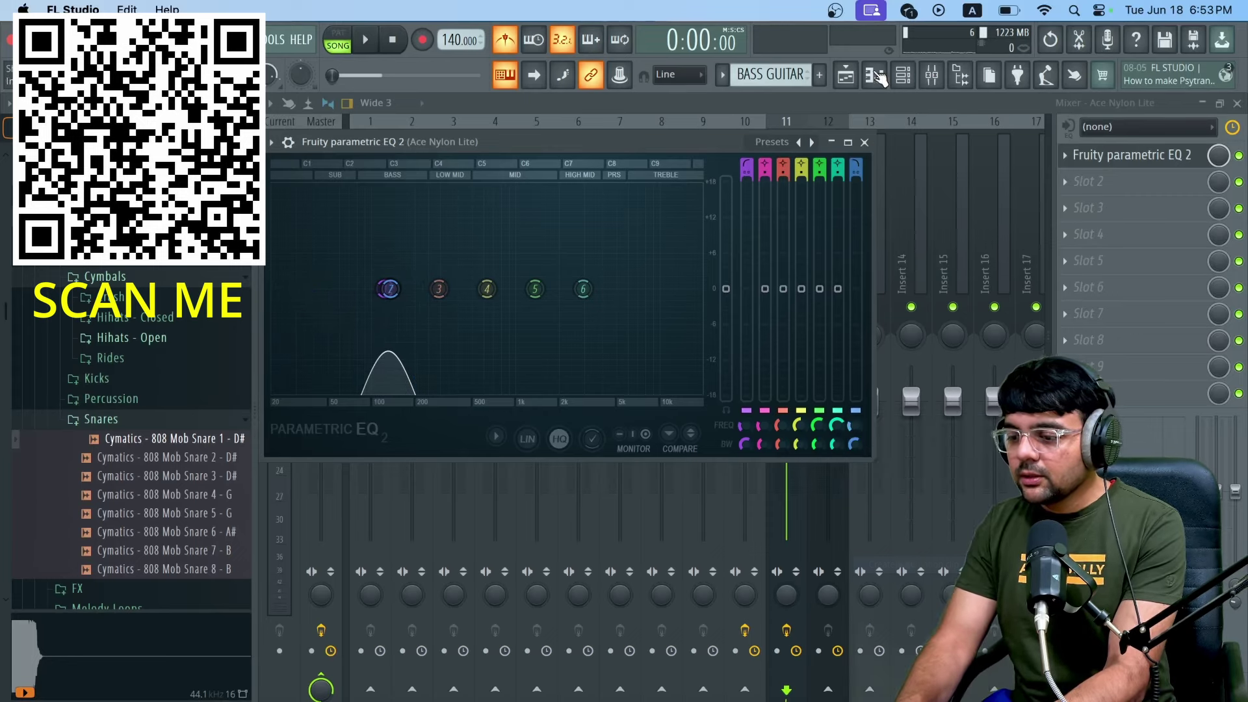
{"action": "left_click", "coordinate": [846, 76]}
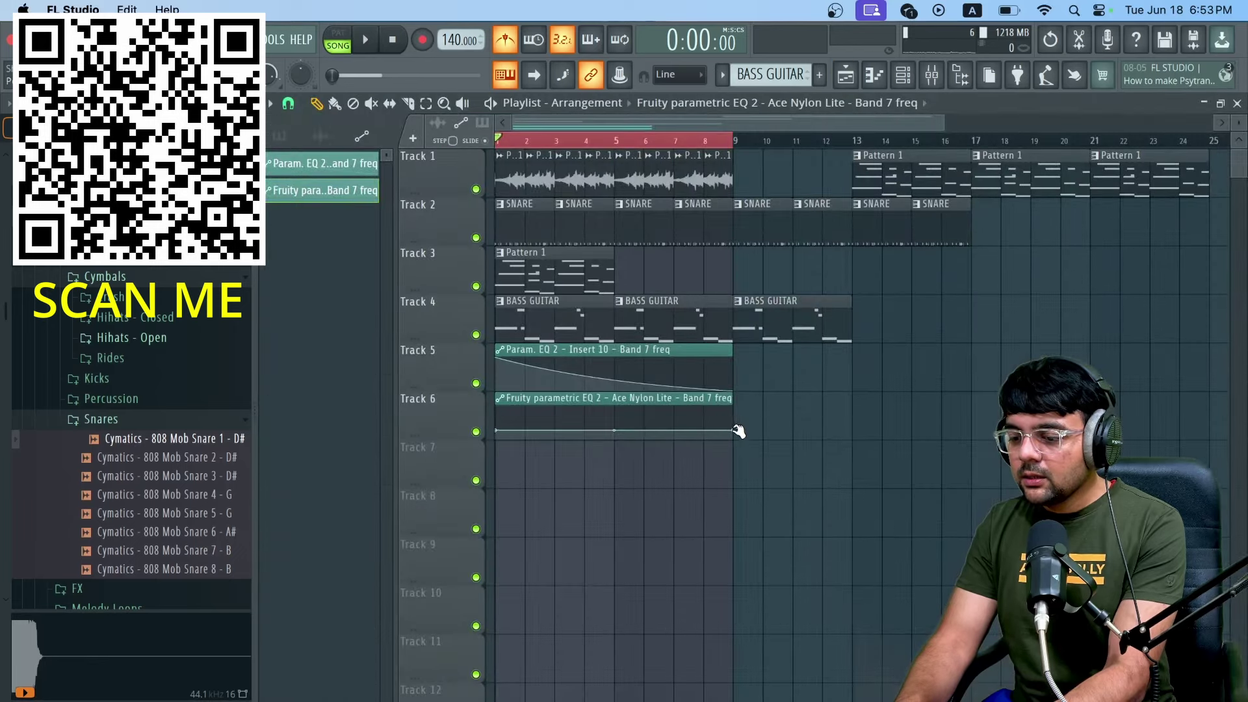
{"action": "left_click_drag", "start_coordinate": [738, 431], "coordinate": [738, 388]}
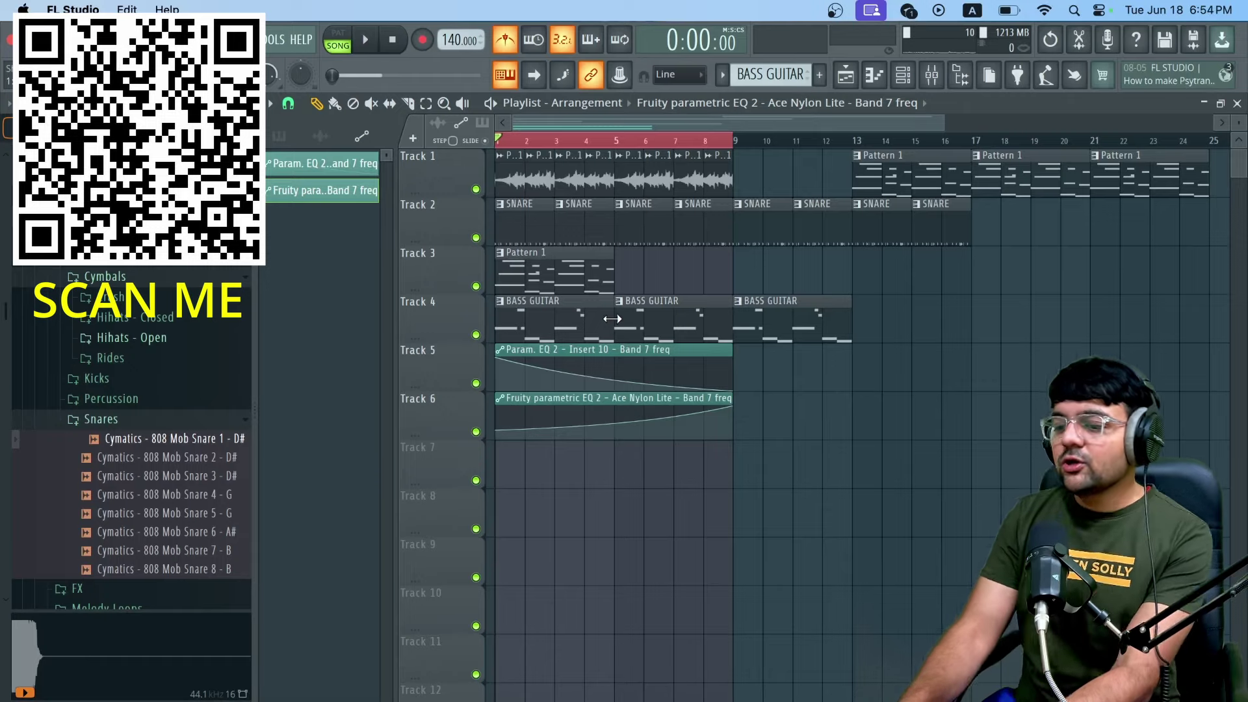
Step: Copy the Ace Nylon Lite EQ with its settings to the 5String BopBass Fingered mixer track
{"action": "double_click", "coordinate": [556, 325]}
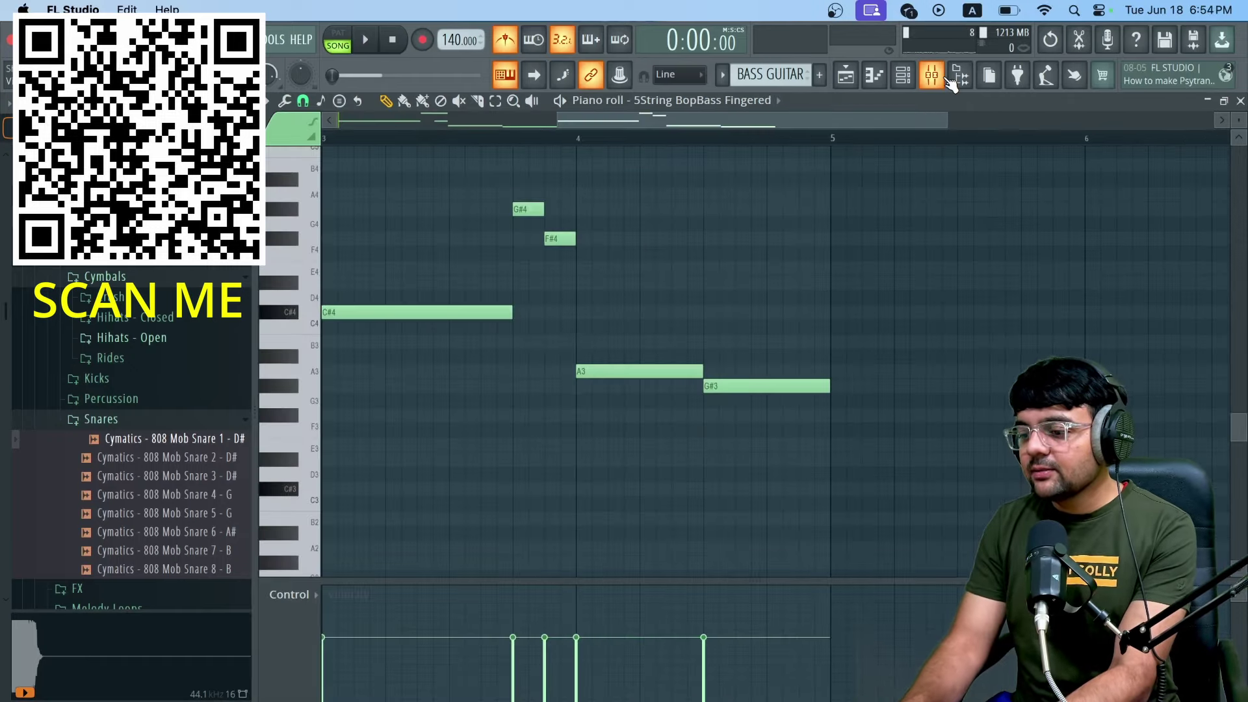
{"action": "left_click", "coordinate": [931, 75]}
{"action": "left_click", "coordinate": [834, 234]}
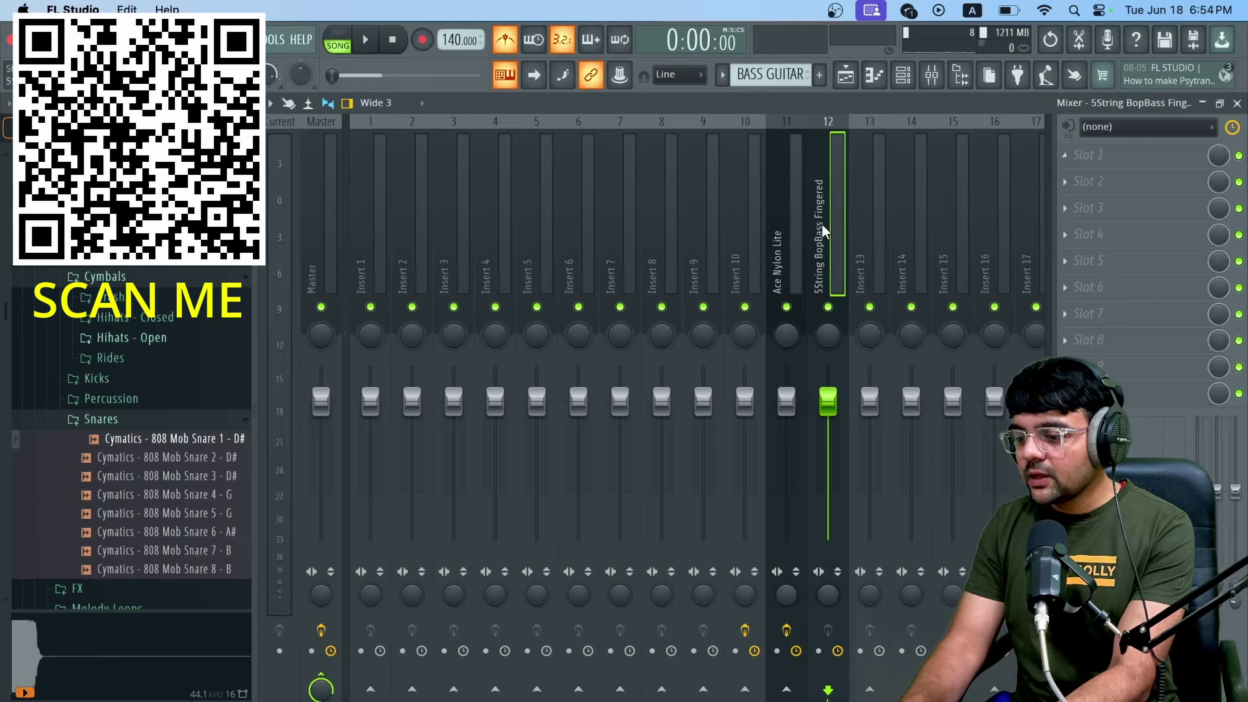
{"action": "left_click", "coordinate": [788, 219]}
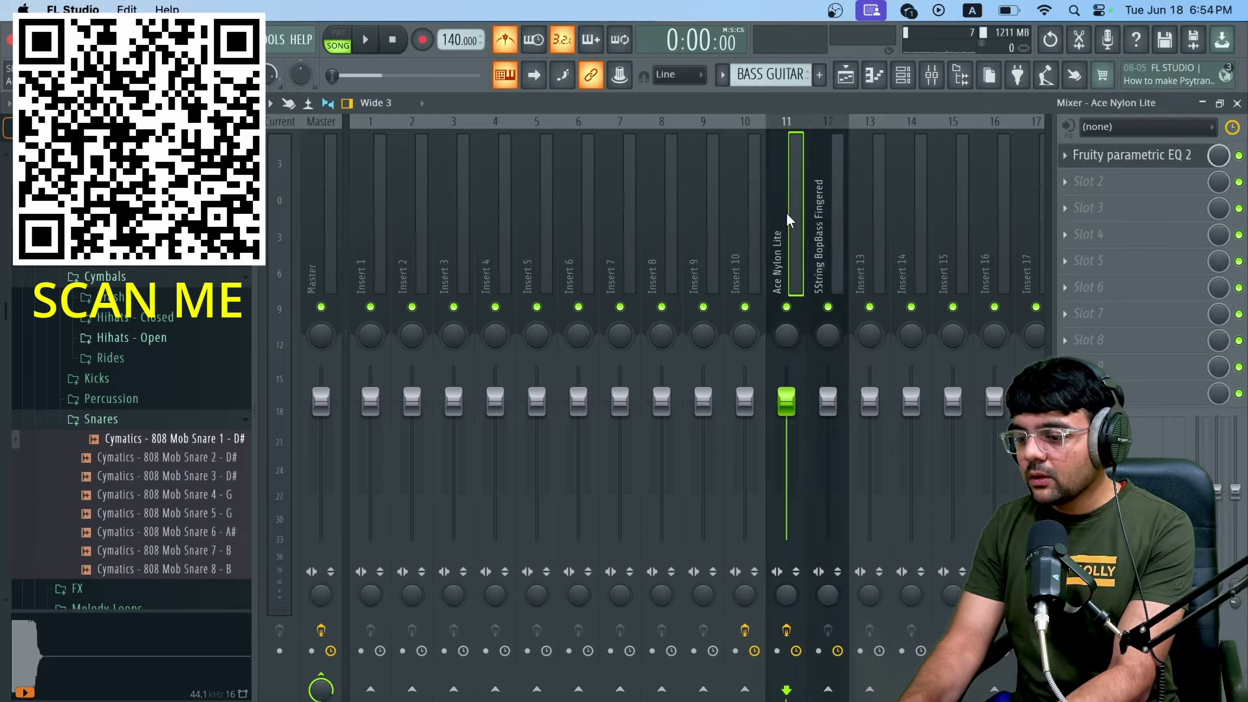
{"action": "left_click", "coordinate": [1066, 157]}
{"action": "left_click_drag", "start_coordinate": [1107, 261], "coordinate": [832, 260]}
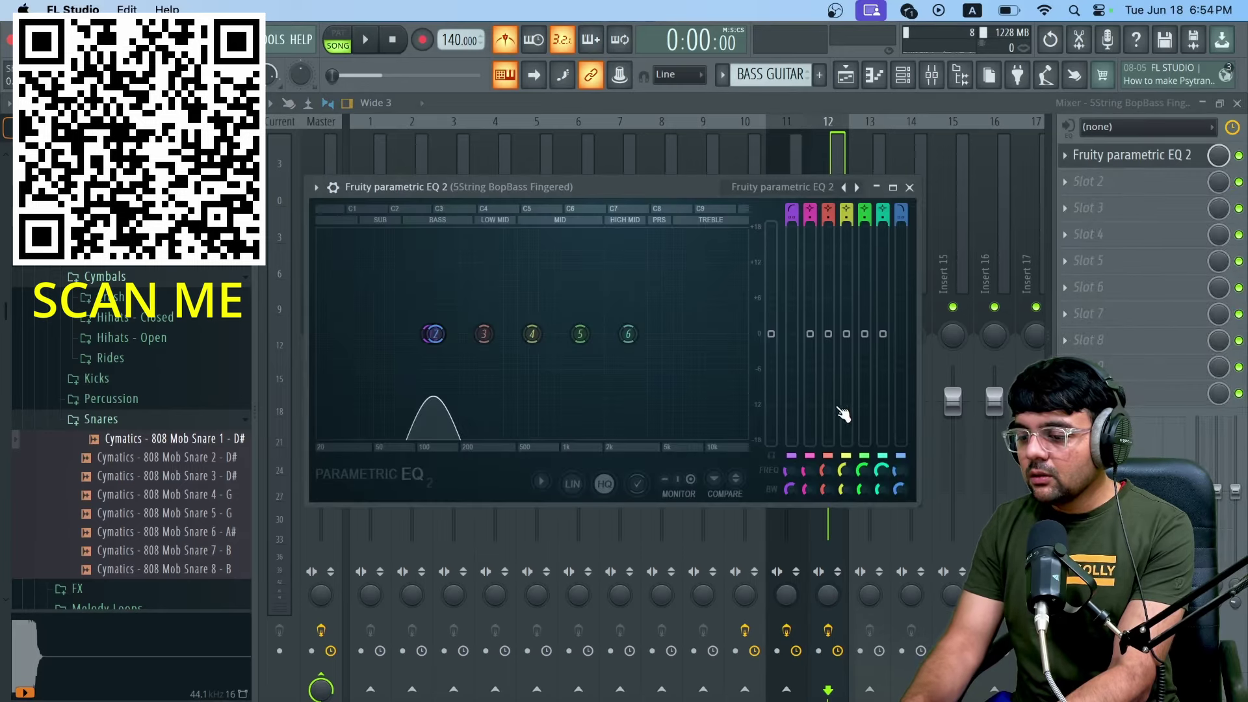
Step: On the bass EQ, raise the band 7 cutoff to the top end and move the band 1 high-pass up beside band 6
{"action": "right_click", "coordinate": [904, 469]}
{"action": "left_click", "coordinate": [929, 426]}
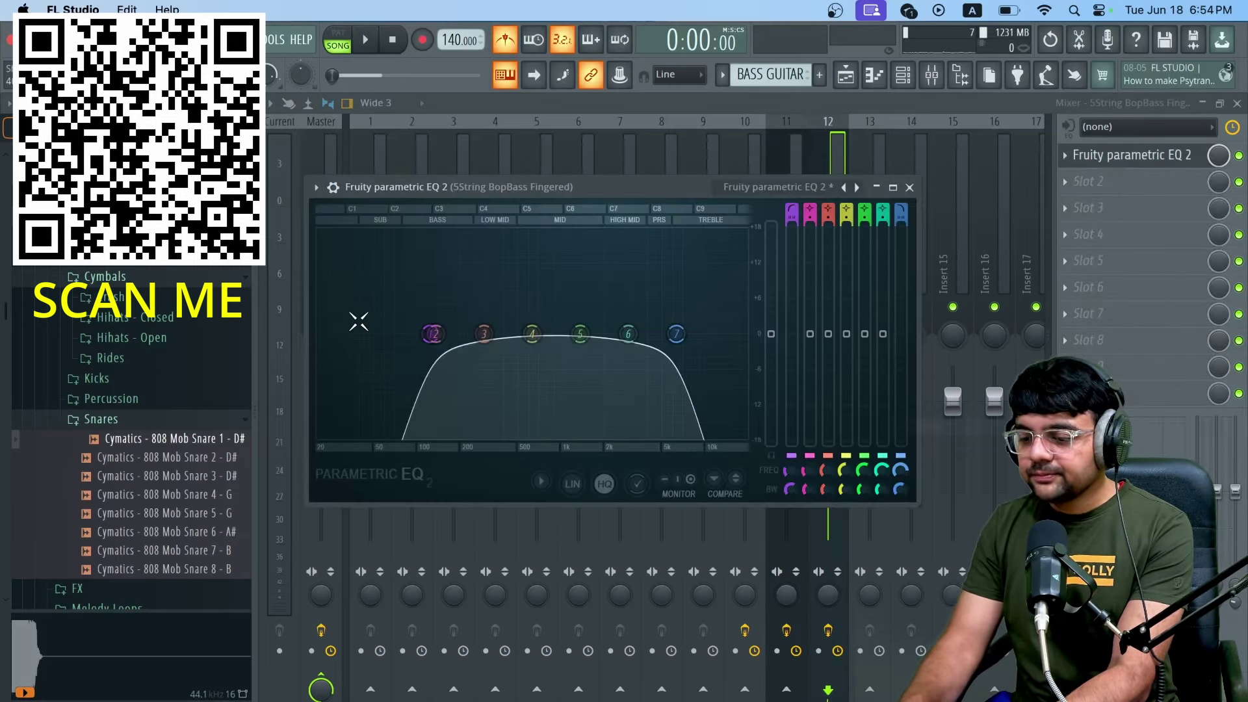
{"action": "left_click_drag", "start_coordinate": [433, 334], "coordinate": [592, 334]}
{"action": "left_click_drag", "start_coordinate": [677, 334], "coordinate": [767, 338]}
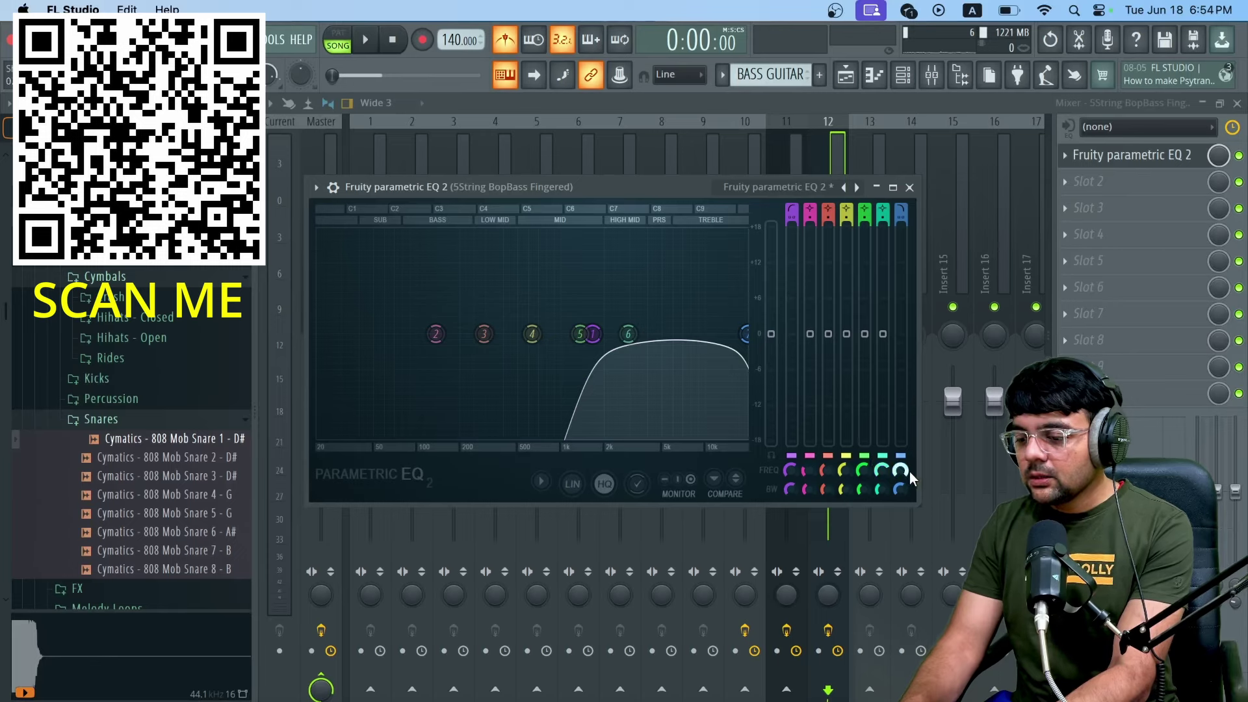
{"action": "left_click_drag", "start_coordinate": [579, 334], "coordinate": [635, 334]}
Step: Create an automation clip for the bass EQ's band 1 frequency over bars 1 to 8 and raise its end point
{"action": "right_click", "coordinate": [794, 468]}
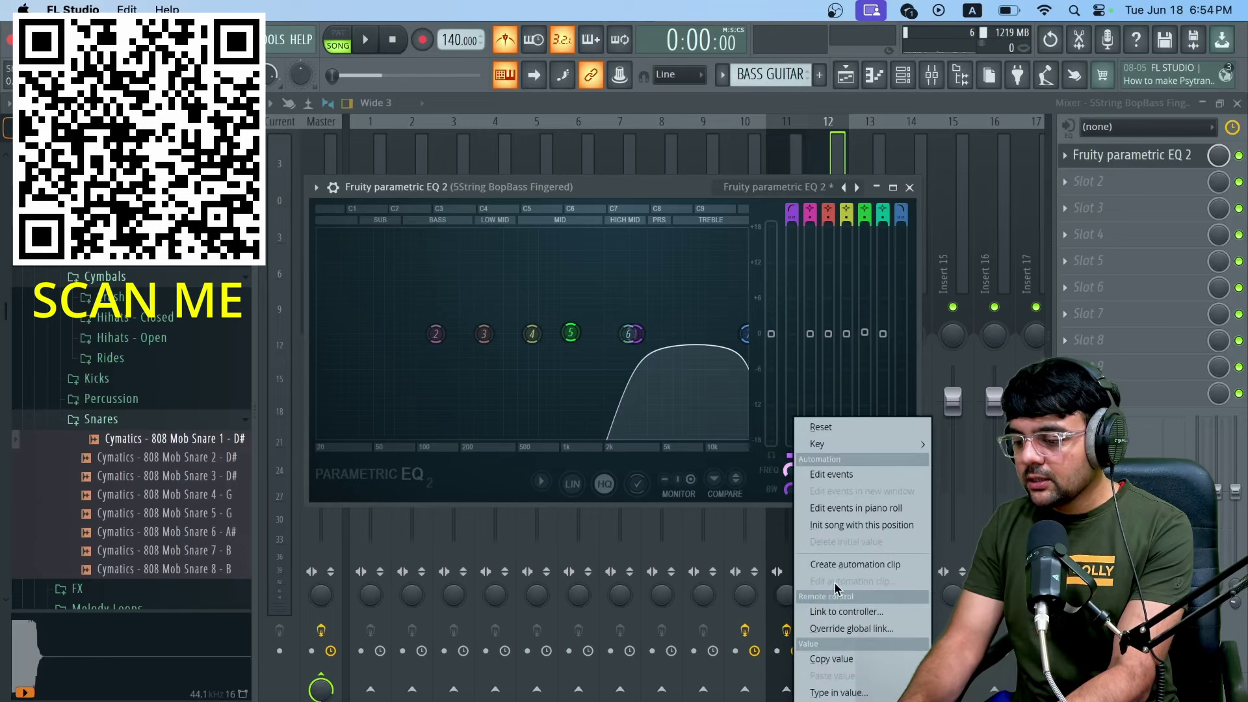
{"action": "left_click", "coordinate": [845, 562]}
{"action": "left_click", "coordinate": [846, 76]}
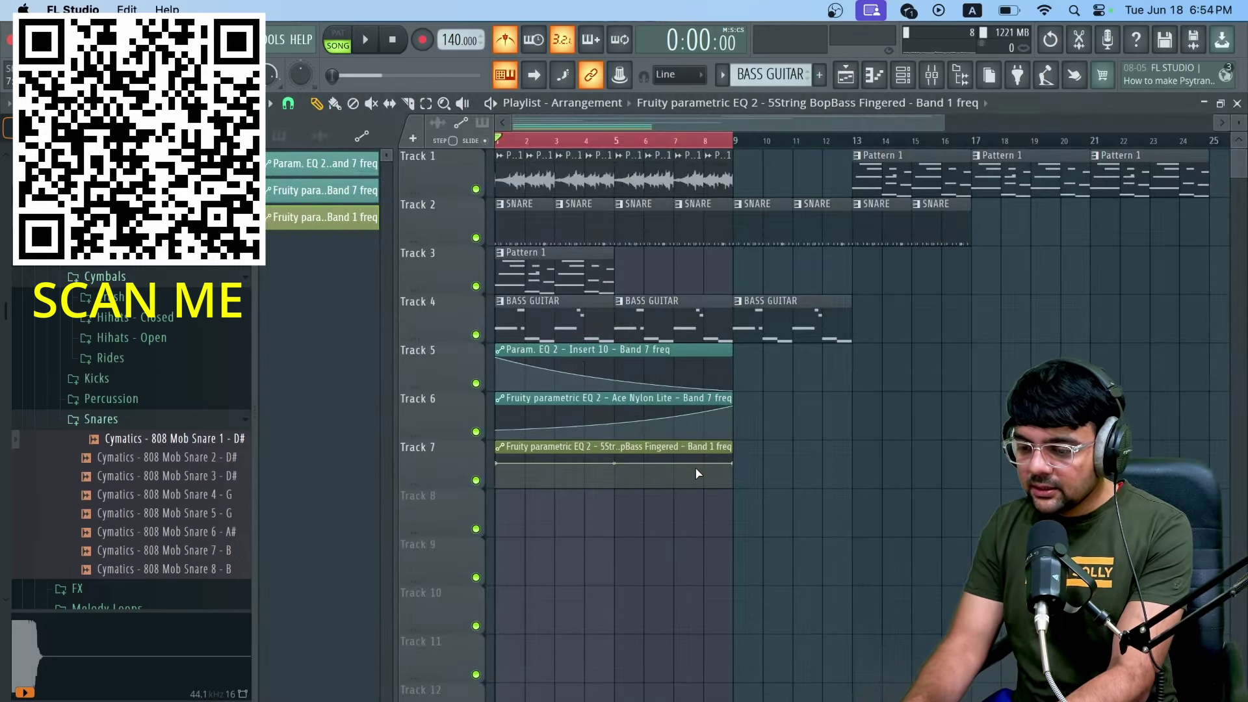
{"action": "left_click_drag", "start_coordinate": [735, 466], "coordinate": [737, 434]}
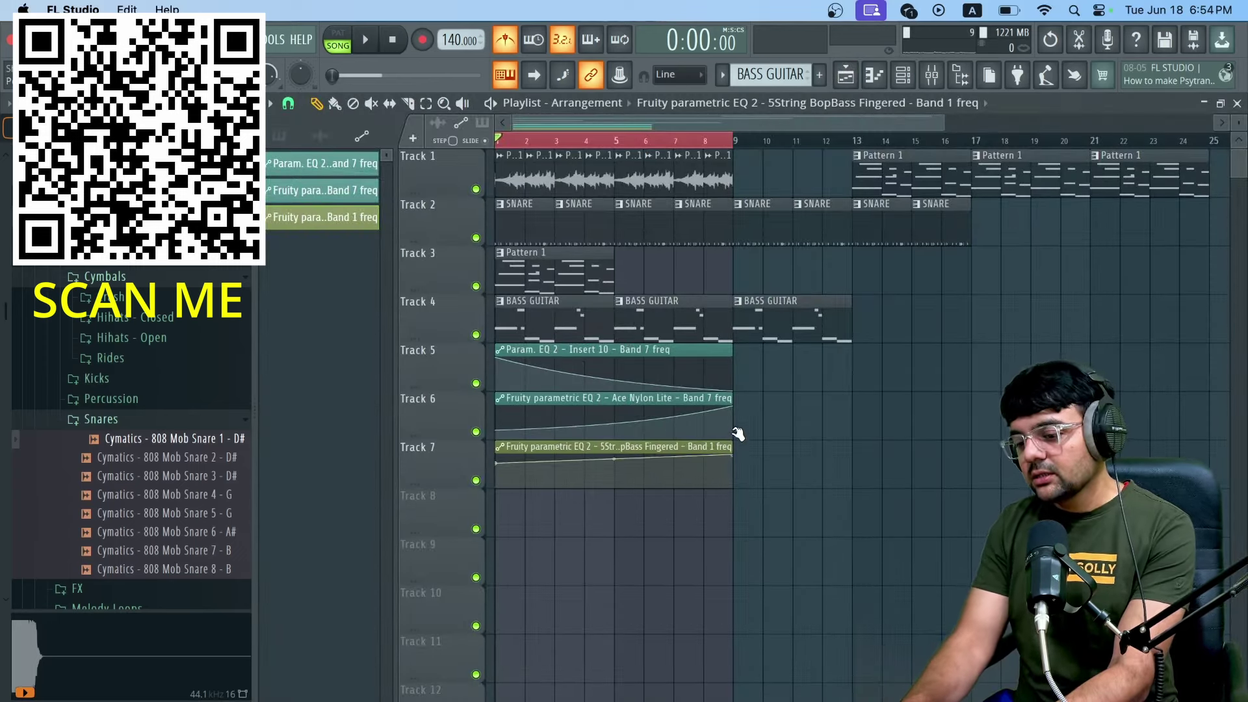
Step: Isolate the BASS GUITAR track with its band 1 automation and play it while watching the bass EQ
{"action": "left_click", "coordinate": [477, 480], "text": "ctrl"}
{"action": "left_click", "coordinate": [477, 336]}
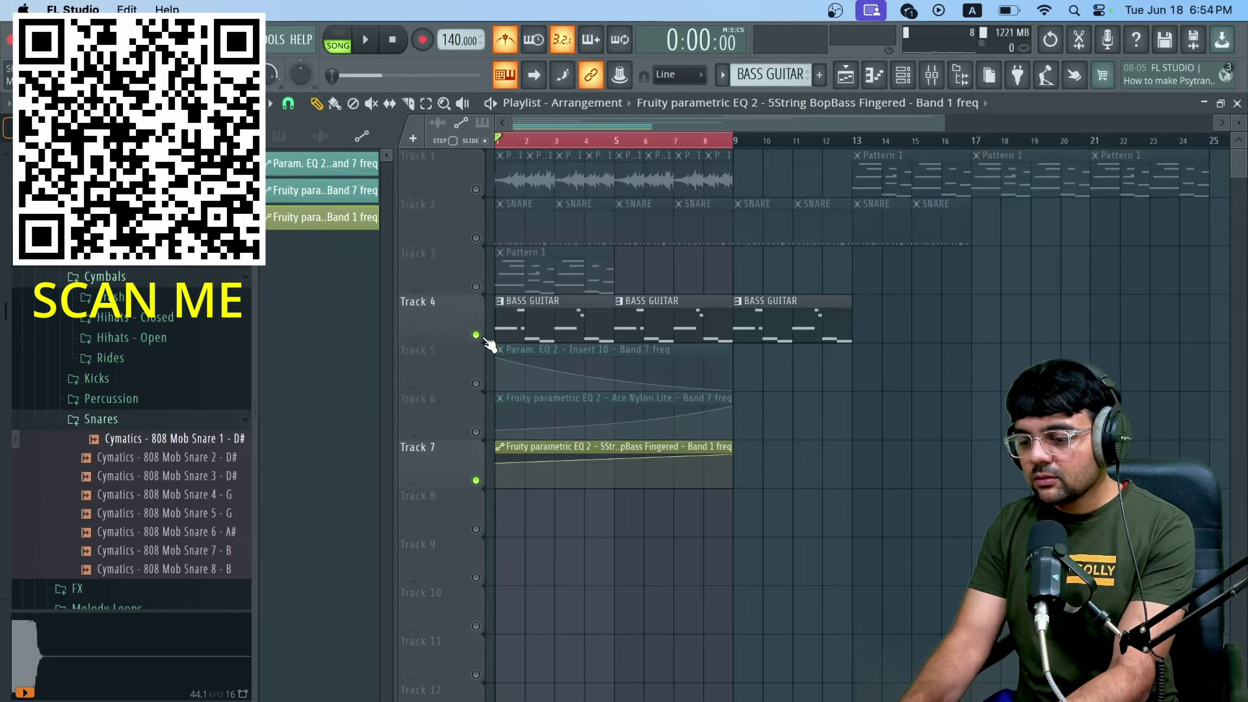
{"action": "left_click", "coordinate": [931, 75]}
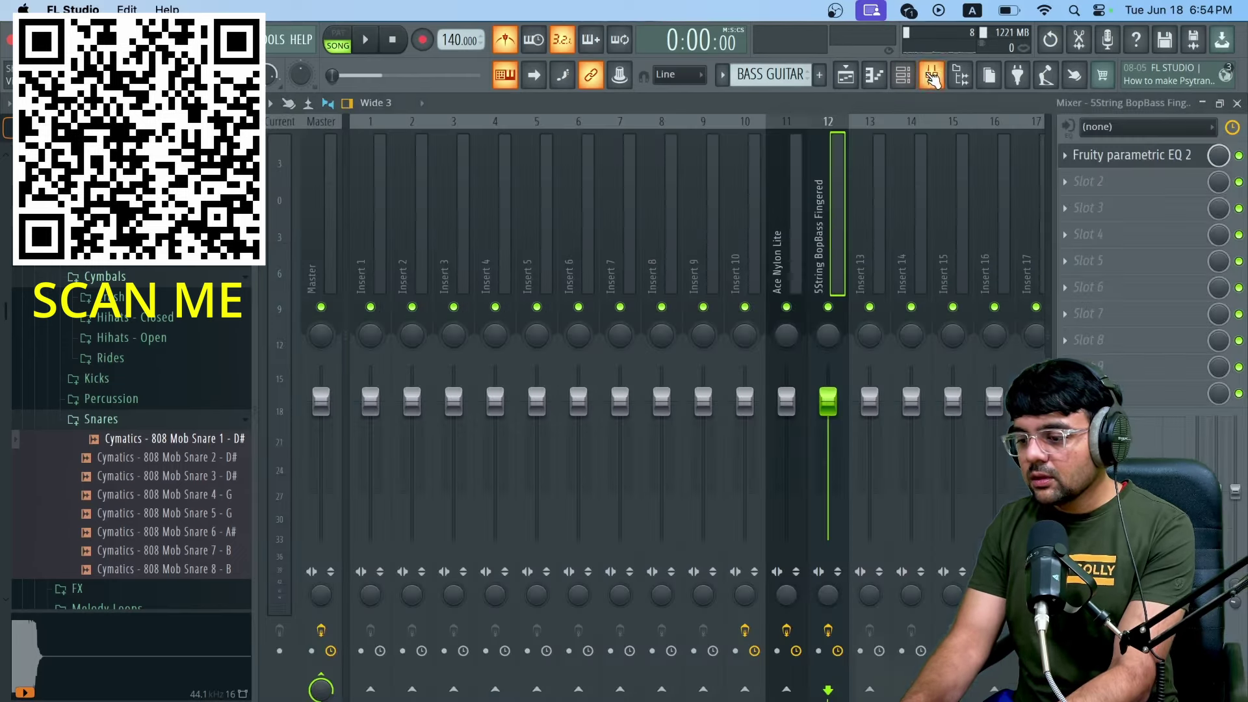
{"action": "left_click", "coordinate": [1099, 156]}
{"action": "key", "text": "space"}
{"action": "key", "text": "space"}
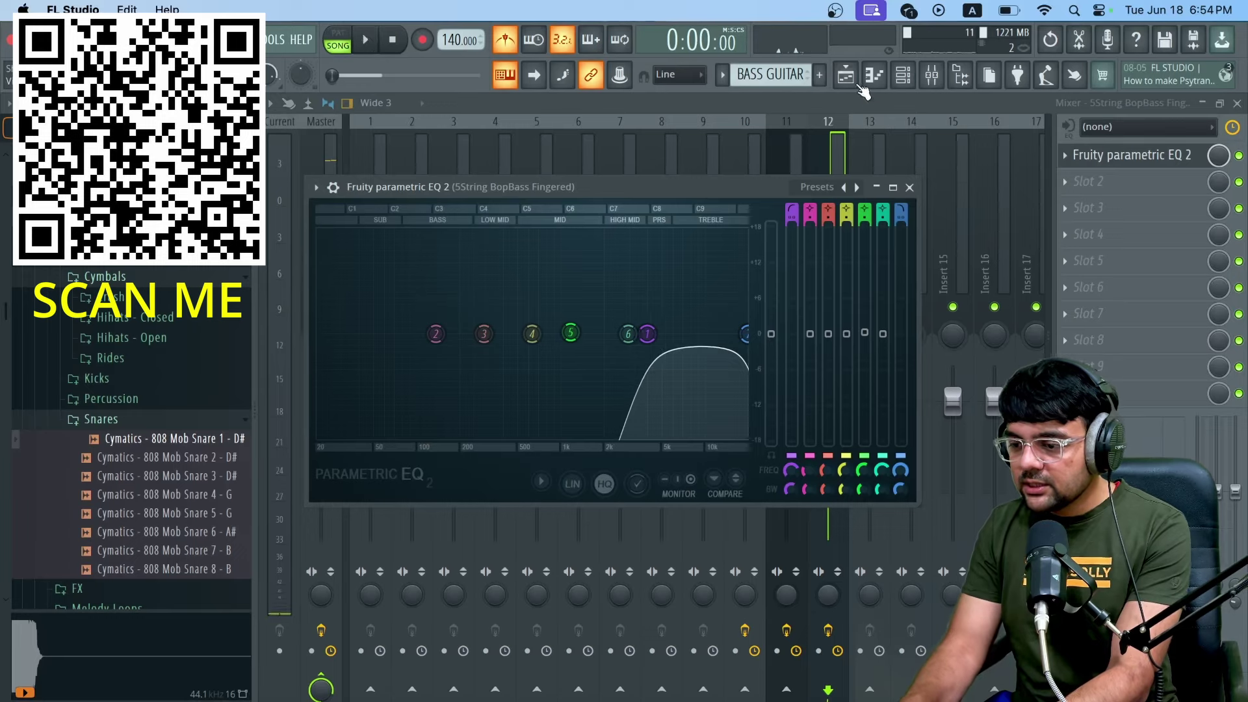
Step: Drop the bass band 1 automation to the minimum at its end, unmute all tracks and play the arrangement
{"action": "left_click", "coordinate": [845, 75]}
{"action": "left_click_drag", "start_coordinate": [735, 455], "coordinate": [738, 488]}
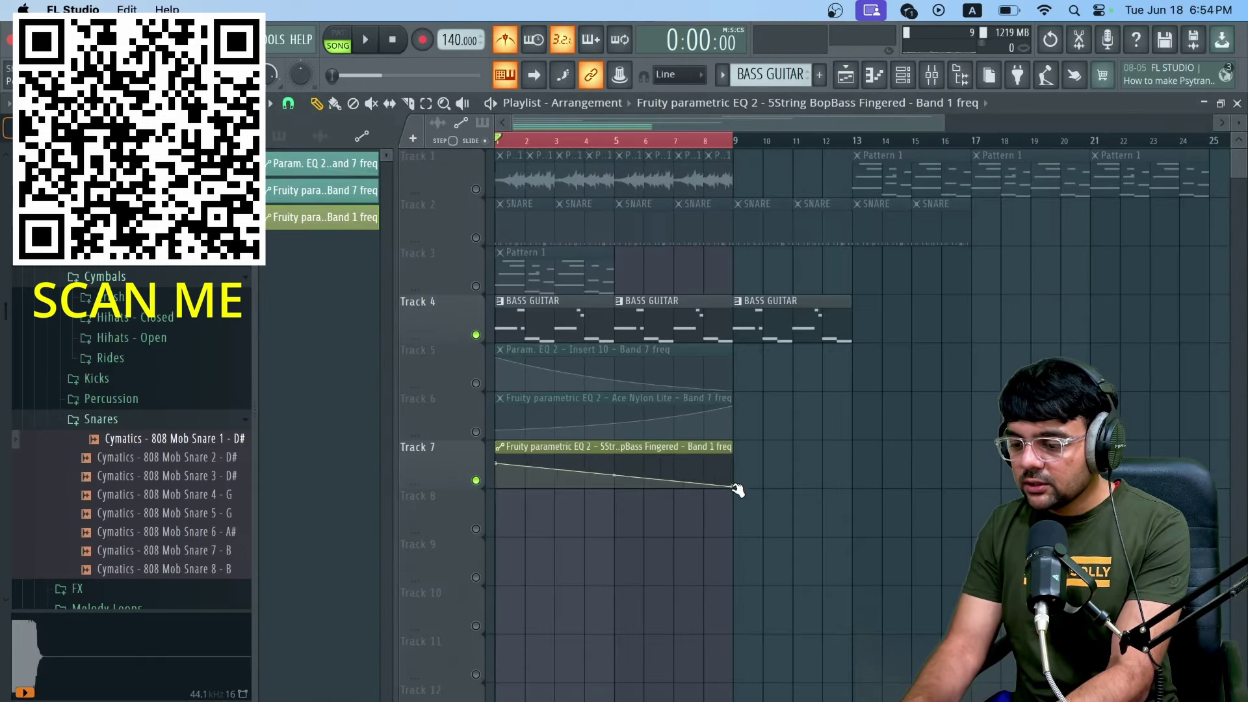
{"action": "right_click", "coordinate": [476, 481]}
{"action": "right_click", "coordinate": [476, 481]}
{"action": "key", "text": "space"}
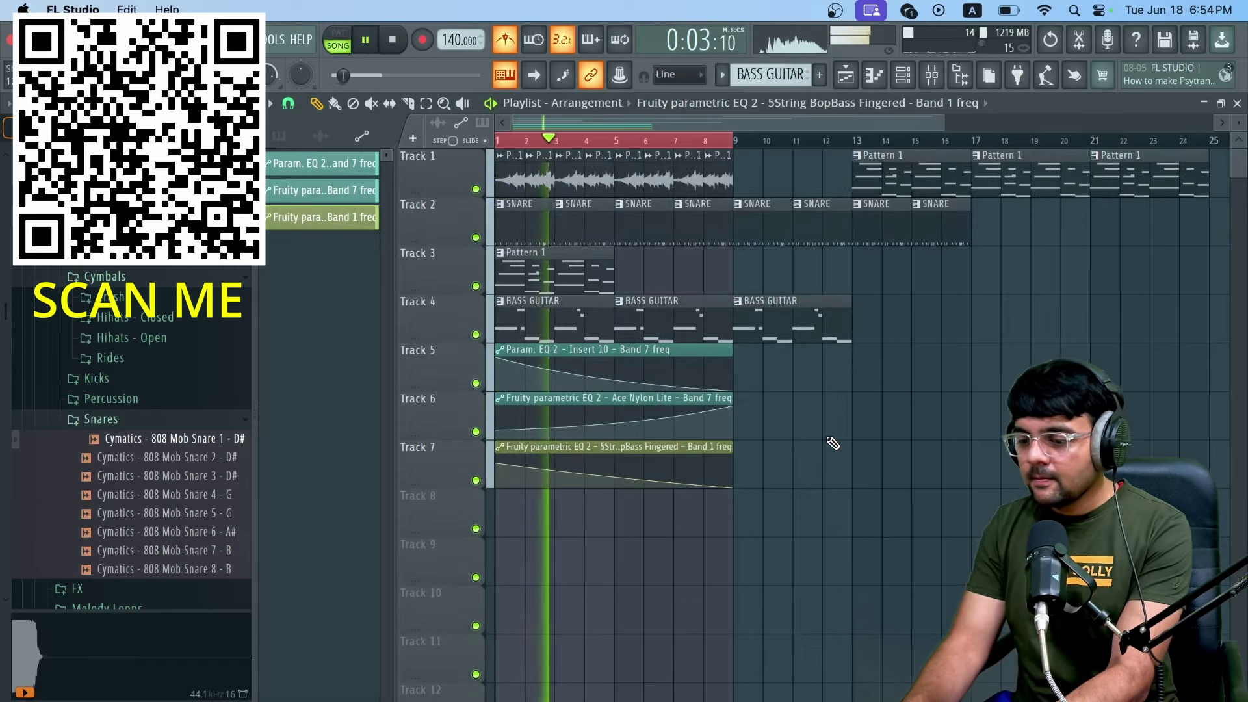
Step: Add Pattern 1 clips at bars 5 and 9 on Track 3 and at bar 9 on Track 1, then stop playback
{"action": "left_click", "coordinate": [553, 273]}
{"action": "left_click", "coordinate": [650, 273]}
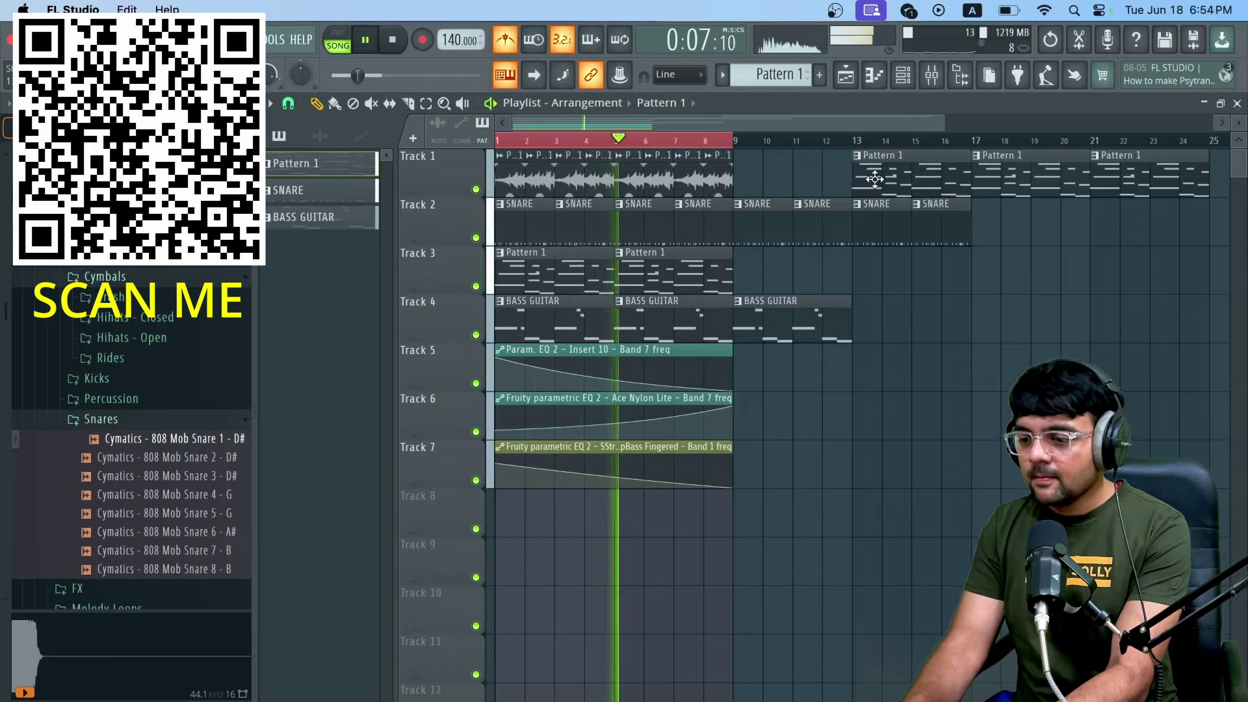
{"action": "left_click", "coordinate": [757, 176]}
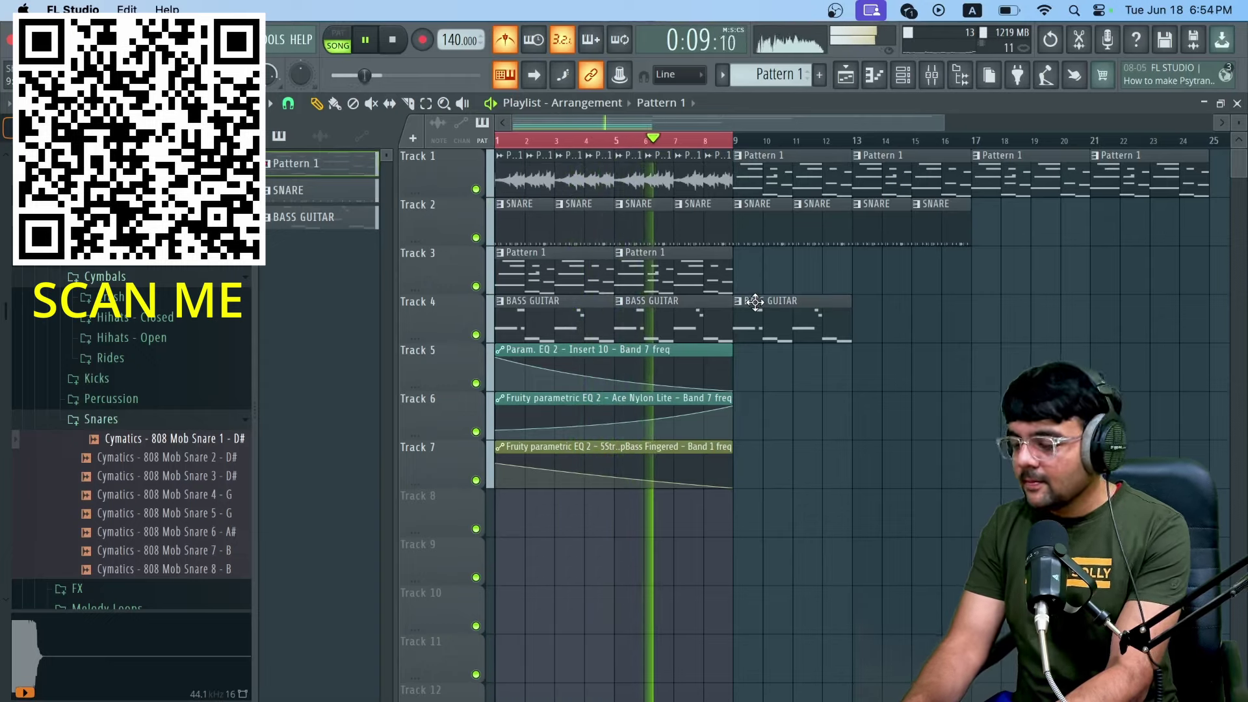
{"action": "left_click", "coordinate": [745, 276]}
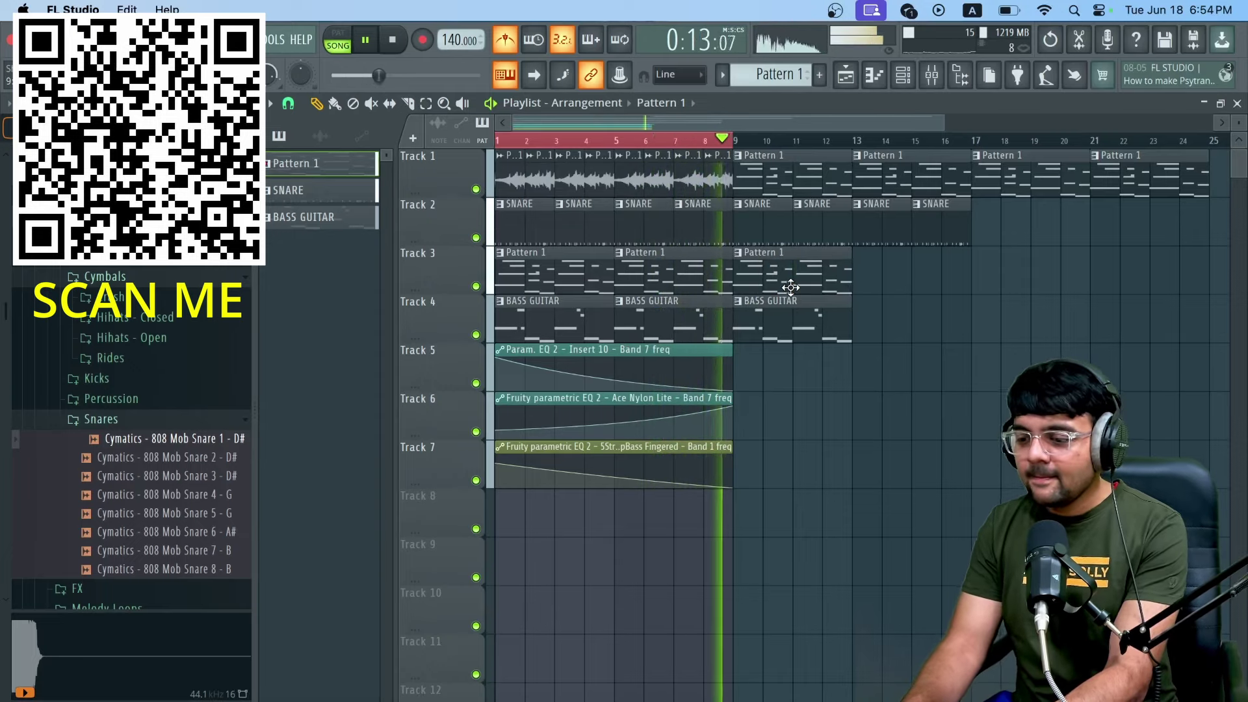
{"action": "key", "text": "space"}
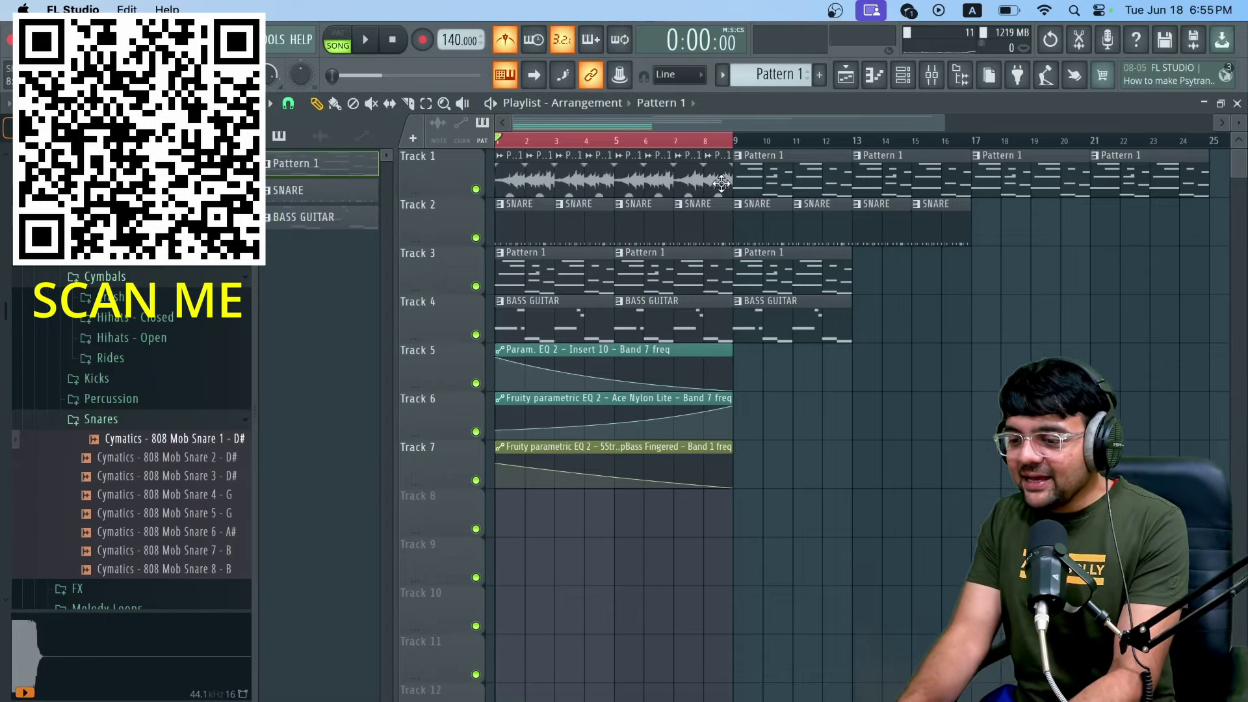
Step: Move the end points of the three EQ automation clips at bar 9 slightly away from their extreme values
{"action": "scroll", "coordinate": [722, 183], "scroll_direction": "up", "scroll_amount": 3}
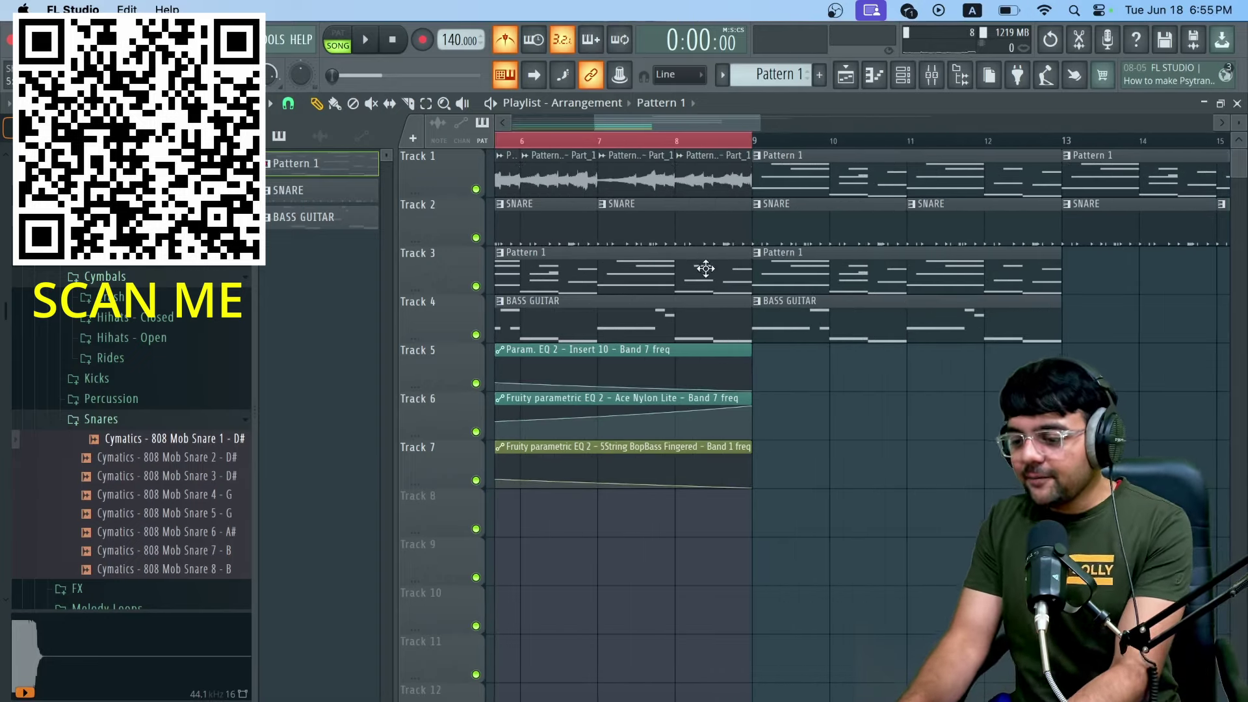
{"action": "scroll", "coordinate": [723, 312], "scroll_direction": "up", "scroll_amount": 3}
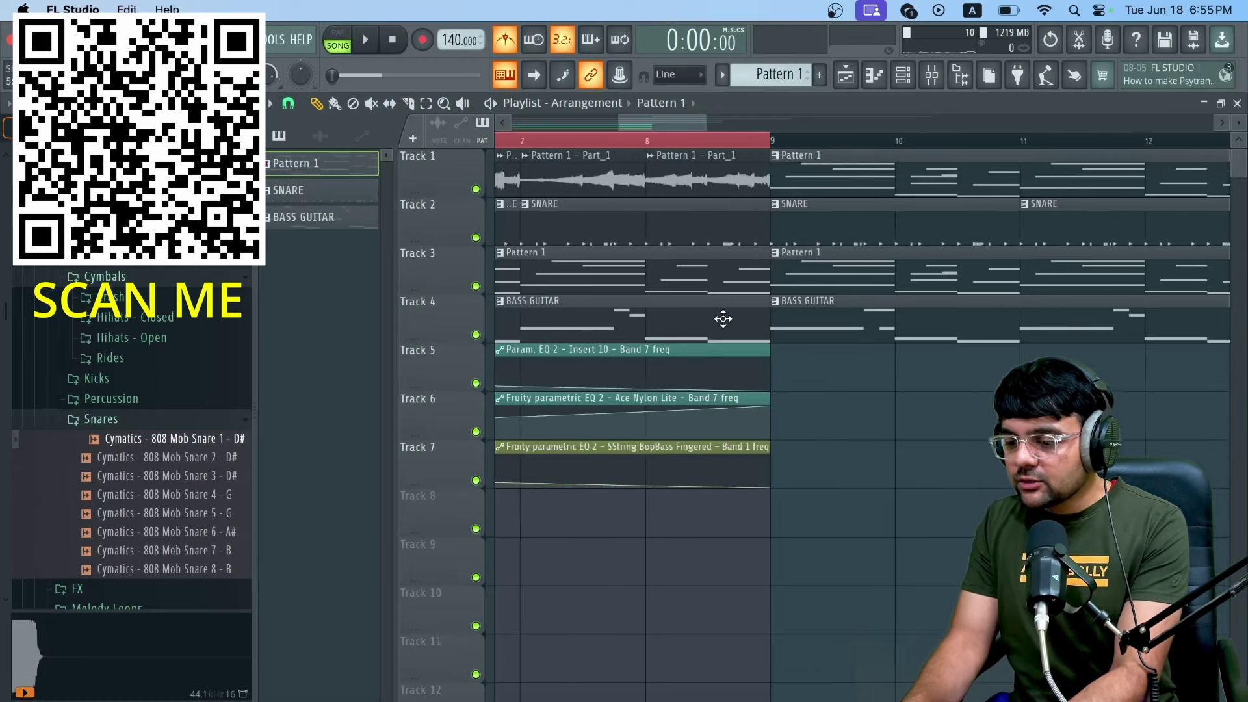
{"action": "left_click_drag", "start_coordinate": [791, 390], "coordinate": [791, 383]}
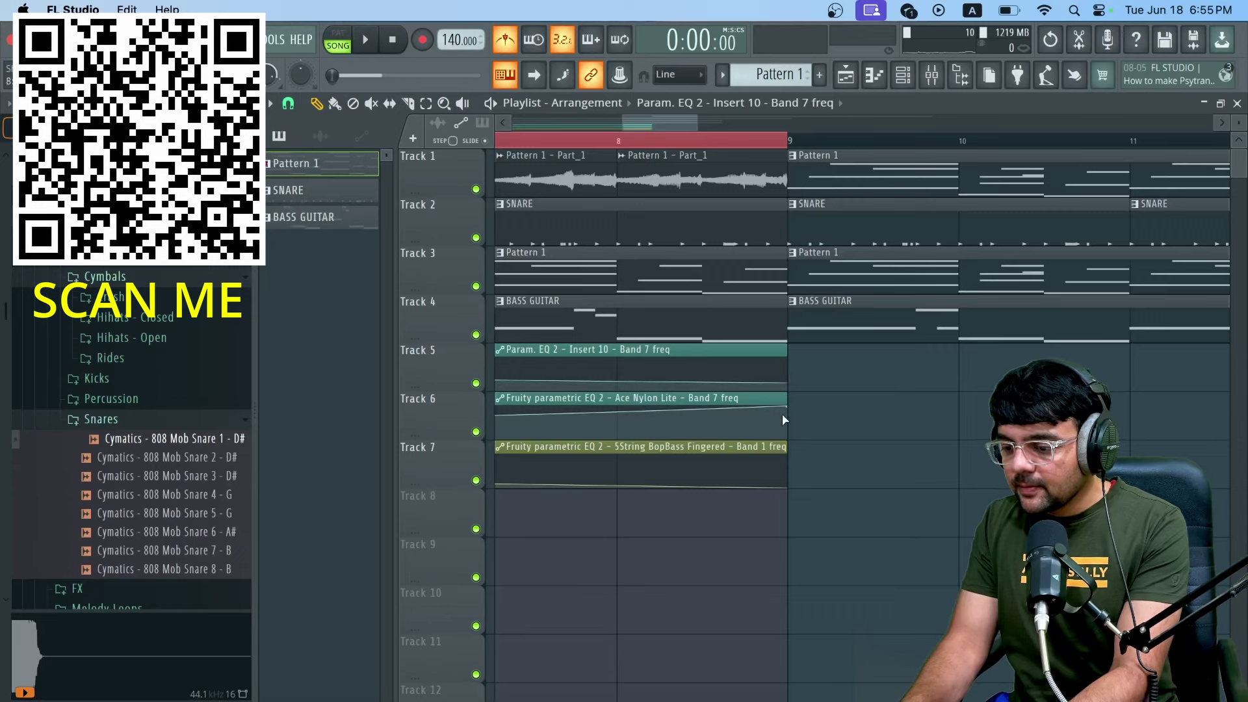
{"action": "left_click_drag", "start_coordinate": [791, 407], "coordinate": [792, 415]}
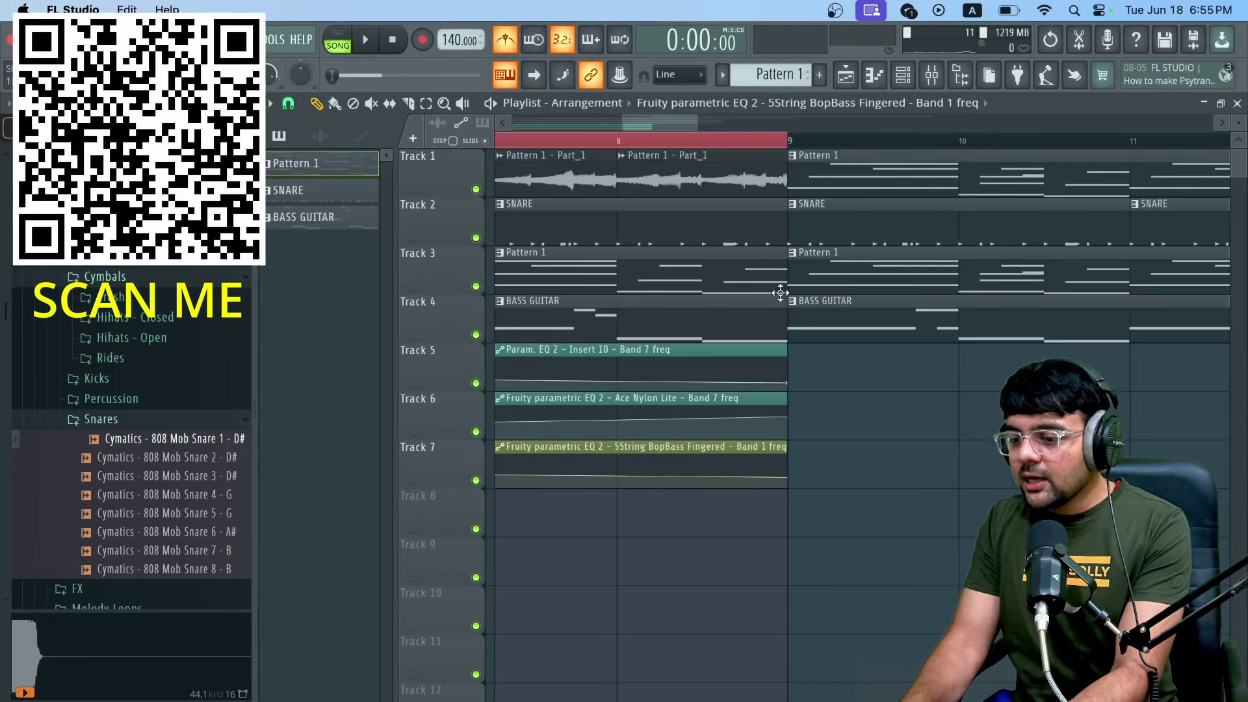
Step: Clear the time selection, shorten the SNARE clip starting at bar 7 to end at bar 8, and play the song from the start
{"action": "left_click", "coordinate": [618, 140]}
{"action": "left_click_drag", "start_coordinate": [782, 212], "coordinate": [618, 212]}
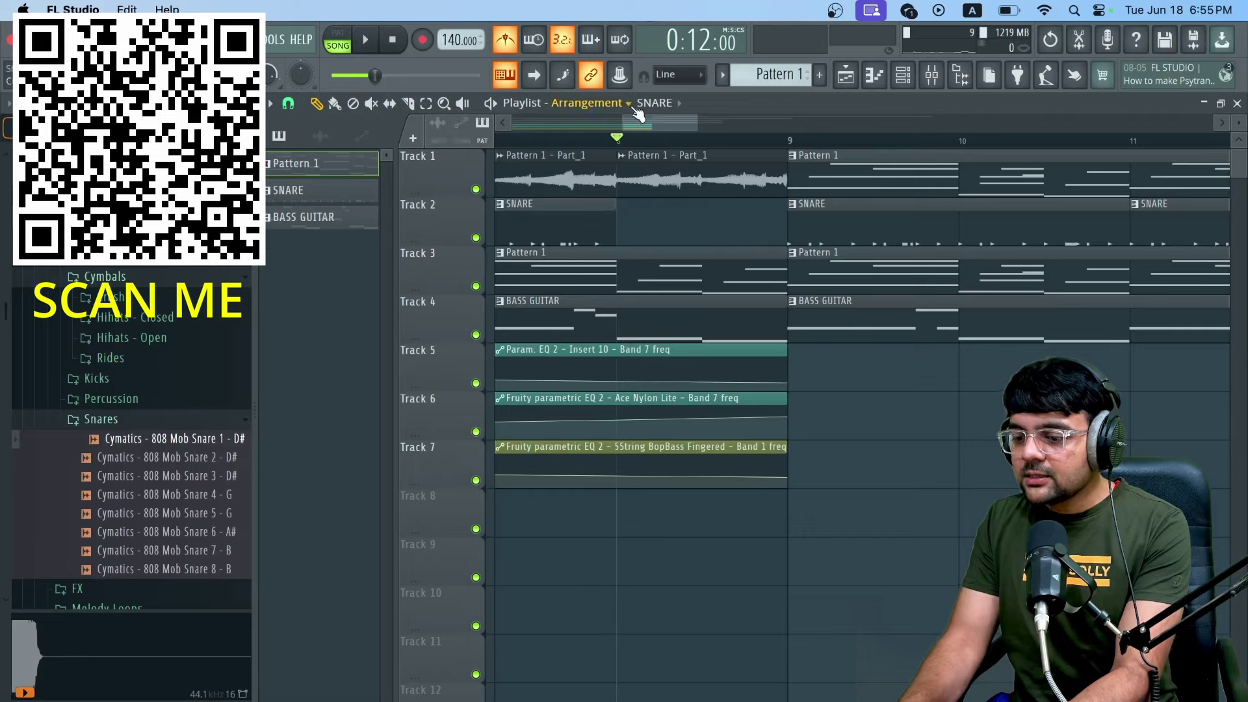
{"action": "left_click_drag", "start_coordinate": [634, 121], "coordinate": [305, 68]}
{"action": "left_click", "coordinate": [393, 41]}
{"action": "key", "text": "space"}
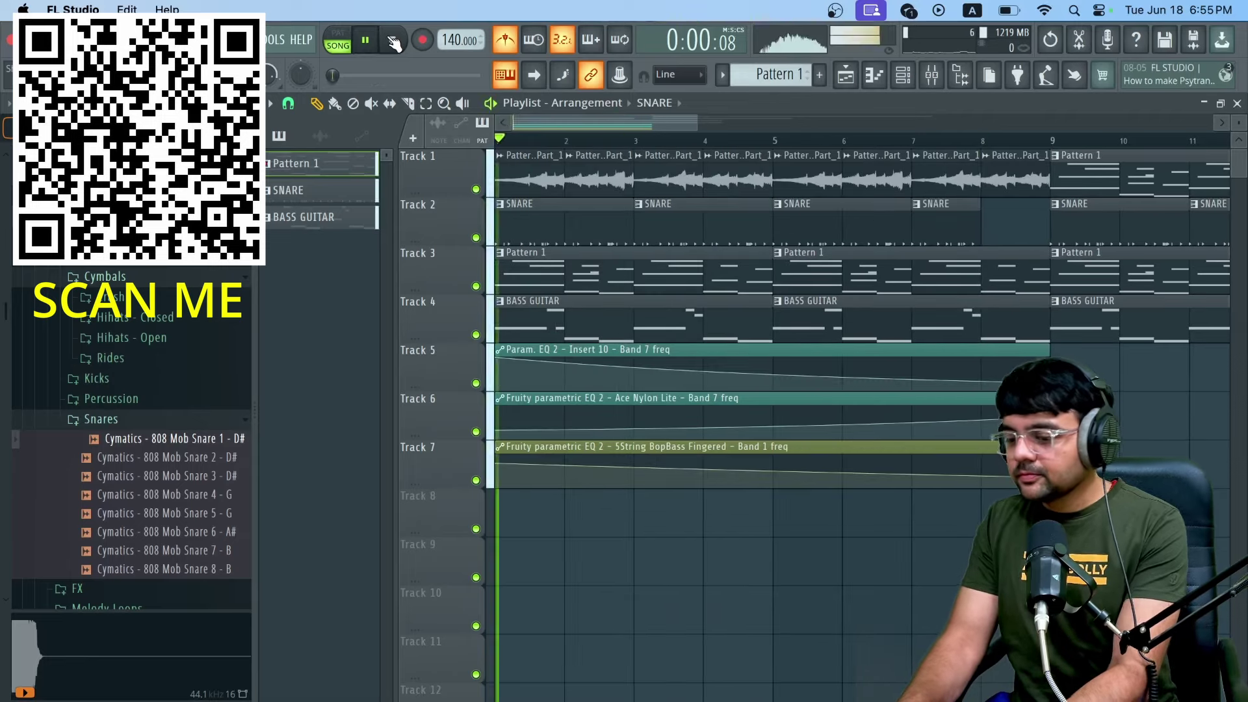
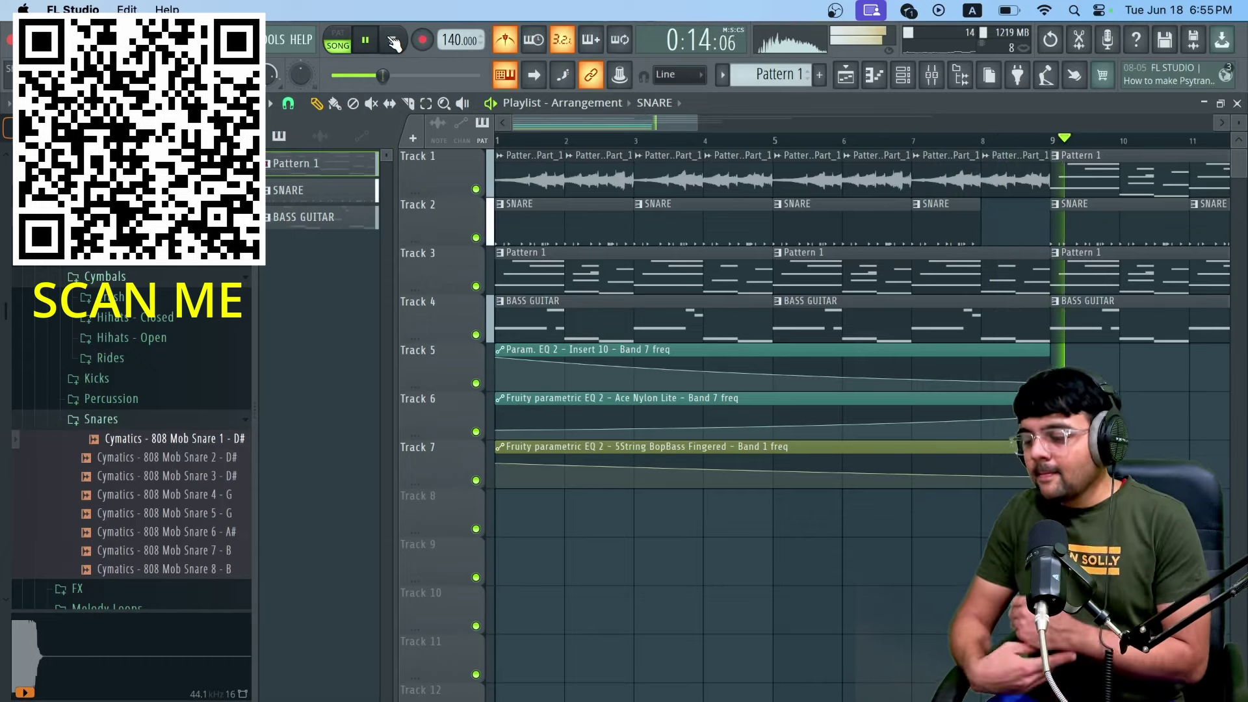
{"action": "left_click", "coordinate": [394, 43]}
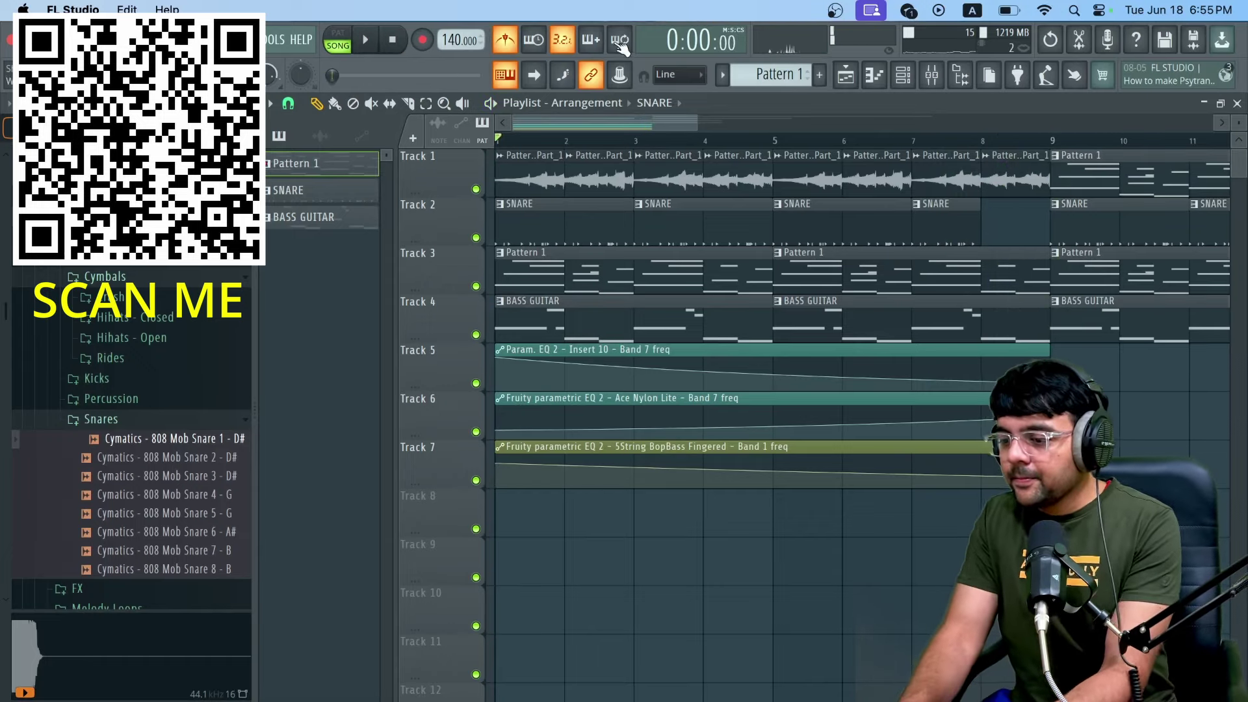
Step: Play the transition into bar 9 starting from bar 8 and from bar 7
{"action": "left_click", "coordinate": [982, 140]}
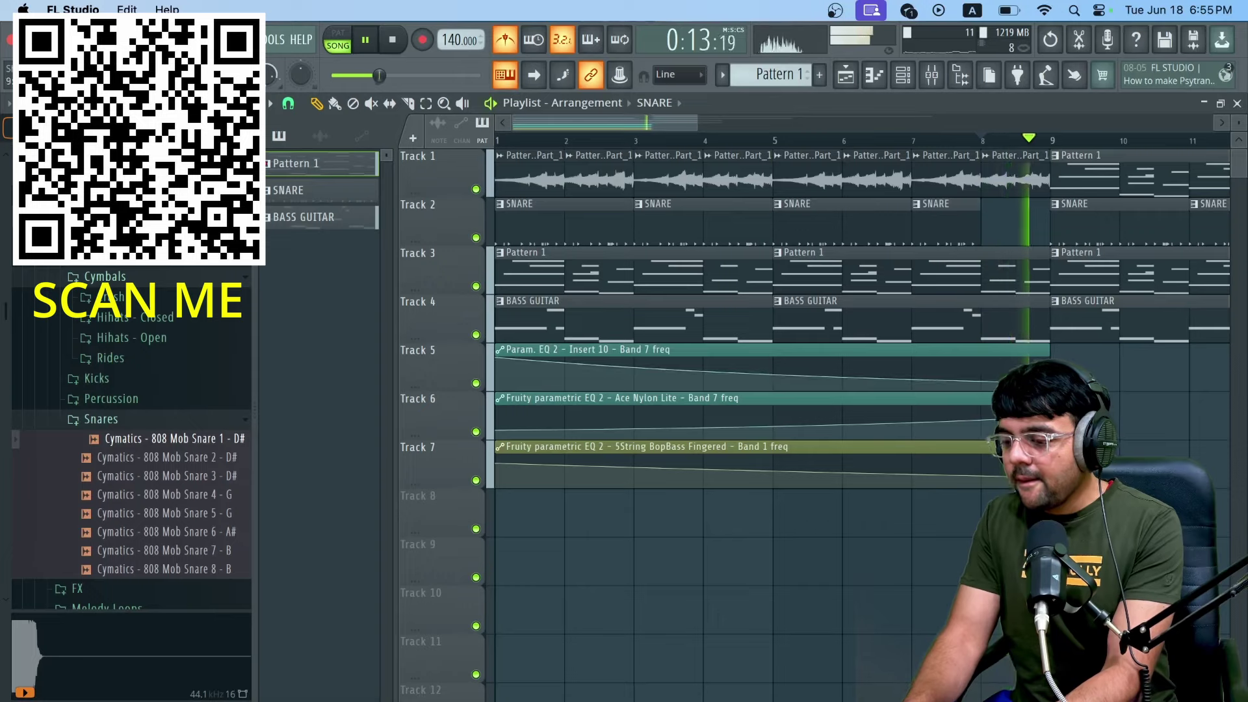
{"action": "key", "text": "space"}
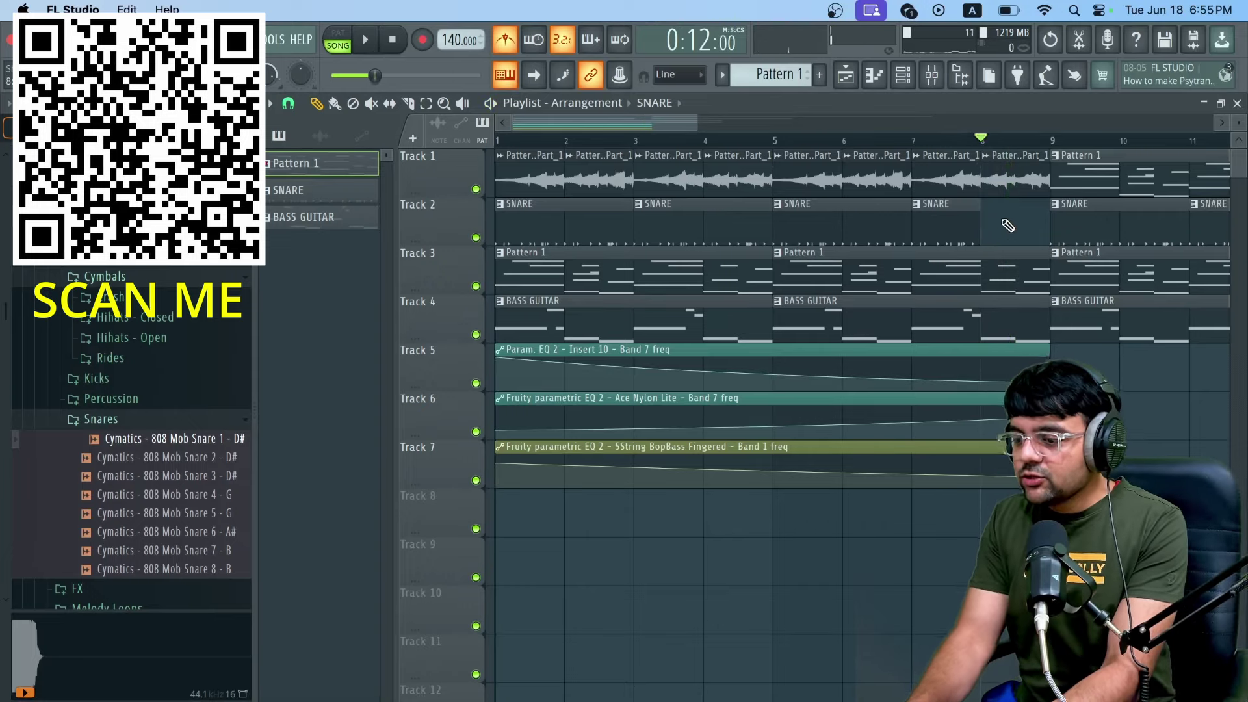
{"action": "left_click", "coordinate": [913, 139]}
{"action": "key", "text": "space"}
Step: Isolate the Pattern 1 clips on Track 3 together with the Ace Nylon Lite automation on Track 6
{"action": "right_click", "coordinate": [476, 286]}
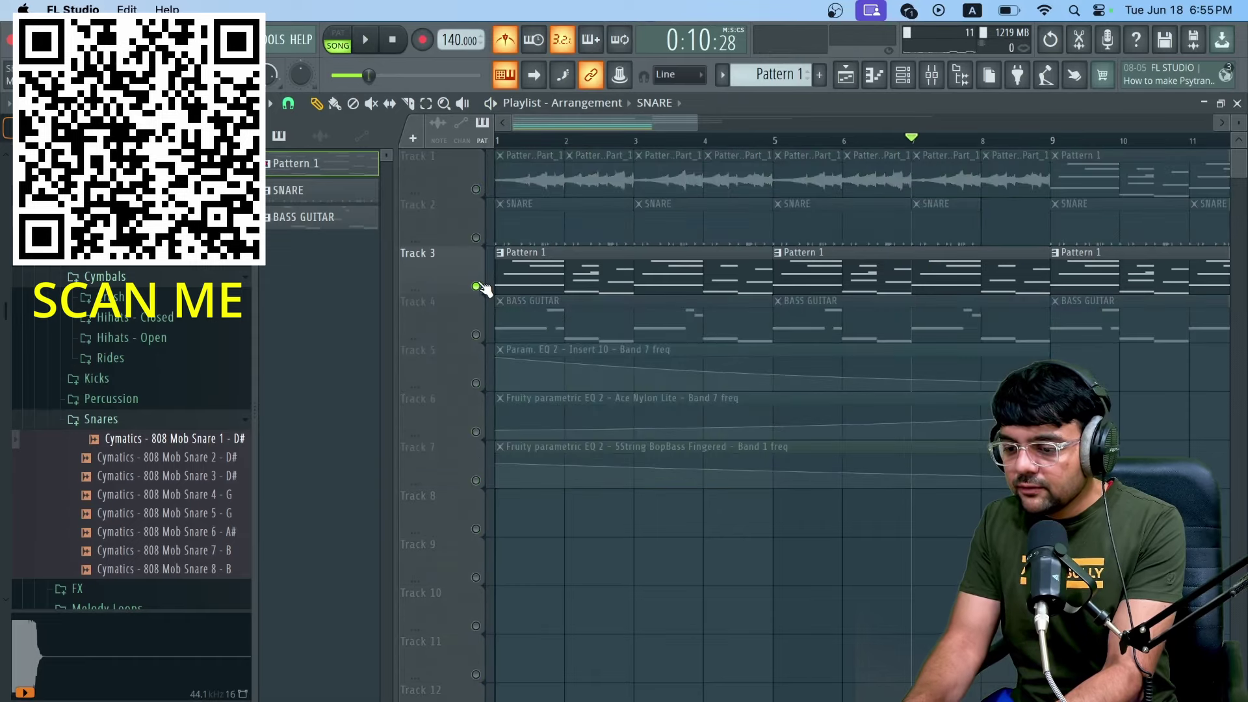
{"action": "left_click", "coordinate": [476, 433]}
{"action": "left_click", "coordinate": [476, 384]}
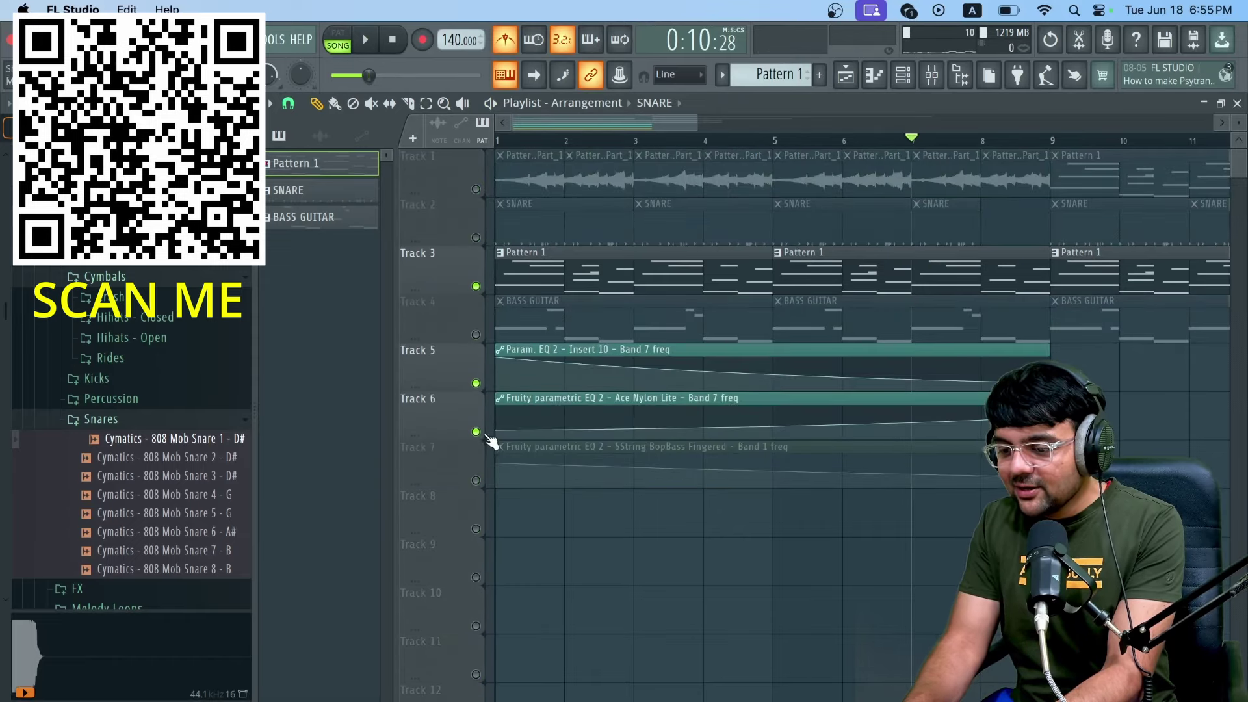
{"action": "left_click", "coordinate": [476, 383]}
Step: Play the isolated Pattern 1 guitar from around bar 7 repeatedly to judge the Ace Nylon Lite EQ sweep
{"action": "key", "text": "space"}
{"action": "key", "text": "space"}
{"action": "key", "text": "space"}
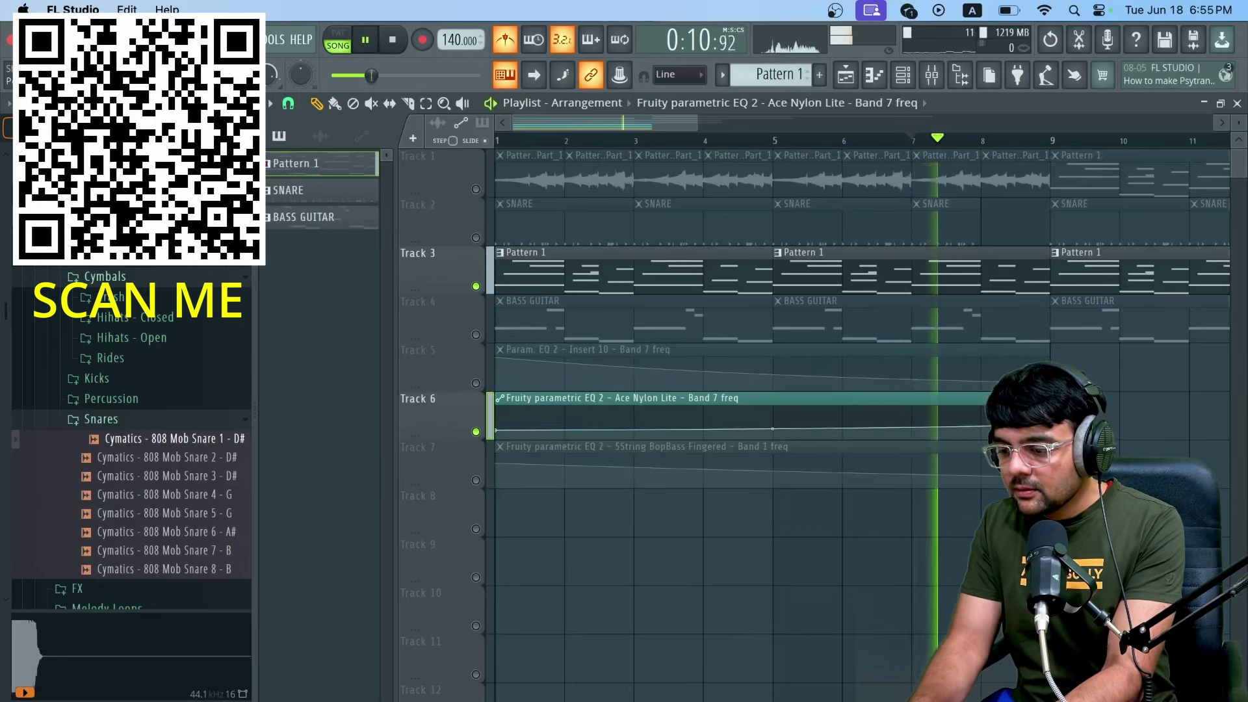
{"action": "key", "text": "space"}
{"action": "key", "text": "space"}
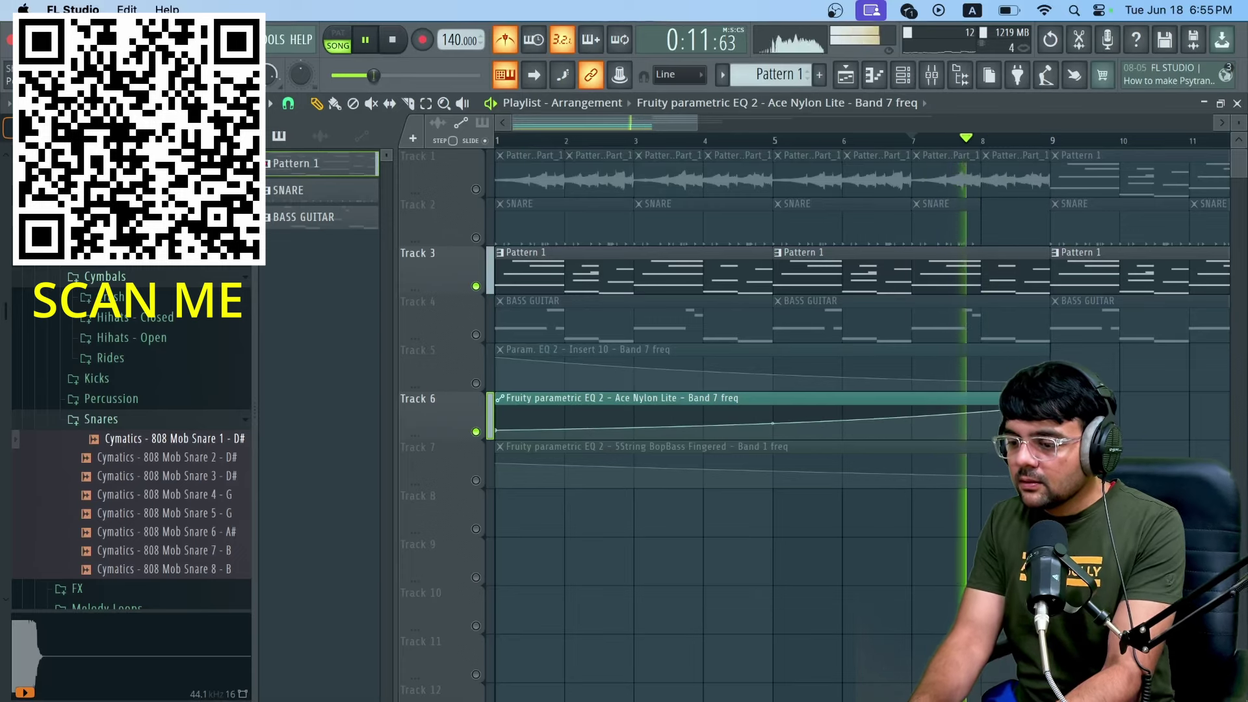
{"action": "key", "text": "space"}
{"action": "key", "text": "space"}
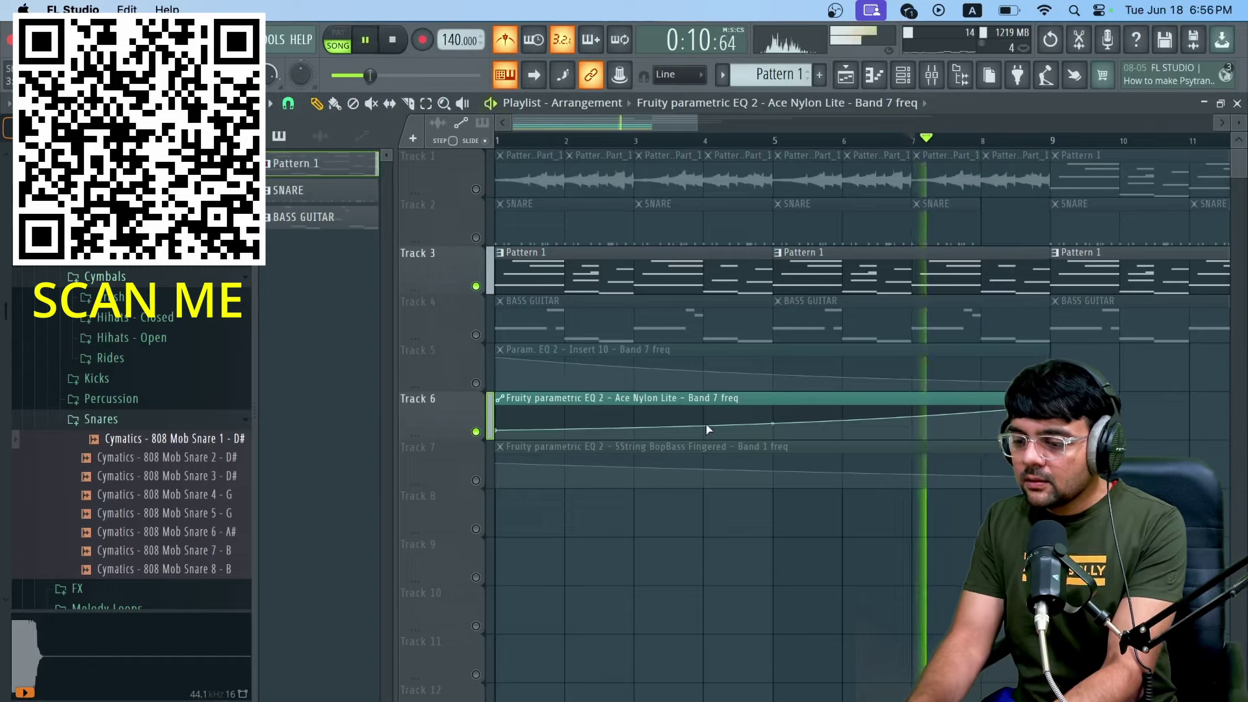
{"action": "key", "text": "space"}
{"action": "key", "text": "space"}
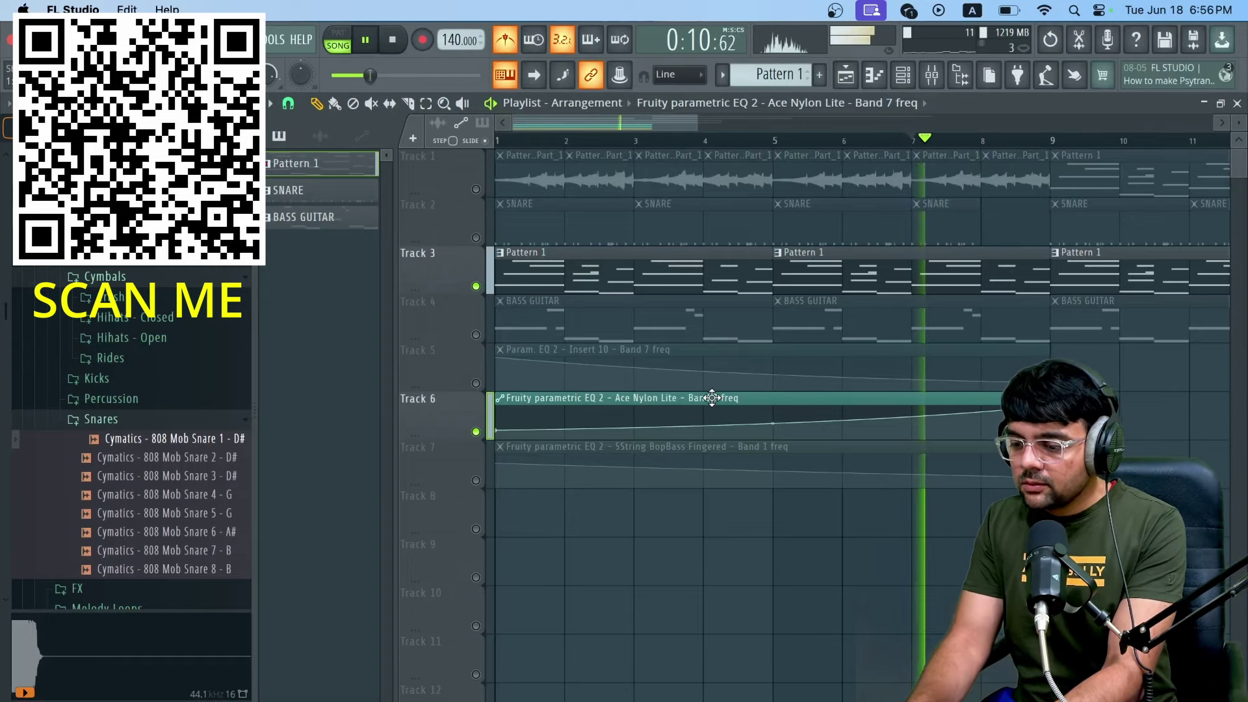
{"action": "key", "text": "space"}
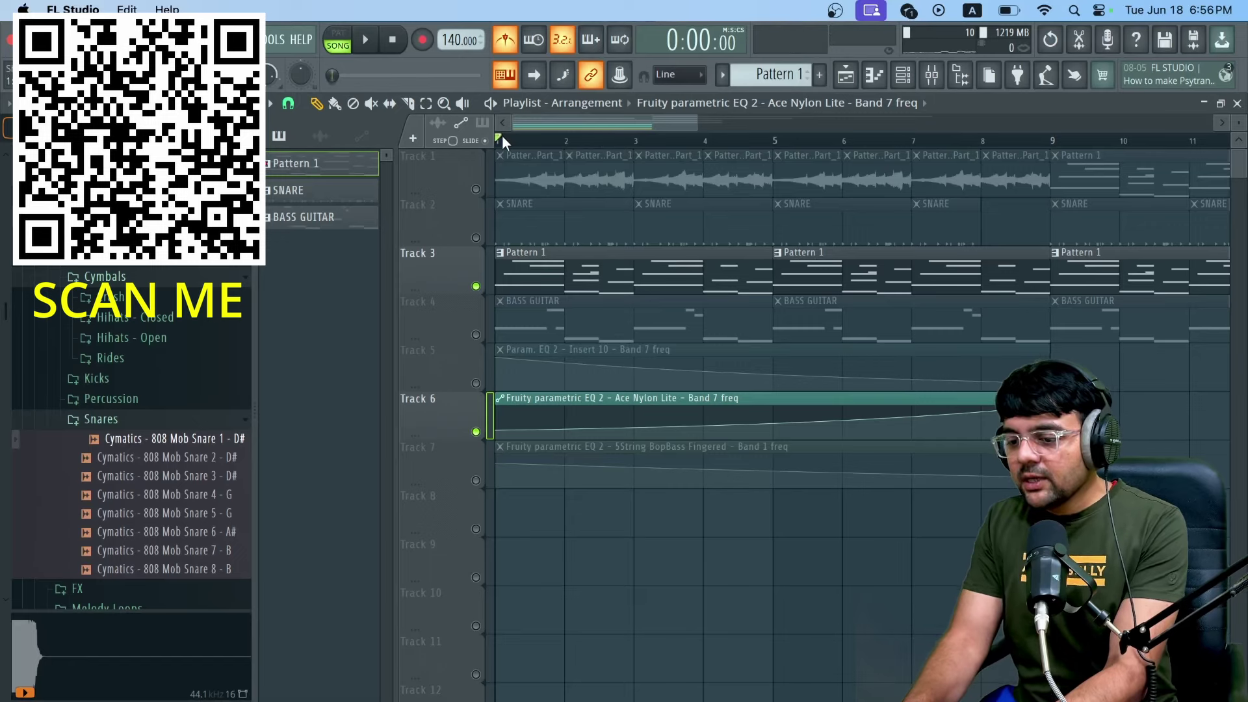
Step: Add a second Fruity Parametric EQ 2 to the 5String BopBass Fingered mixer track and cut its lows with a band 1 high-pass
{"action": "left_click", "coordinate": [933, 74]}
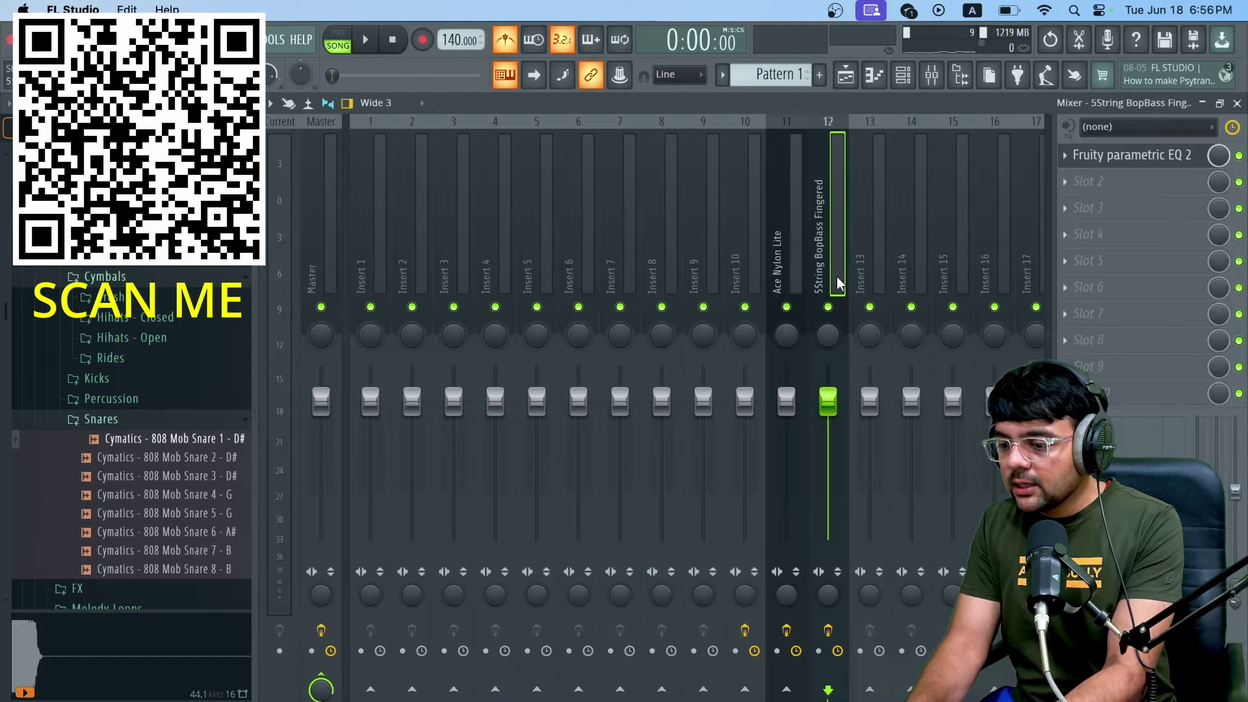
{"action": "left_click", "coordinate": [1085, 184]}
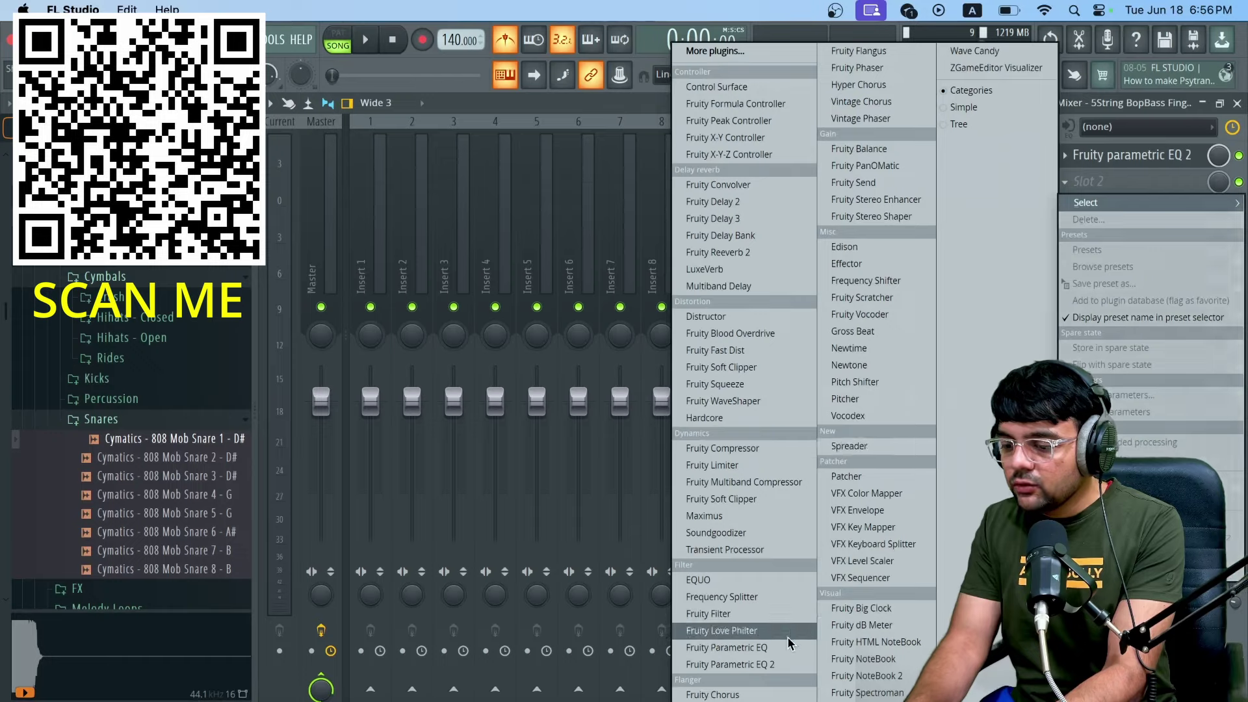
{"action": "left_click", "coordinate": [773, 664]}
{"action": "left_click_drag", "start_coordinate": [409, 356], "coordinate": [526, 458]}
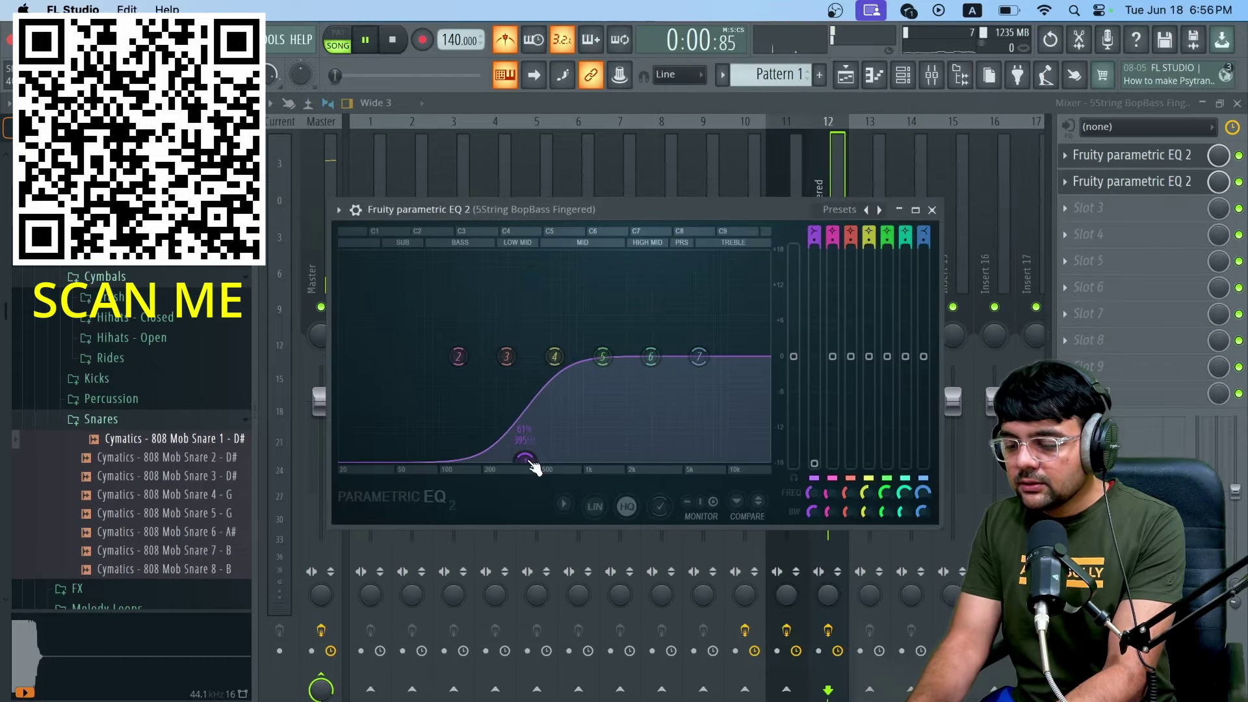
{"action": "left_click", "coordinate": [829, 167]}
{"action": "key", "text": "space"}
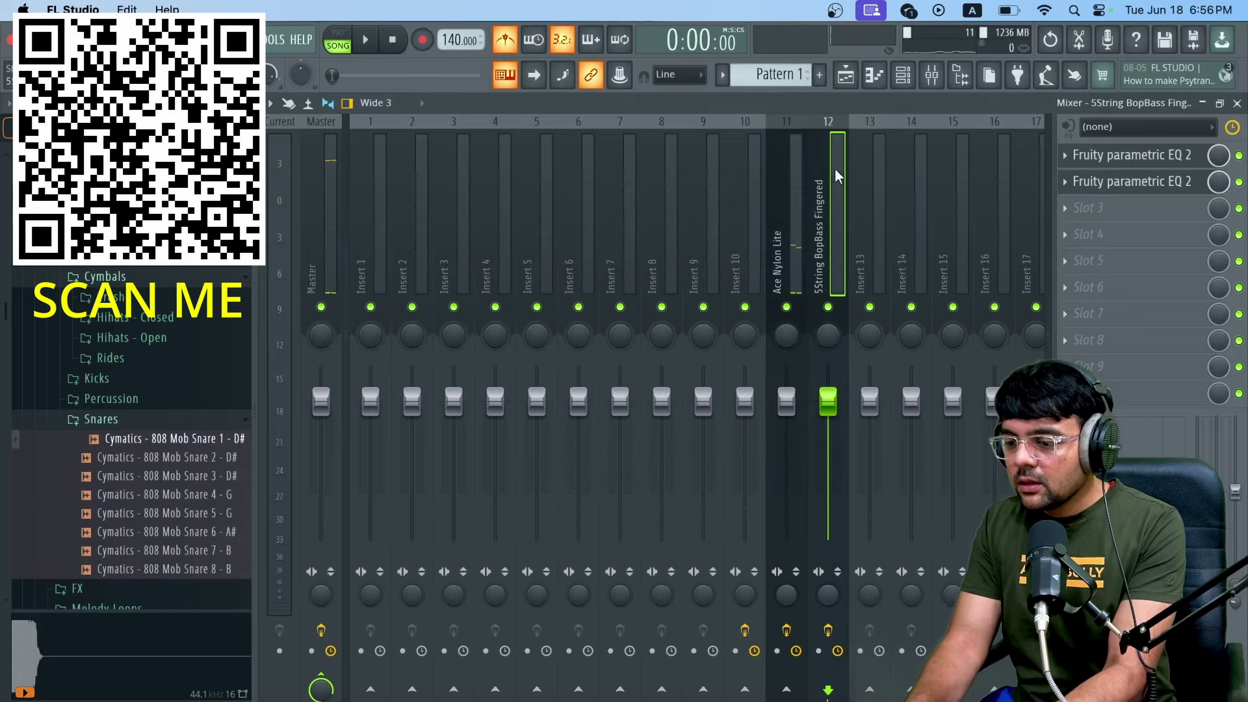
Step: Add a second Fruity Parametric EQ 2 to the Ace Nylon Lite mixer track and cut its lows with band 1 during playback
{"action": "left_click", "coordinate": [791, 177]}
{"action": "left_click", "coordinate": [1068, 183]}
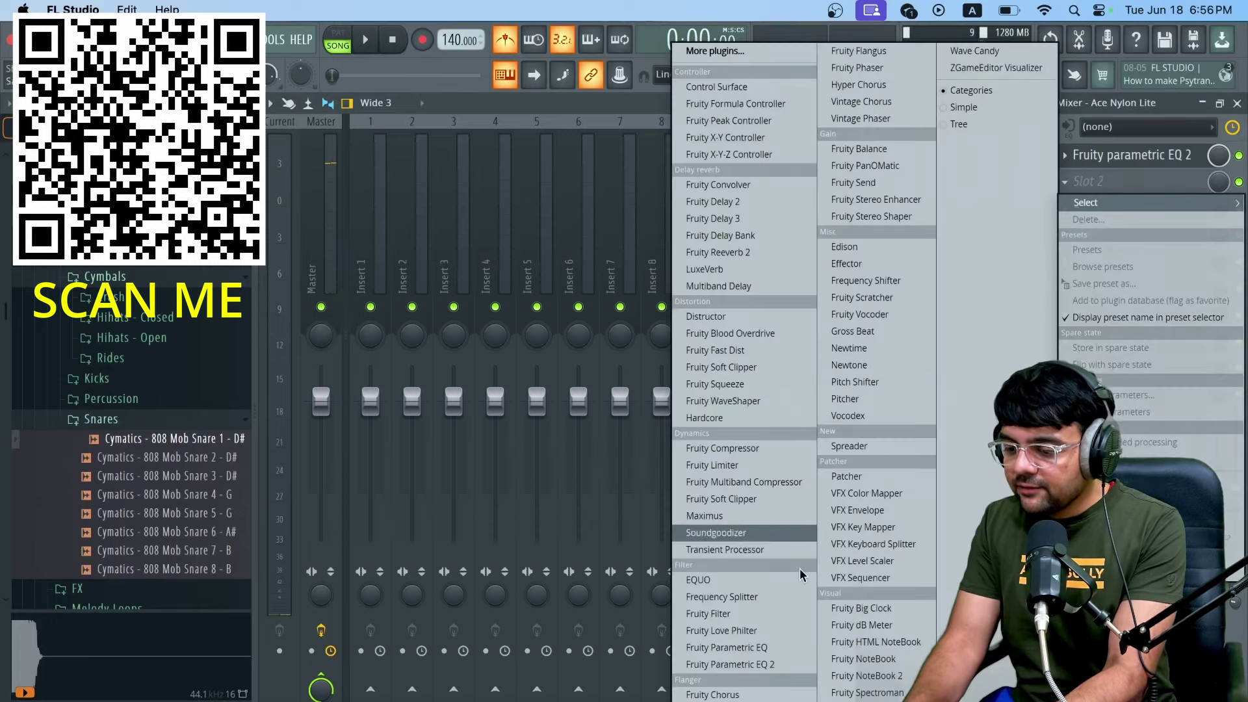
{"action": "left_click", "coordinate": [752, 664]}
{"action": "key", "text": "space"}
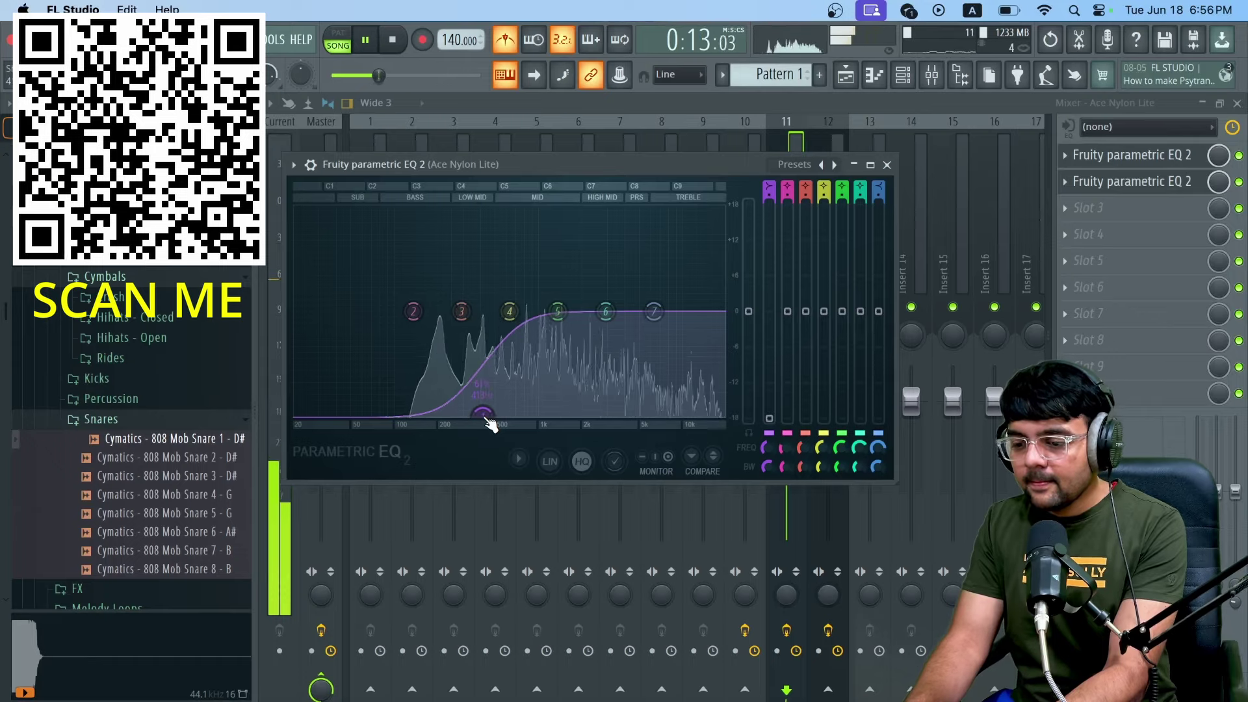
{"action": "key", "text": "space"}
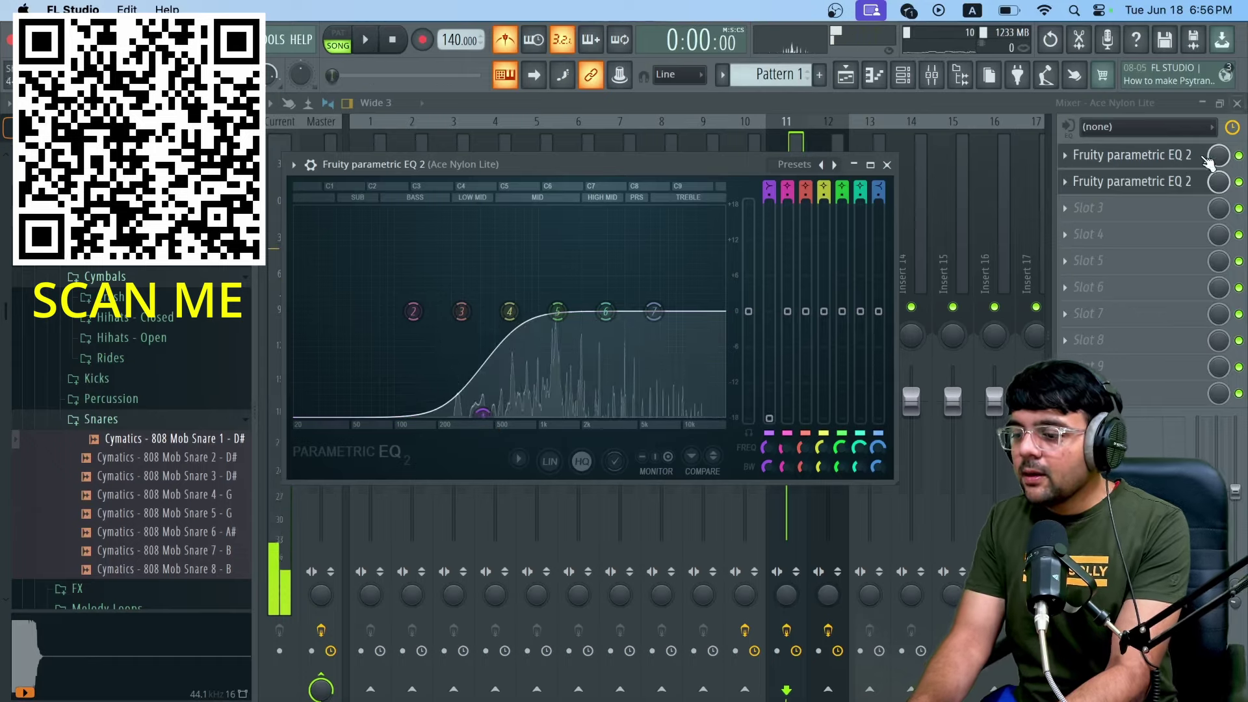
Step: Create an automation clip for the on/off state of Ace Nylon Lite's second EQ, starting at bar 1, and unmute it on Track 8
{"action": "left_click", "coordinate": [846, 76]}
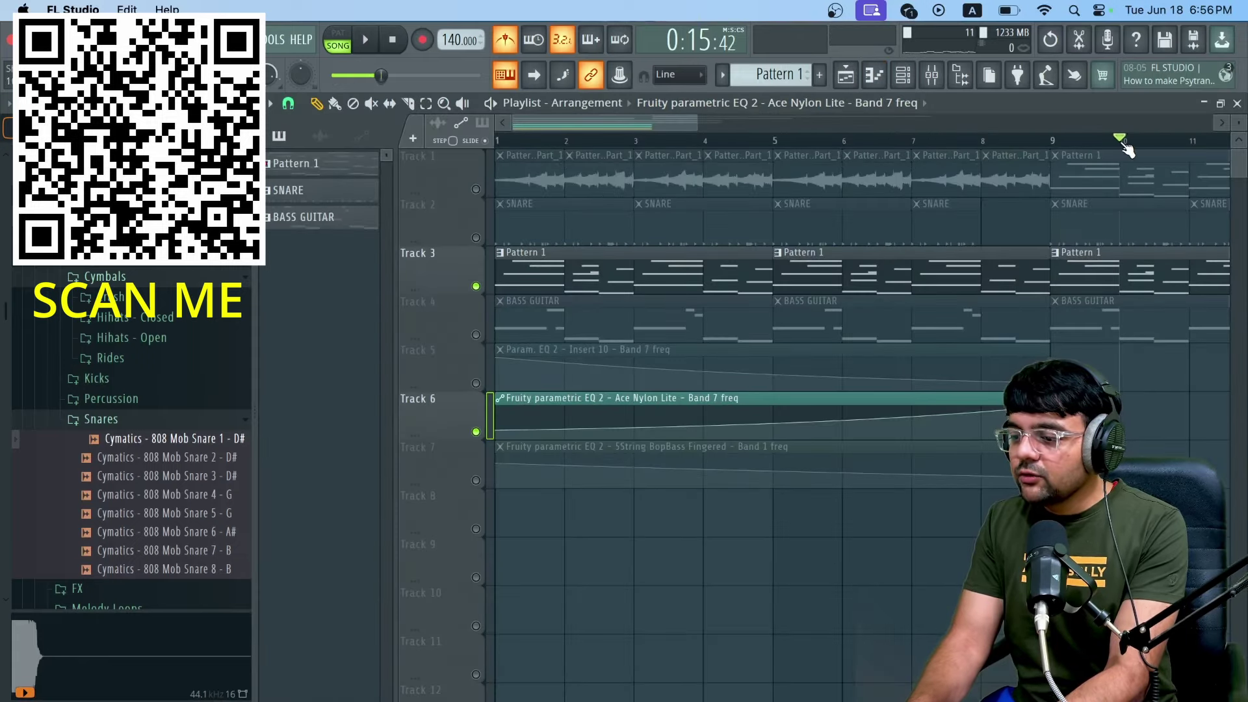
{"action": "left_click_drag", "start_coordinate": [1123, 142], "coordinate": [497, 140]}
{"action": "left_click", "coordinate": [932, 75]}
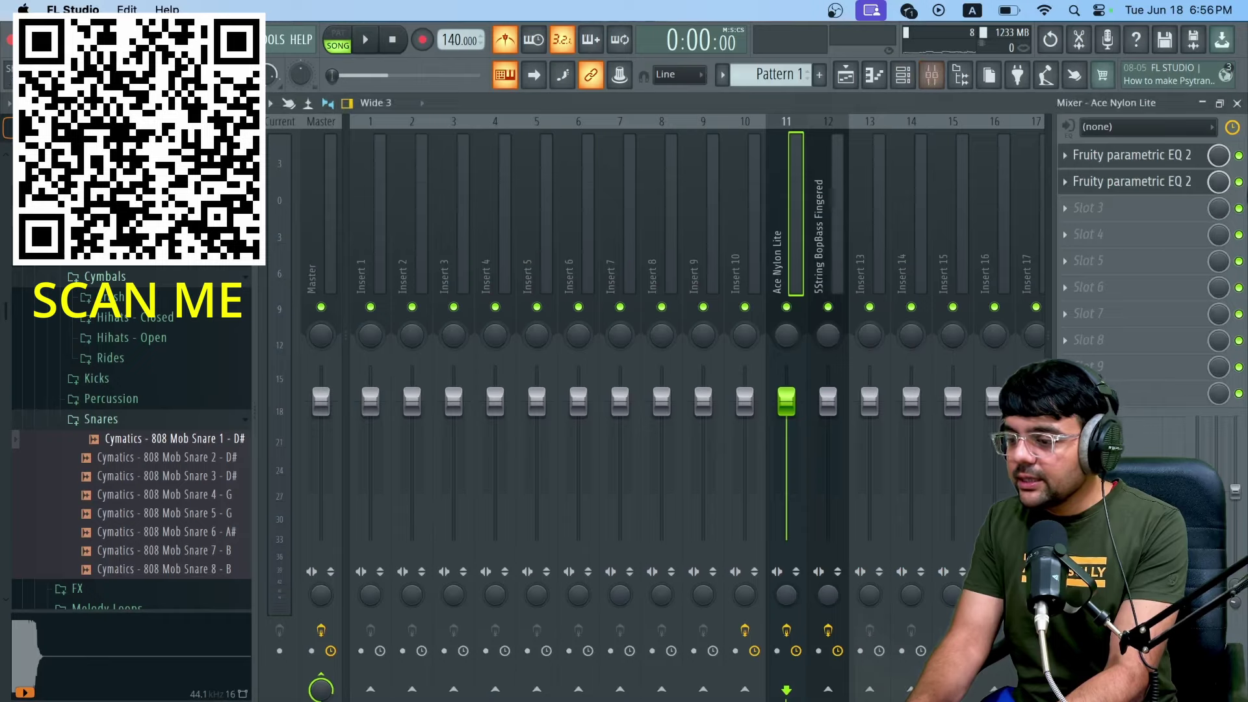
{"action": "right_click", "coordinate": [1242, 185]}
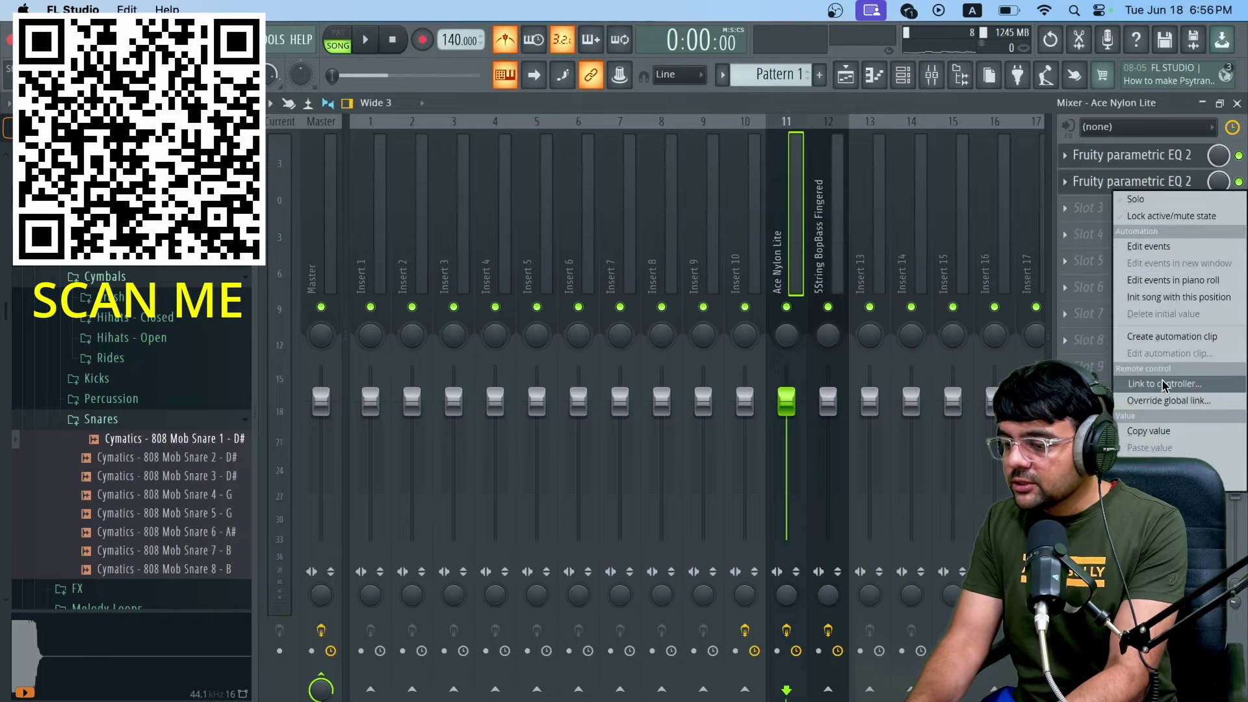
{"action": "left_click", "coordinate": [1105, 337]}
{"action": "left_click", "coordinate": [846, 76]}
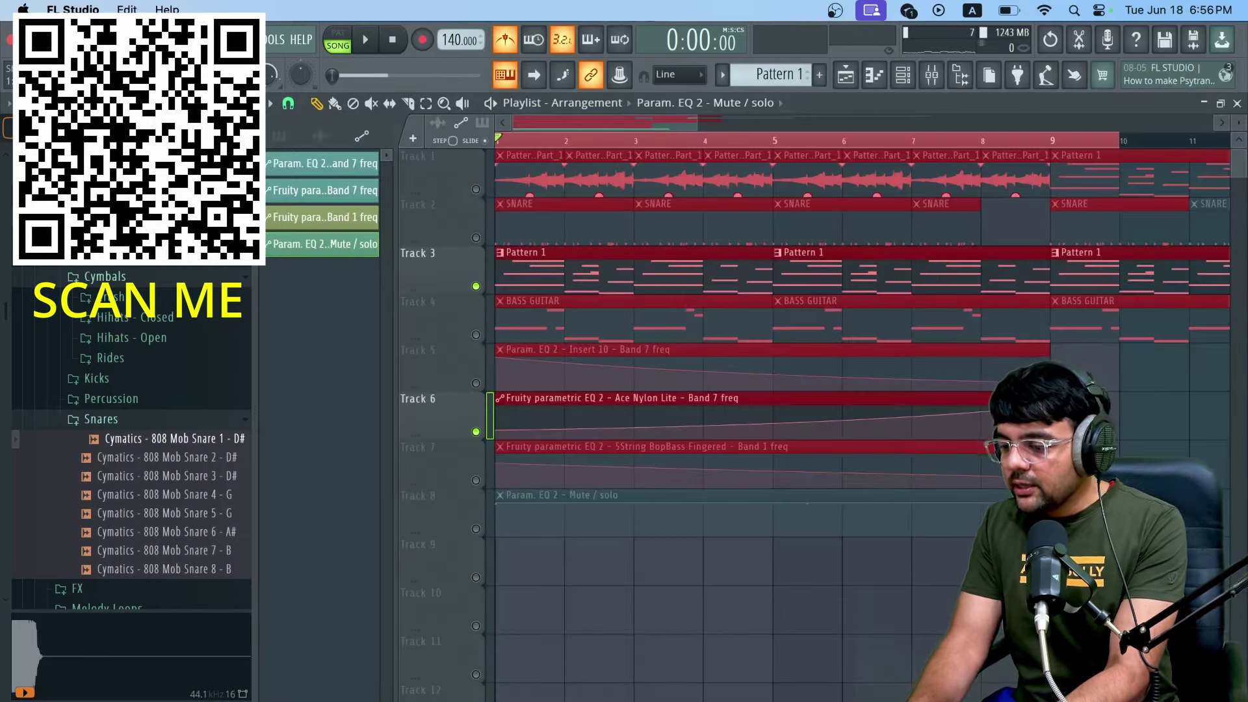
{"action": "scroll", "coordinate": [465, 328], "scroll_direction": "up", "scroll_amount": 3}
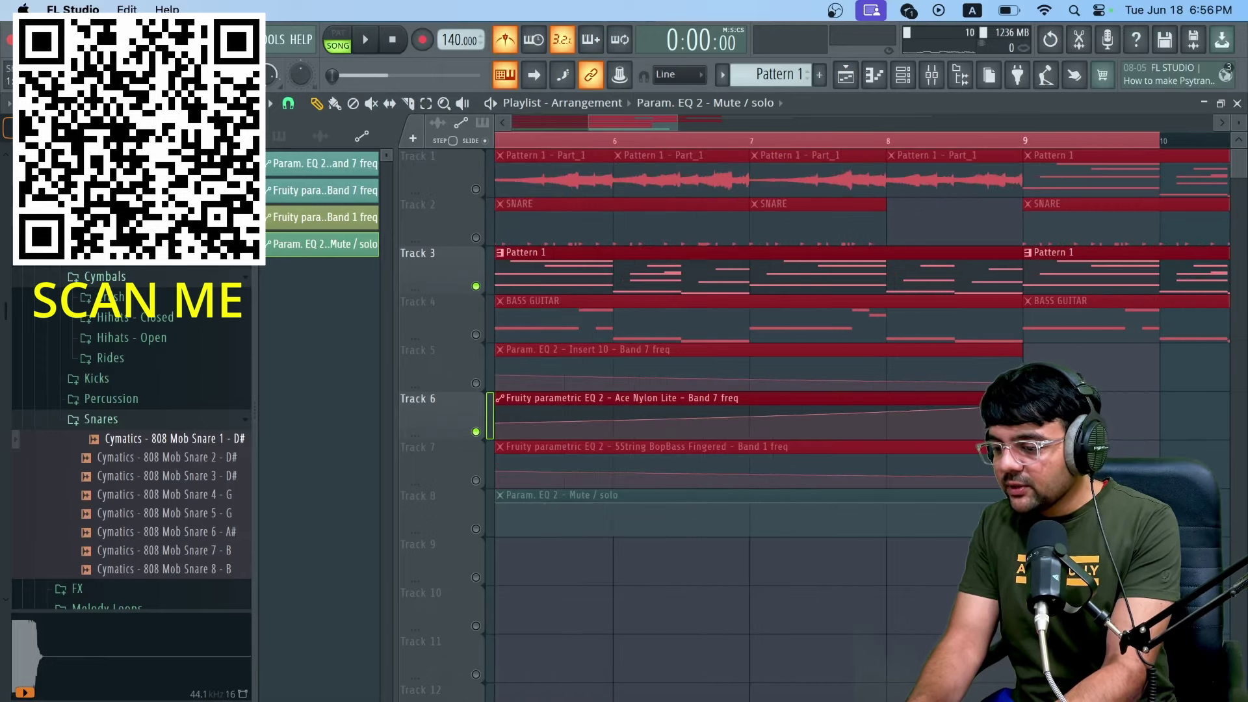
{"action": "left_click", "coordinate": [475, 530]}
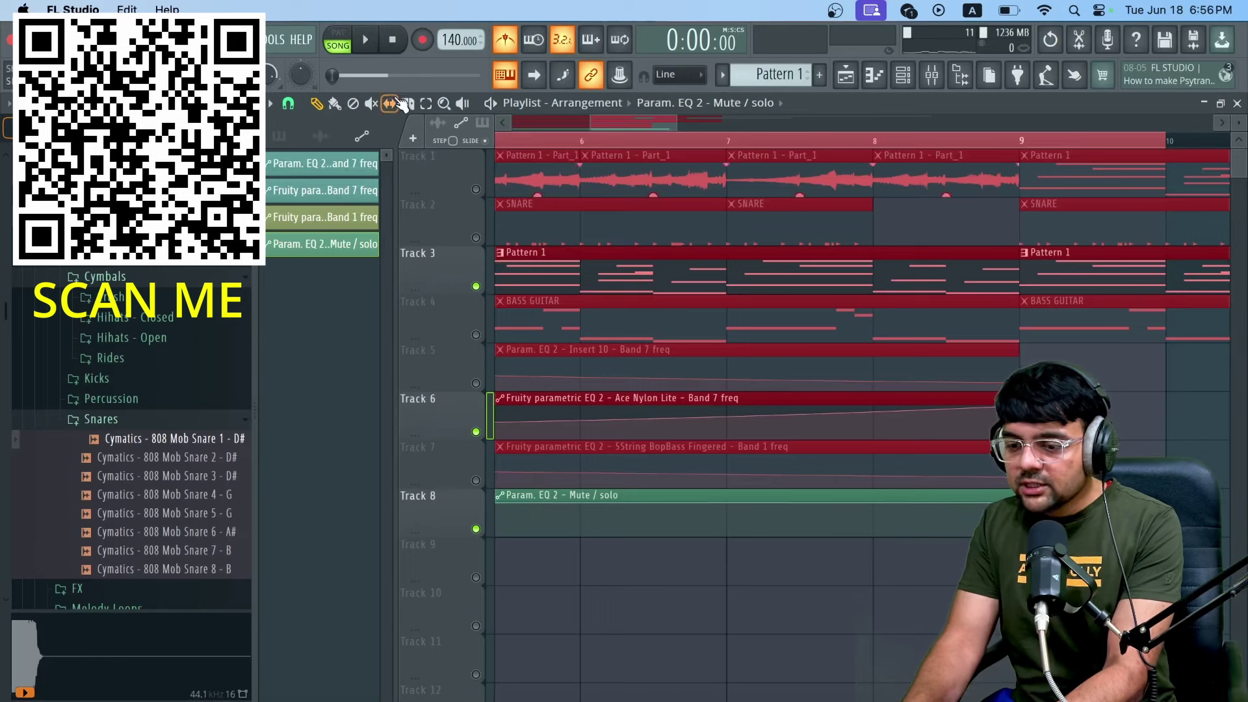
Step: Set the playlist snap resolution to 1/6 step
{"action": "left_click", "coordinate": [288, 103]}
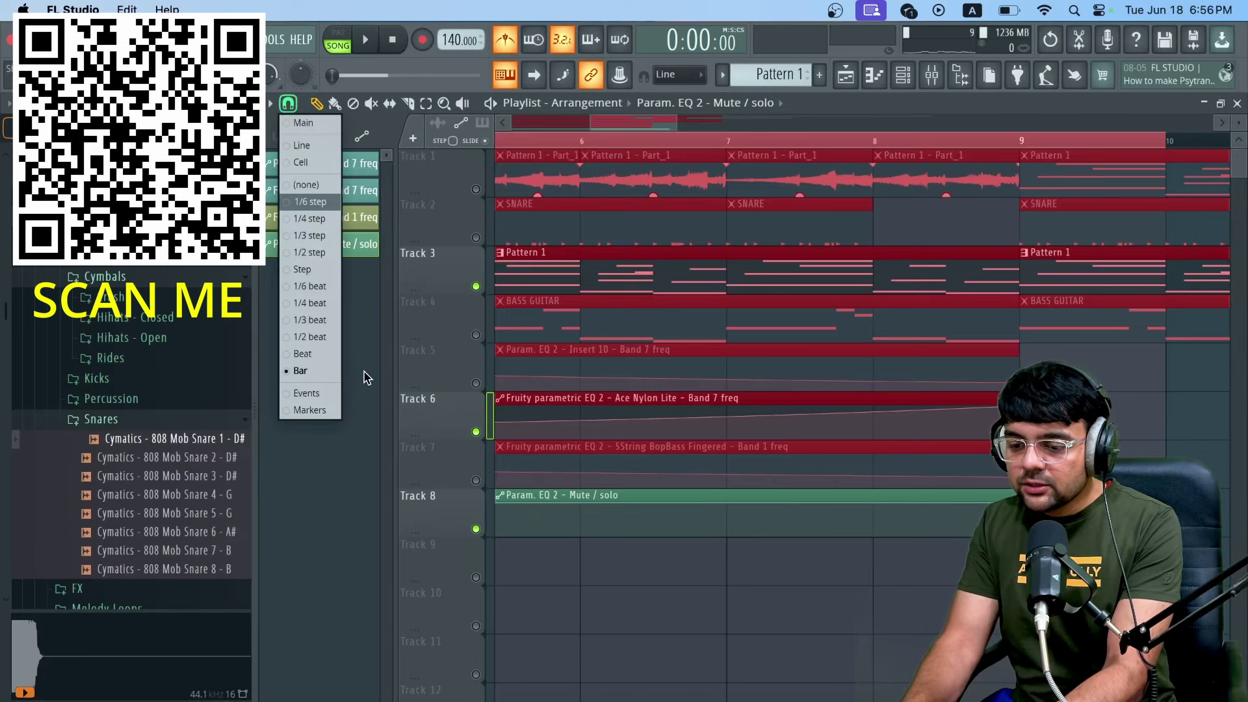
{"action": "left_click", "coordinate": [314, 287]}
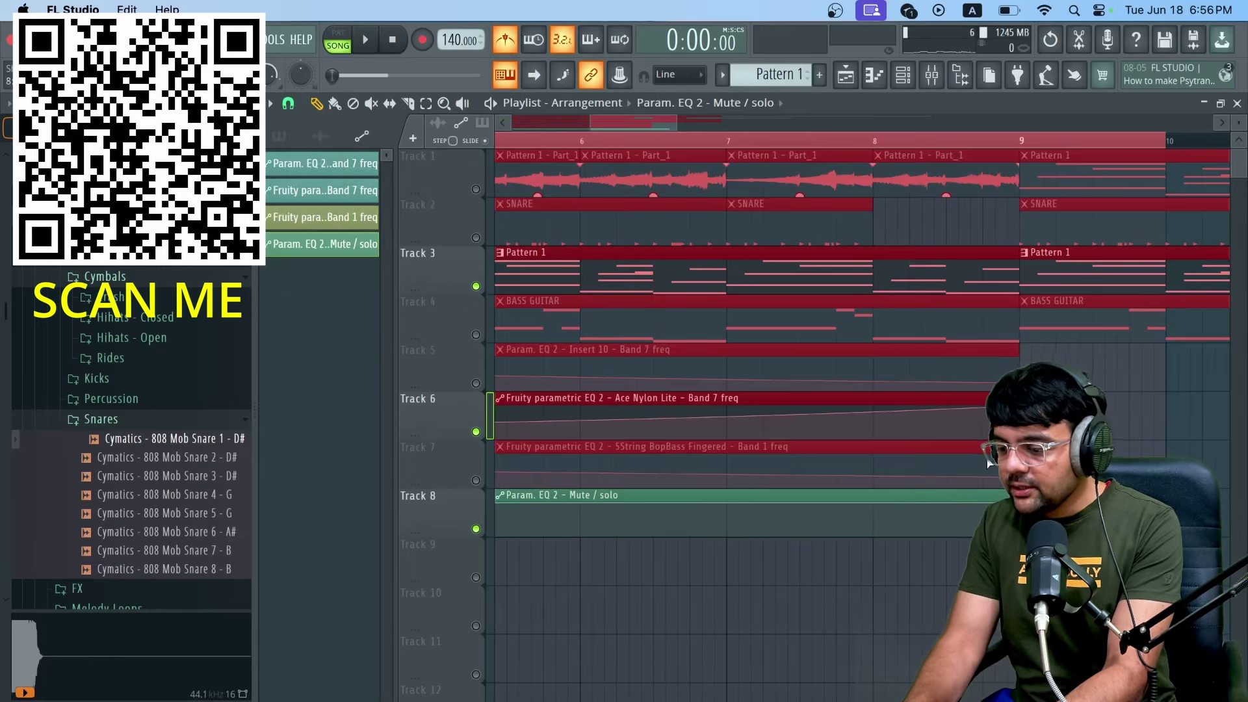
{"action": "left_click", "coordinate": [287, 104]}
{"action": "left_click", "coordinate": [310, 201]}
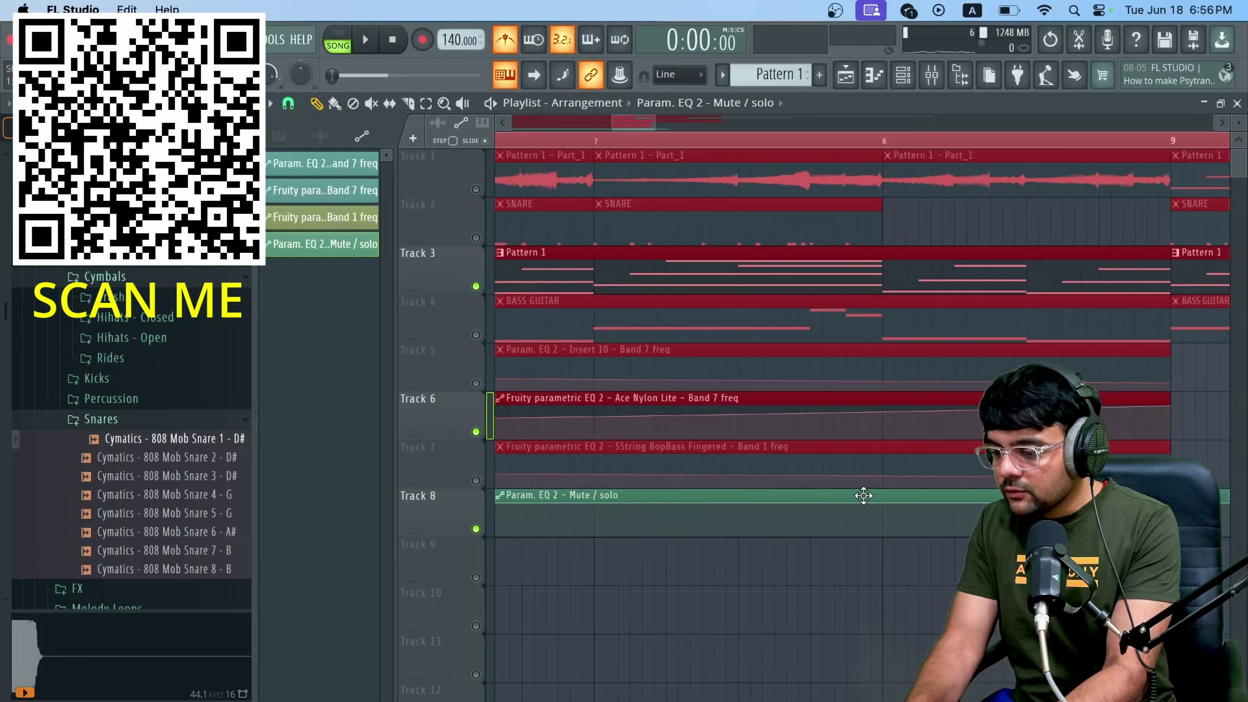
Step: Add a control point at bar 9 in the Mute / solo automation clip on Track 8
{"action": "scroll", "coordinate": [863, 496], "scroll_direction": "up", "scroll_amount": 2}
{"action": "scroll", "coordinate": [862, 416], "scroll_direction": "right", "scroll_amount": 3}
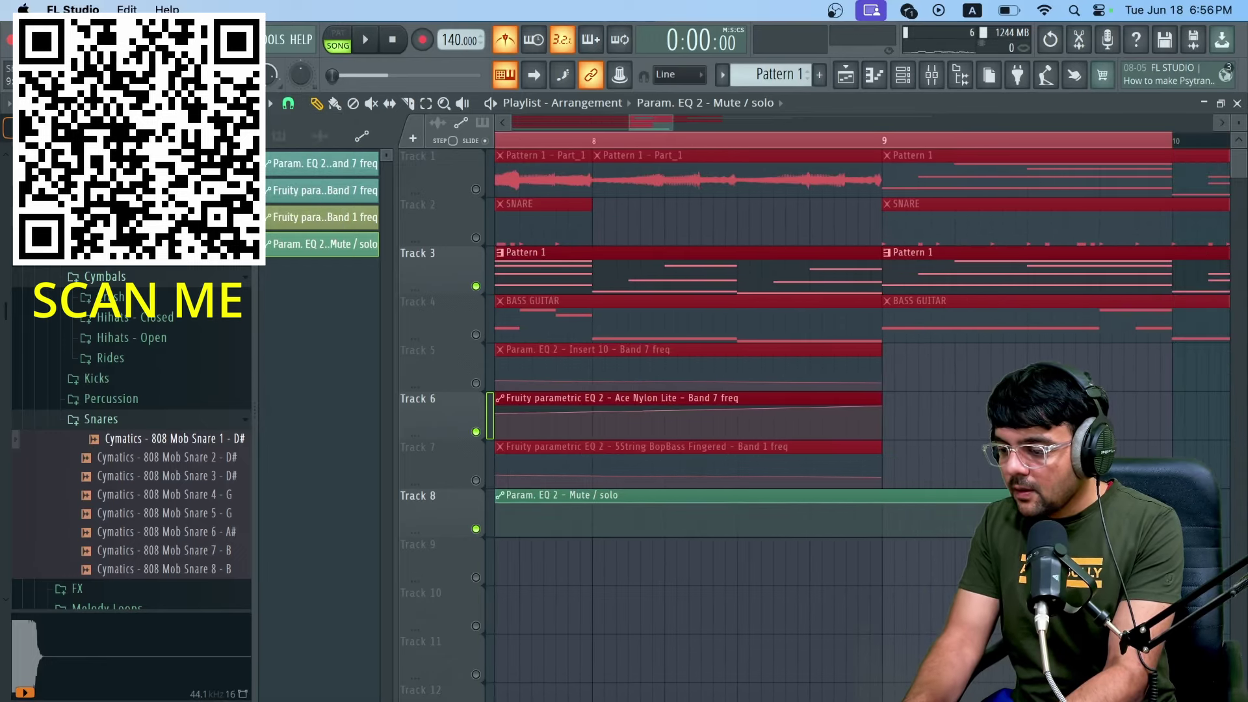
{"action": "right_click", "coordinate": [1159, 405]}
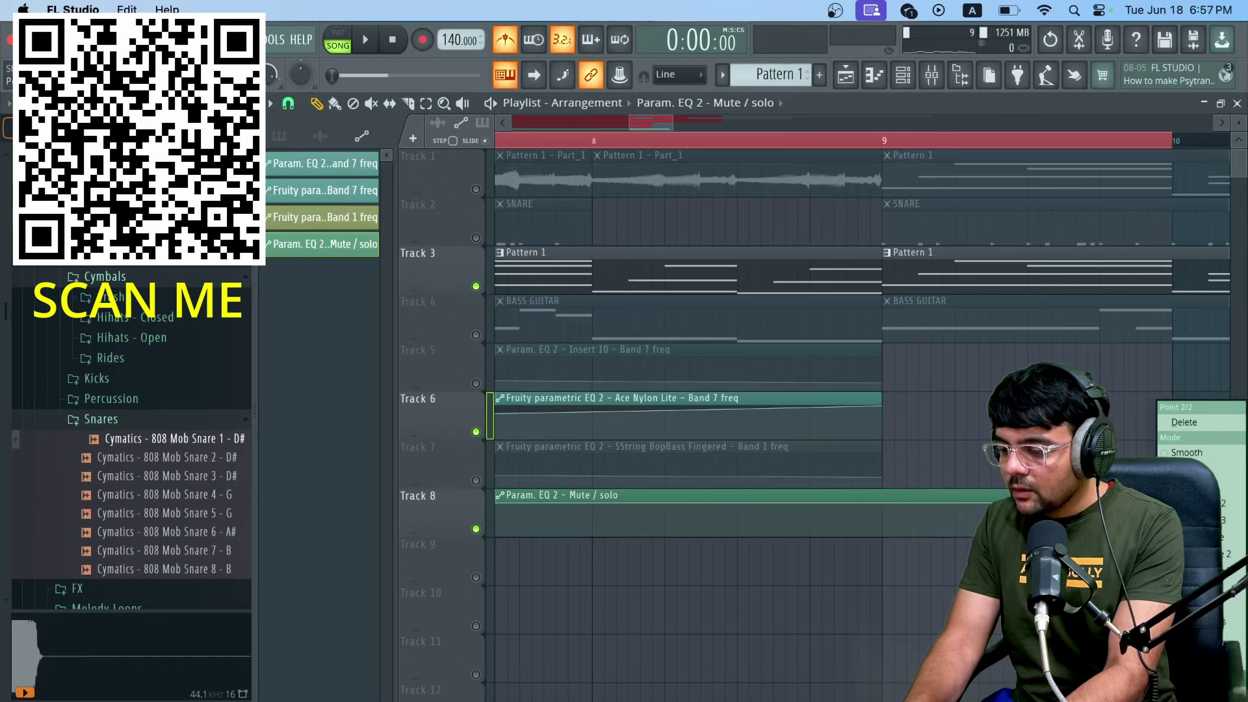
{"action": "left_click", "coordinate": [881, 502]}
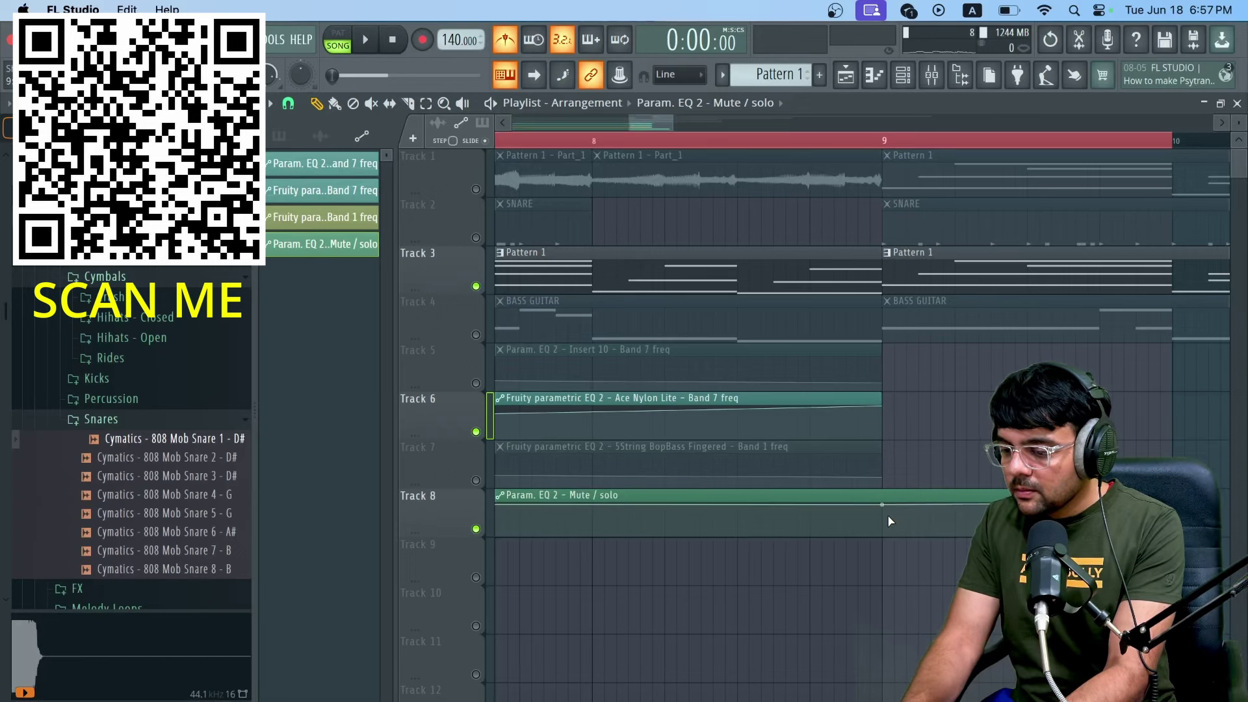
{"action": "right_click", "coordinate": [888, 504]}
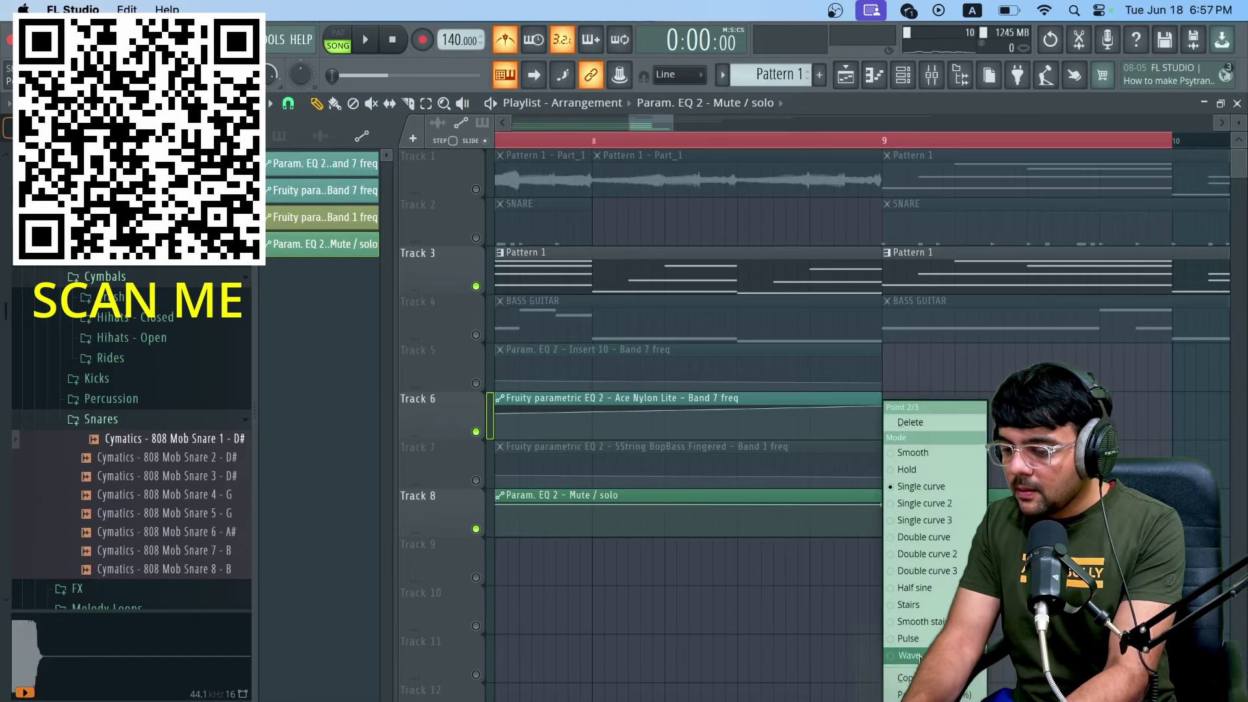
{"action": "left_click", "coordinate": [897, 520]}
Step: Make the Track 8 Mute / solo automation drop abruptly to its minimum at bar 9 and stay there until bar 10
{"action": "scroll", "coordinate": [889, 514], "scroll_direction": "up", "scroll_amount": 2}
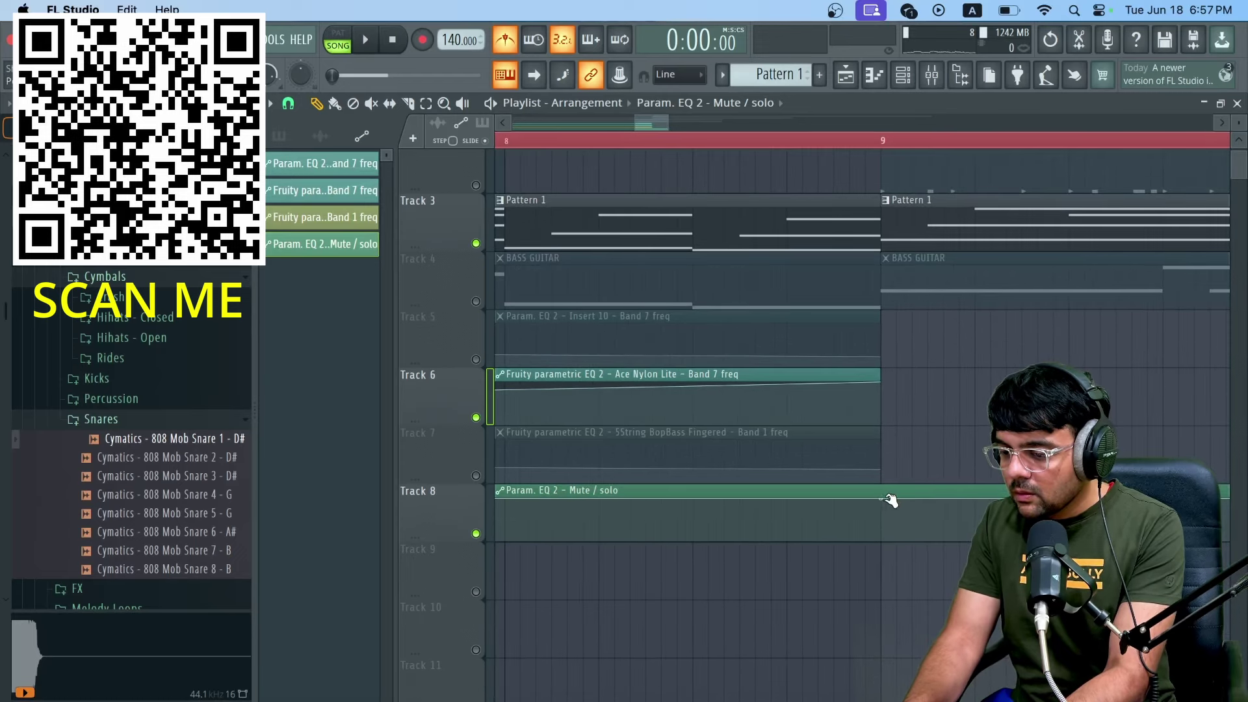
{"action": "left_click_drag", "start_coordinate": [885, 499], "coordinate": [886, 509]}
{"action": "left_click", "coordinate": [900, 503]}
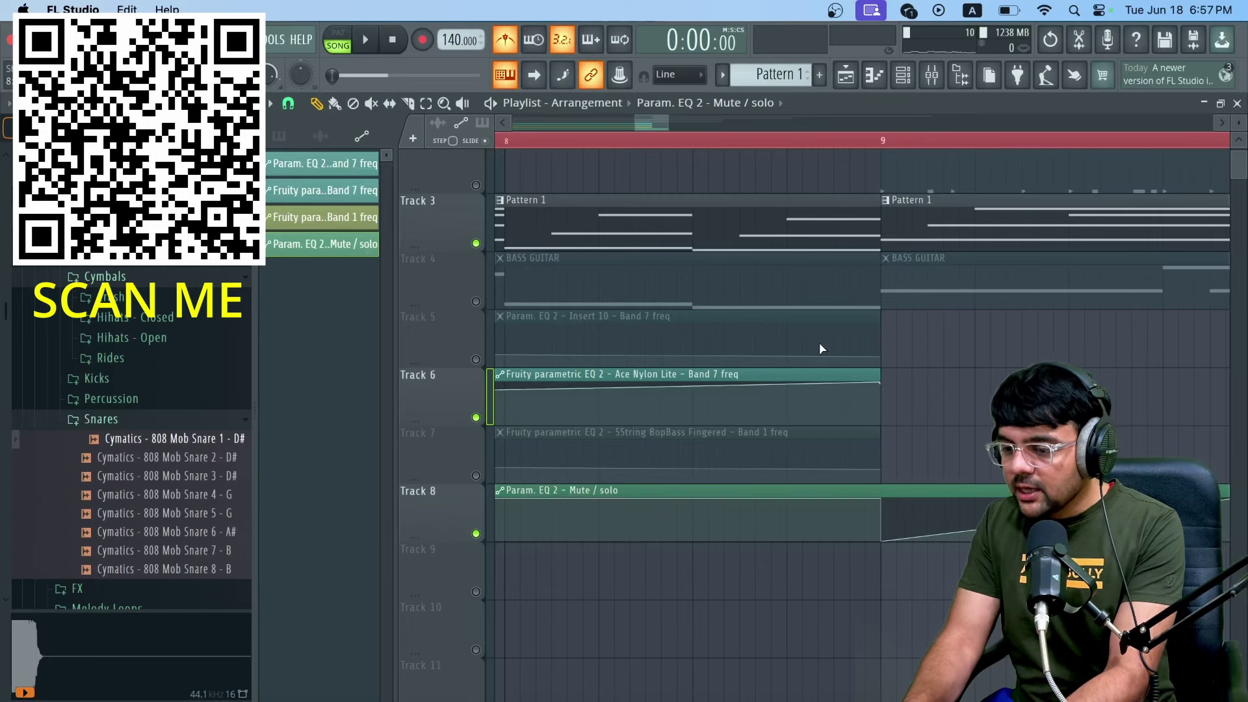
{"action": "left_click_drag", "start_coordinate": [666, 121], "coordinate": [777, 183]}
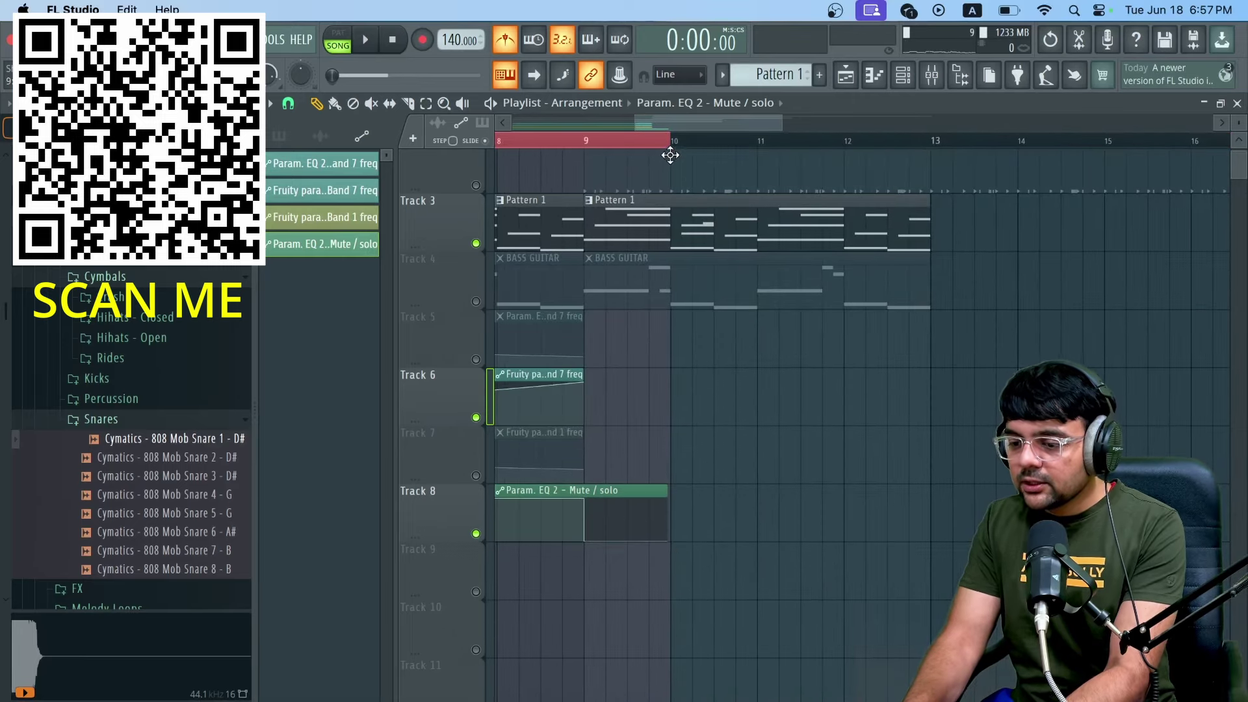
Step: Re-enable all playlist tracks, play the song from bar 4 through the drop at bar 9, and replay the transition
{"action": "left_click_drag", "start_coordinate": [657, 121], "coordinate": [534, 121]}
{"action": "left_click", "coordinate": [477, 534], "text": "ctrl"}
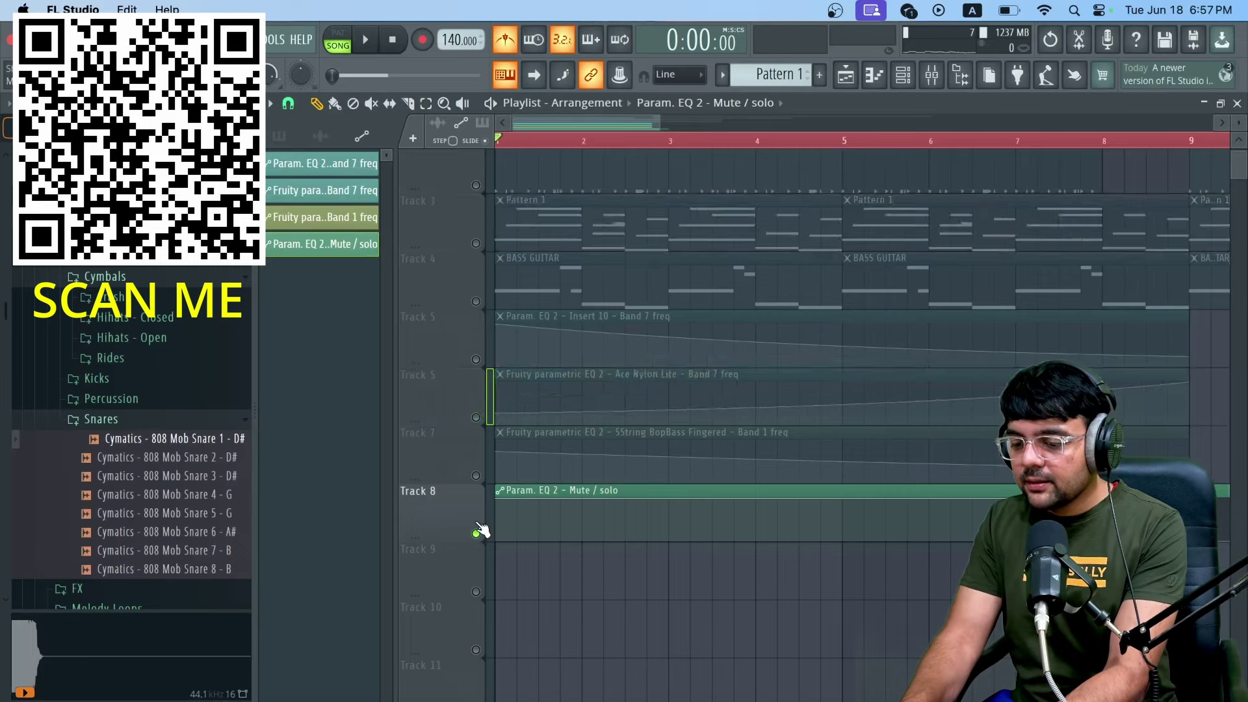
{"action": "left_click", "coordinate": [781, 139]}
{"action": "key", "text": "space"}
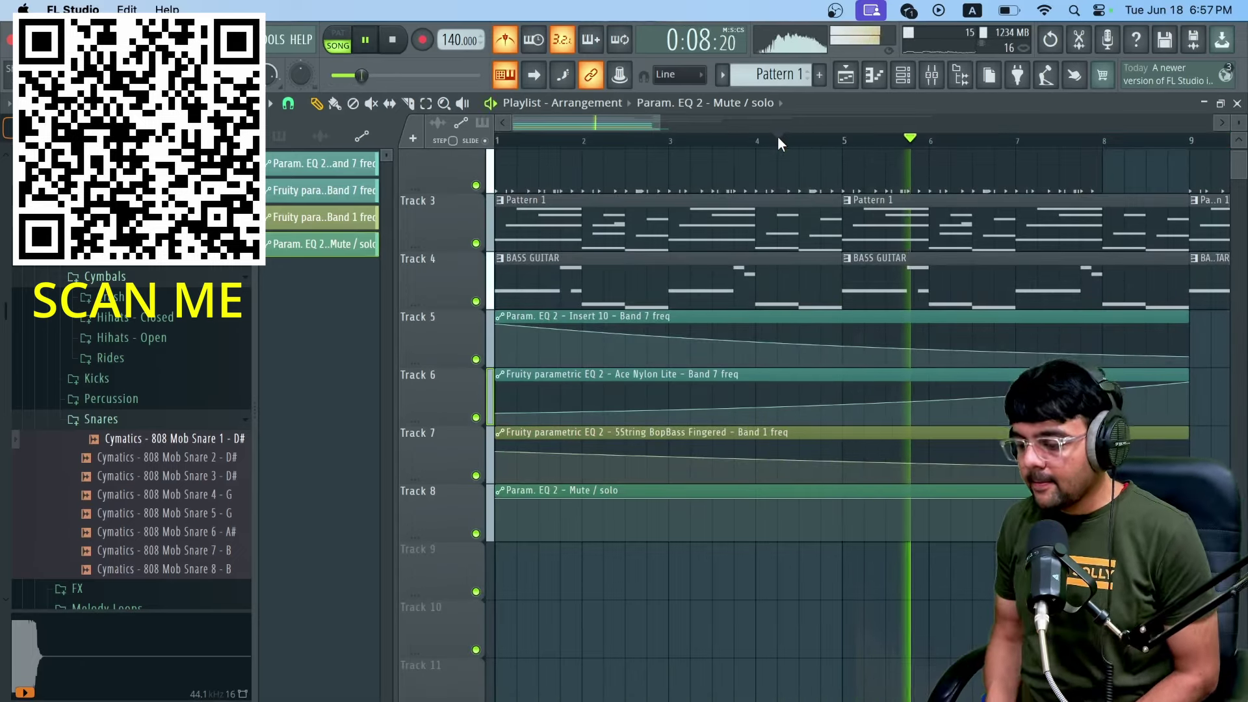
{"action": "key", "text": "XF86AudioRaiseVolume"}
{"action": "left_click_drag", "start_coordinate": [659, 122], "coordinate": [794, 133]}
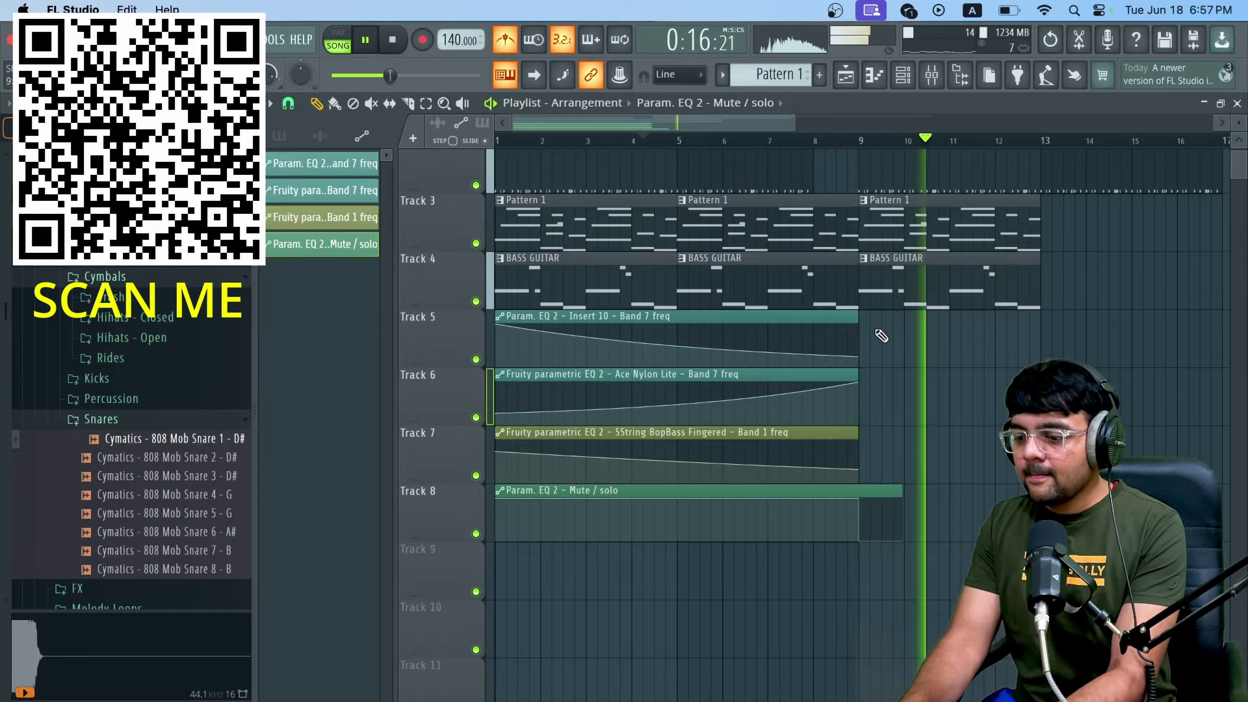
{"action": "key", "text": "space"}
{"action": "key", "text": "space"}
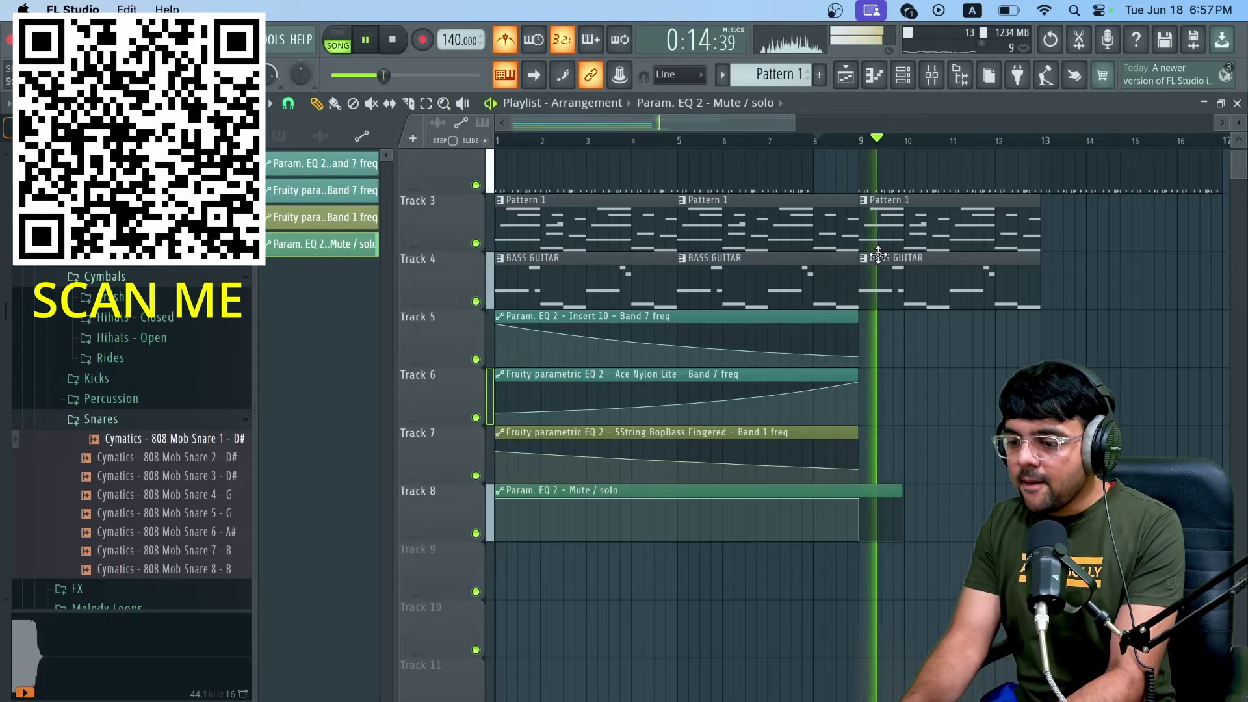
Step: Move band 1 of the second EQ on 5String BopBass Fingered down to the lowest frequency while the song plays
{"action": "key", "text": "F9"}
{"action": "left_click", "coordinate": [830, 266]}
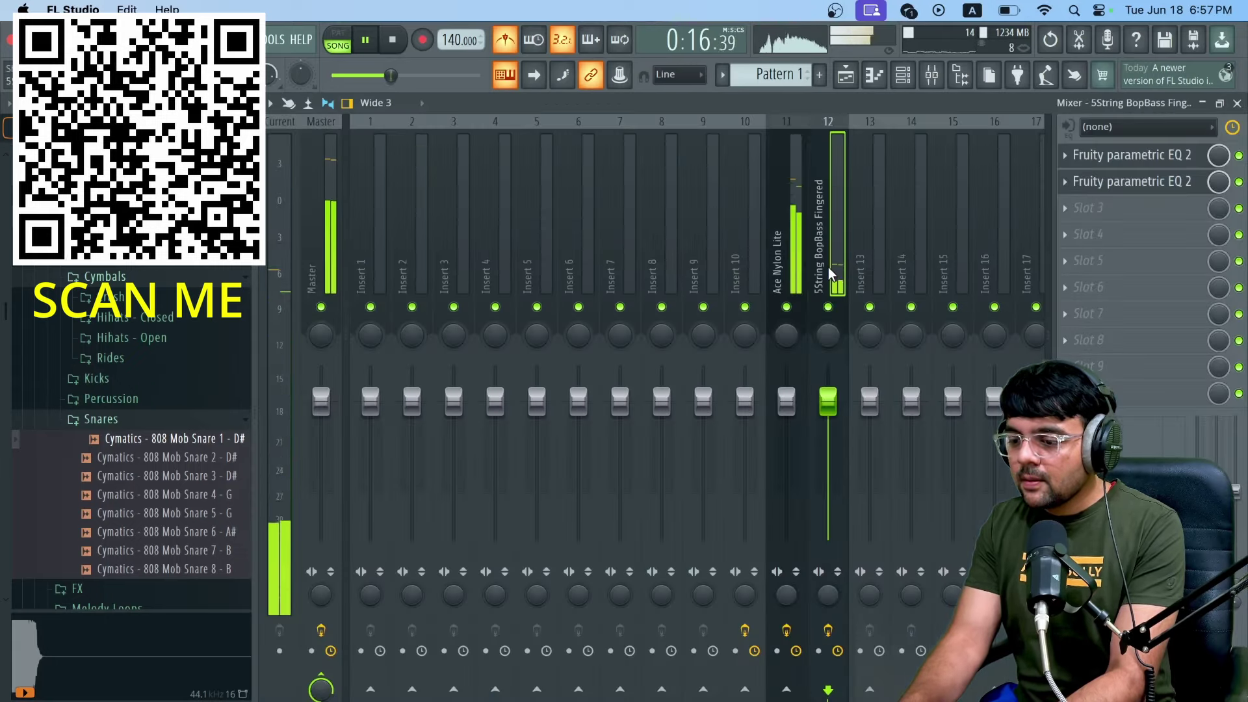
{"action": "left_click", "coordinate": [1128, 184]}
{"action": "left_click", "coordinate": [1128, 184]}
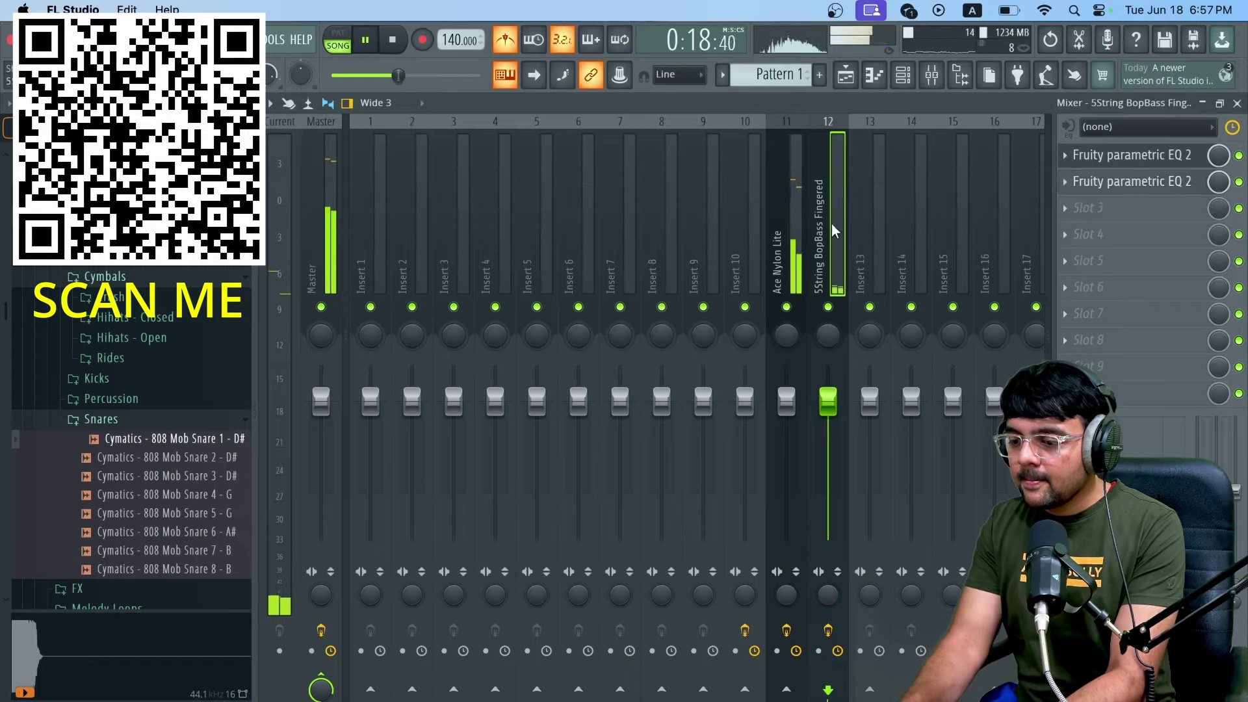
{"action": "left_click", "coordinate": [1113, 184]}
{"action": "key", "text": "space"}
{"action": "left_click_drag", "start_coordinate": [534, 453], "coordinate": [341, 458]}
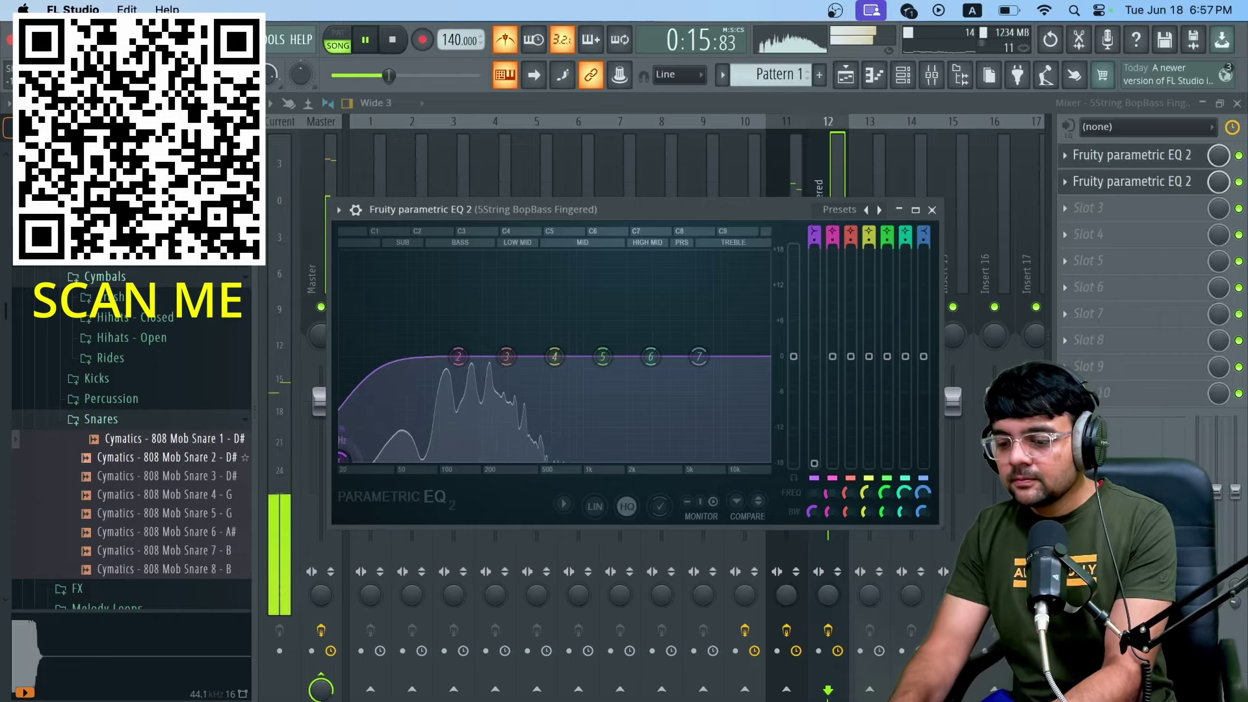
Step: Close the second EQ on 5String BopBass Fingered, open its first EQ to check the automated low cut, and stop playback
{"action": "left_click", "coordinate": [932, 209]}
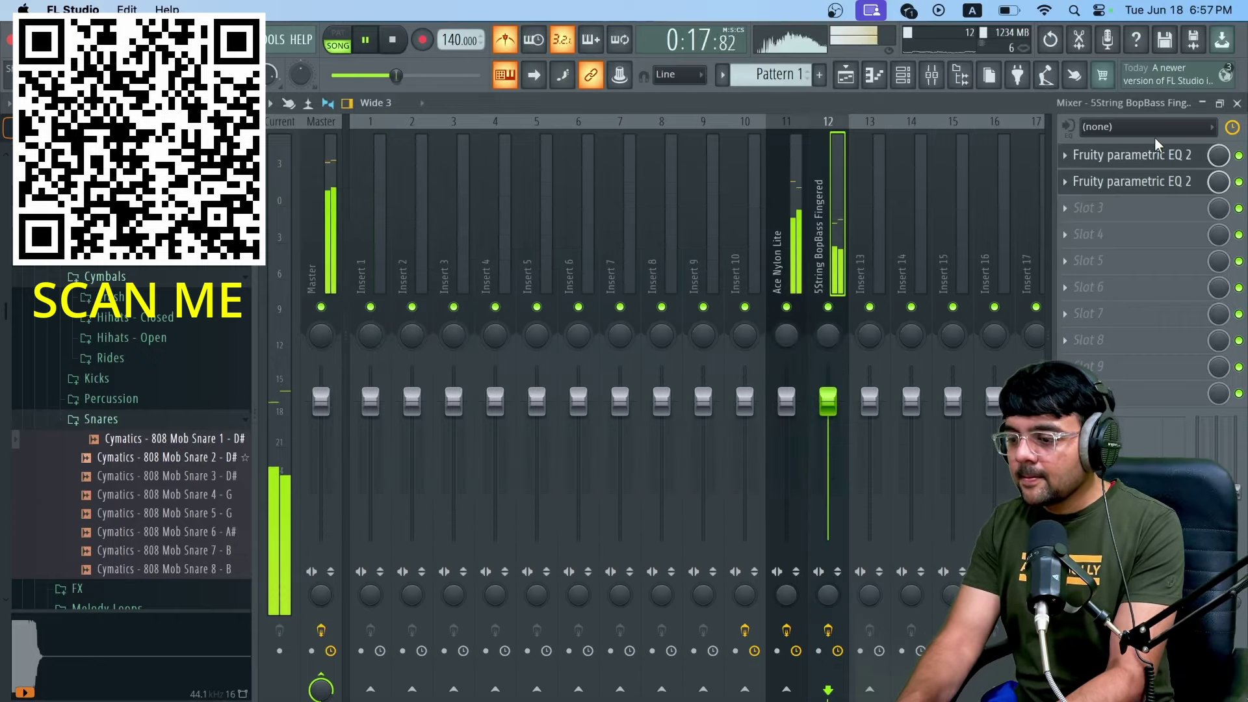
{"action": "left_click", "coordinate": [1157, 155]}
{"action": "left_click", "coordinate": [1157, 155]}
{"action": "left_click", "coordinate": [1157, 155]}
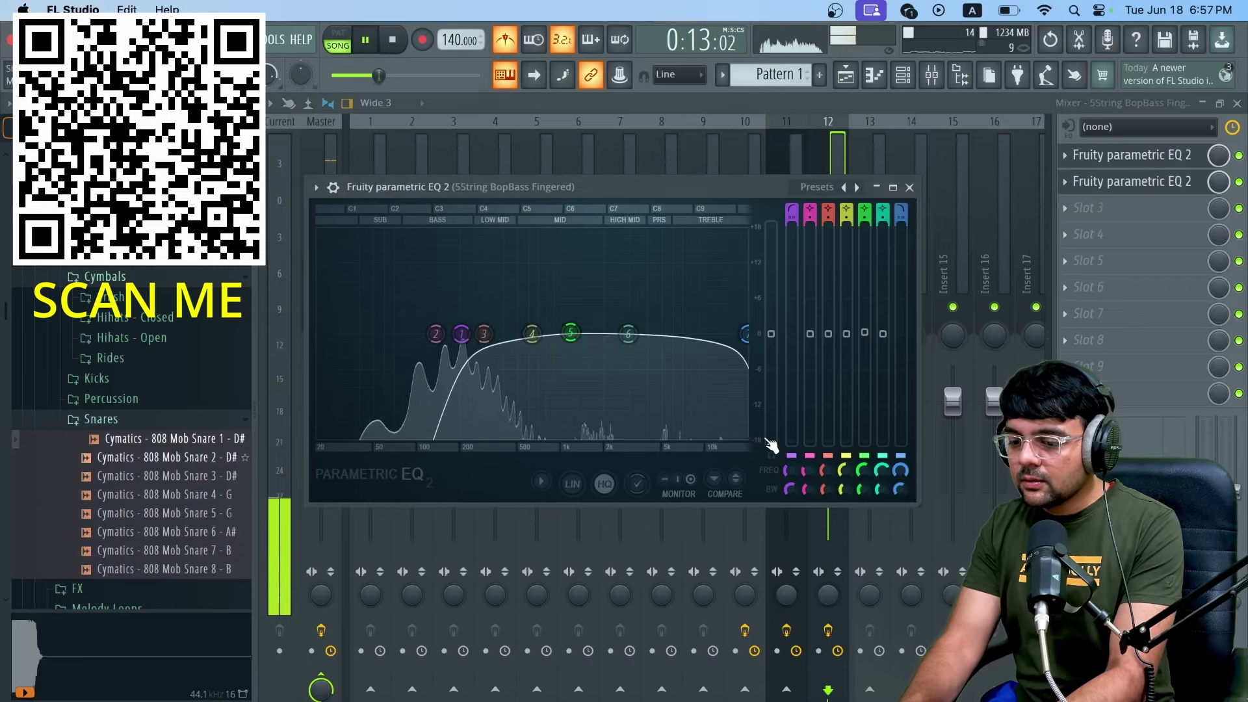
{"action": "key", "text": "space"}
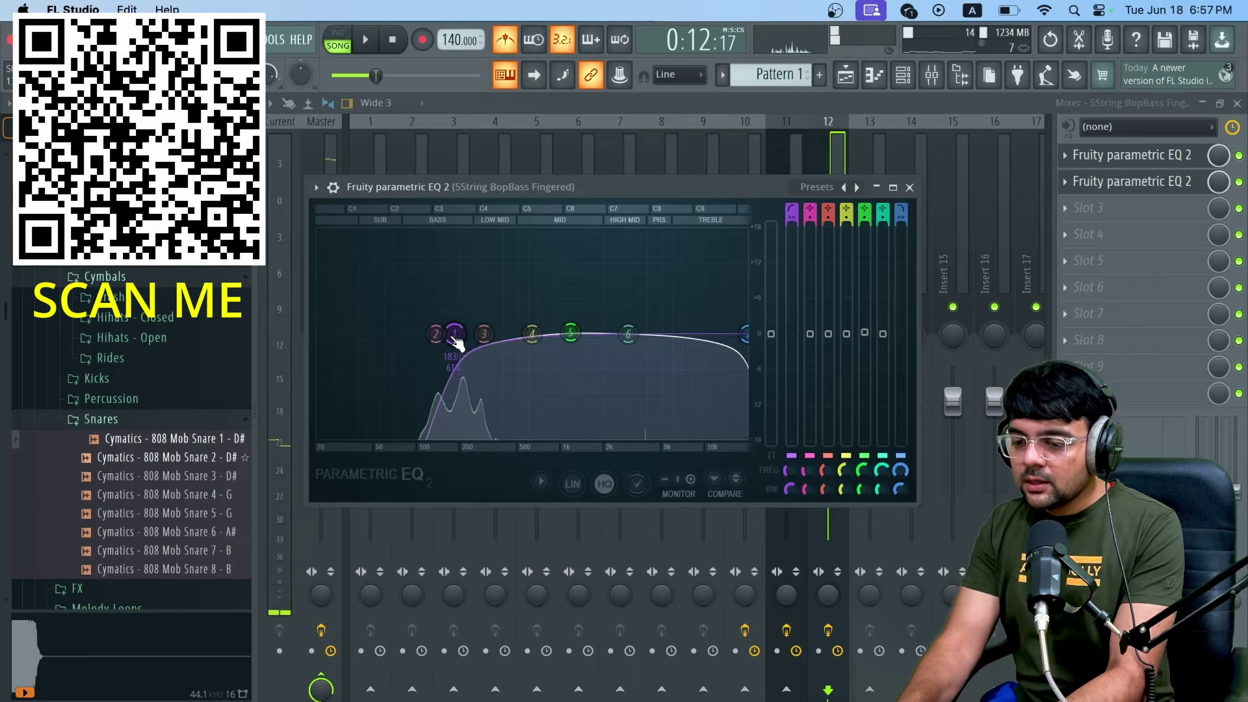
Step: Extend the Insert 10 Band 7 freq automation clip on Track 5 to bar 10 and open the options of its bar 9 point
{"action": "left_click", "coordinate": [848, 78]}
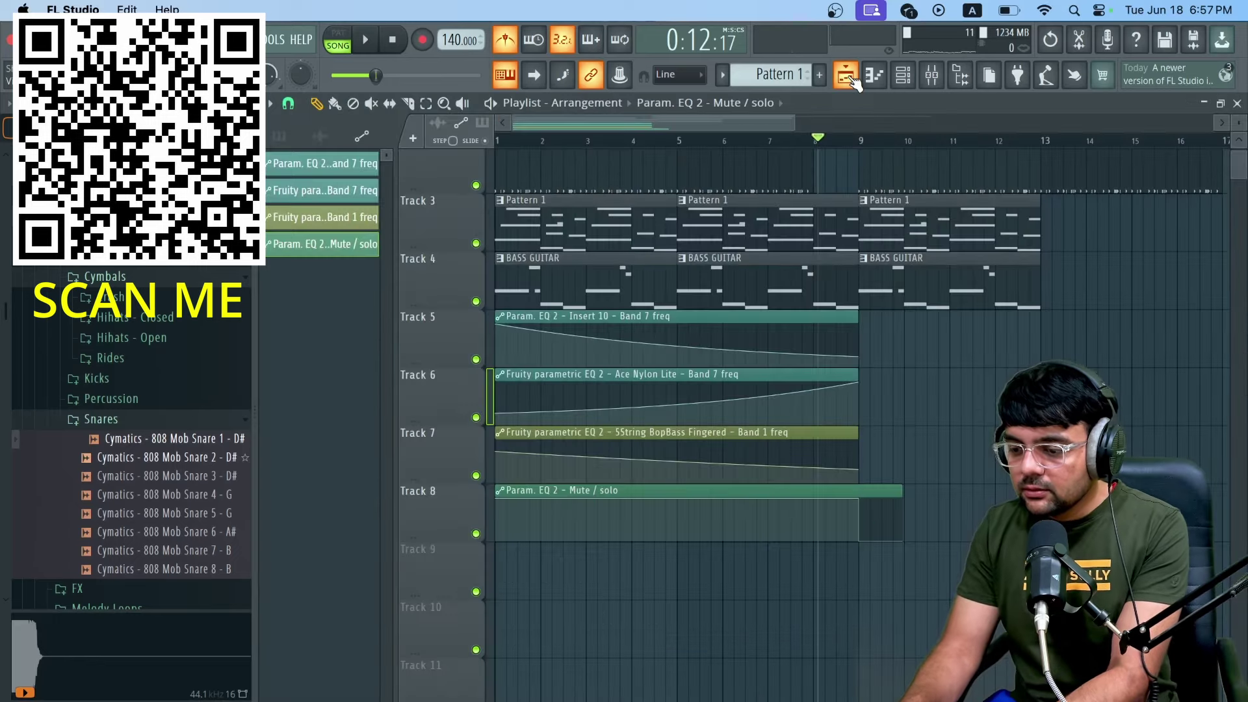
{"action": "scroll", "coordinate": [826, 292], "scroll_direction": "up", "scroll_amount": 2}
{"action": "scroll", "coordinate": [843, 297], "scroll_direction": "up", "scroll_amount": 3}
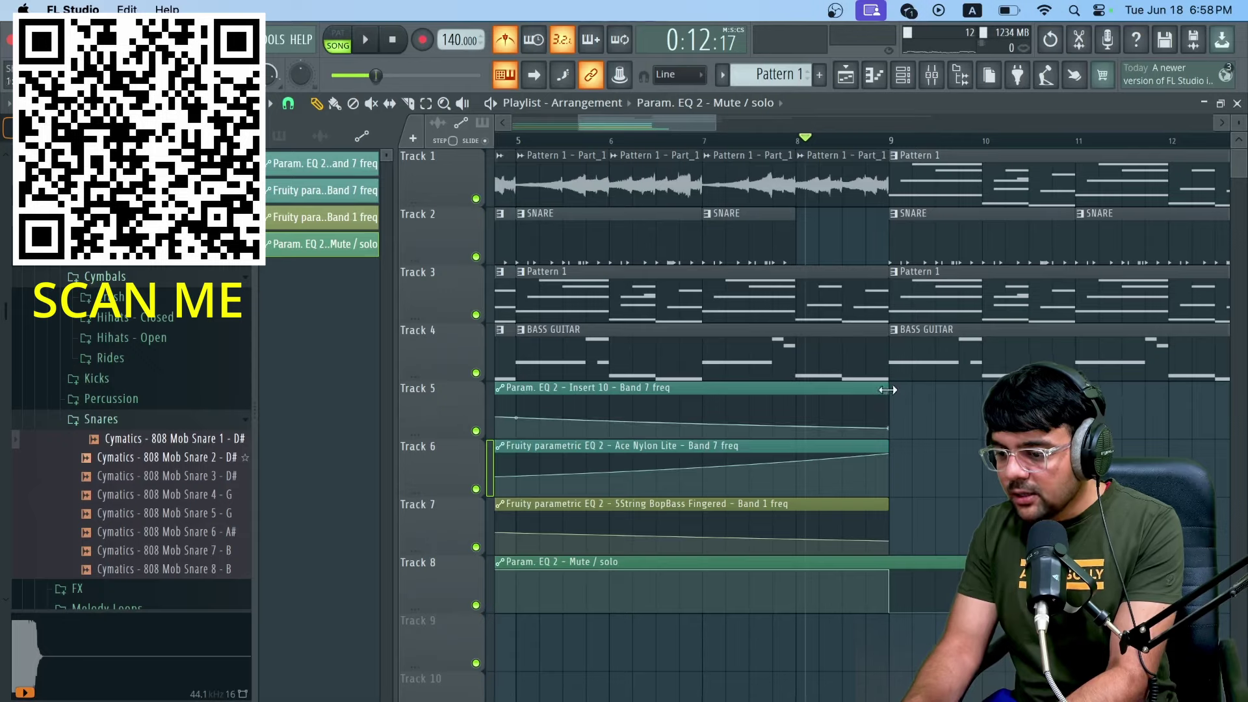
{"action": "left_click_drag", "start_coordinate": [888, 390], "coordinate": [983, 392]}
{"action": "scroll", "coordinate": [912, 476], "scroll_direction": "up", "scroll_amount": 2}
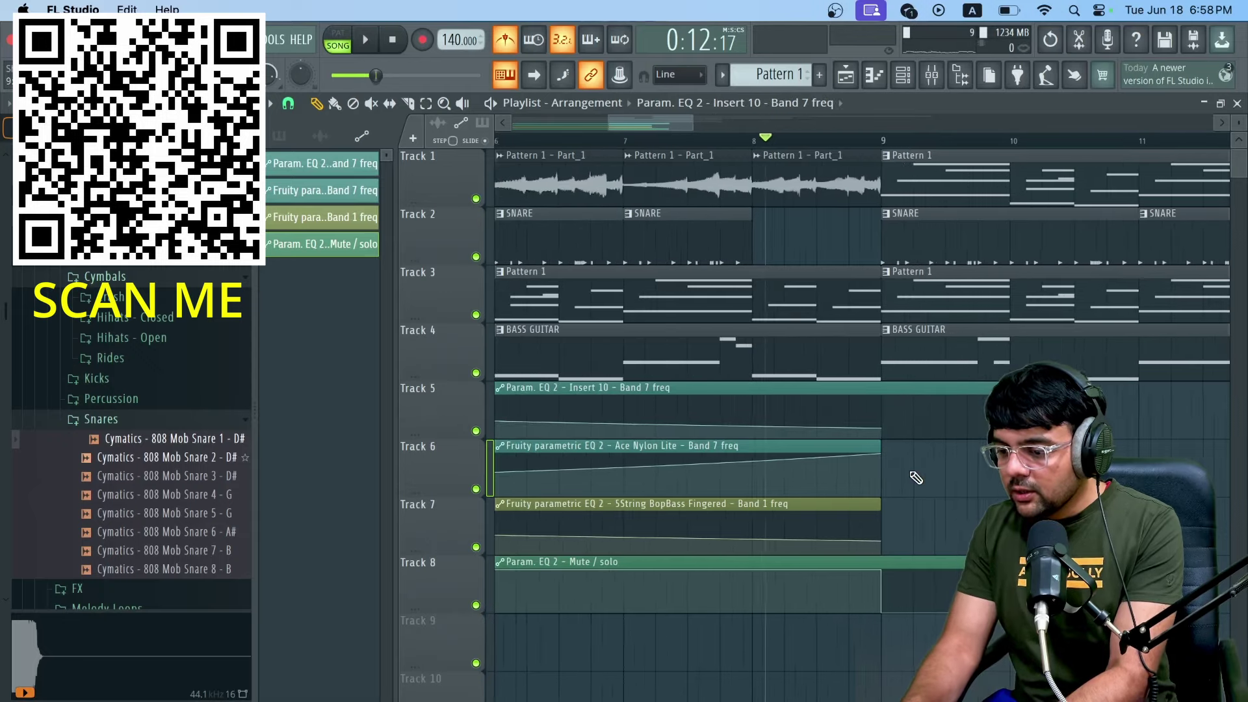
{"action": "right_click", "coordinate": [868, 429]}
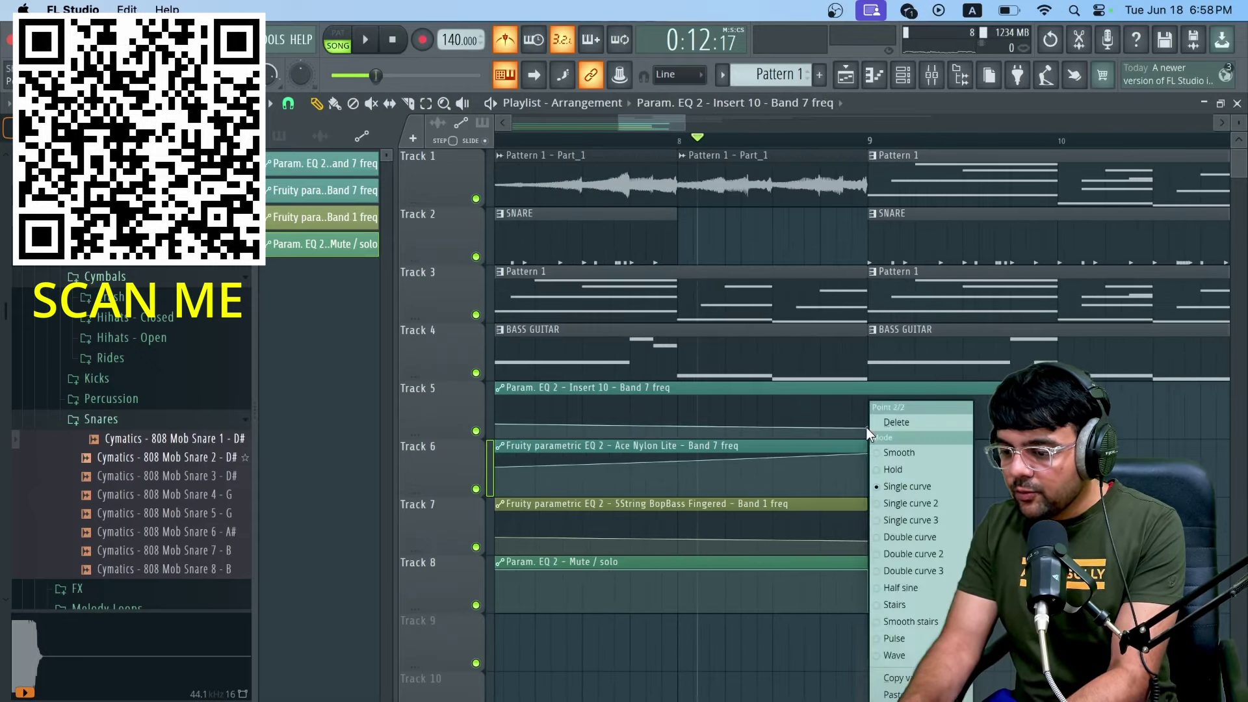
Step: Make the Insert 10 Band 7 freq automation on Track 5 drop to its minimum at bar 9 and play the transition
{"action": "left_click", "coordinate": [907, 658]}
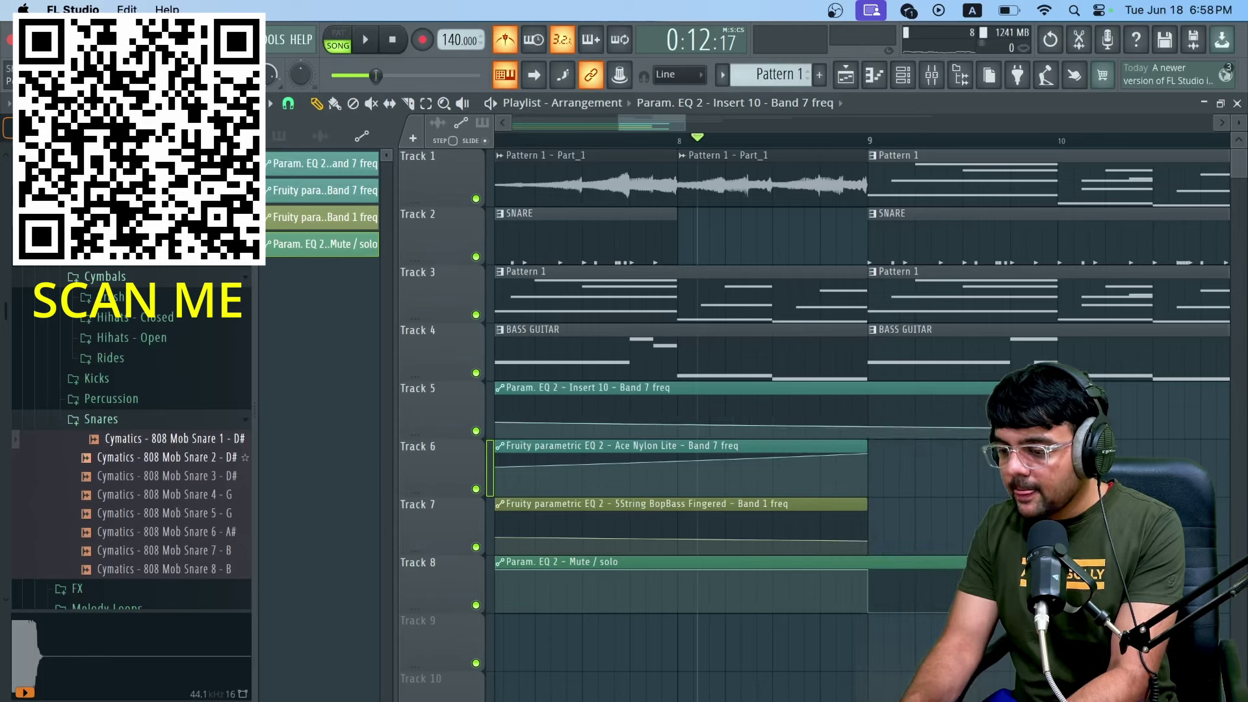
{"action": "left_click_drag", "start_coordinate": [866, 424], "coordinate": [869, 427]}
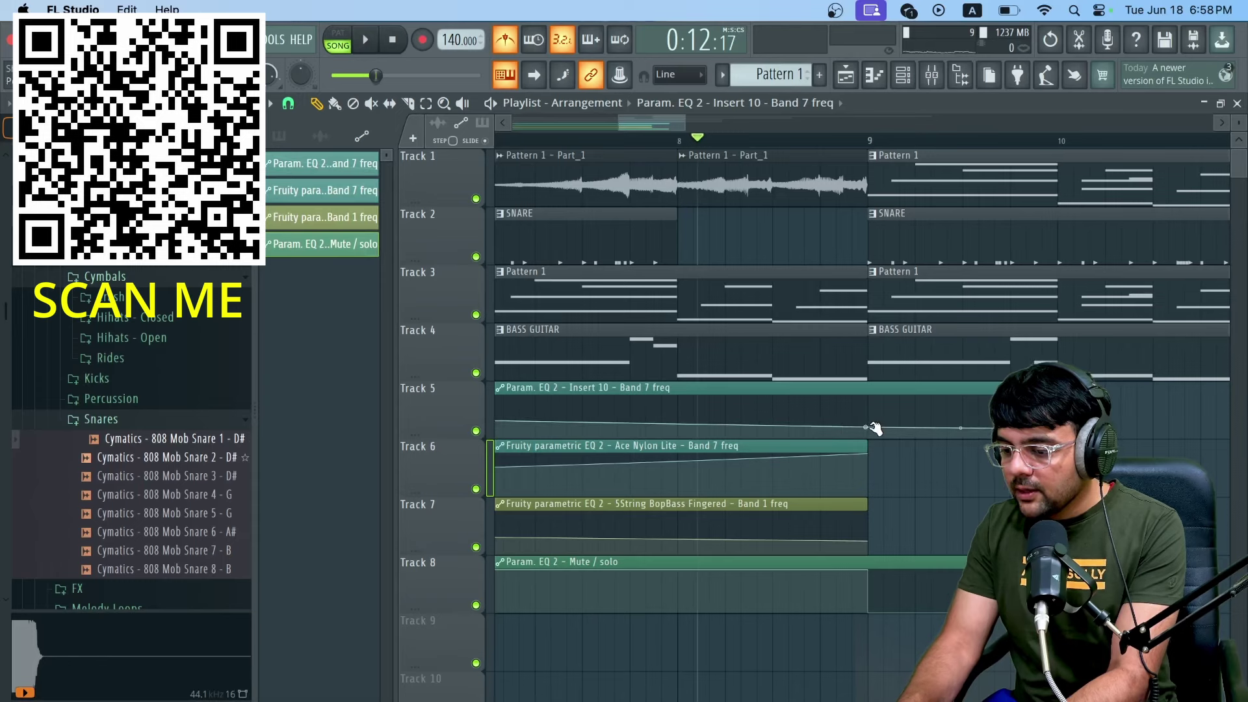
{"action": "left_click_drag", "start_coordinate": [876, 428], "coordinate": [874, 442]}
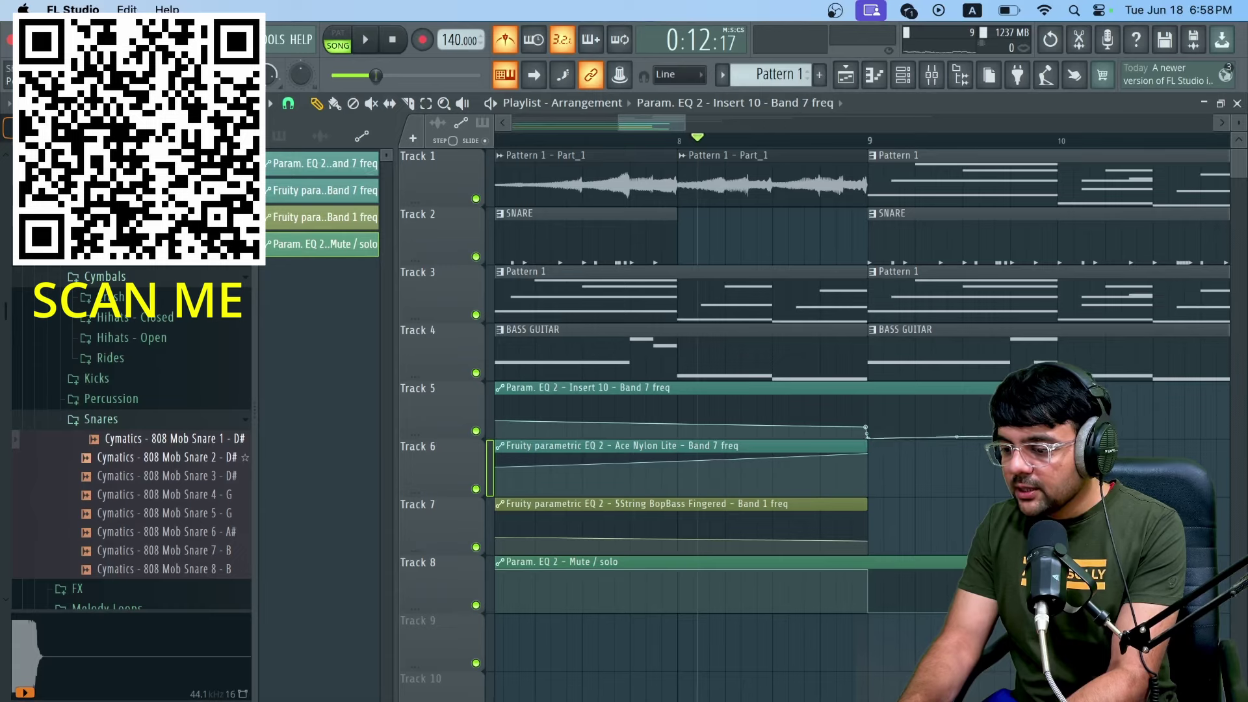
{"action": "key", "text": "space"}
{"action": "scroll", "coordinate": [861, 364], "scroll_direction": "down", "scroll_amount": 2}
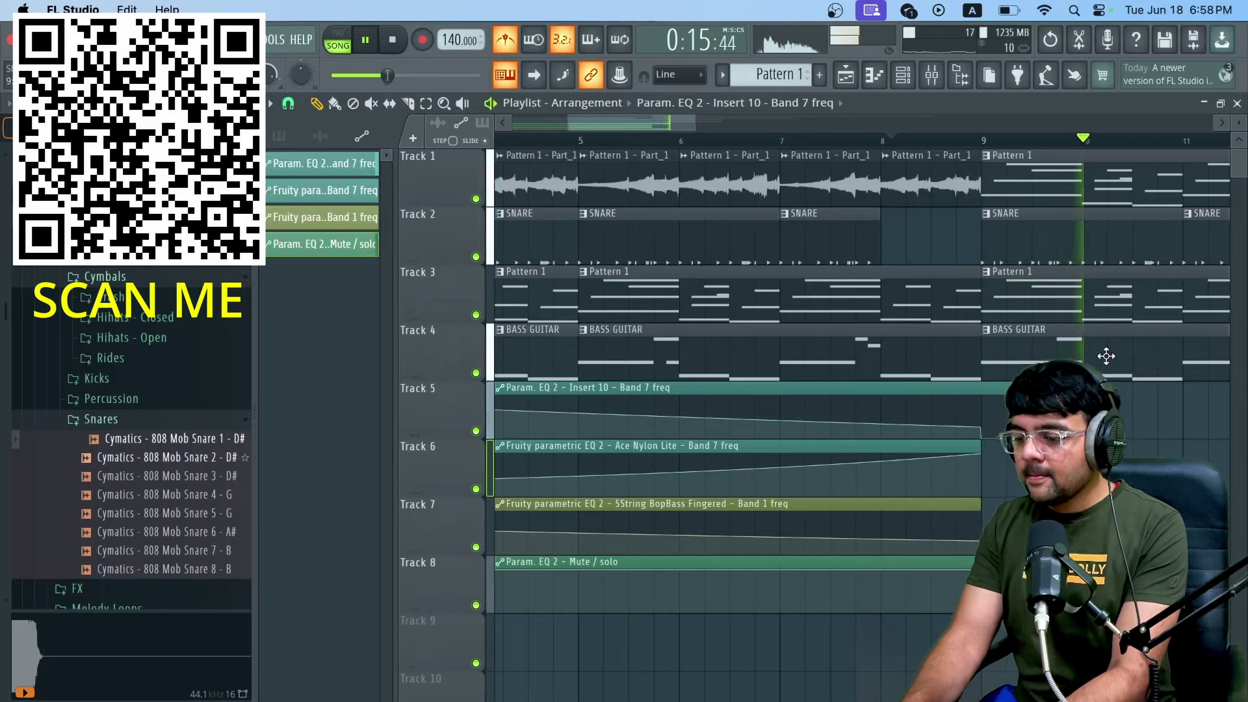
{"action": "key", "text": "space"}
Step: Examine the first Fruity parametric EQ 2 on the 5String BopBass Fingered mixer track
{"action": "left_click", "coordinate": [934, 78]}
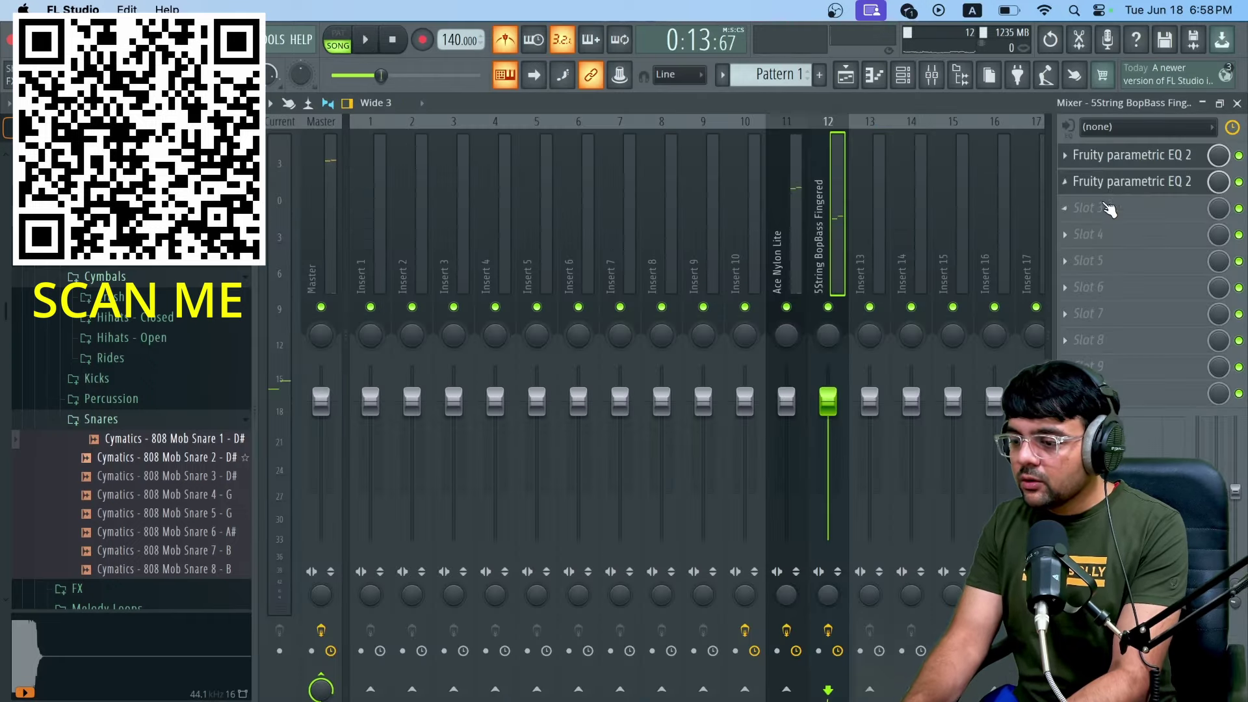
{"action": "left_click", "coordinate": [1113, 156]}
{"action": "key", "text": "space"}
{"action": "key", "text": "space"}
{"action": "left_click", "coordinate": [1113, 156]}
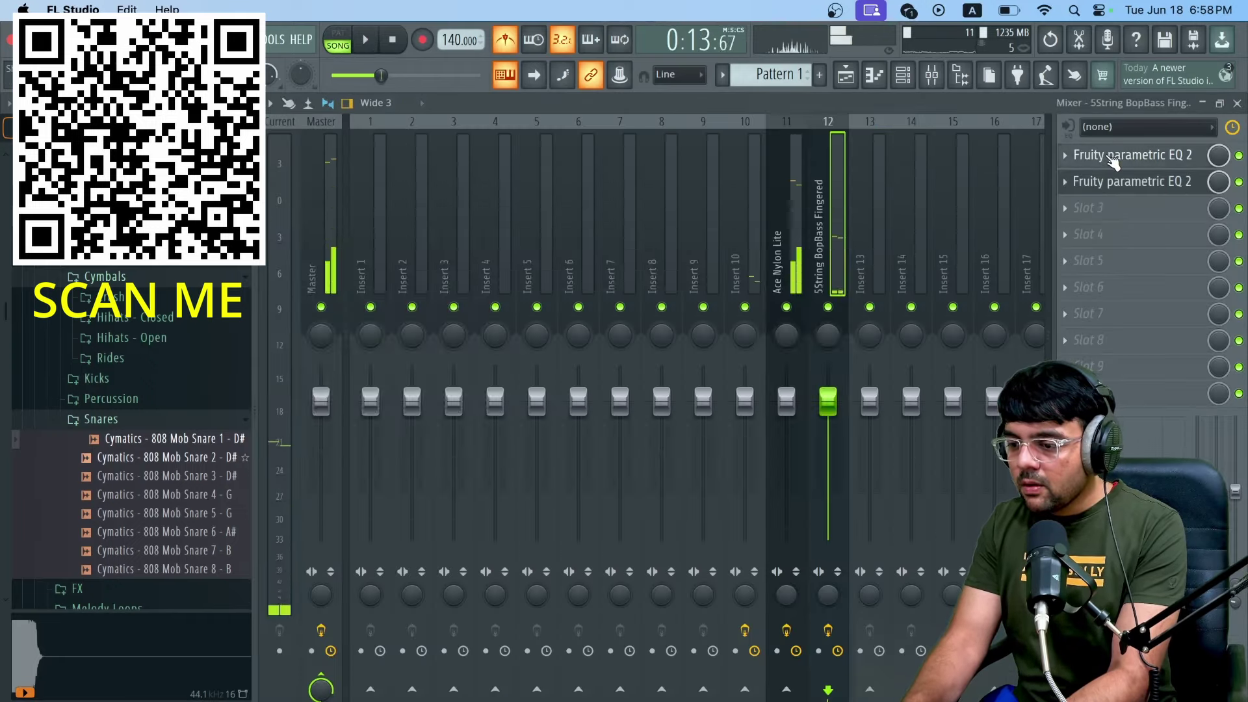
{"action": "left_click", "coordinate": [1113, 156]}
{"action": "left_click", "coordinate": [1113, 156]}
{"action": "left_click", "coordinate": [1112, 156]}
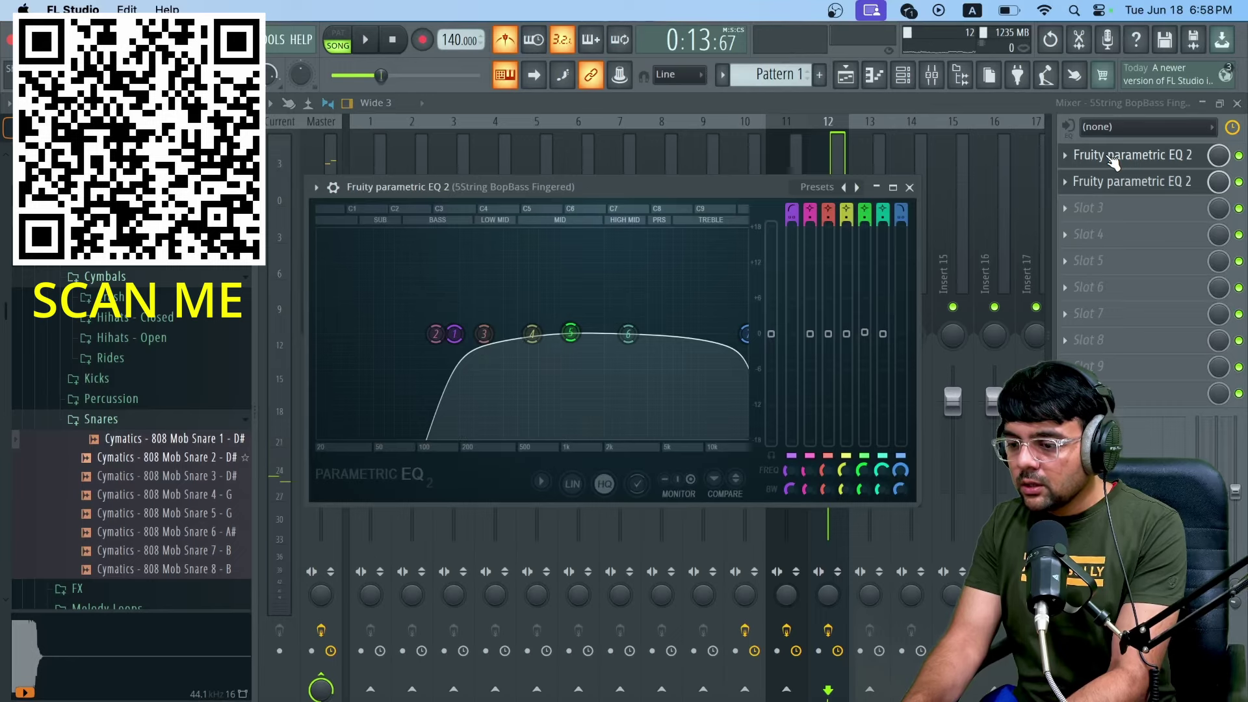
{"action": "left_click", "coordinate": [1113, 156]}
Step: Lower the band 1 low-cut frequency in the first EQ on the Ace Nylon Lite mixer track during playback
{"action": "left_click", "coordinate": [786, 189]}
{"action": "key", "text": "space"}
{"action": "left_click", "coordinate": [1125, 159]}
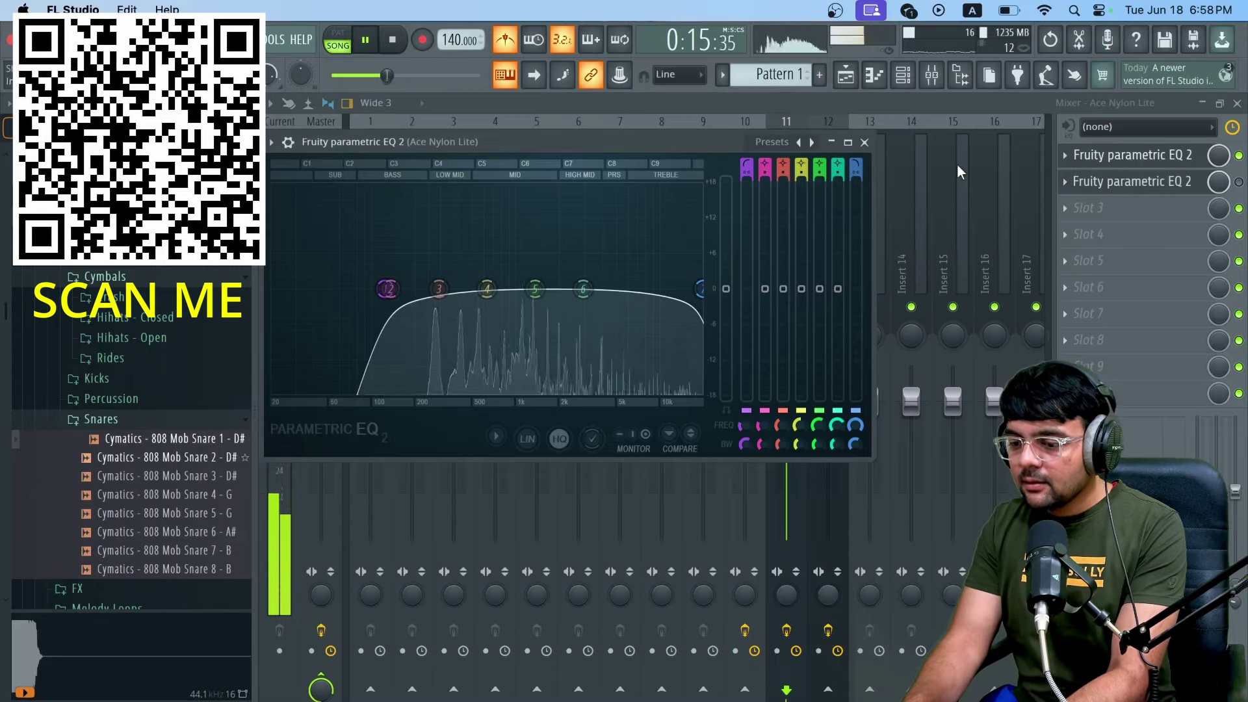
{"action": "left_click_drag", "start_coordinate": [389, 289], "coordinate": [368, 288]}
Step: Check the bass signal against the low cut in 5String BopBass Fingered's first EQ during playback
{"action": "left_click", "coordinate": [840, 227]}
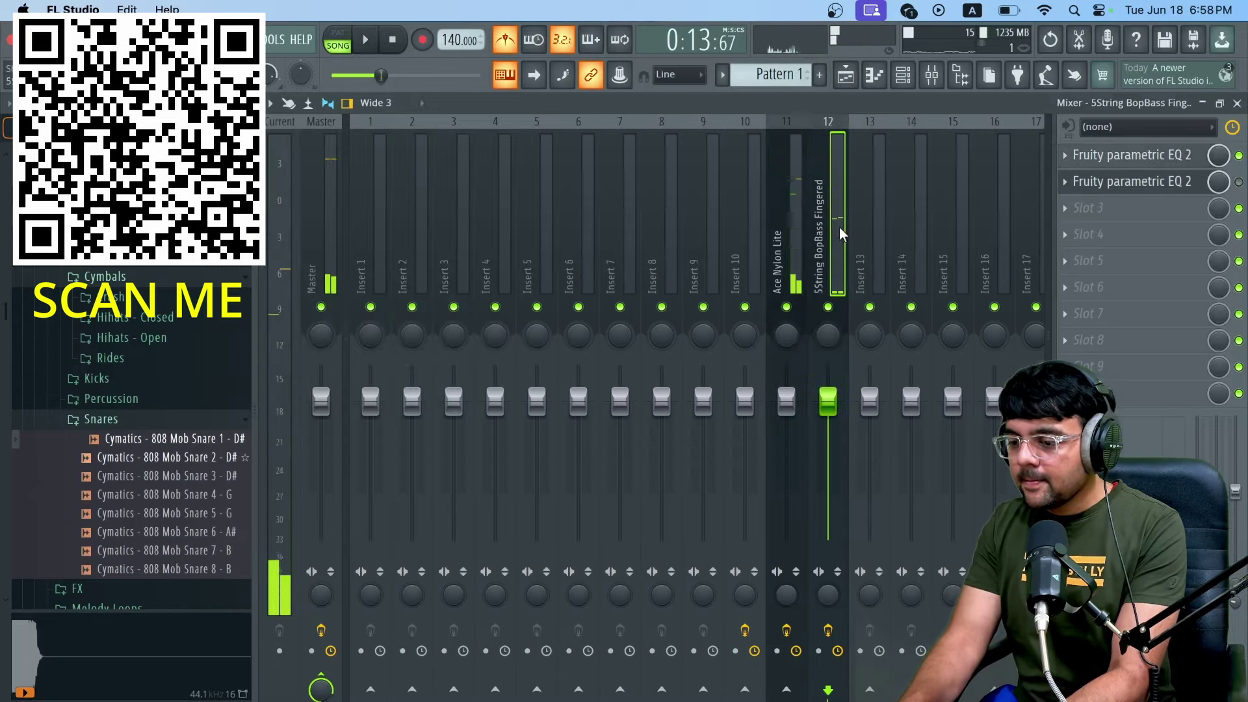
{"action": "left_click", "coordinate": [1101, 156]}
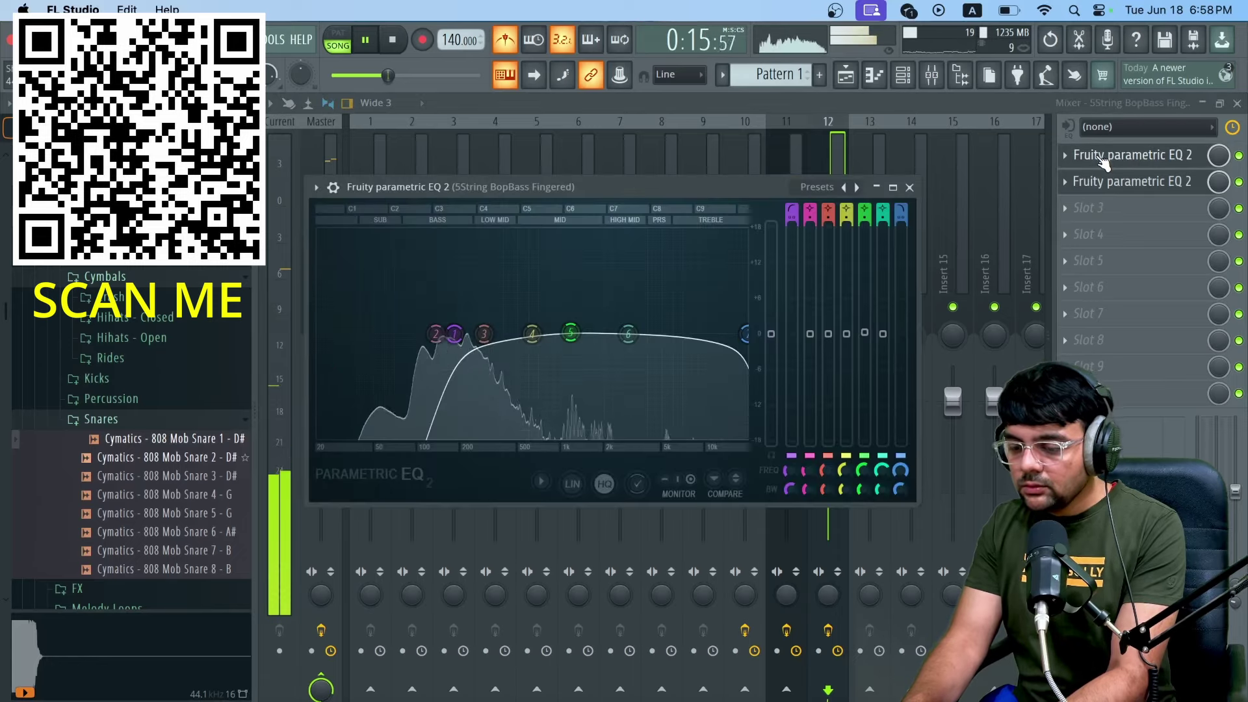
{"action": "key", "text": "space"}
Step: Set the playlist snap to 1/2 beat and select the time range from just before bar 9 to bar 10
{"action": "left_click", "coordinate": [847, 78]}
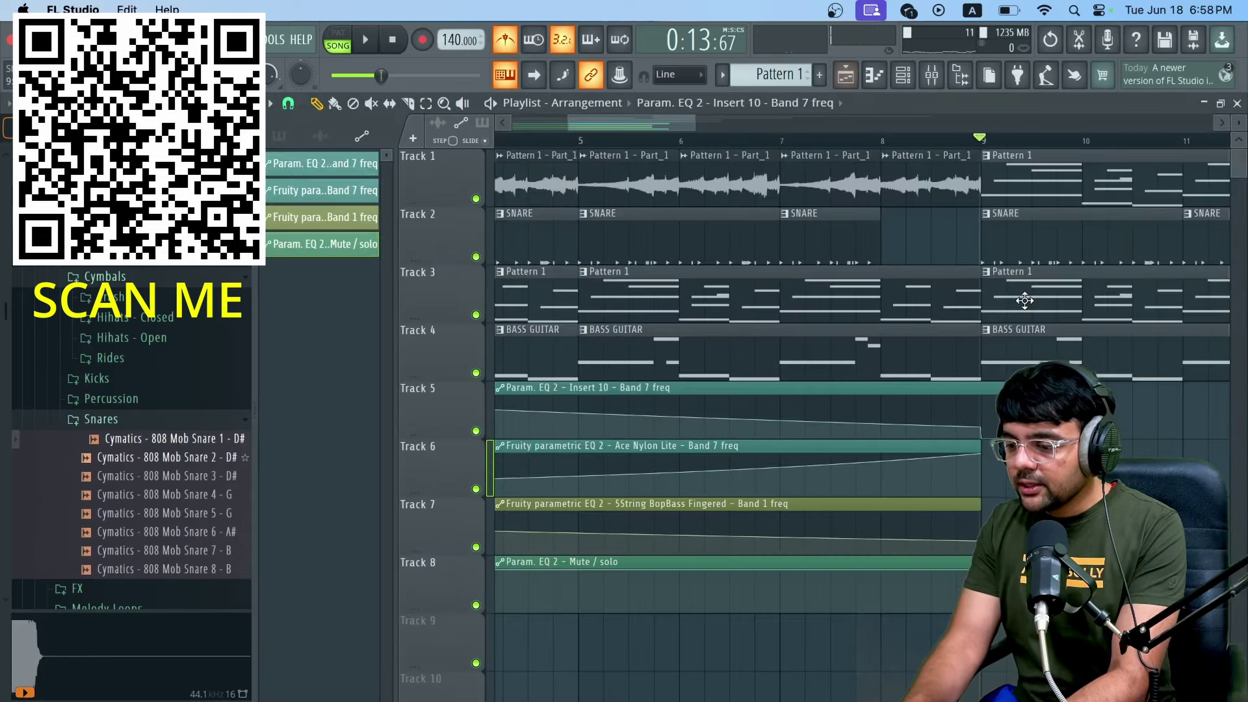
{"action": "left_click_drag", "start_coordinate": [984, 139], "coordinate": [1006, 144]}
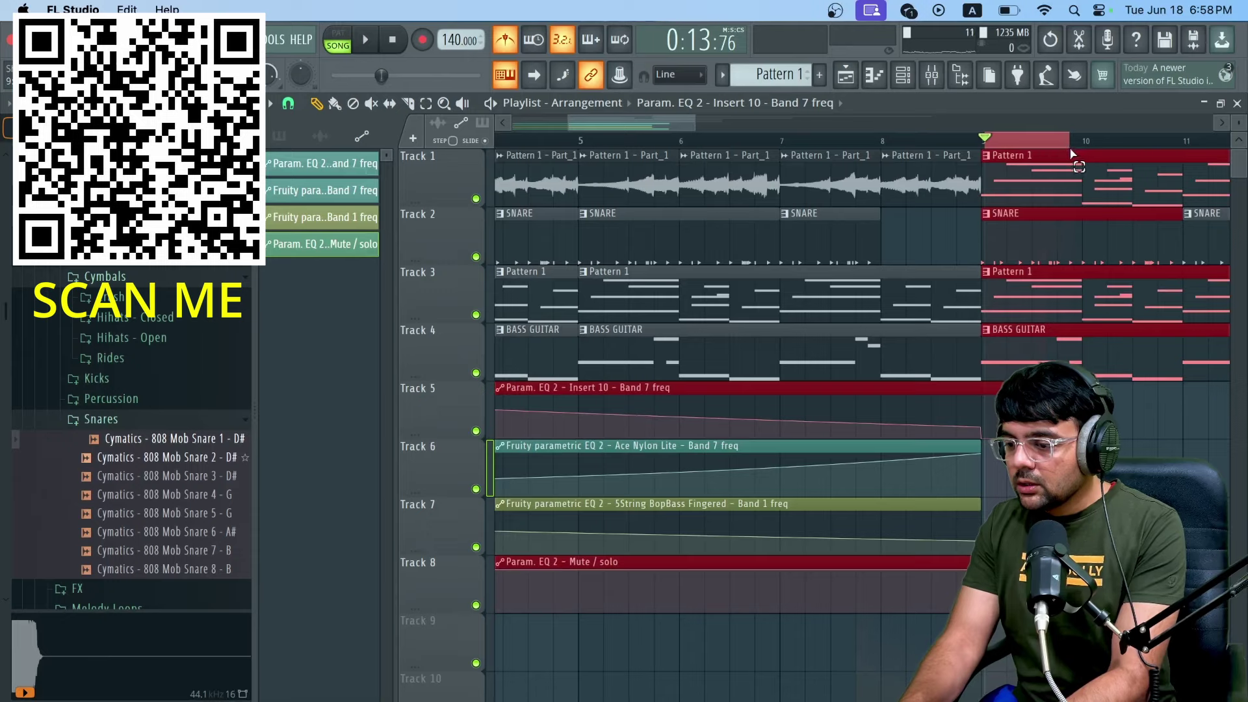
{"action": "left_click", "coordinate": [287, 106]}
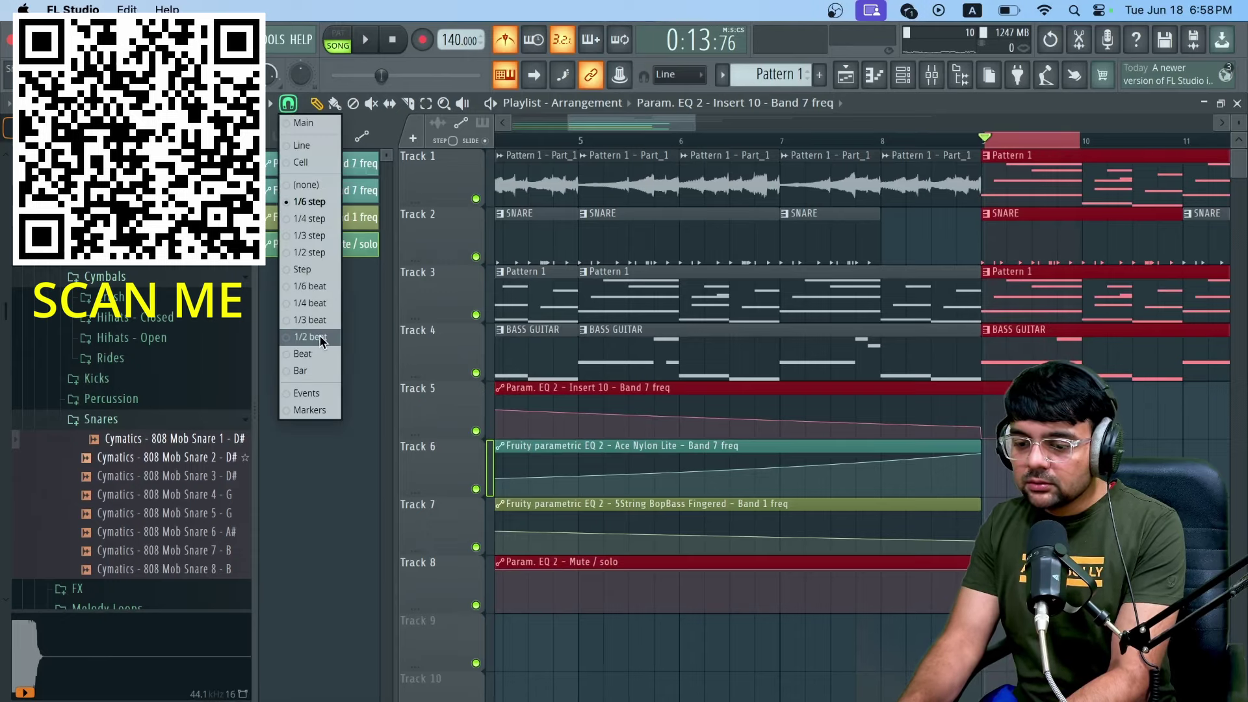
{"action": "left_click", "coordinate": [311, 337]}
{"action": "left_click", "coordinate": [1000, 139]}
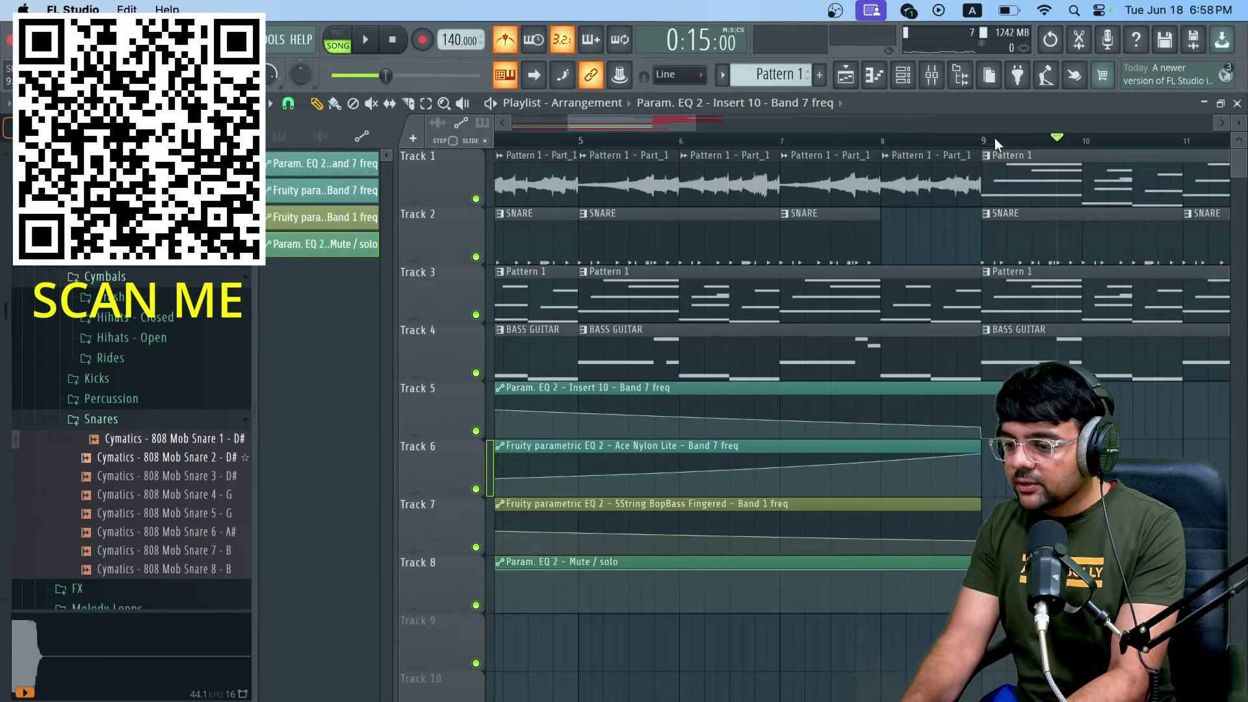
{"action": "left_click", "coordinate": [981, 137]}
{"action": "left_click_drag", "start_coordinate": [982, 139], "coordinate": [1100, 140]}
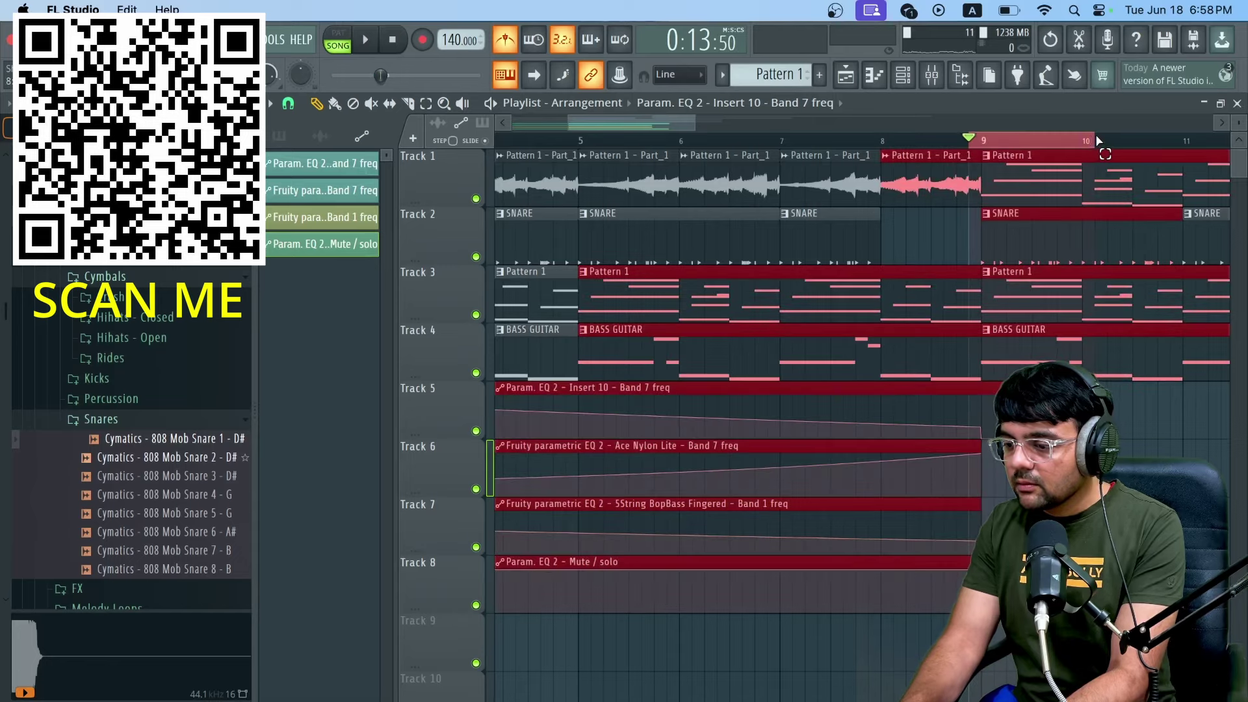
Step: Create an automation clip for the band 1 frequency of the Fruity parametric EQ 2 on 5String BopBass Fingered
{"action": "left_click", "coordinate": [934, 76]}
{"action": "left_click", "coordinate": [1124, 183]}
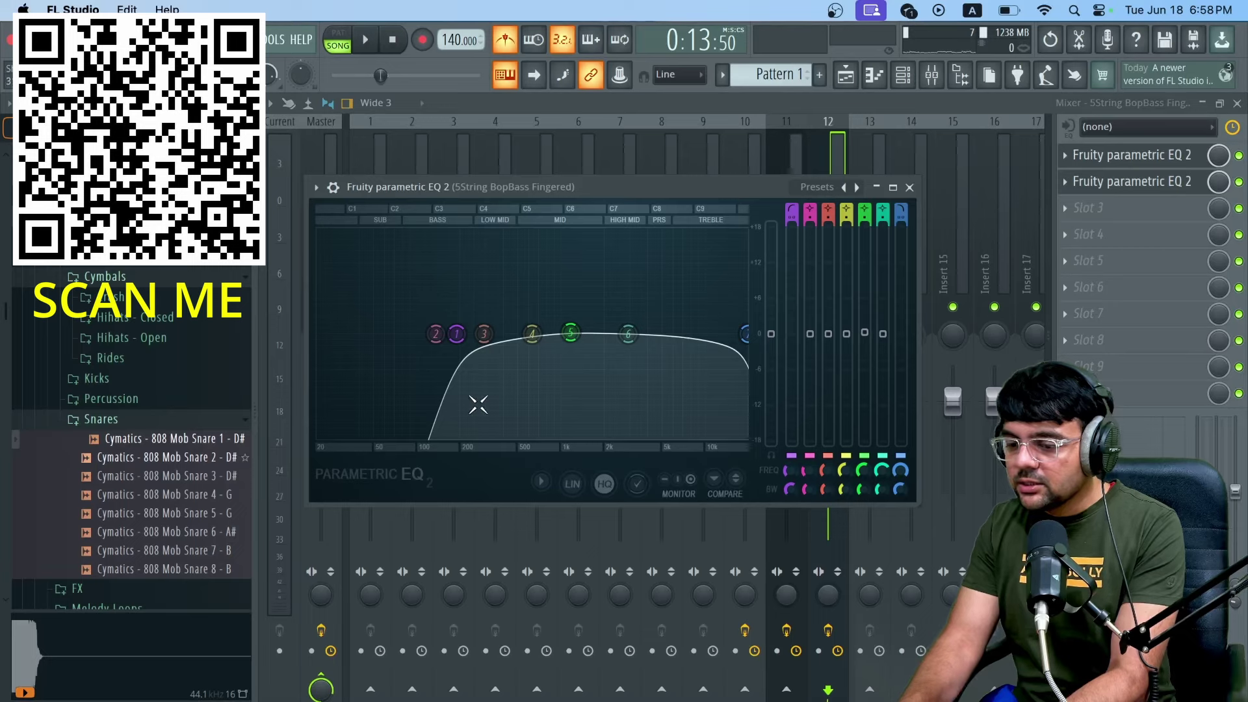
{"action": "mouse_move", "coordinate": [466, 345]}
{"action": "left_mouse_down"}
{"action": "mouse_move", "coordinate": [488, 337]}
{"action": "mouse_move", "coordinate": [457, 335]}
{"action": "left_mouse_up"}
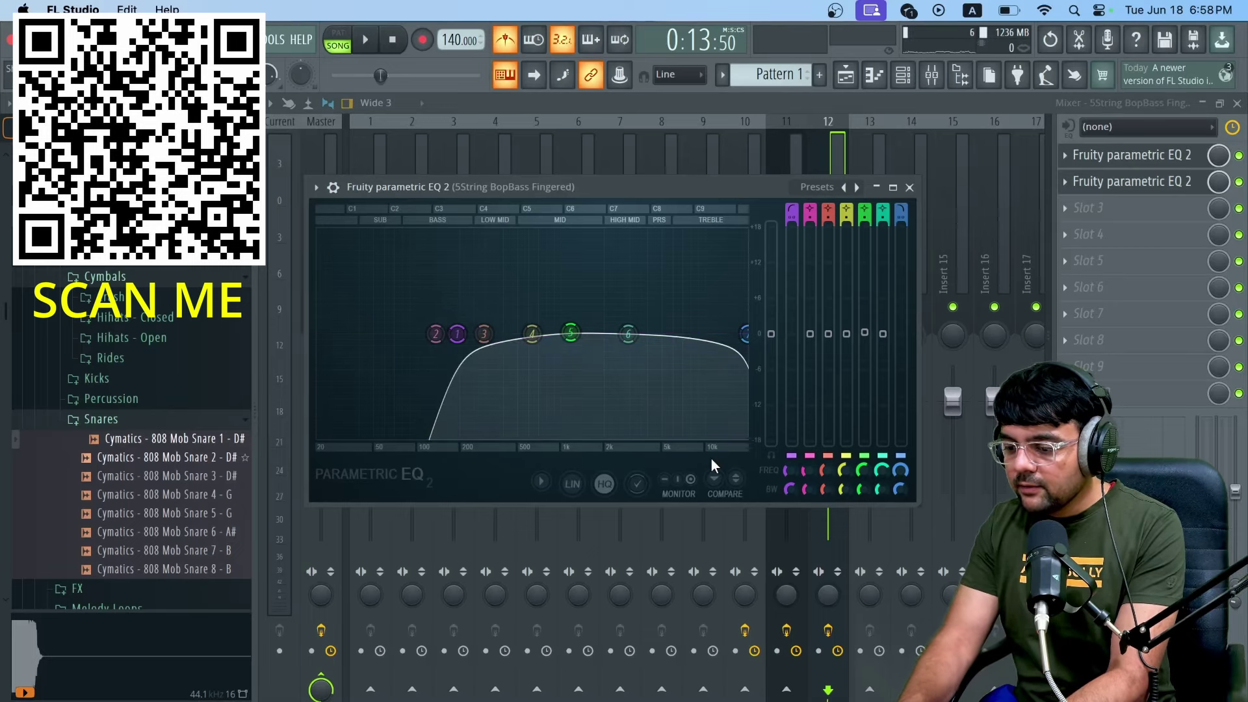
{"action": "right_click", "coordinate": [789, 468]}
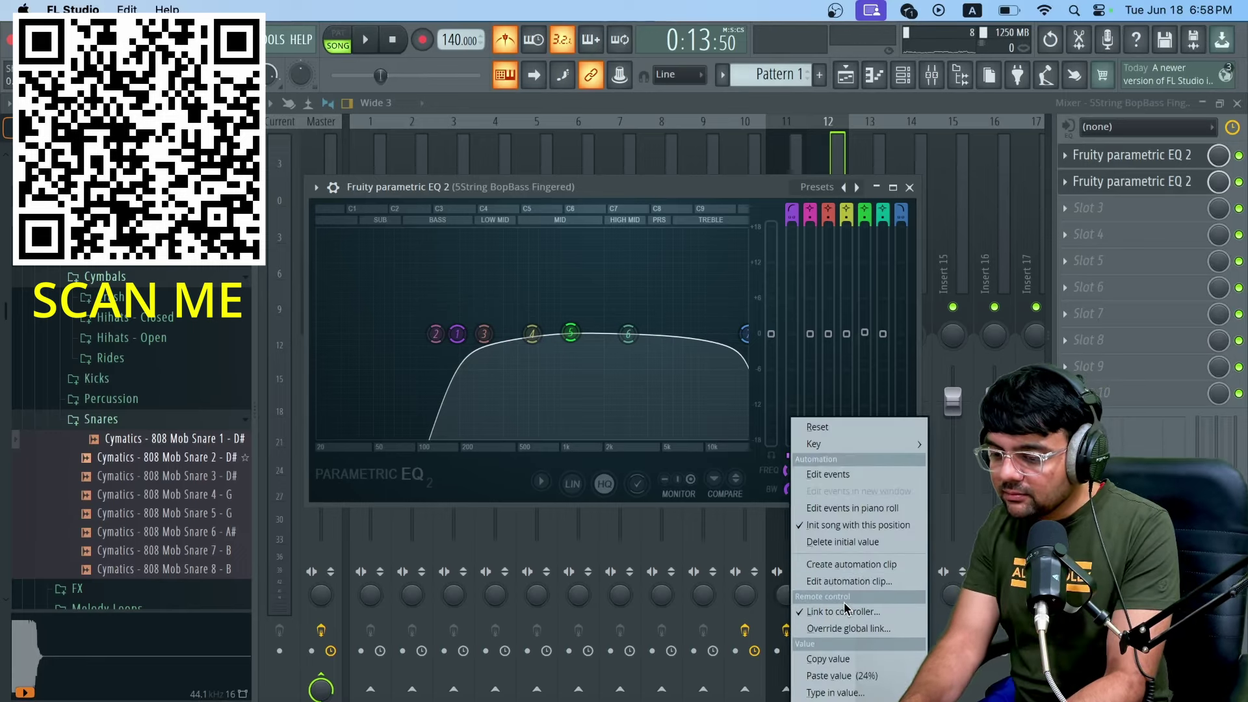
{"action": "left_click", "coordinate": [864, 565]}
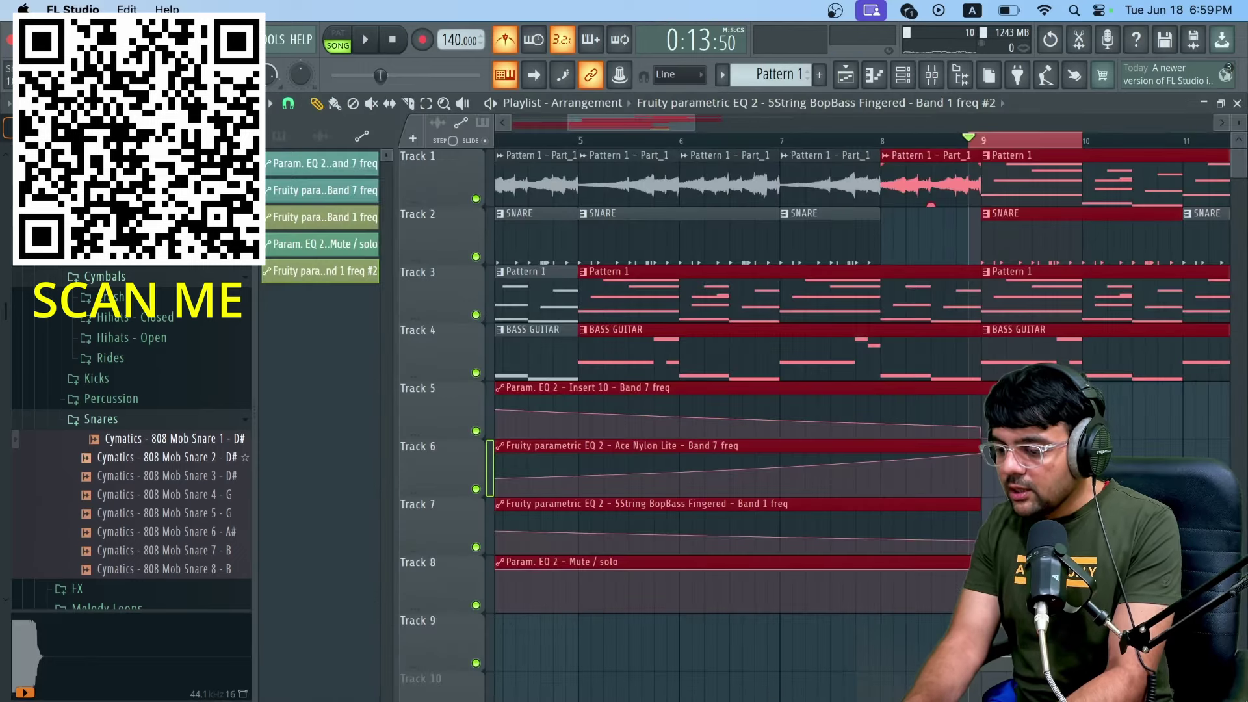
Step: Hold the new Track 9 automation at its starting value until bar 9, drop it to minimum there, and play the transition
{"action": "scroll", "coordinate": [845, 415], "scroll_direction": "up", "scroll_amount": 2}
{"action": "scroll", "coordinate": [845, 415], "scroll_direction": "down", "scroll_amount": 4}
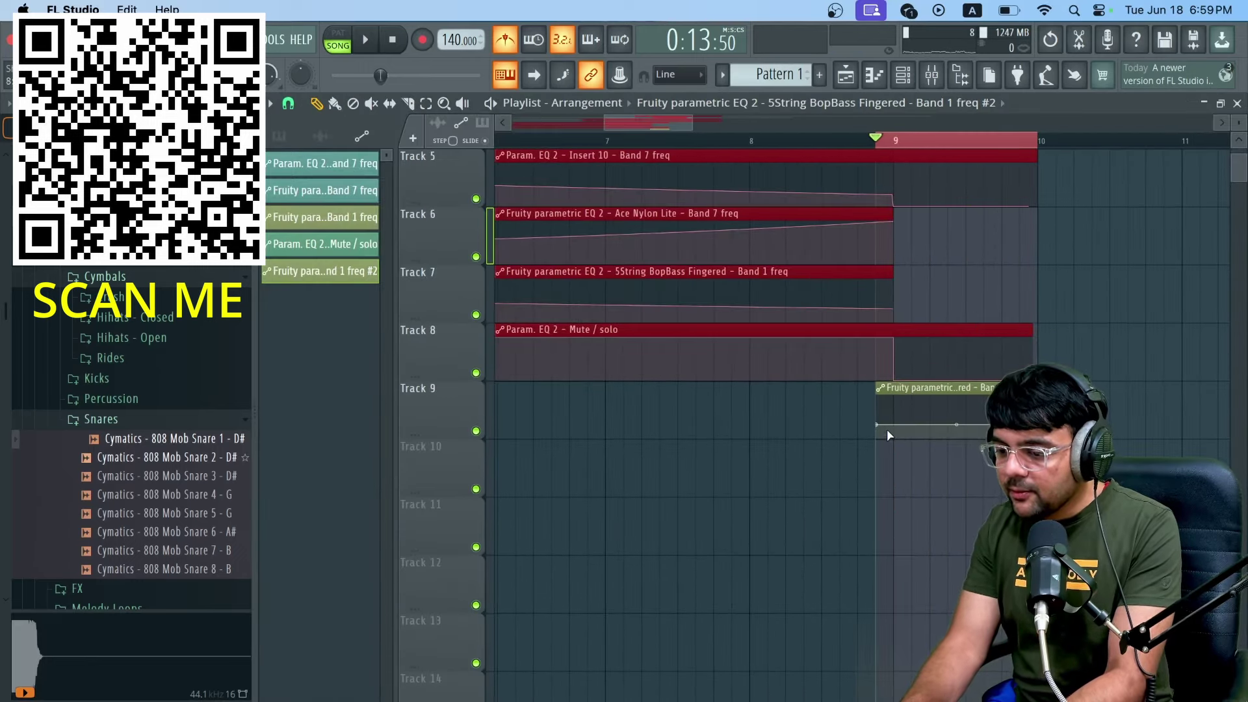
{"action": "scroll", "coordinate": [900, 426], "scroll_direction": "up", "scroll_amount": 2}
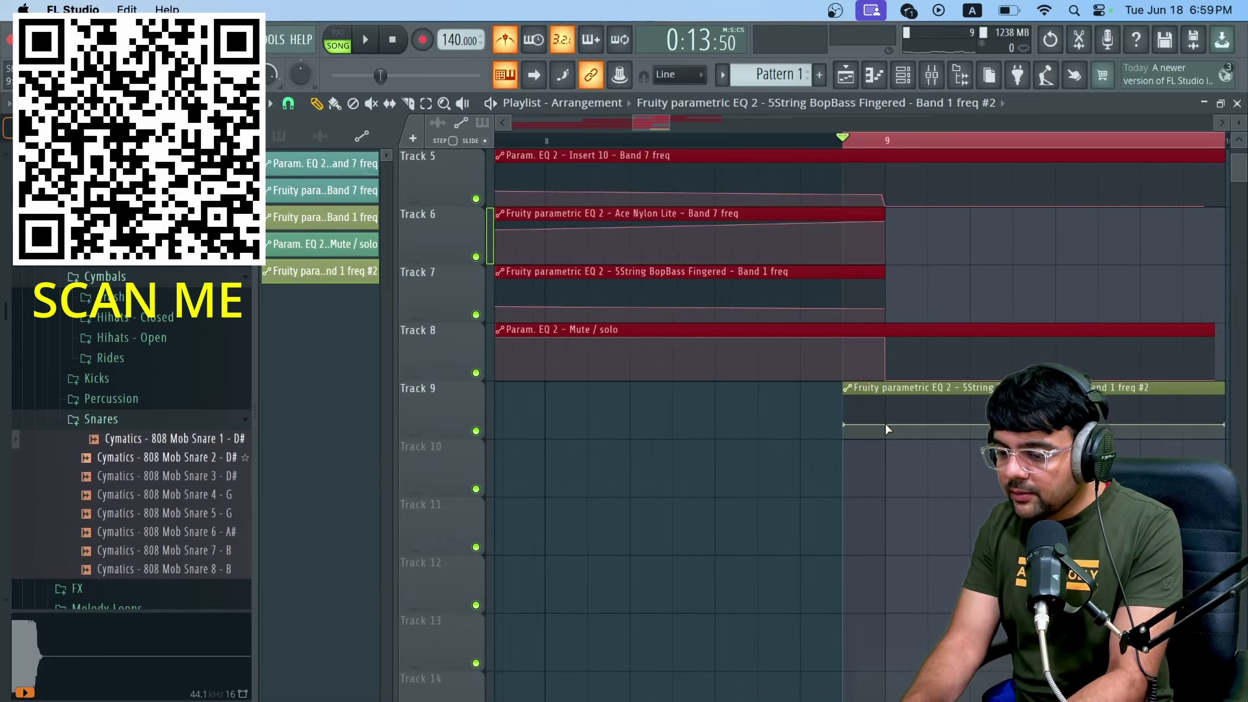
{"action": "right_click", "coordinate": [845, 426]}
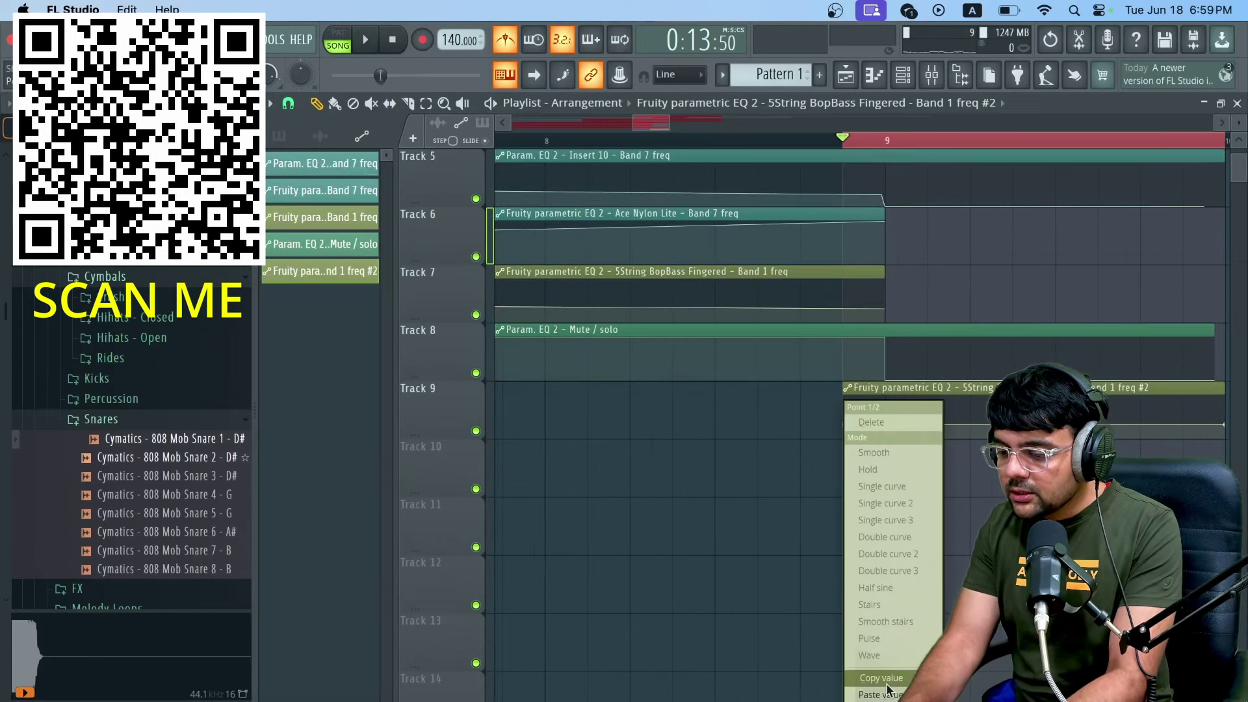
{"action": "left_click", "coordinate": [898, 480]}
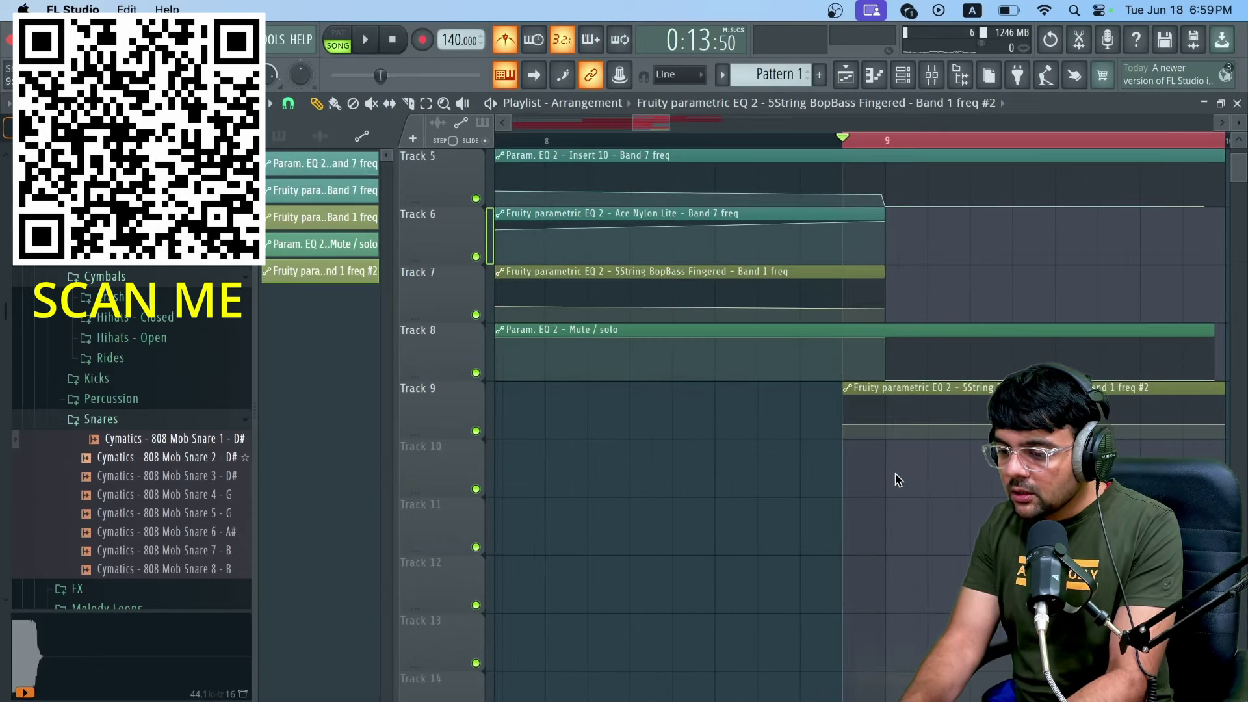
{"action": "right_click", "coordinate": [886, 427]}
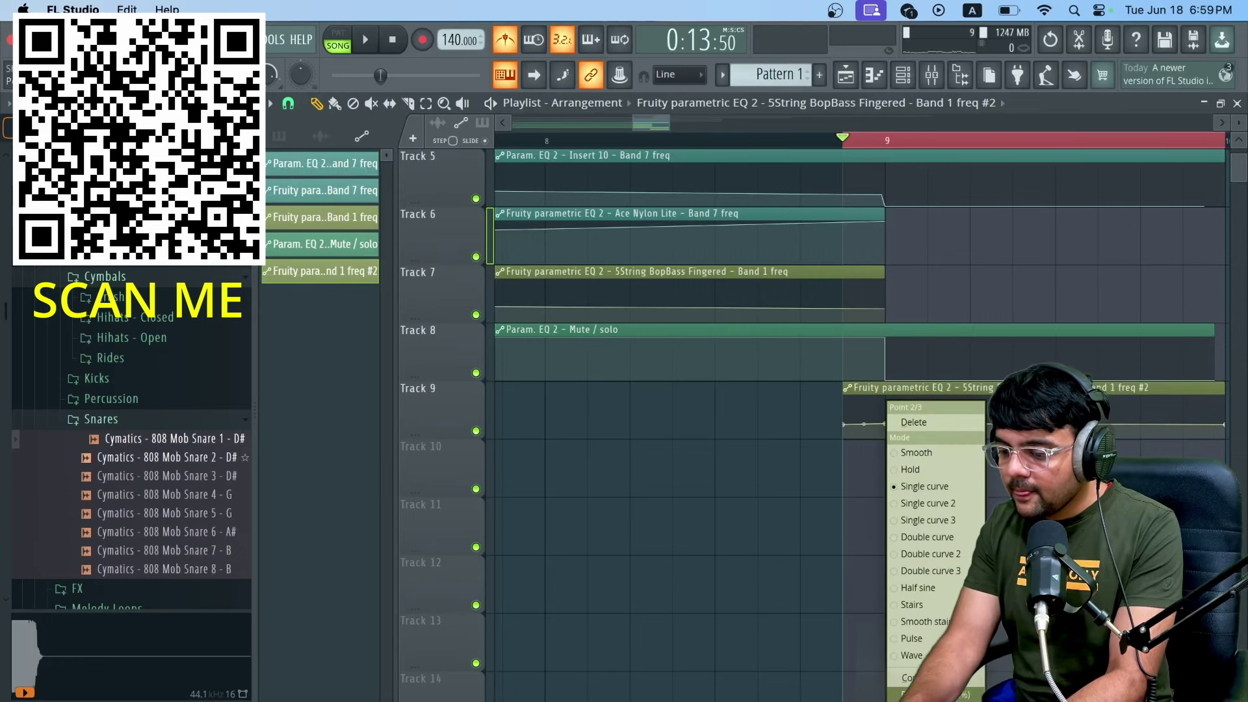
{"action": "left_click", "coordinate": [918, 614]}
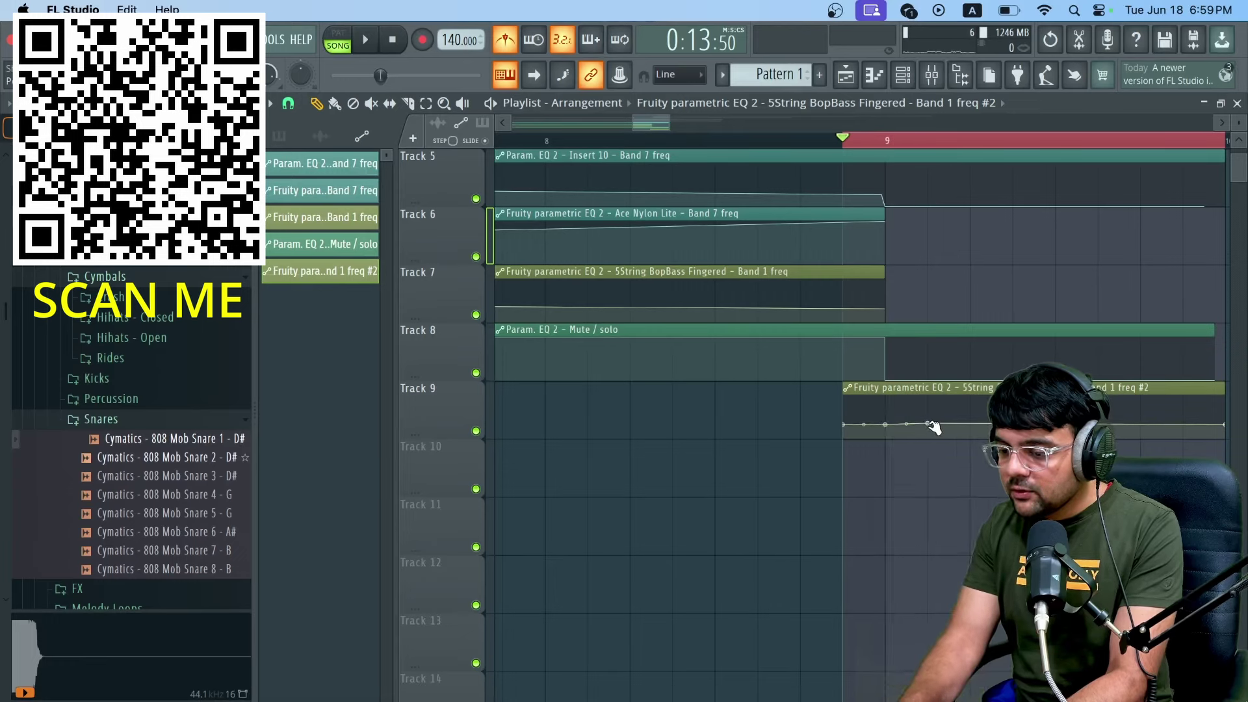
{"action": "left_click_drag", "start_coordinate": [928, 424], "coordinate": [905, 453]}
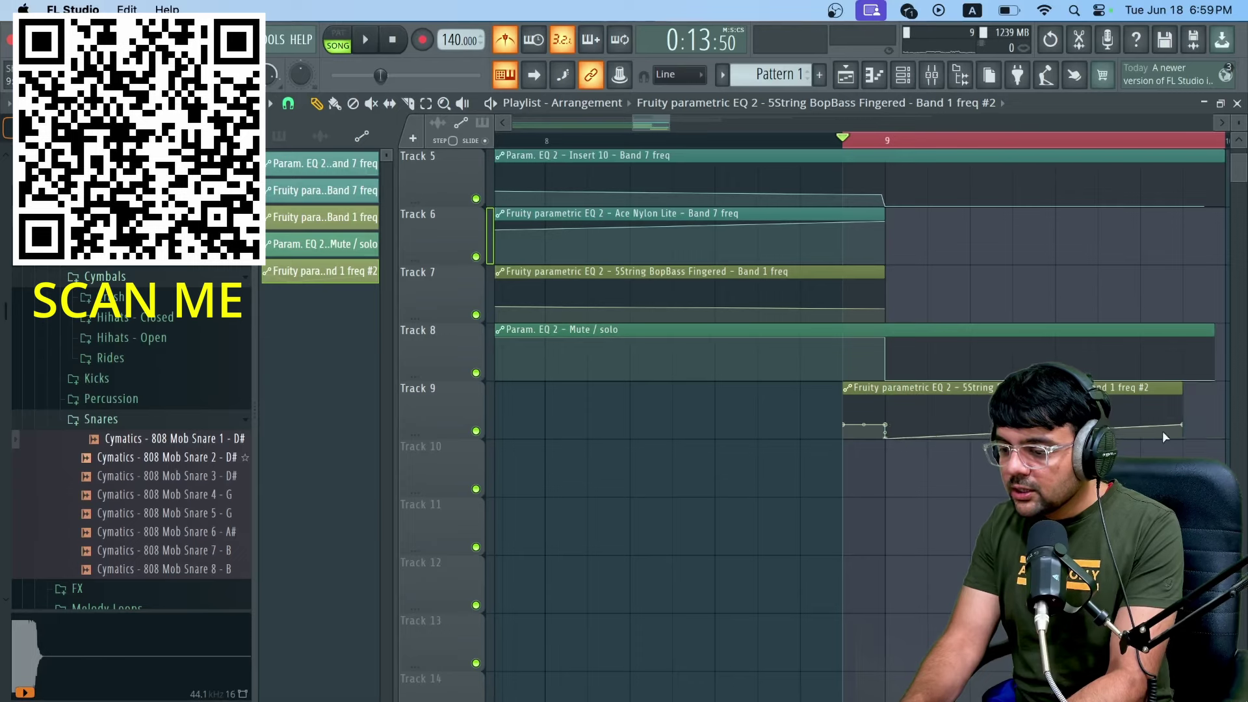
{"action": "left_click", "coordinate": [810, 135]}
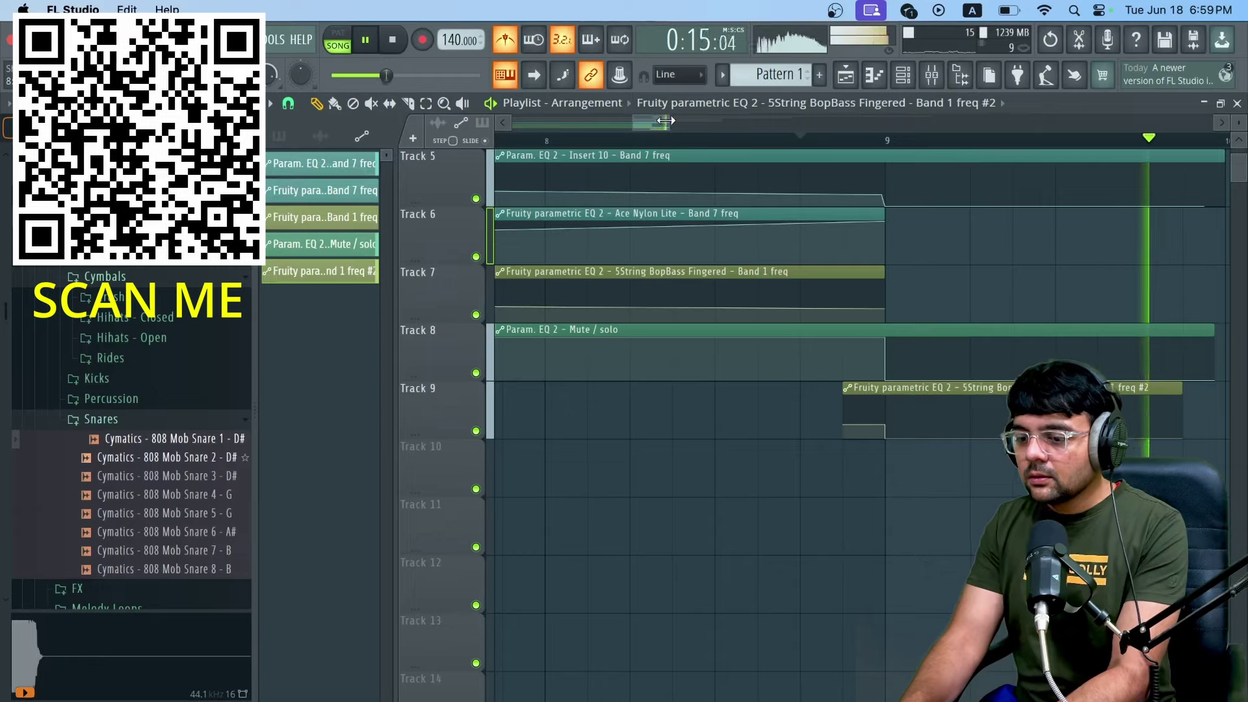
Step: Add another Pattern 1 clip on Track 3 at bar 13
{"action": "scroll", "coordinate": [859, 139], "scroll_direction": "down", "scroll_amount": 5}
{"action": "scroll", "coordinate": [732, 122], "scroll_direction": "left", "scroll_amount": 7}
{"action": "scroll", "coordinate": [878, 292], "scroll_direction": "up", "scroll_amount": 4}
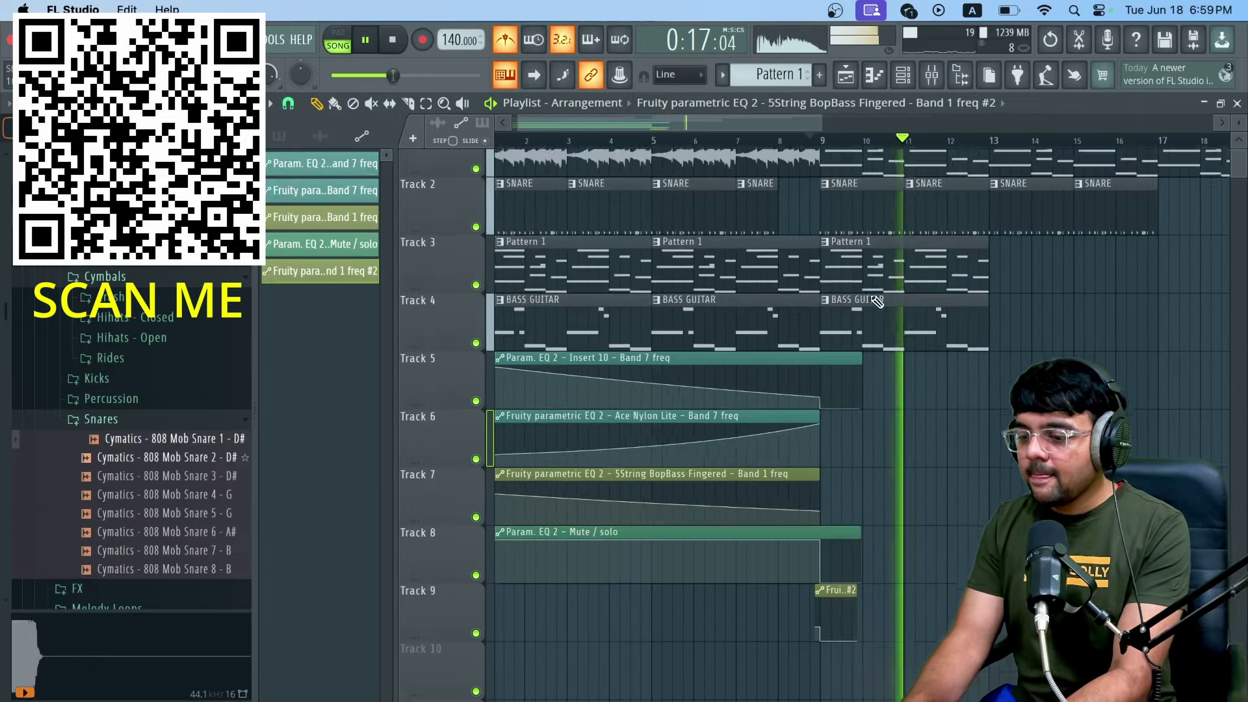
{"action": "left_click", "coordinate": [877, 301]}
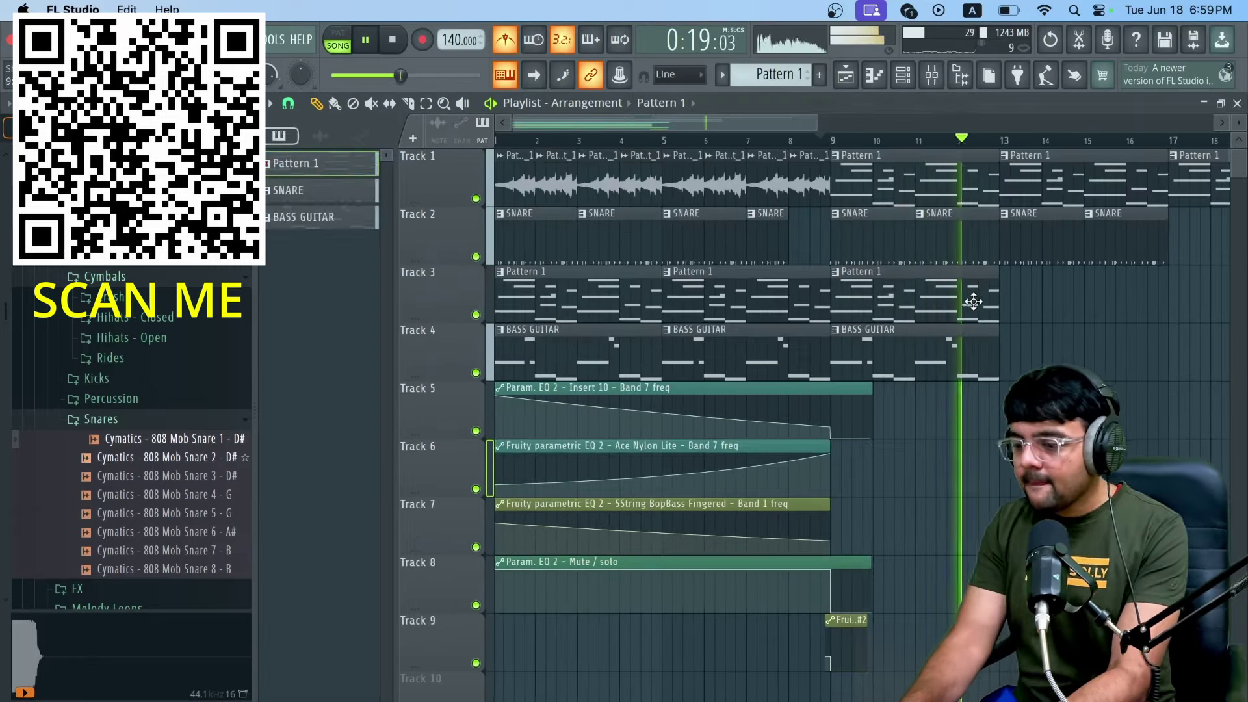
{"action": "left_click", "coordinate": [1049, 300]}
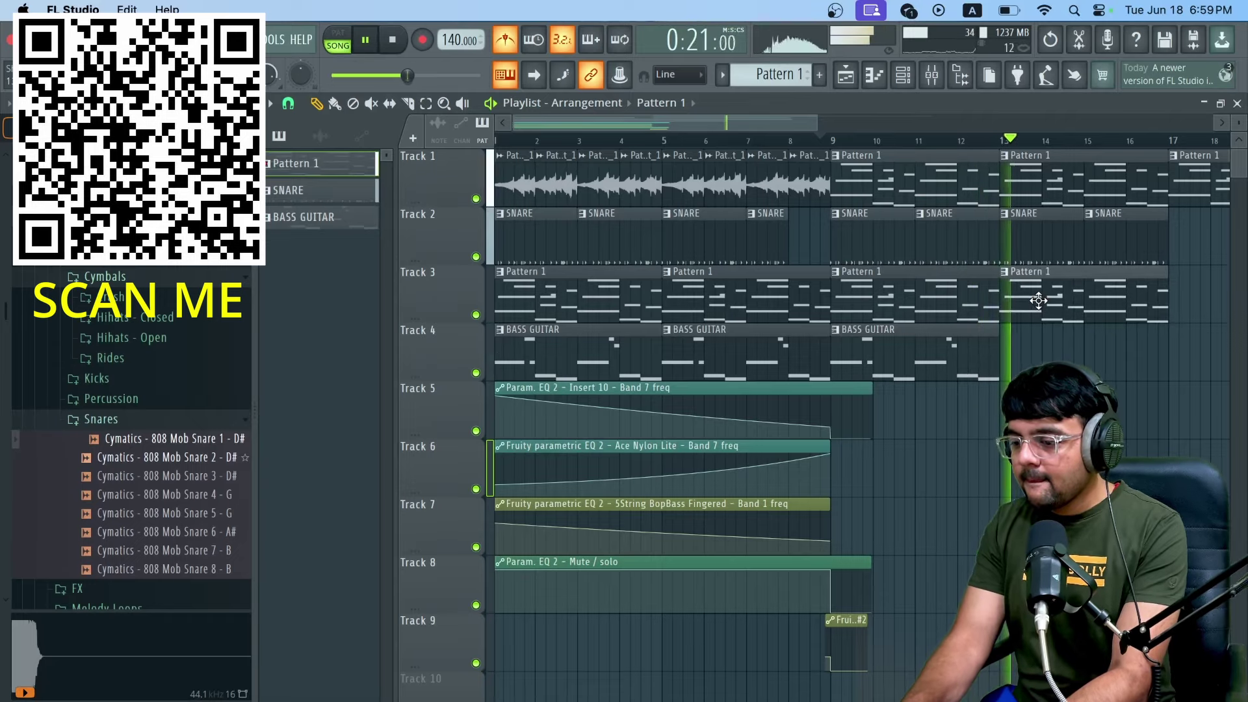
{"action": "left_click_drag", "start_coordinate": [1048, 300], "coordinate": [1038, 301]}
Step: Set the playlist snap to Bar and add another BASS GUITAR clip on Track 4 at bar 13
{"action": "left_click", "coordinate": [315, 104]}
{"action": "left_click", "coordinate": [288, 103]}
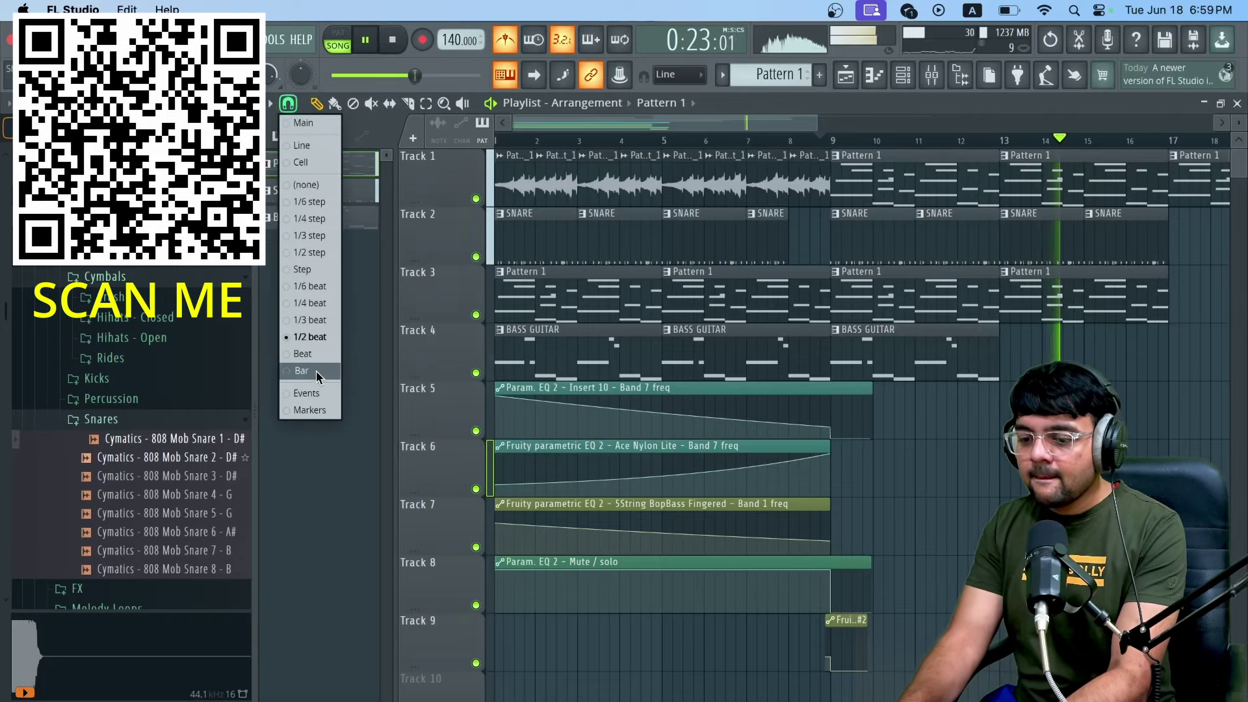
{"action": "key", "text": "space"}
{"action": "left_click", "coordinate": [962, 354]}
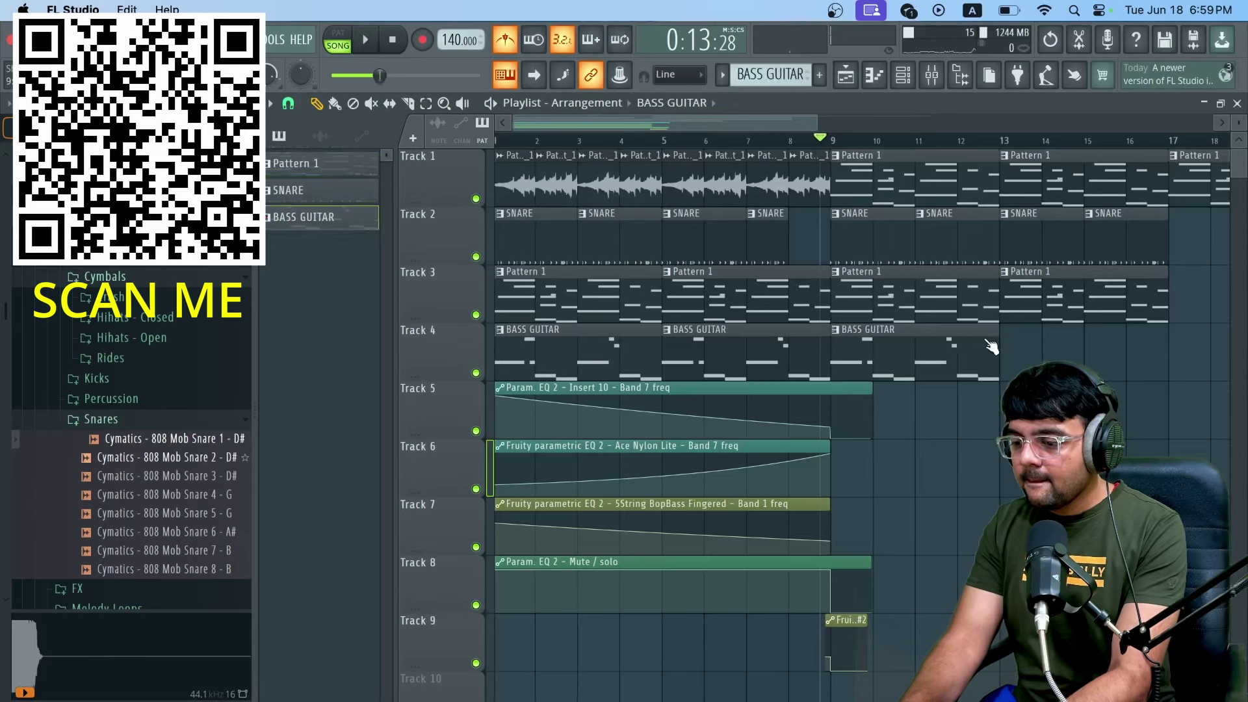
{"action": "left_click", "coordinate": [1017, 354]}
Step: Play the extended arrangement through bar 16 and pick Pattern 1 from the last clip on Track 1
{"action": "key", "text": "space"}
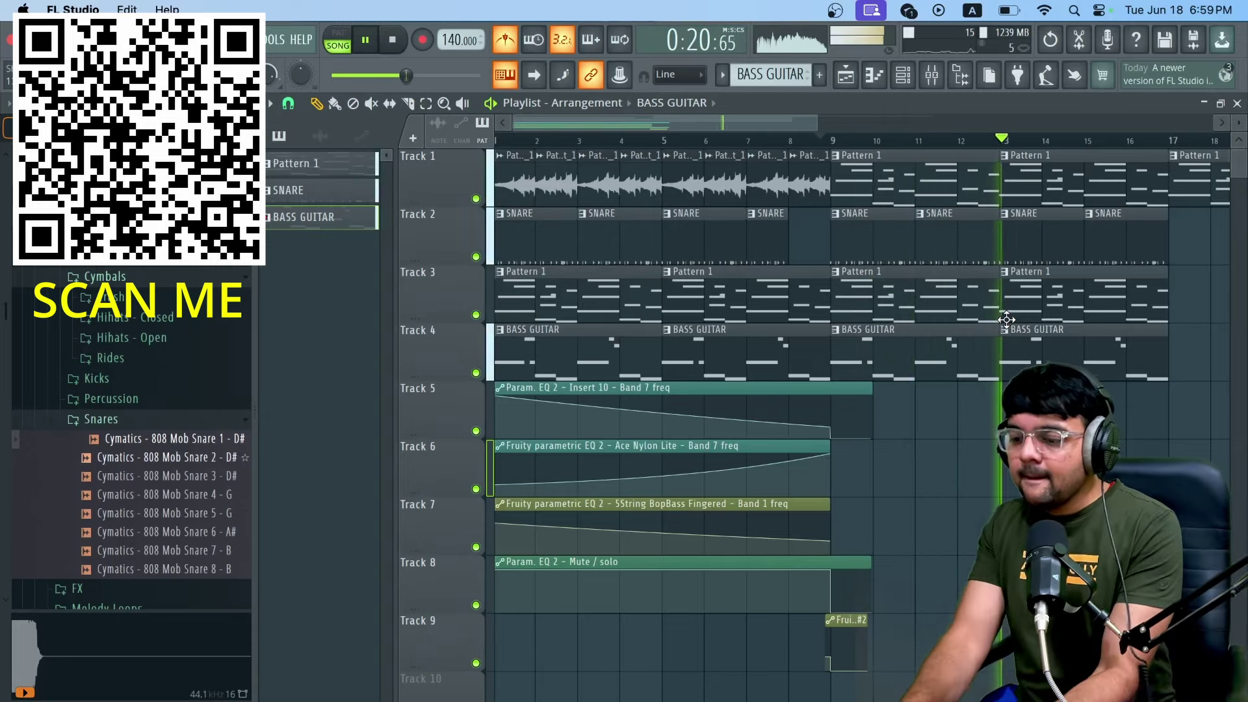
{"action": "scroll", "coordinate": [1006, 319], "scroll_direction": "right", "scroll_amount": 5}
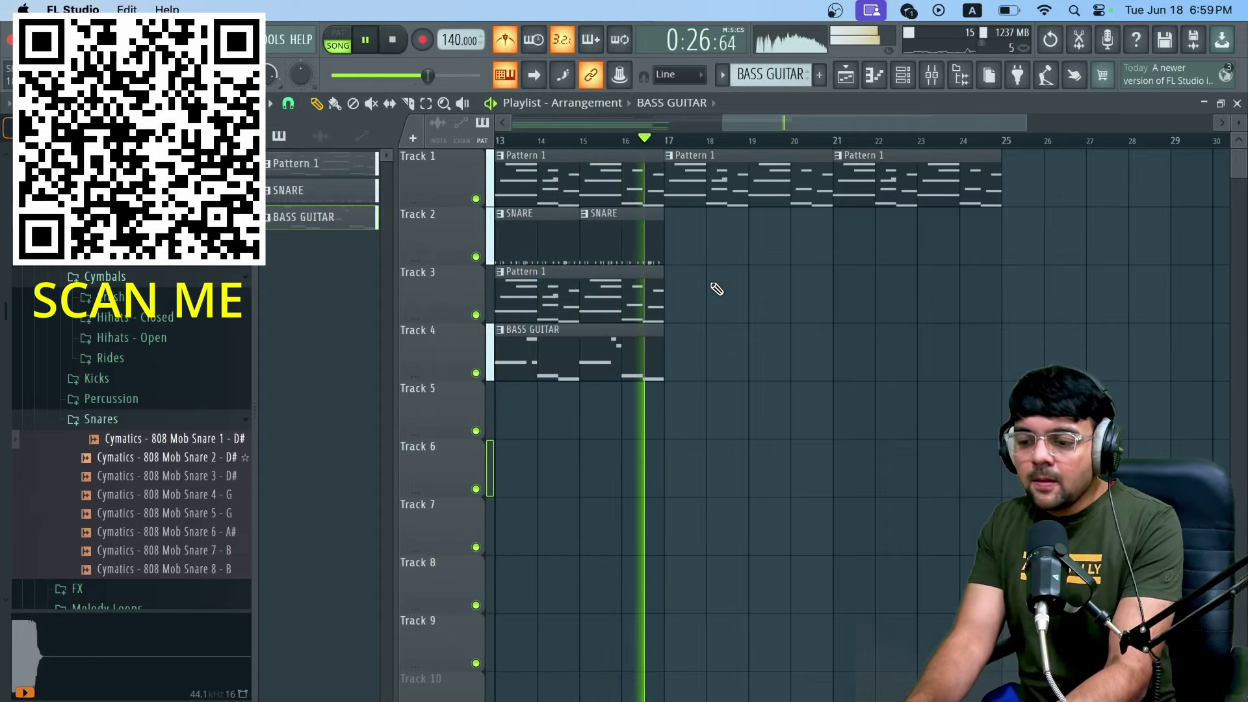
{"action": "key", "text": "space"}
{"action": "left_click", "coordinate": [986, 181]}
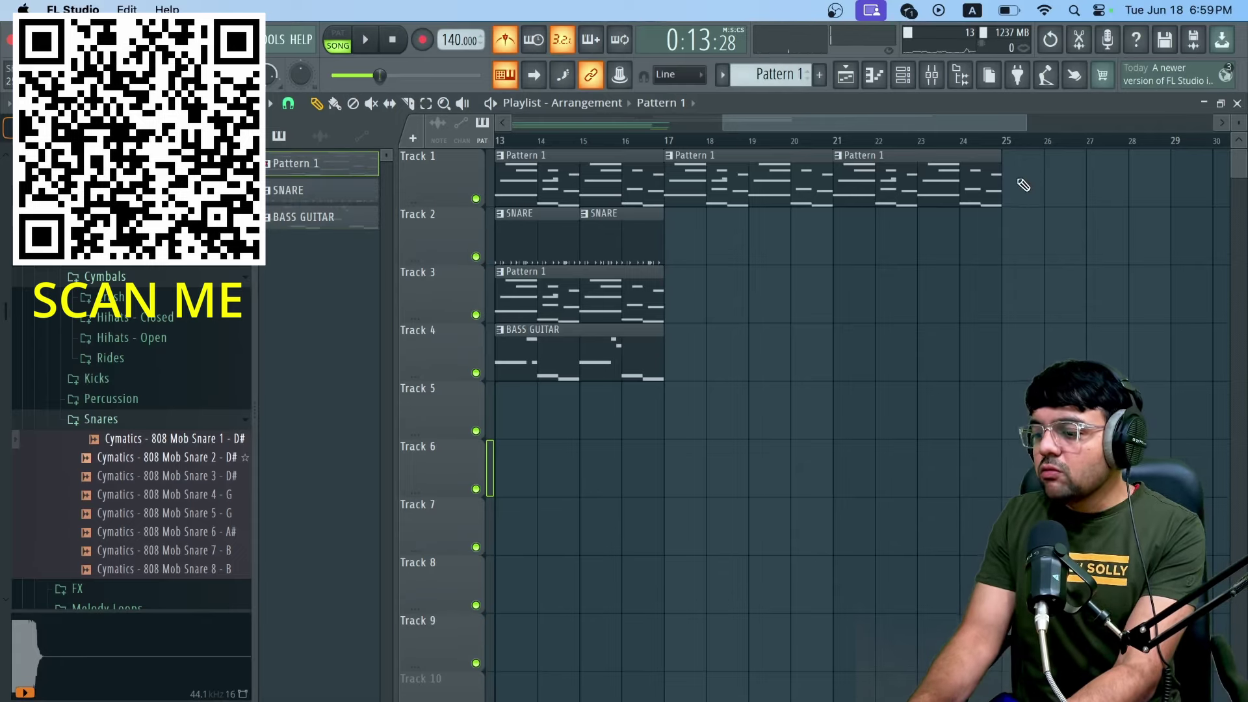
Step: Add Pattern 1 clips on Track 1 at bars 25 and 29
{"action": "left_click", "coordinate": [1020, 181]}
{"action": "left_click", "coordinate": [1180, 193]}
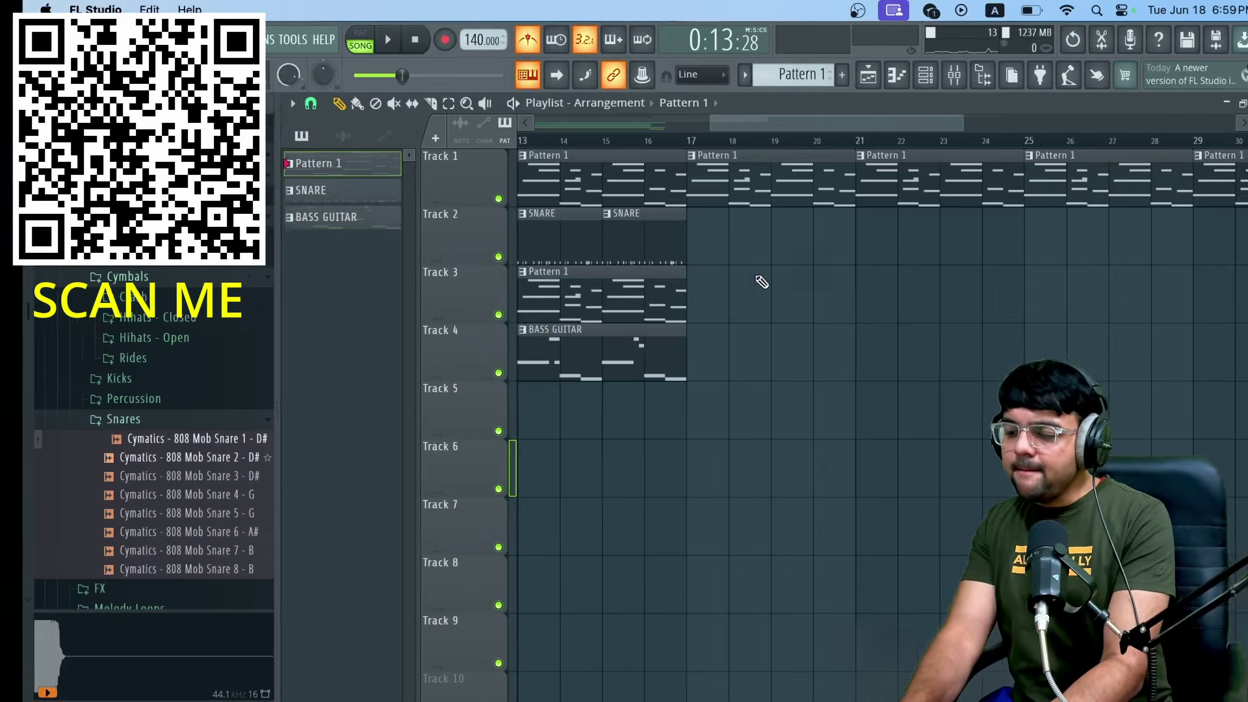
{"action": "key", "text": "ctrl+Right"}
{"action": "key", "text": "ctrl+Left"}
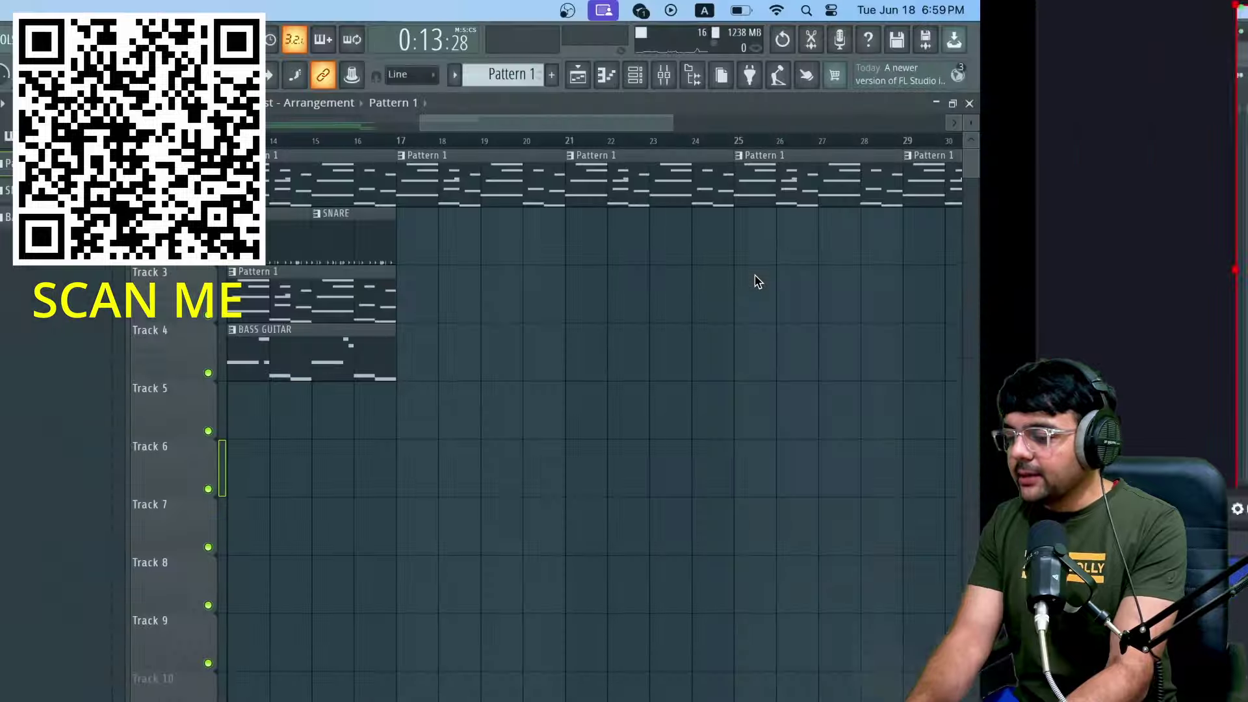
{"action": "left_click_drag", "start_coordinate": [692, 119], "coordinate": [506, 139]}
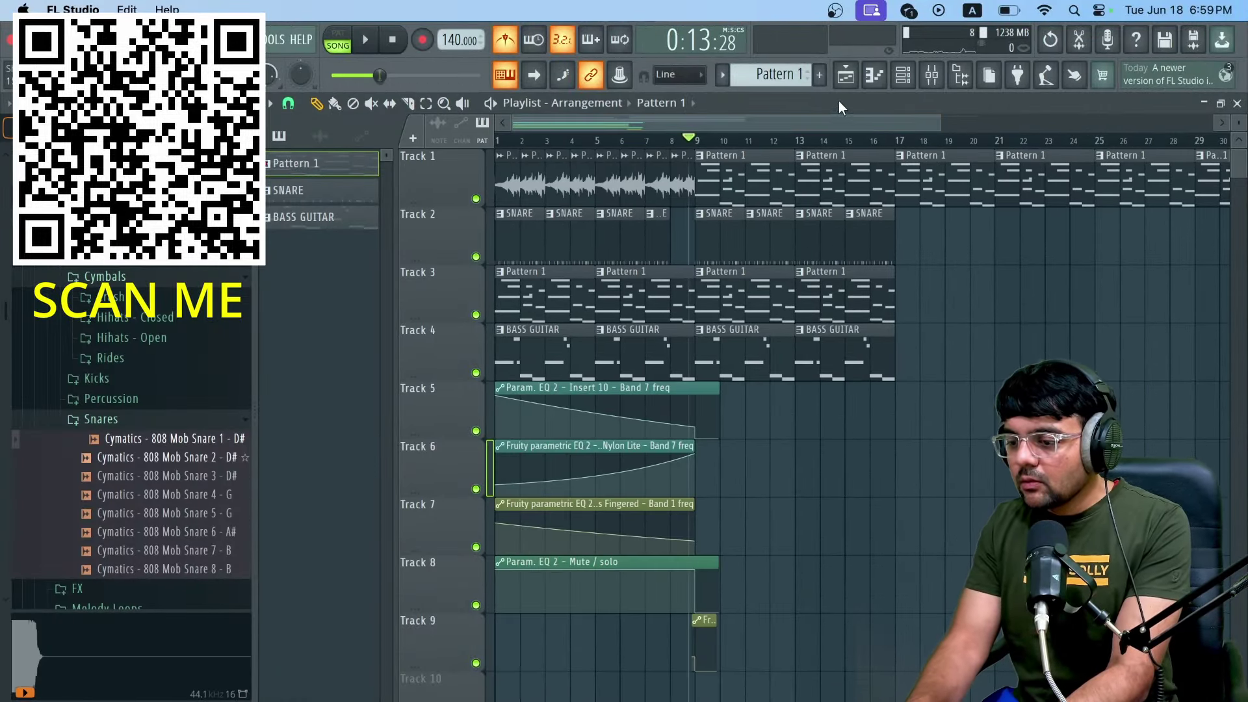
Step: Create a new pattern named 808
{"action": "left_click", "coordinate": [821, 76]}
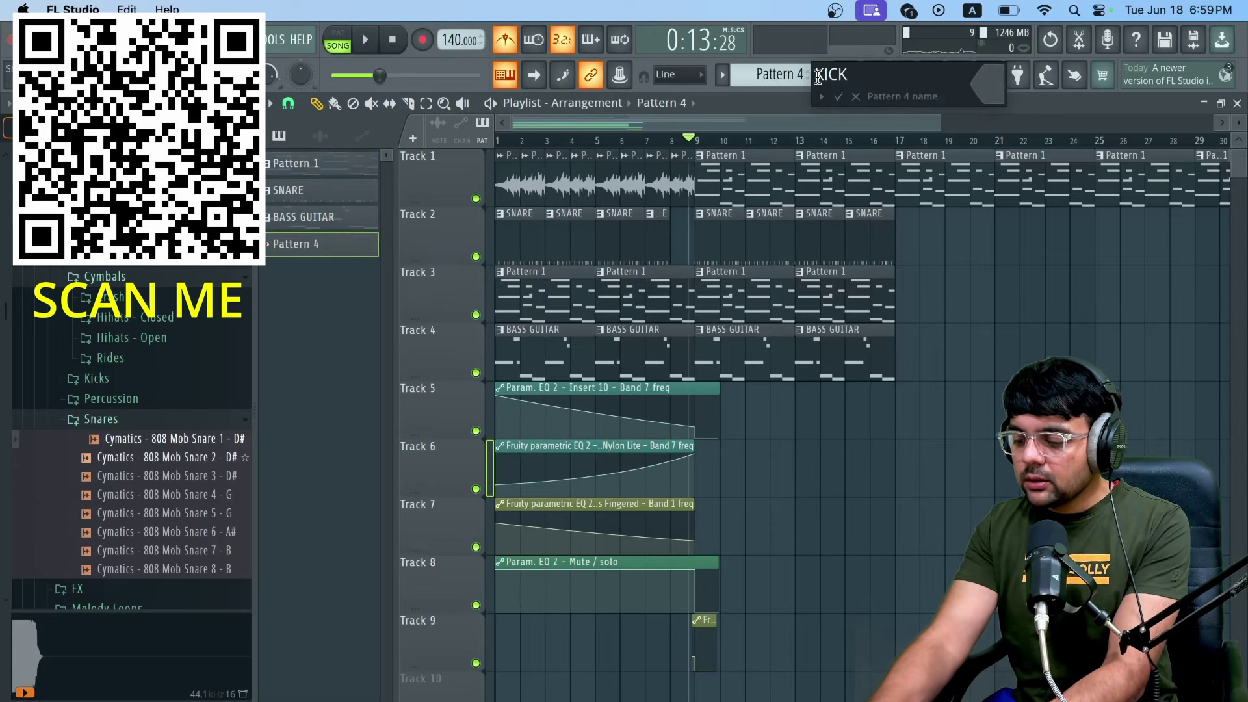
{"action": "type", "text": "808"}
{"action": "key", "text": "Return"}
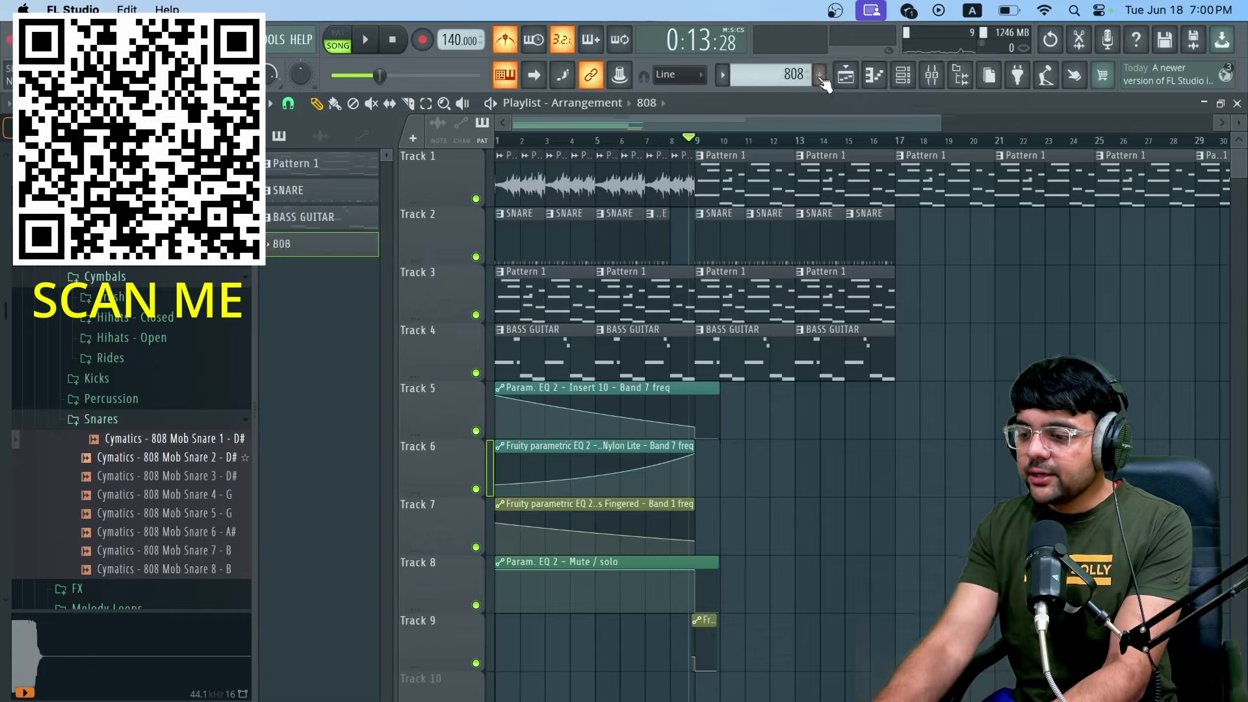
Step: Set the playback position to bar 17 and open the Track 1 Pattern 1 clip there in the piano roll
{"action": "left_click", "coordinate": [873, 143]}
{"action": "left_click", "coordinate": [901, 140]}
{"action": "left_click", "coordinate": [912, 76]}
{"action": "left_click", "coordinate": [912, 76]}
{"action": "double_click", "coordinate": [923, 190]}
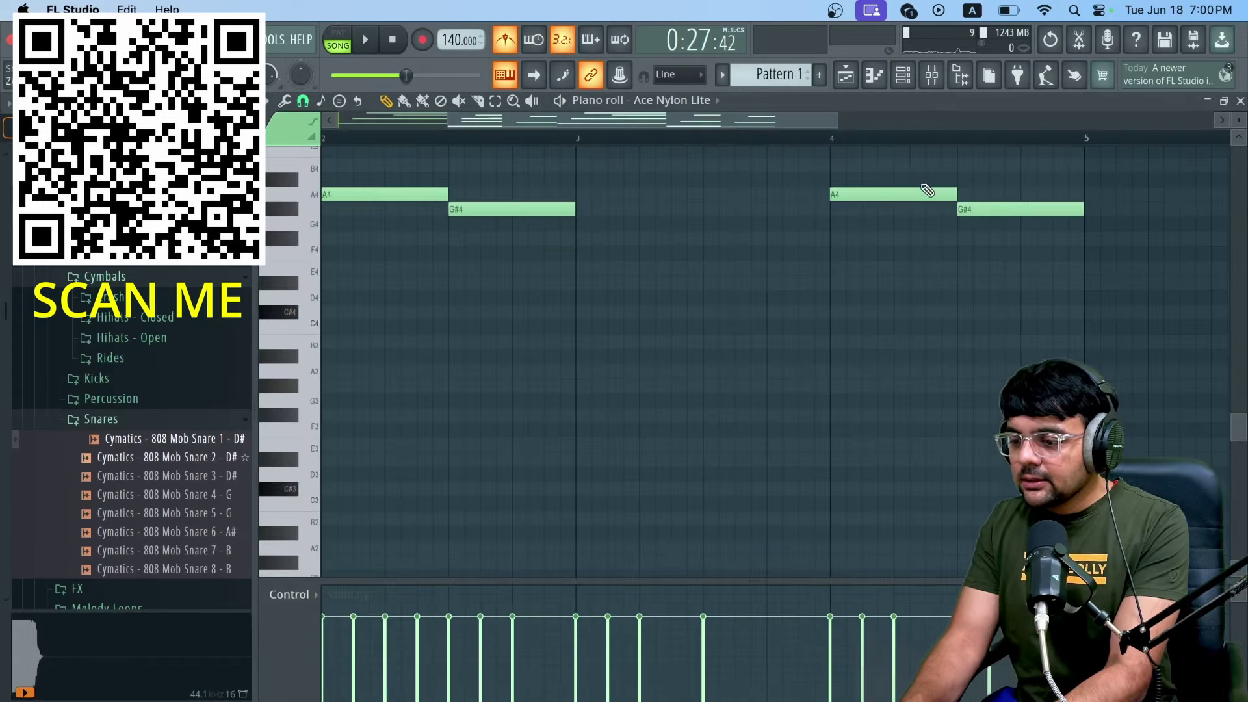
Step: Audition samples in the 808s folder and load Cymatics - 808 Mob 808 4 - C# as a new channel
{"action": "left_click", "coordinate": [900, 77]}
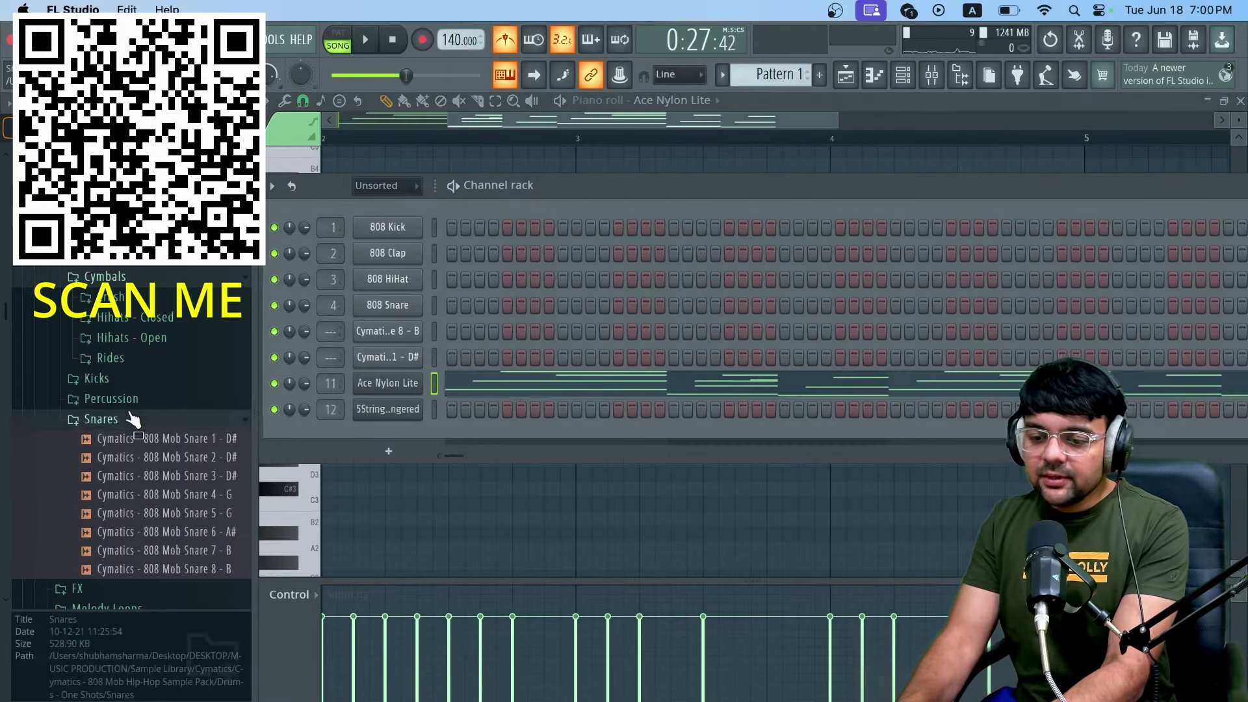
{"action": "left_click", "coordinate": [99, 418]}
{"action": "scroll", "coordinate": [119, 308], "scroll_direction": "up", "scroll_amount": 4}
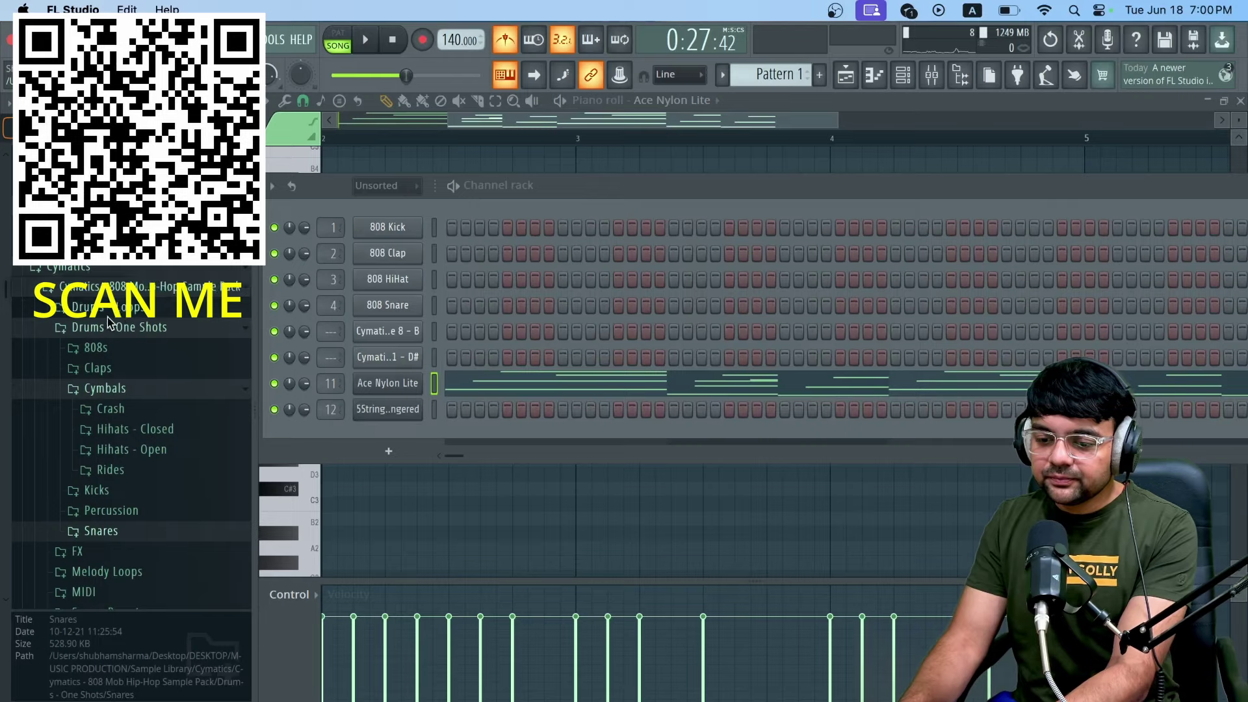
{"action": "left_click", "coordinate": [104, 348]}
{"action": "left_click", "coordinate": [121, 338]}
{"action": "left_click", "coordinate": [135, 357]}
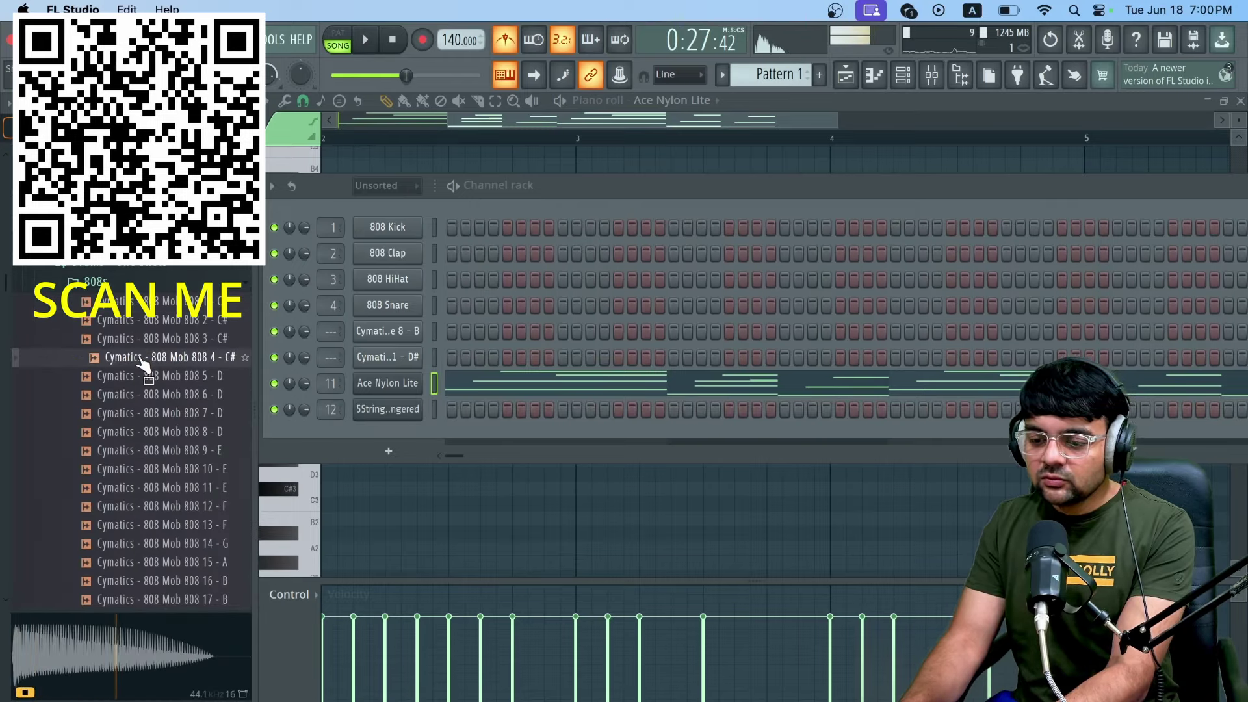
{"action": "key", "text": "Up"}
{"action": "left_click_drag", "start_coordinate": [141, 364], "coordinate": [411, 439]}
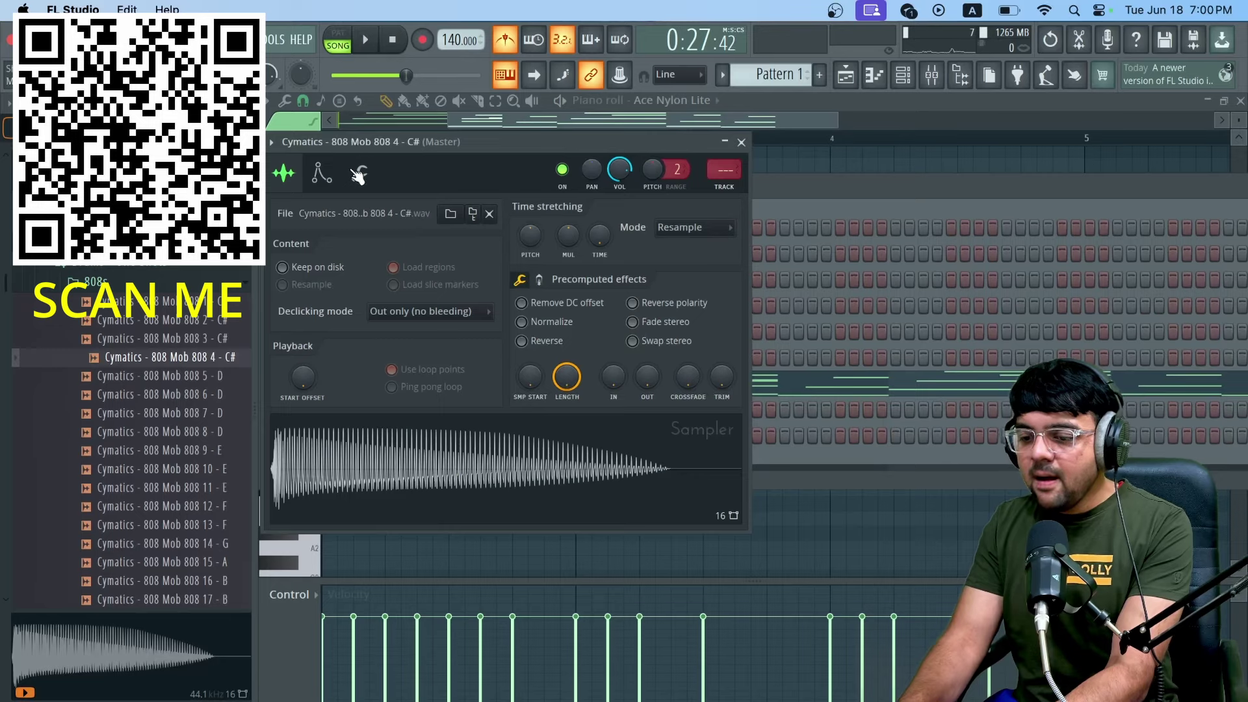
Step: Inspect the root note and volume envelope settings of the 808 Mob 808 4 sampler
{"action": "left_click", "coordinate": [359, 172]}
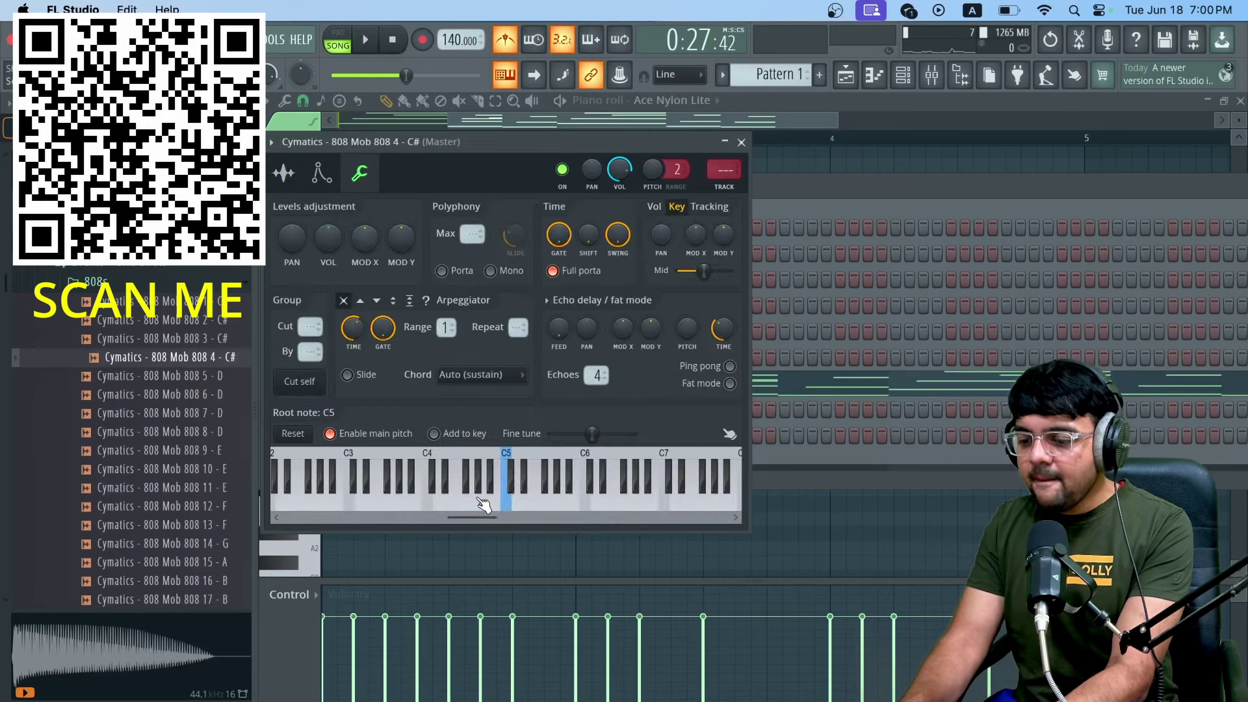
{"action": "left_click", "coordinate": [319, 173]}
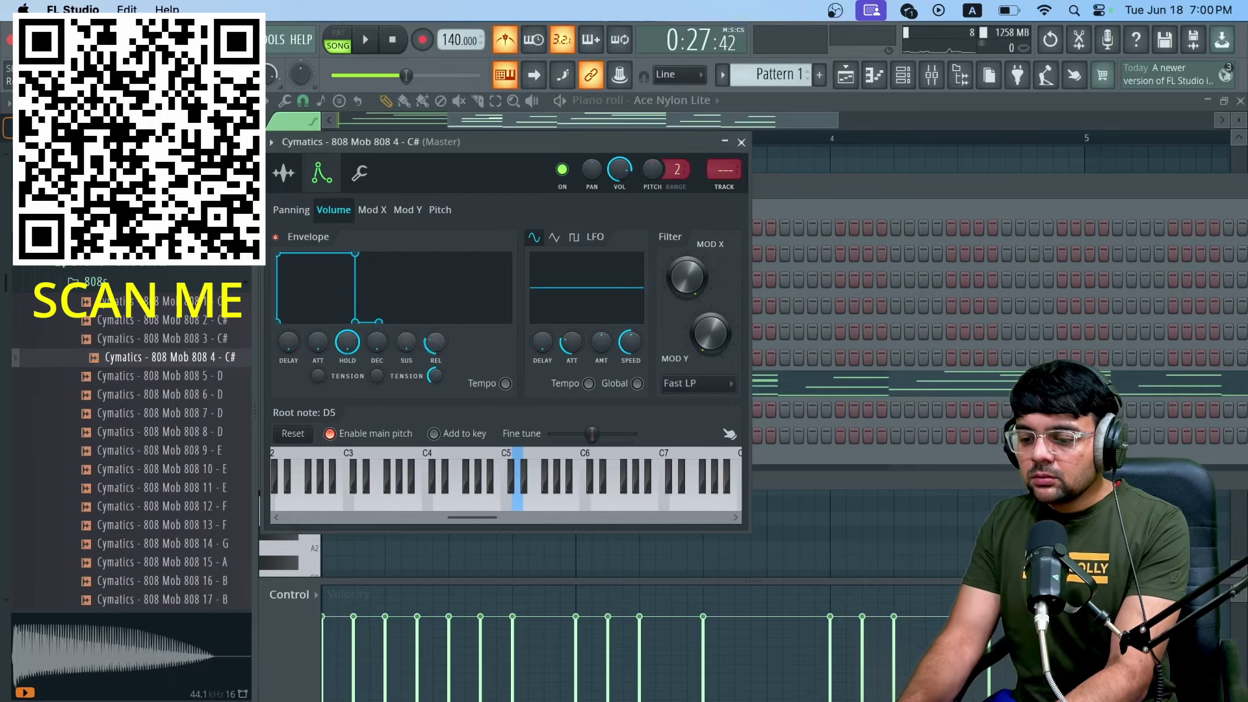
{"action": "left_click", "coordinate": [741, 143]}
Step: Place a half-bar C#5 note at the start of the 808 channel in Pattern 1 and choose a piano roll snap setting
{"action": "right_click", "coordinate": [379, 438]}
{"action": "left_click", "coordinate": [454, 436]}
{"action": "left_click_drag", "start_coordinate": [332, 193], "coordinate": [318, 202]}
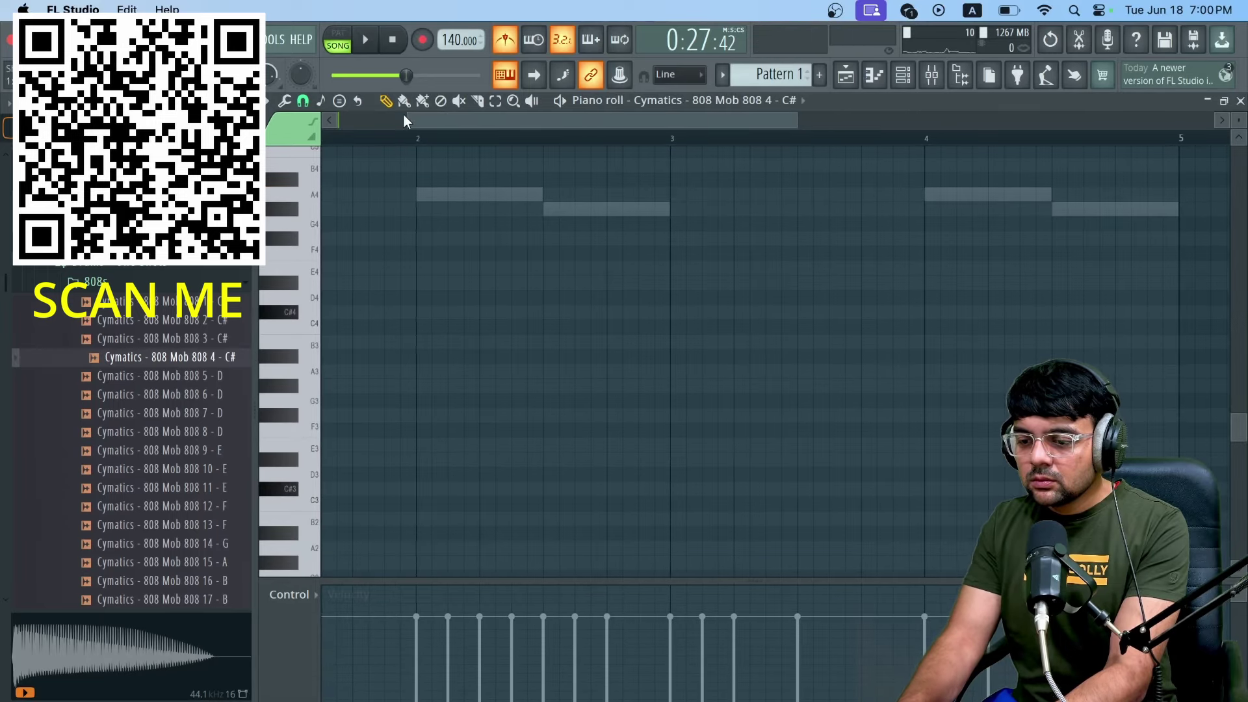
{"action": "scroll", "coordinate": [390, 260], "scroll_direction": "left", "scroll_amount": 3}
{"action": "scroll", "coordinate": [359, 279], "scroll_direction": "up", "scroll_amount": 5}
{"action": "left_click_drag", "start_coordinate": [367, 442], "coordinate": [234, 440]}
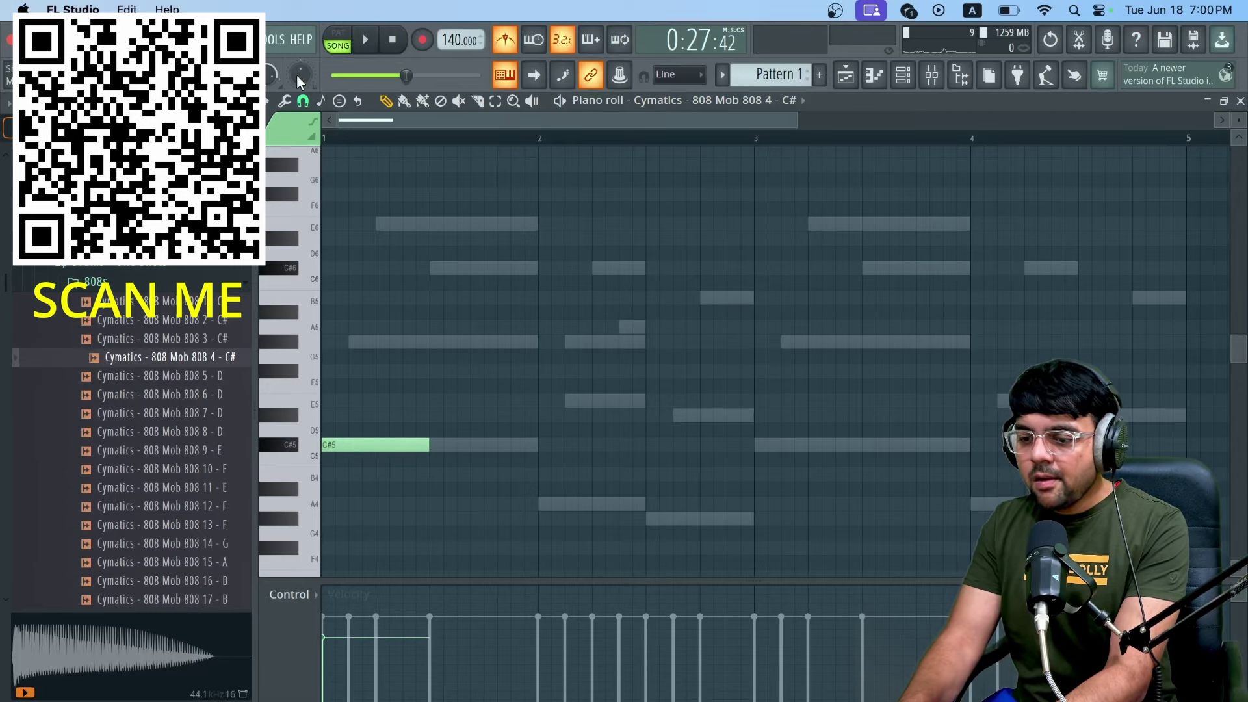
{"action": "left_click", "coordinate": [302, 100]}
{"action": "left_click", "coordinate": [331, 318]}
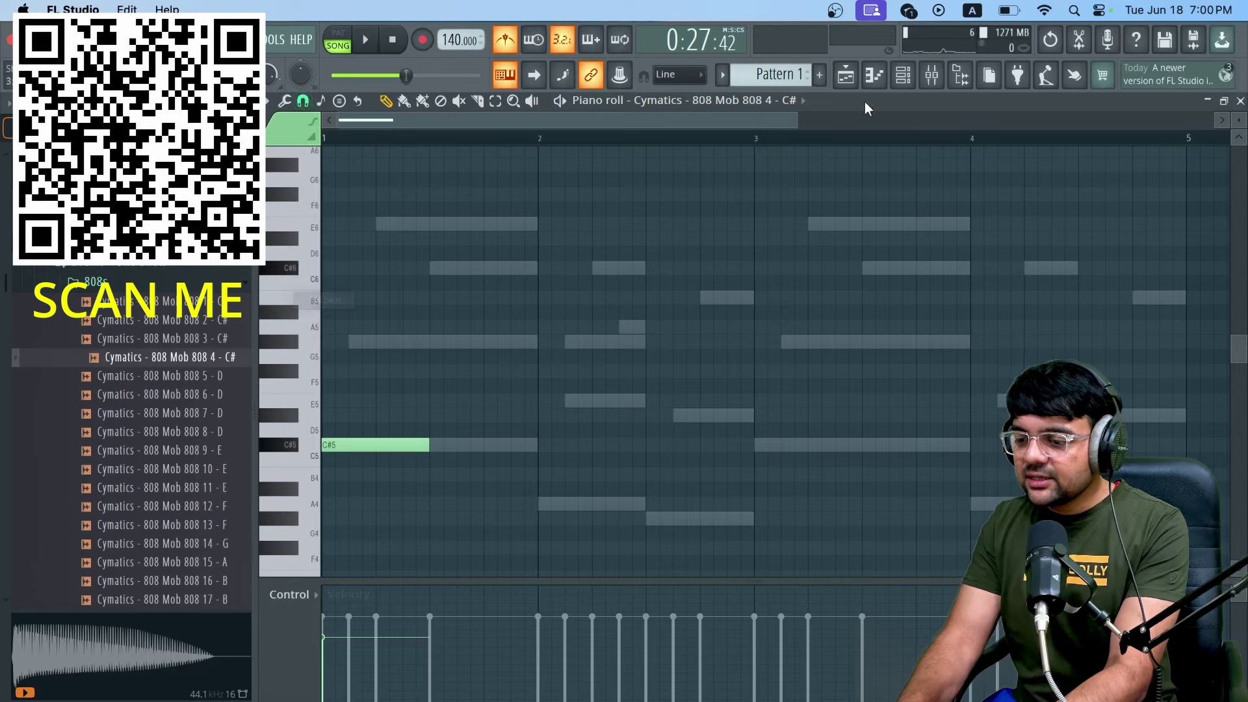
Step: Select the 808 pattern from its Track 5 clip and play the arrangement briefly from bar 17
{"action": "left_click", "coordinate": [845, 75]}
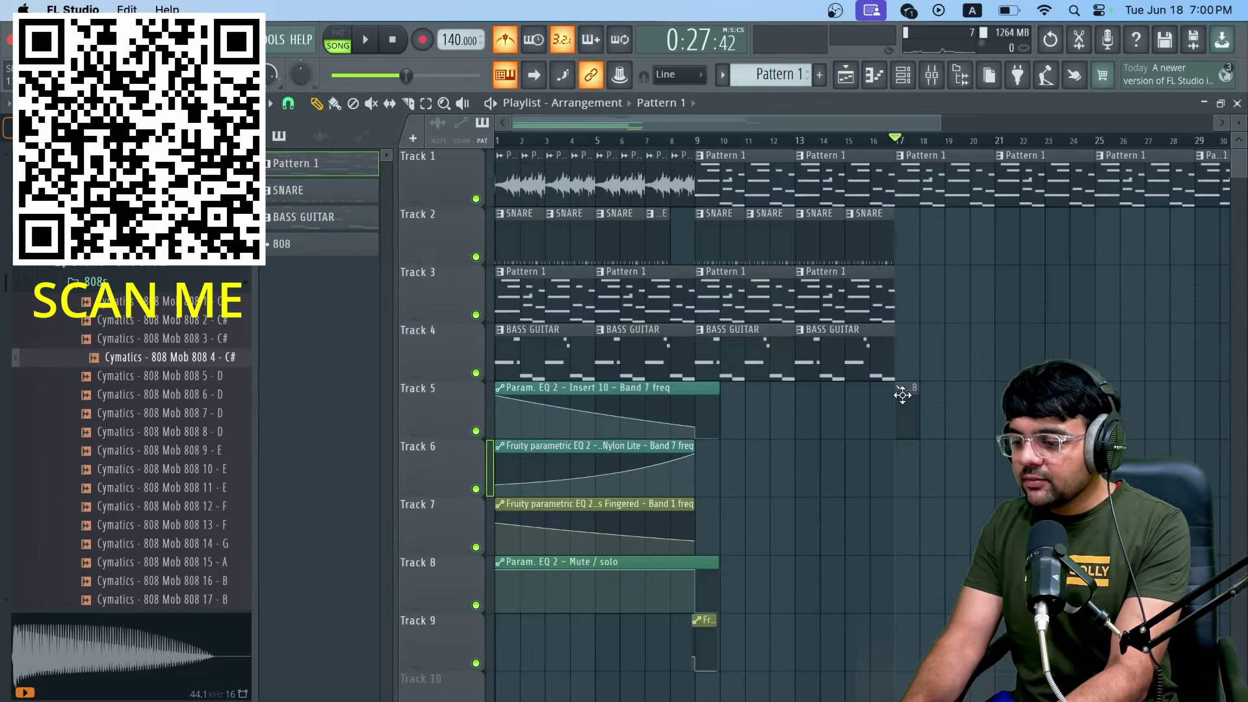
{"action": "double_click", "coordinate": [903, 395]}
{"action": "left_click", "coordinate": [875, 153]}
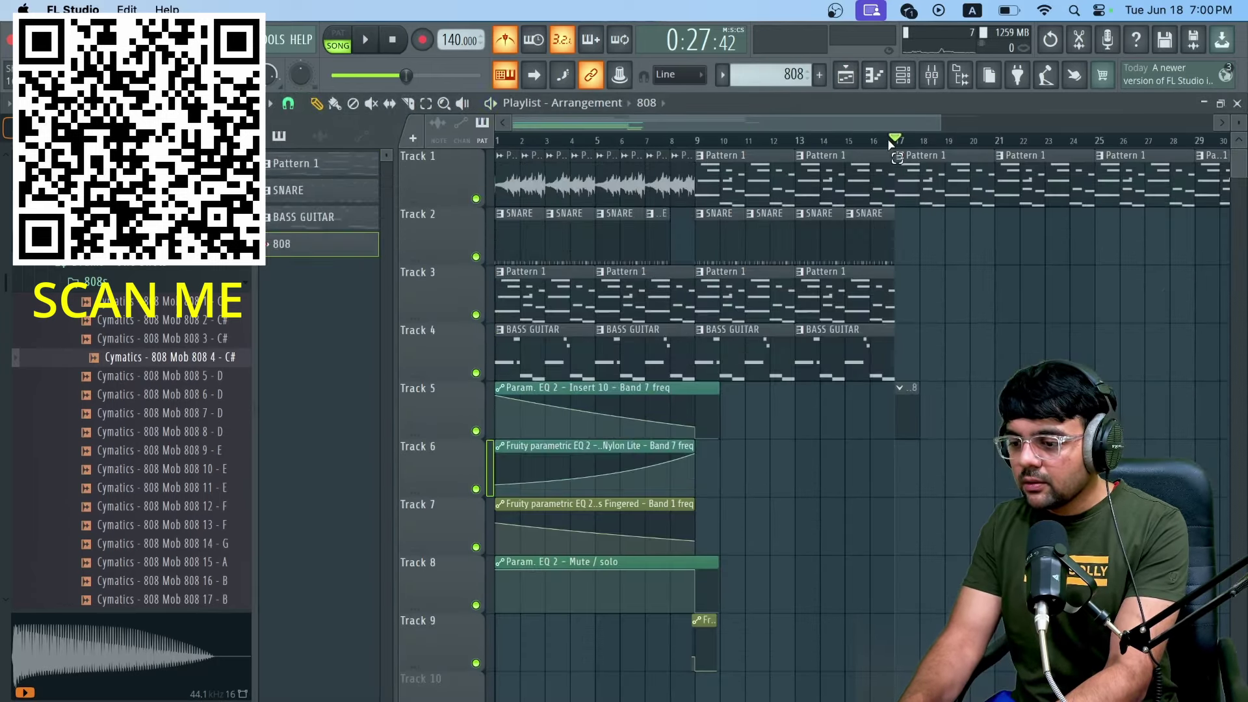
{"action": "key", "text": "space"}
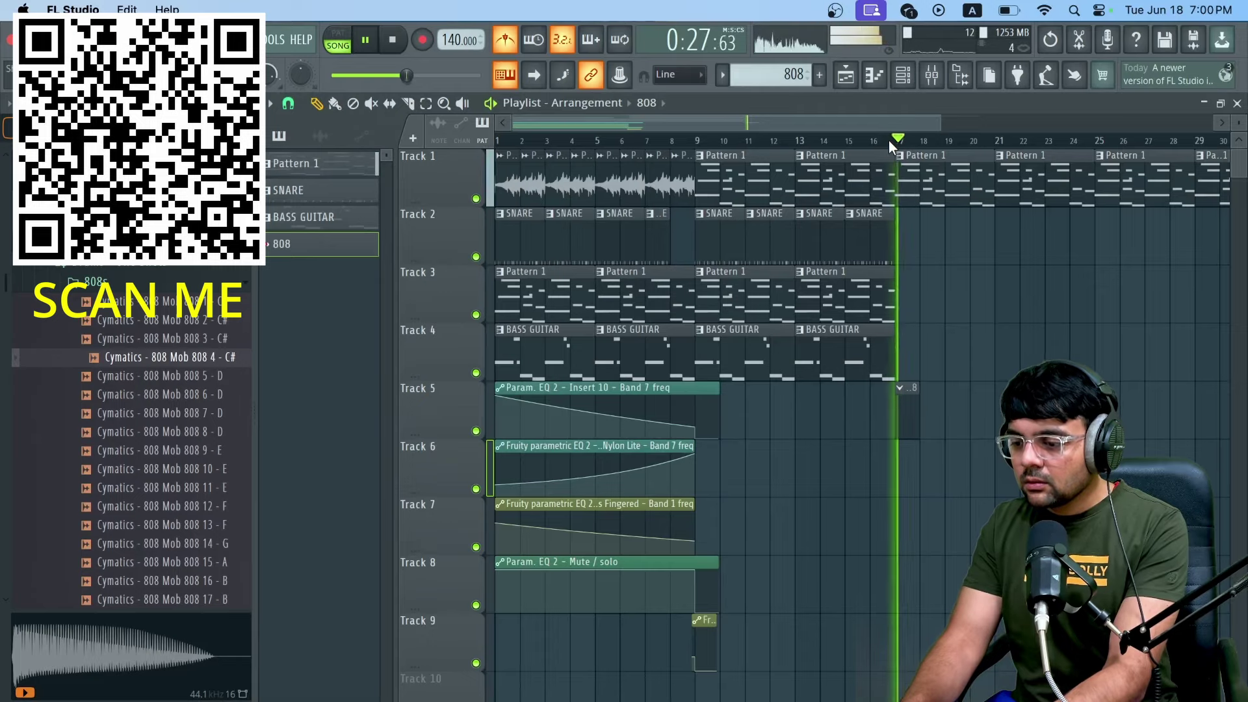
{"action": "key", "text": "space"}
Step: Open the 808 sample channel in the piano roll for the 808 pattern and try playing it
{"action": "left_click", "coordinate": [902, 75]}
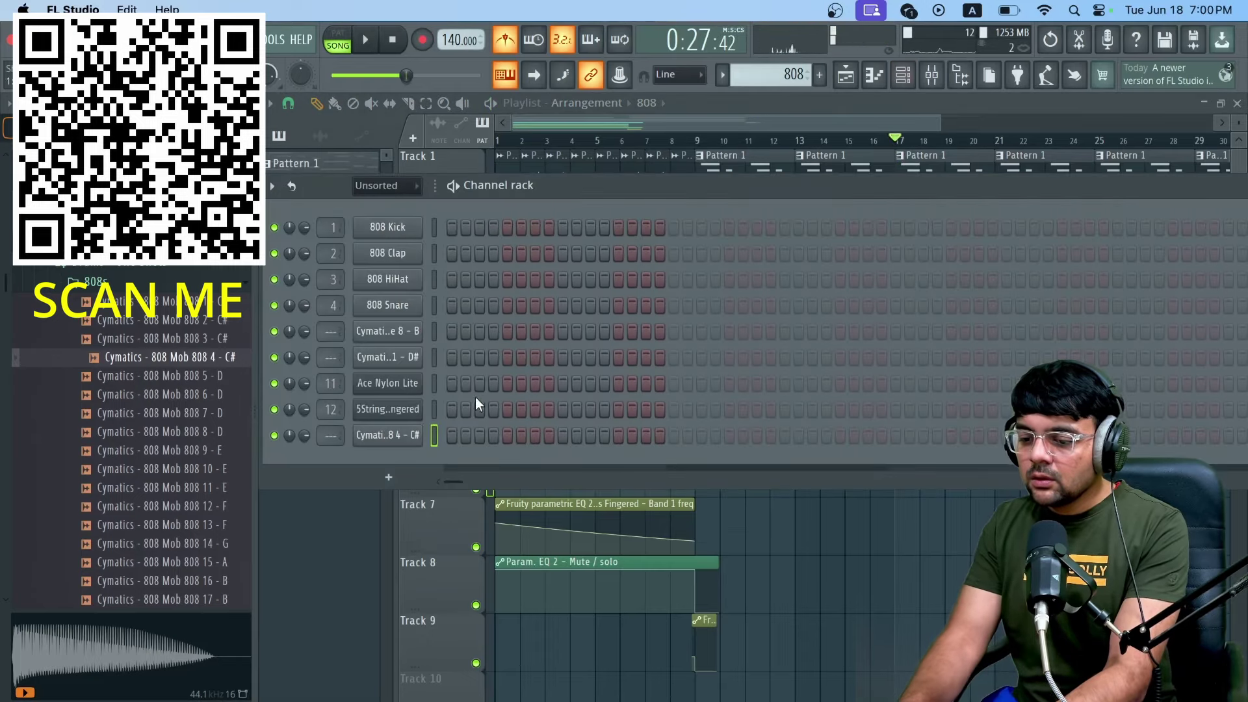
{"action": "left_click", "coordinate": [402, 436]}
{"action": "left_click", "coordinate": [783, 190]}
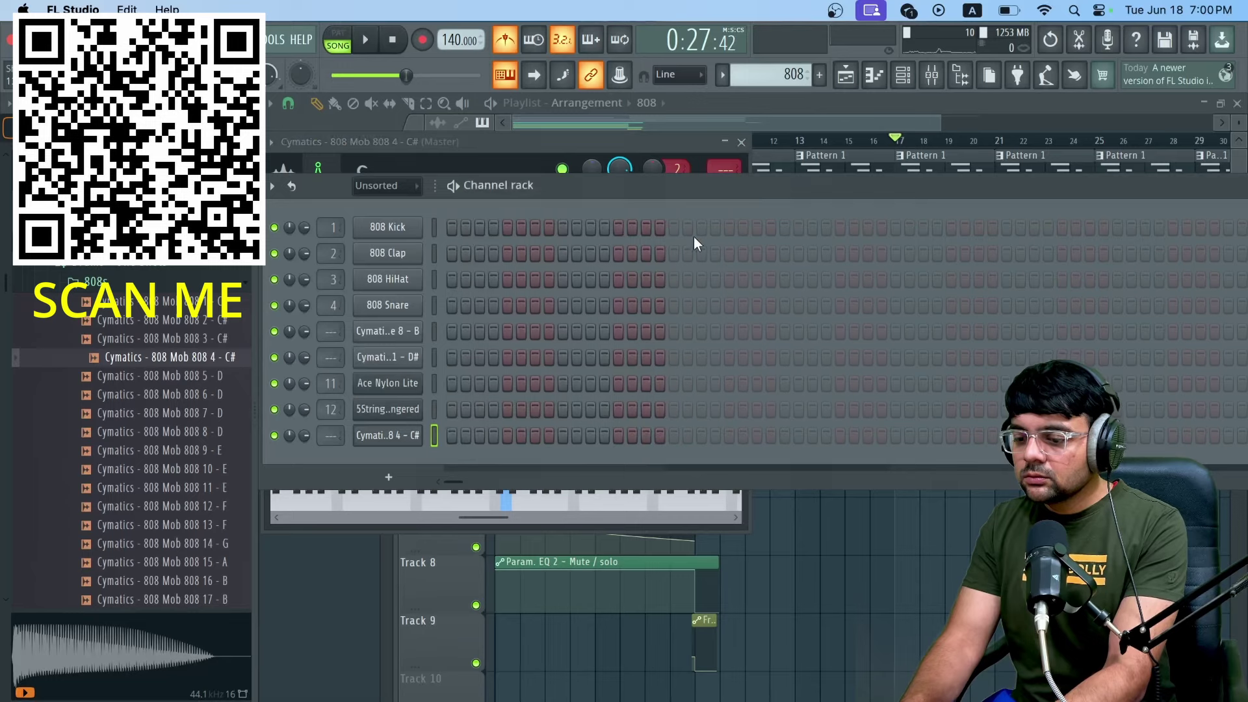
{"action": "right_click", "coordinate": [389, 445]}
{"action": "left_click", "coordinate": [444, 439]}
{"action": "right_click", "coordinate": [398, 442]}
{"action": "left_click", "coordinate": [449, 435]}
{"action": "key", "text": "space"}
{"action": "key", "text": "space"}
{"action": "scroll", "coordinate": [808, 158], "scroll_direction": "down", "scroll_amount": 6}
Step: Reopen Pattern 1, show the 808 channel's notes in the piano roll, and play from bar 17
{"action": "left_click", "coordinate": [845, 75]}
{"action": "double_click", "coordinate": [863, 205]}
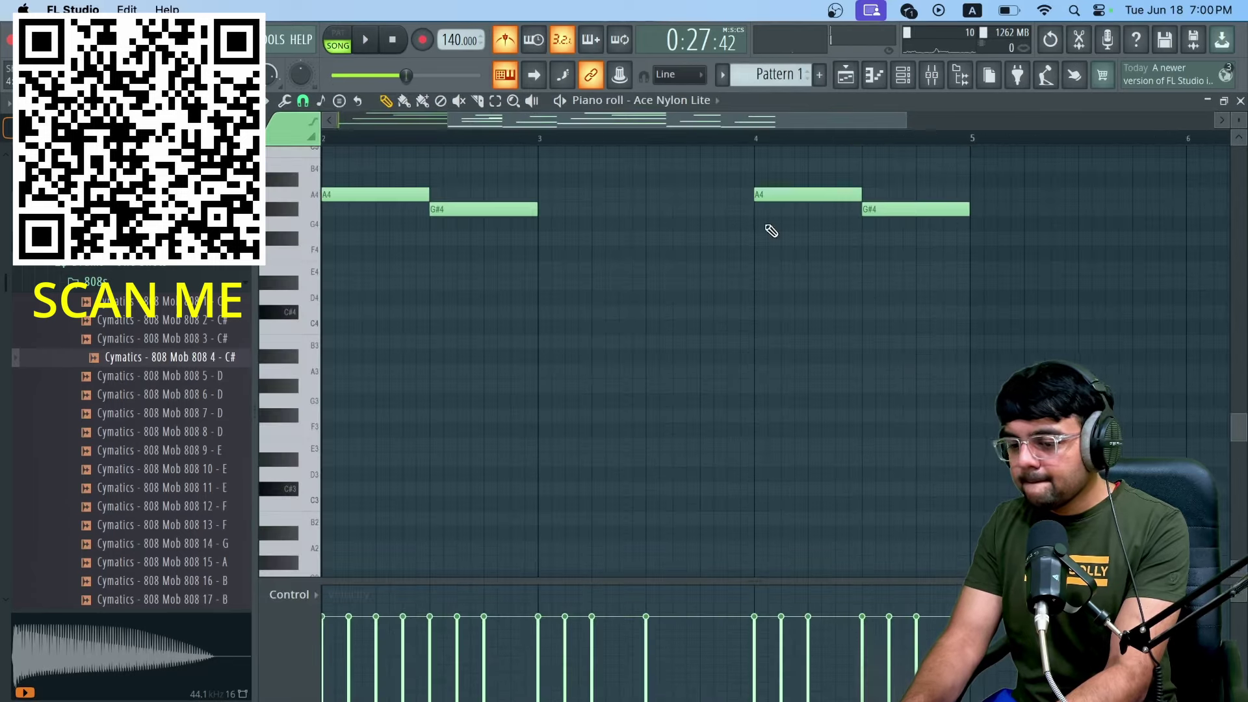
{"action": "left_click", "coordinate": [903, 75]}
{"action": "left_click", "coordinate": [503, 434]}
{"action": "key", "text": "space"}
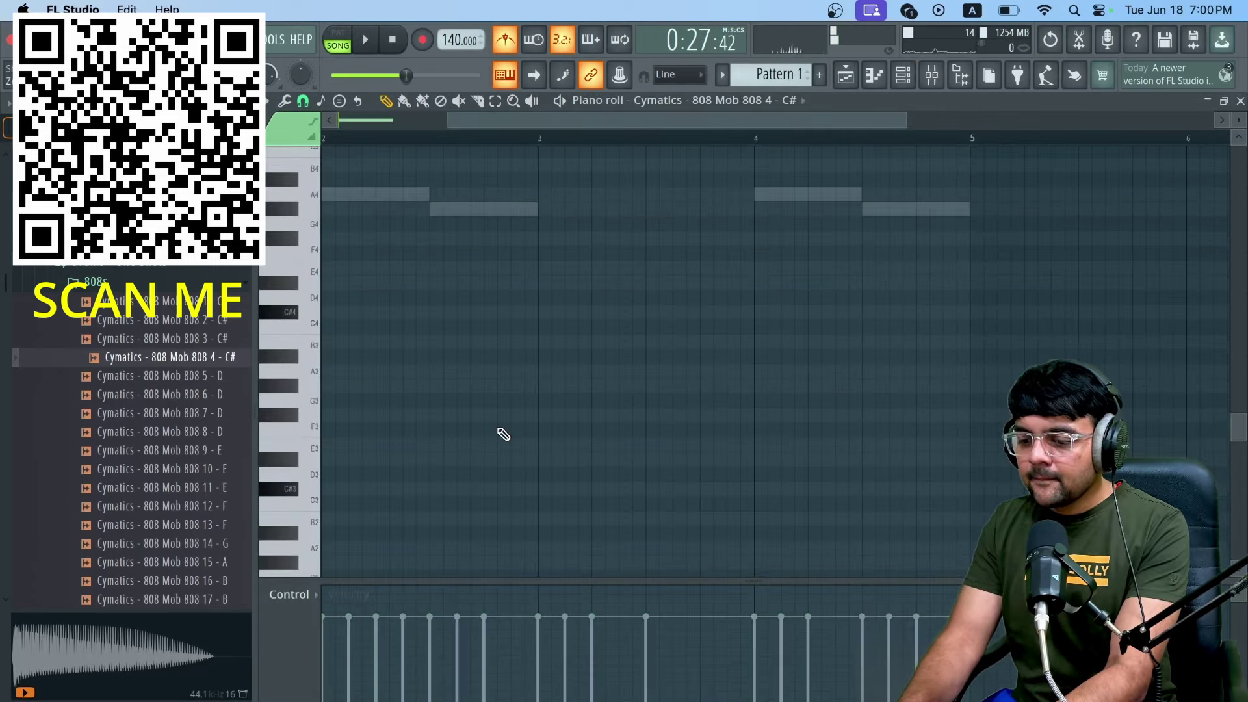
{"action": "scroll", "coordinate": [504, 435], "scroll_direction": "up", "scroll_amount": 4}
{"action": "scroll", "coordinate": [504, 435], "scroll_direction": "left", "scroll_amount": 2}
{"action": "key", "text": "space"}
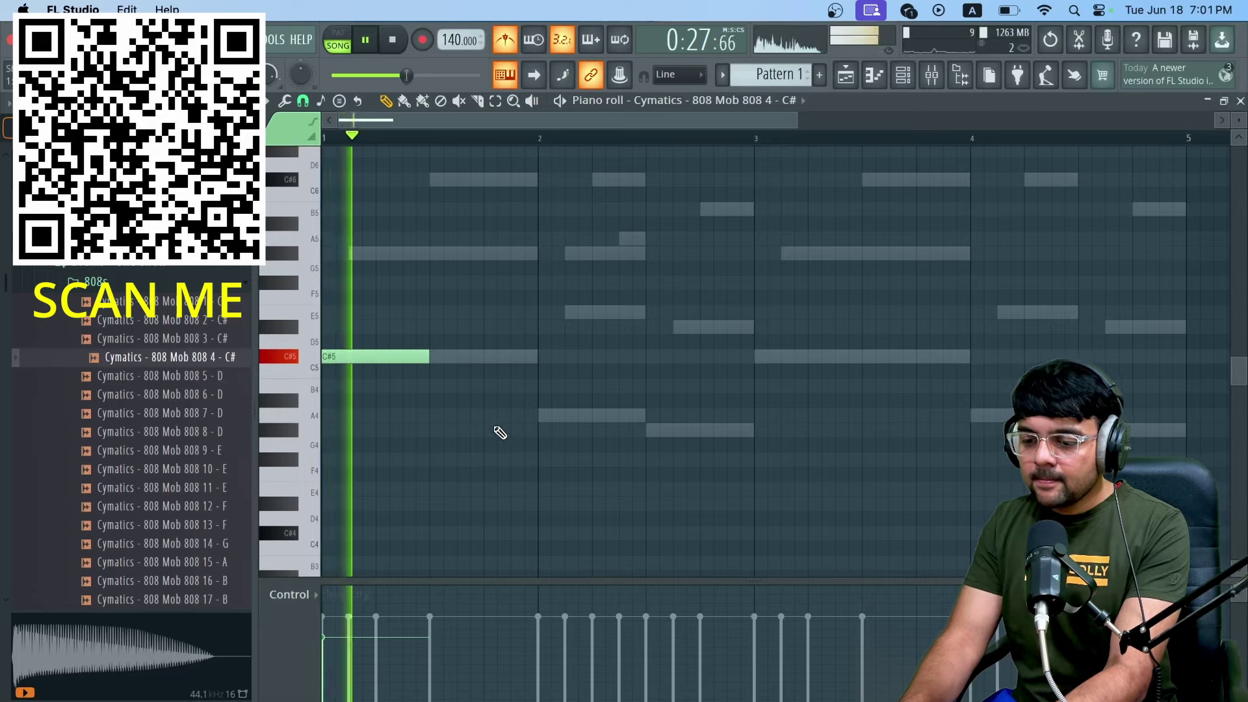
Step: Add a one-beat C#5 on beat 4 of bar 1 and a one-beat A4 at the start of bar 2
{"action": "left_click", "coordinate": [487, 357]}
{"action": "key", "text": "space"}
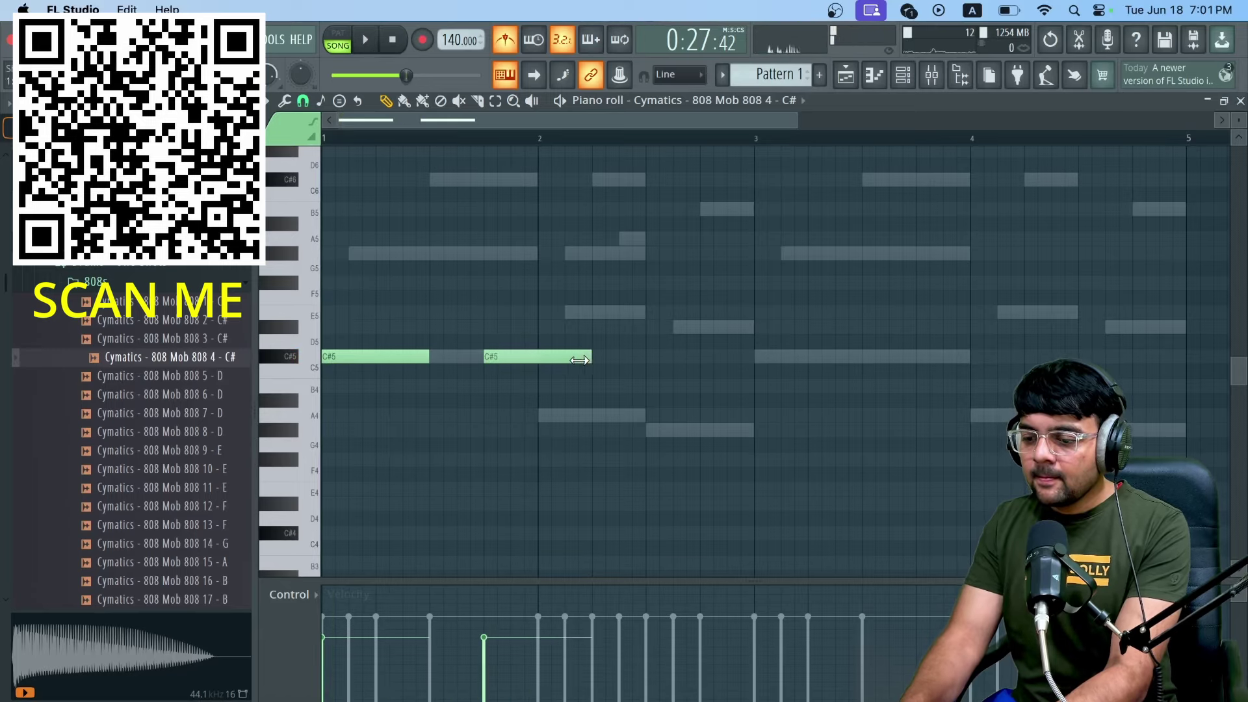
{"action": "left_click", "coordinate": [540, 415]}
{"action": "key", "text": "space"}
{"action": "key", "text": "space"}
{"action": "key", "text": "space"}
Step: Add a half-beat A4 on the offbeat of beat 2 and a 1.5-beat G#4 on beat 3 of bar 2
{"action": "left_click", "coordinate": [621, 416]}
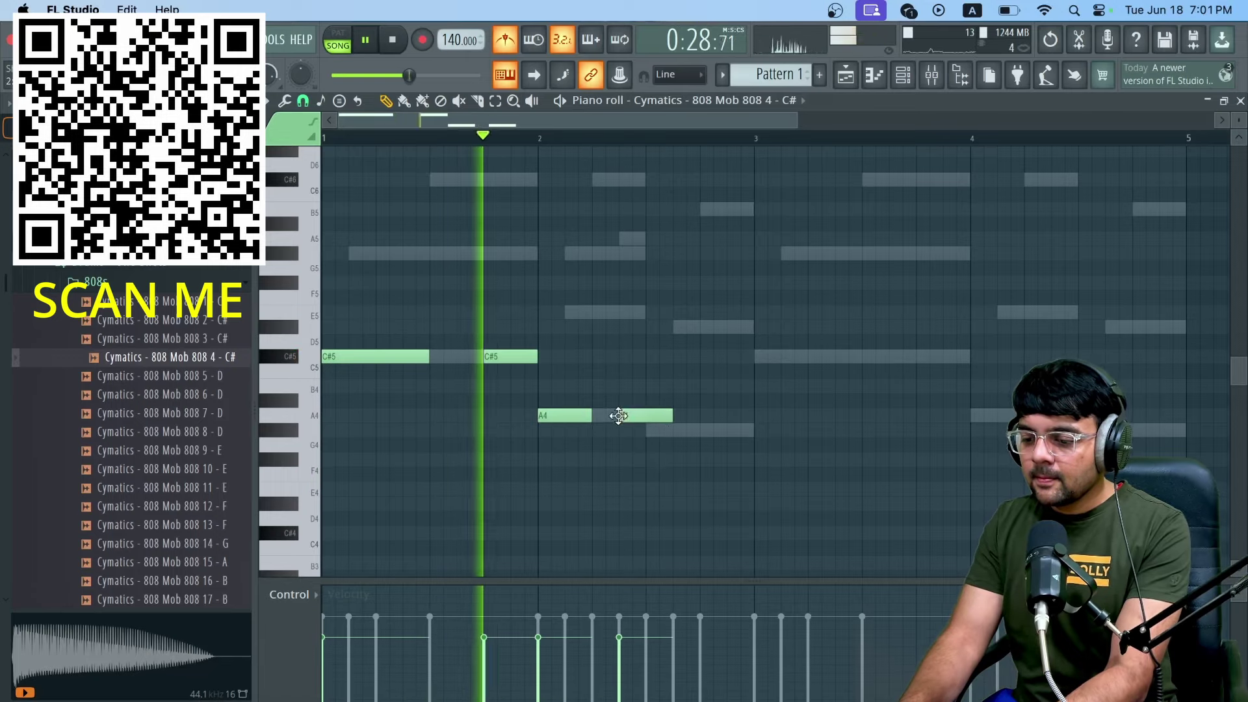
{"action": "key", "text": "space"}
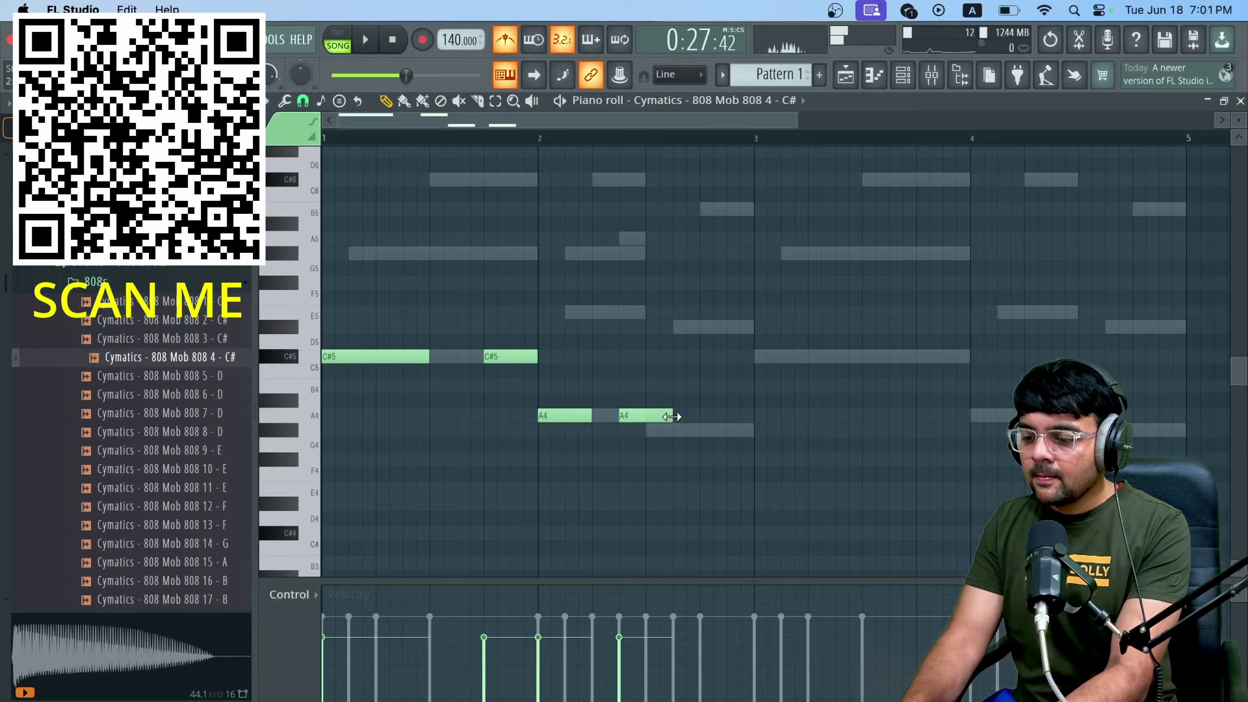
{"action": "left_click", "coordinate": [648, 432]}
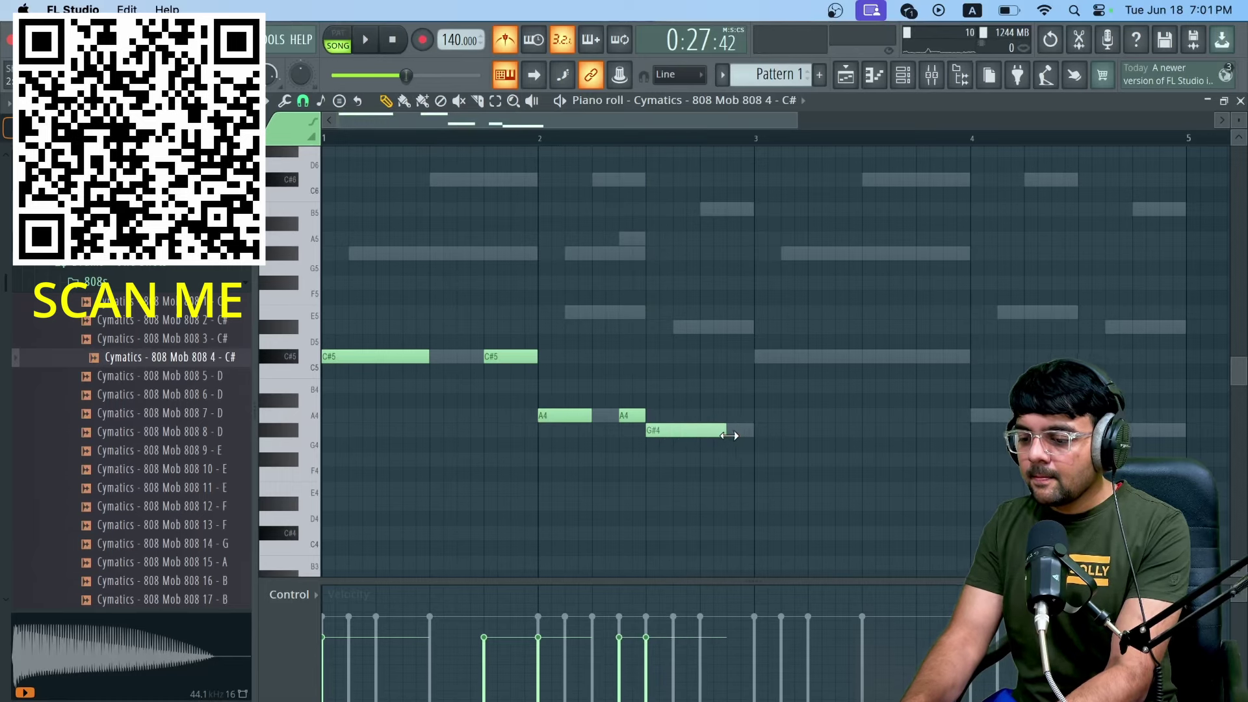
Step: Add a half-beat B5 note at the end of bar 2 and play the 808 line
{"action": "left_click", "coordinate": [731, 209]}
{"action": "key", "text": "space"}
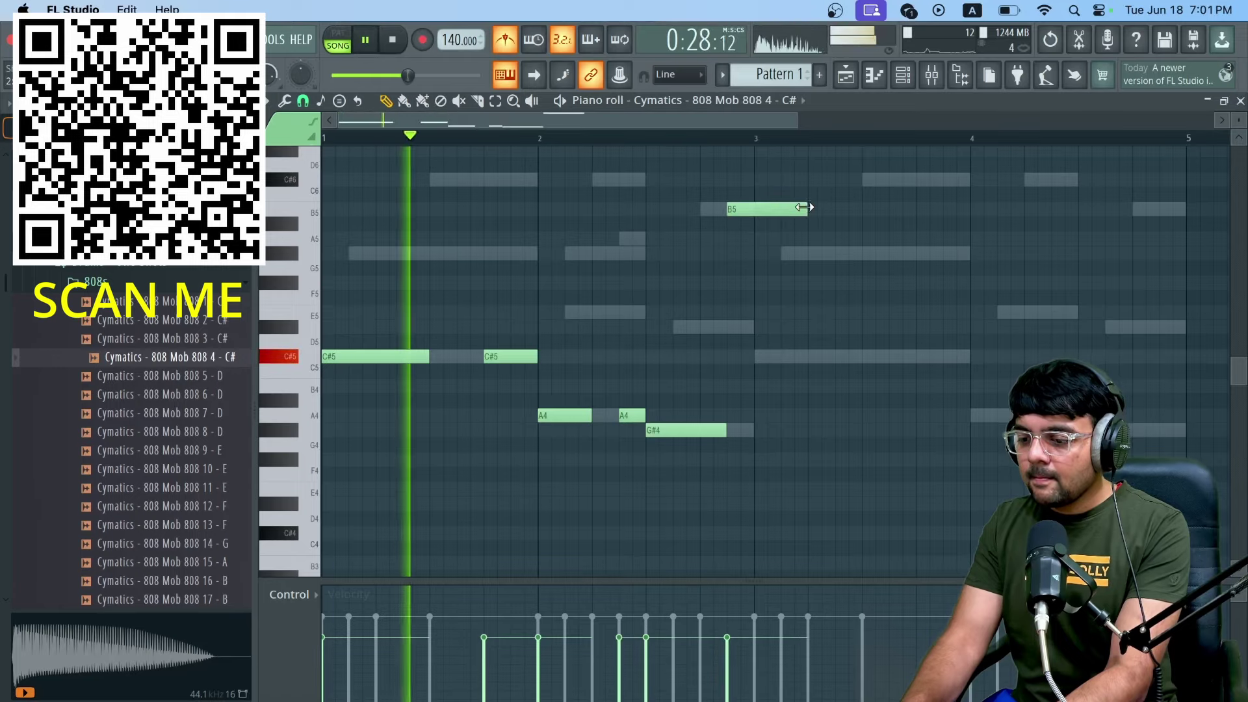
{"action": "left_click_drag", "start_coordinate": [808, 208], "coordinate": [752, 208]}
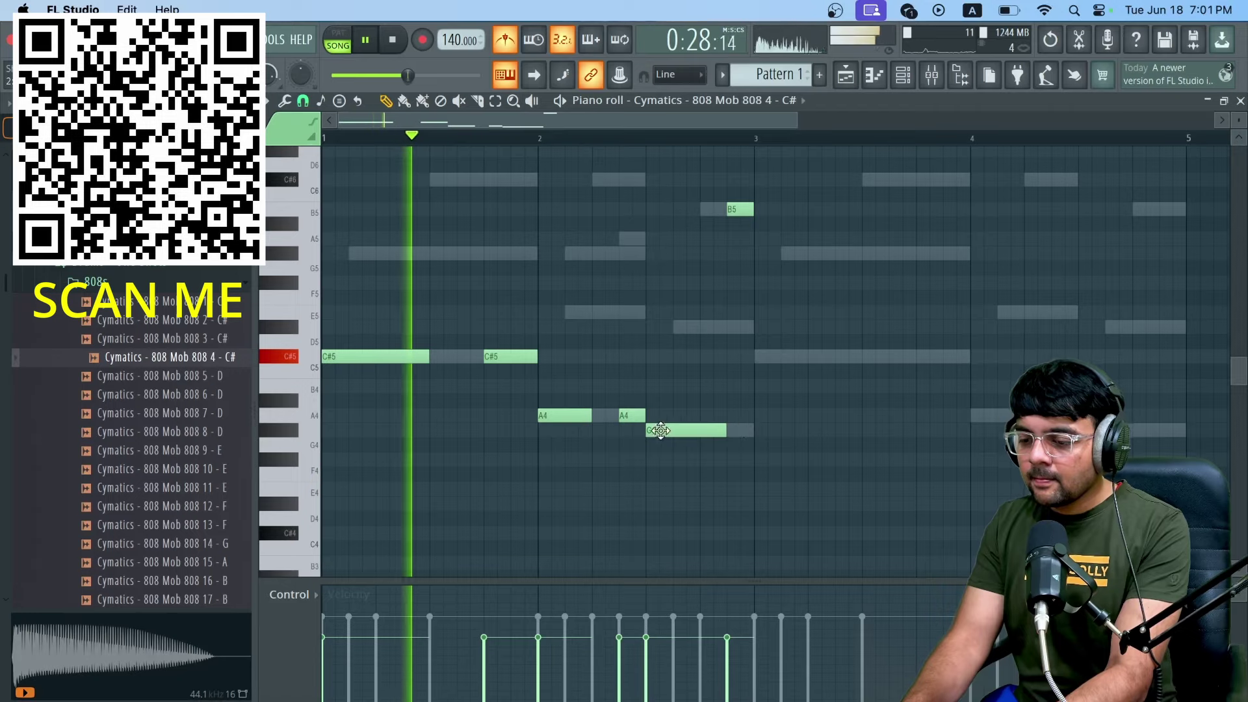
{"action": "key", "text": "space"}
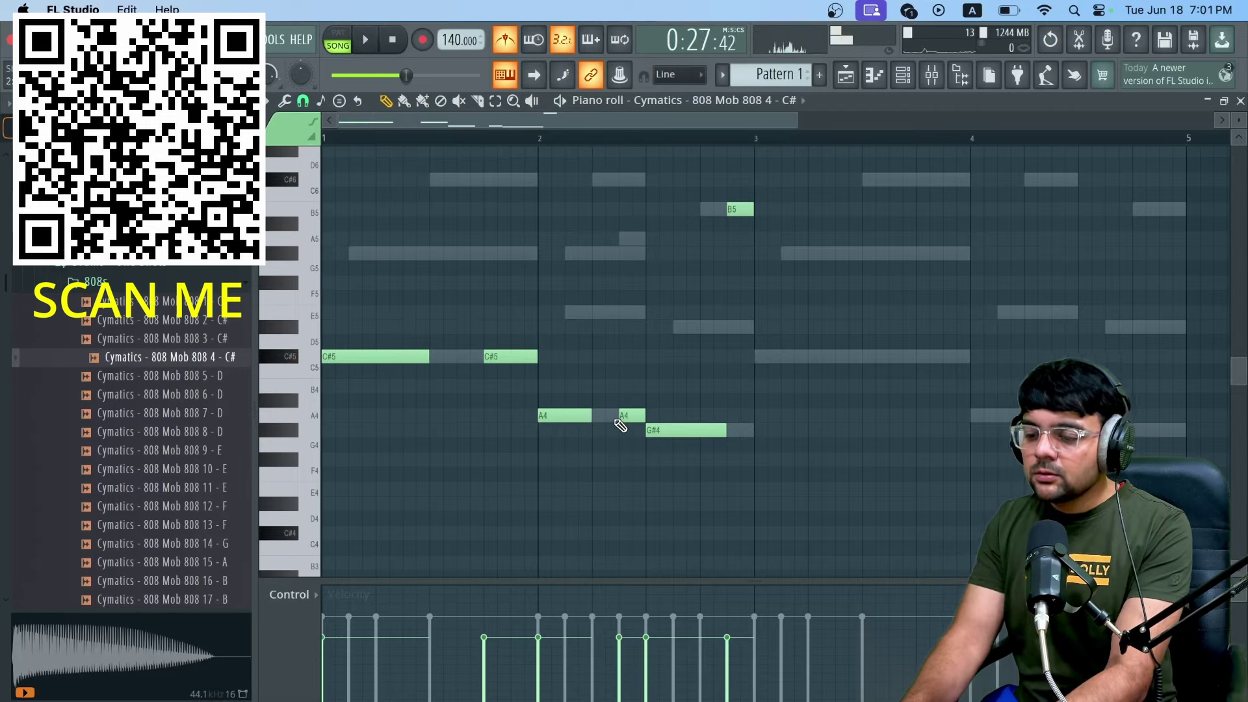
{"action": "key", "text": "space"}
{"action": "key", "text": "space"}
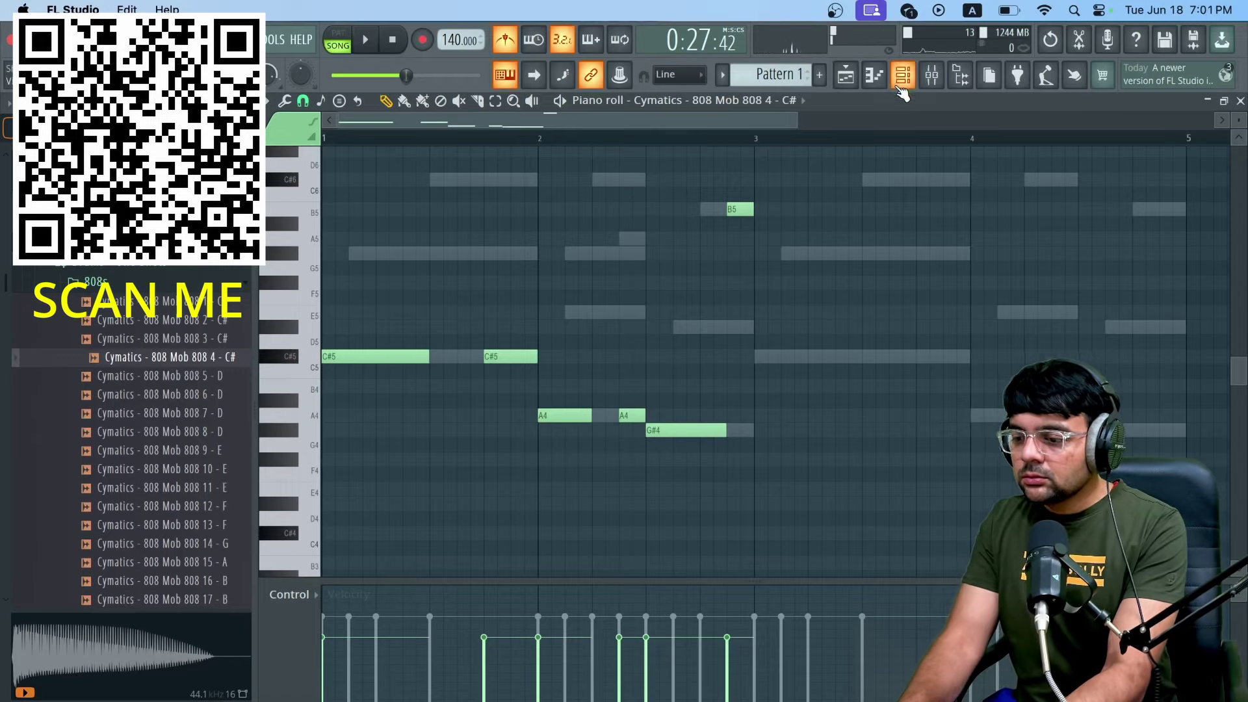
Step: Mute the 808 sample channel and play the arrangement from bar 17 without it
{"action": "left_click", "coordinate": [901, 87]}
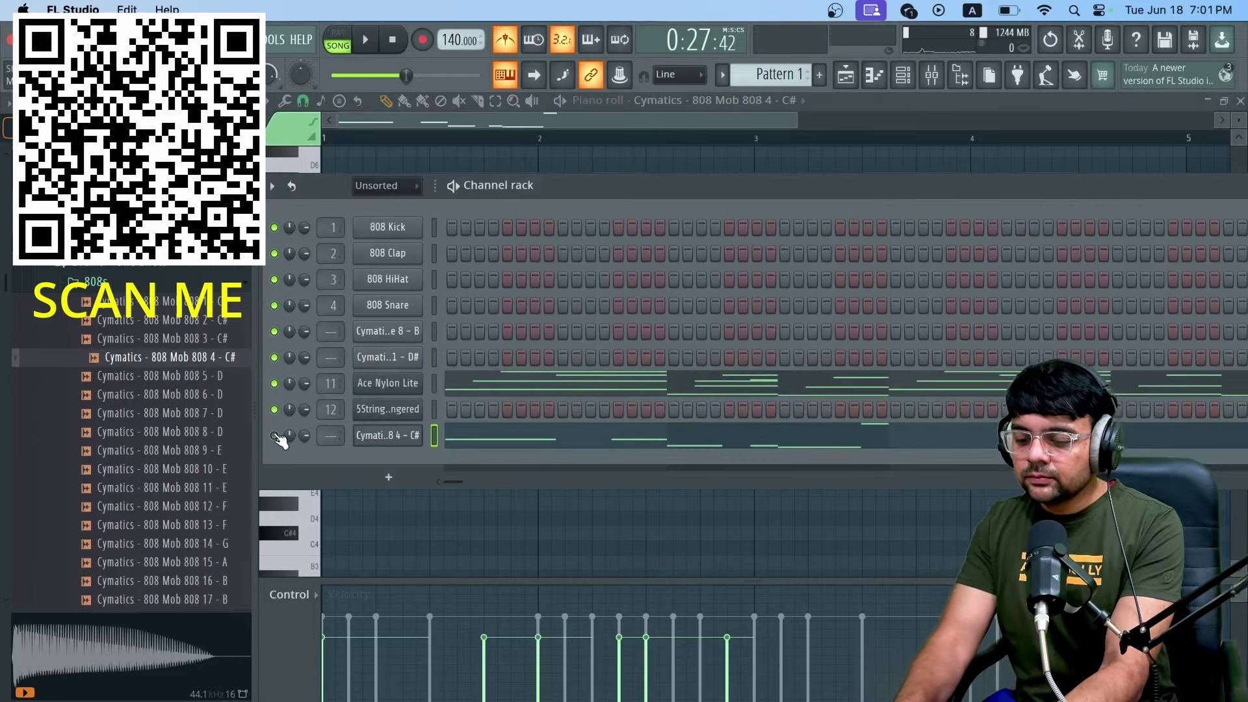
{"action": "key", "text": "space"}
{"action": "key", "text": "space"}
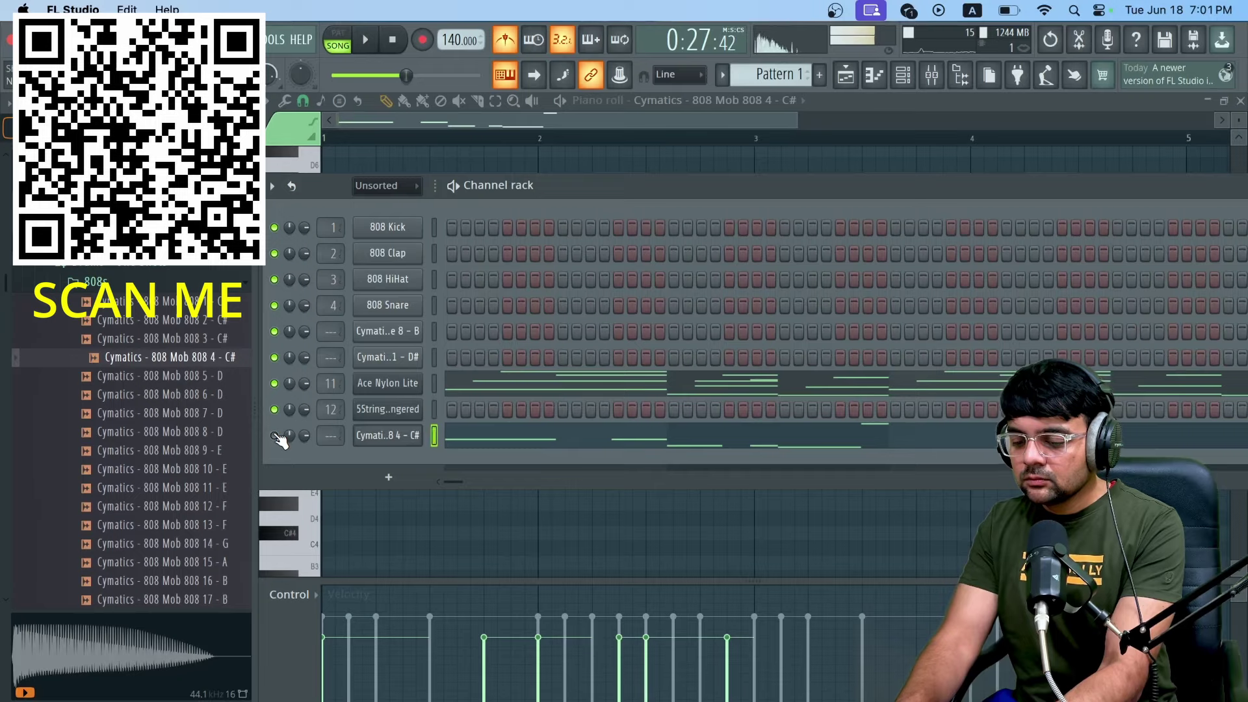
{"action": "key", "text": "space"}
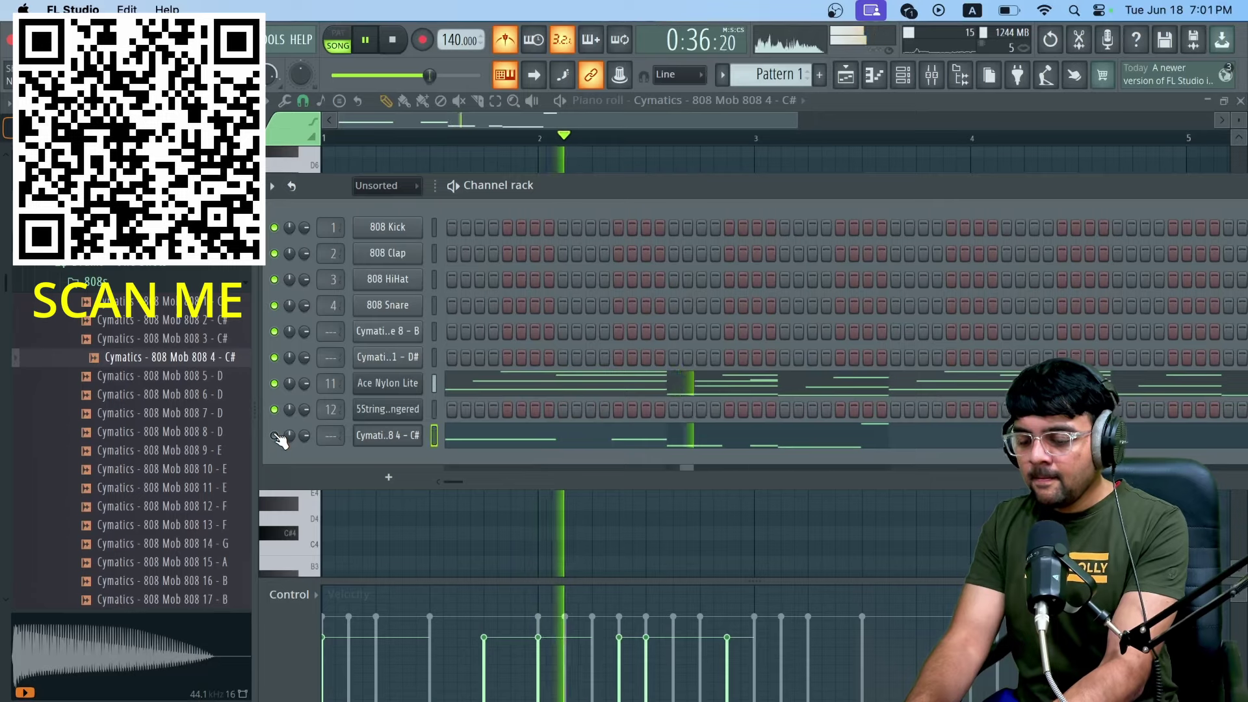
{"action": "key", "text": "space"}
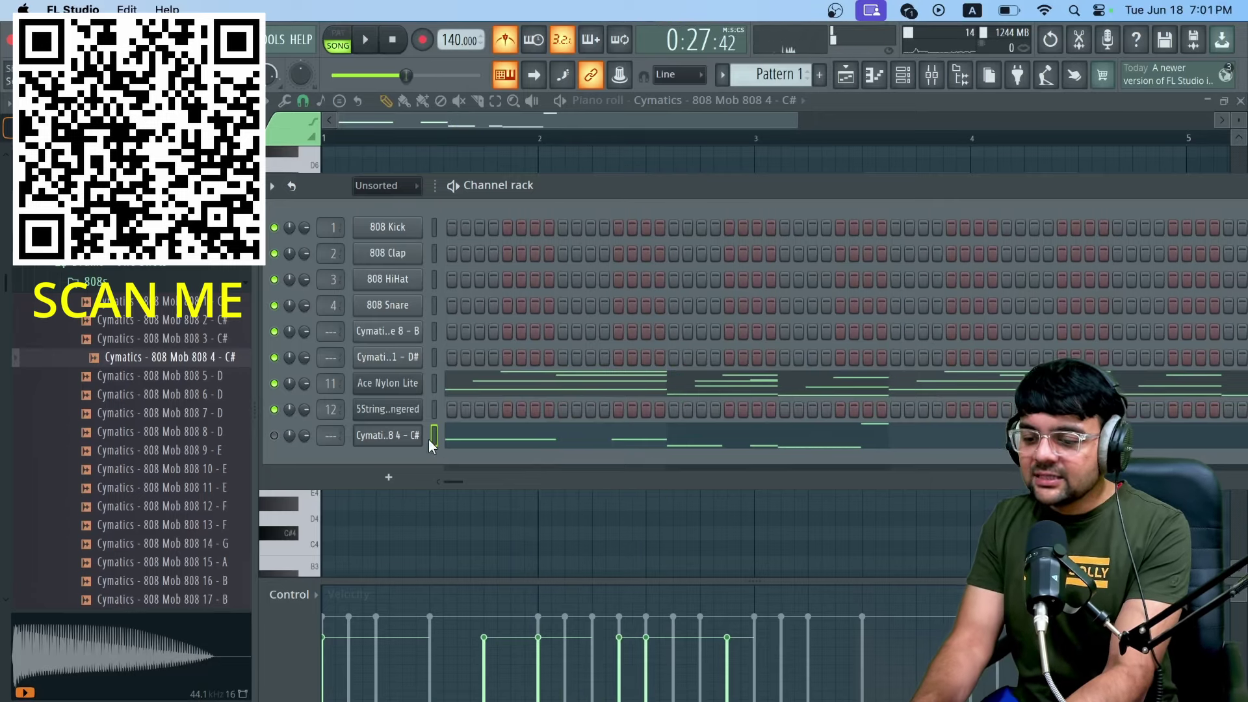
Step: Cut all notes from the 808 sample channel and open its piano roll with C# Minor Natural (Aeolian) scale highlighting
{"action": "right_click", "coordinate": [395, 431]}
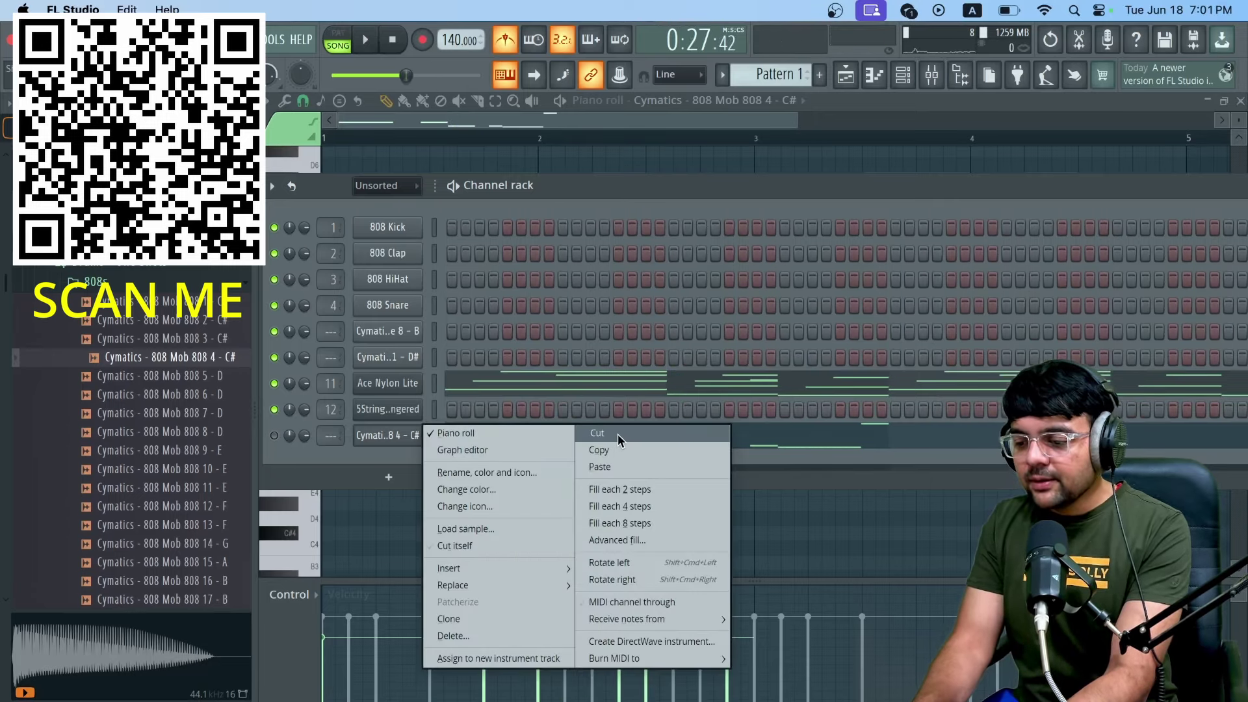
{"action": "left_click", "coordinate": [618, 434]}
{"action": "right_click", "coordinate": [420, 437]}
{"action": "left_click", "coordinate": [455, 433]}
{"action": "right_click", "coordinate": [398, 431]}
{"action": "left_click", "coordinate": [443, 435]}
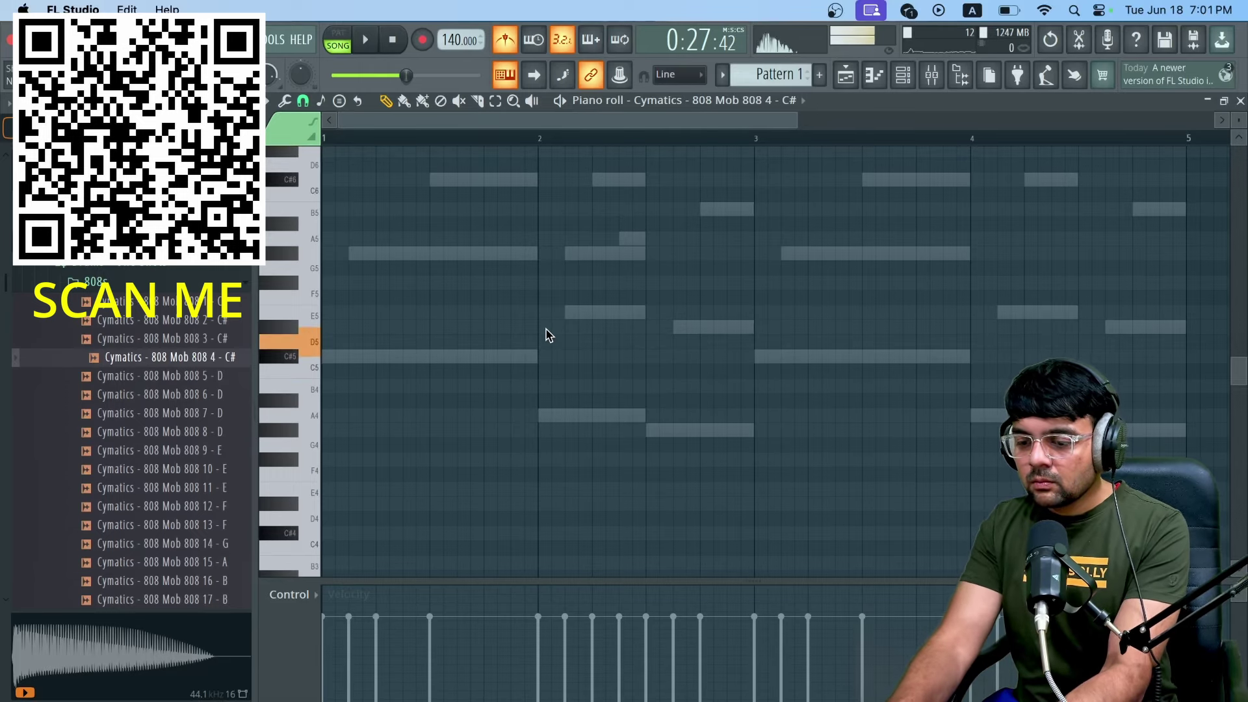
{"action": "left_click", "coordinate": [322, 102]}
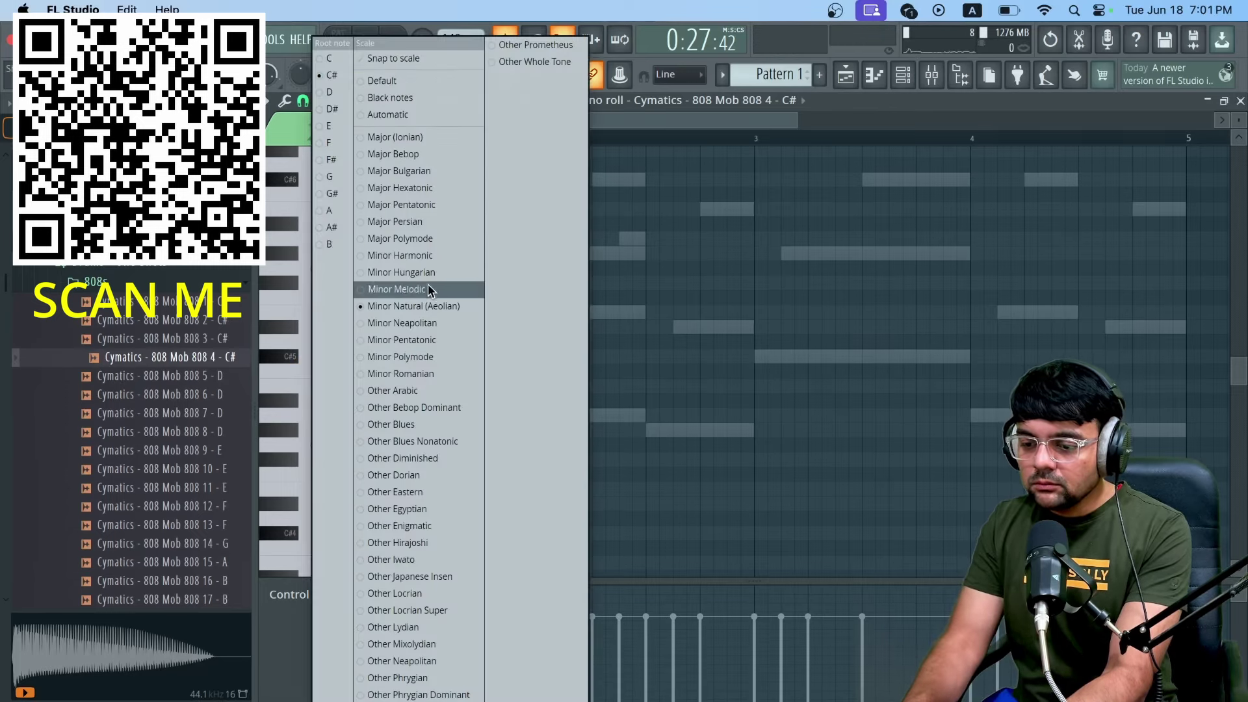
{"action": "left_click", "coordinate": [339, 76]}
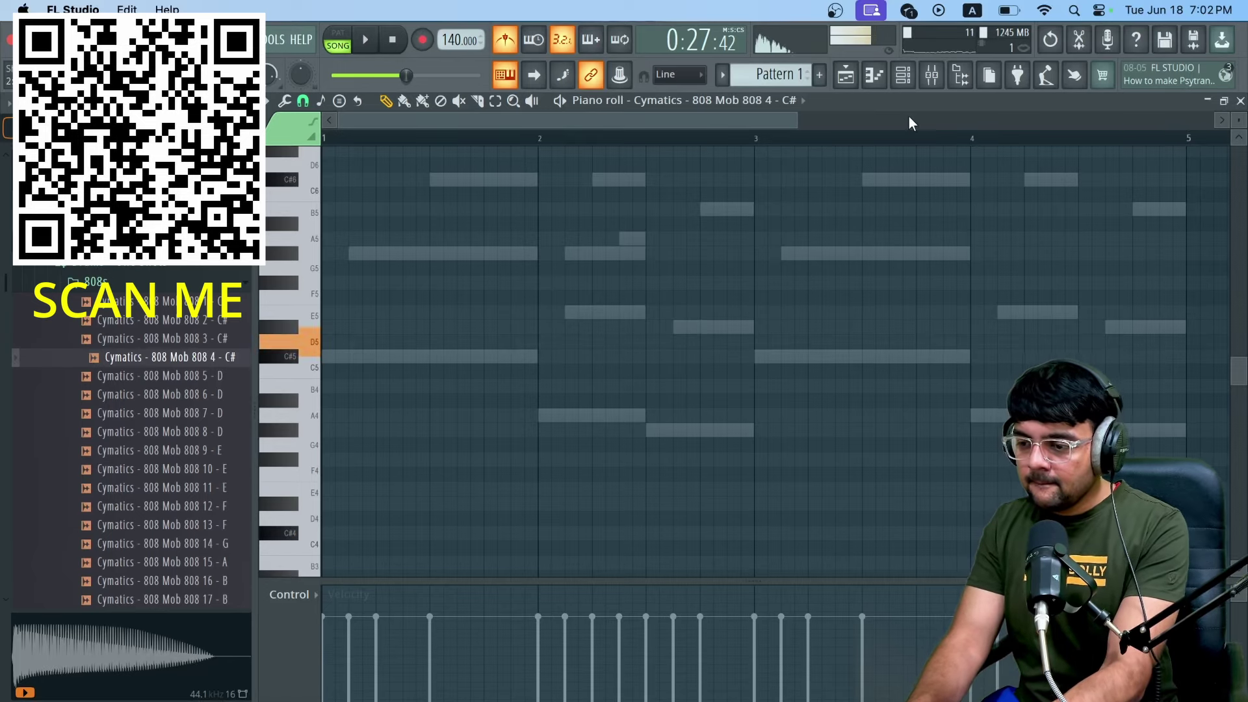
Step: Start a recording of notes and automation from bar 17 of the playlist
{"action": "key", "text": "F6"}
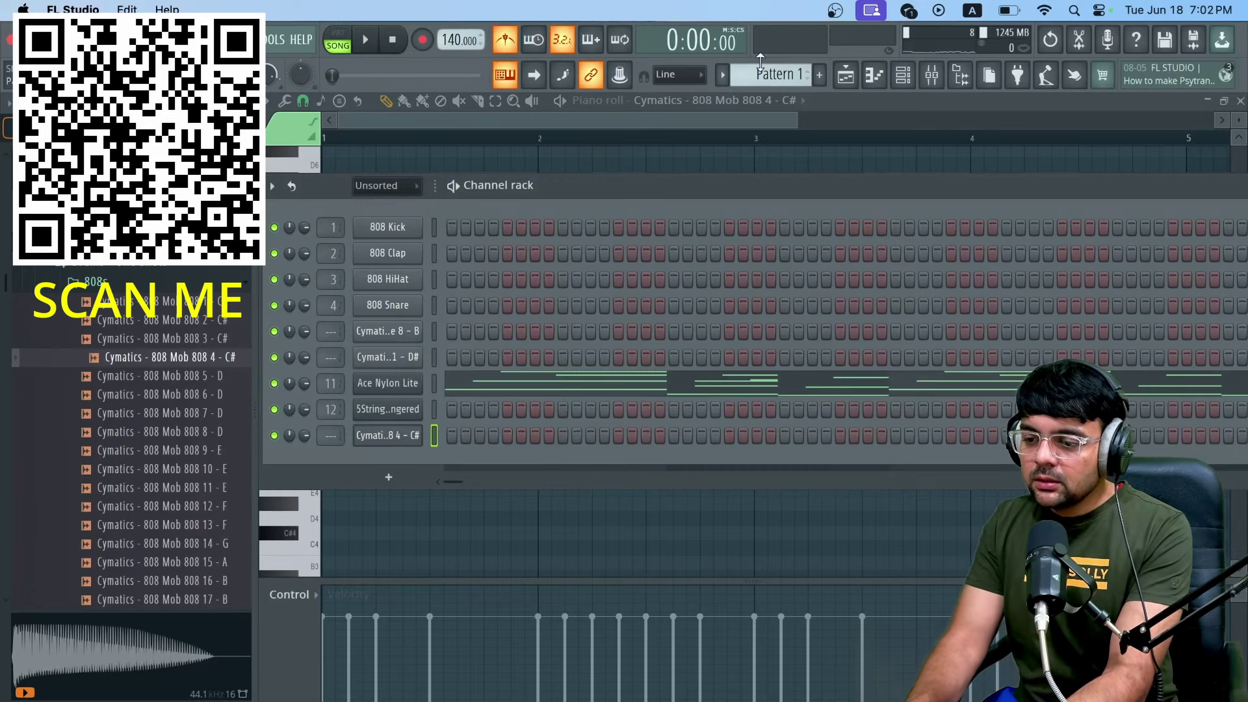
{"action": "left_click", "coordinate": [847, 76]}
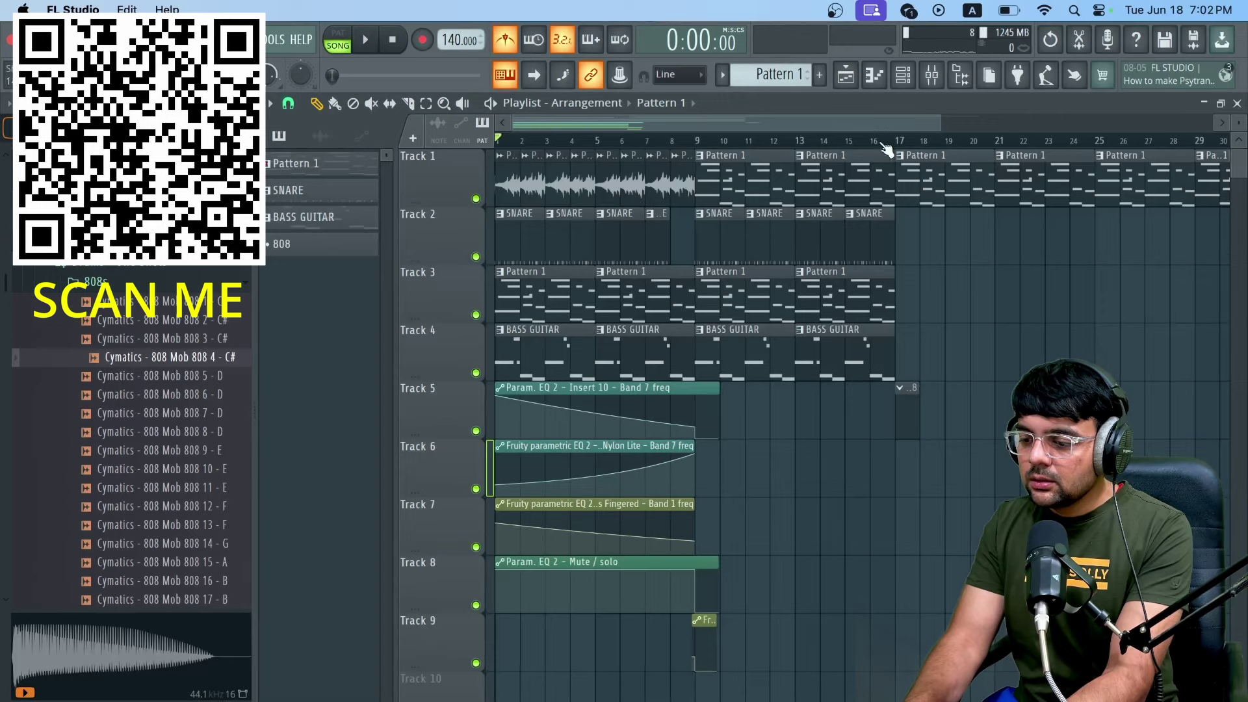
{"action": "left_click", "coordinate": [423, 41]}
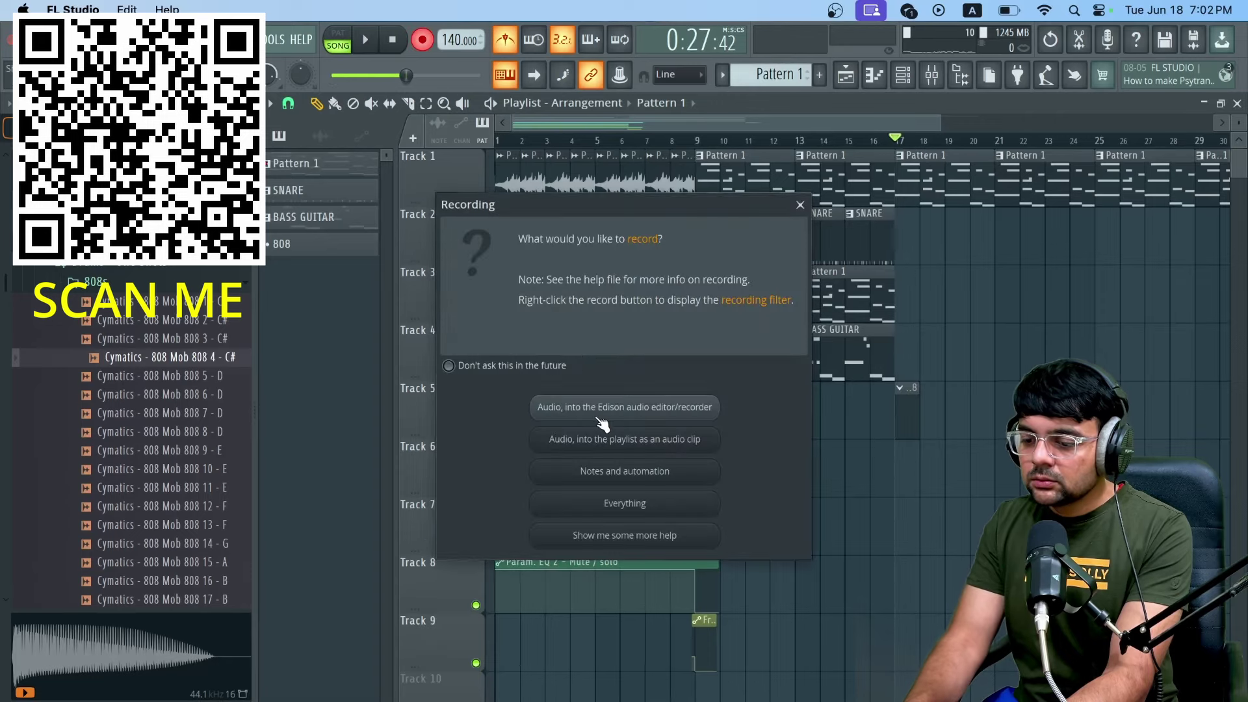
{"action": "left_click", "coordinate": [604, 479]}
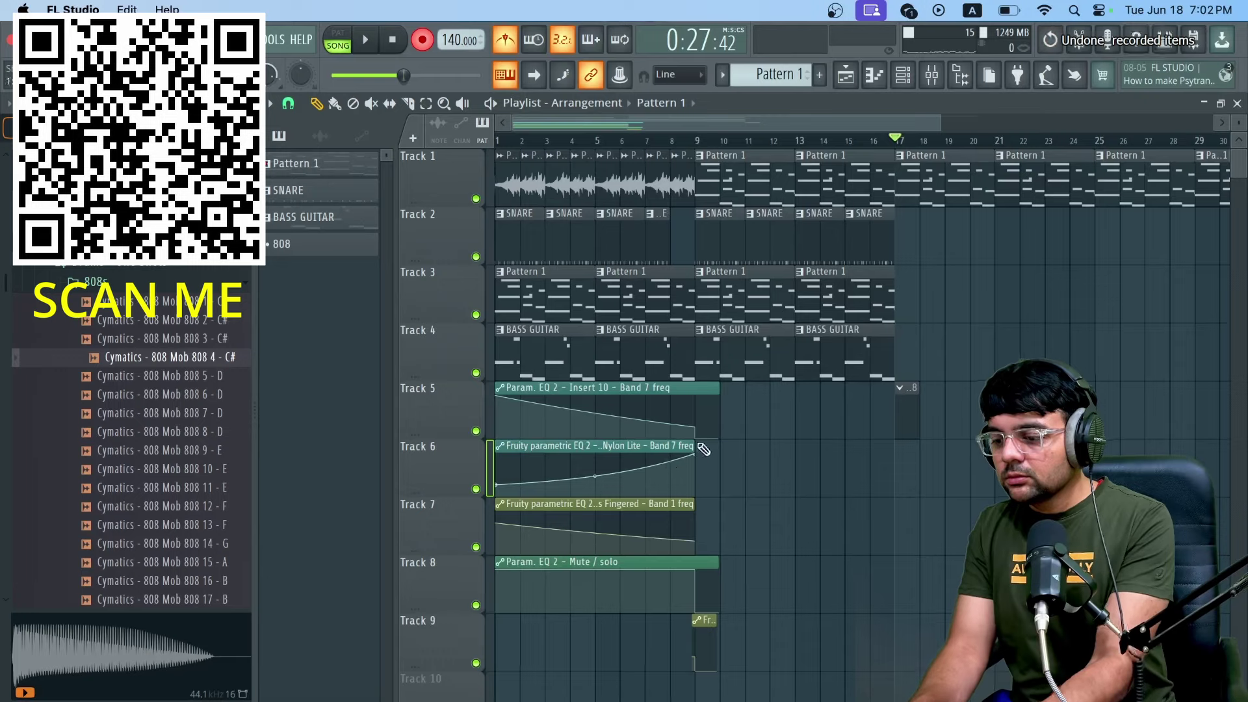
Step: Lengthen the C#5 note at the start of bar 1 in the 808 piano roll to two beats and play it
{"action": "left_click", "coordinate": [904, 75]}
{"action": "left_click", "coordinate": [468, 442]}
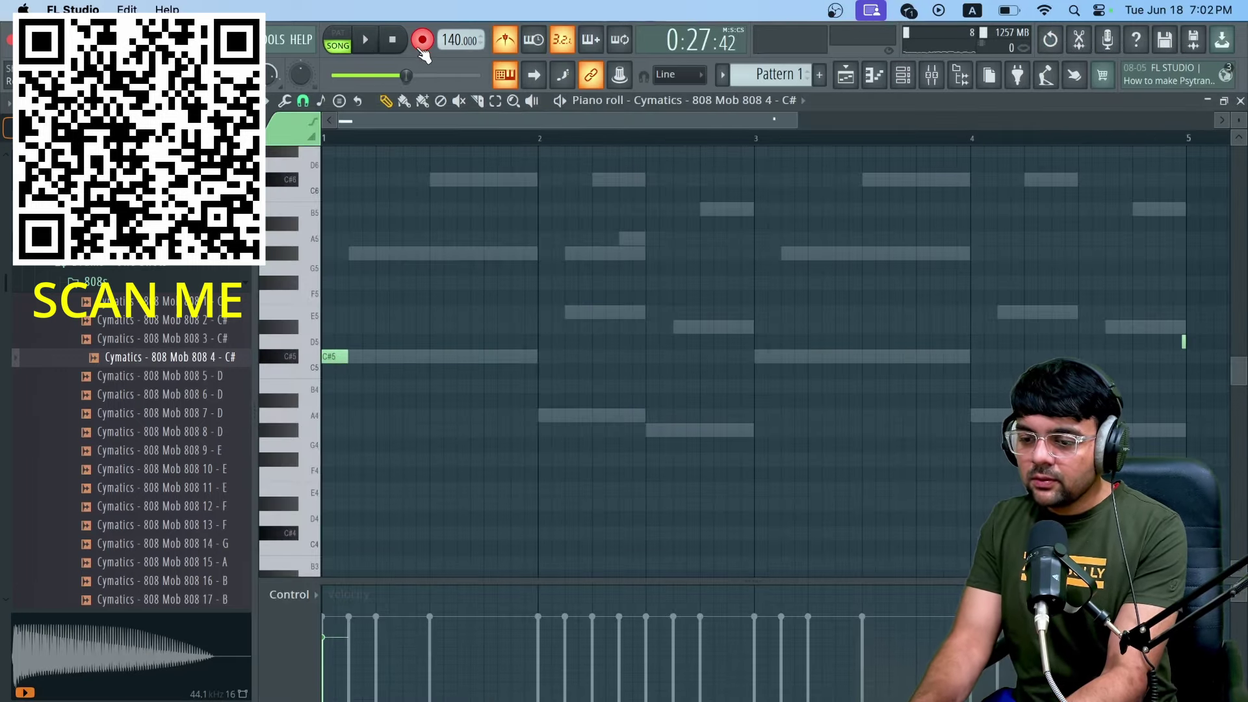
{"action": "key", "text": "space"}
{"action": "left_click_drag", "start_coordinate": [416, 358], "coordinate": [429, 360]}
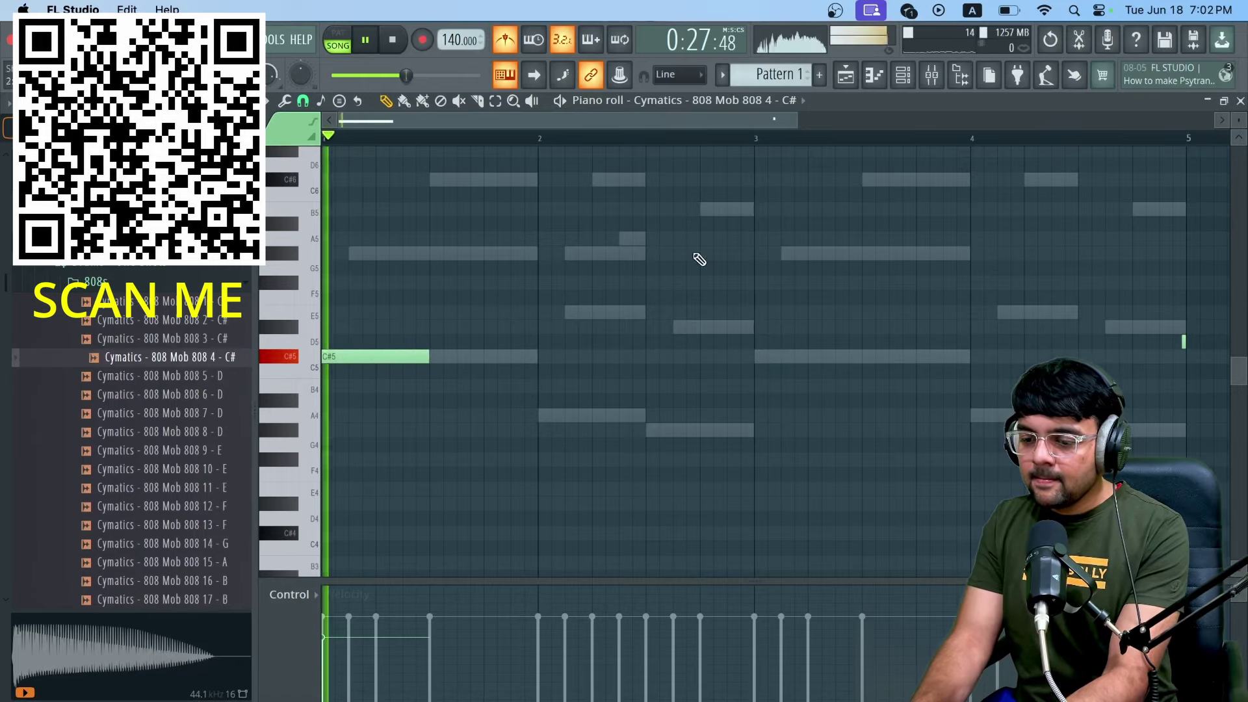
{"action": "key", "text": "space"}
Step: Set the 808 sampler's root note to C#5 and review its miscellaneous settings
{"action": "left_click", "coordinate": [903, 75]}
{"action": "left_click", "coordinate": [407, 436]}
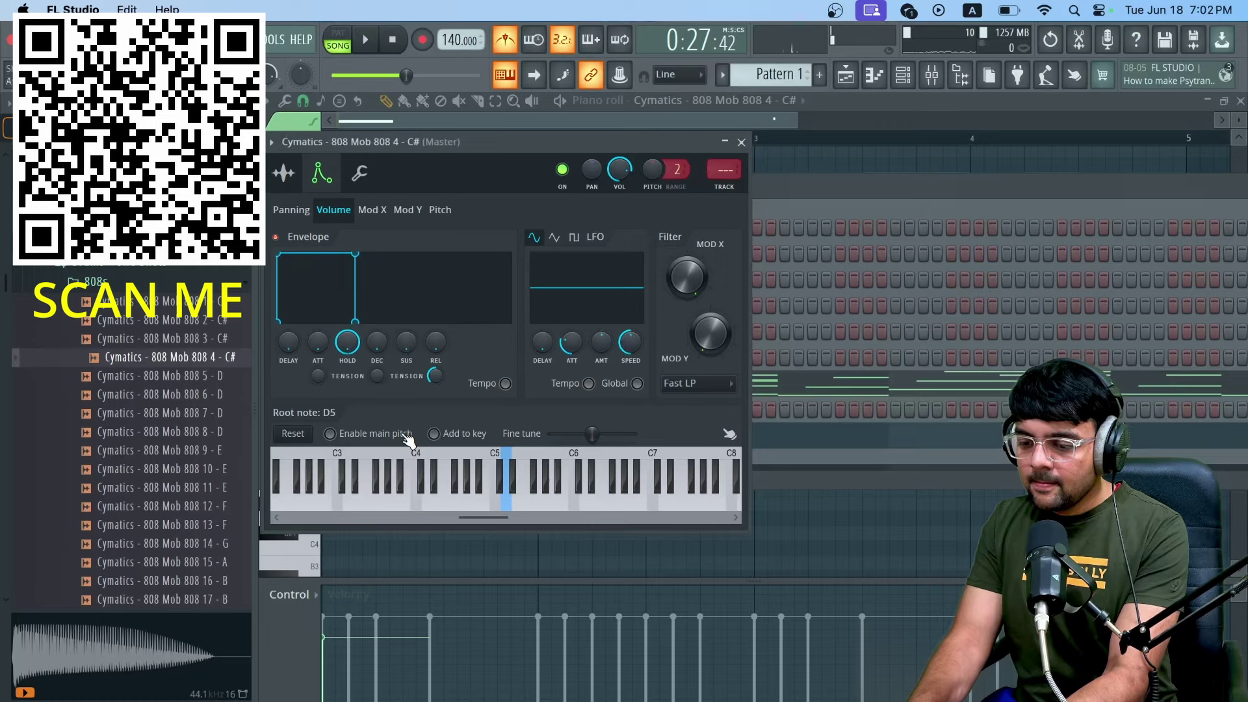
{"action": "left_click", "coordinate": [359, 174]}
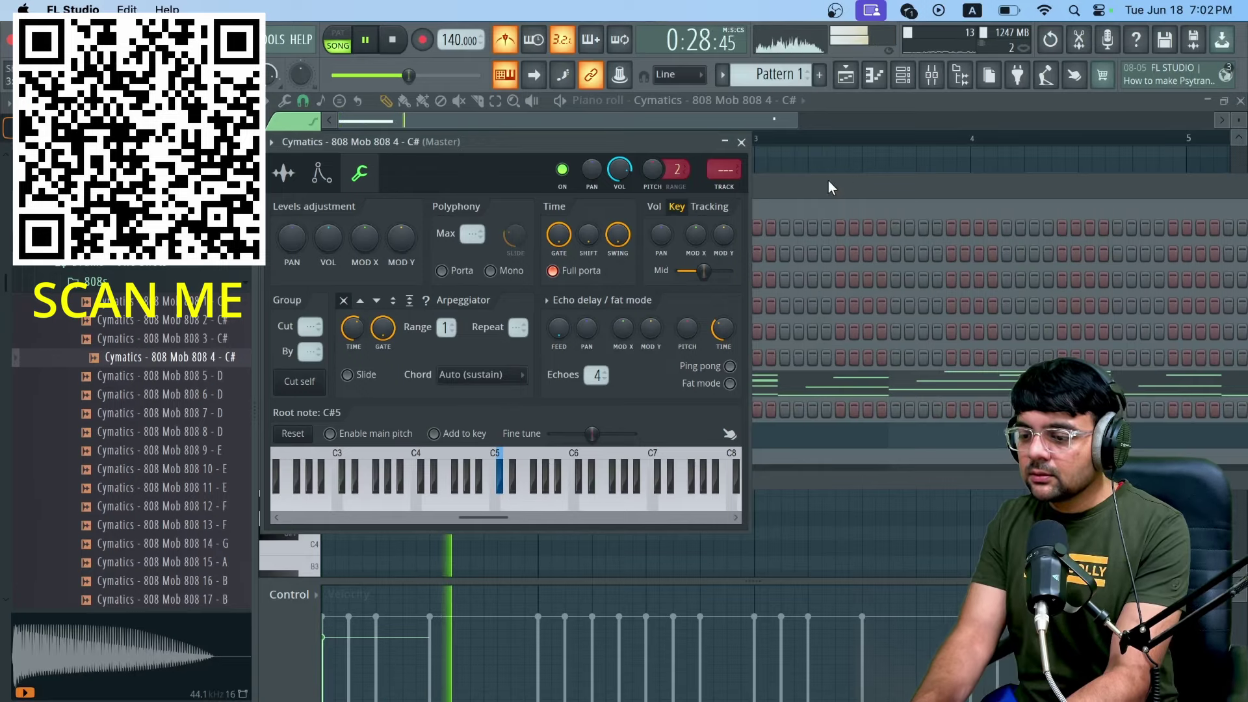
{"action": "key", "text": "Escape"}
Step: Add two-beat A4 and G#4 notes in bars 2 and 4 and a two-beat C#5 at the start of bar 3
{"action": "left_click", "coordinate": [510, 439]}
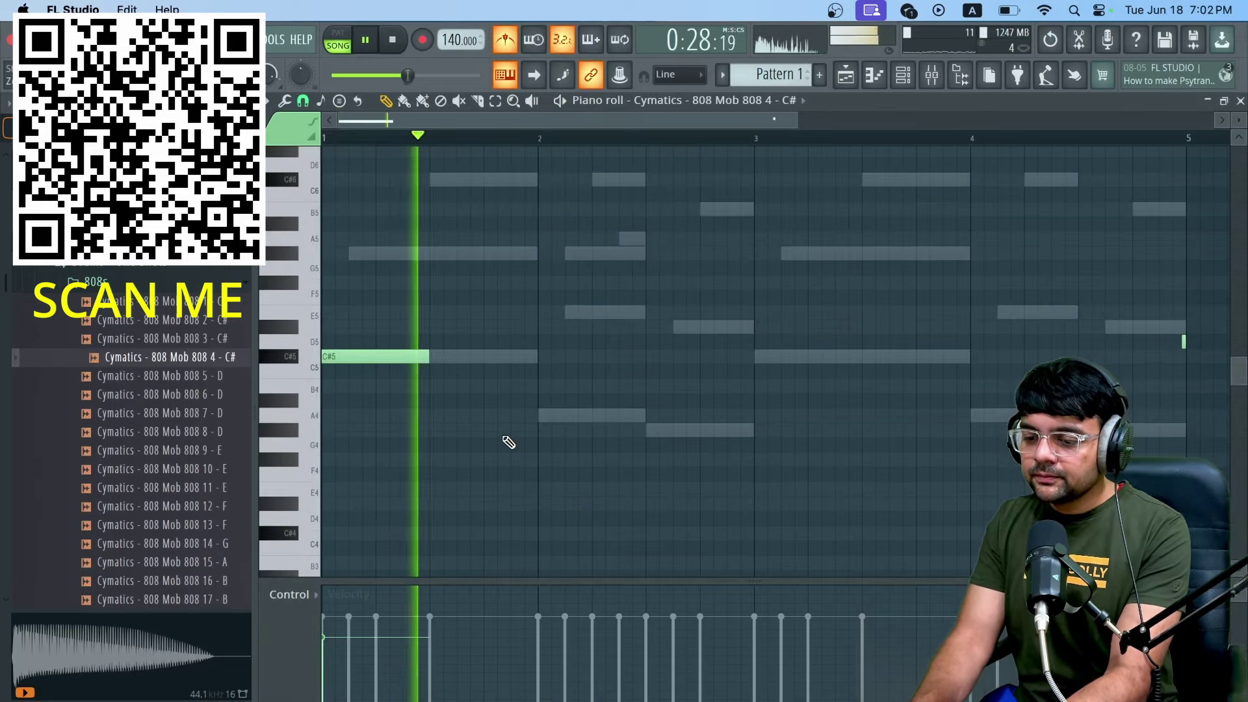
{"action": "left_click", "coordinate": [540, 415]}
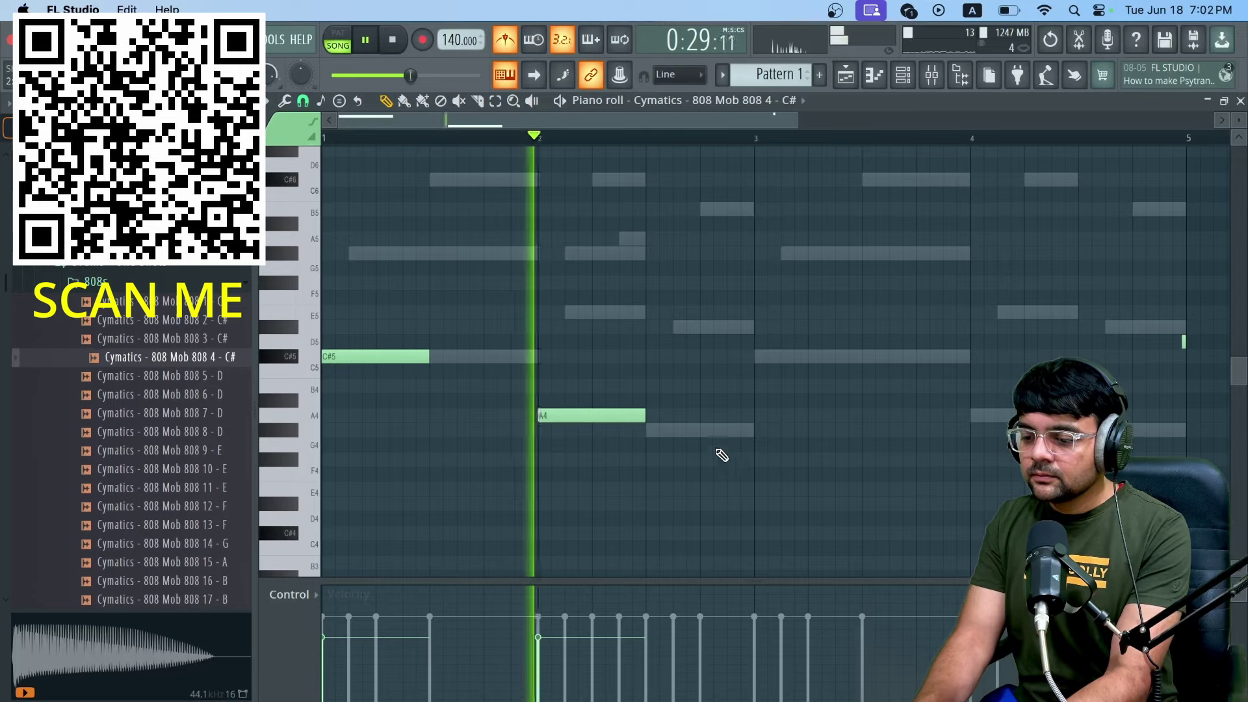
{"action": "left_click", "coordinate": [656, 431]}
{"action": "left_click", "coordinate": [765, 357]}
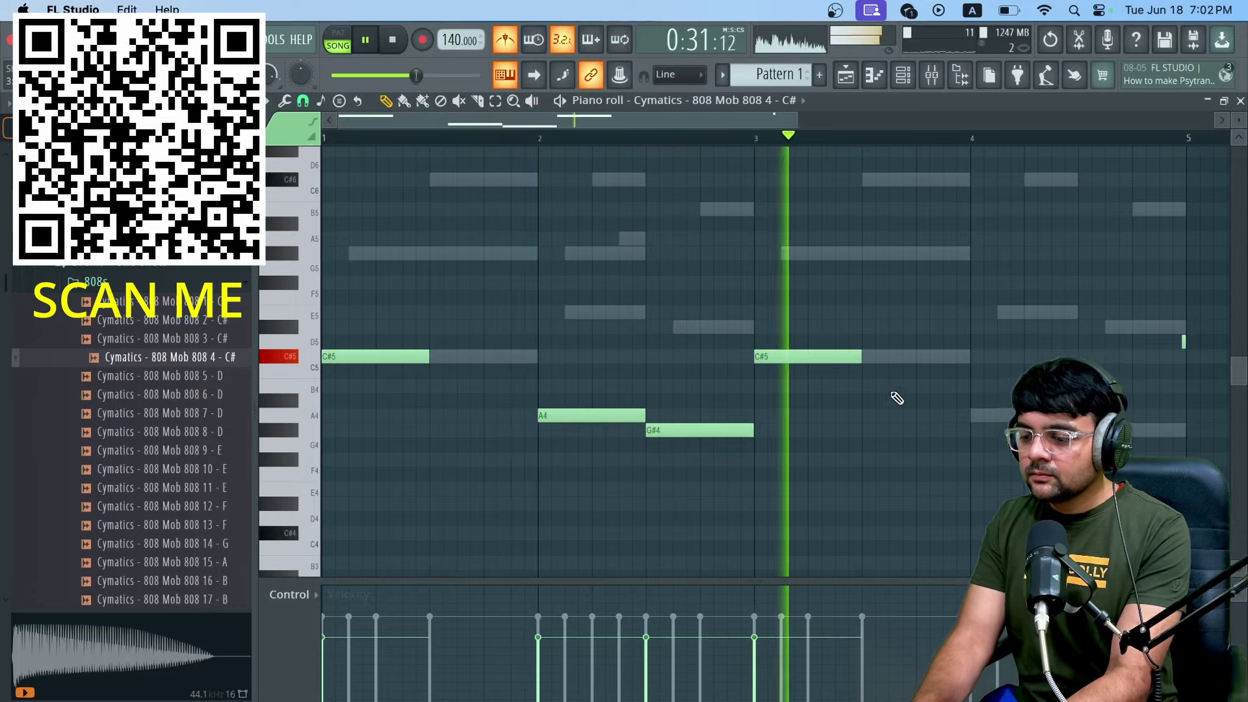
{"action": "left_click", "coordinate": [978, 416]}
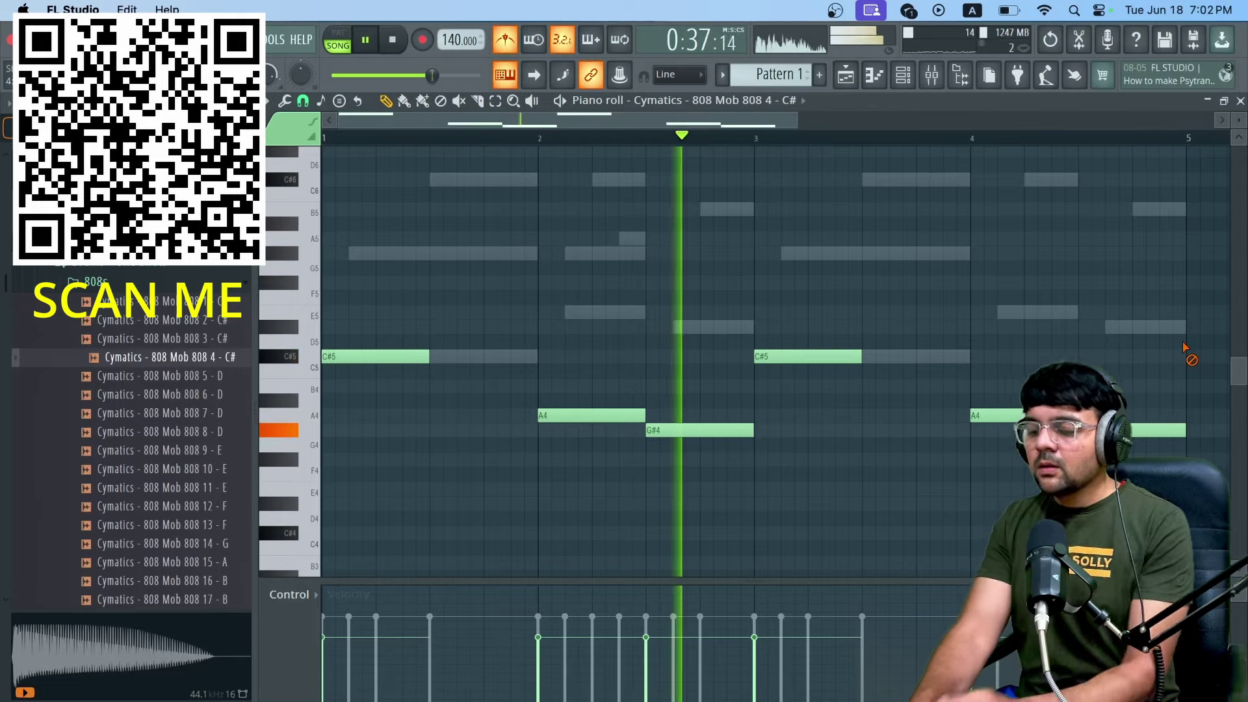
Step: Transpose all the 808 notes up one octave
{"action": "key", "text": "ctrl+a"}
{"action": "key", "text": "ctrl+Up"}
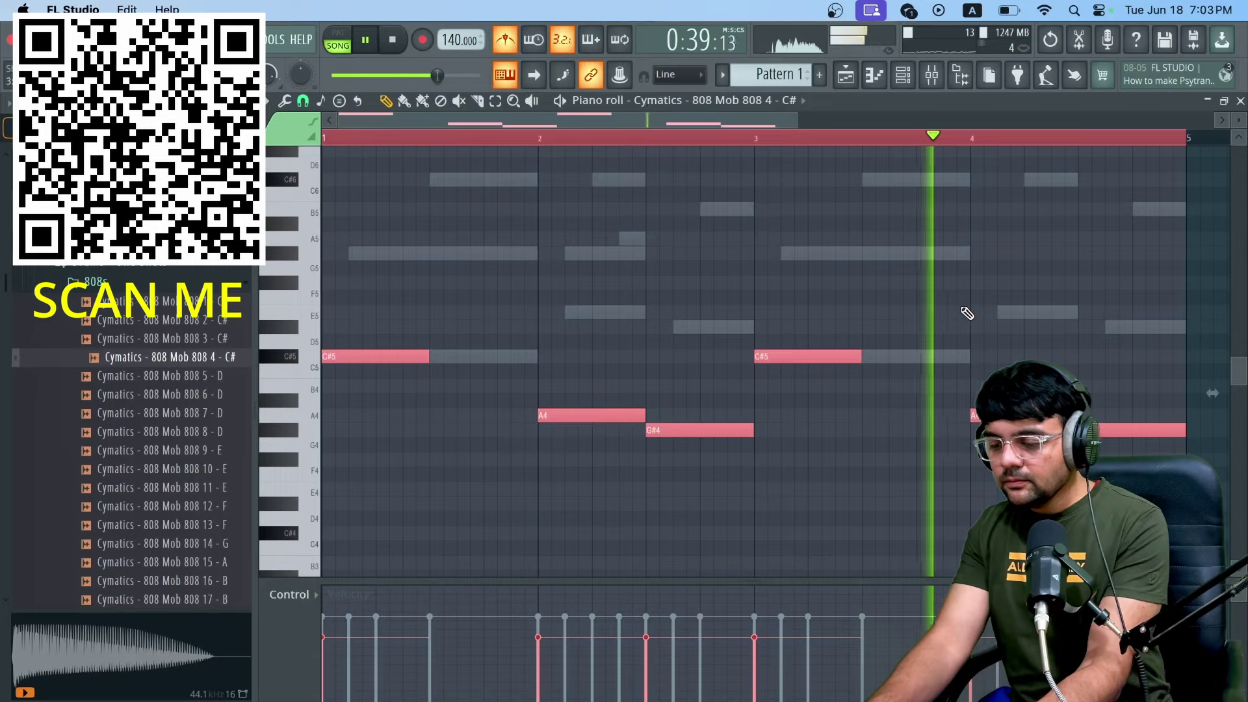
{"action": "key", "text": "shift+Up"}
{"action": "key", "text": "shift+Up"}
{"action": "key", "text": "shift+Down"}
{"action": "key", "text": "shift+Down"}
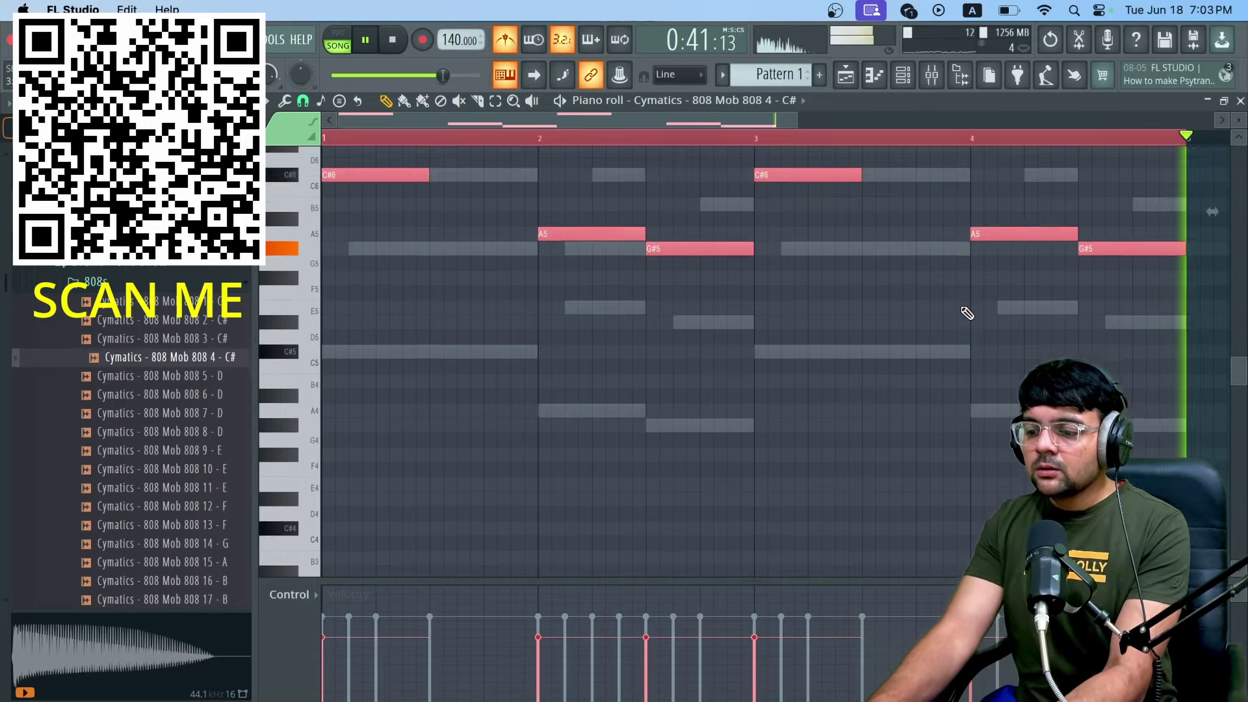
Step: Add two half-beat C#6 notes in bar 1, one a quarter beat before beat 4 and one on the bar's last half beat
{"action": "left_click", "coordinate": [460, 180]}
{"action": "left_click_drag", "start_coordinate": [563, 180], "coordinate": [487, 180]}
{"action": "left_click", "coordinate": [488, 180]}
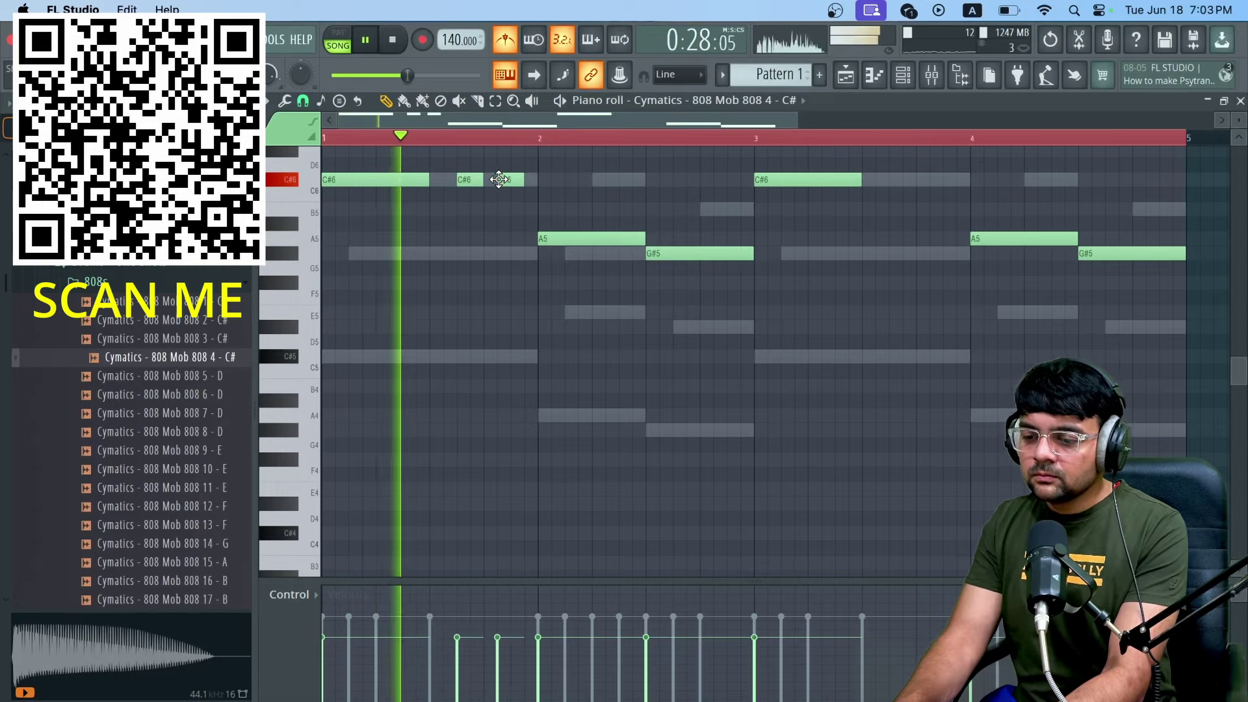
{"action": "key", "text": "space"}
{"action": "key", "text": "space"}
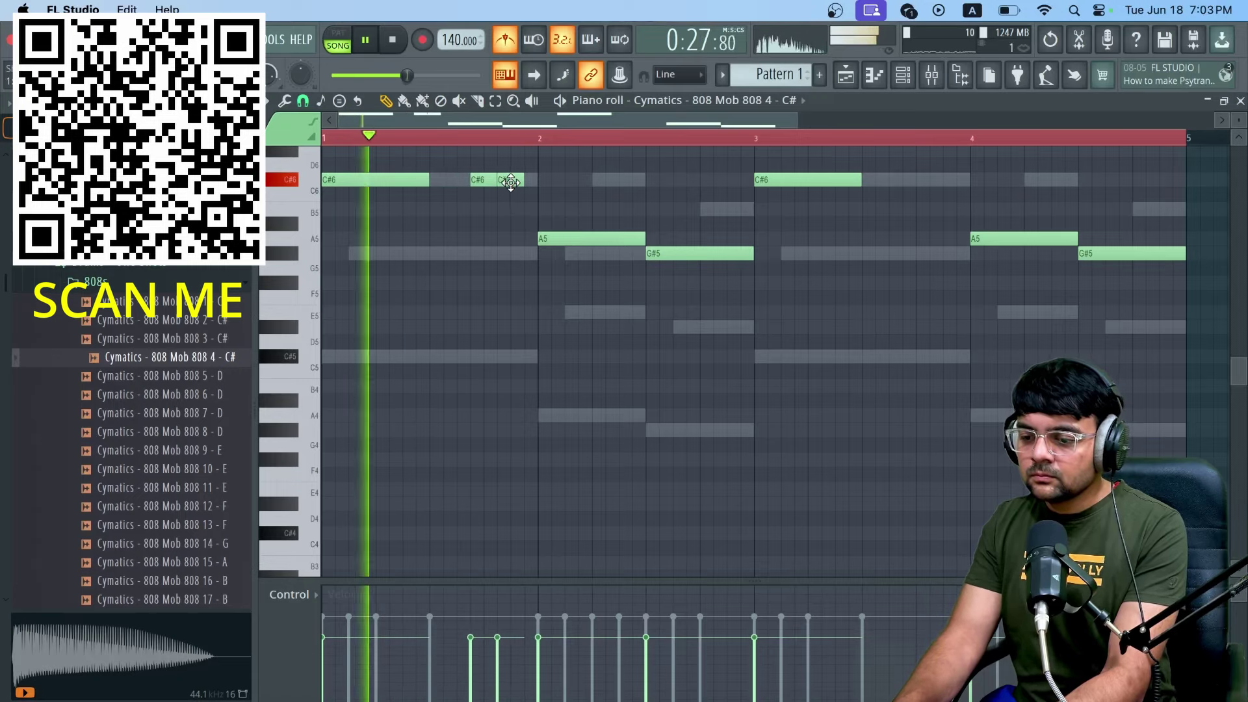
{"action": "left_click_drag", "start_coordinate": [481, 182], "coordinate": [521, 181]}
{"action": "key", "text": "space"}
{"action": "key", "text": "space"}
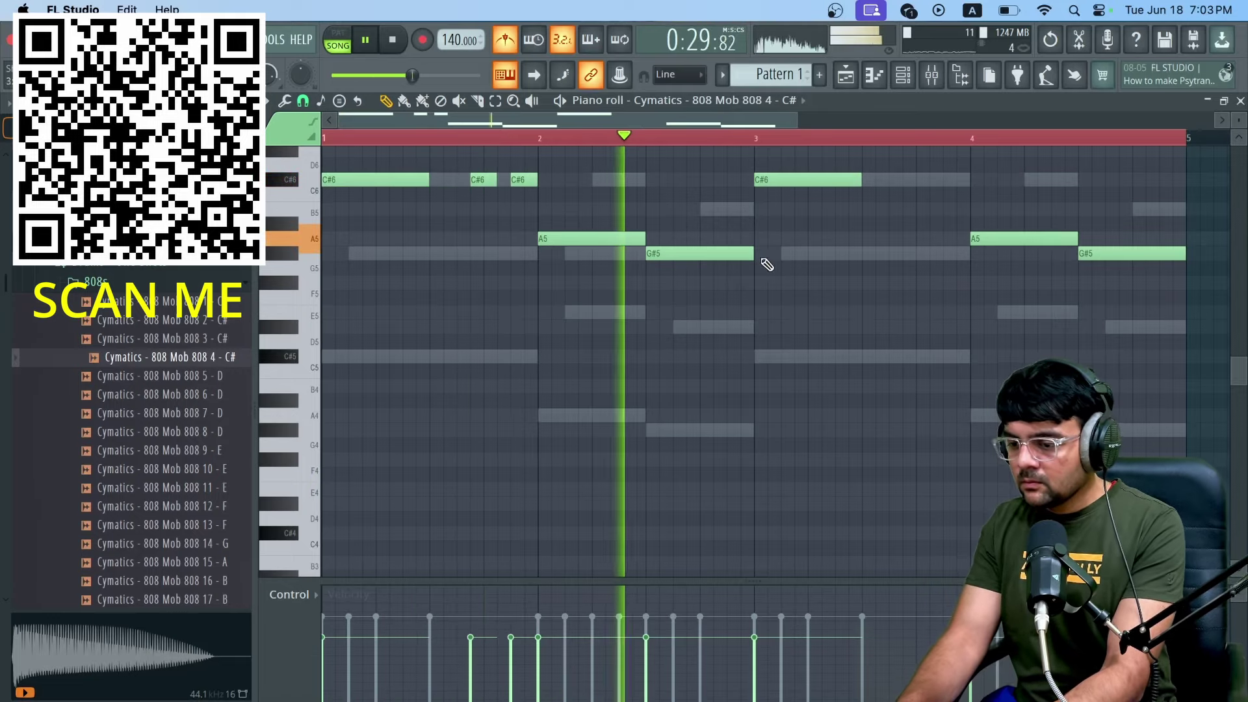
Step: Shorten the A5 in bar 2 to 1.5 beats and add a half-beat C#6 directly after it
{"action": "left_click_drag", "start_coordinate": [647, 240], "coordinate": [624, 242]}
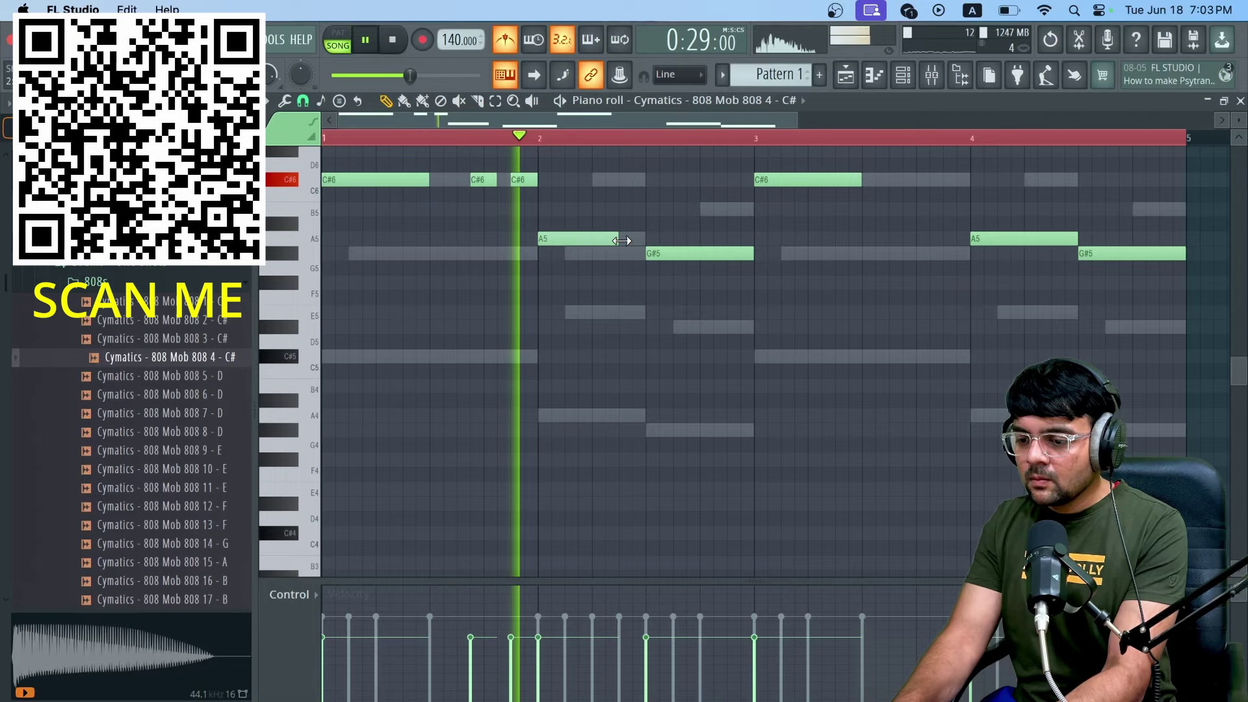
{"action": "left_click", "coordinate": [619, 180]}
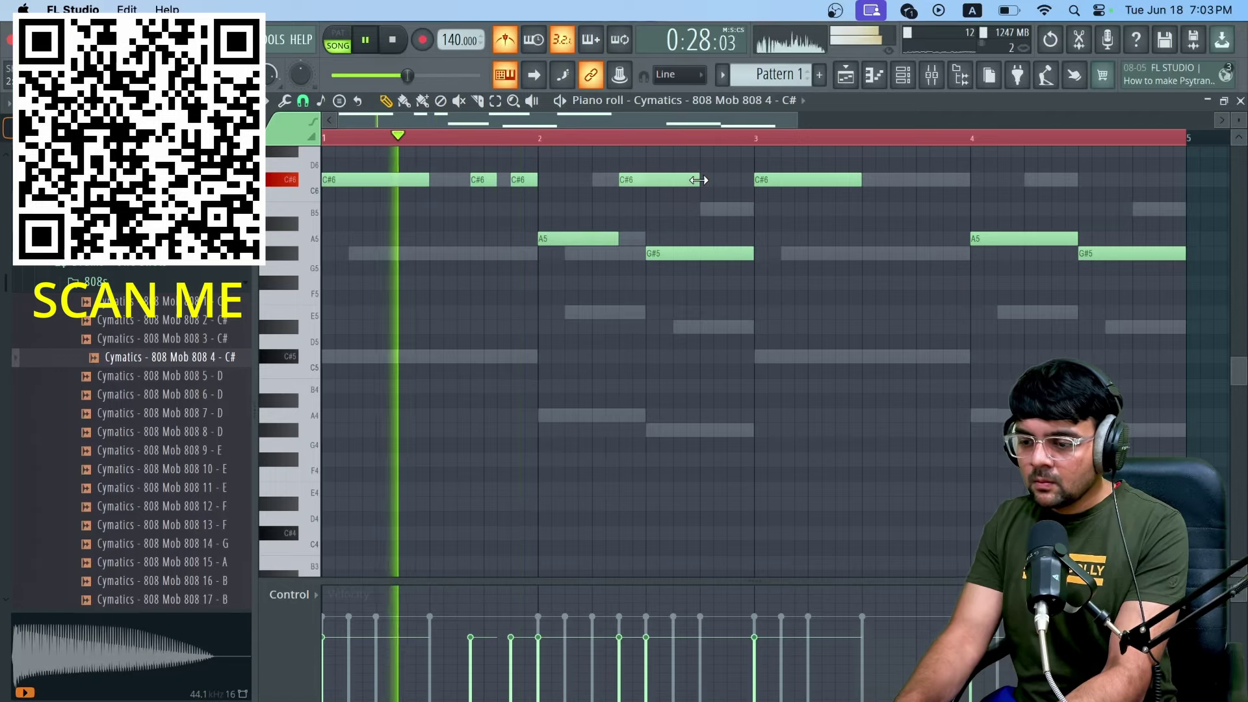
{"action": "left_click_drag", "start_coordinate": [692, 180], "coordinate": [650, 182]}
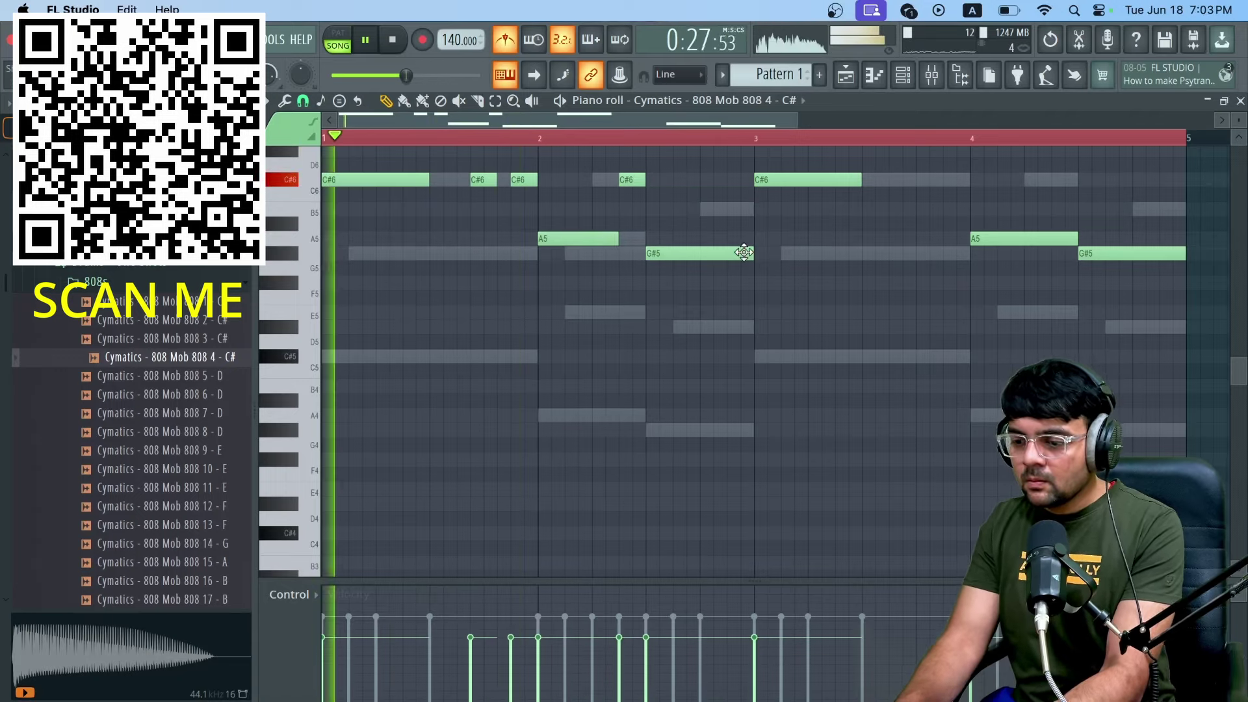
Step: Shorten the G#5 in bar 2 to one beat and add a one-beat B5 on beat 4
{"action": "left_click", "coordinate": [730, 327]}
{"action": "left_click_drag", "start_coordinate": [752, 254], "coordinate": [702, 259]}
{"action": "key", "text": "space"}
{"action": "left_click_drag", "start_coordinate": [730, 325], "coordinate": [714, 211]}
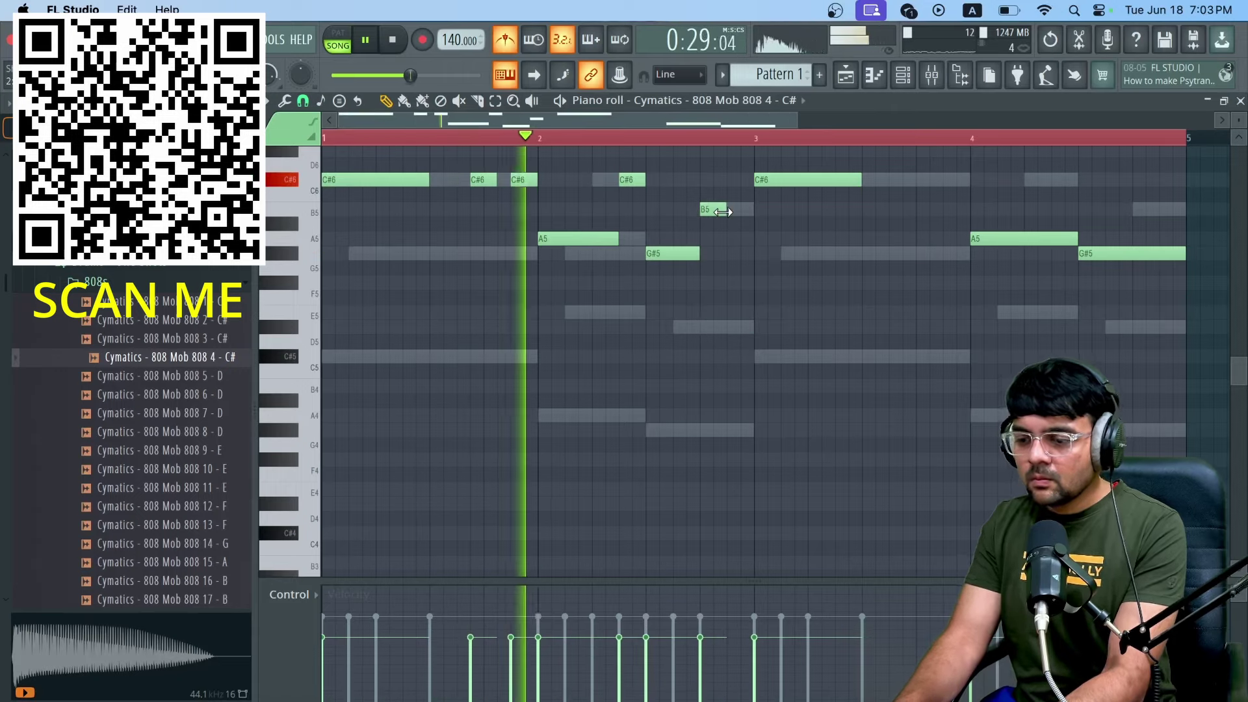
{"action": "left_click_drag", "start_coordinate": [725, 211], "coordinate": [753, 211]}
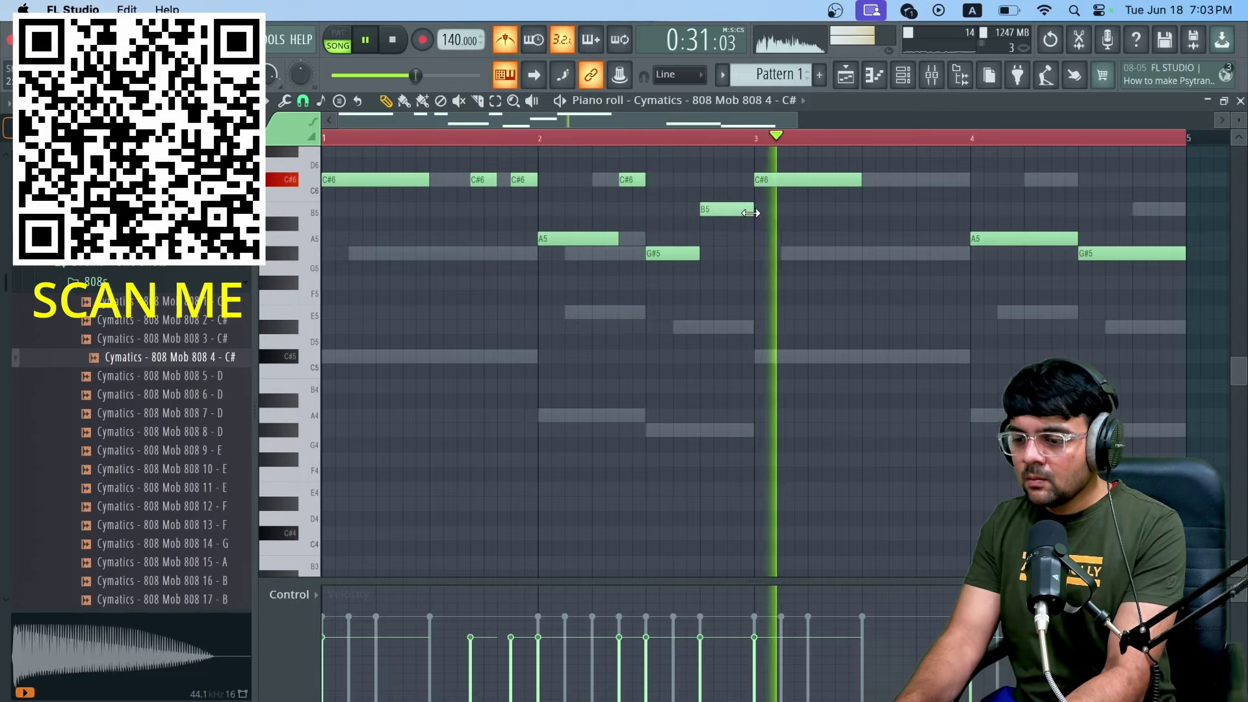
{"action": "key", "text": "space"}
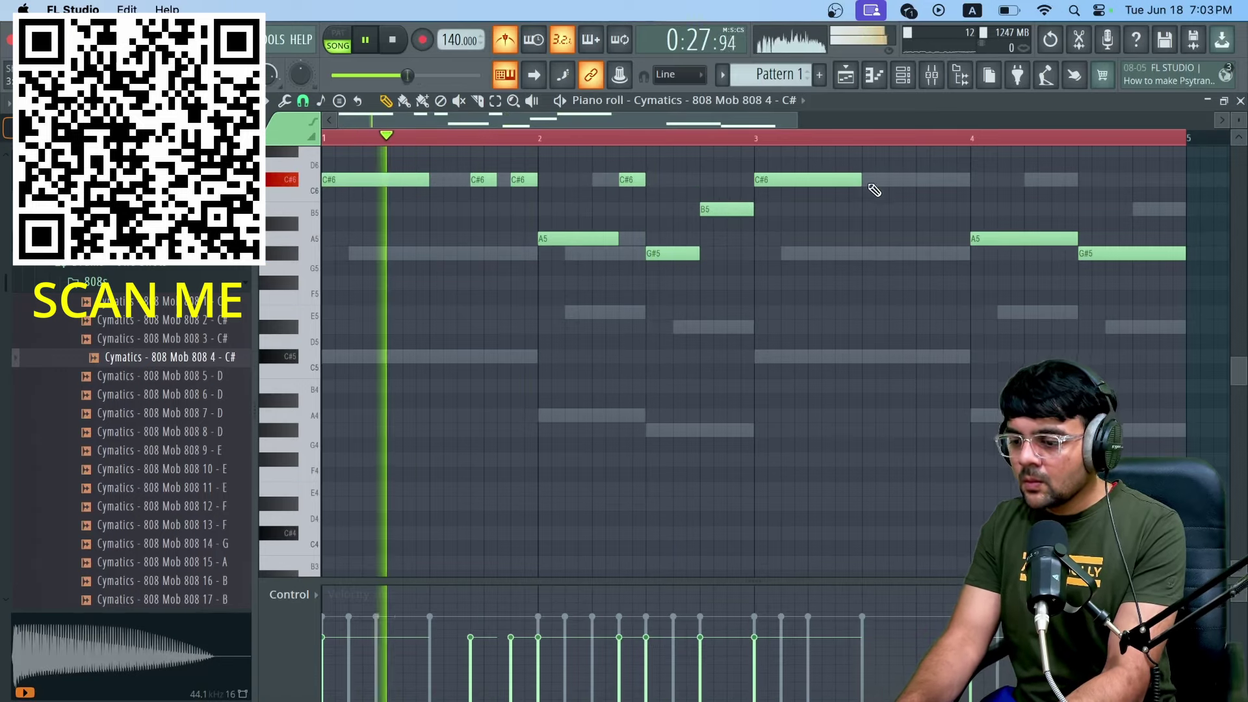
Step: Add a 1.5-beat C#6 from the offbeat of beat 3 to the end of bar 3
{"action": "left_click", "coordinate": [864, 254]}
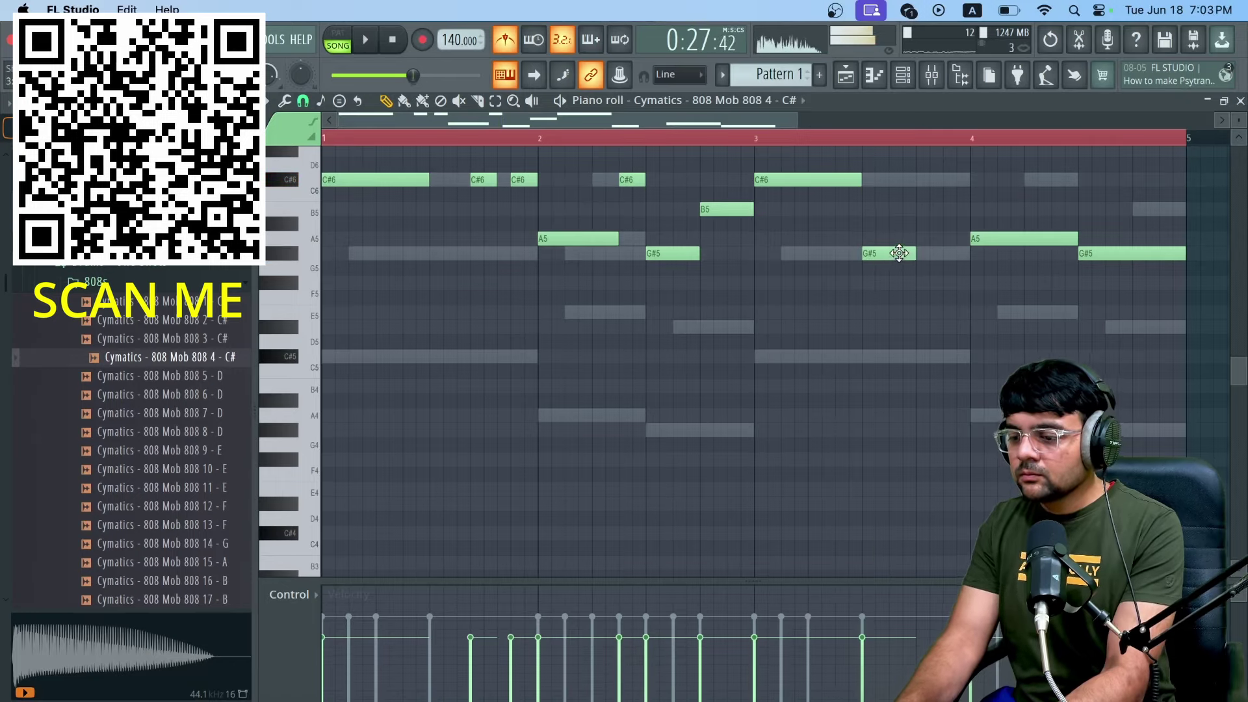
{"action": "left_click_drag", "start_coordinate": [899, 258], "coordinate": [897, 167]}
{"action": "scroll", "coordinate": [905, 176], "scroll_direction": "up", "scroll_amount": 5}
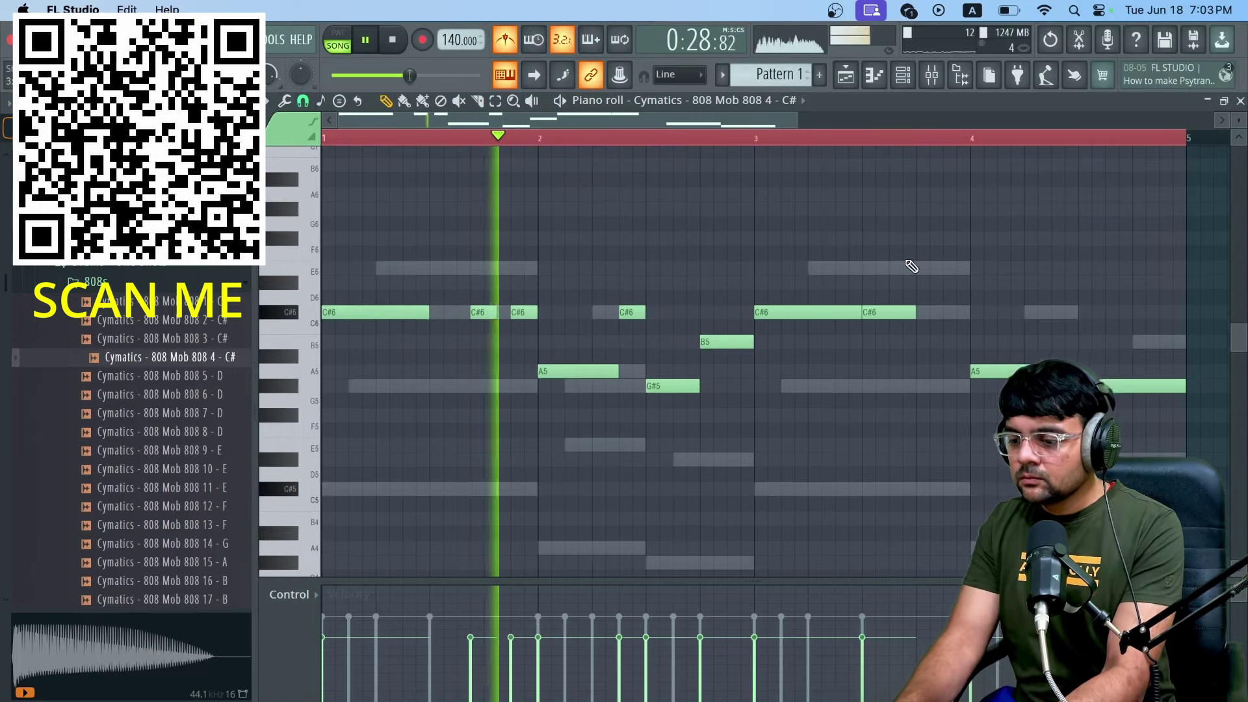
{"action": "left_click_drag", "start_coordinate": [877, 312], "coordinate": [886, 312]}
{"action": "key", "text": "space"}
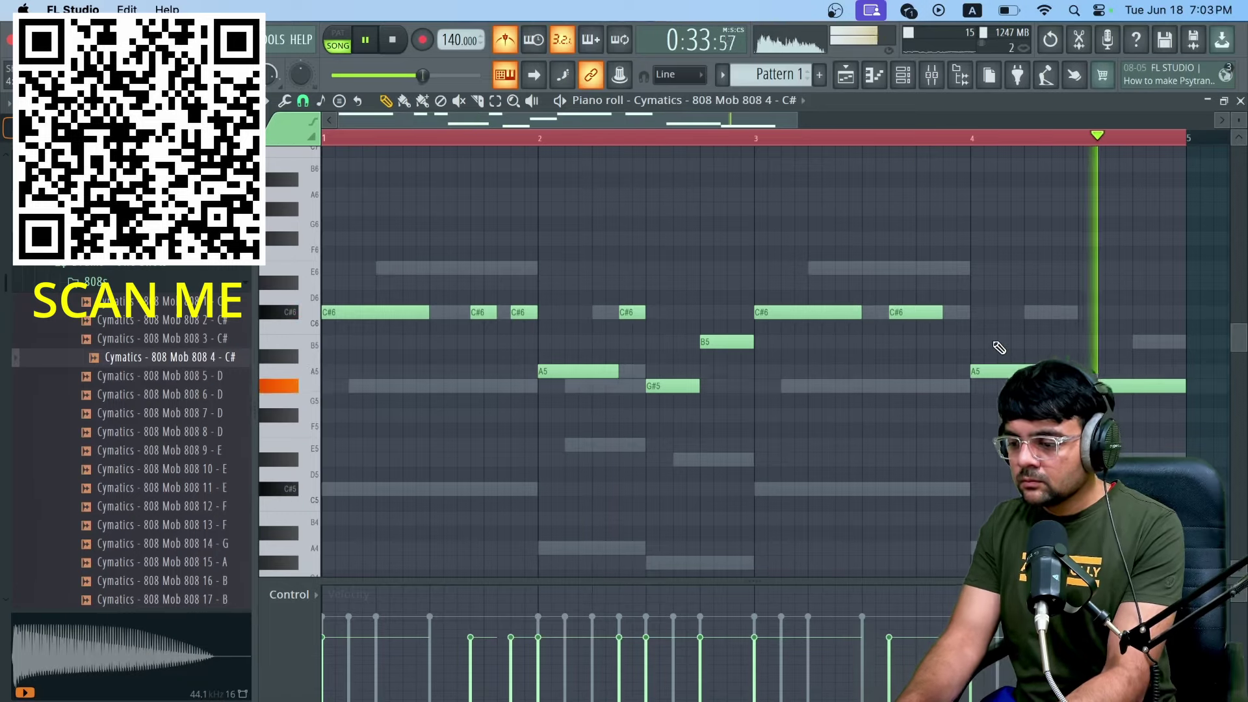
{"action": "scroll", "coordinate": [999, 347], "scroll_direction": "right", "scroll_amount": 3}
{"action": "scroll", "coordinate": [999, 348], "scroll_direction": "down", "scroll_amount": 2}
{"action": "left_click_drag", "start_coordinate": [835, 268], "coordinate": [859, 269]}
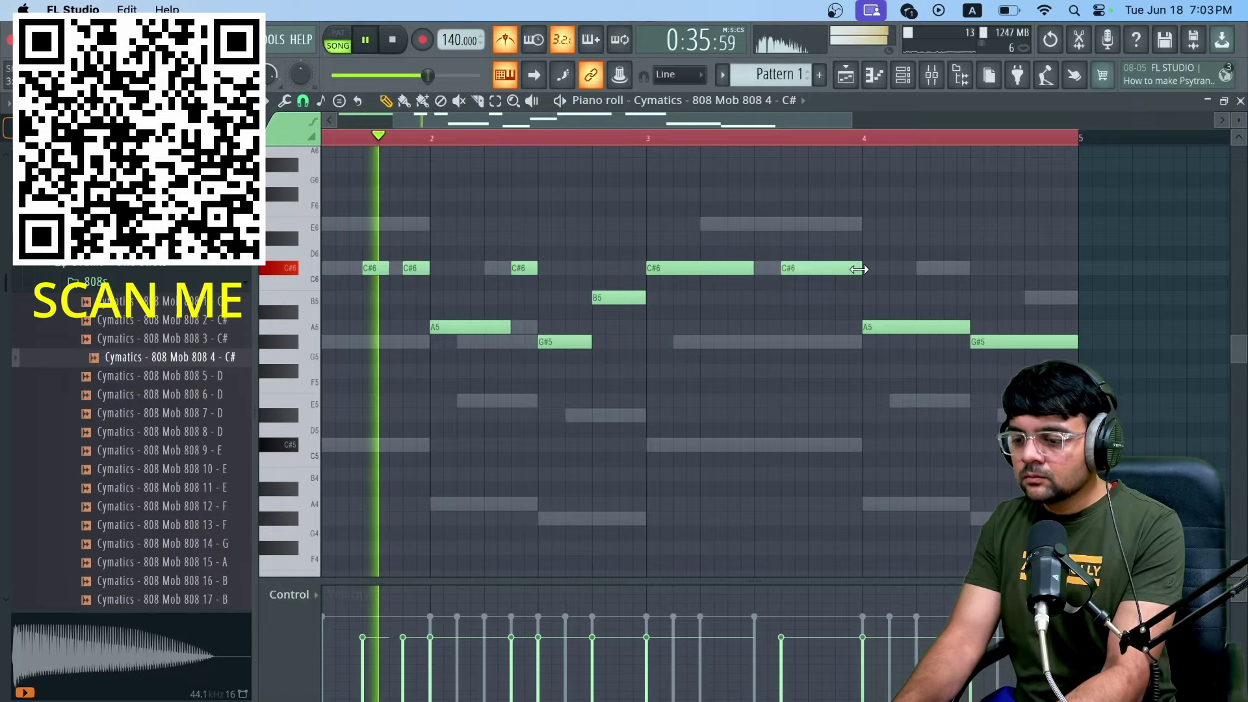
Step: Transpose all the 808 notes down one octave
{"action": "scroll", "coordinate": [556, 256], "scroll_direction": "left", "scroll_amount": 2}
{"action": "key", "text": "ctrl+a"}
{"action": "key", "text": "ctrl+Down"}
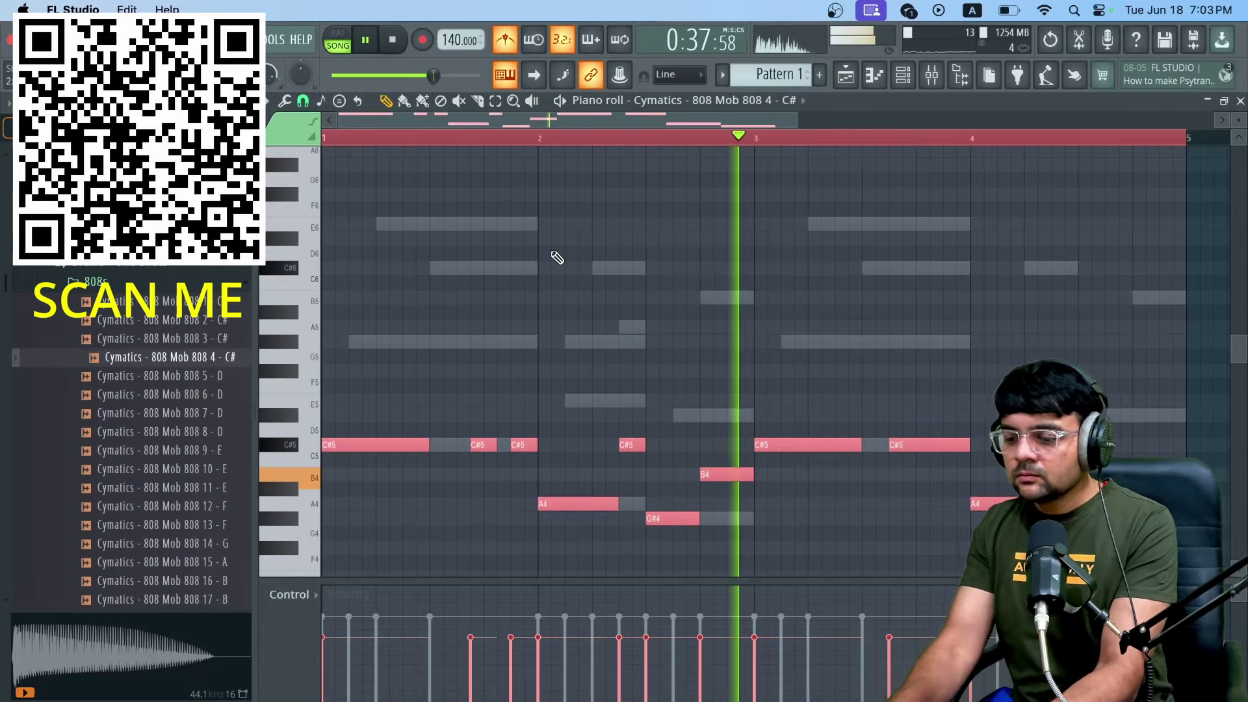
Step: Audition other Cymatics 808 Mob samples in the browser, including 3 - C#, 10 - E, 11 - E, 14 - G, 17 - B, 16 - B and 15 - A
{"action": "left_click", "coordinate": [907, 74]}
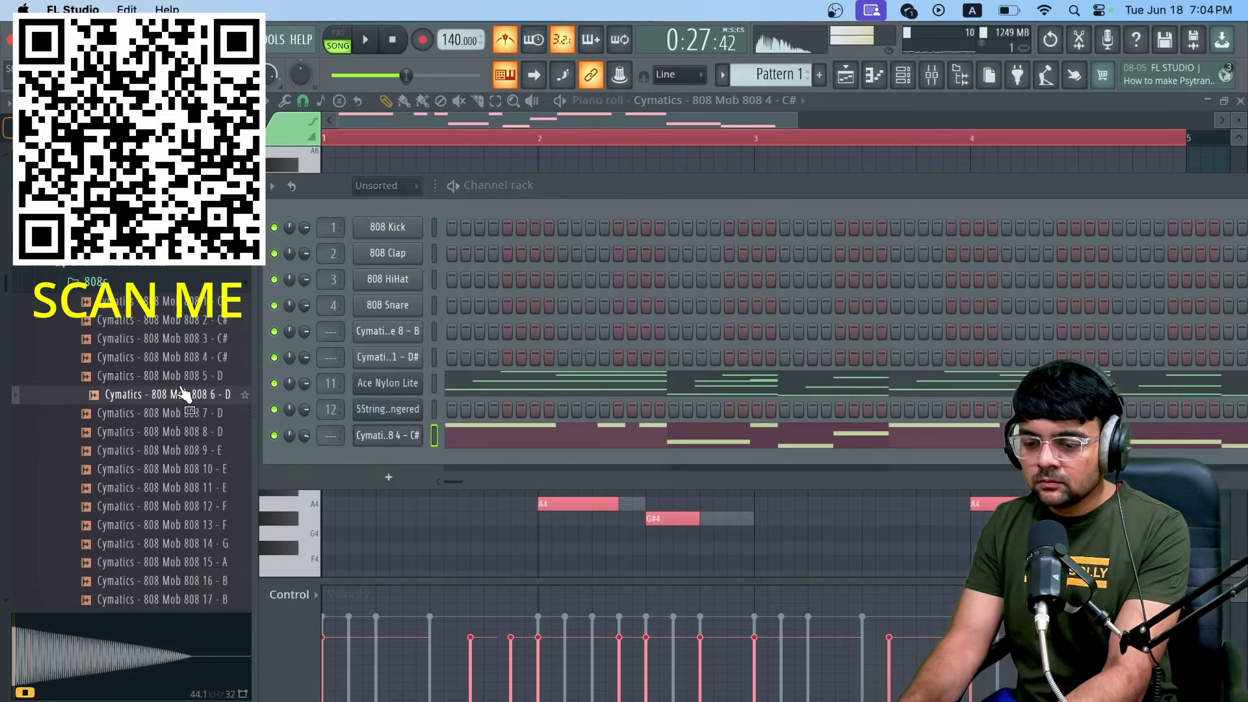
{"action": "left_click", "coordinate": [182, 338]}
{"action": "left_click", "coordinate": [188, 468]}
{"action": "left_click", "coordinate": [187, 487]}
{"action": "left_click", "coordinate": [189, 543]}
{"action": "scroll", "coordinate": [193, 554], "scroll_direction": "down", "scroll_amount": 2}
{"action": "left_click", "coordinate": [195, 527]}
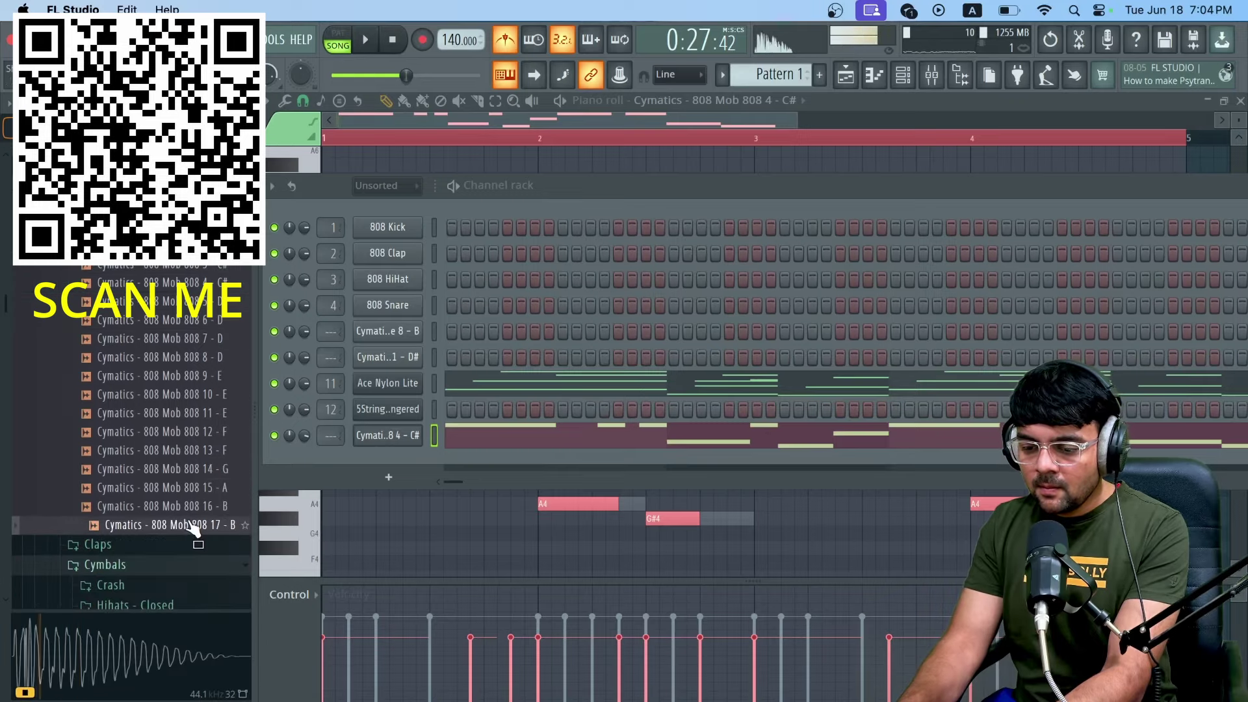
{"action": "left_click", "coordinate": [194, 508]}
{"action": "left_click", "coordinate": [193, 491]}
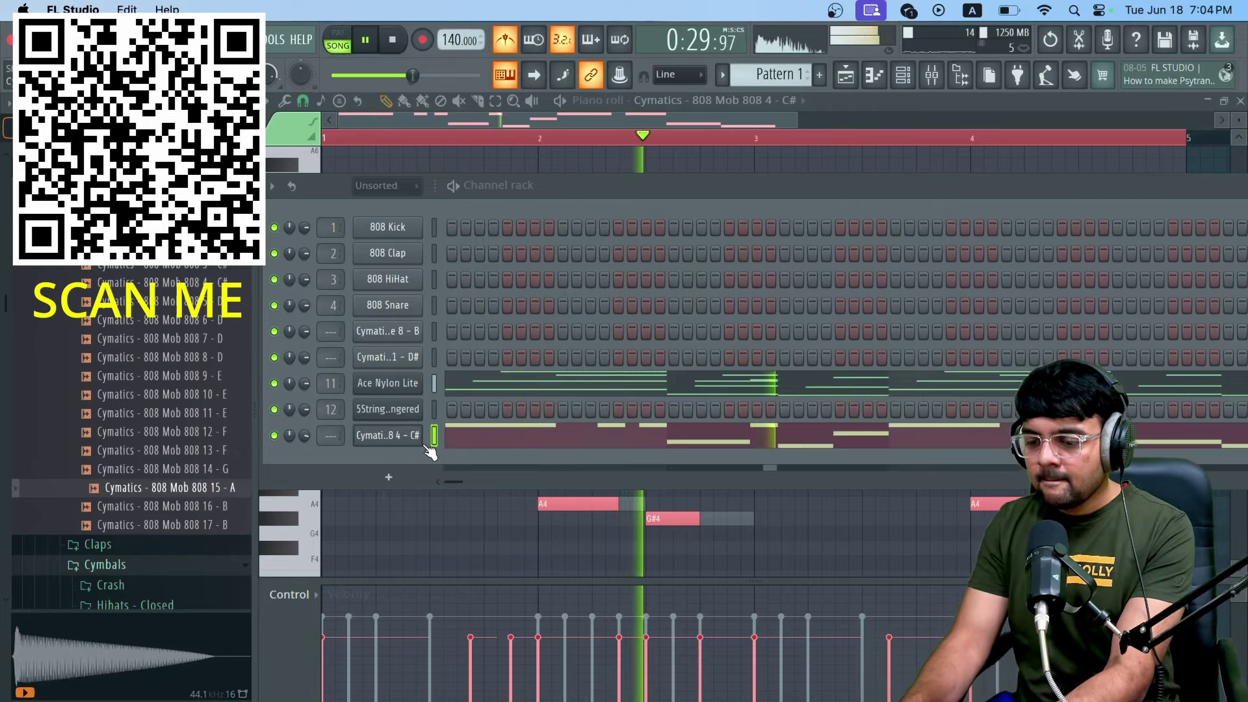
Step: Add two short E6 slide notes to the 808 pattern near the end of bar 1, over the last two C#5 notes
{"action": "left_click", "coordinate": [430, 449]}
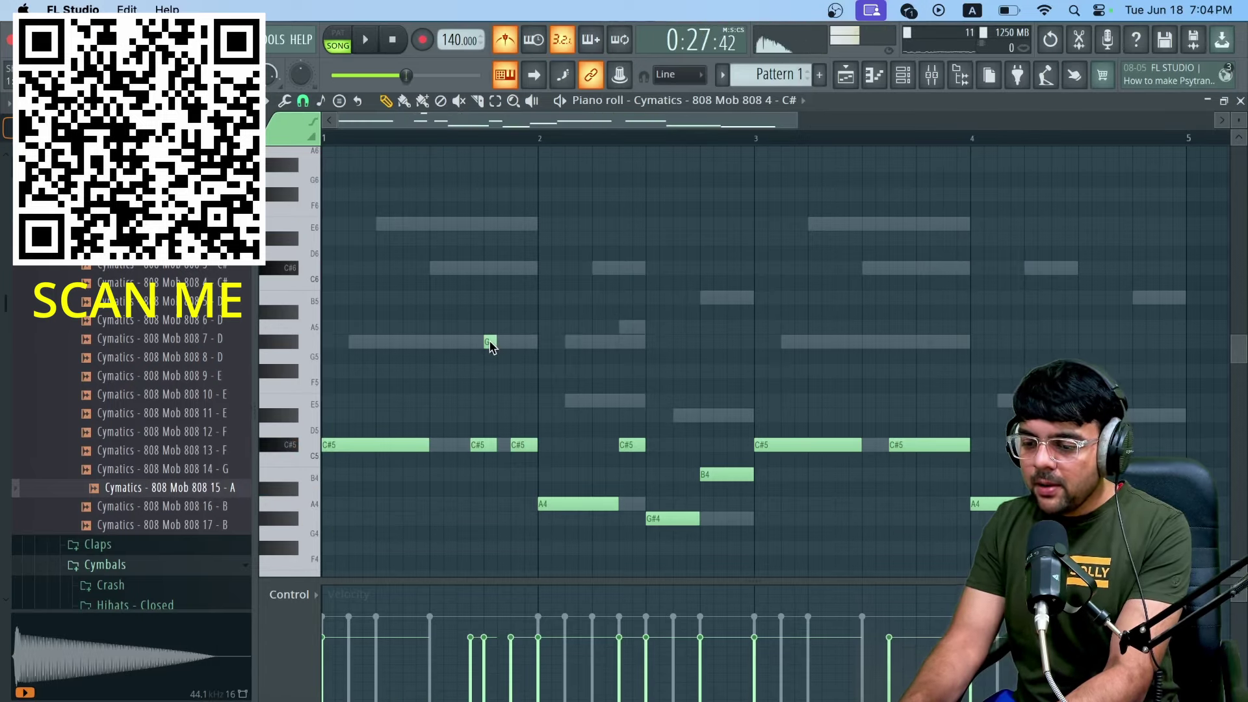
{"action": "double_click", "coordinate": [490, 341]}
{"action": "left_click", "coordinate": [715, 484]}
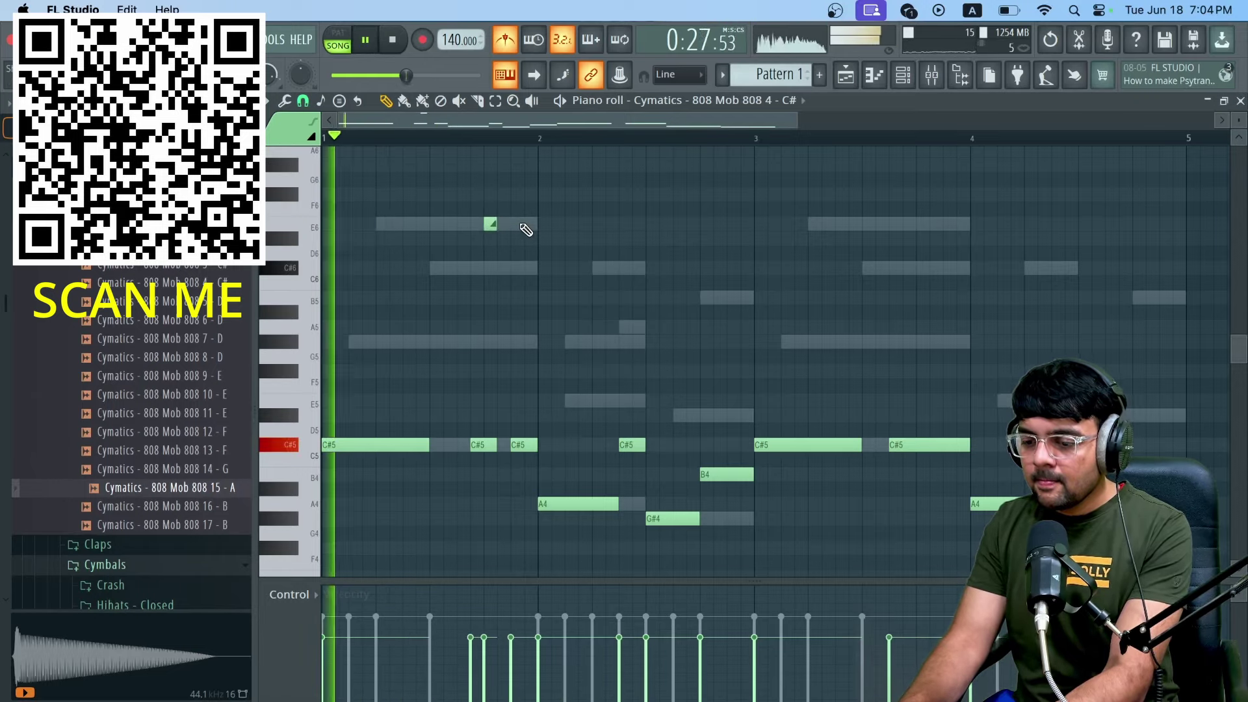
{"action": "left_click", "coordinate": [524, 224]}
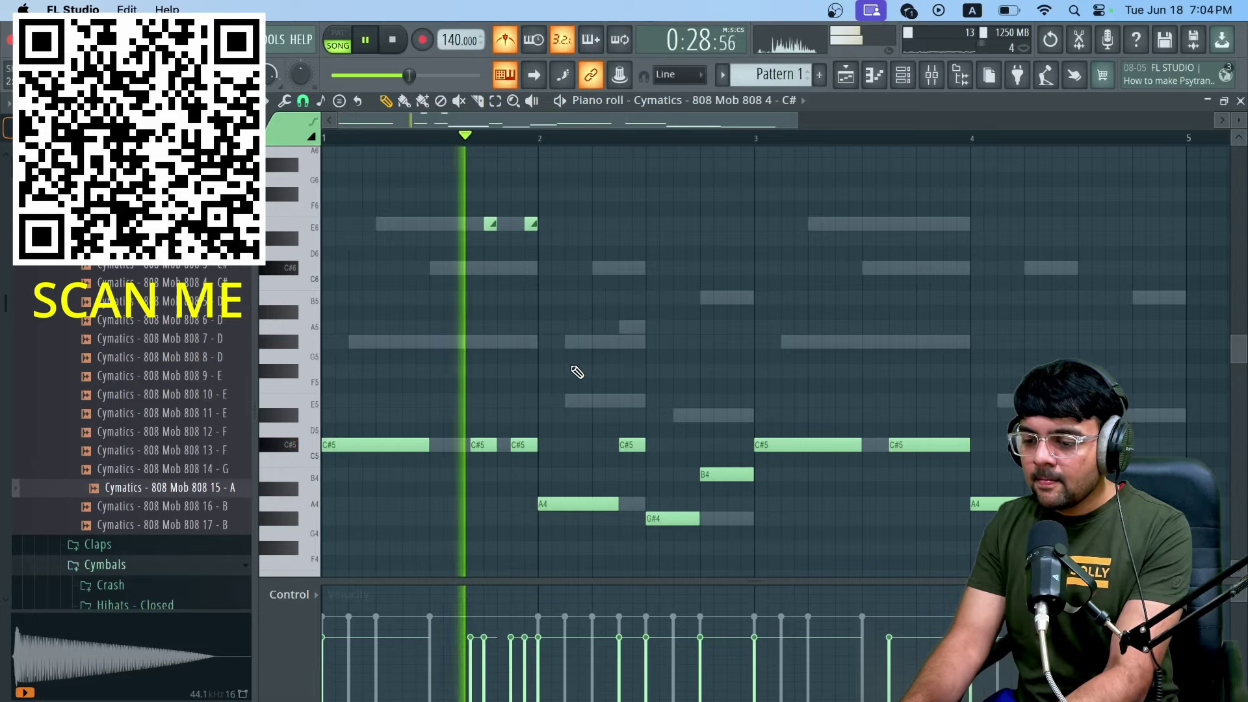
{"action": "key", "text": "space"}
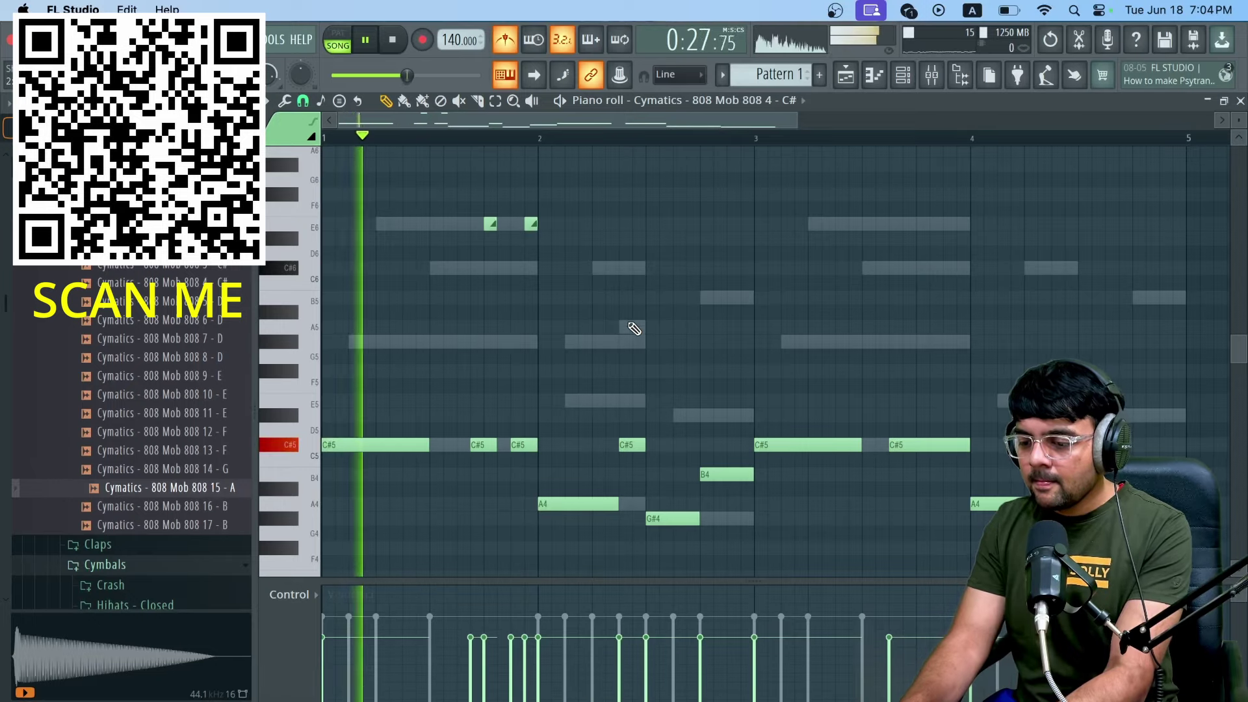
Step: Add a short C#7 slide note midway through bar 2 and transpose the first slide note in bar 1 up an octave to E7
{"action": "left_click", "coordinate": [636, 268]}
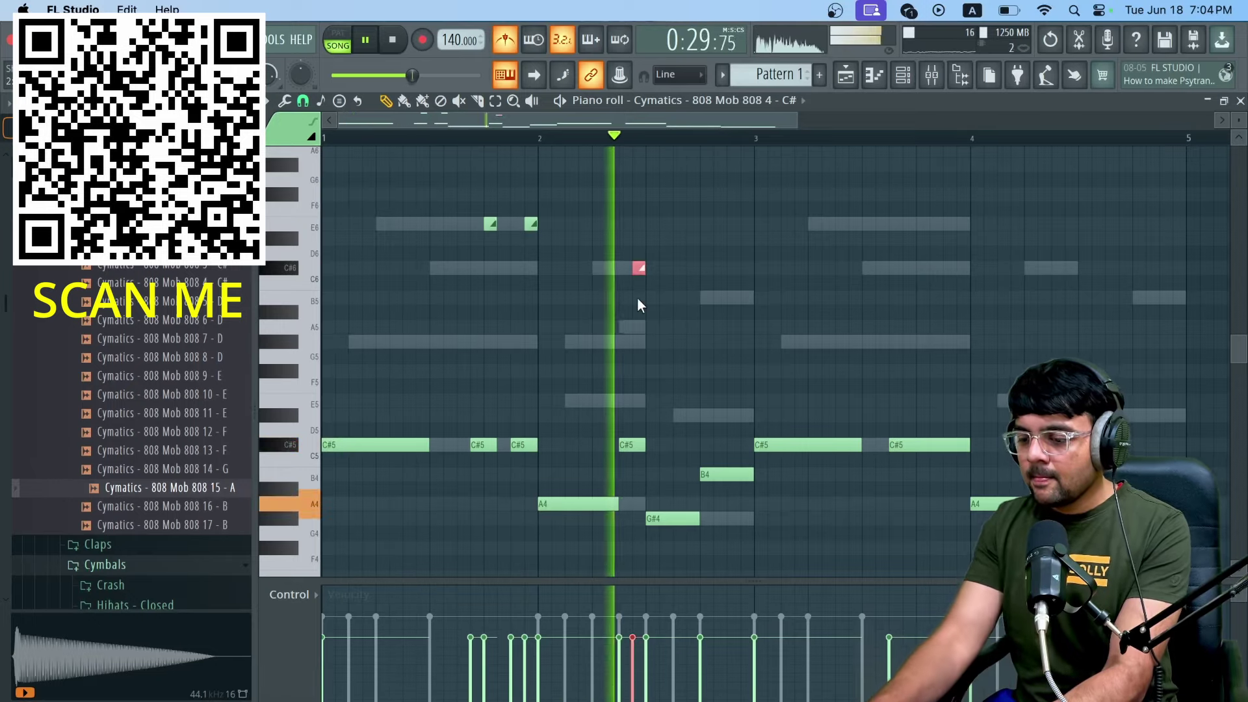
{"action": "key", "text": "ctrl+Up"}
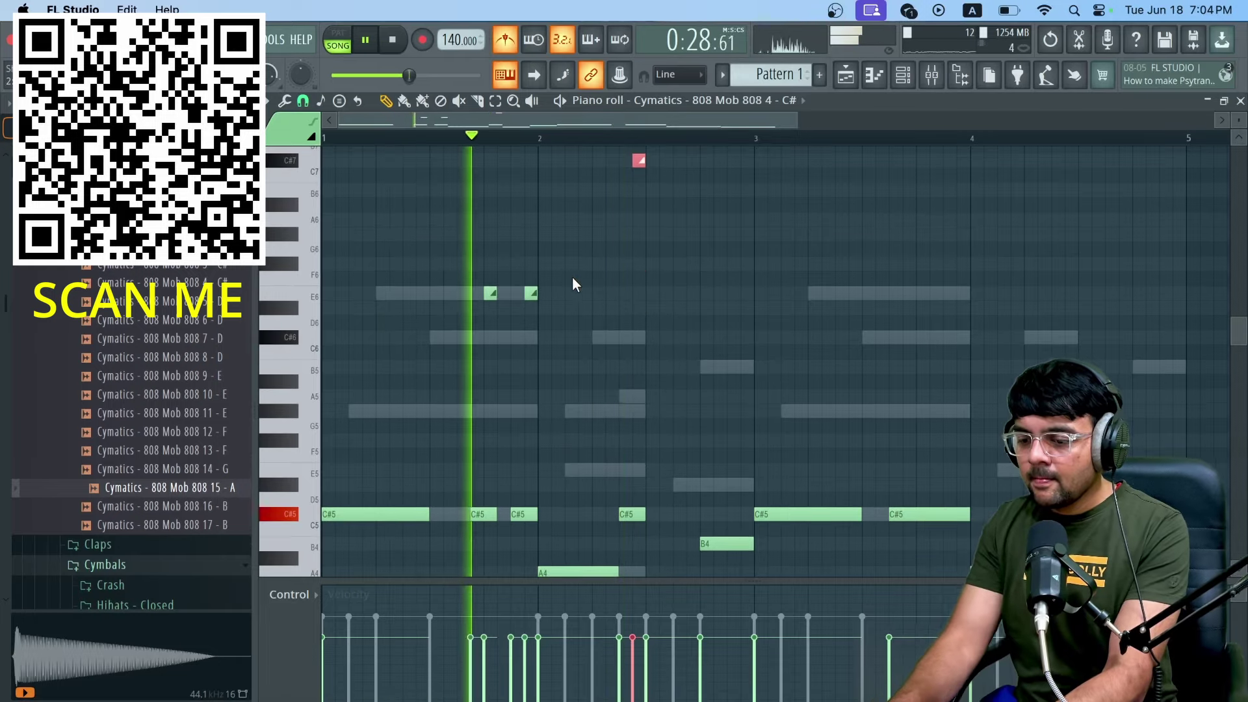
{"action": "left_click_drag", "start_coordinate": [459, 262], "coordinate": [545, 305]}
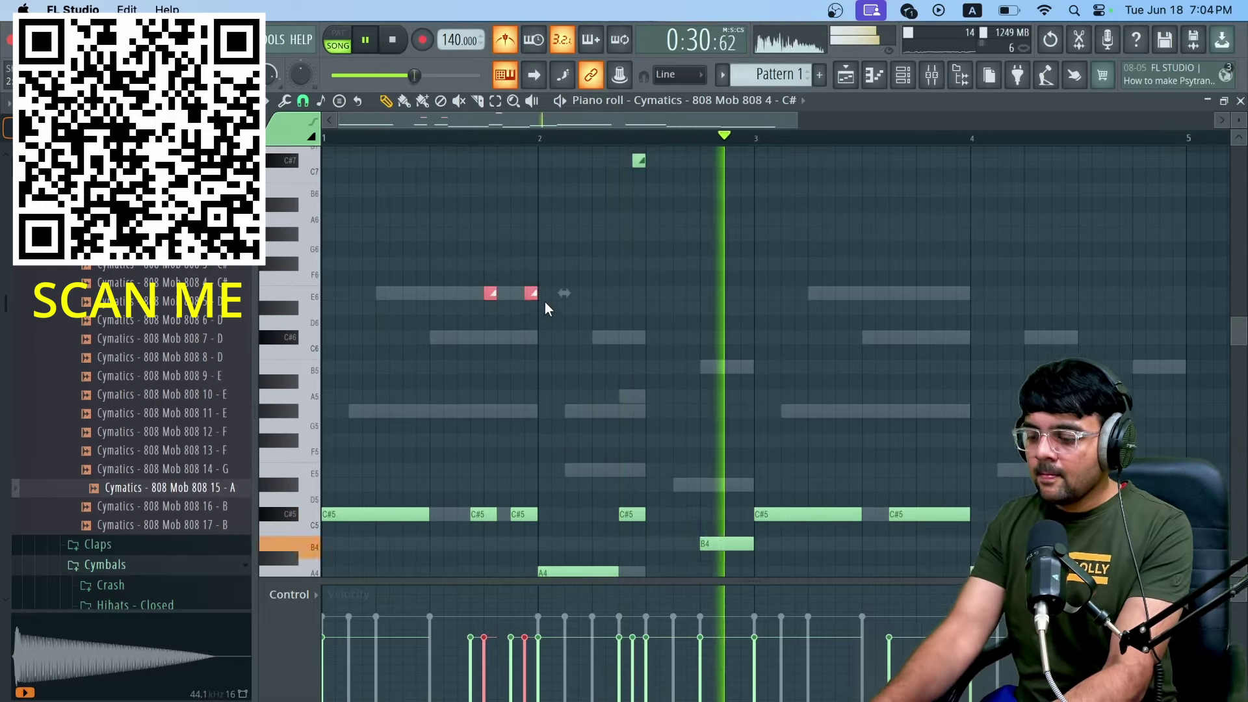
{"action": "key", "text": "ctrl+Up"}
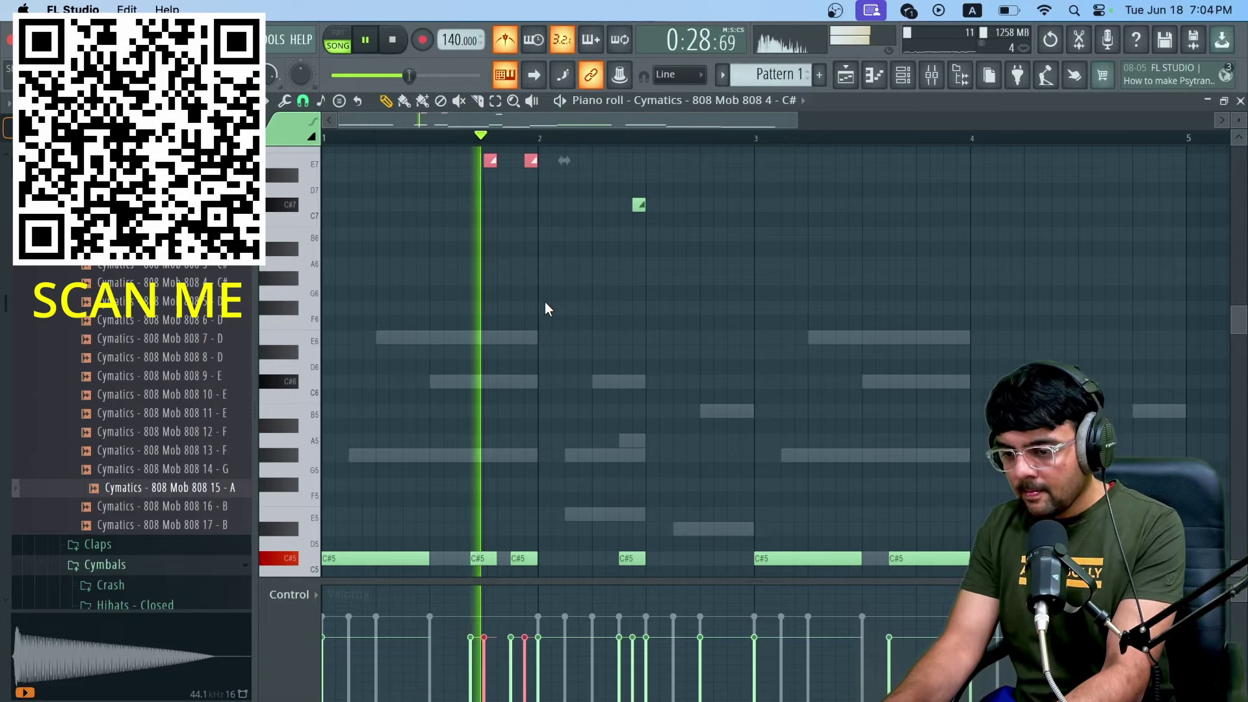
{"action": "left_click", "coordinate": [528, 156], "text": "ctrl"}
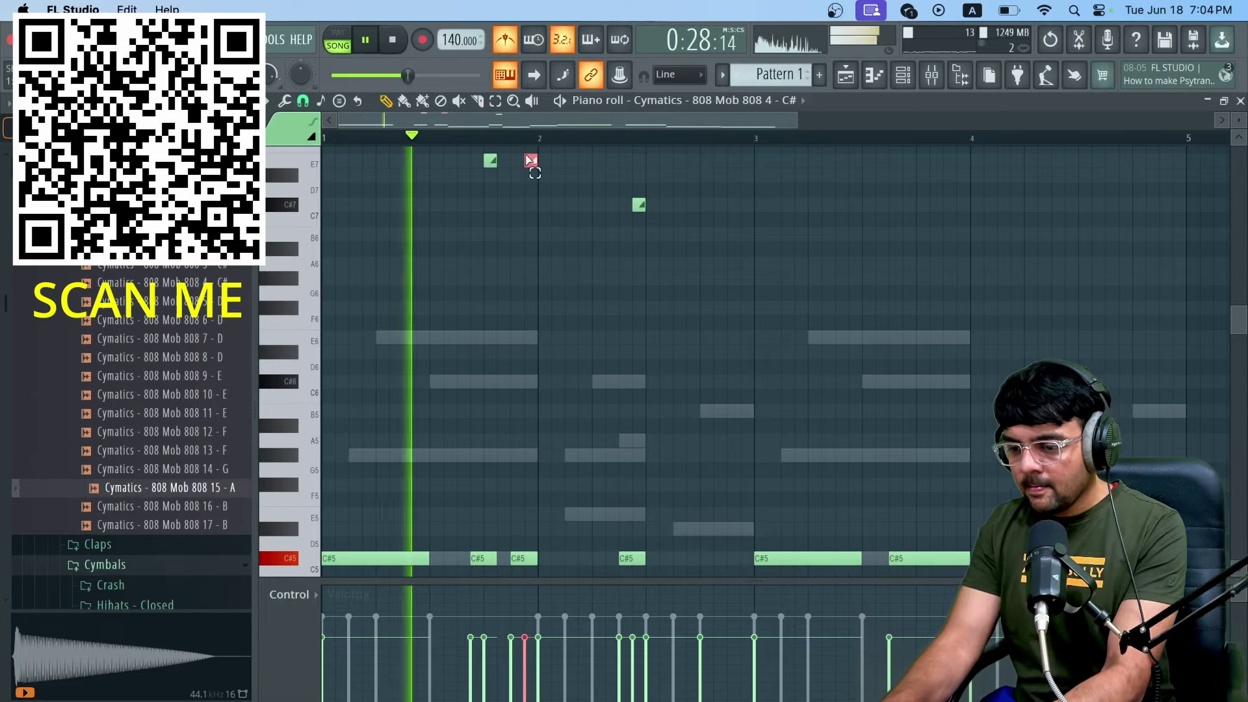
{"action": "key", "text": "ctrl+Down"}
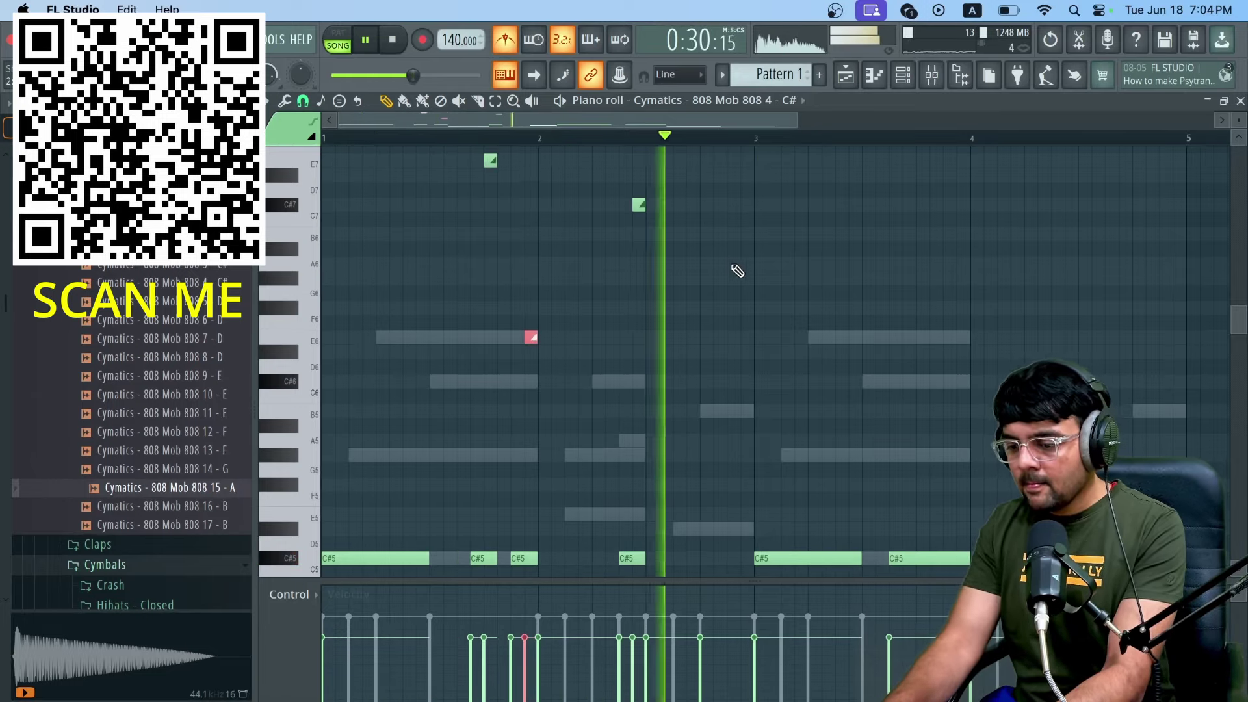
Step: Add a short G#5 slide note near the end of bar 3 and place a half-beat G#5 note at the end of bar 4
{"action": "scroll", "coordinate": [881, 413], "scroll_direction": "down", "scroll_amount": 5}
{"action": "scroll", "coordinate": [884, 414], "scroll_direction": "down", "scroll_amount": 1}
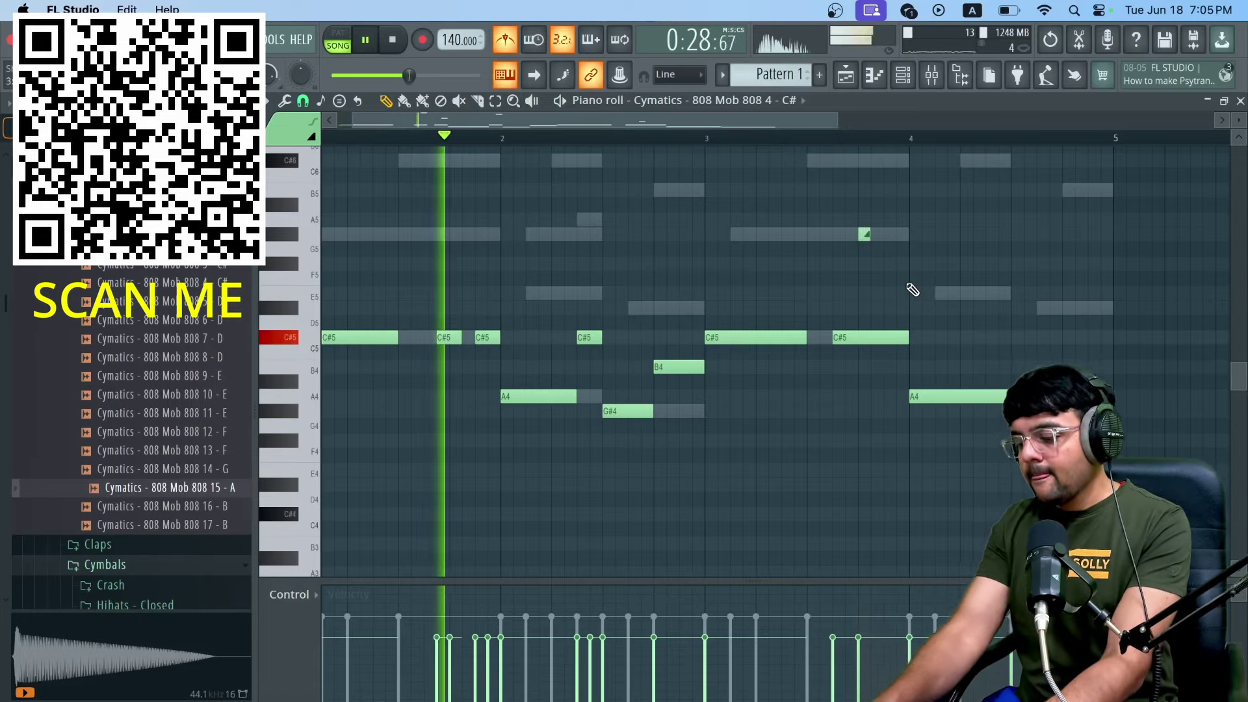
{"action": "key", "text": "XF86AudioRaiseVolume"}
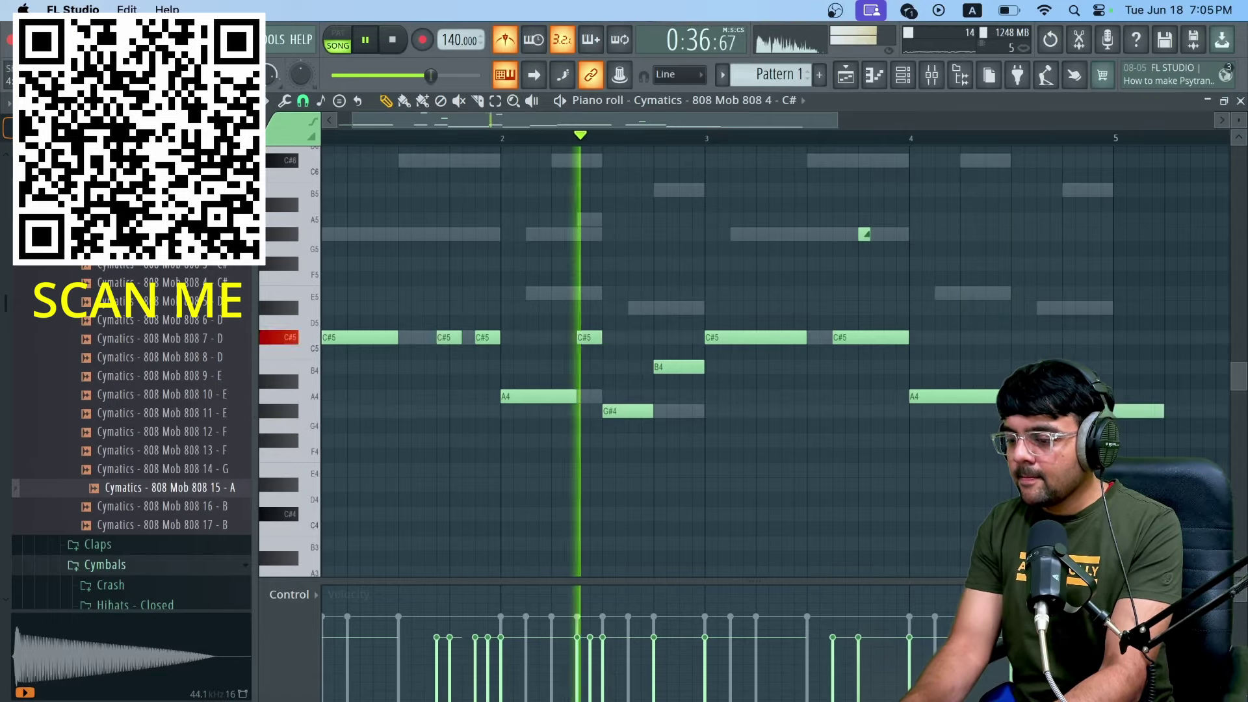
{"action": "left_click_drag", "start_coordinate": [1137, 412], "coordinate": [1110, 234]}
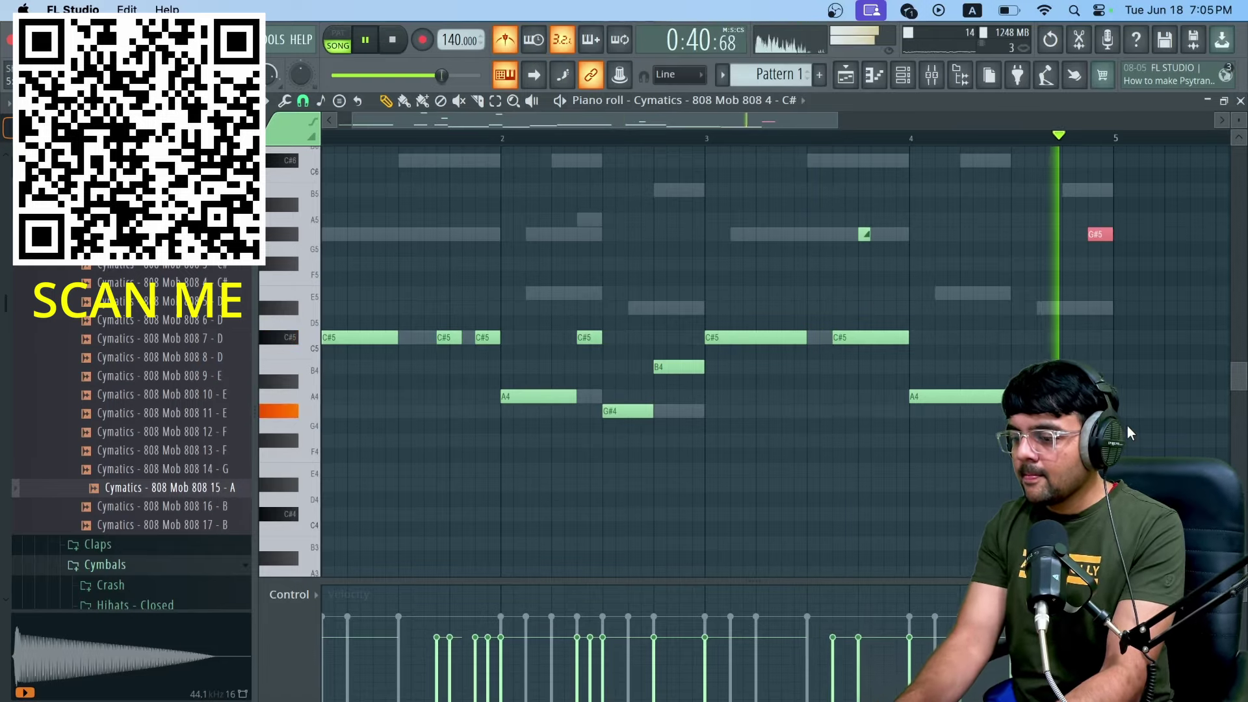
Step: Try all the 808 notes one octave higher
{"action": "key", "text": "ctrl+a"}
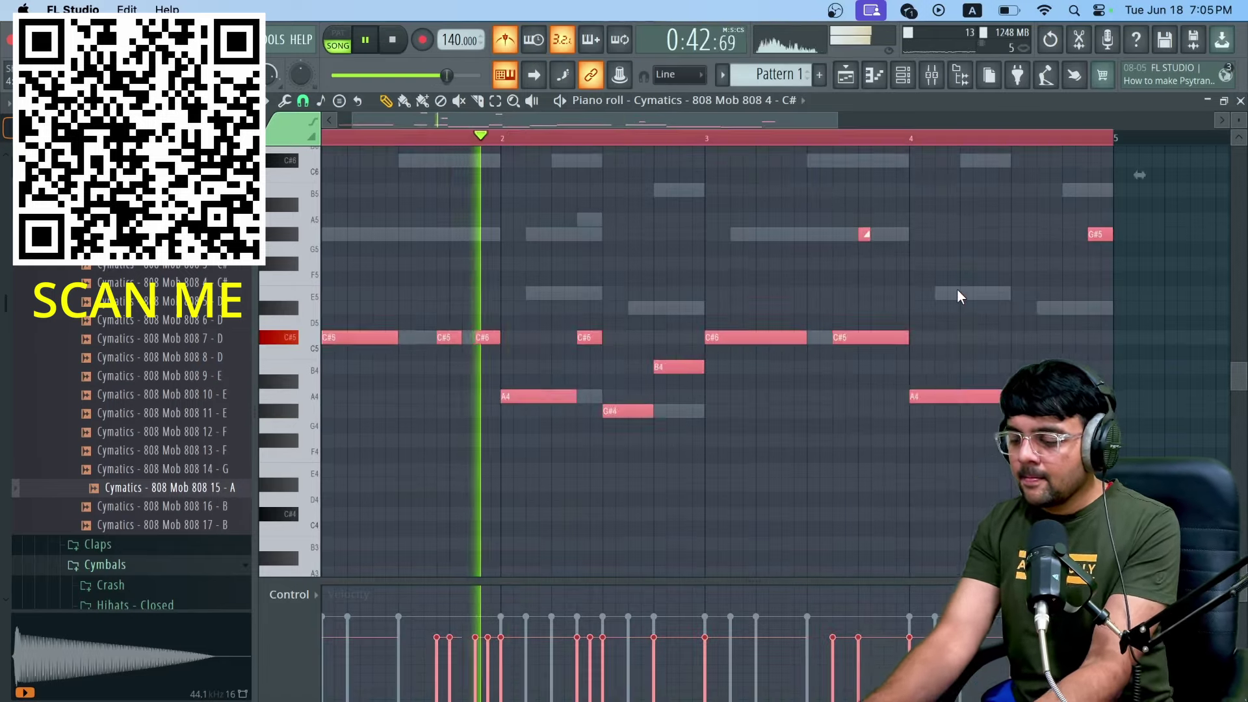
{"action": "key", "text": "ctrl+Up"}
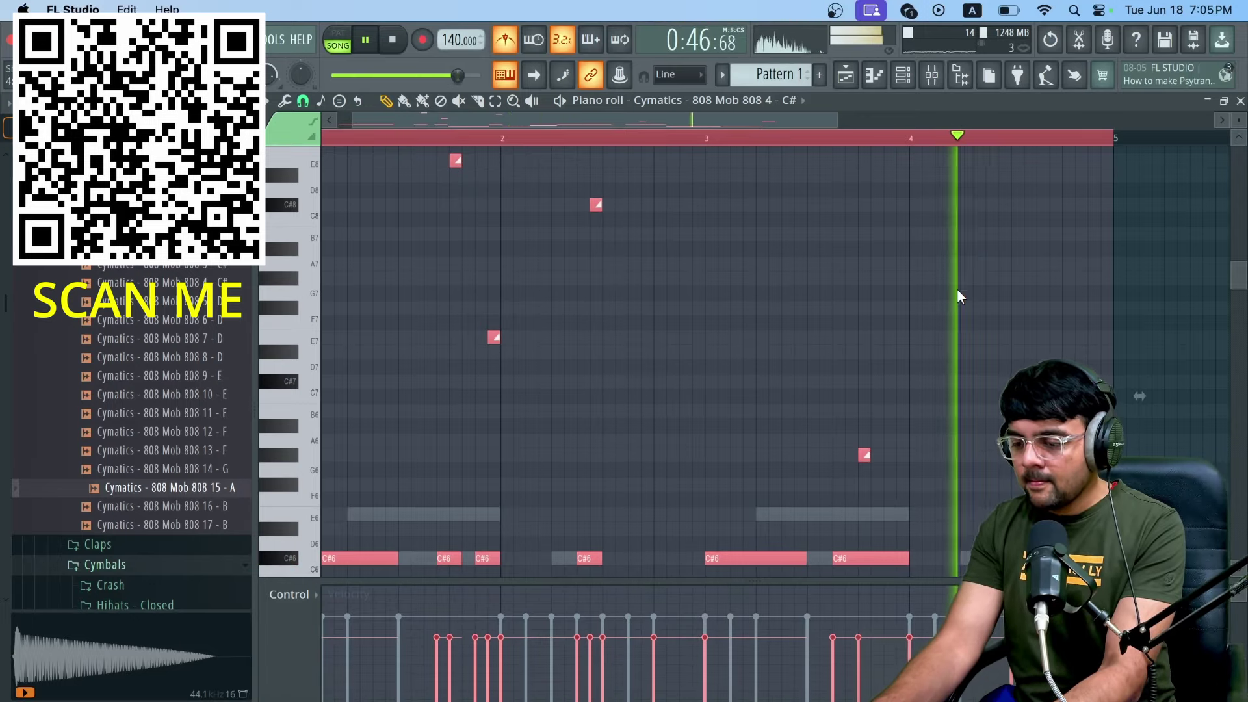
{"action": "key", "text": "ctrl+Down"}
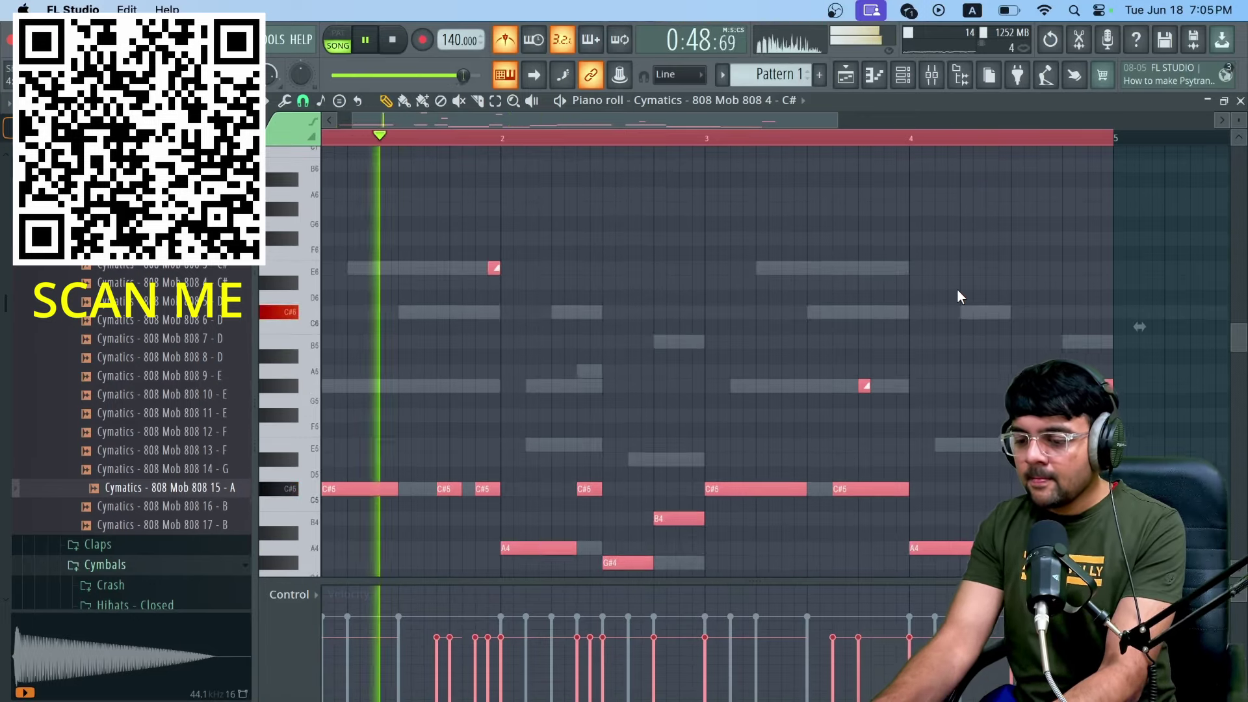
Step: Stop playback and open the Trap and 808 Kicks sample folder within Drums > Kicks of Sounds_of_KSHMR_Vol.2_Splice
{"action": "key", "text": "space"}
{"action": "left_click", "coordinate": [903, 75]}
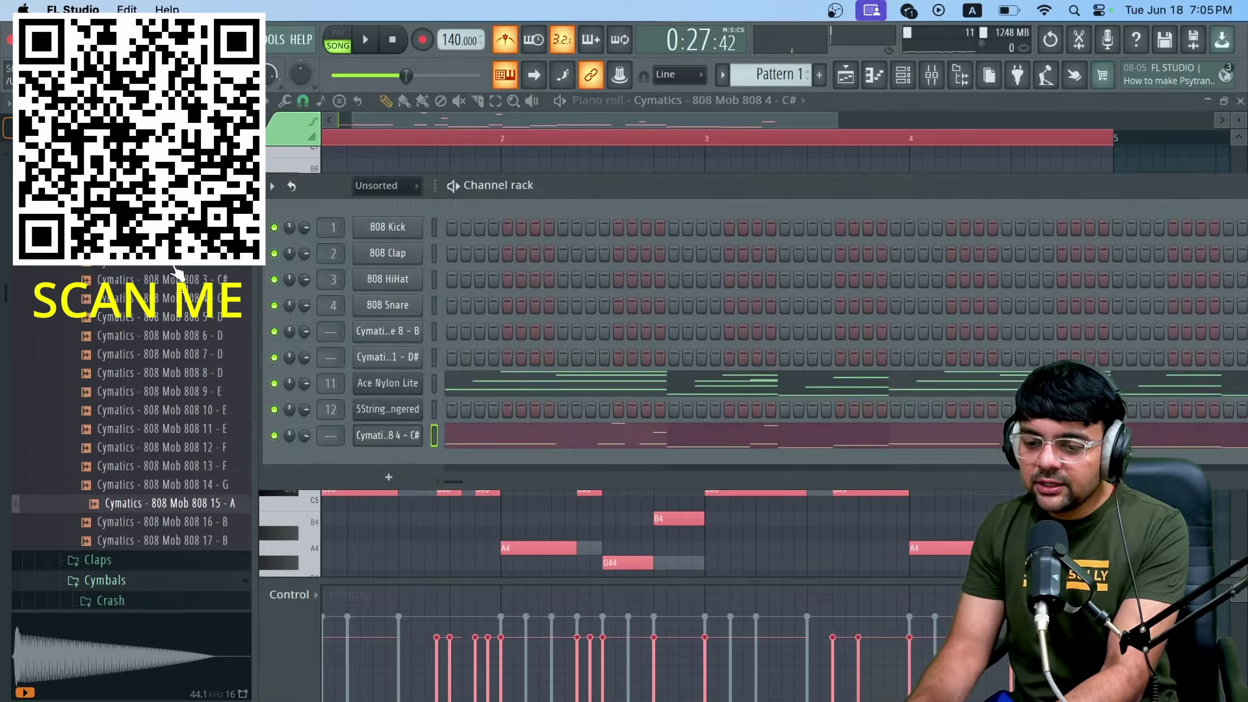
{"action": "scroll", "coordinate": [124, 325], "scroll_direction": "down", "scroll_amount": 12}
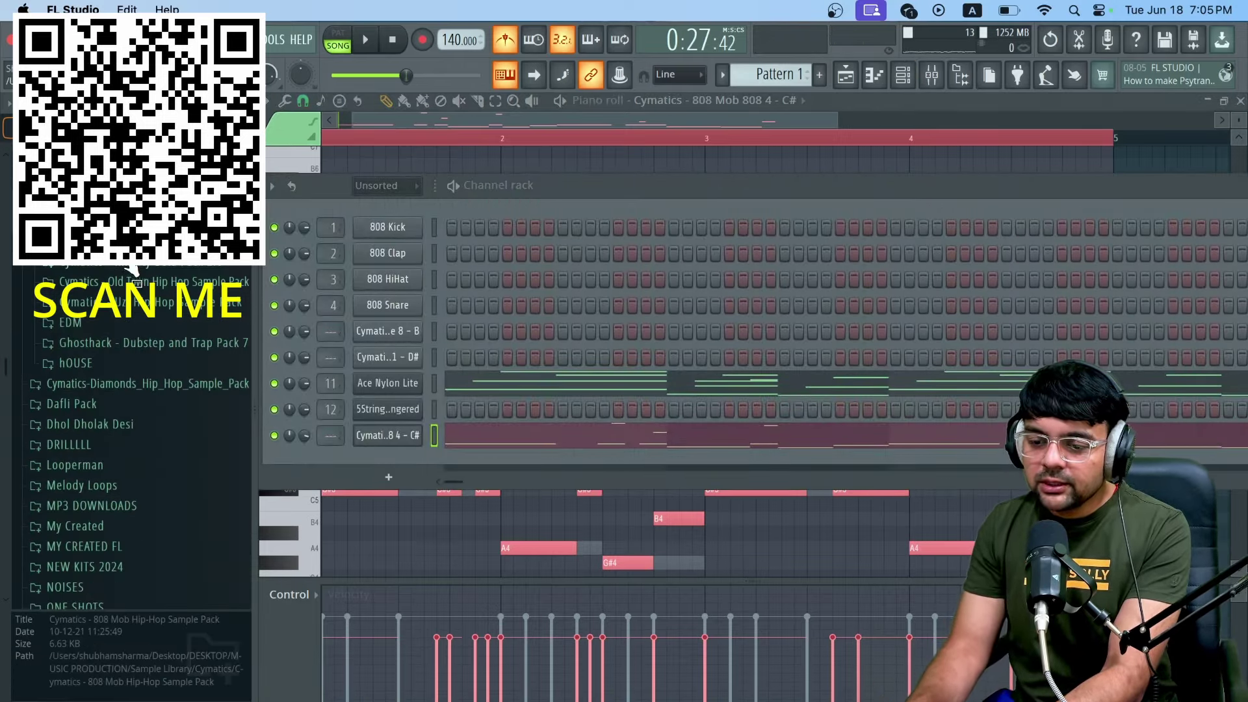
{"action": "scroll", "coordinate": [135, 271], "scroll_direction": "down", "scroll_amount": 8}
{"action": "scroll", "coordinate": [124, 378], "scroll_direction": "down", "scroll_amount": 1}
{"action": "left_click", "coordinate": [153, 432]}
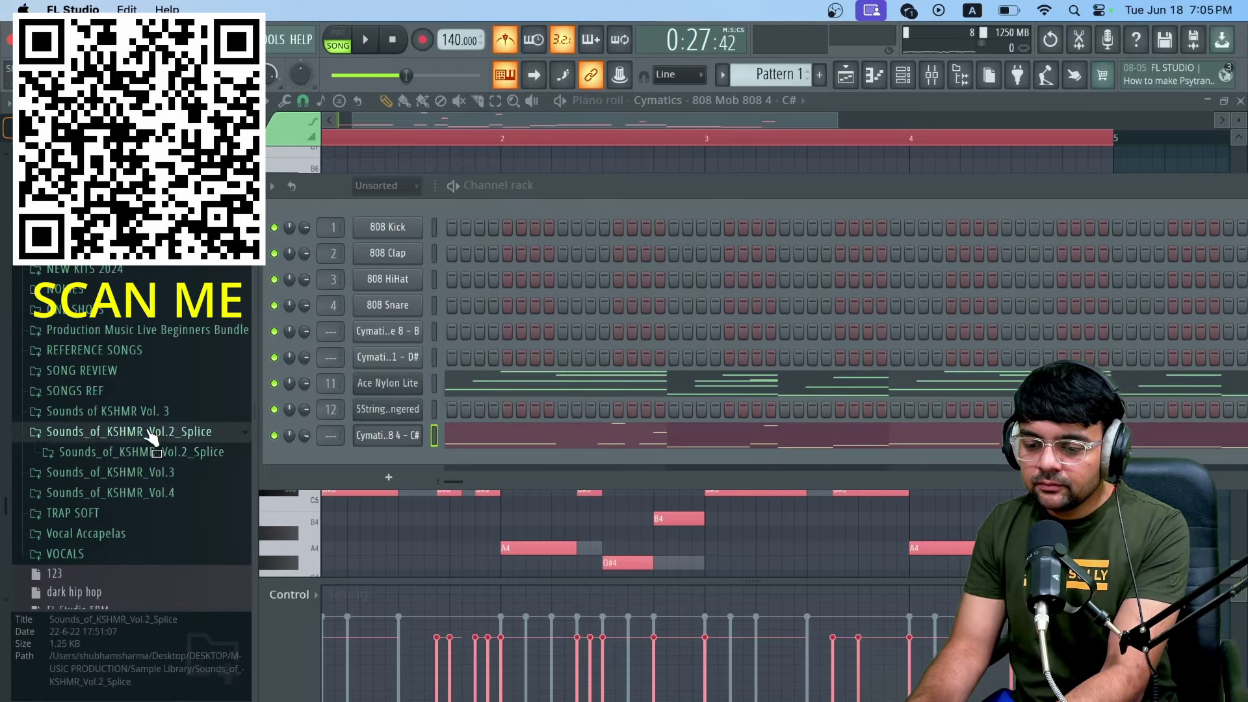
{"action": "left_click", "coordinate": [162, 453]}
{"action": "left_click", "coordinate": [170, 472]}
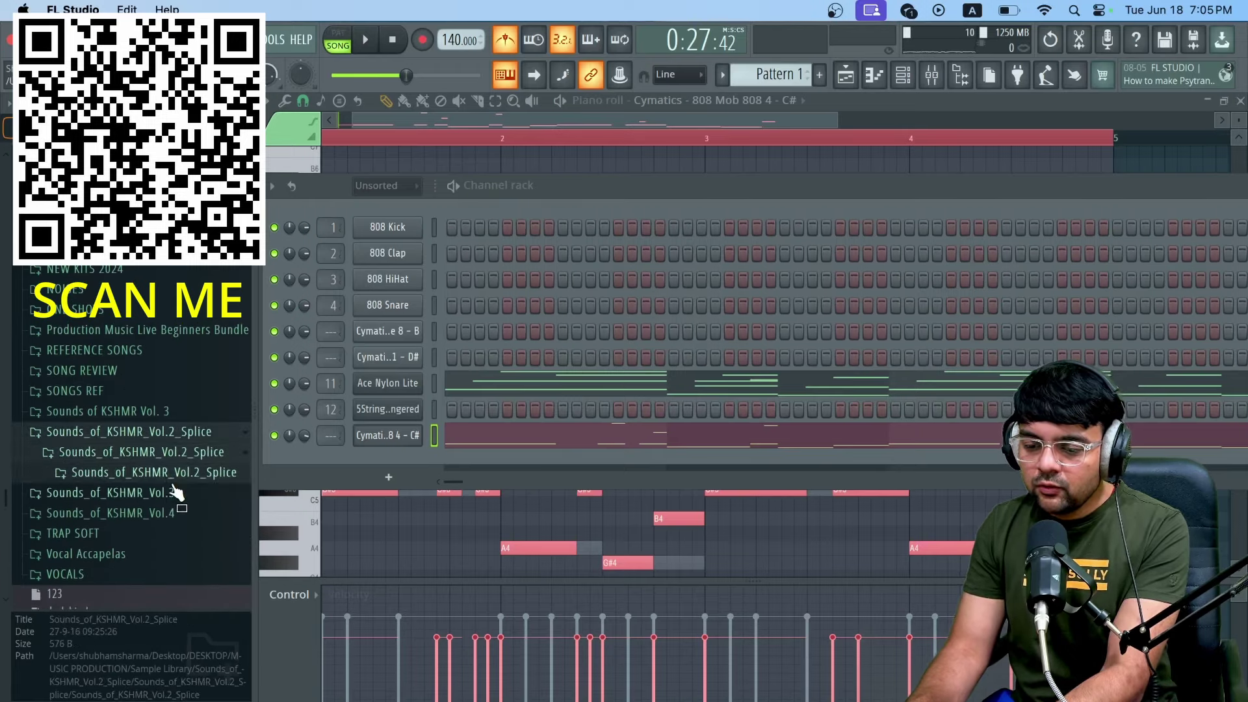
{"action": "left_click", "coordinate": [170, 493]}
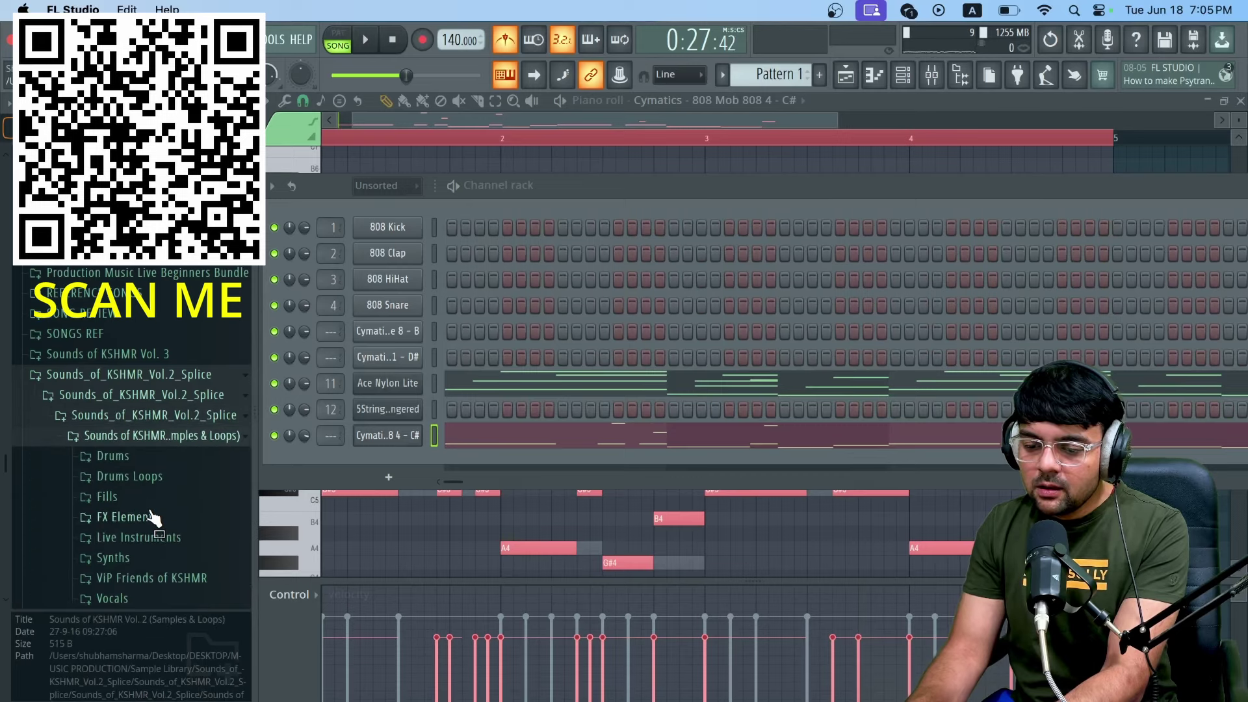
{"action": "scroll", "coordinate": [153, 518], "scroll_direction": "down", "scroll_amount": 5}
{"action": "left_click", "coordinate": [111, 345]}
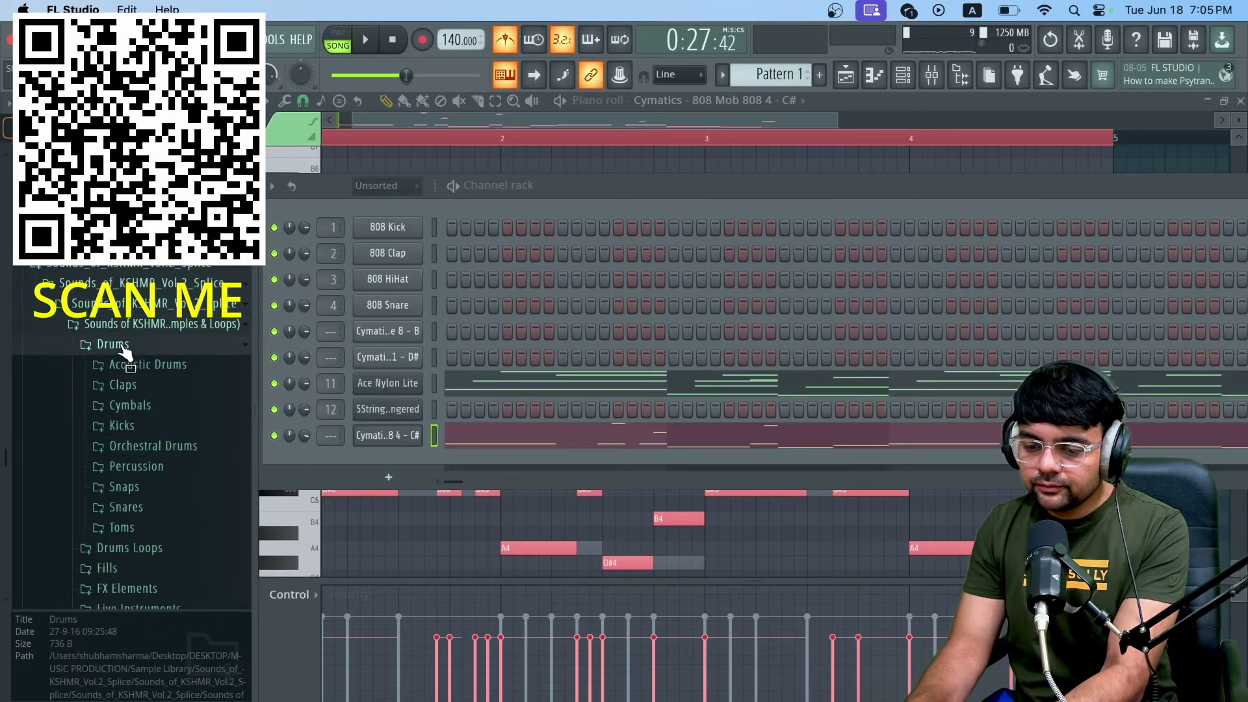
{"action": "left_click", "coordinate": [122, 426]}
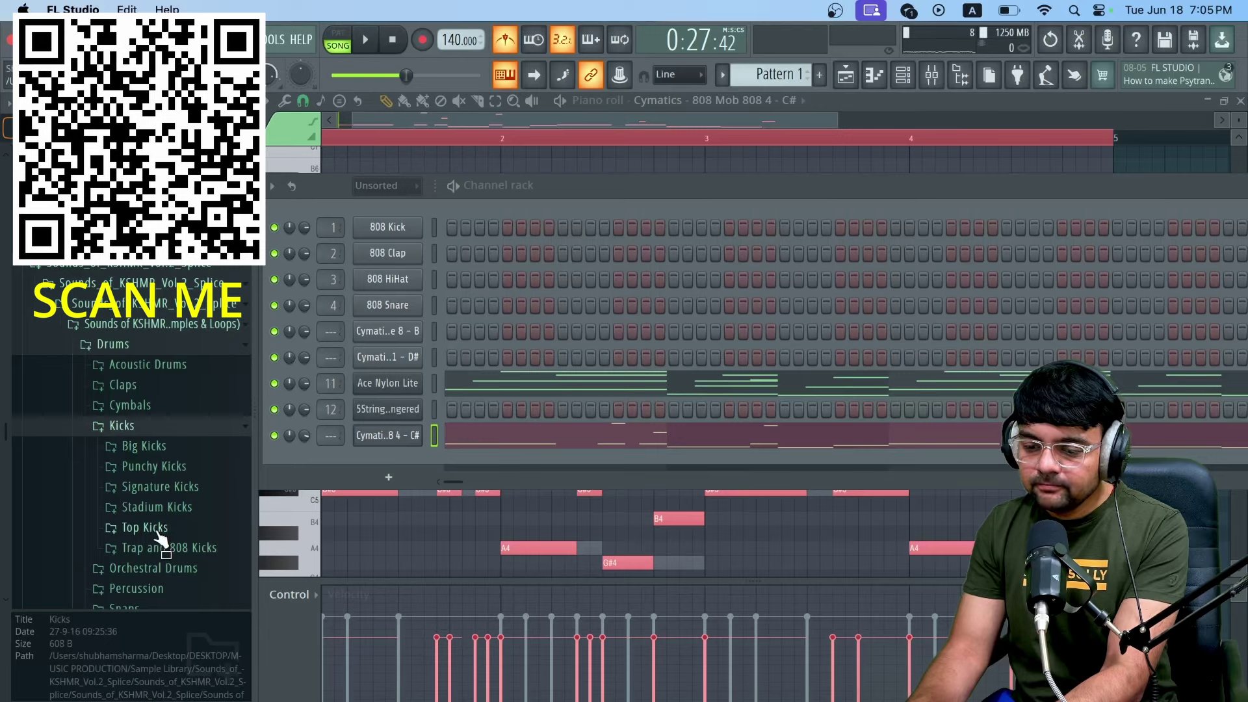
{"action": "left_click", "coordinate": [168, 551]}
Step: Audition the KSHMR Trap 808 samples from 08 F back to 02
{"action": "left_click", "coordinate": [184, 421]}
{"action": "left_click", "coordinate": [179, 389]}
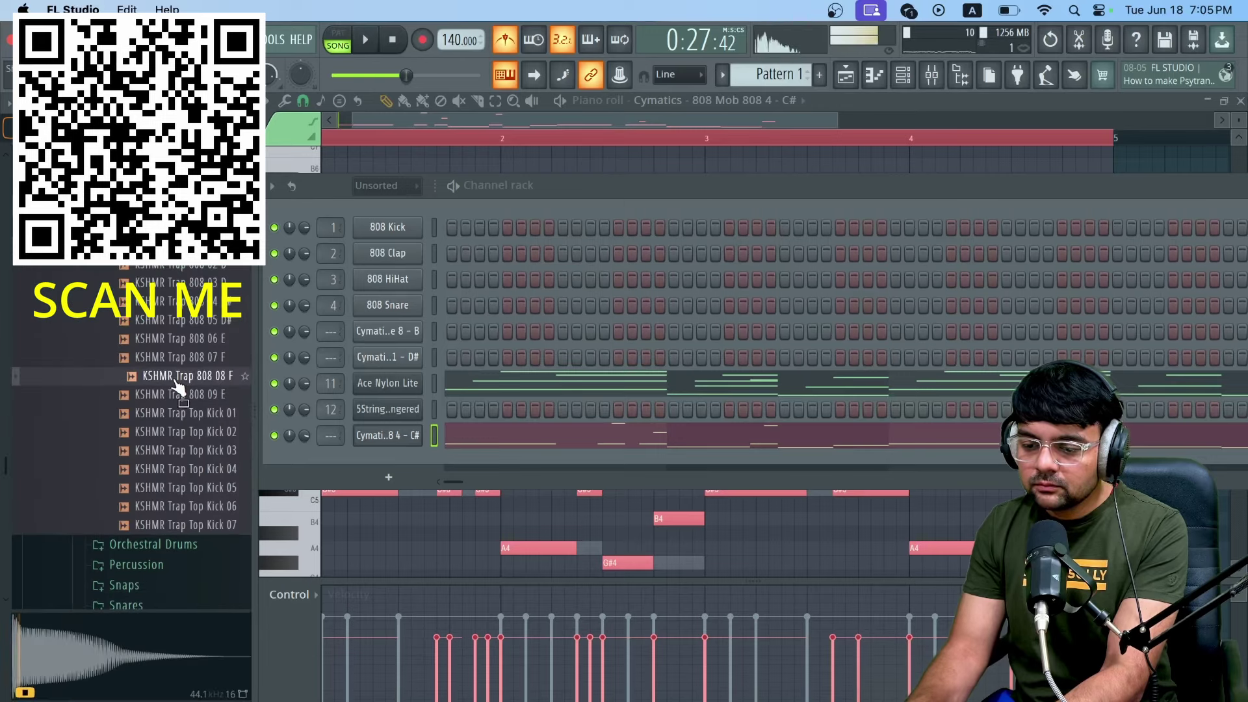
{"action": "left_click", "coordinate": [180, 368]}
{"action": "left_click", "coordinate": [180, 340]}
{"action": "left_click", "coordinate": [184, 323]}
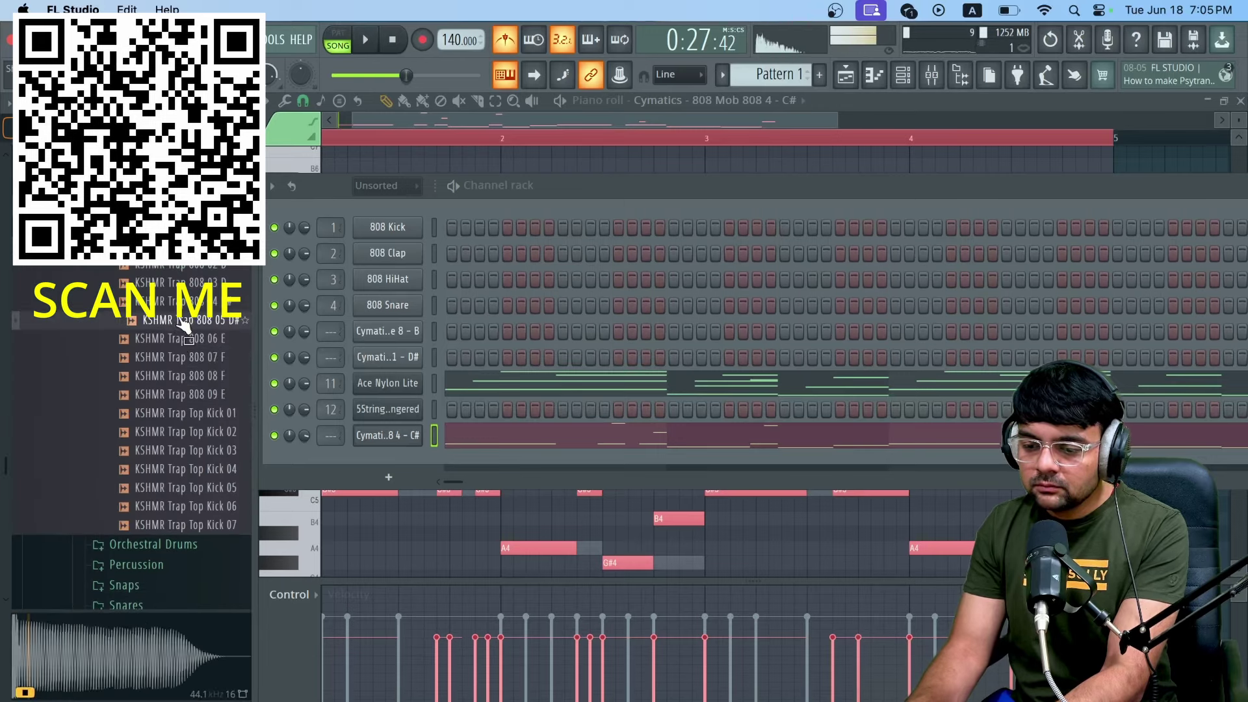
{"action": "left_click", "coordinate": [184, 301]}
{"action": "left_click", "coordinate": [186, 283]}
{"action": "left_click", "coordinate": [186, 266]}
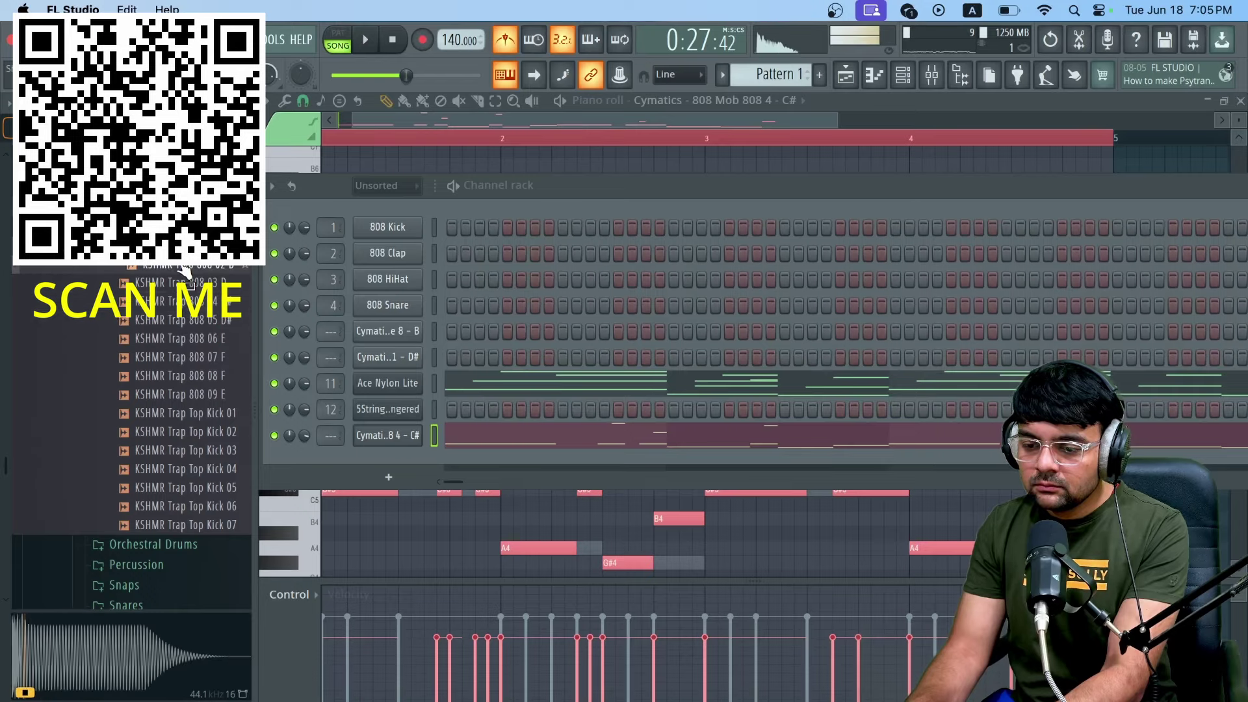
Step: Replace the 808 channel's sample with KSHMR Trap 808 05 D# and set its root note to D#5
{"action": "left_click", "coordinate": [196, 320]}
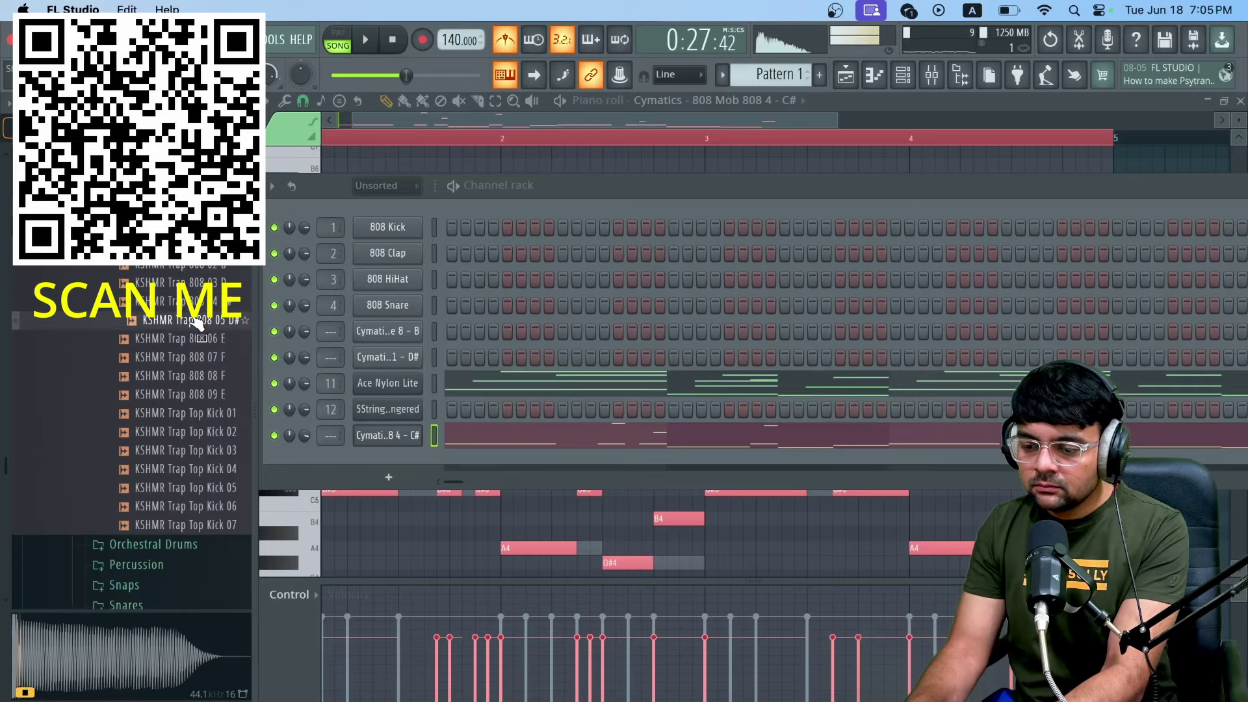
{"action": "left_click_drag", "start_coordinate": [378, 447], "coordinate": [385, 439]}
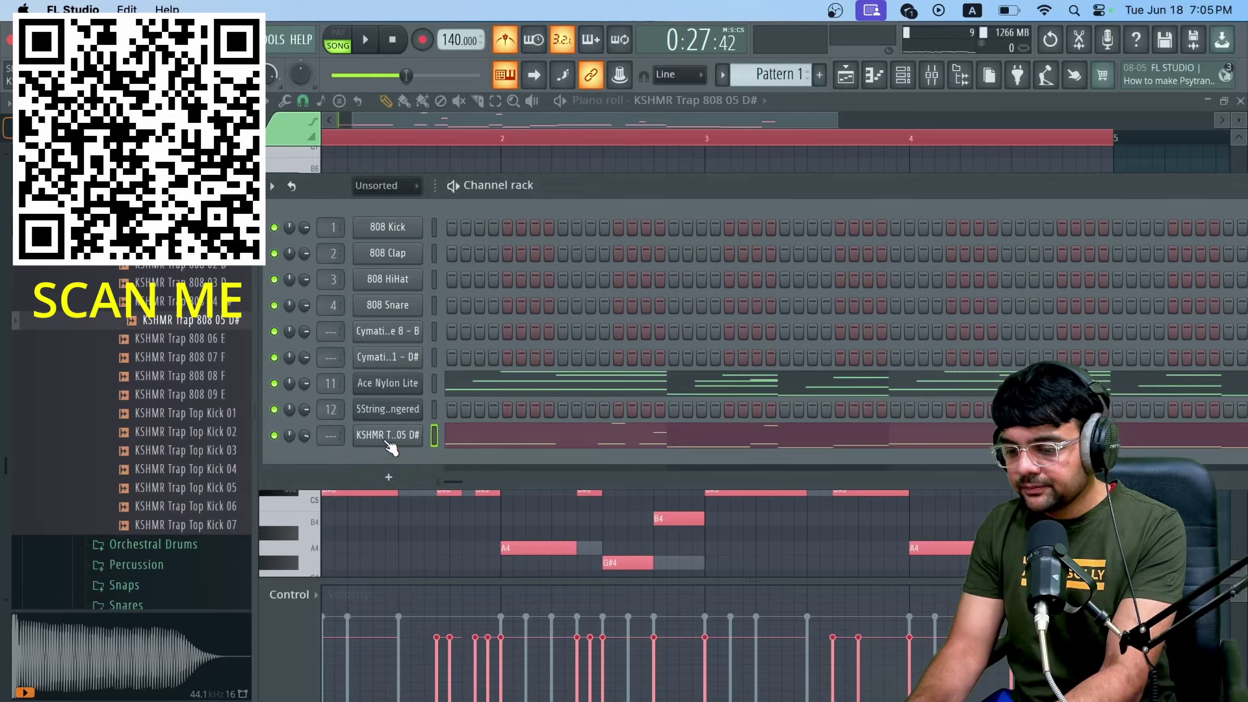
{"action": "left_click", "coordinate": [389, 442]}
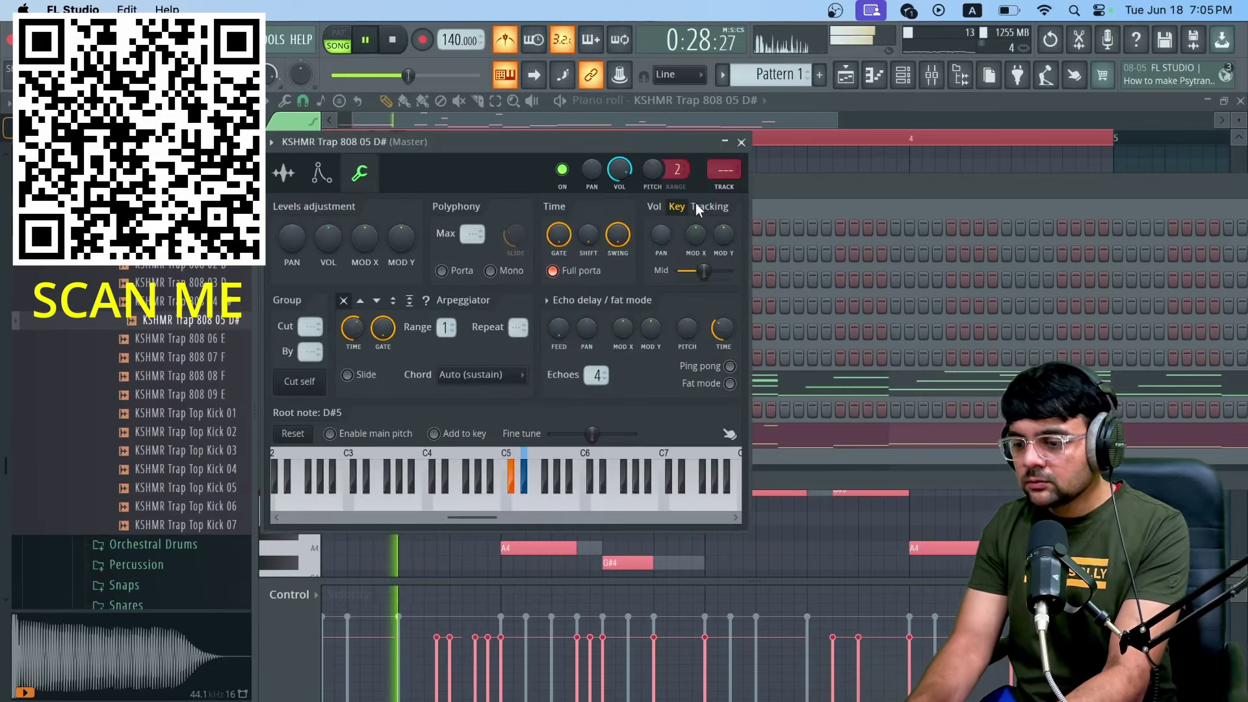
{"action": "left_click", "coordinate": [741, 141]}
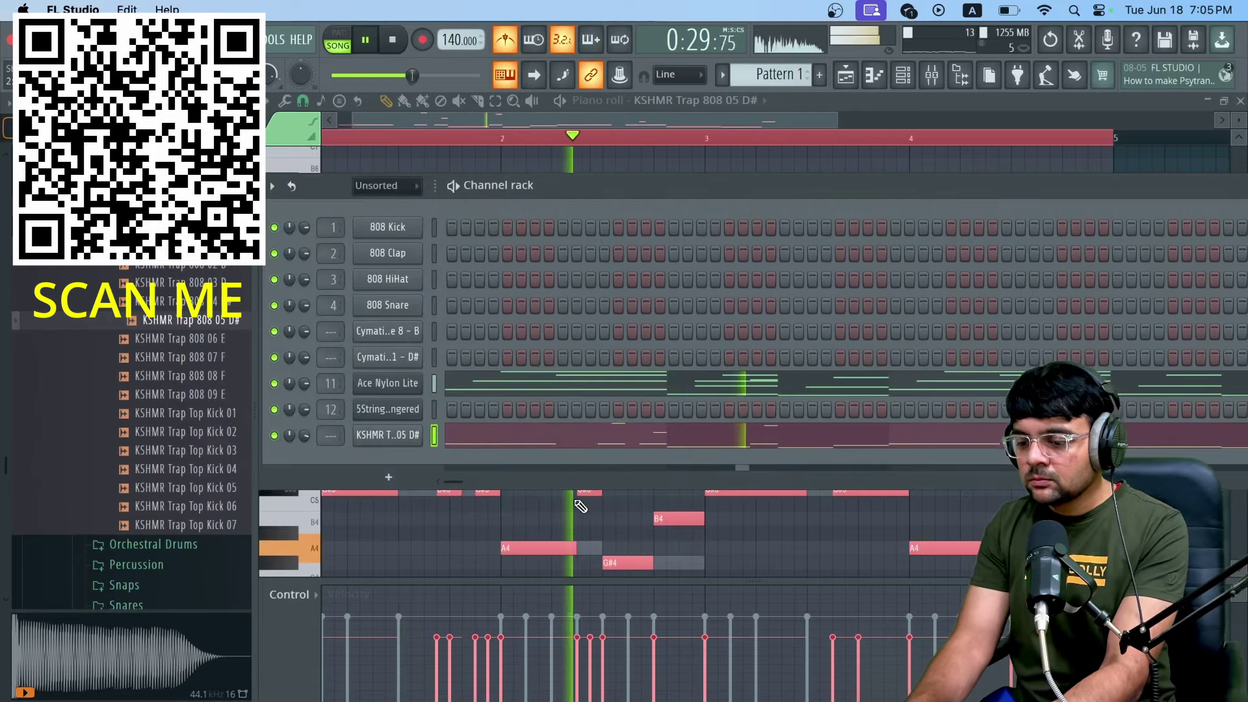
Step: Transpose the last slide note in bar 1 down an octave to E5 and lower the high slide note just before it
{"action": "left_click", "coordinate": [585, 444]}
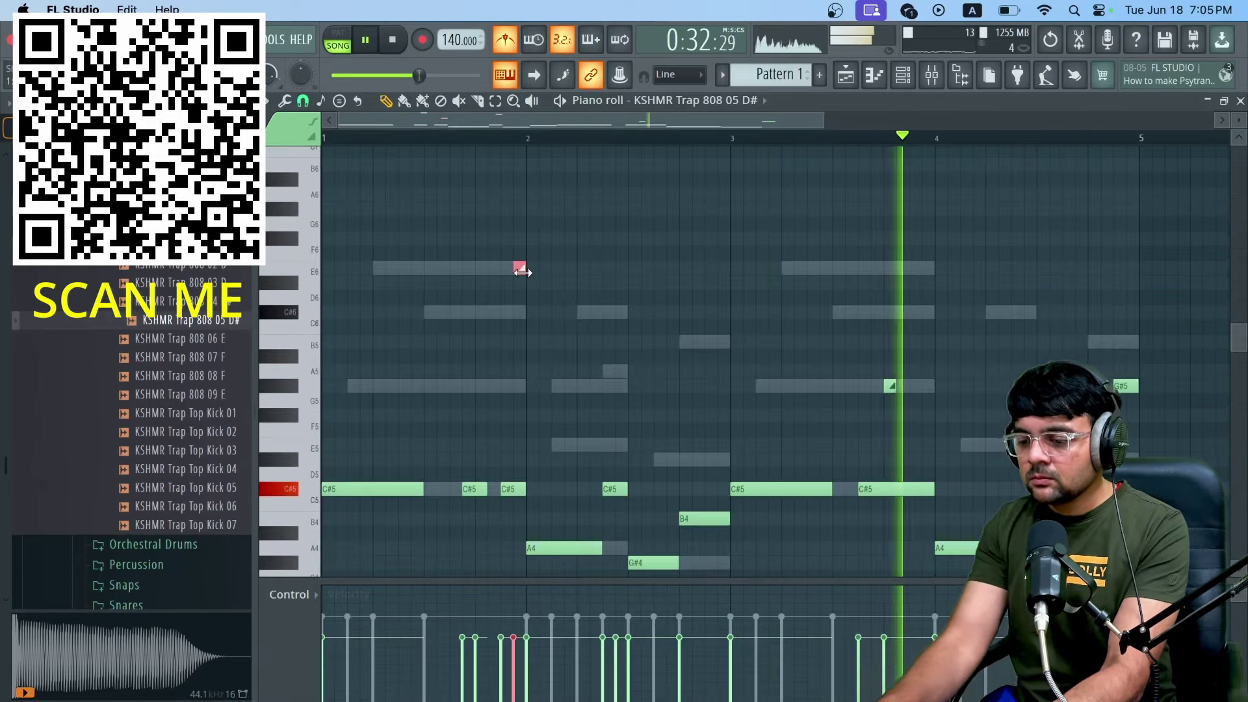
{"action": "key", "text": "ctrl+Down"}
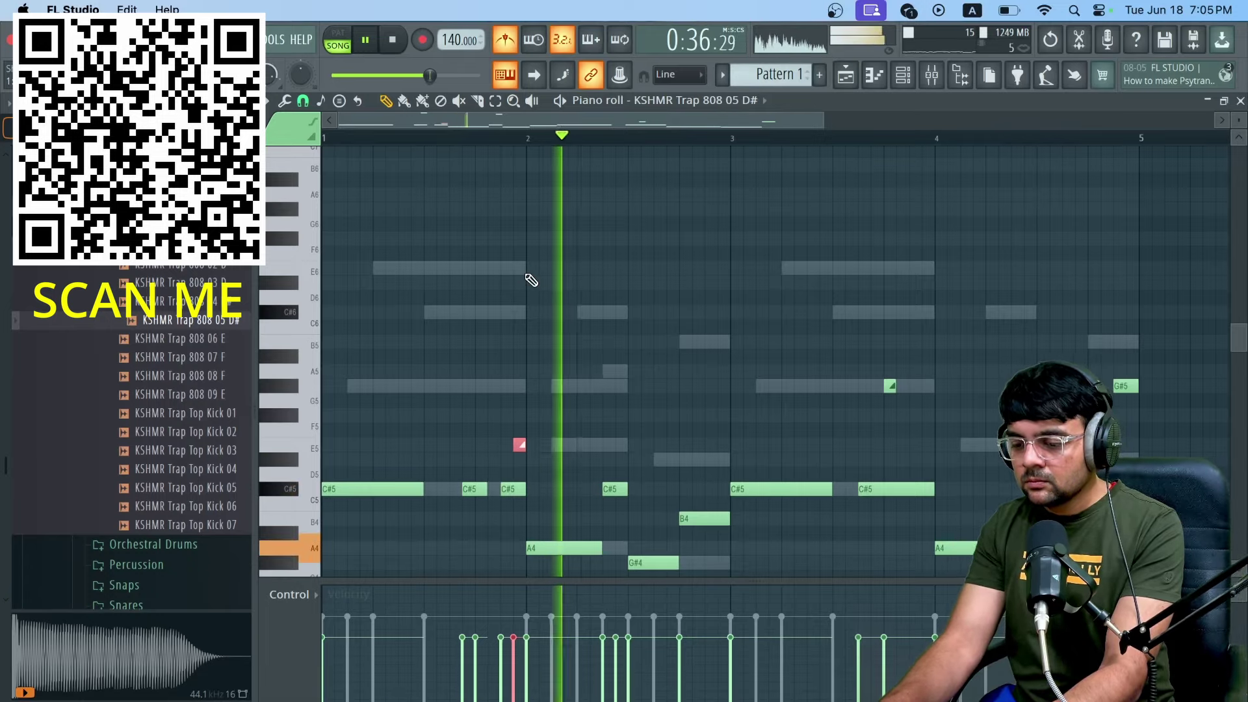
{"action": "scroll", "coordinate": [538, 362], "scroll_direction": "down", "scroll_amount": 5}
{"action": "scroll", "coordinate": [542, 364], "scroll_direction": "up", "scroll_amount": 7}
{"action": "scroll", "coordinate": [540, 363], "scroll_direction": "up", "scroll_amount": 4}
{"action": "scroll", "coordinate": [509, 189], "scroll_direction": "down", "scroll_amount": 6}
{"action": "scroll", "coordinate": [509, 200], "scroll_direction": "up", "scroll_amount": 5}
{"action": "left_click_drag", "start_coordinate": [495, 189], "coordinate": [469, 286]}
{"action": "key", "text": "shift+Down"}
Step: Audition the KSHMR Trap Top Kick samples 01 to 07
{"action": "left_click", "coordinate": [903, 75]}
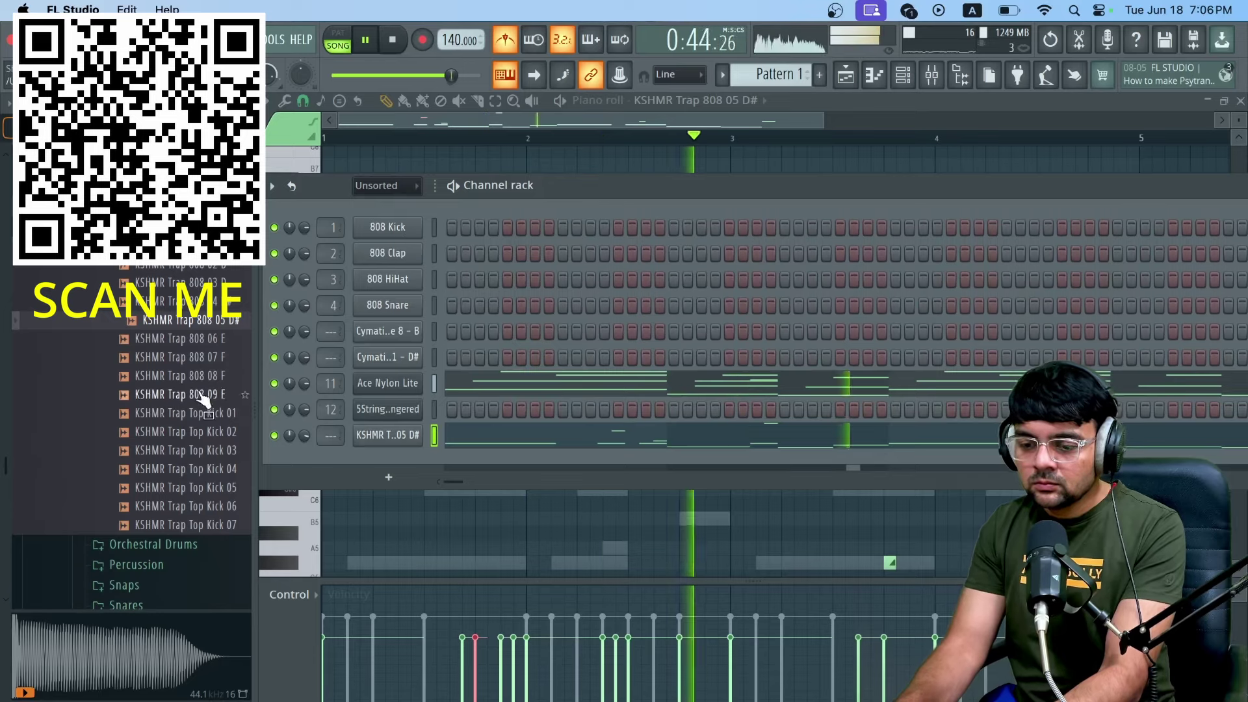
{"action": "left_click", "coordinate": [171, 467]}
{"action": "left_click", "coordinate": [174, 450]}
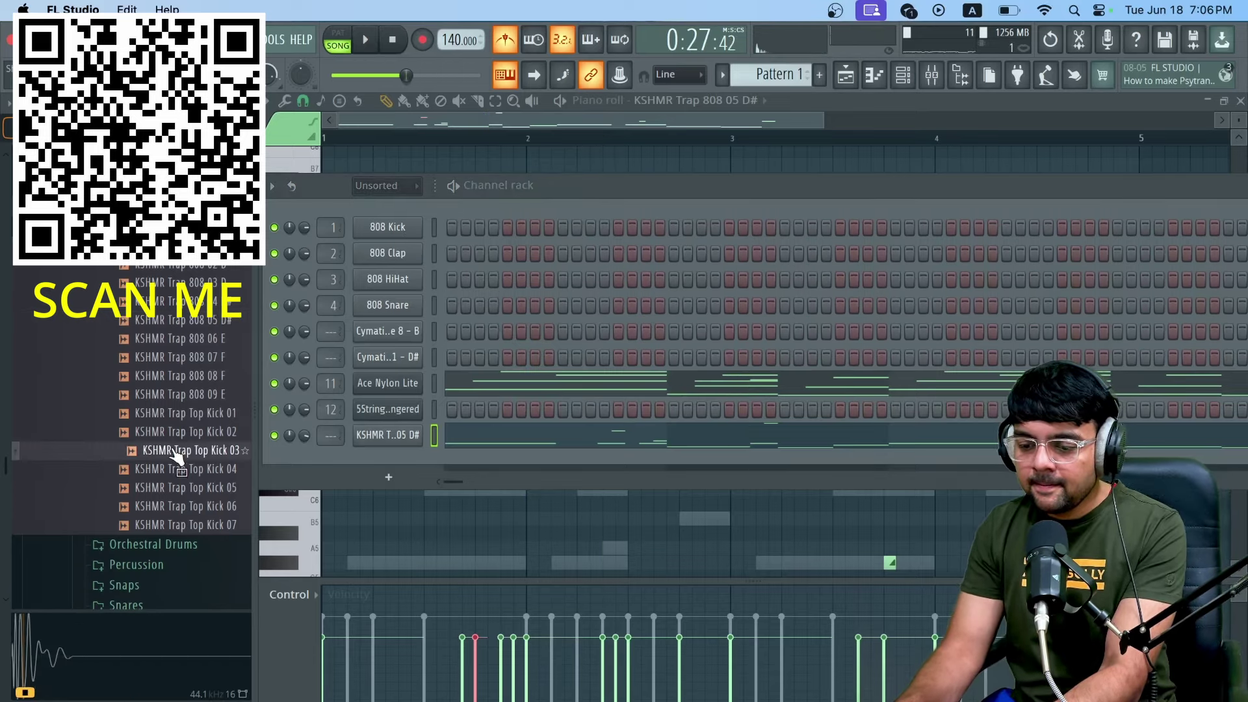
{"action": "left_click", "coordinate": [174, 433]}
{"action": "left_click", "coordinate": [174, 416]}
{"action": "left_click", "coordinate": [195, 506]}
{"action": "left_click", "coordinate": [195, 488]}
{"action": "left_click", "coordinate": [199, 525]}
{"action": "left_click", "coordinate": [195, 506]}
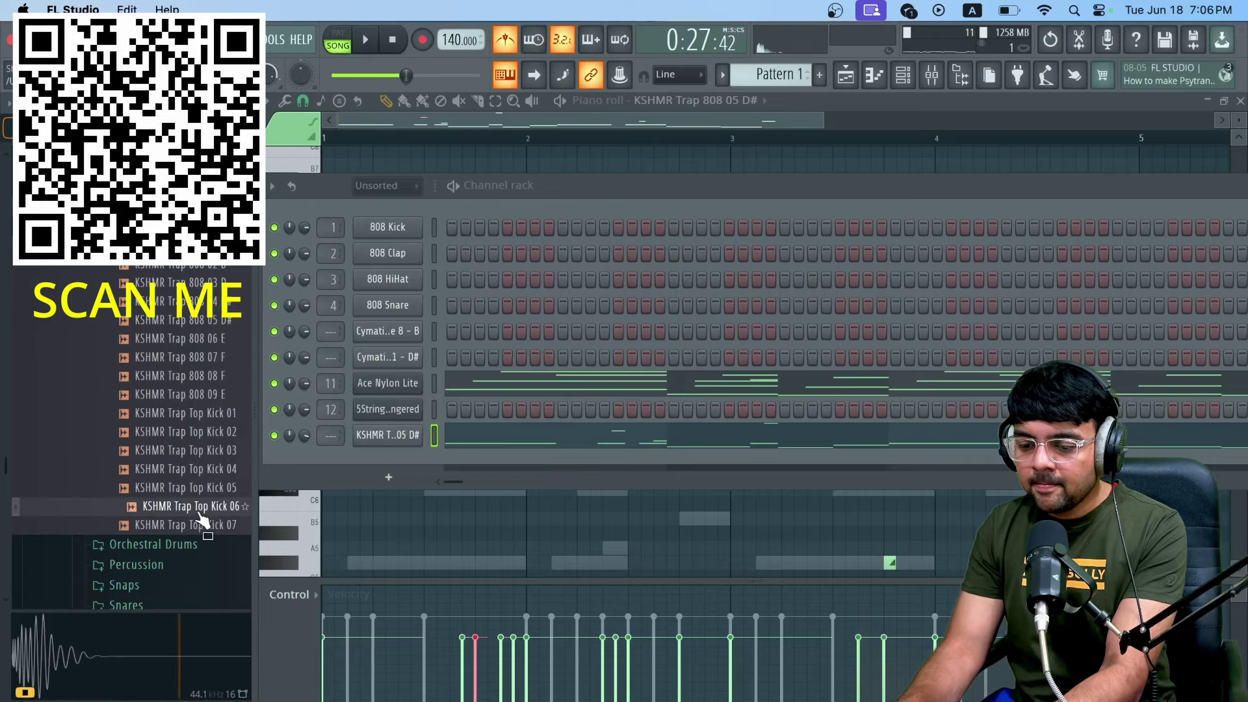
Step: Replace the 808 Kick channel's sample with KSHMR Trap Top Kick 05 and check its channel settings
{"action": "left_click", "coordinate": [197, 489]}
{"action": "left_click_drag", "start_coordinate": [393, 225], "coordinate": [392, 227]}
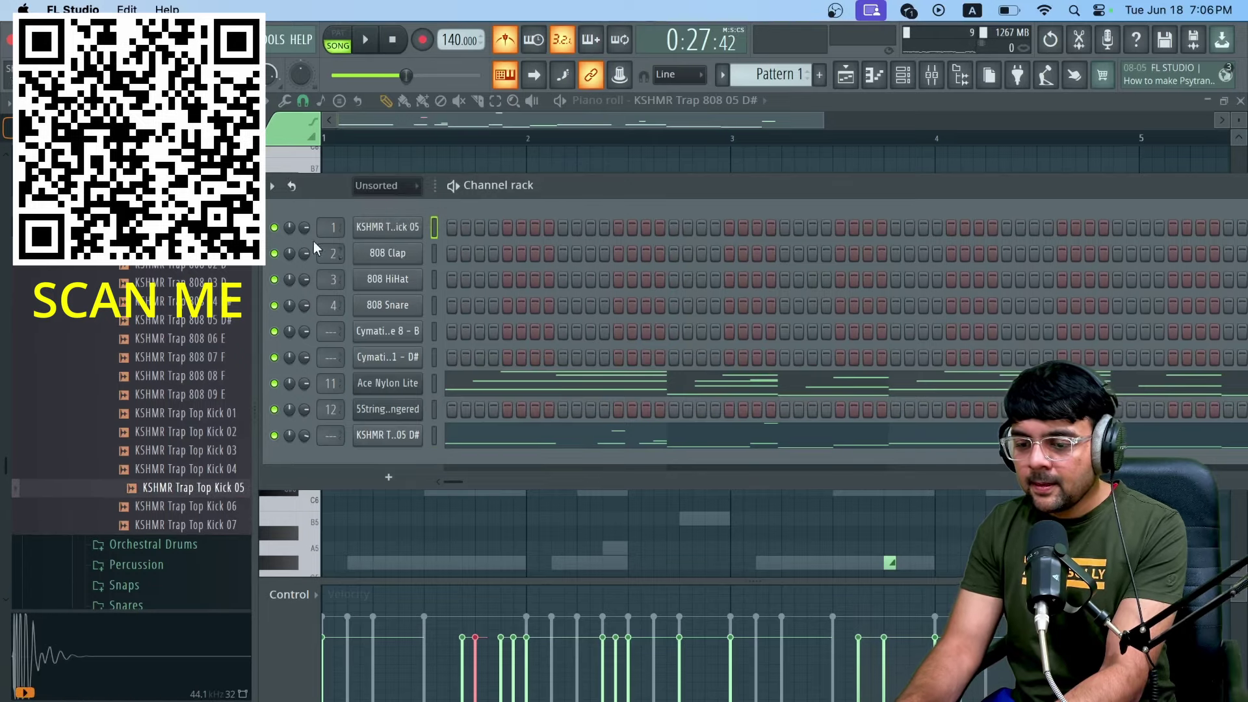
{"action": "left_click", "coordinate": [374, 228]}
{"action": "left_click", "coordinate": [410, 262]}
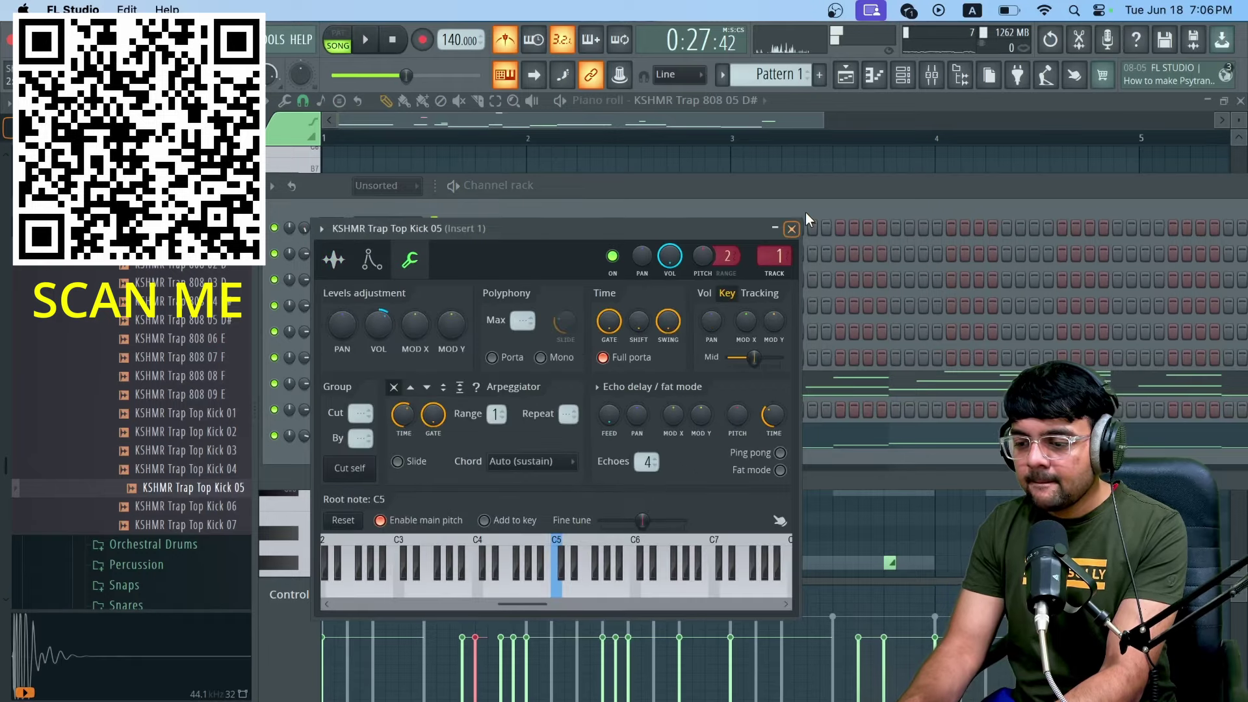
{"action": "left_click", "coordinate": [792, 229]}
Step: Place kick hits on steps 1, 4 and 7 of Pattern 1 while playing the song
{"action": "key", "text": "space"}
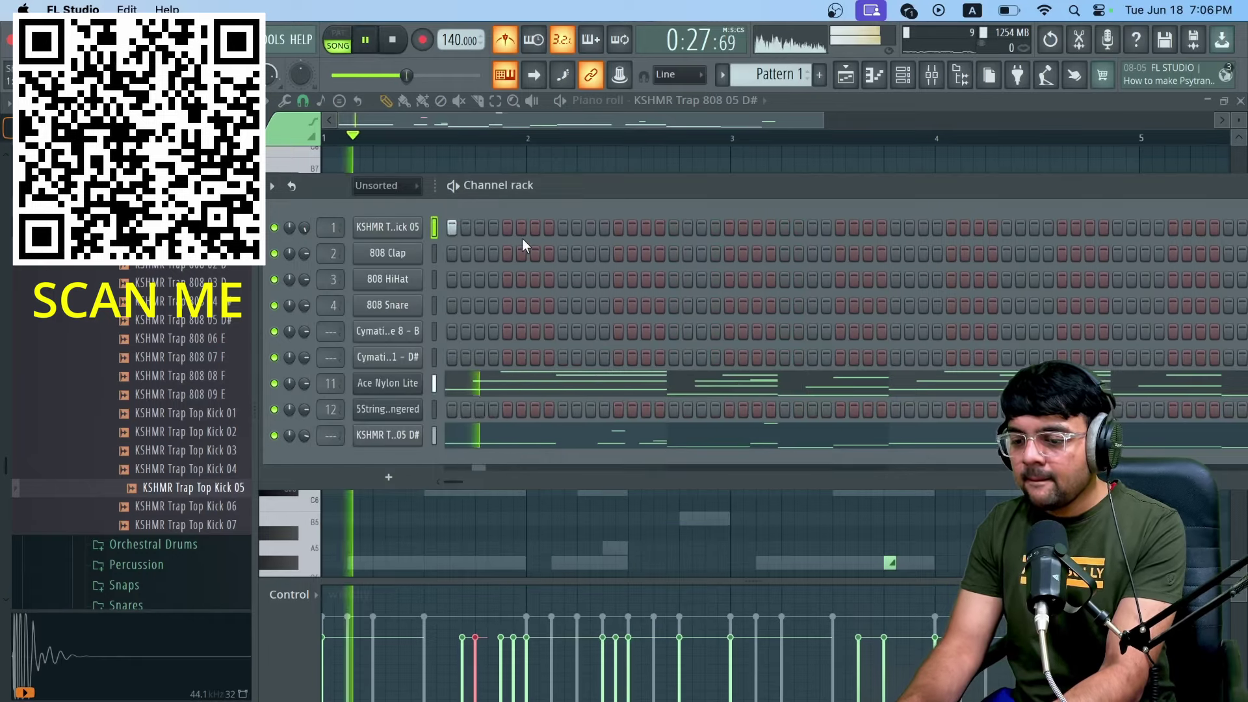
{"action": "left_click", "coordinate": [494, 227]}
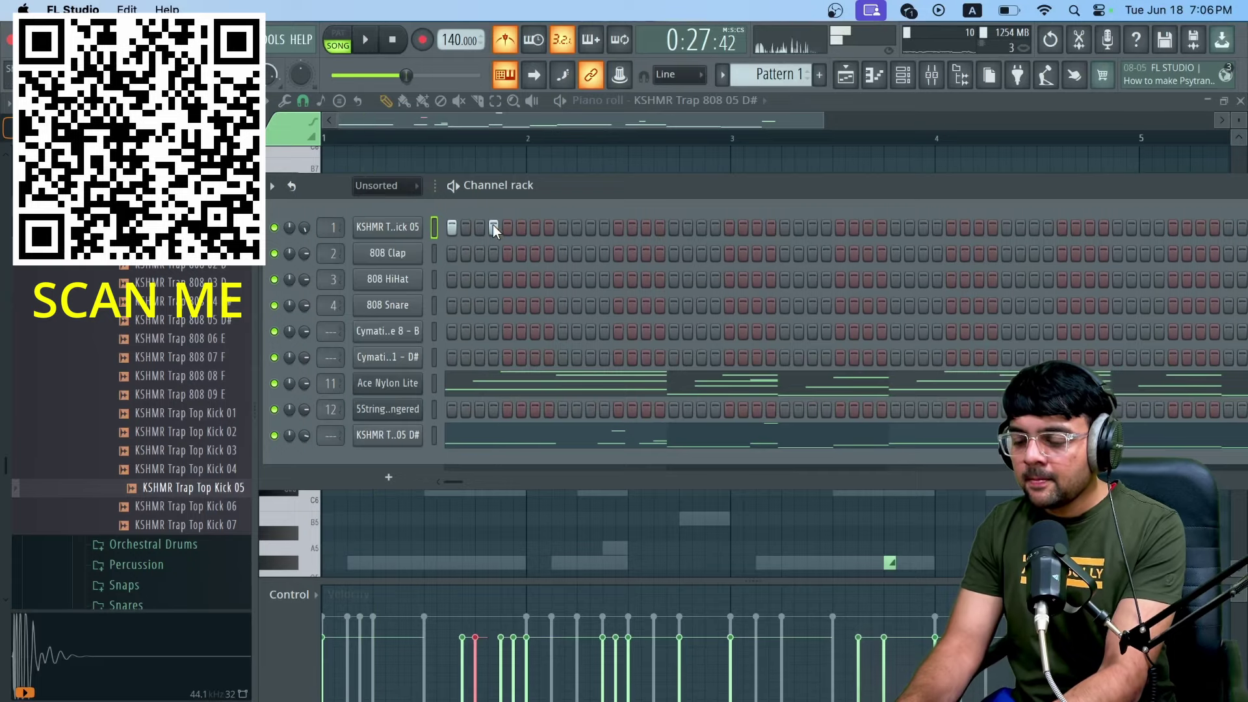
{"action": "left_click", "coordinate": [535, 225]}
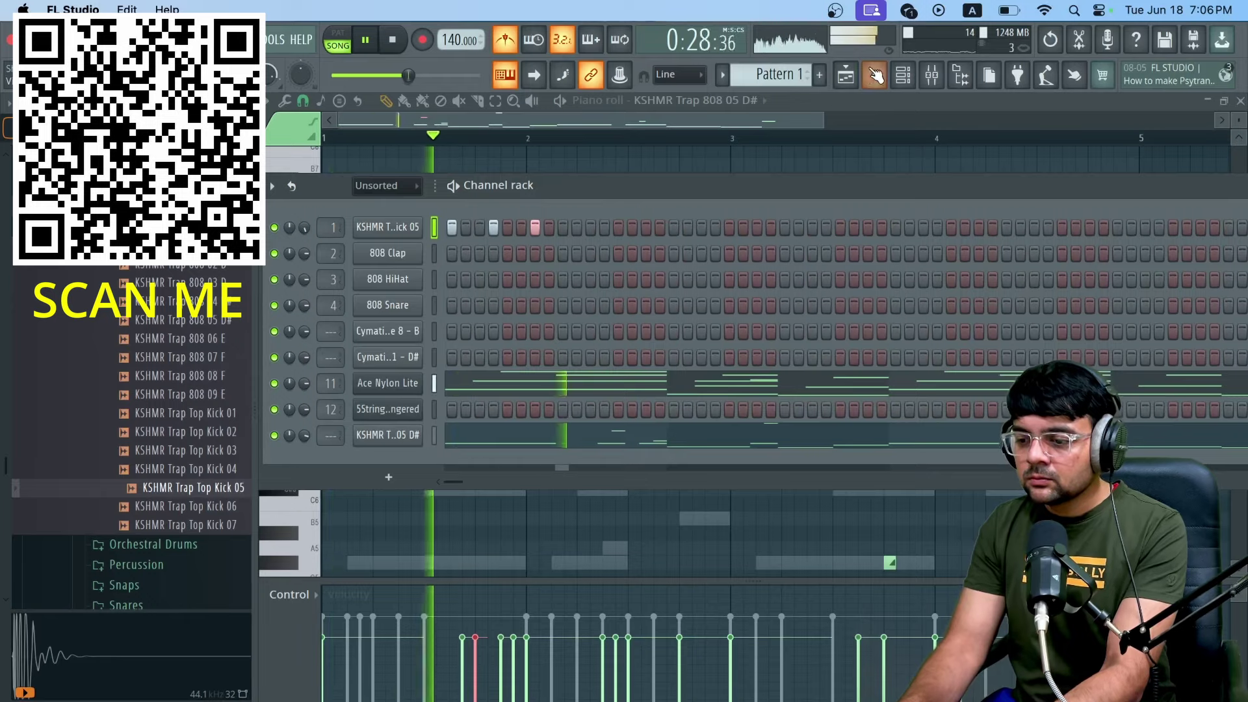
Step: Add a SNARE clip at bar 17 on Track 2 of the playlist and play from there
{"action": "key", "text": "space"}
{"action": "left_click", "coordinate": [847, 74]}
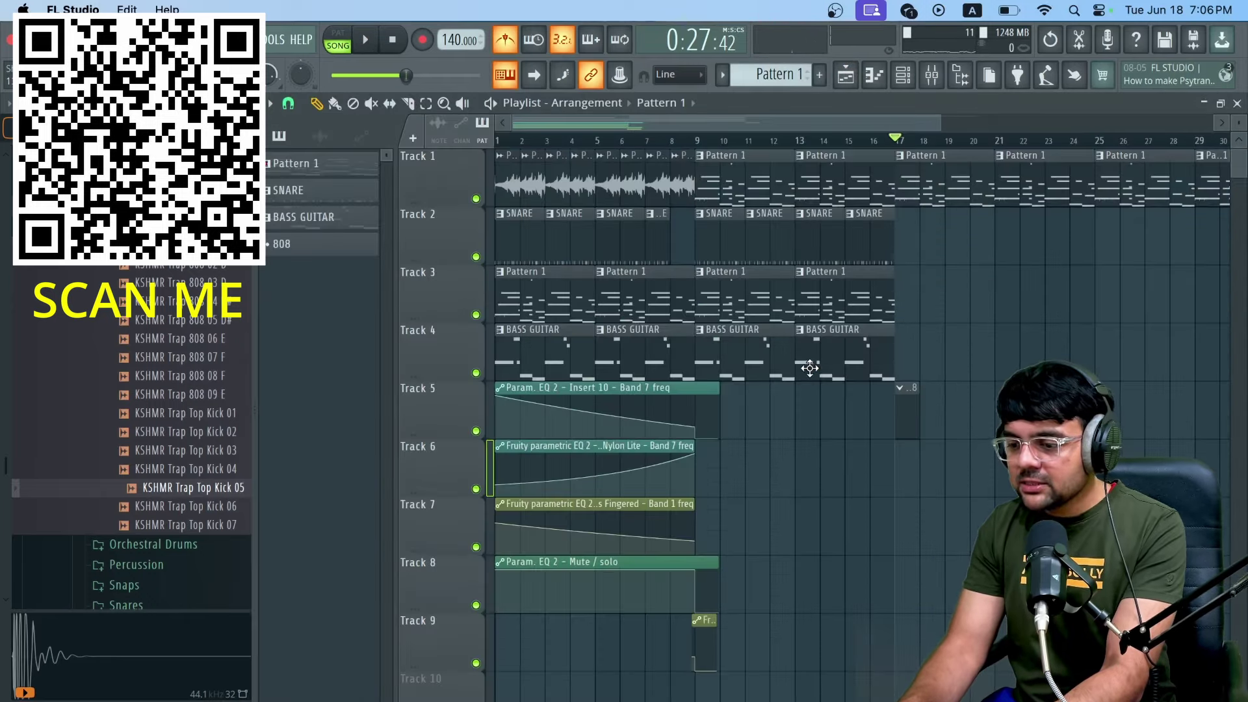
{"action": "key", "text": "space"}
{"action": "key", "text": "space"}
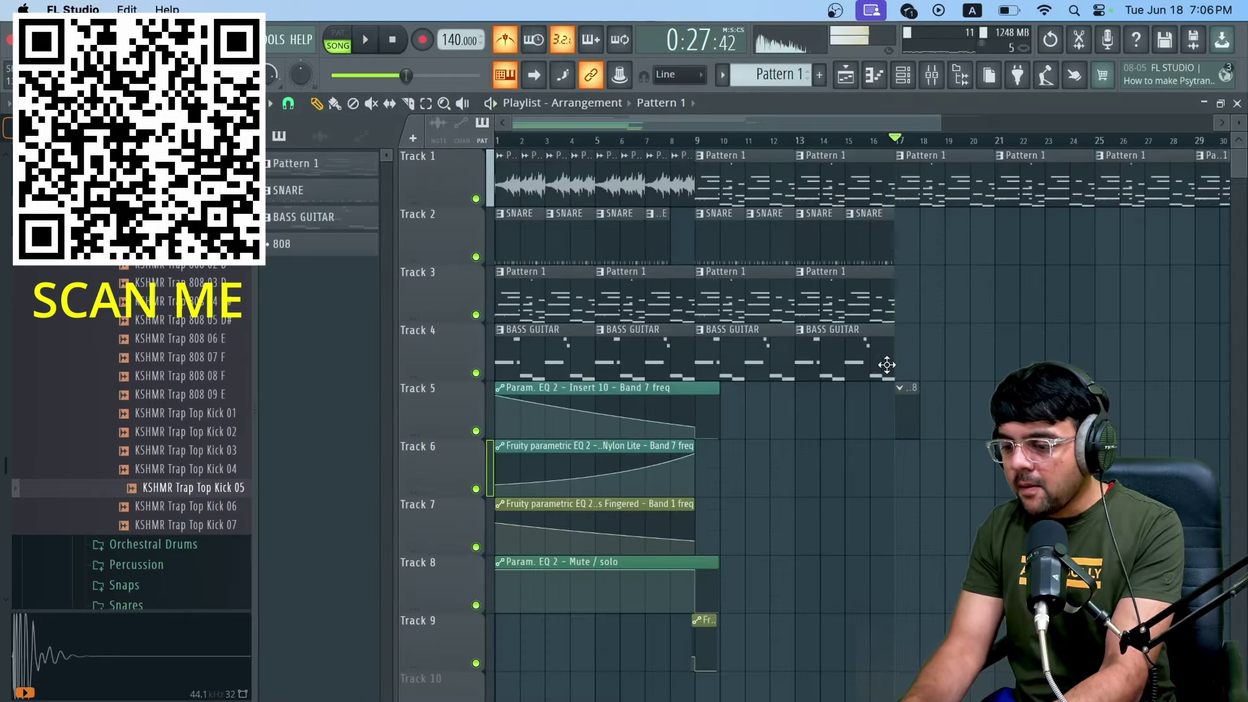
{"action": "key", "text": "space"}
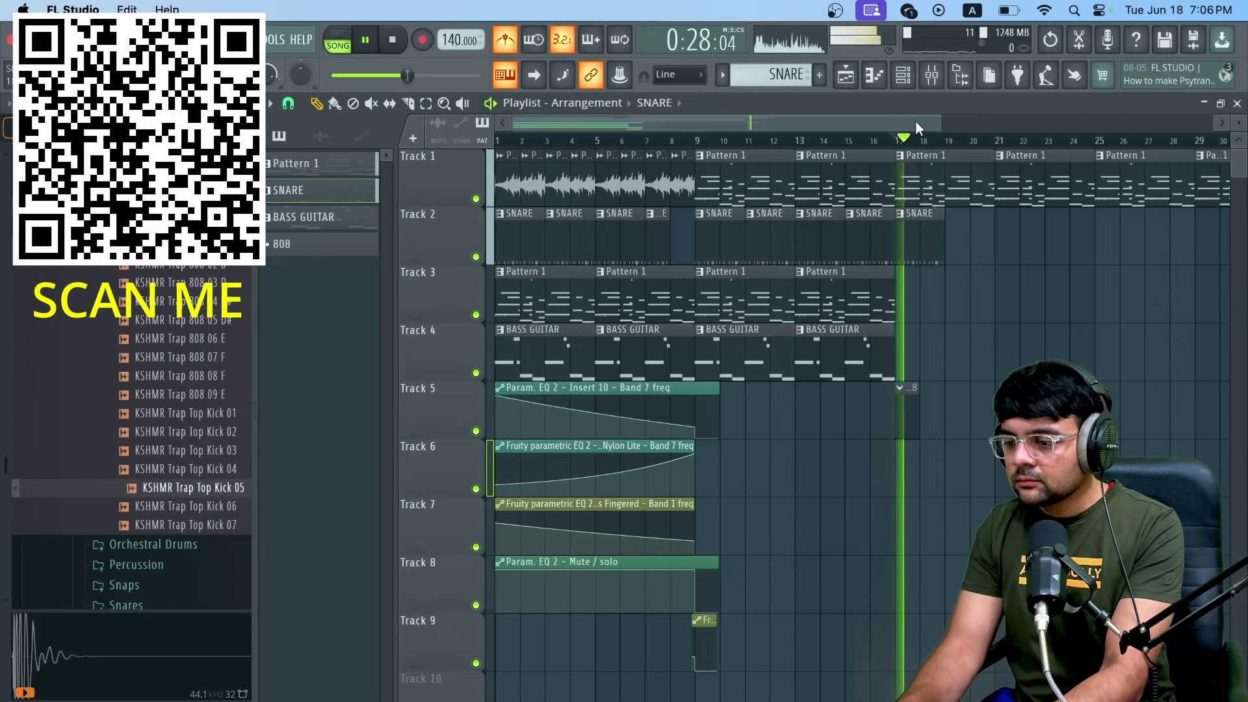
Step: Check the SNARE and 808 patterns, and reopen Pattern 1 with its channel rack
{"action": "key", "text": "F6"}
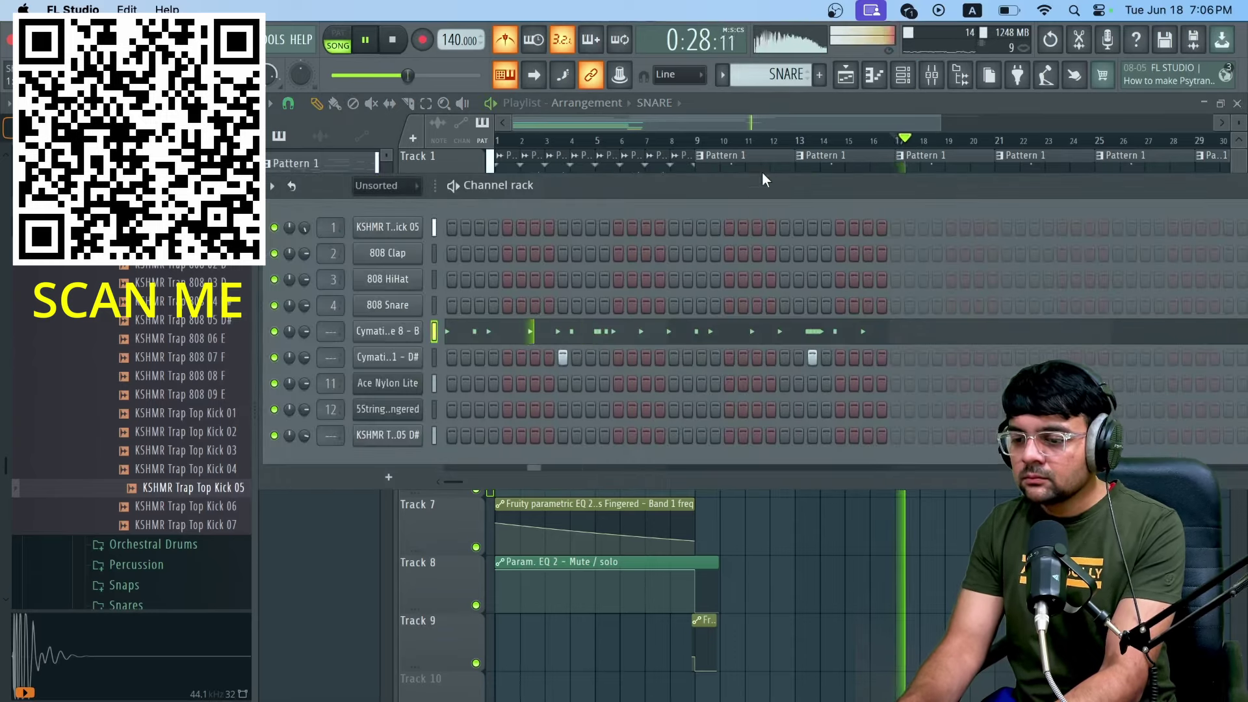
{"action": "key", "text": "space"}
{"action": "left_click", "coordinate": [903, 77]}
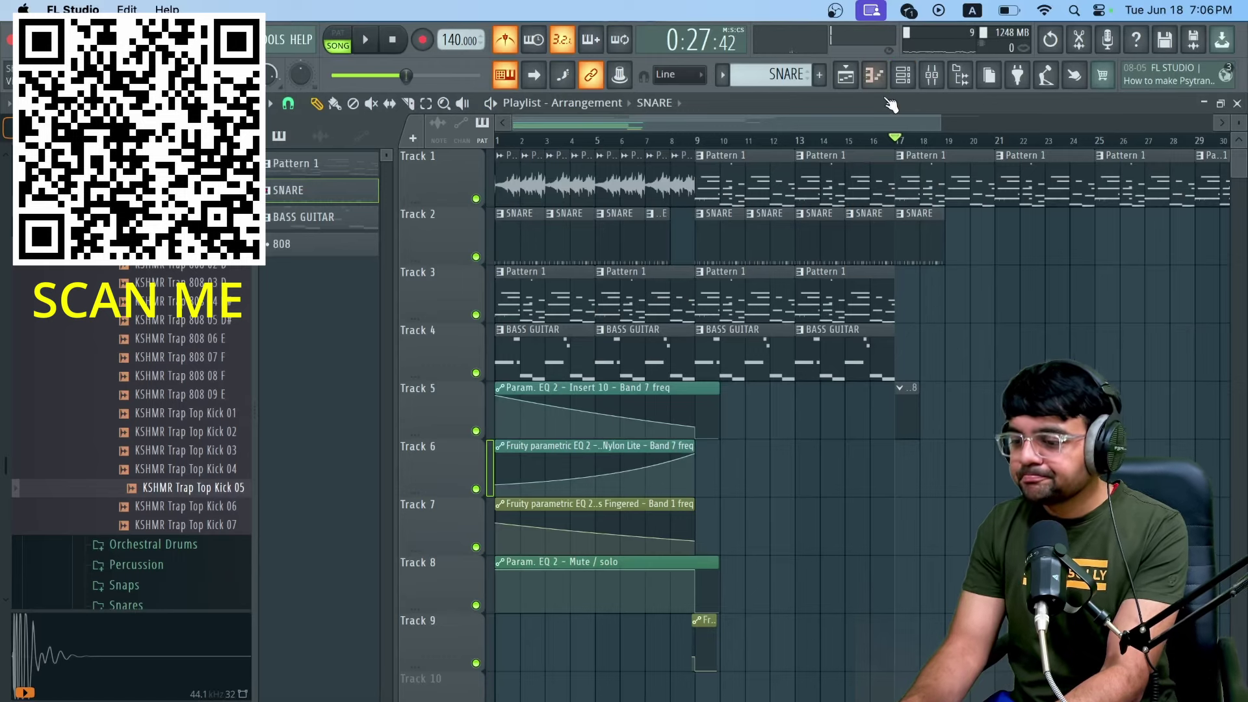
{"action": "key", "text": "4"}
{"action": "key", "text": "F6"}
{"action": "key", "text": "F6"}
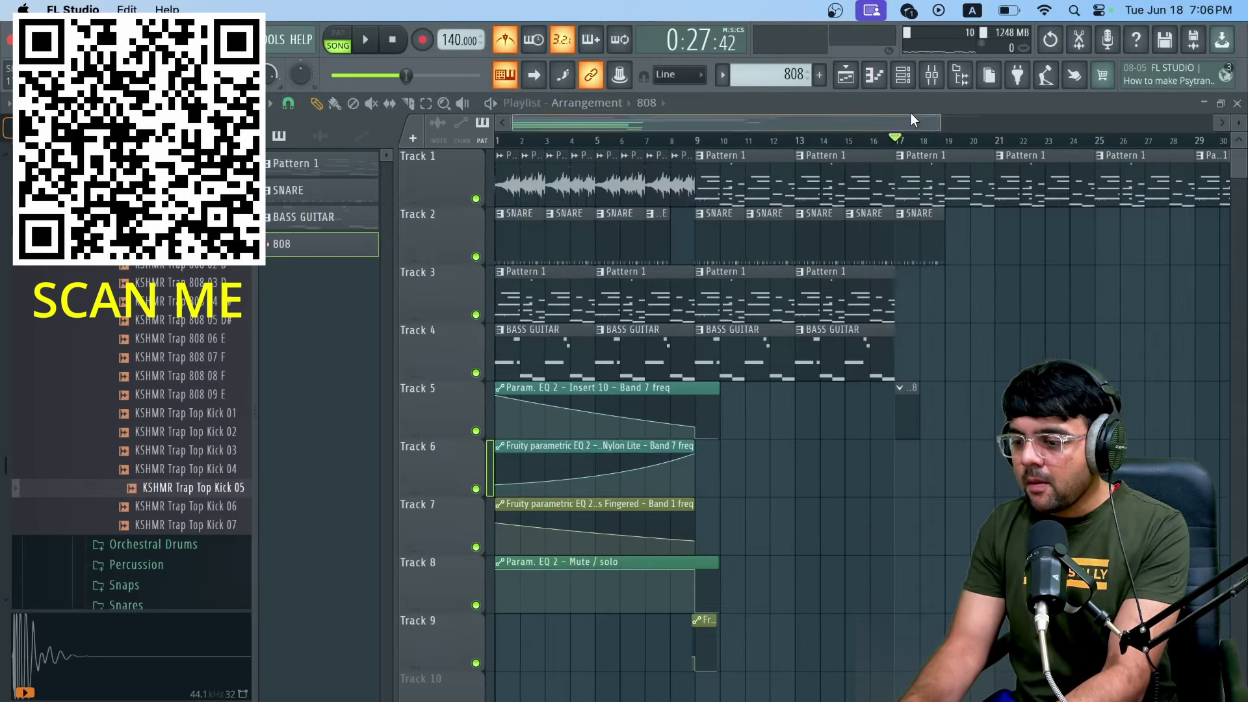
{"action": "double_click", "coordinate": [913, 166]}
{"action": "left_click", "coordinate": [912, 76]}
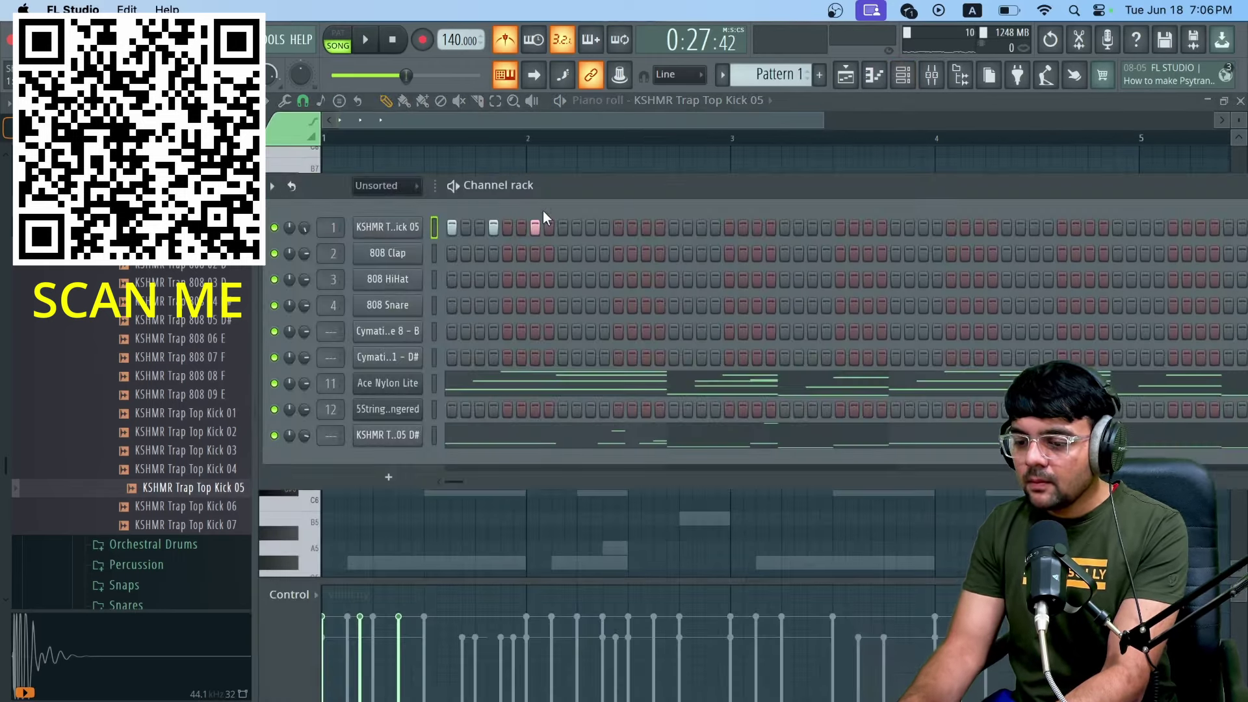
Step: Try an additional kick hit on steps 12, 11 and 10 of Pattern 1 during playback
{"action": "right_click", "coordinate": [396, 229]}
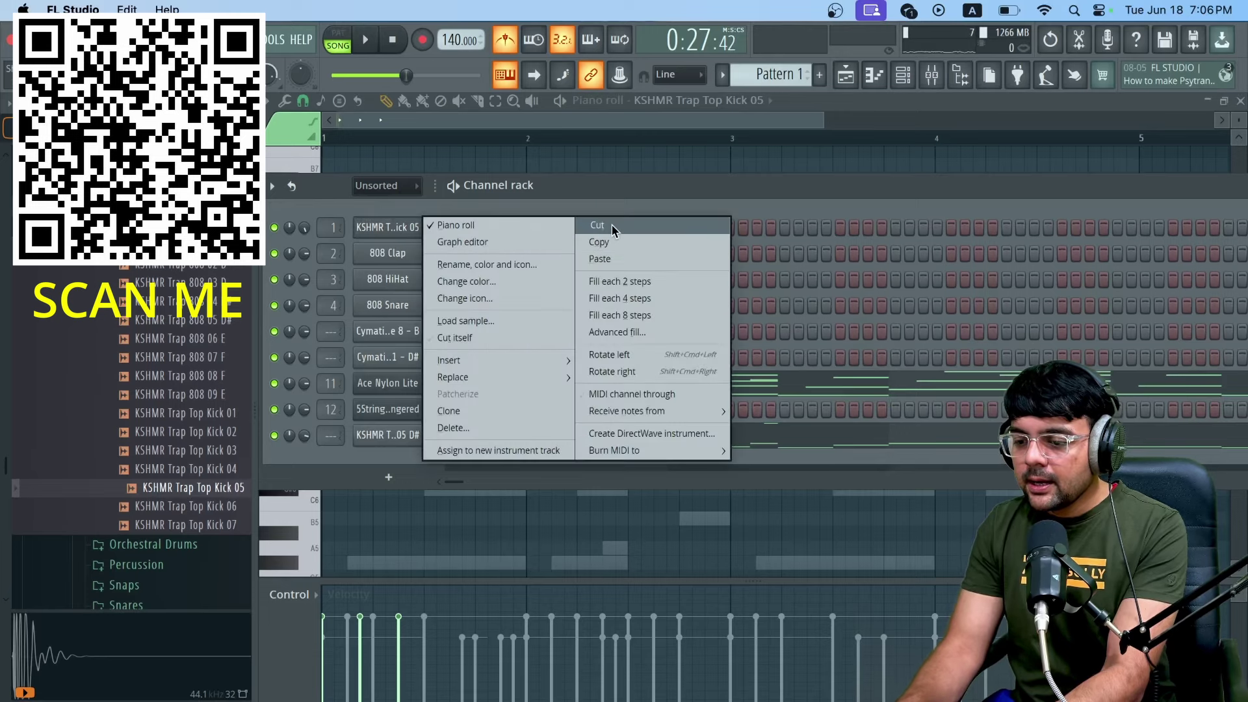
{"action": "left_click", "coordinate": [829, 454]}
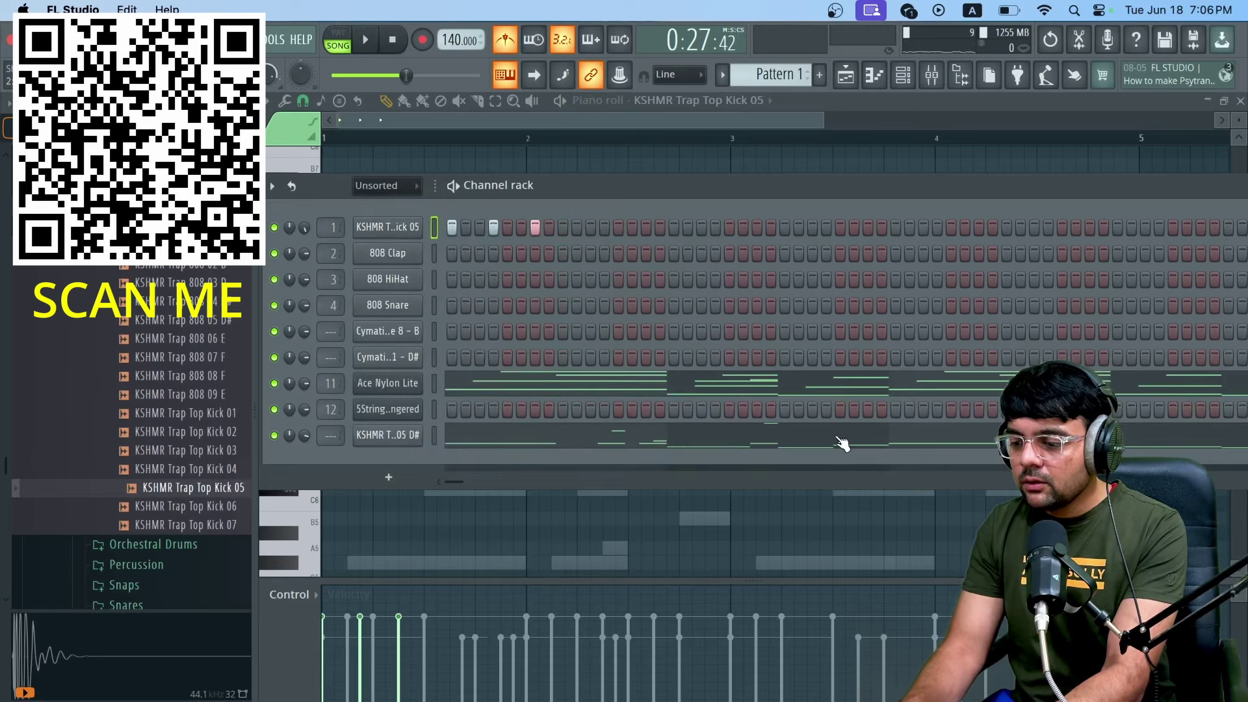
{"action": "key", "text": "space"}
{"action": "left_click", "coordinate": [601, 226]}
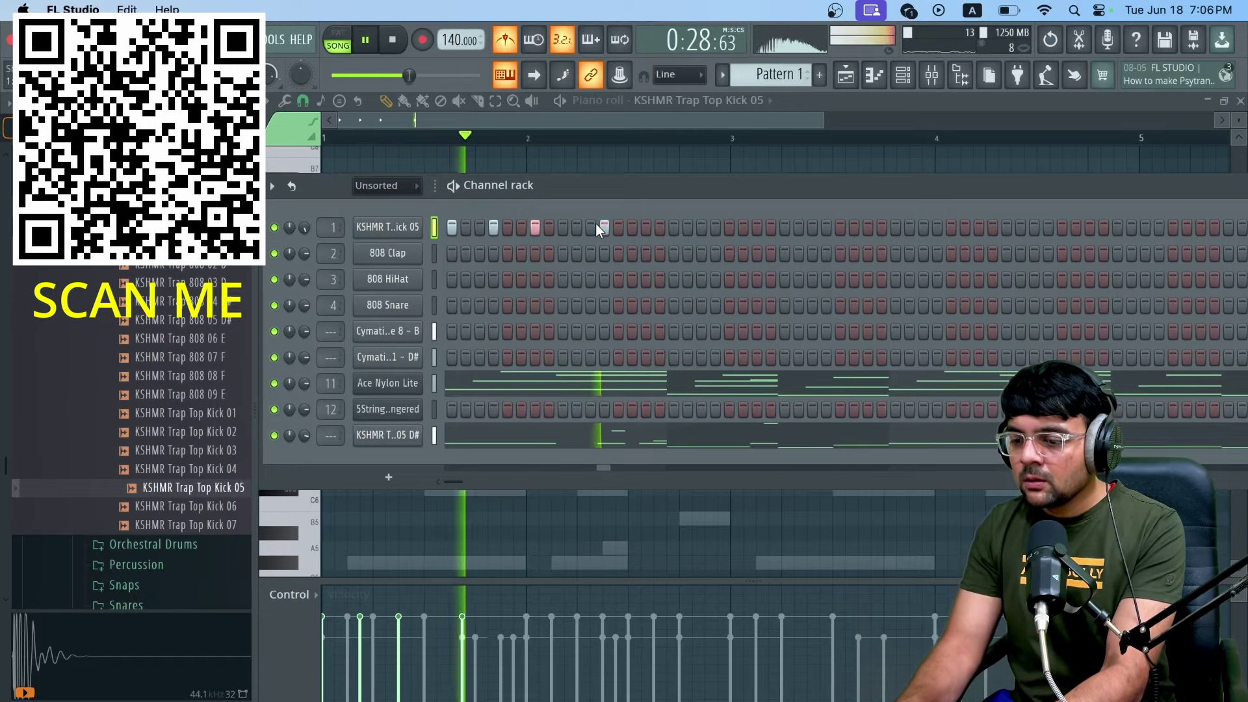
{"action": "left_click", "coordinate": [591, 226]}
{"action": "left_click", "coordinate": [604, 227]}
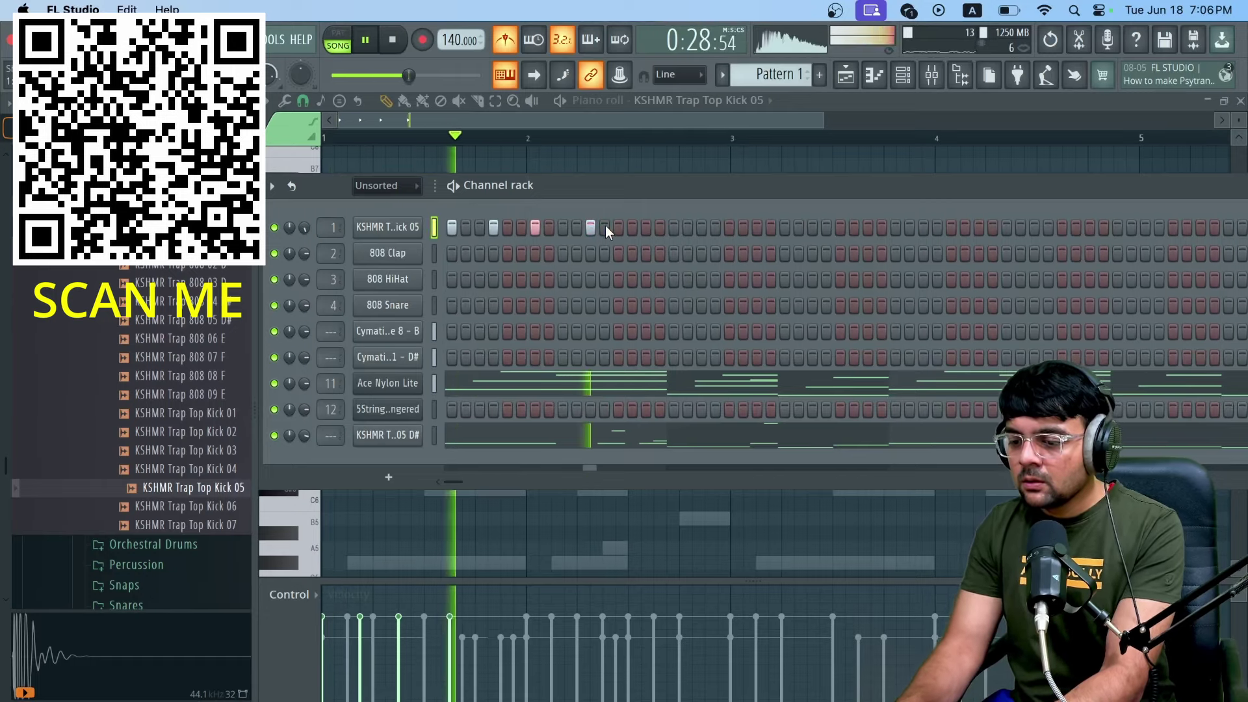
{"action": "left_click", "coordinate": [591, 227]}
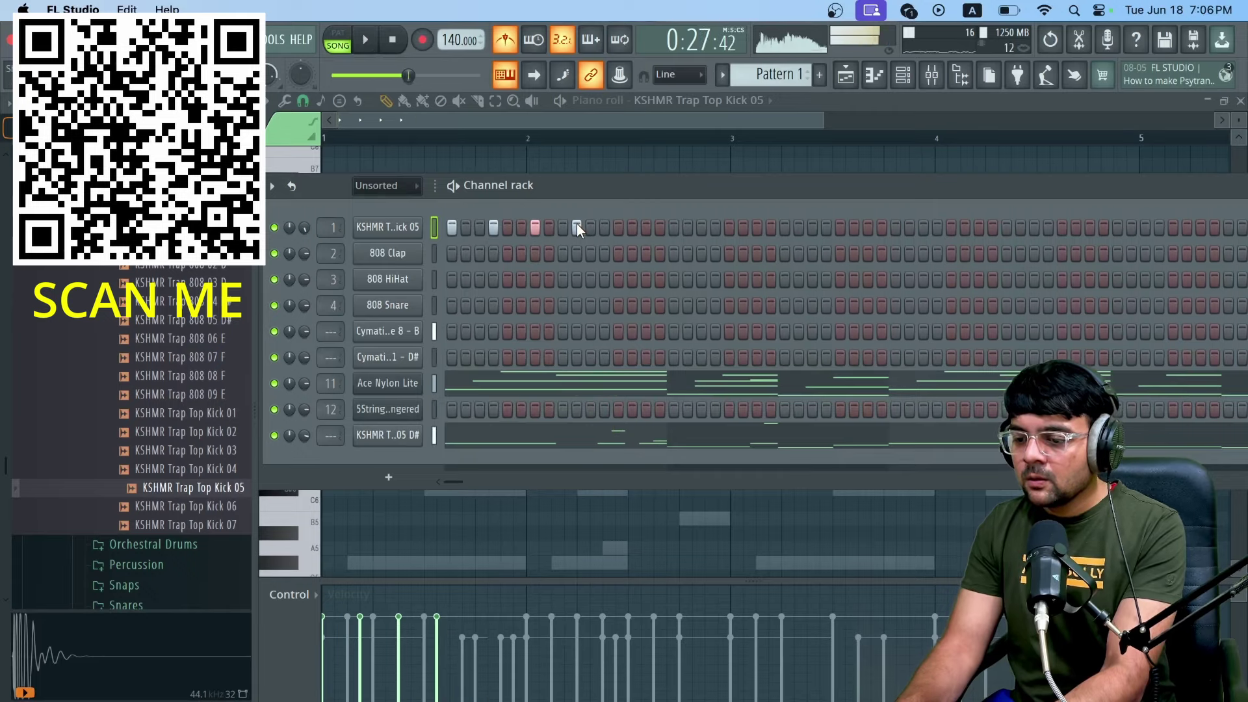
Step: Place kick hits on steps 17, 19, 20 and 27 of Pattern 1 while the song plays
{"action": "left_click", "coordinate": [676, 227]}
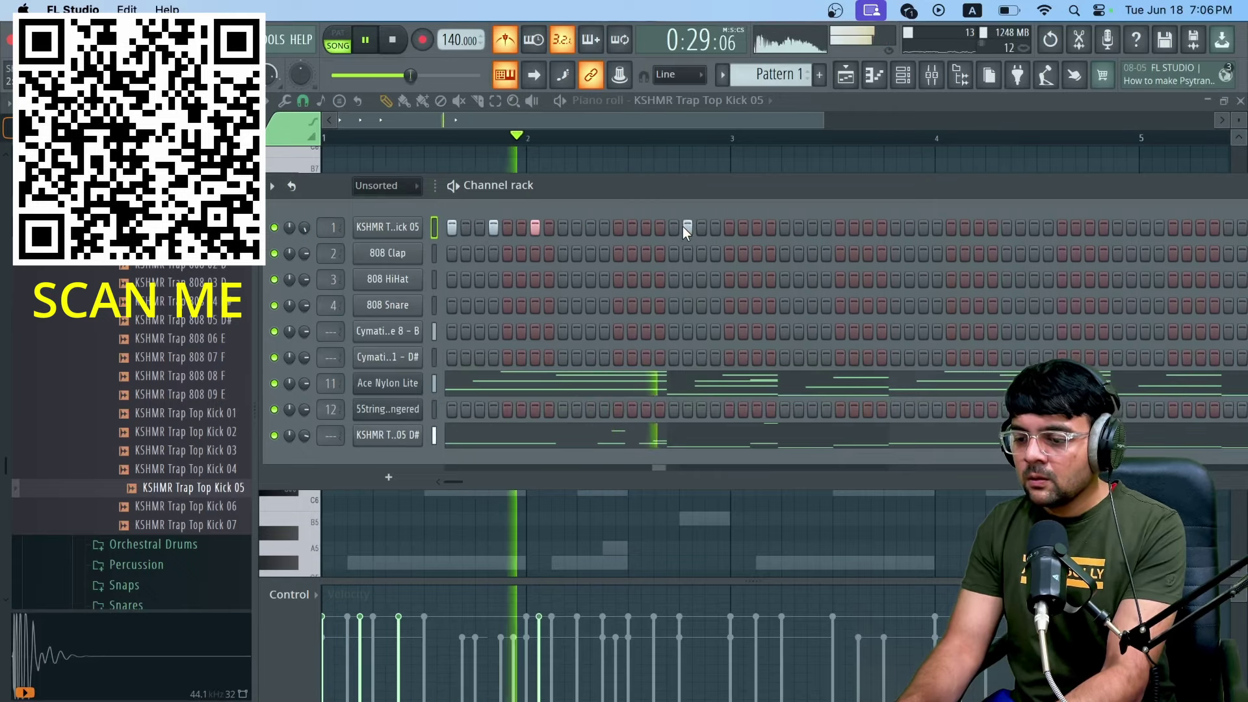
{"action": "key", "text": "space"}
{"action": "key", "text": "space"}
{"action": "left_click", "coordinate": [701, 227]}
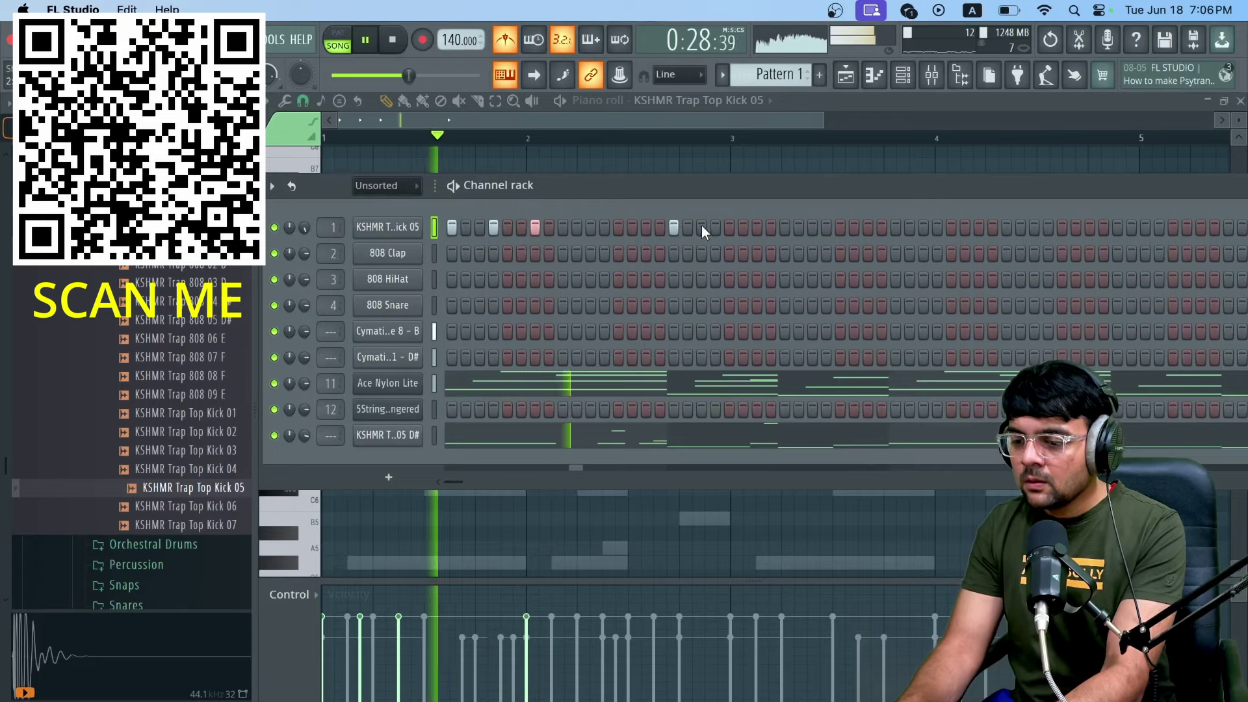
{"action": "left_click", "coordinate": [715, 227]}
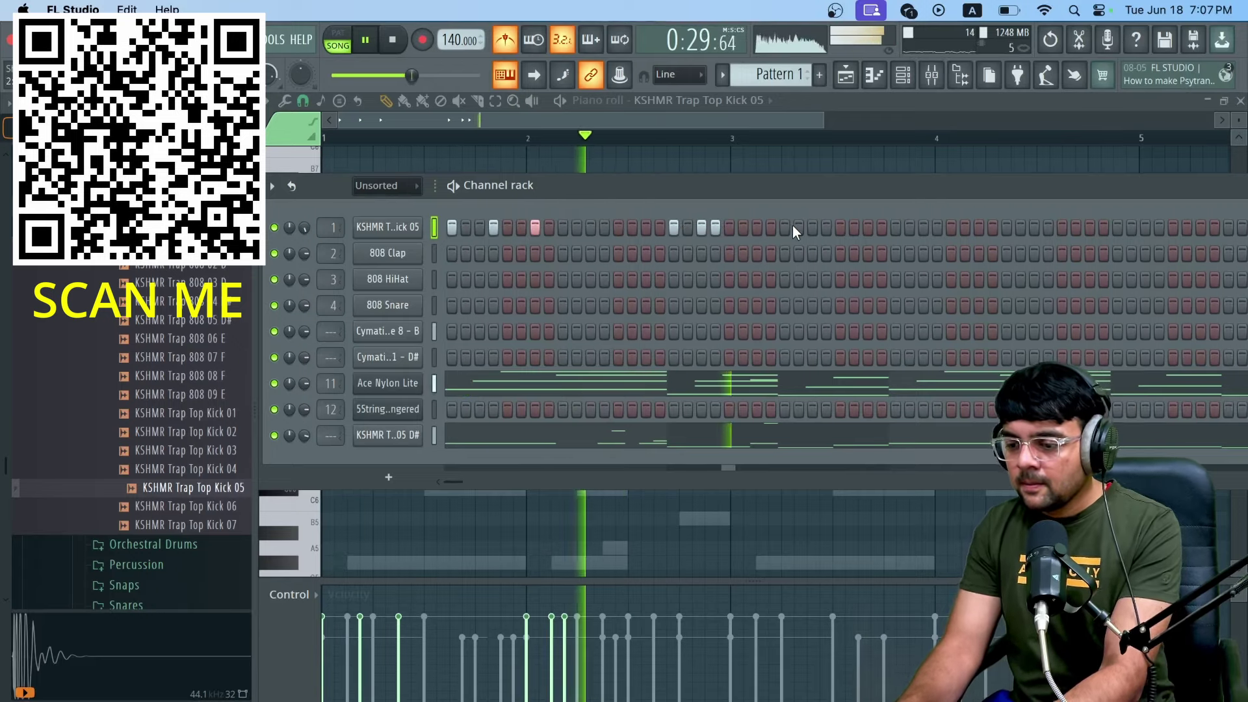
{"action": "left_click", "coordinate": [813, 227]}
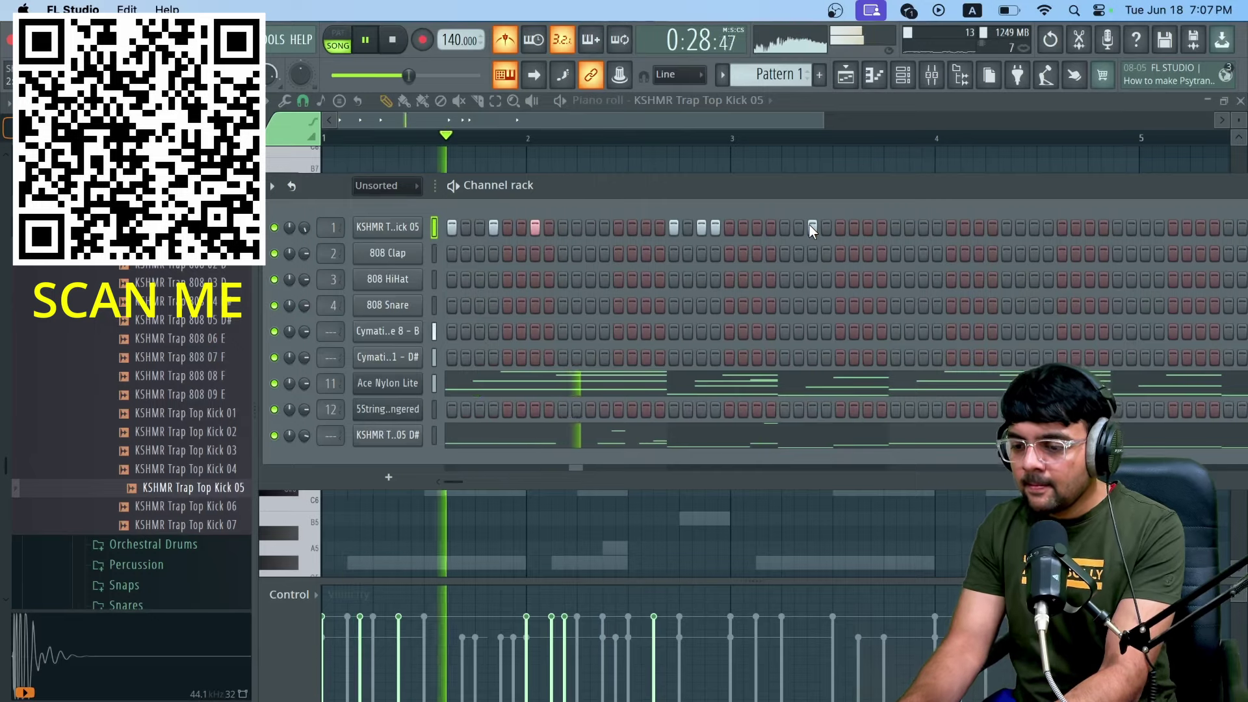
Step: Continue the kick rhythm with hits on steps 33, 36 and 39 of Pattern 1
{"action": "left_click_drag", "start_coordinate": [887, 184], "coordinate": [802, 185]}
{"action": "left_click", "coordinate": [810, 226]}
{"action": "left_click", "coordinate": [838, 227]}
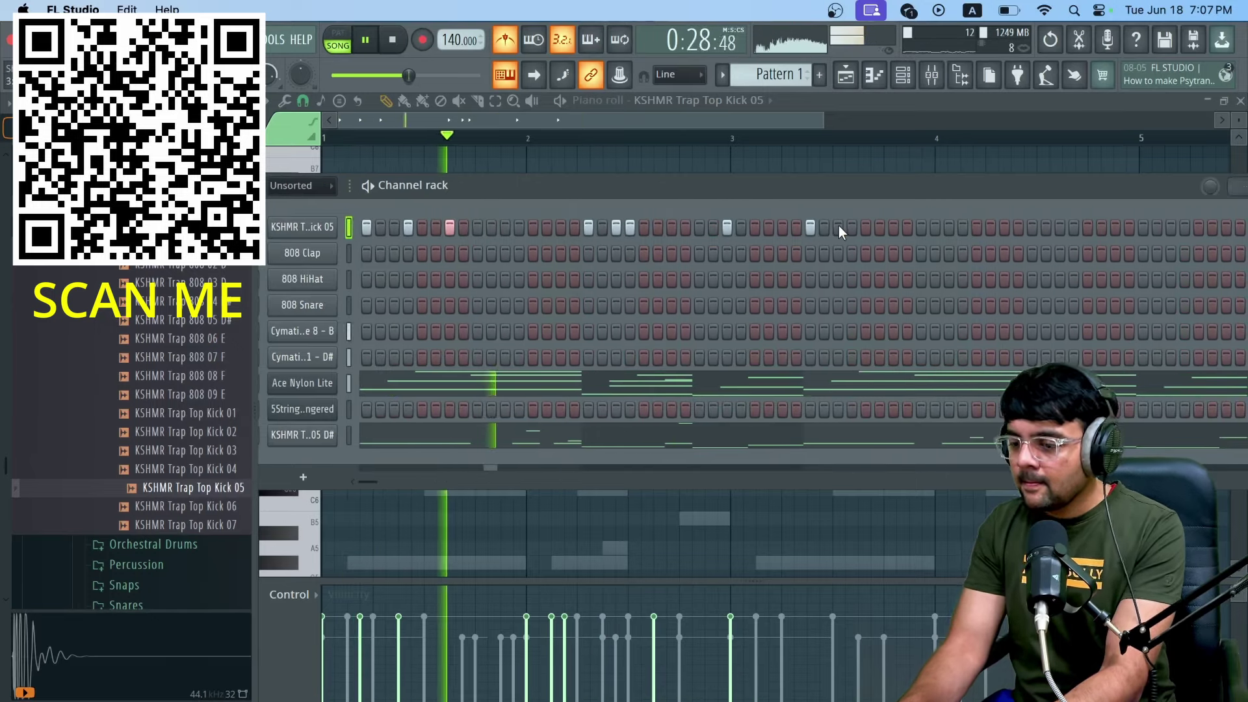
{"action": "left_click", "coordinate": [840, 227]}
{"action": "left_click", "coordinate": [852, 226]}
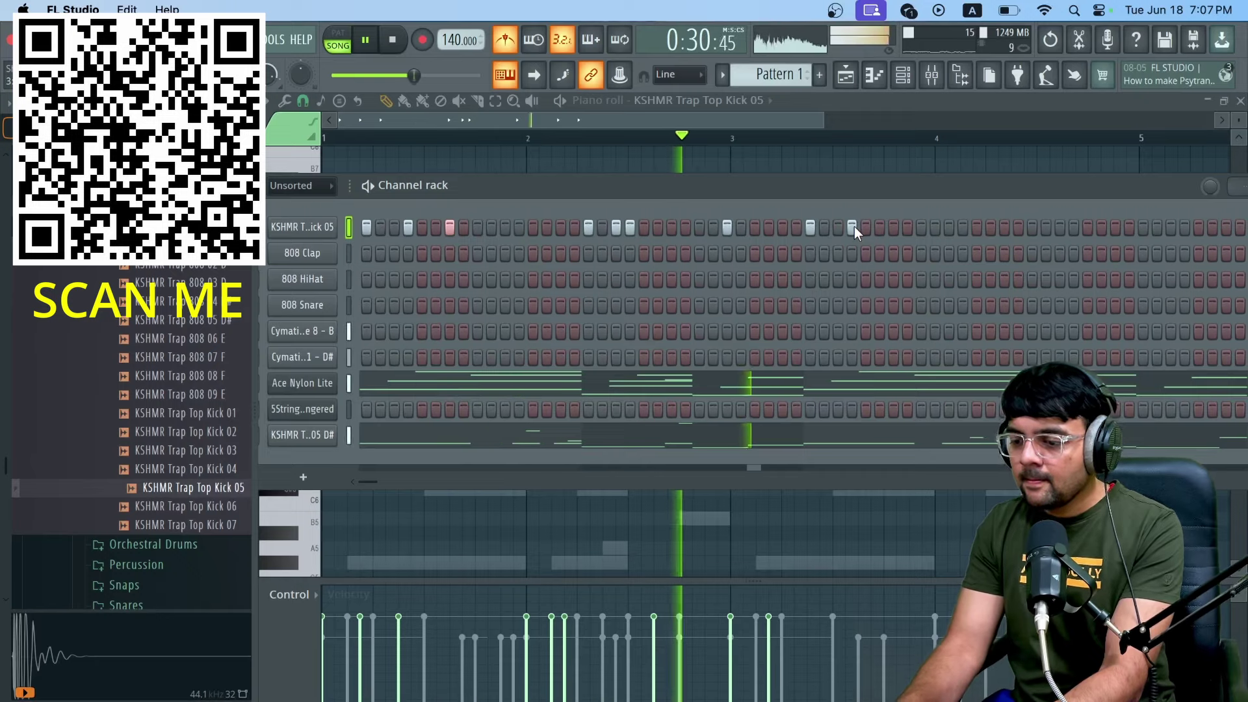
{"action": "left_click", "coordinate": [893, 226]}
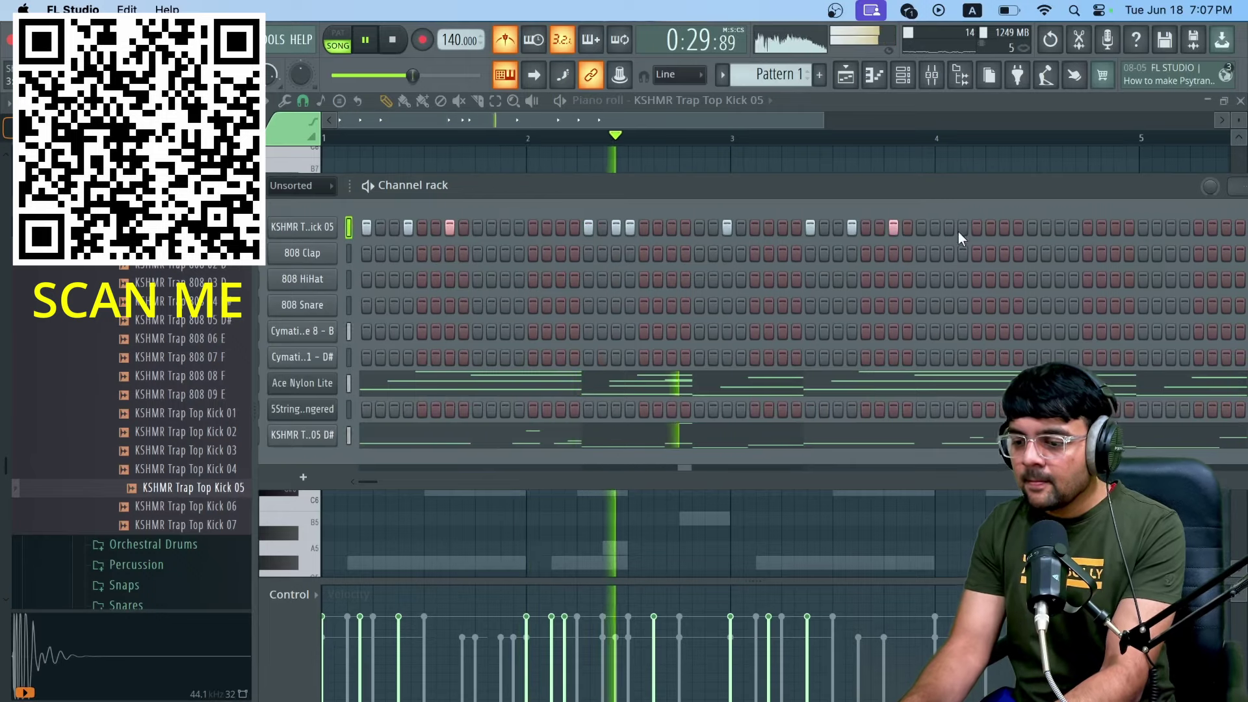
Step: Try kick hits on steps 49, 51, 53 and 57 of Pattern 1 and remove them again
{"action": "left_click", "coordinate": [1032, 226]}
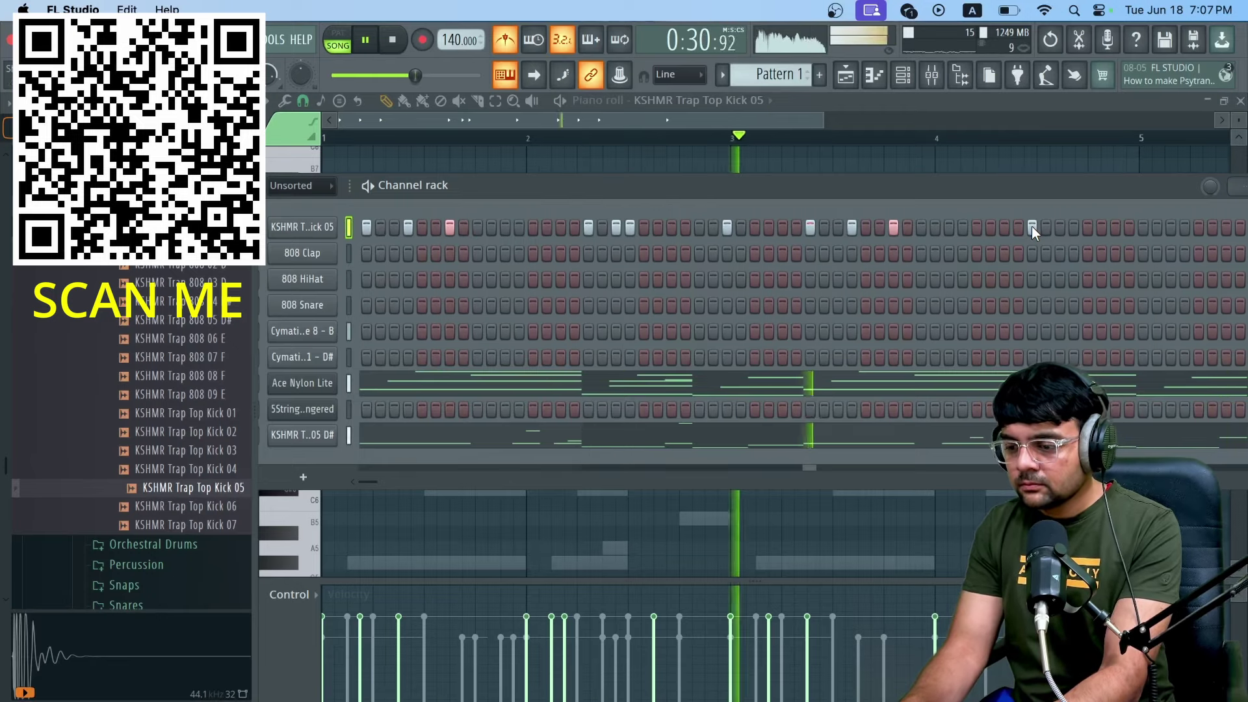
{"action": "left_click", "coordinate": [1031, 226]}
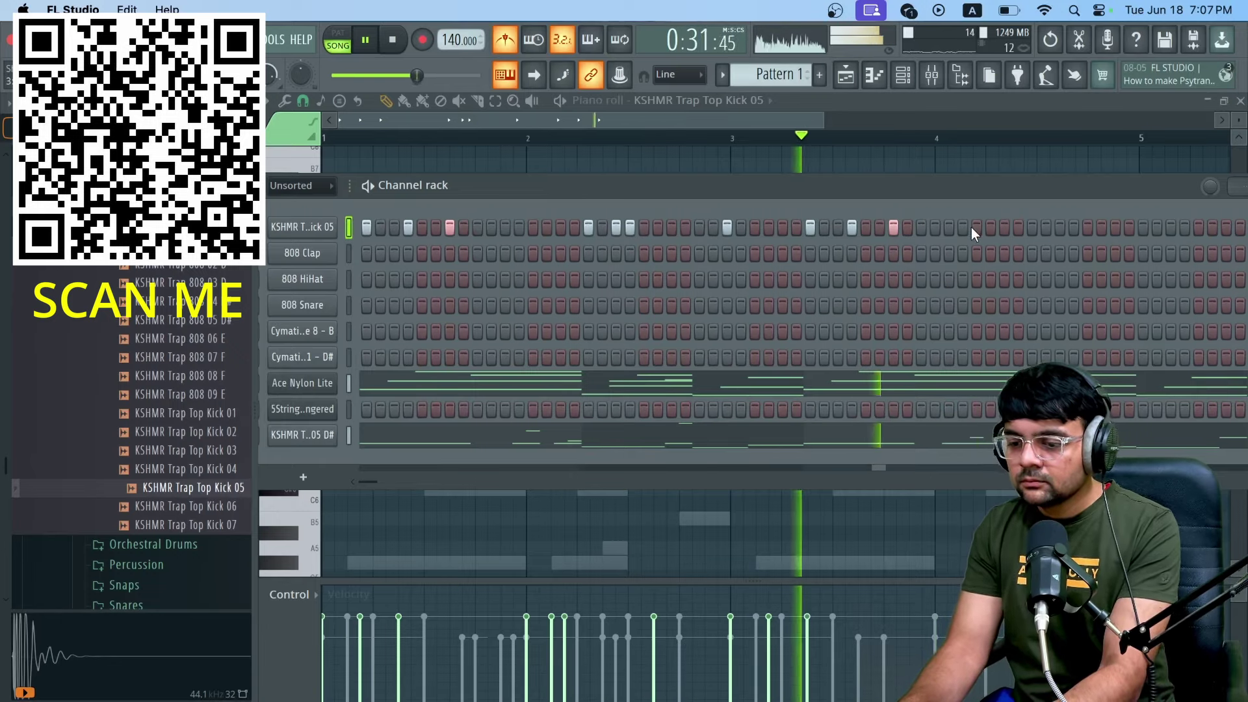
{"action": "left_click", "coordinate": [1035, 227]}
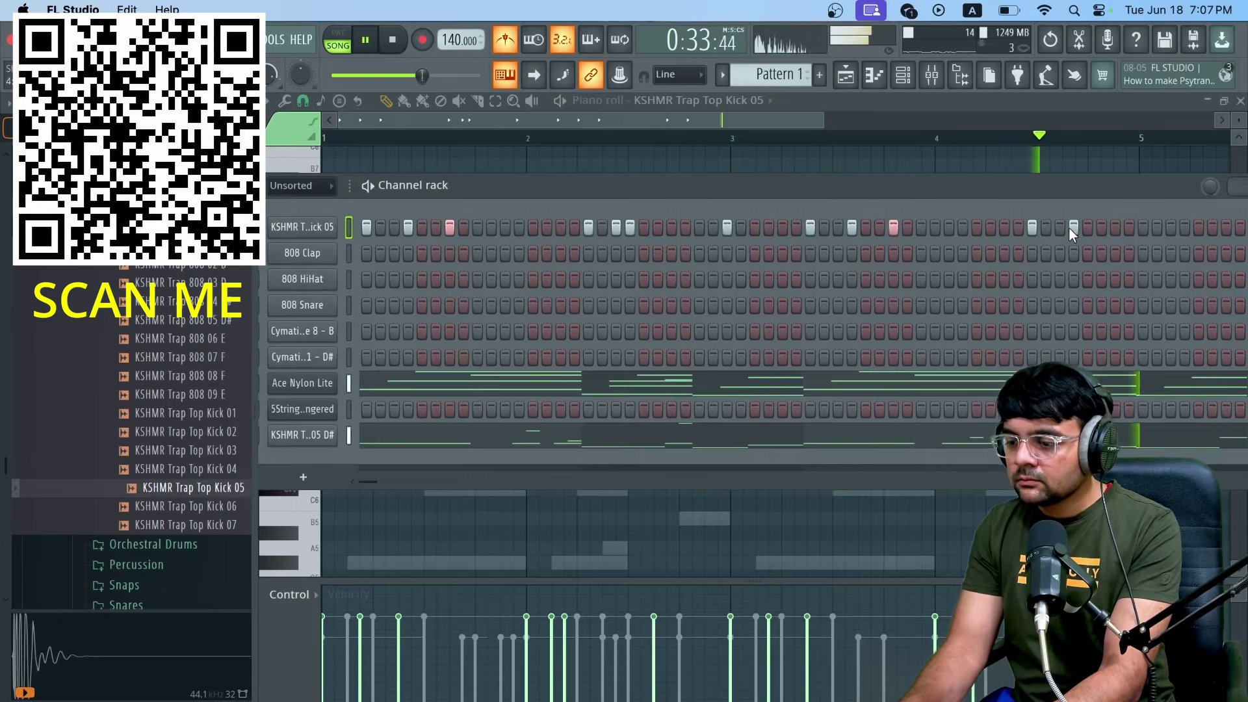
{"action": "left_click", "coordinate": [1059, 227]}
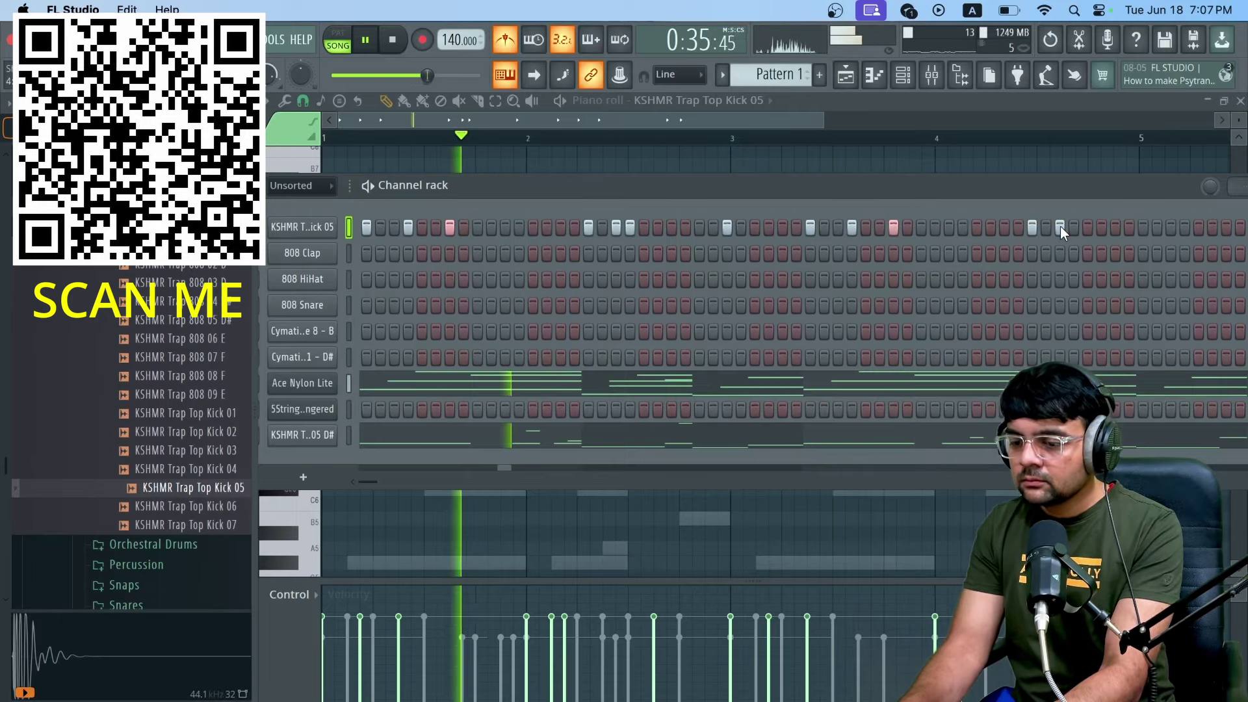
{"action": "left_click_drag", "start_coordinate": [1074, 189], "coordinate": [975, 189]}
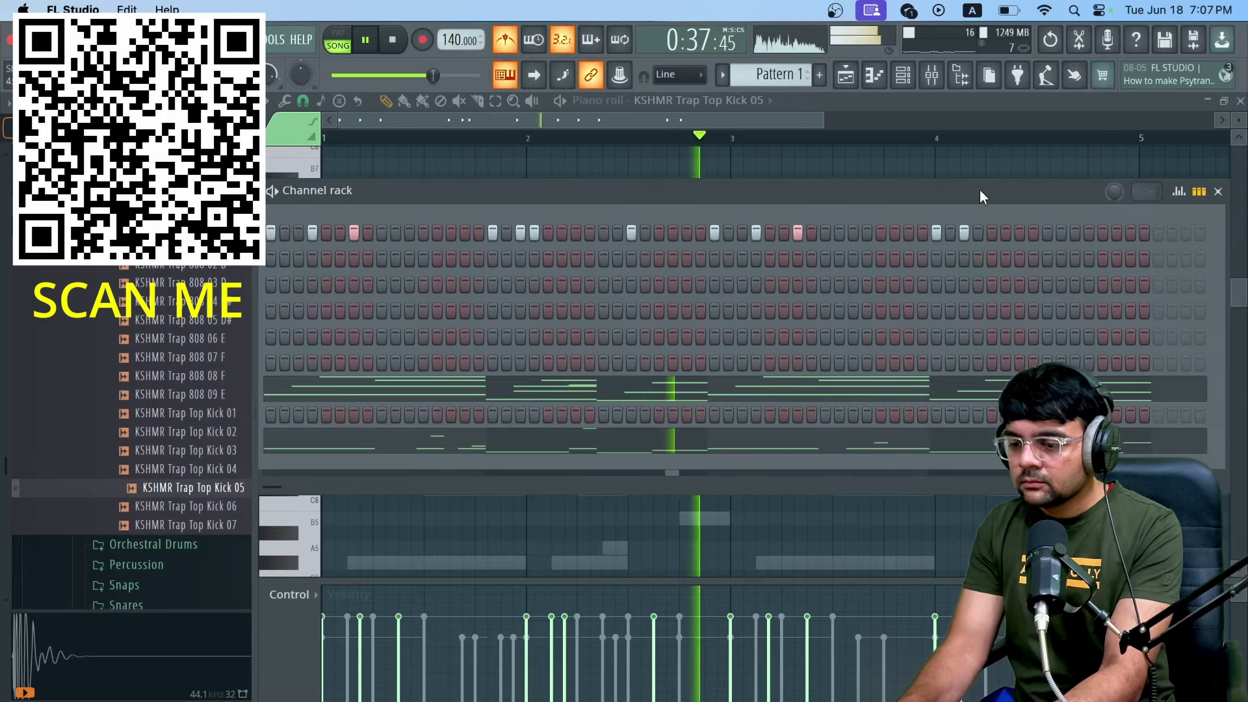
{"action": "left_click", "coordinate": [989, 232]}
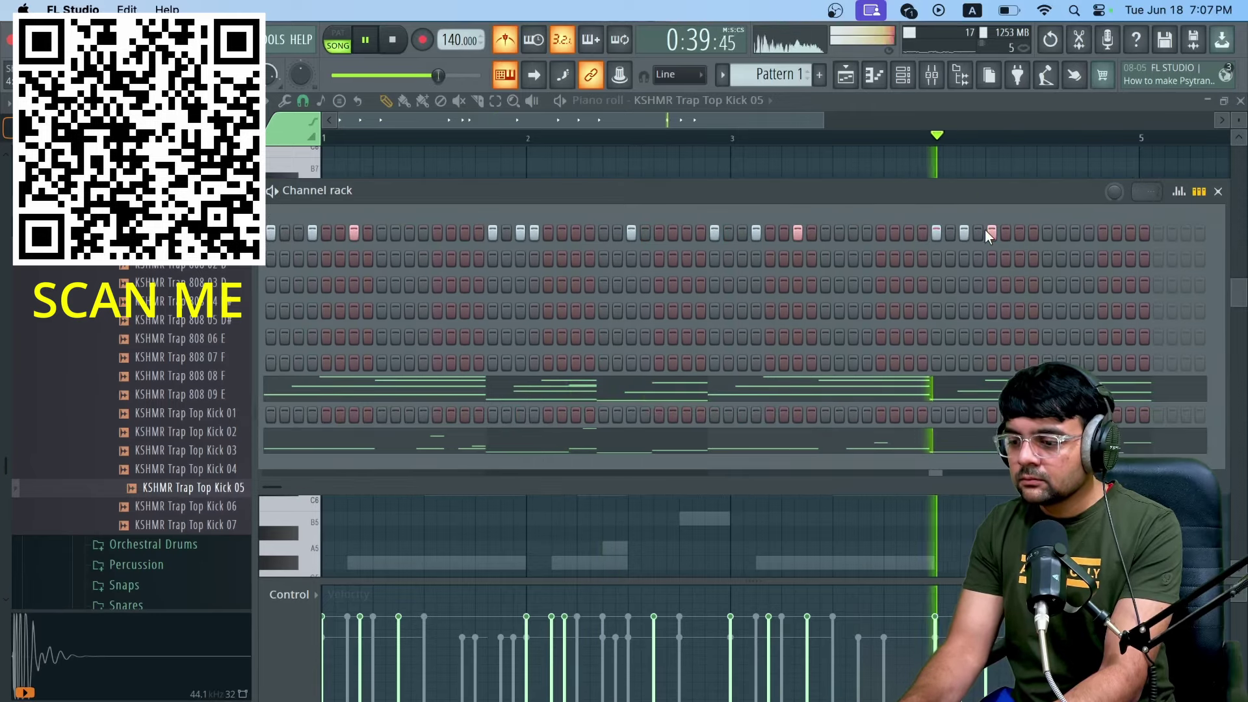
{"action": "key", "text": "space"}
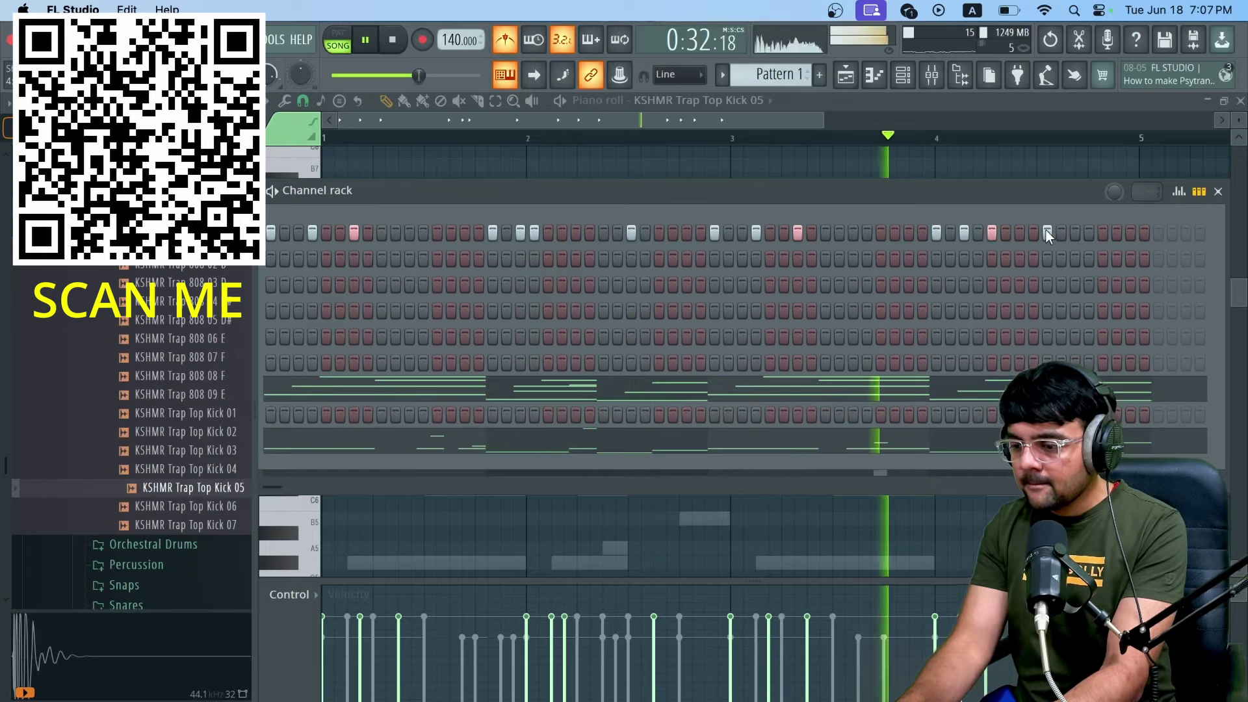
{"action": "key", "text": "space"}
{"action": "left_click", "coordinate": [1047, 232]}
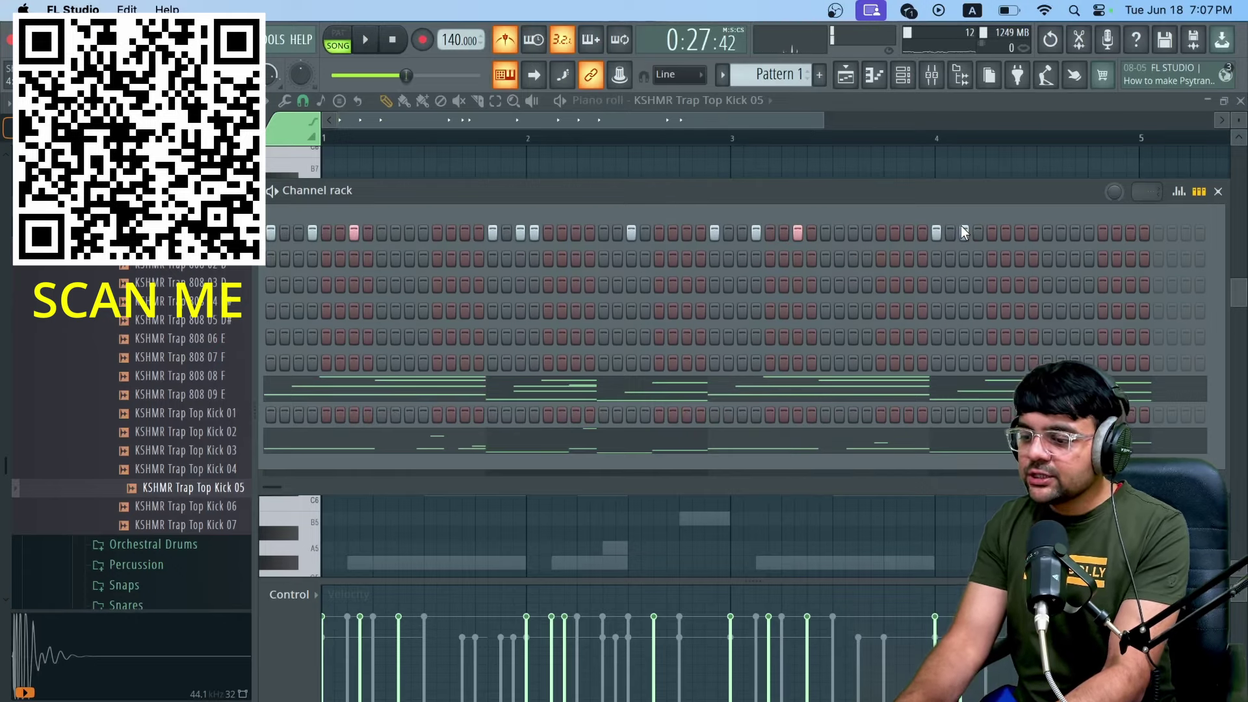
Step: Cut the kick channel's steps from Pattern 1 and create a new pattern named KICK
{"action": "scroll", "coordinate": [935, 229], "scroll_direction": "left", "scroll_amount": 3}
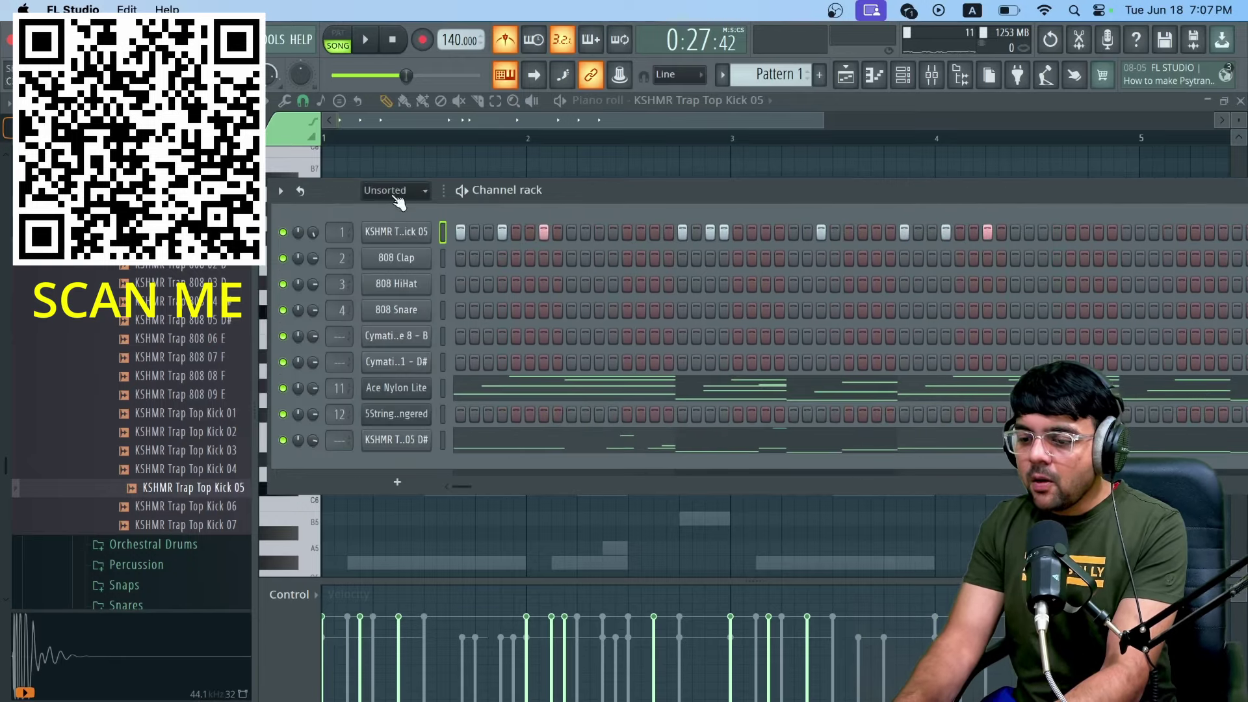
{"action": "right_click", "coordinate": [397, 232]}
{"action": "left_click", "coordinate": [640, 233]}
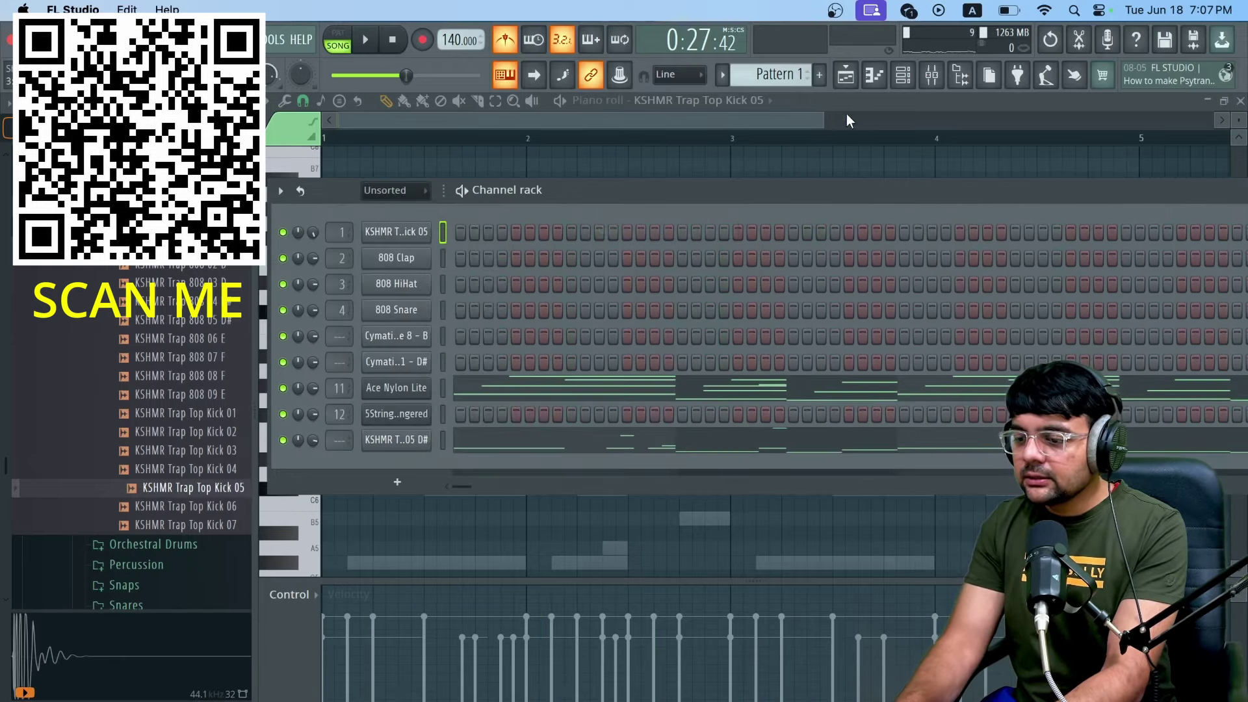
{"action": "left_click", "coordinate": [820, 75]}
{"action": "type", "text": "KICK"}
{"action": "key", "text": "Return"}
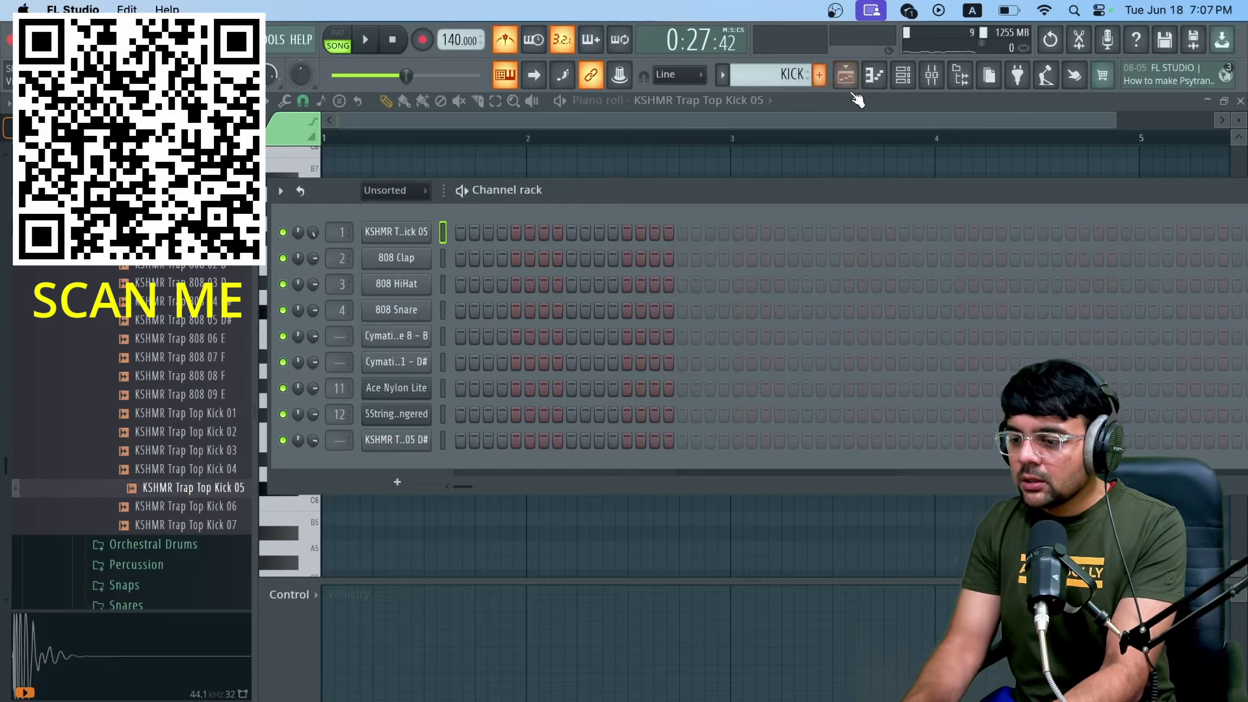
Step: Paste the cut kick steps into the kick channel of the KICK pattern
{"action": "right_click", "coordinate": [408, 232]}
{"action": "left_click", "coordinate": [604, 264]}
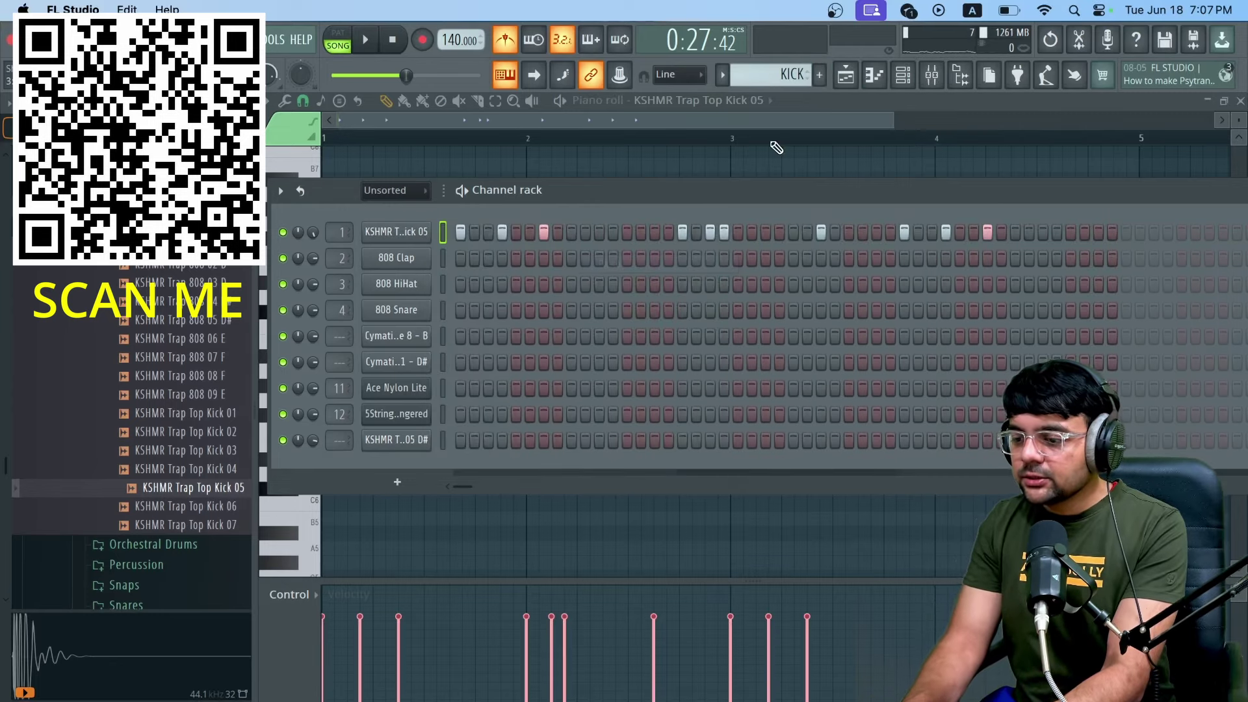
Step: Place the KICK pattern on Track 6 at bar 17 and add a SNARE clip on Track 2 at bar 19
{"action": "left_click", "coordinate": [852, 80]}
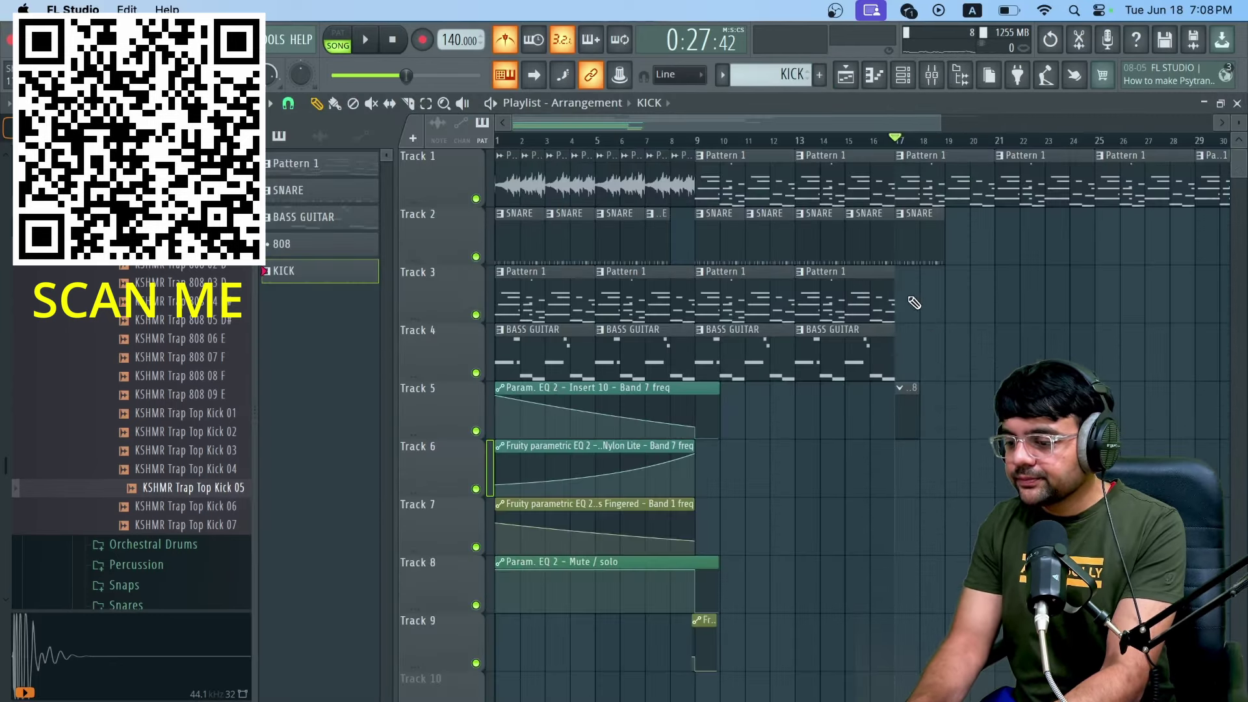
{"action": "key", "text": "space"}
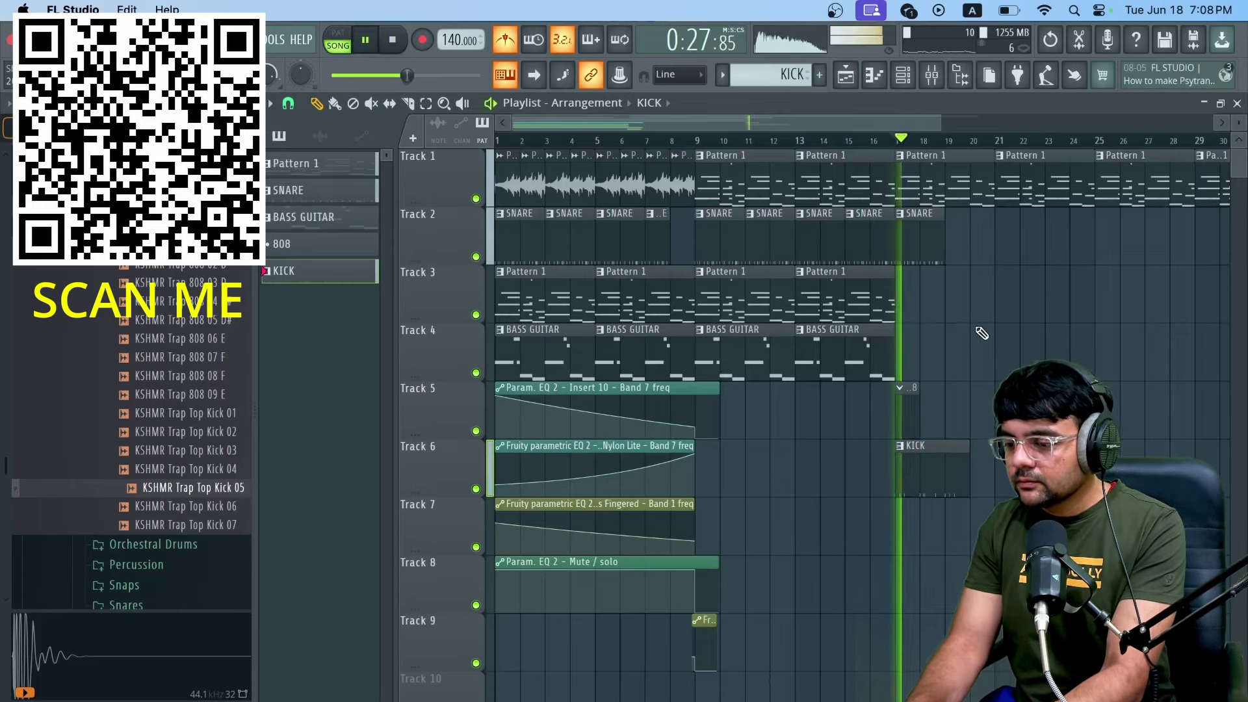
{"action": "left_click", "coordinate": [930, 232]}
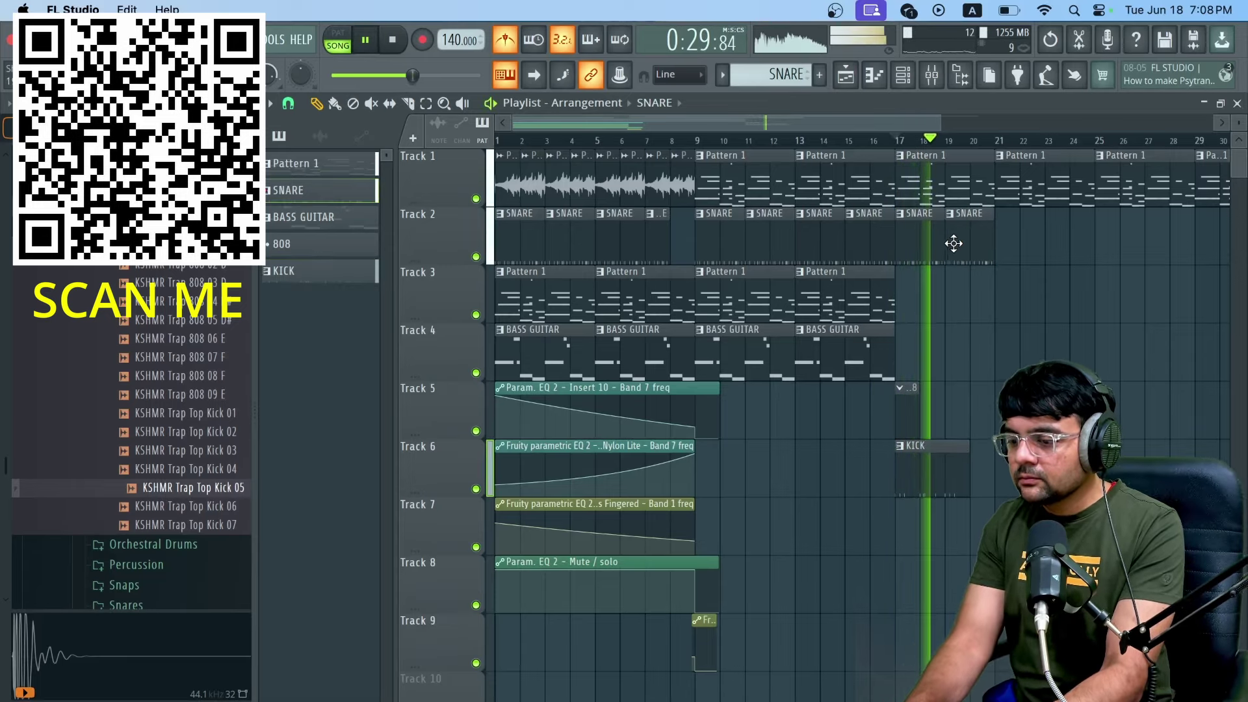
Step: Extend the kick rhythm in the KICK pattern with hits on steps 49, 51 and 52 while the song plays
{"action": "double_click", "coordinate": [927, 465]}
{"action": "left_click", "coordinate": [903, 74]}
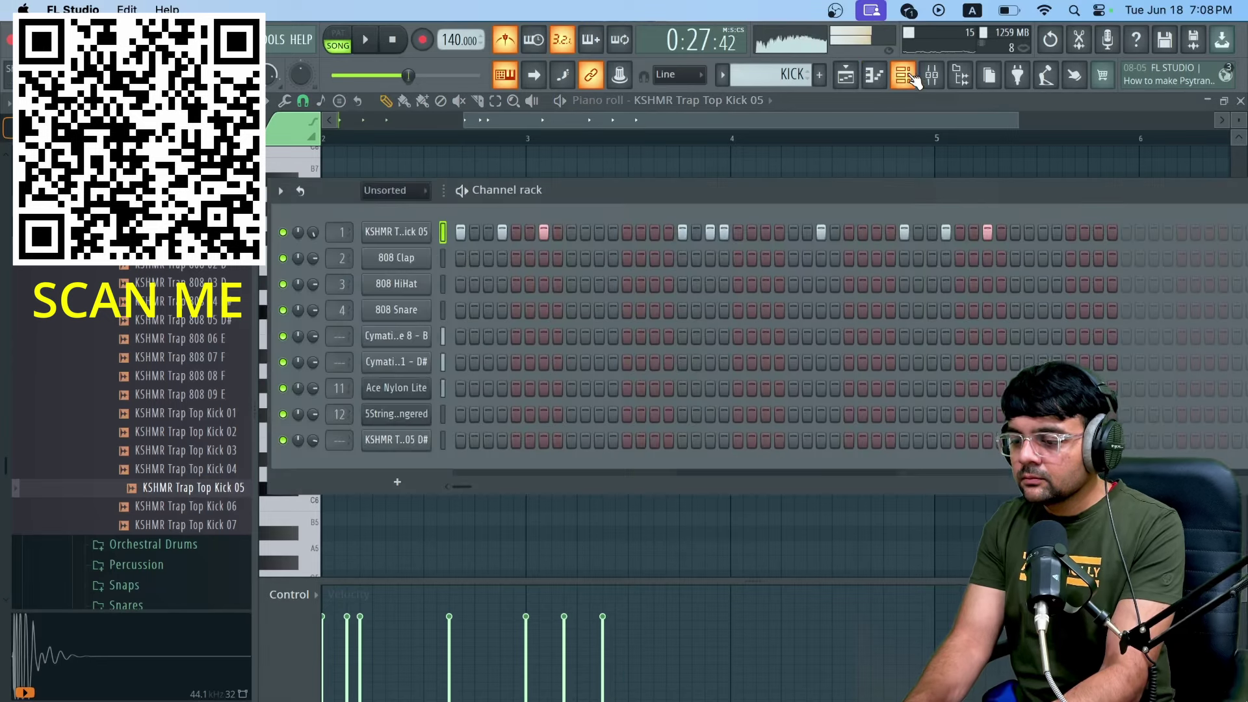
{"action": "left_click_drag", "start_coordinate": [983, 196], "coordinate": [924, 195]}
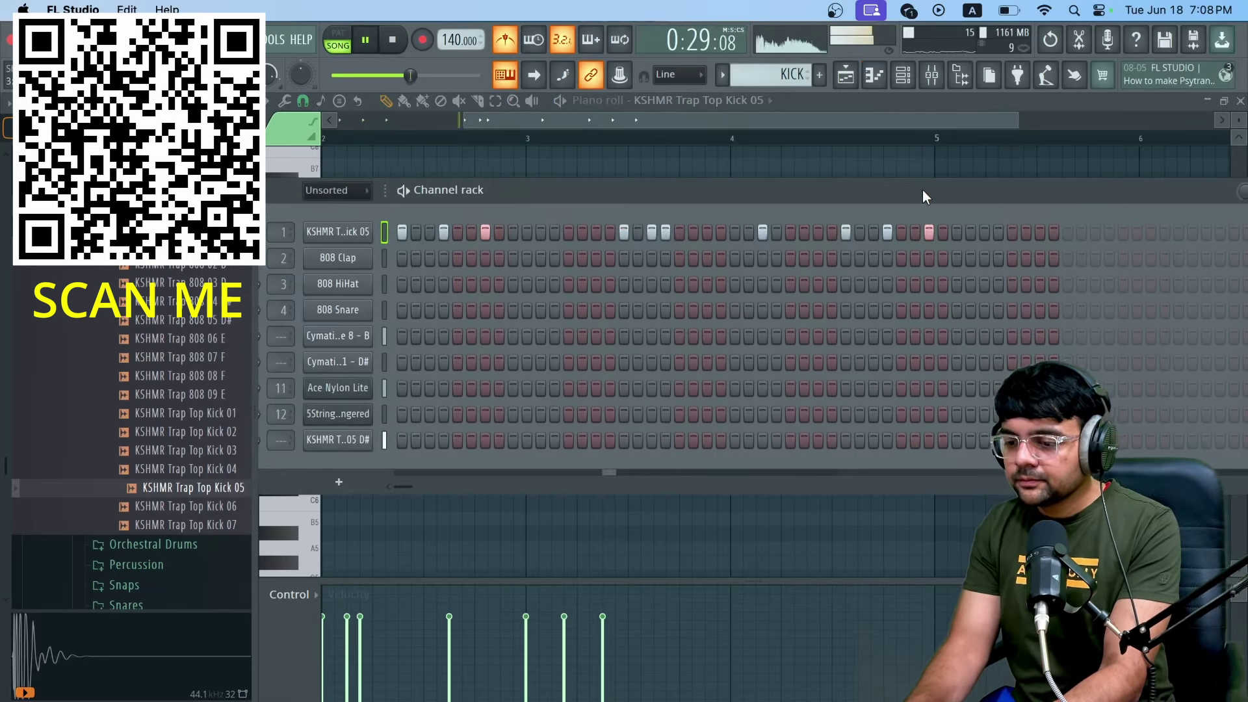
{"action": "left_click", "coordinate": [958, 233]}
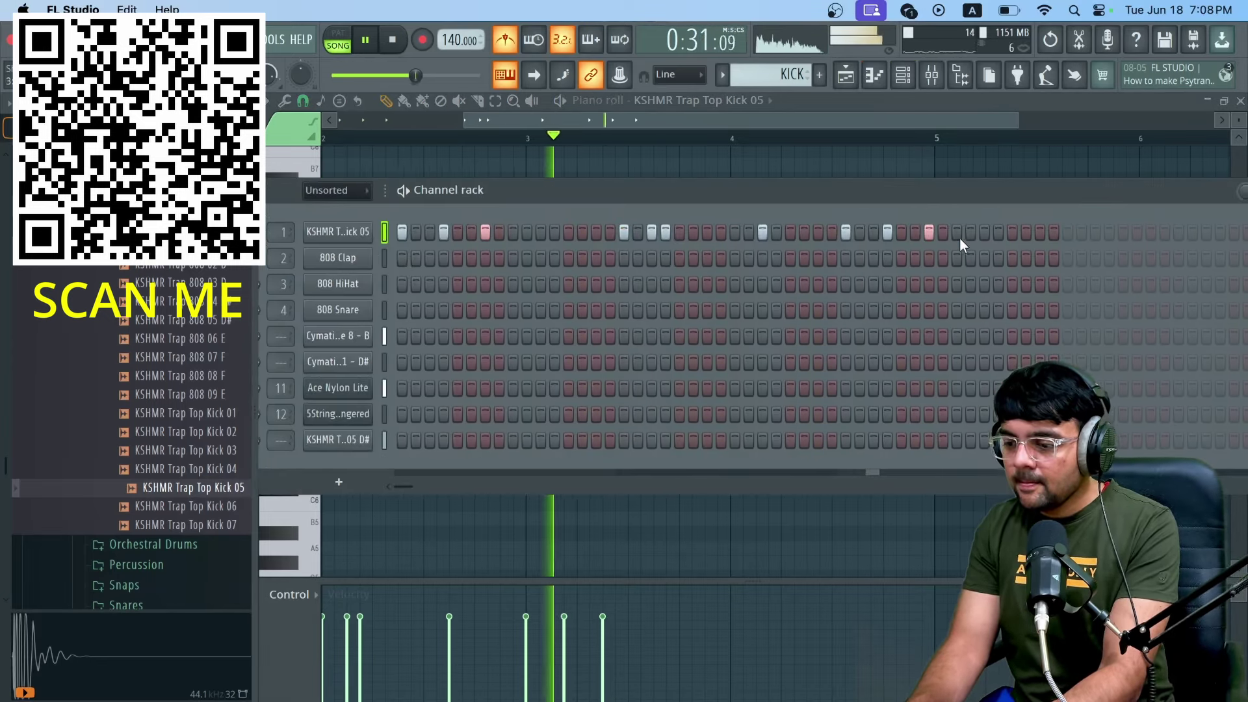
{"action": "left_click", "coordinate": [957, 232]}
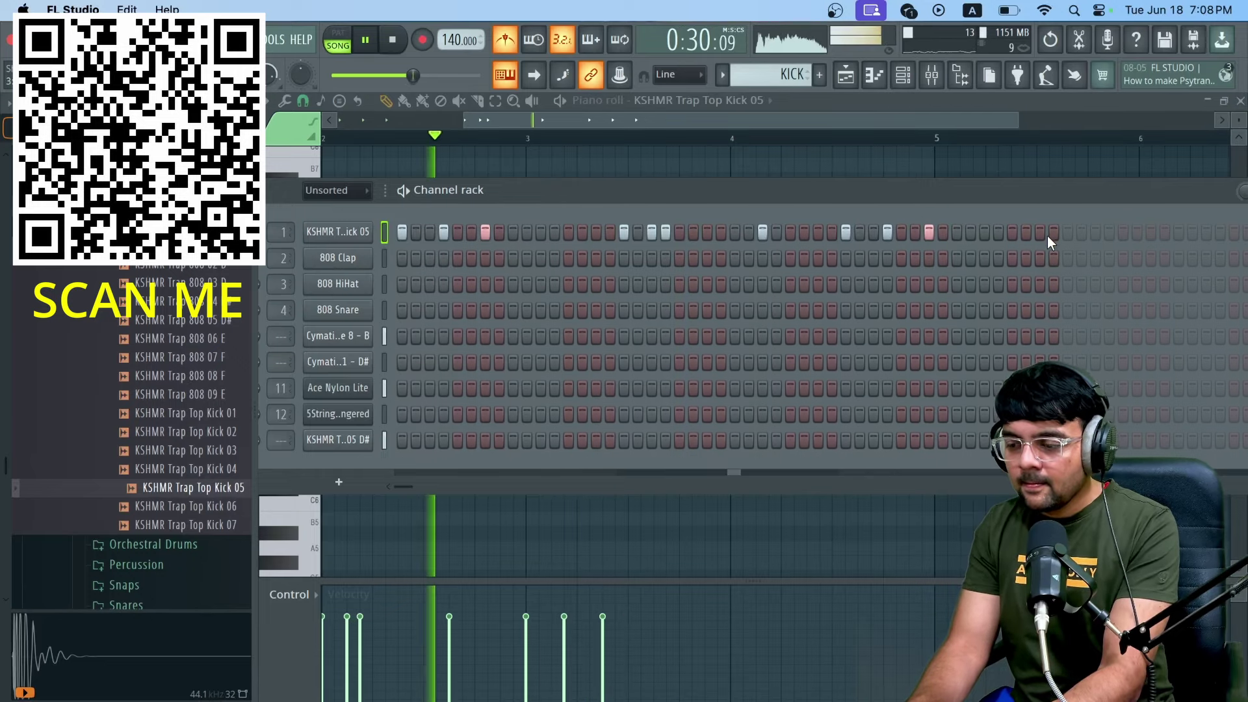
{"action": "left_click", "coordinate": [1067, 233]}
{"action": "left_click", "coordinate": [1095, 232]}
{"action": "left_click", "coordinate": [1108, 232]}
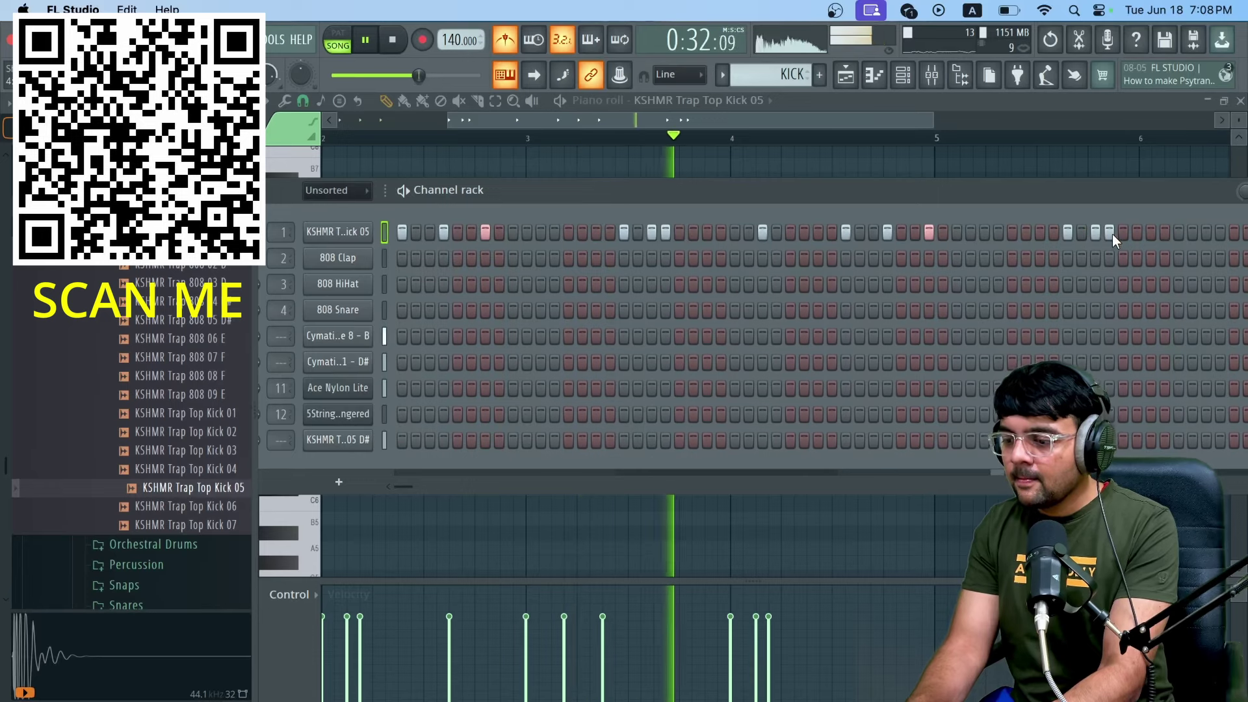
{"action": "key", "text": "space"}
Step: Finish the KICK pattern's fourth bar with kick hits on steps 58, 59, 61 and 63
{"action": "left_click_drag", "start_coordinate": [1081, 192], "coordinate": [935, 194]}
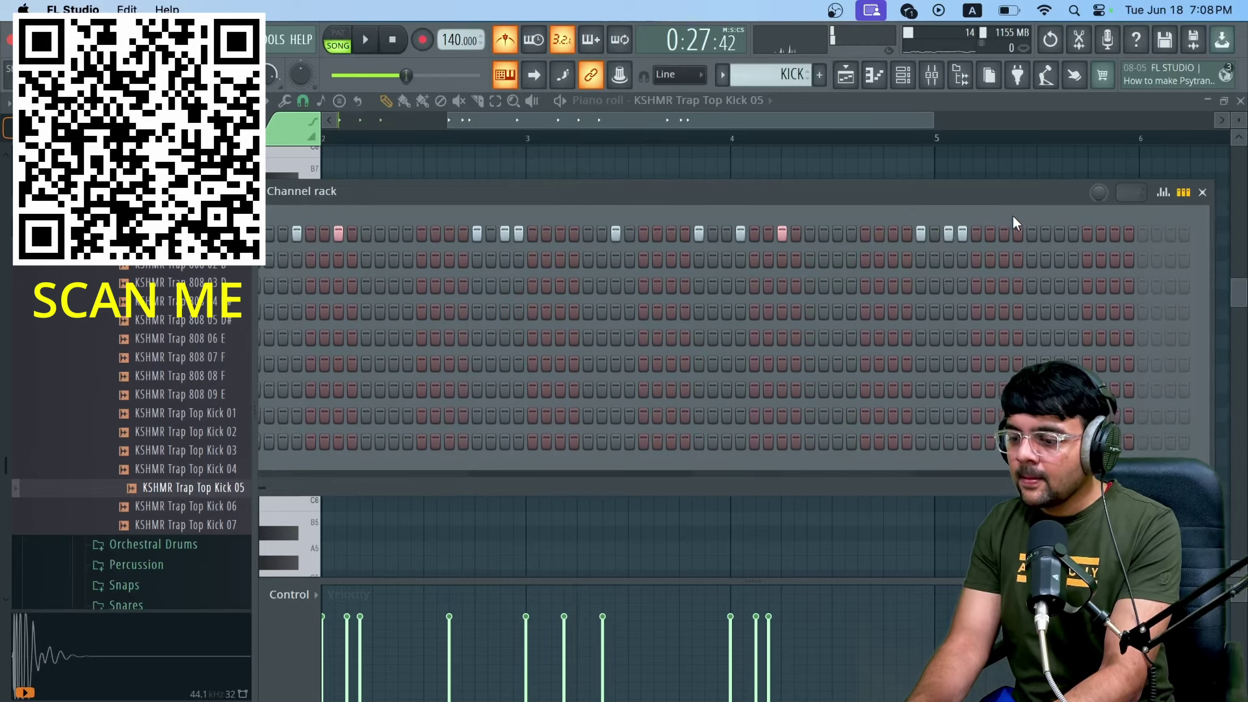
{"action": "left_click", "coordinate": [1058, 232]}
{"action": "left_click", "coordinate": [1087, 233]}
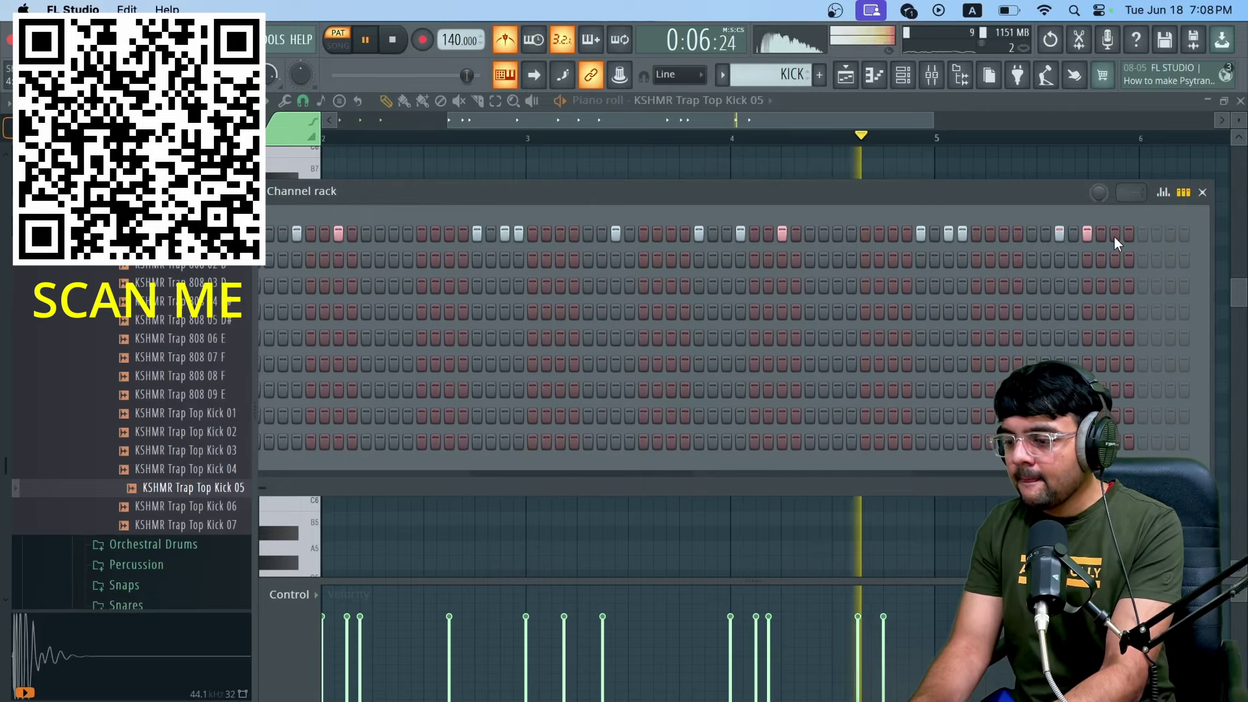
{"action": "left_click", "coordinate": [1046, 234]}
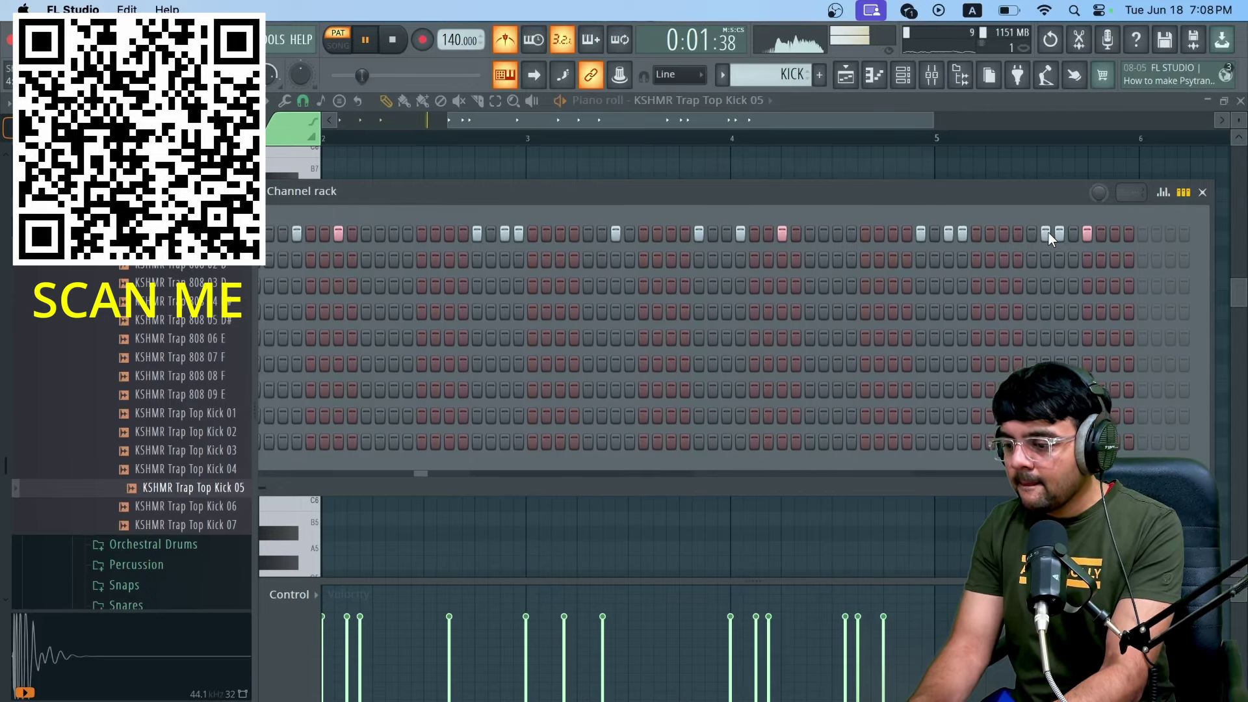
{"action": "left_click", "coordinate": [1128, 233]}
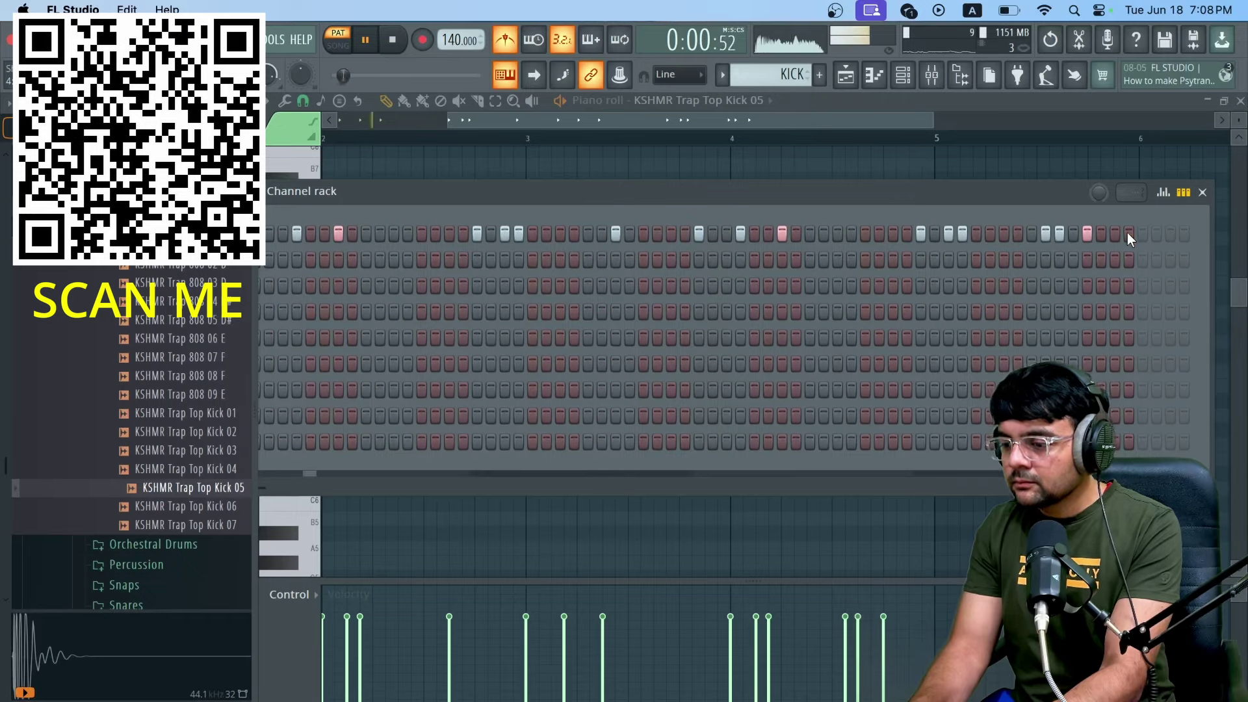
Step: Set the kick's piano roll snap to 1/4 step and add a short C5 note between the hits on steps 58 and 59
{"action": "left_click_drag", "start_coordinate": [350, 195], "coordinate": [406, 224]}
{"action": "right_click", "coordinate": [372, 234]}
{"action": "left_click", "coordinate": [420, 231]}
{"action": "right_click", "coordinate": [363, 234]}
{"action": "left_click", "coordinate": [435, 232]}
{"action": "scroll", "coordinate": [871, 284], "scroll_direction": "down", "scroll_amount": 10}
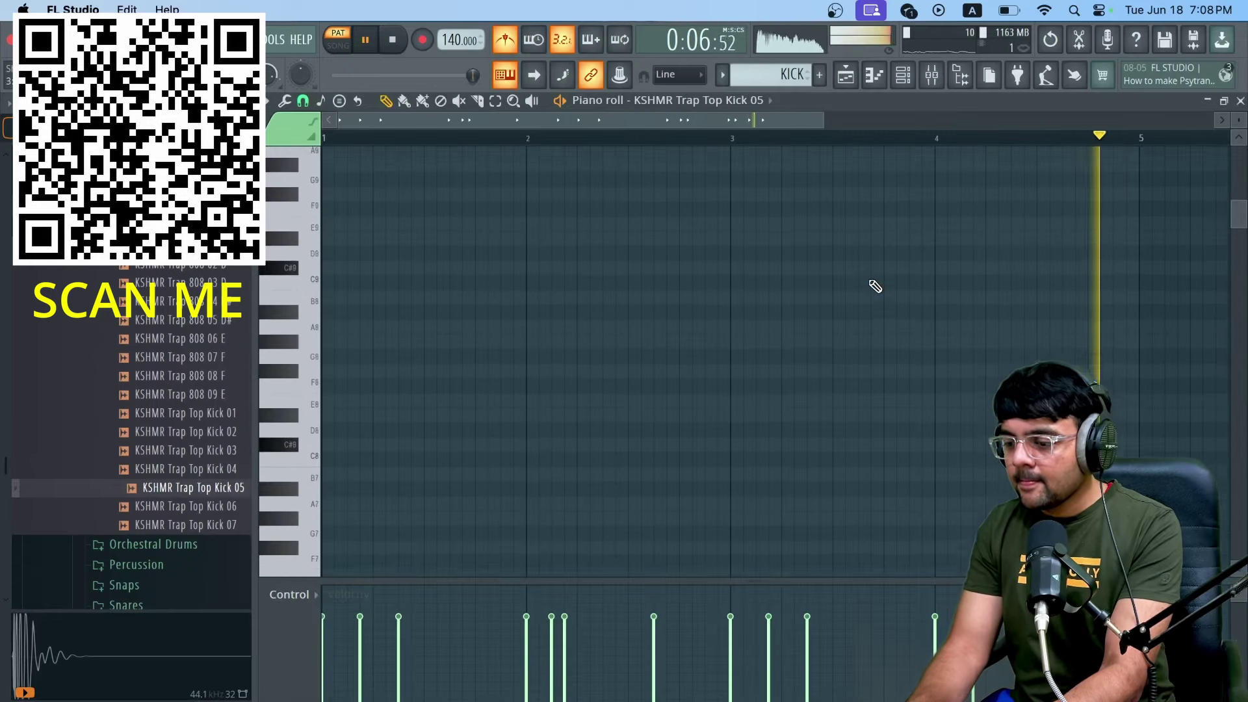
{"action": "scroll", "coordinate": [872, 284], "scroll_direction": "up", "scroll_amount": 6}
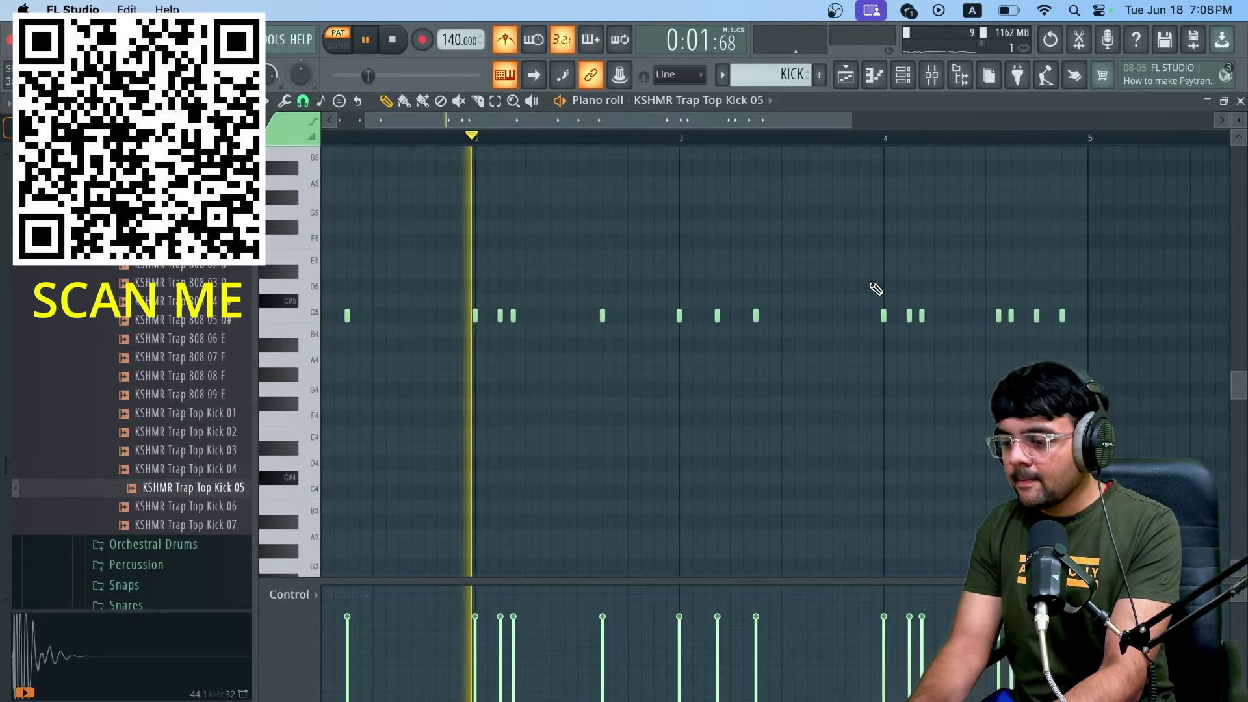
{"action": "scroll", "coordinate": [1004, 332], "scroll_direction": "up", "scroll_amount": 2}
{"action": "scroll", "coordinate": [1004, 331], "scroll_direction": "up", "scroll_amount": 2}
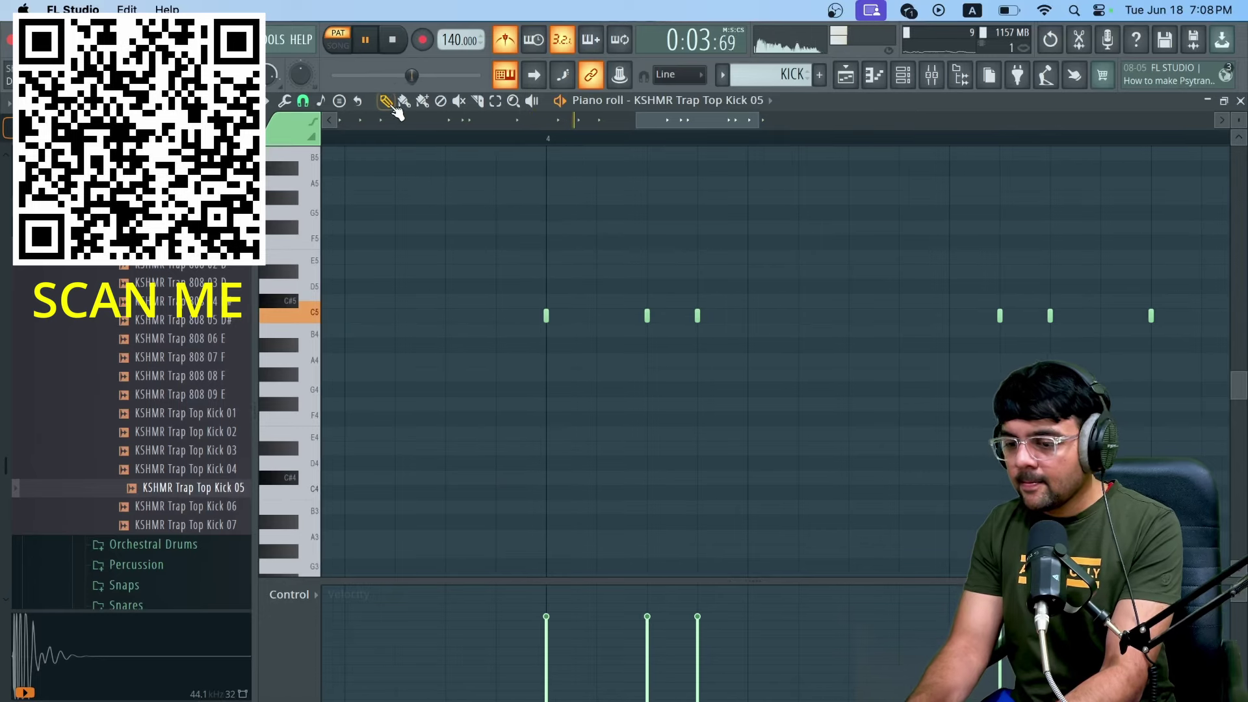
{"action": "left_click", "coordinate": [303, 101]}
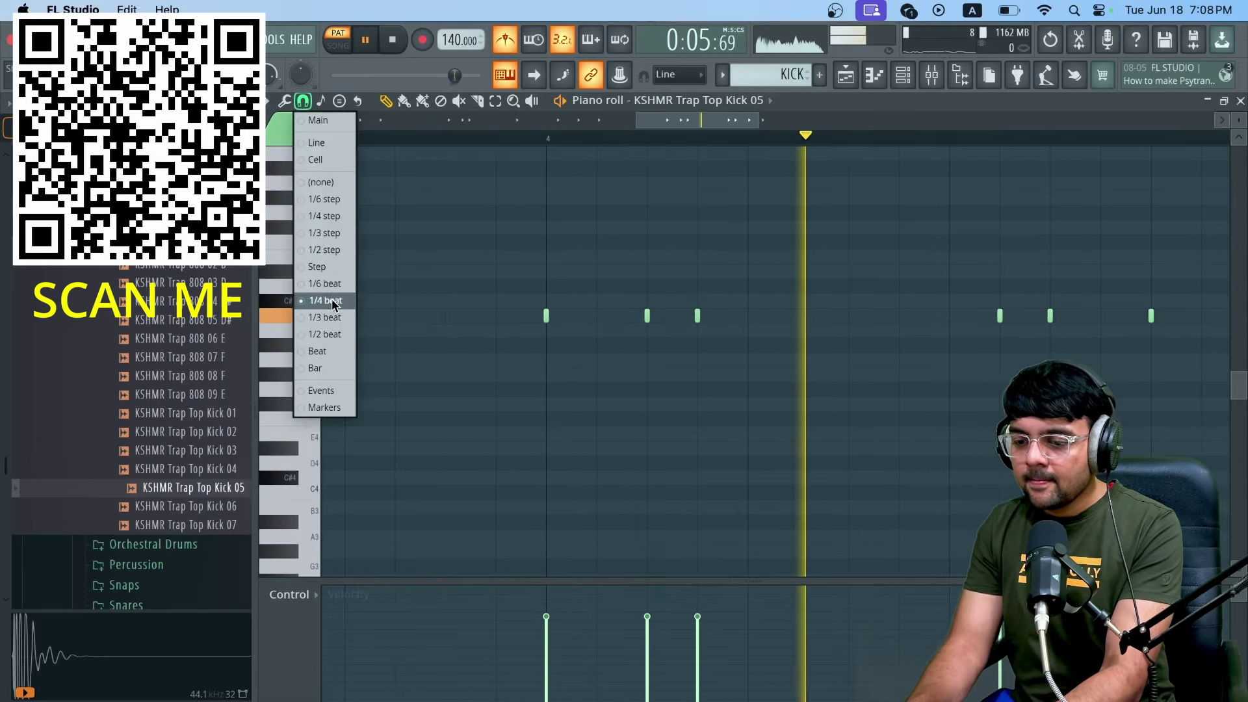
{"action": "left_click", "coordinate": [333, 218]}
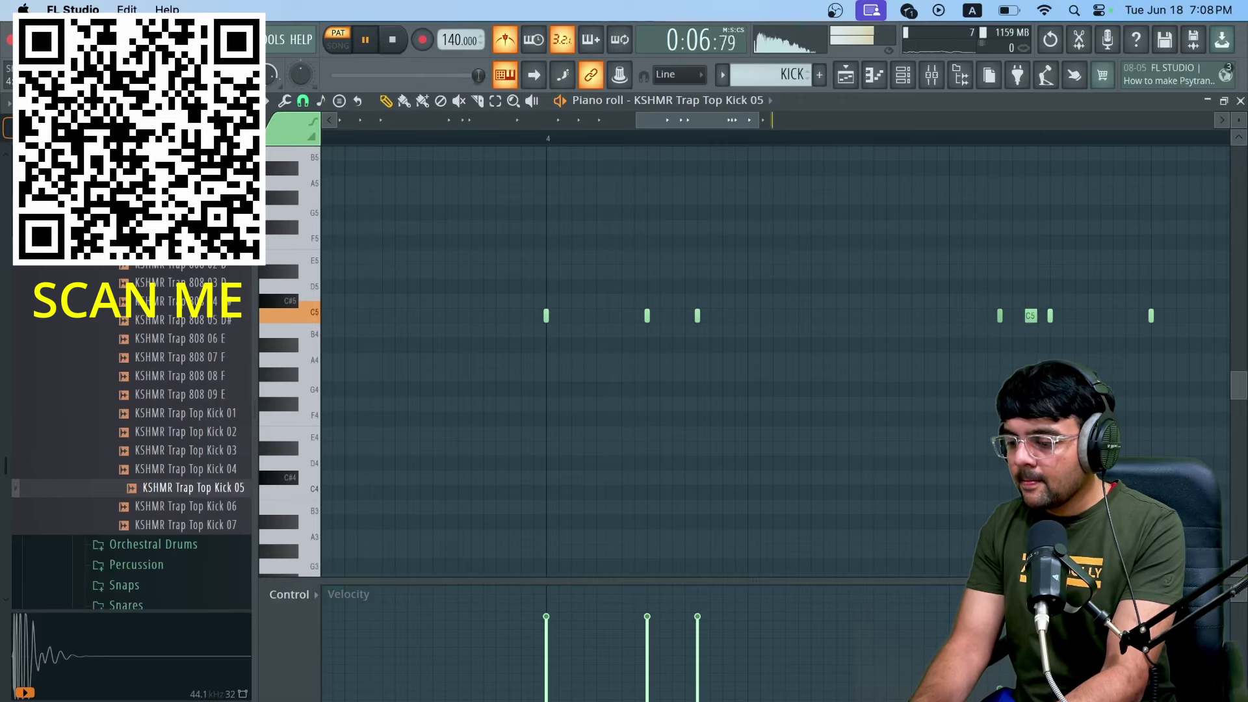
Step: Play the playlist arrangement in song mode from bar 17
{"action": "left_click", "coordinate": [845, 75]}
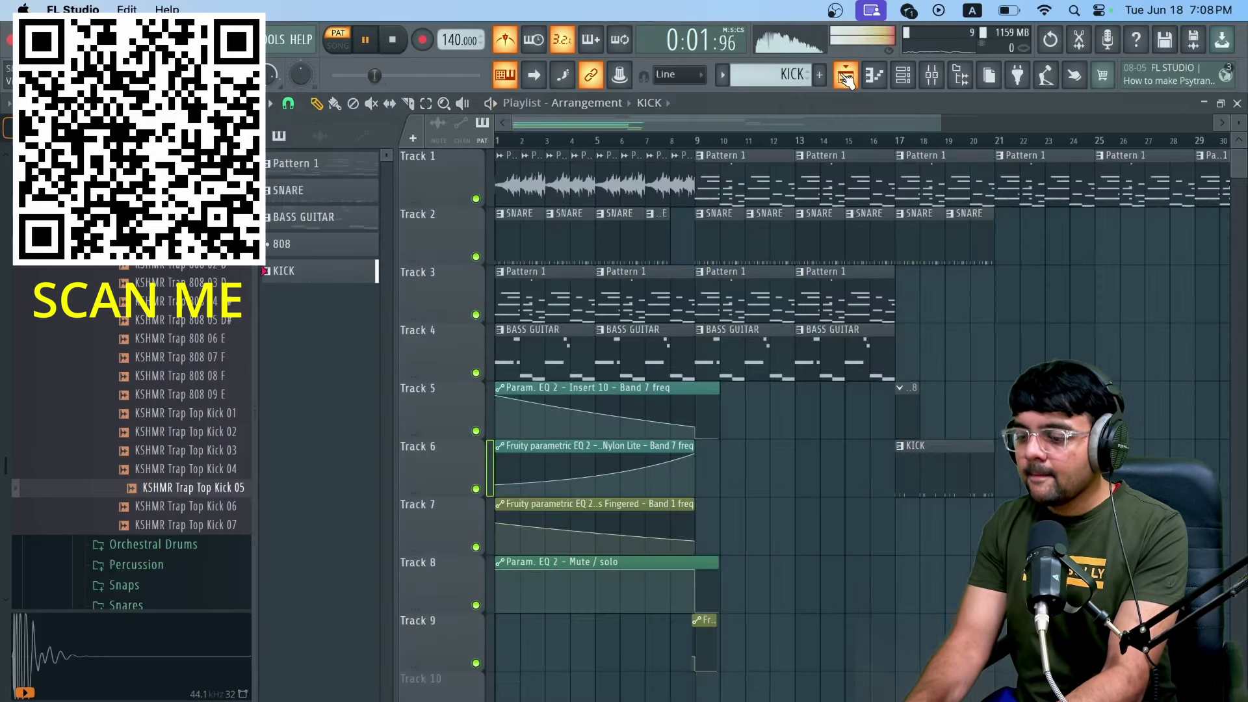
{"action": "left_click", "coordinate": [904, 75]}
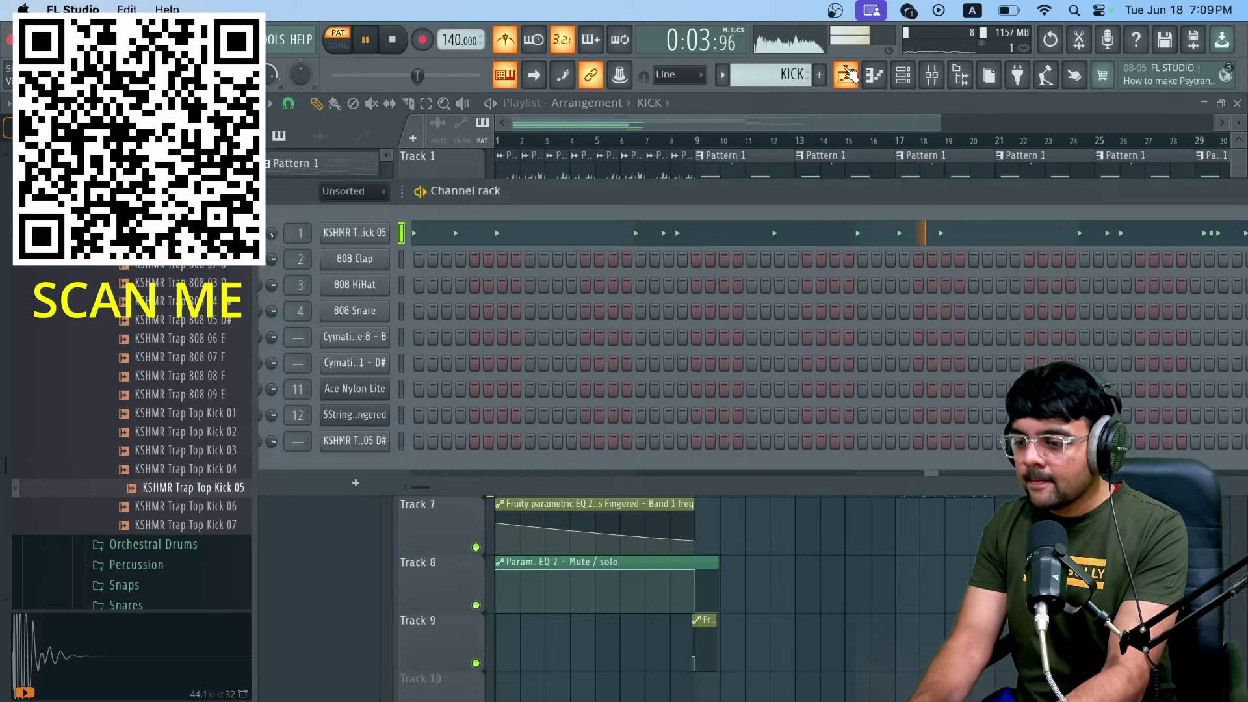
{"action": "left_click", "coordinate": [847, 75]}
{"action": "double_click", "coordinate": [913, 156]}
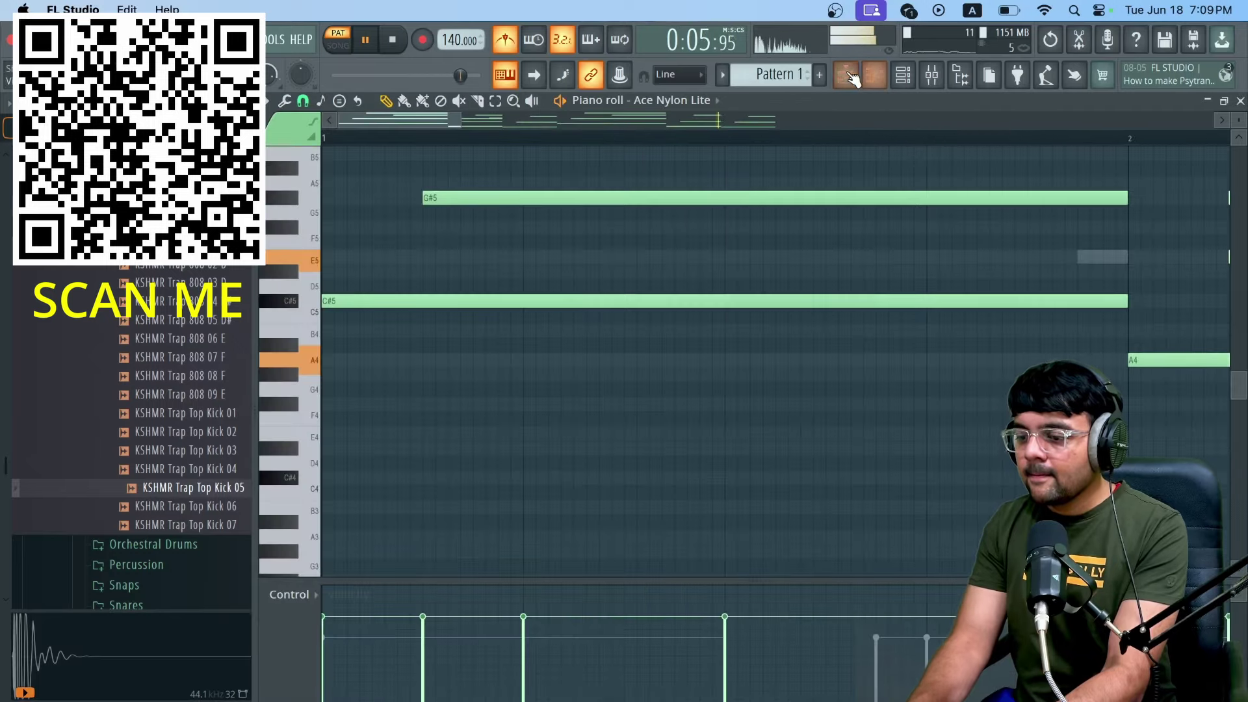
{"action": "left_click", "coordinate": [852, 76]}
{"action": "left_click", "coordinate": [904, 140]}
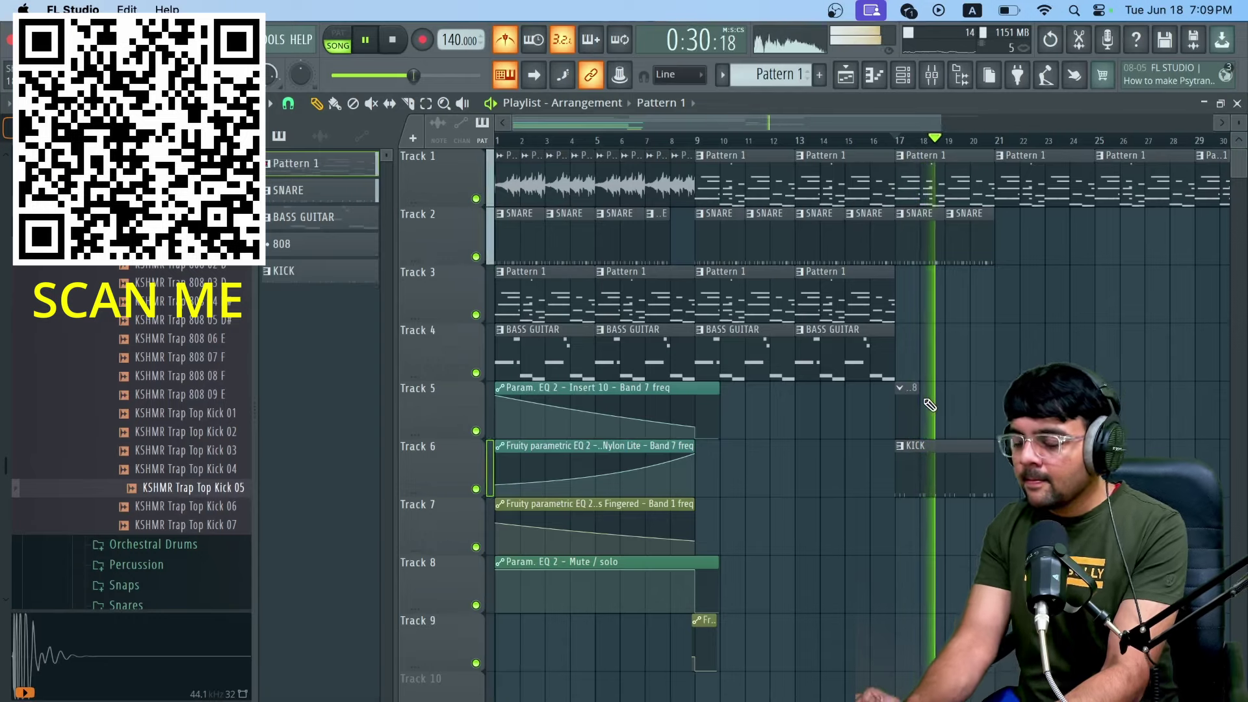
Step: Duplicate the SNARE, 808 and KICK clips from bar 17 to bar 21 in the playlist
{"action": "left_click_drag", "start_coordinate": [1012, 208], "coordinate": [913, 488]}
{"action": "left_click_drag", "start_coordinate": [917, 234], "coordinate": [1008, 235]}
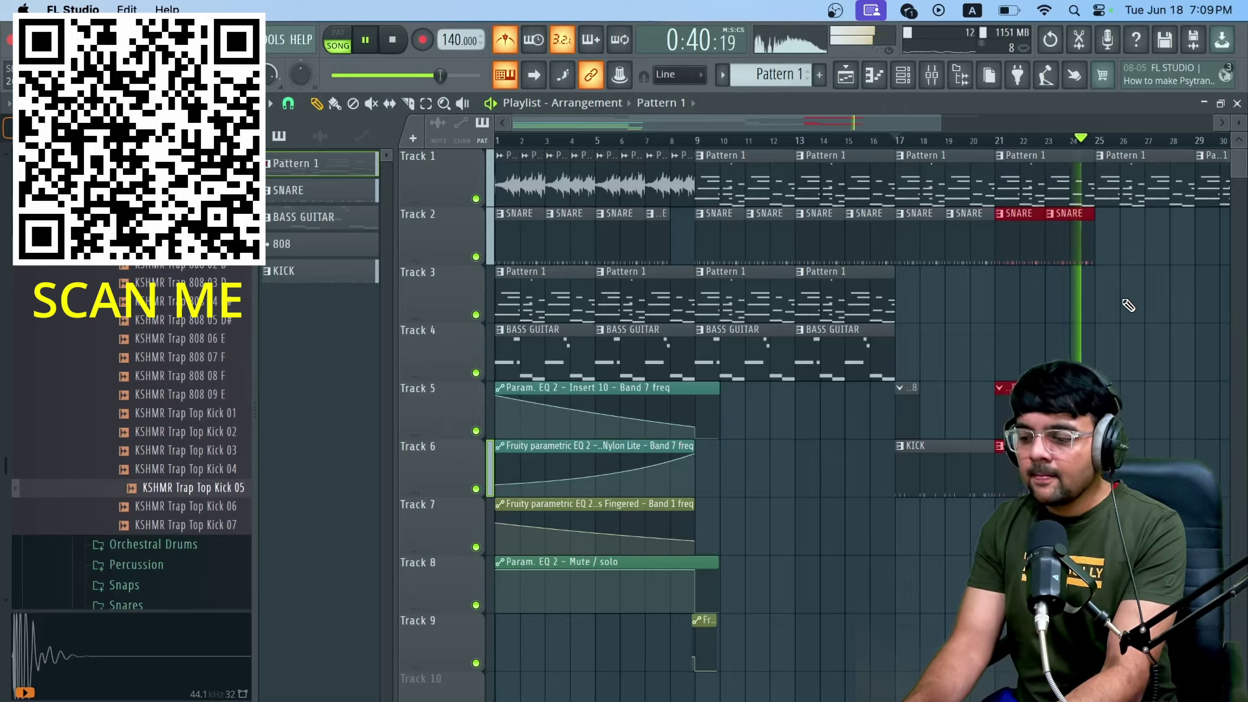
{"action": "key", "text": "space"}
{"action": "left_click", "coordinate": [1073, 249]}
{"action": "right_click", "coordinate": [1073, 248]}
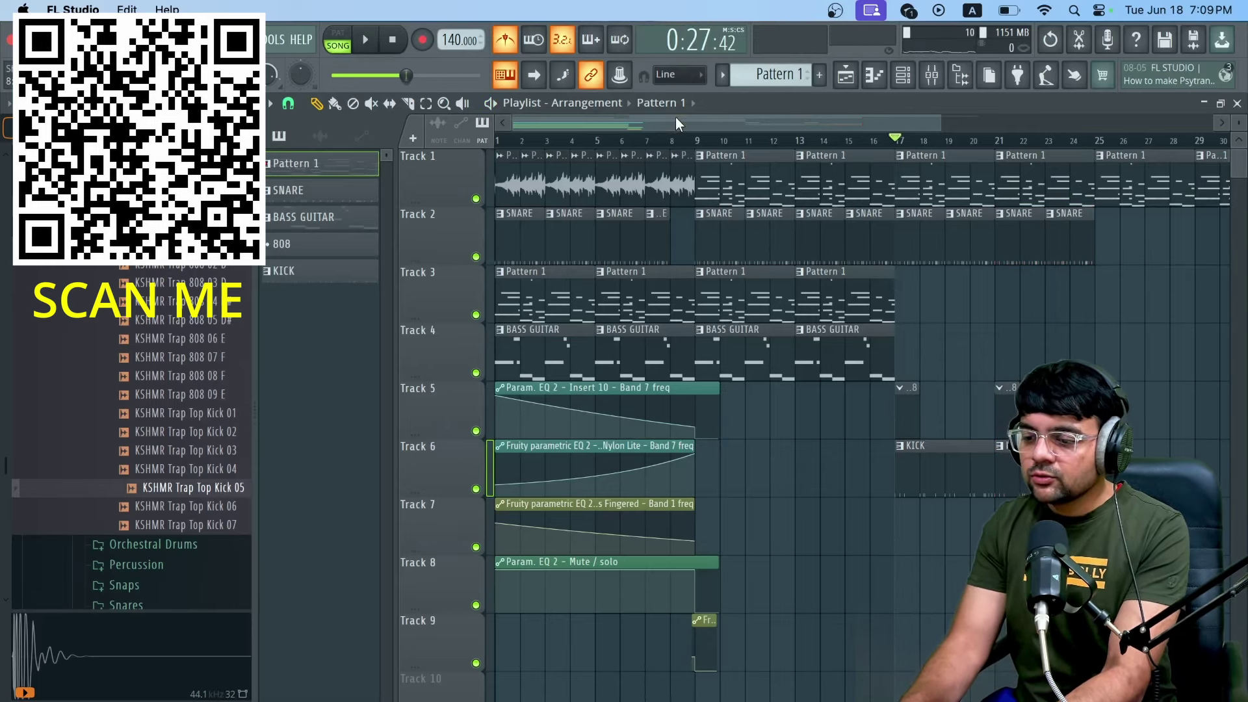
{"action": "key", "text": "space"}
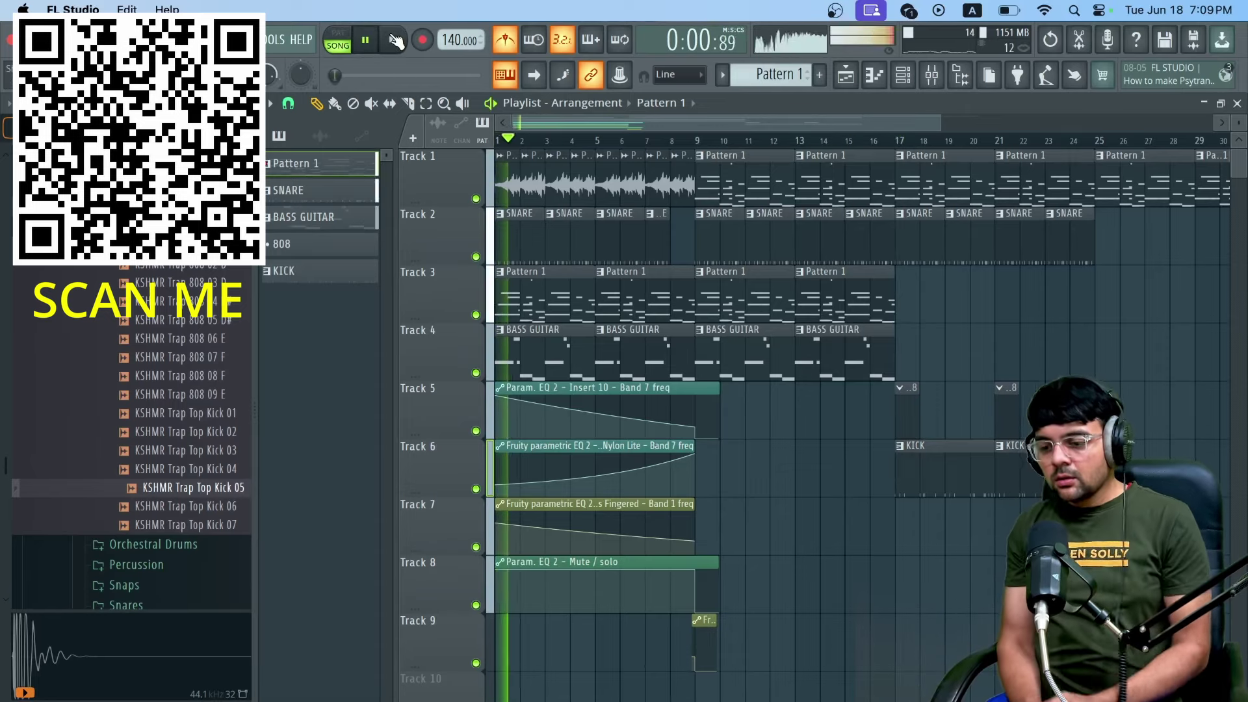
{"action": "left_click", "coordinate": [395, 40]}
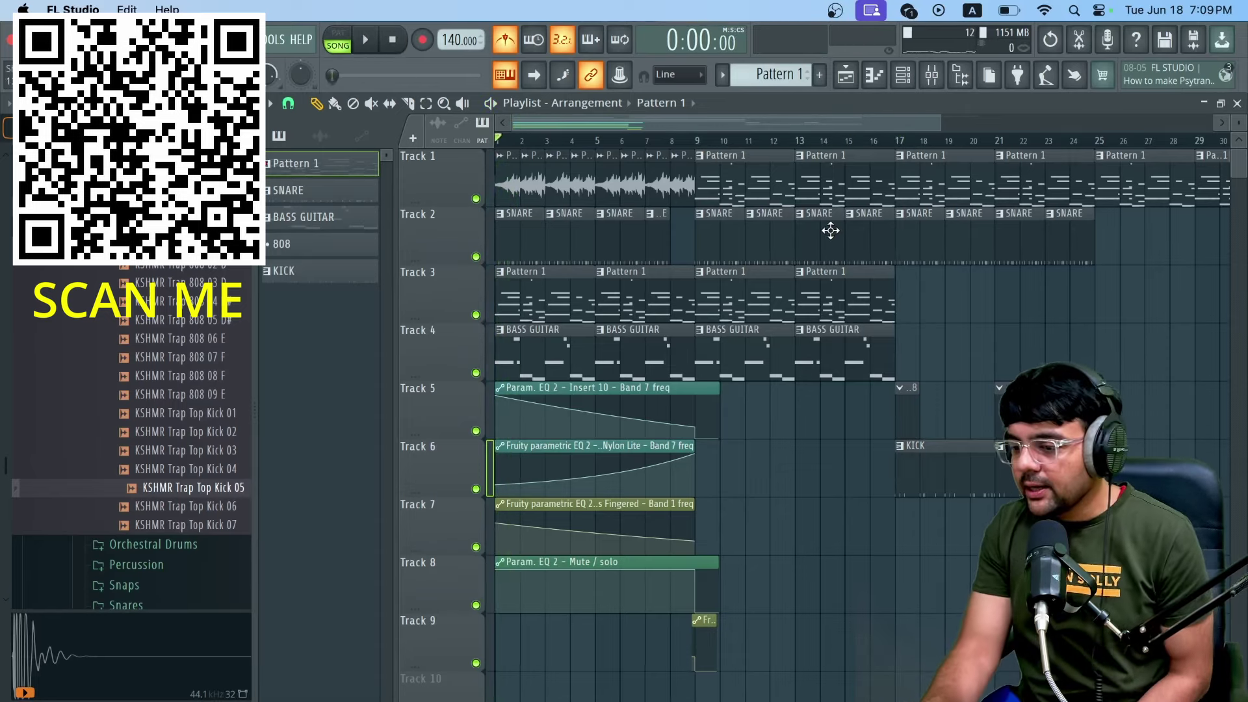
Step: Create another new pattern named 808
{"action": "double_click", "coordinate": [769, 181]}
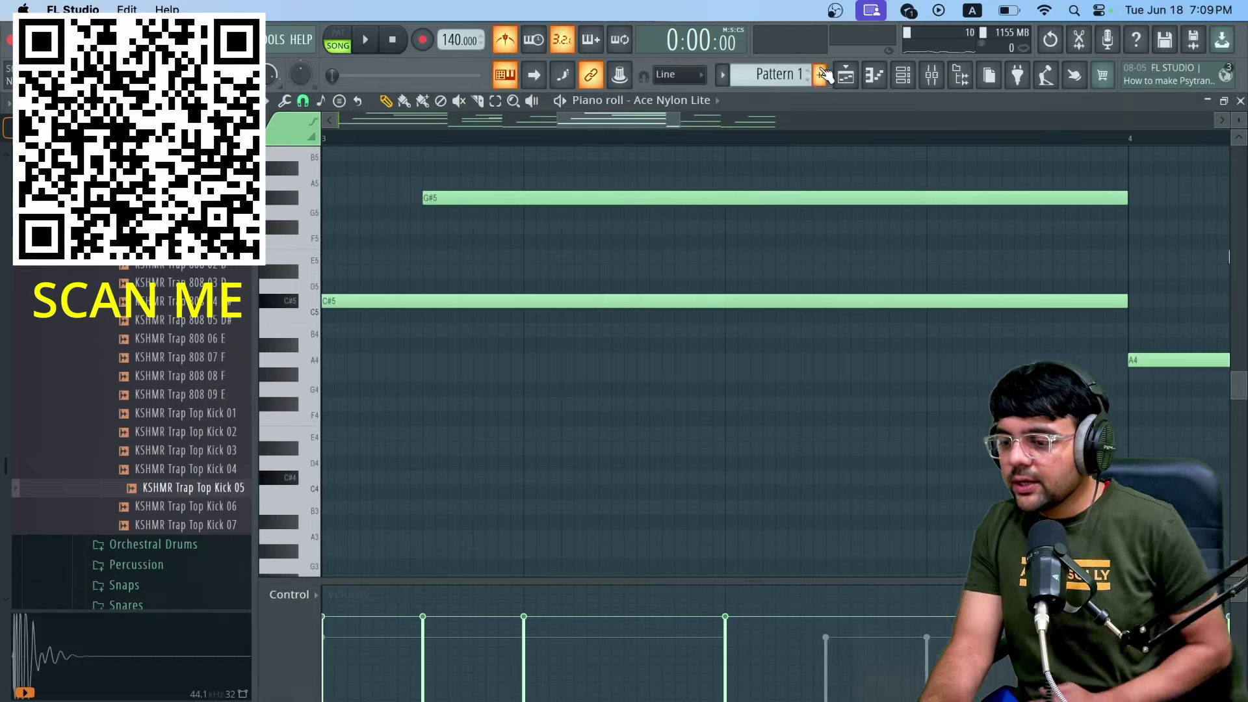
{"action": "left_click", "coordinate": [819, 73]}
{"action": "type", "text": "808"}
{"action": "key", "text": "Return"}
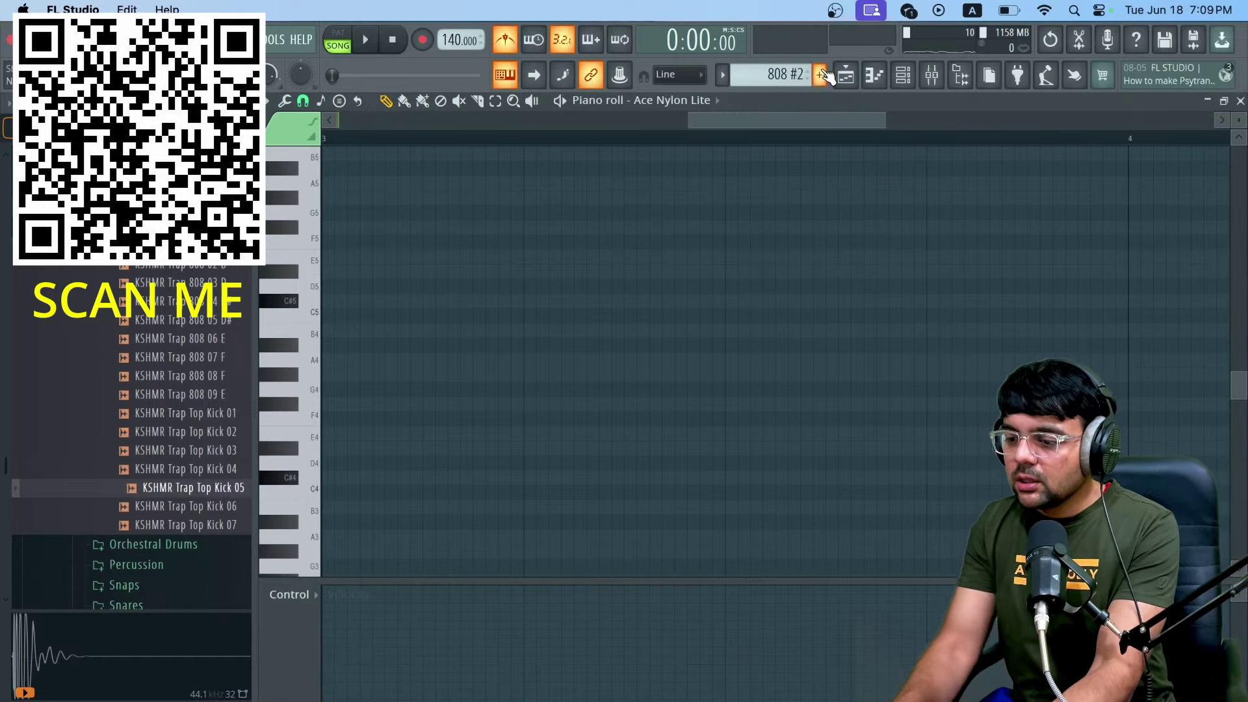
Step: Cut the notes of the KSHMR Trap 808 05 D# channel from Pattern 1
{"action": "left_click", "coordinate": [903, 75]}
{"action": "left_click", "coordinate": [845, 74]}
{"action": "double_click", "coordinate": [845, 156]}
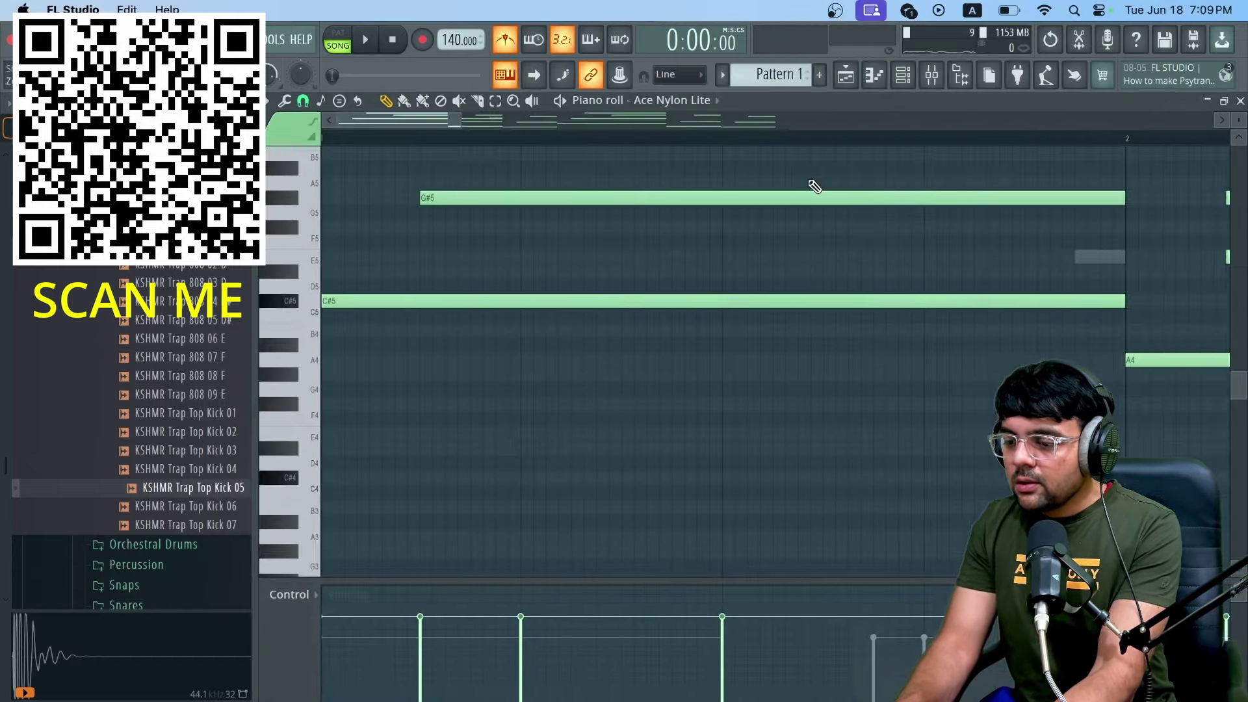
{"action": "left_click", "coordinate": [905, 76]}
{"action": "right_click", "coordinate": [380, 441]}
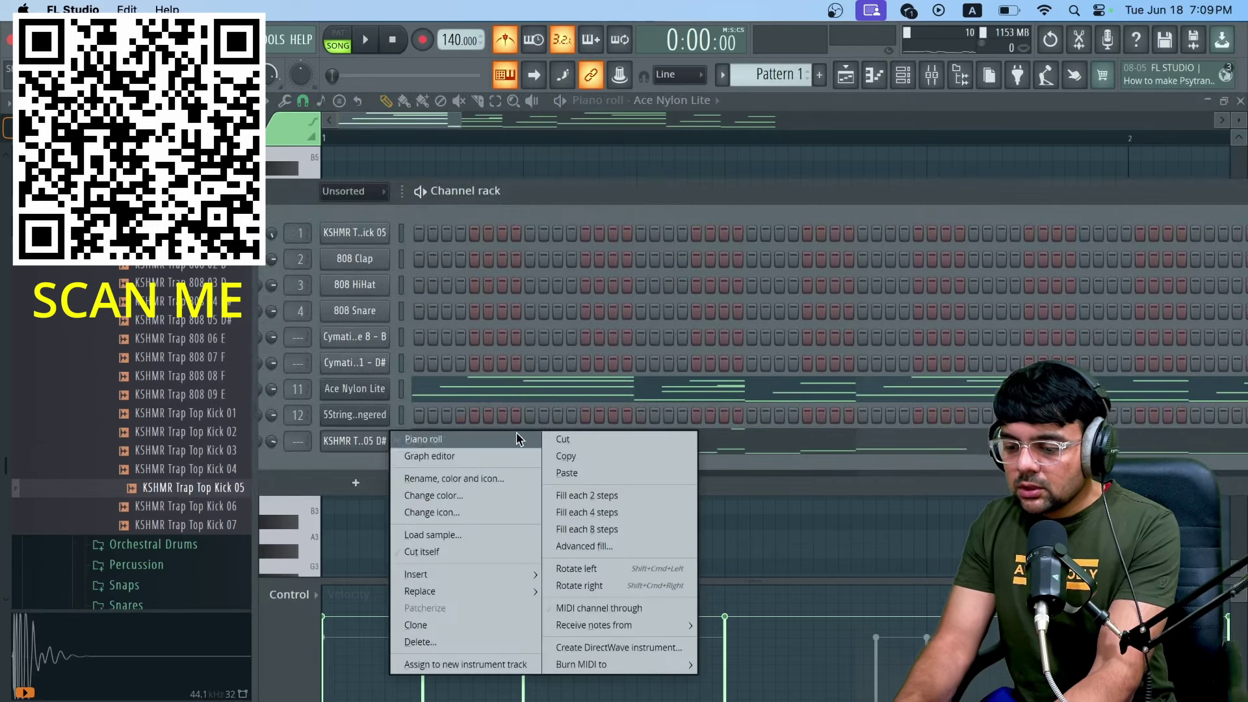
{"action": "left_click", "coordinate": [572, 437]}
Step: Paste the cut bass notes into the KSHMR Trap 808 05 D# channel of the original 808 pattern
{"action": "left_click", "coordinate": [722, 82]}
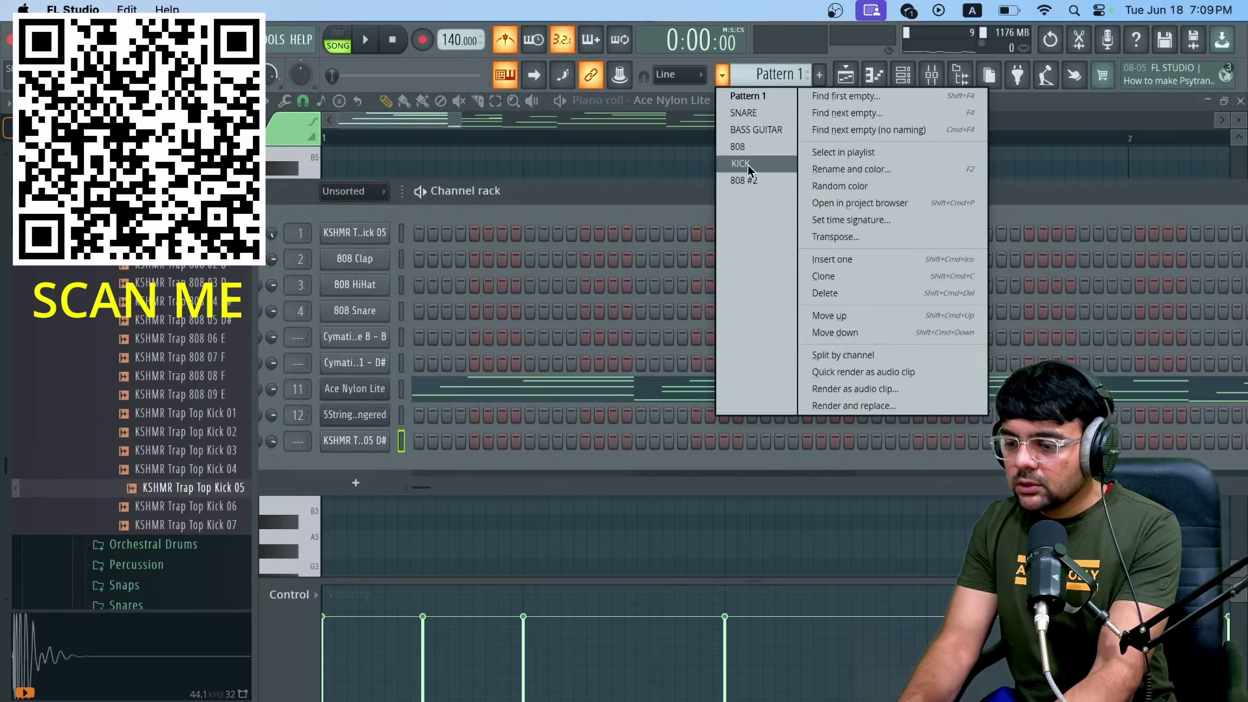
{"action": "left_click", "coordinate": [741, 147]}
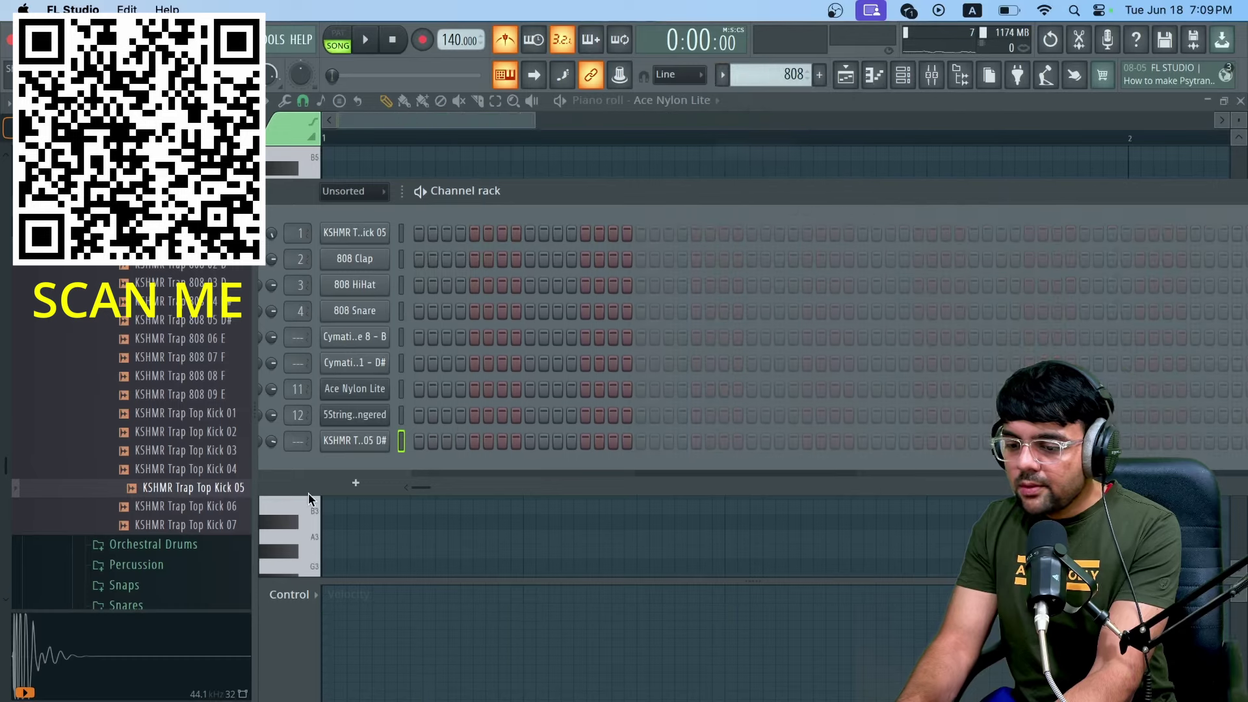
{"action": "right_click", "coordinate": [351, 449]}
{"action": "left_click", "coordinate": [559, 473]}
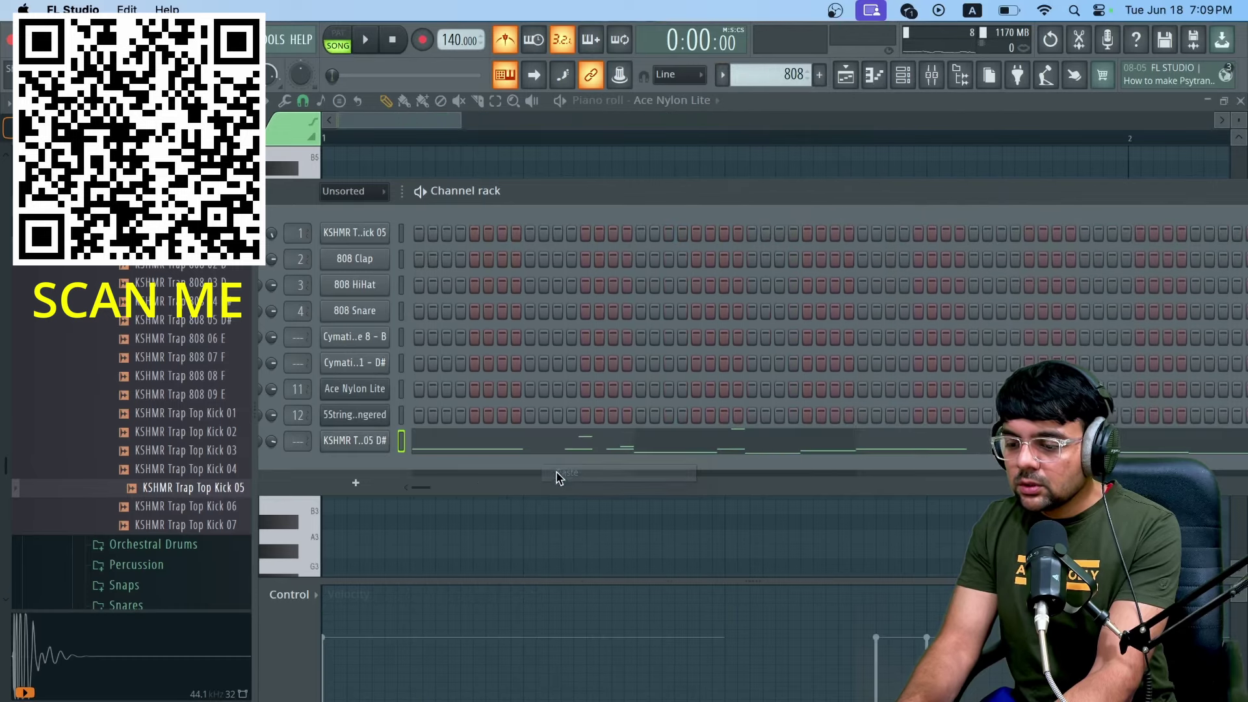
Step: Play the arrangement from bar 17 to check the 808 line in its own pattern
{"action": "left_click", "coordinate": [846, 76]}
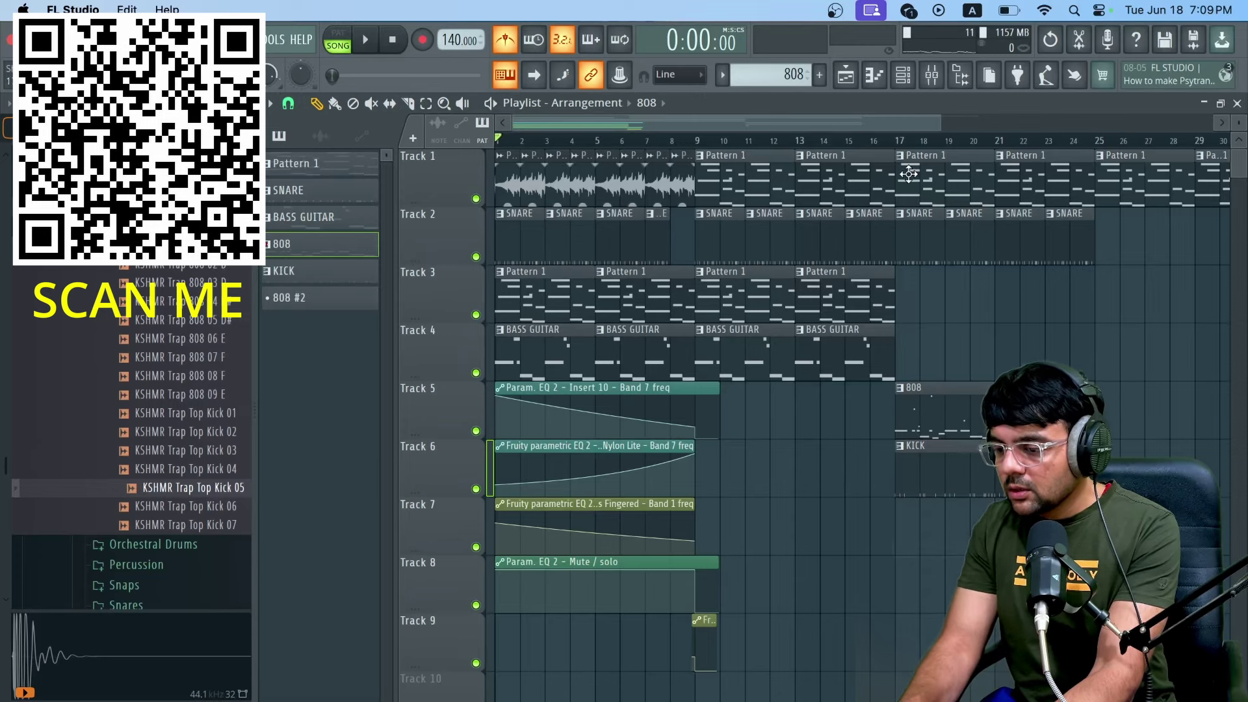
{"action": "left_click", "coordinate": [908, 141]}
{"action": "key", "text": "space"}
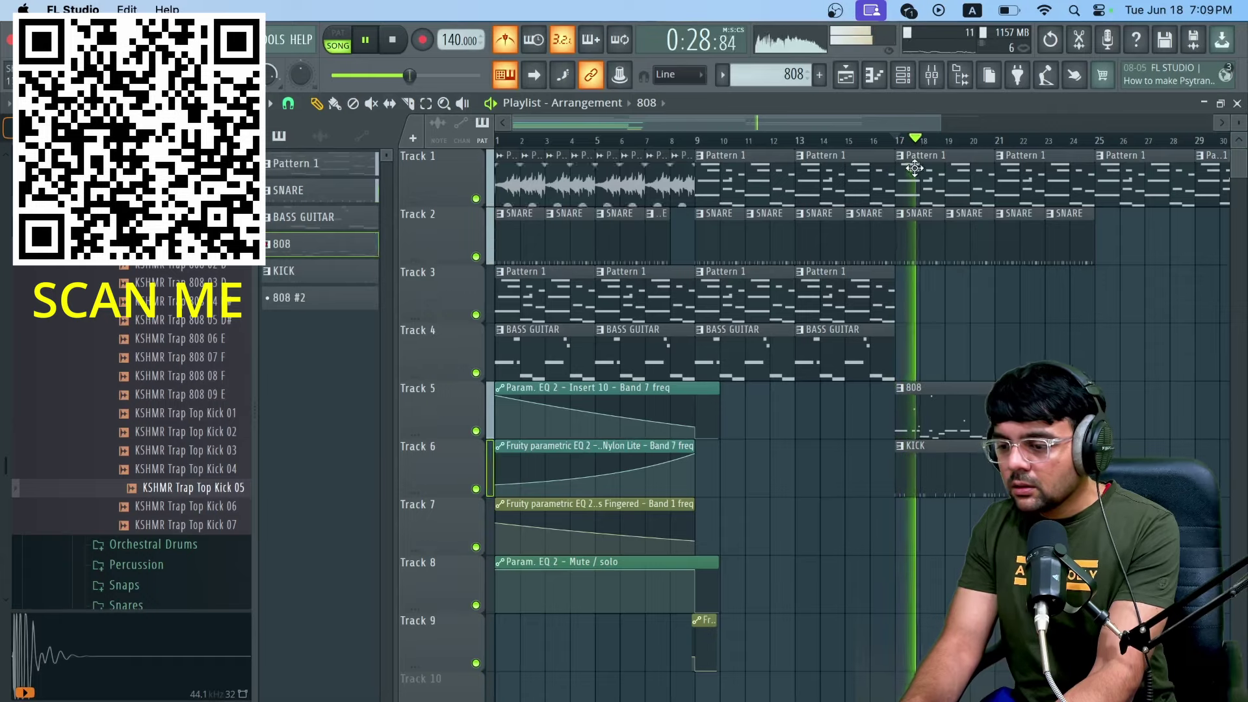
Step: Play the arrangement from the beginning through bar 24 to review the beat with the 808 and kick parts
{"action": "left_click", "coordinate": [393, 41]}
{"action": "key", "text": "space"}
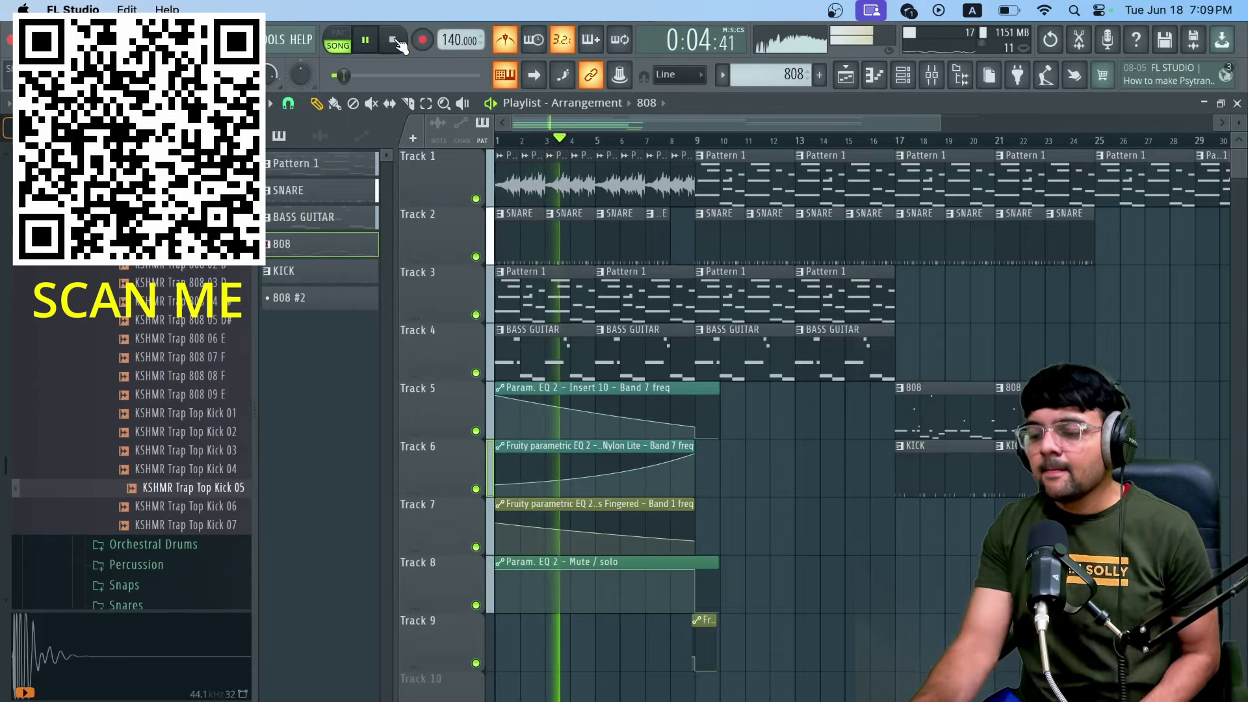
{"action": "left_click", "coordinate": [903, 75]}
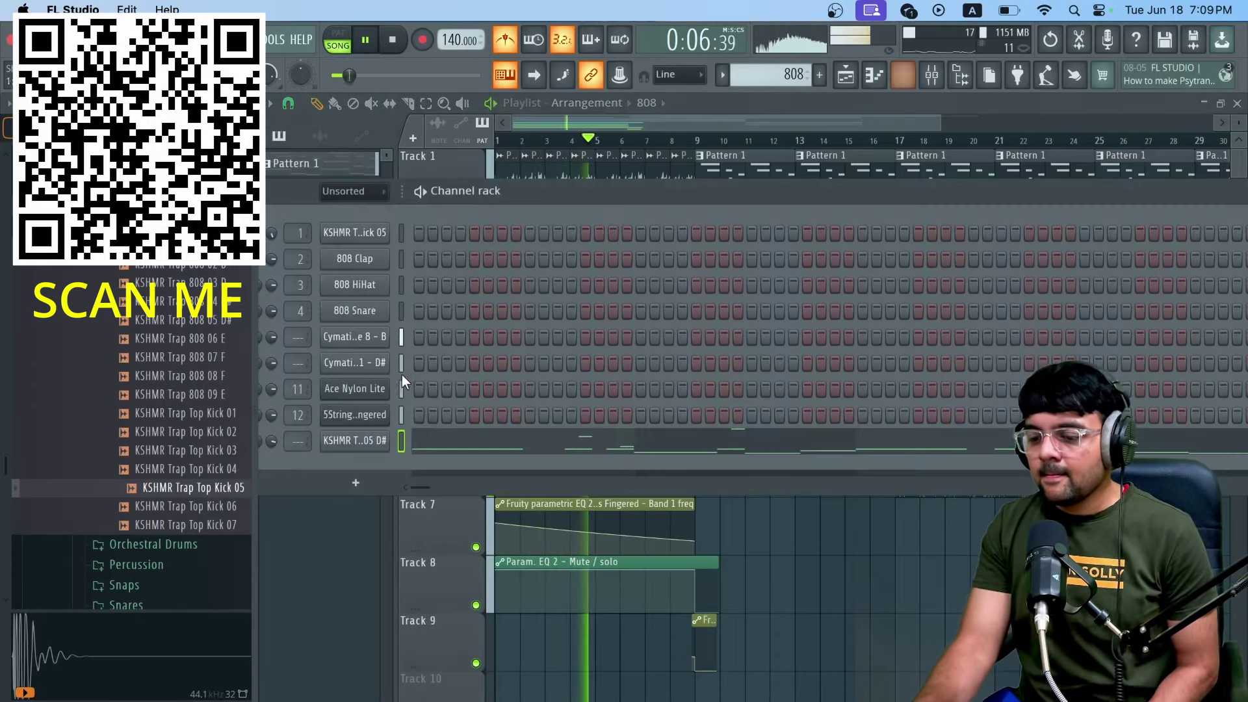
{"action": "left_click", "coordinate": [846, 76]}
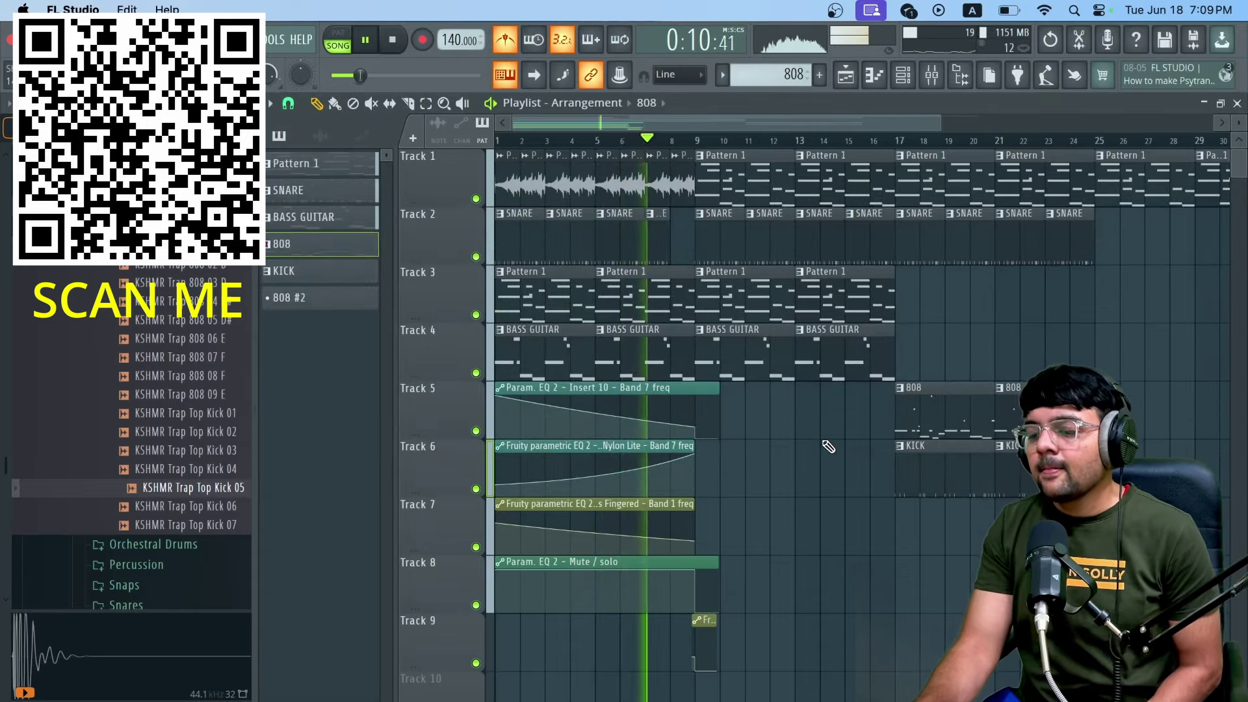
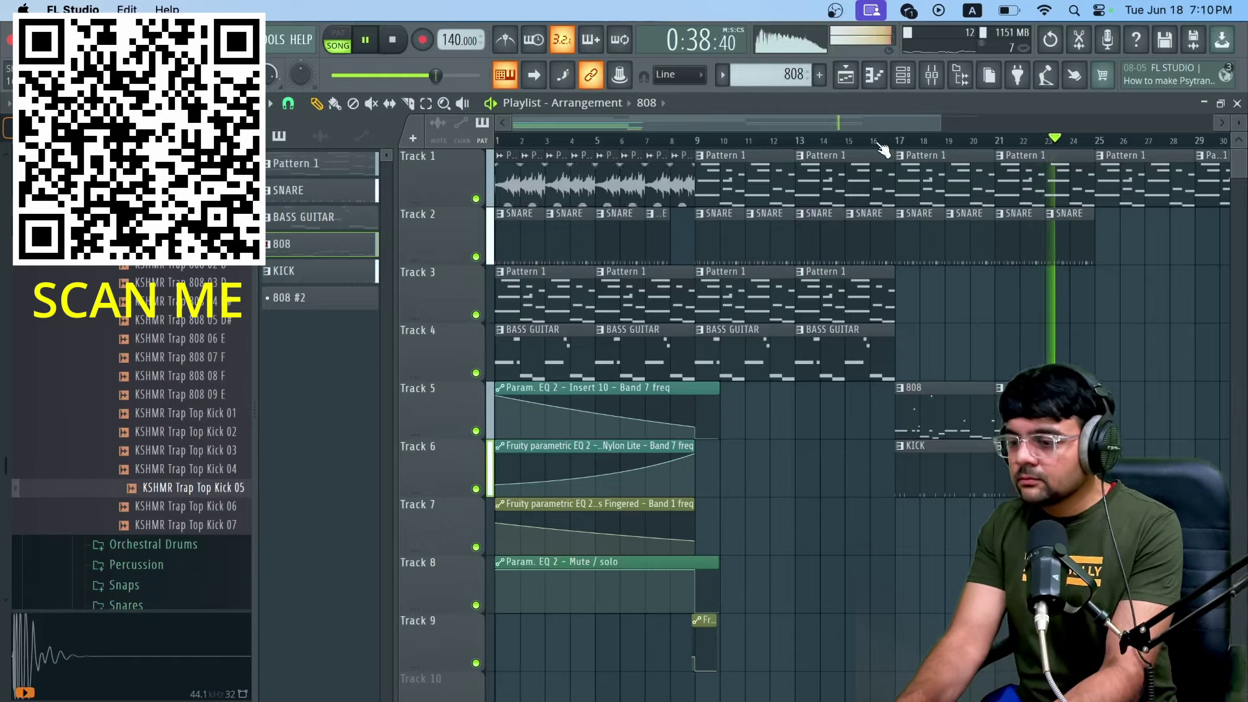
{"action": "left_click_drag", "start_coordinate": [865, 119], "coordinate": [1011, 123]}
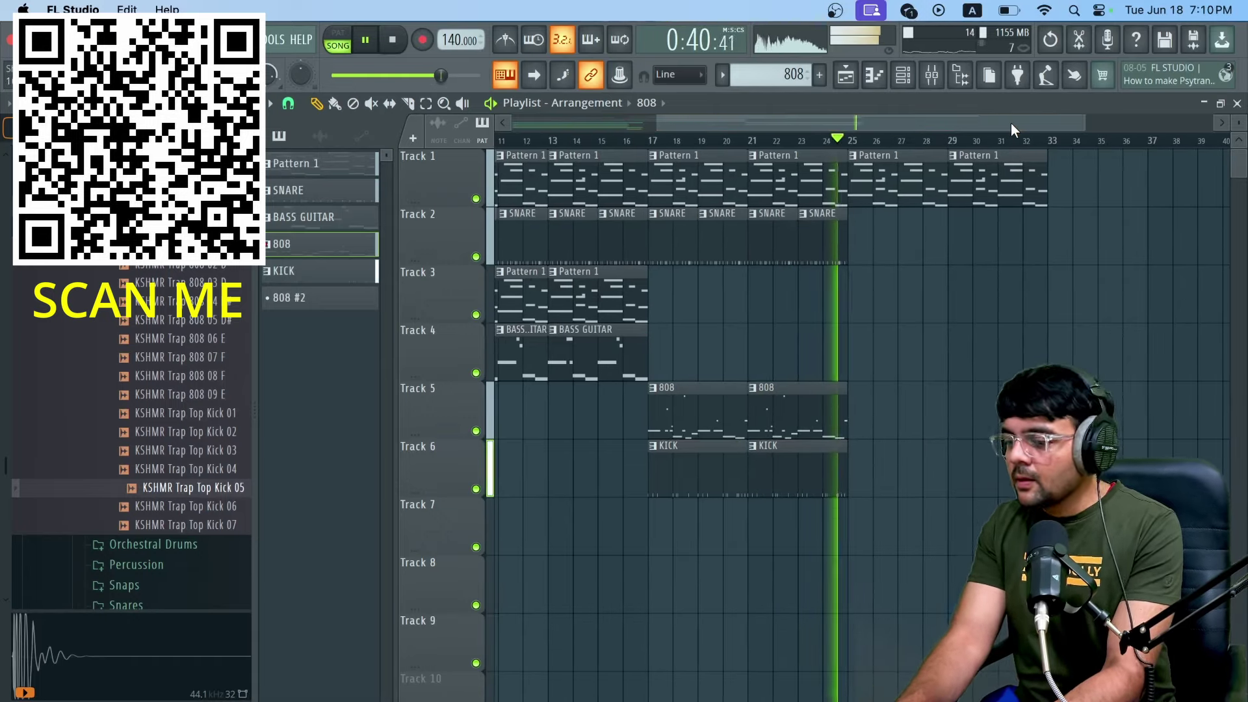
{"action": "key", "text": "space"}
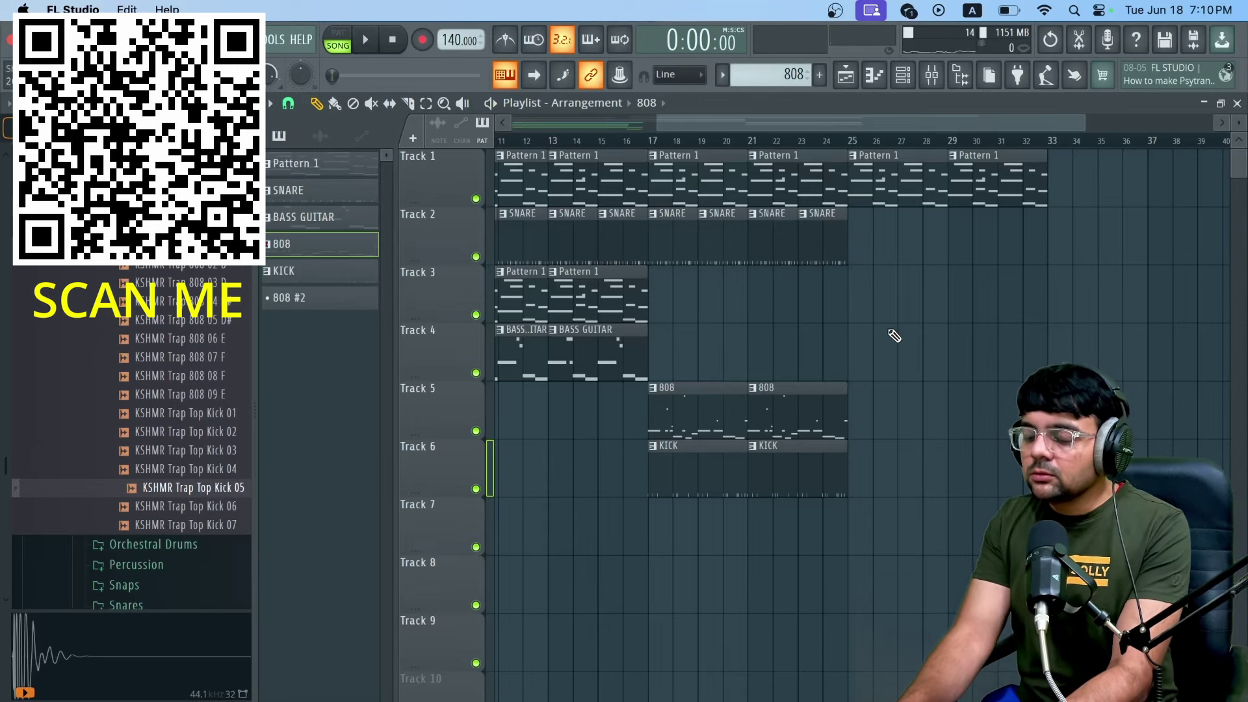
Step: Add another KICK clip at bar 25, turn it into a unique pattern and place it on Track 7
{"action": "left_click", "coordinate": [821, 471]}
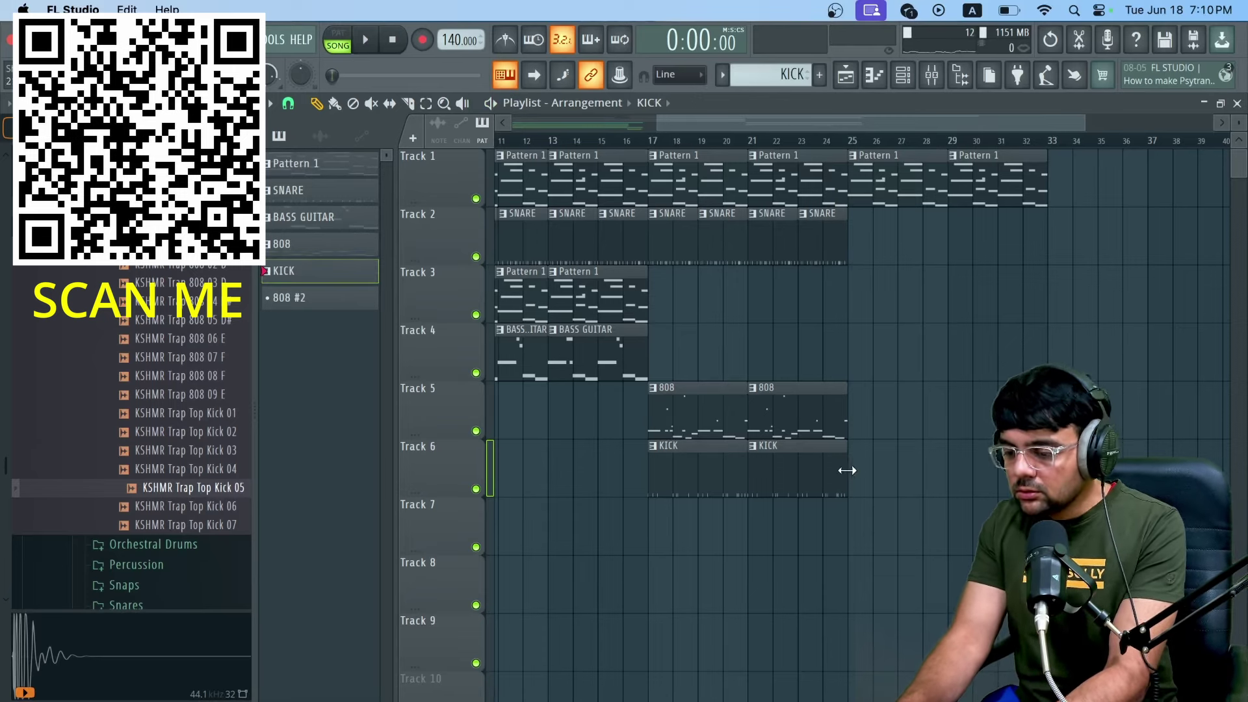
{"action": "left_click", "coordinate": [861, 477]}
{"action": "right_click", "coordinate": [852, 449]}
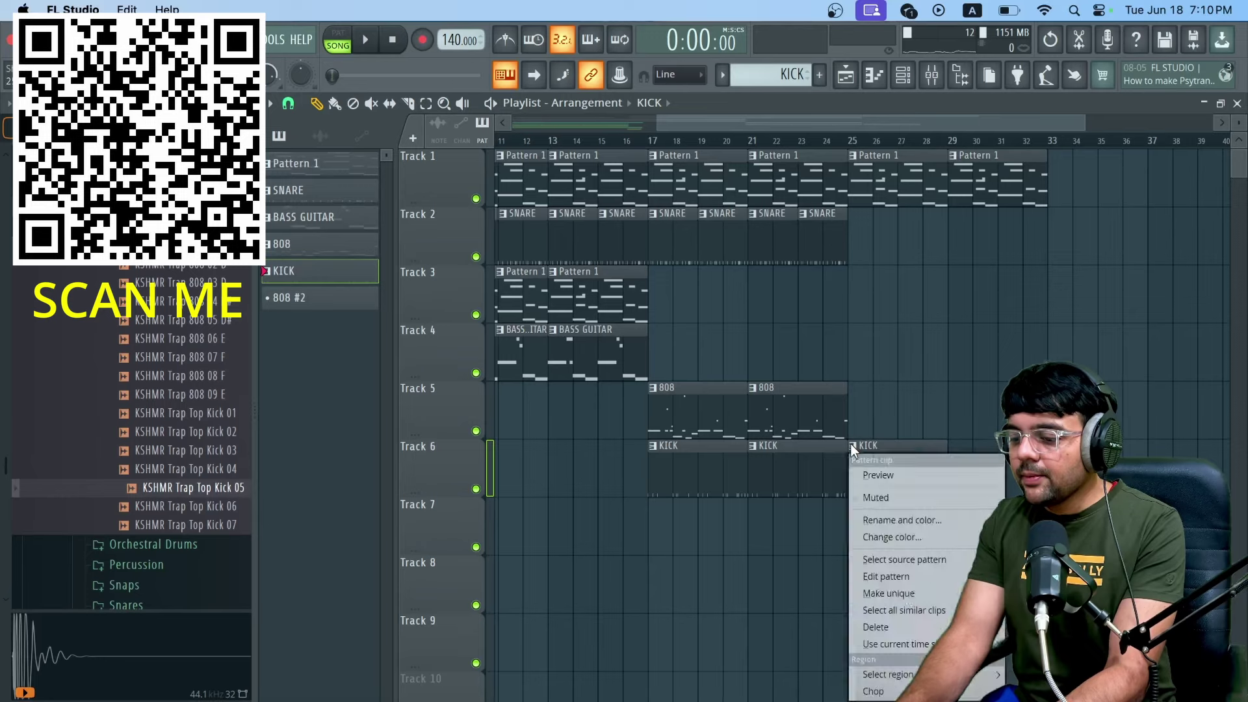
{"action": "left_click", "coordinate": [902, 594]}
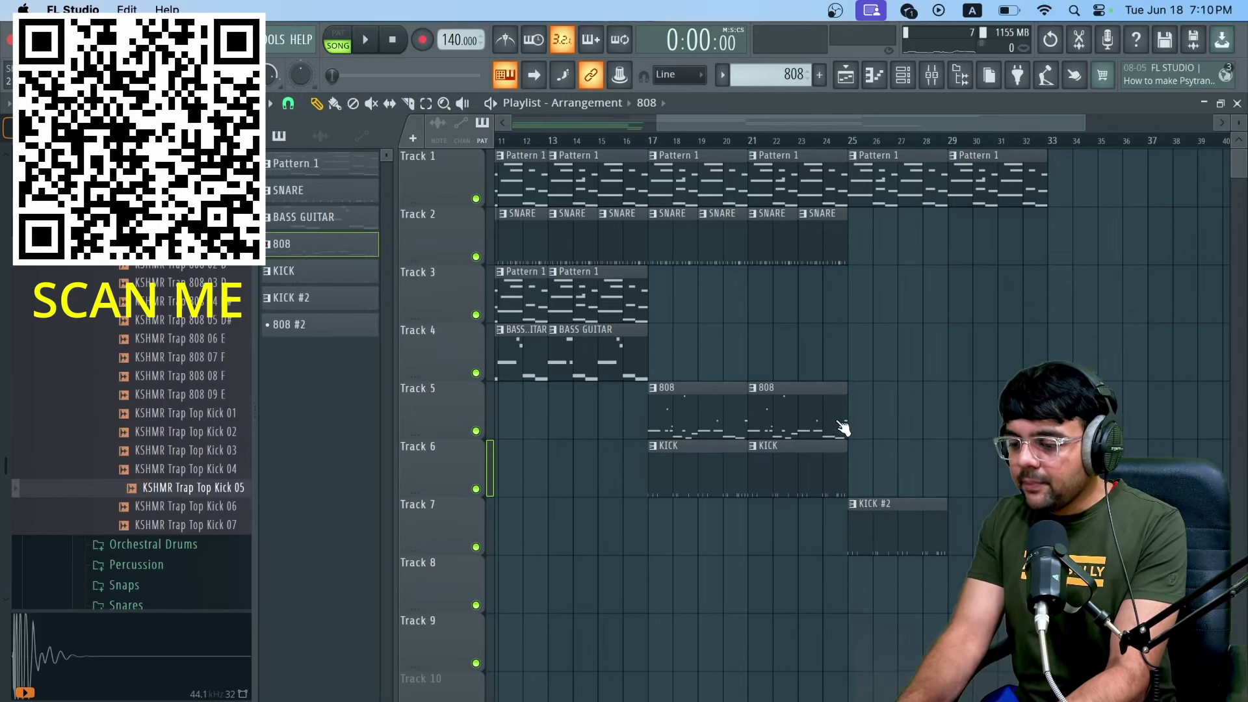
Step: Add an 808 clip at bar 25 on Track 4 and turn it into a unique pattern
{"action": "left_click", "coordinate": [863, 368]}
{"action": "right_click", "coordinate": [854, 326]}
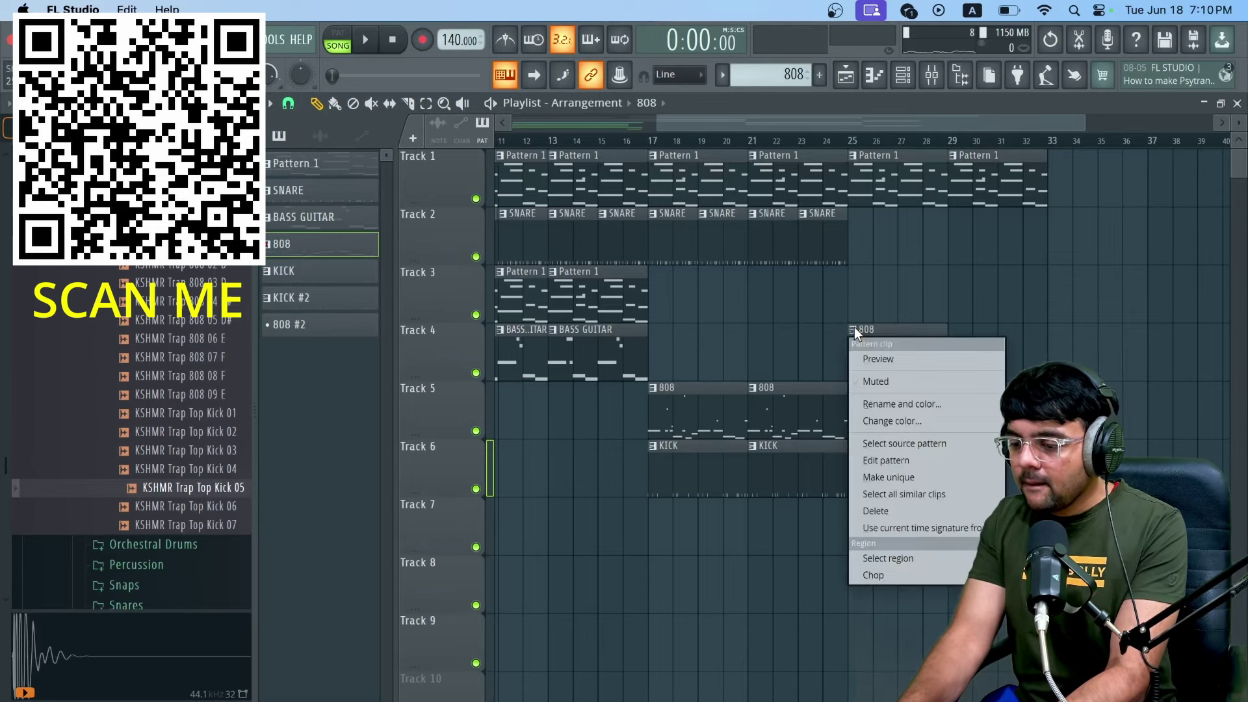
{"action": "left_click", "coordinate": [898, 477]}
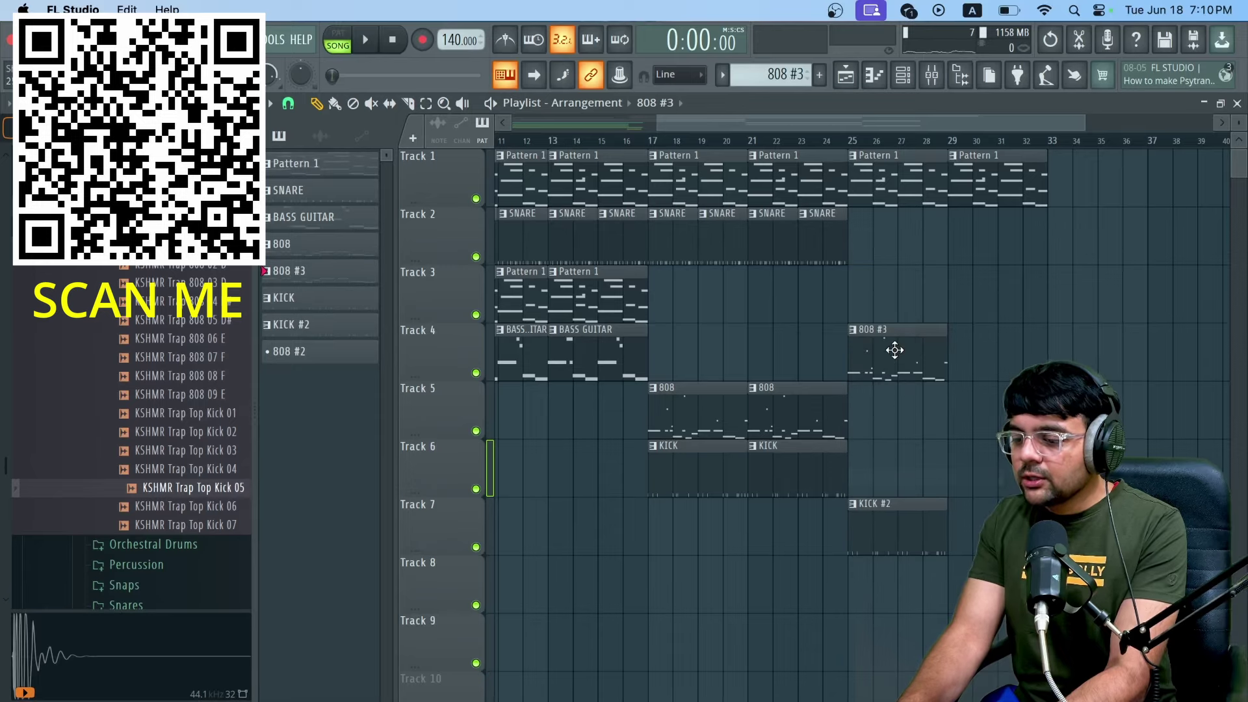
{"action": "double_click", "coordinate": [895, 345]}
{"action": "left_click", "coordinate": [903, 75]}
{"action": "left_click", "coordinate": [903, 75]}
{"action": "left_click", "coordinate": [846, 77]}
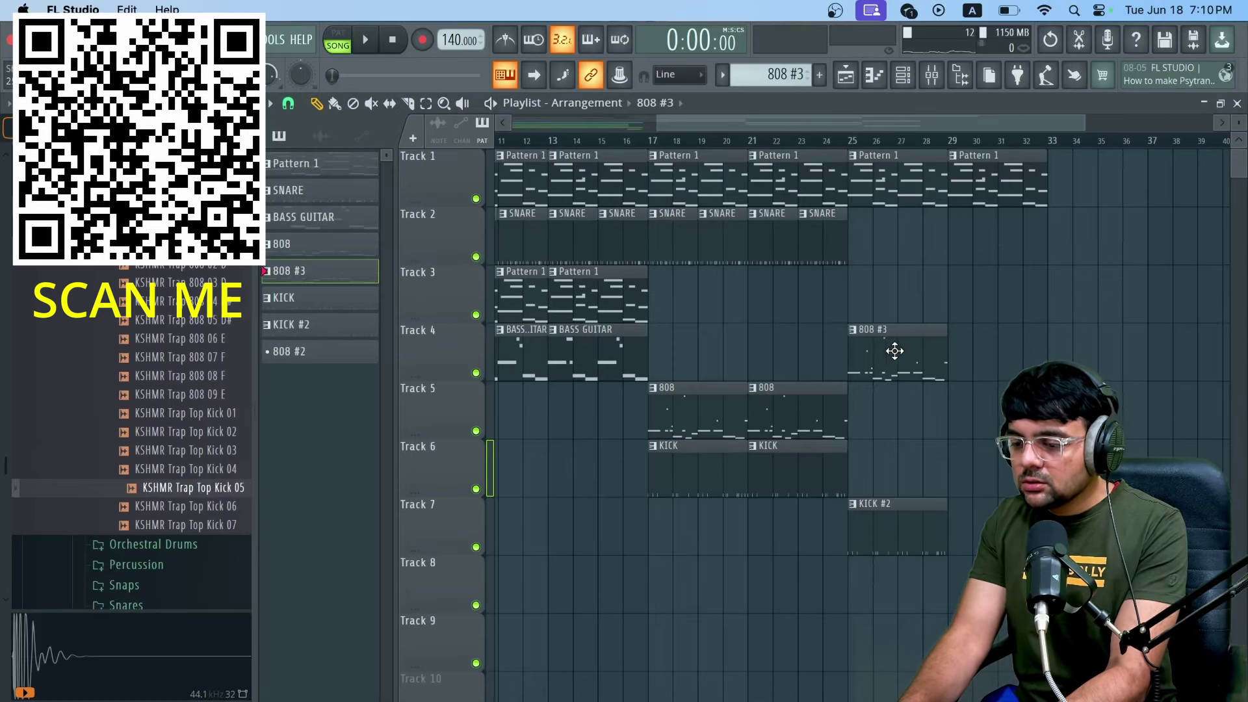
Step: Cut the KSHMR Trap Top Kick 05 notes from the KICK #2 pattern and mute Track 4 in the playlist
{"action": "double_click", "coordinate": [890, 539]}
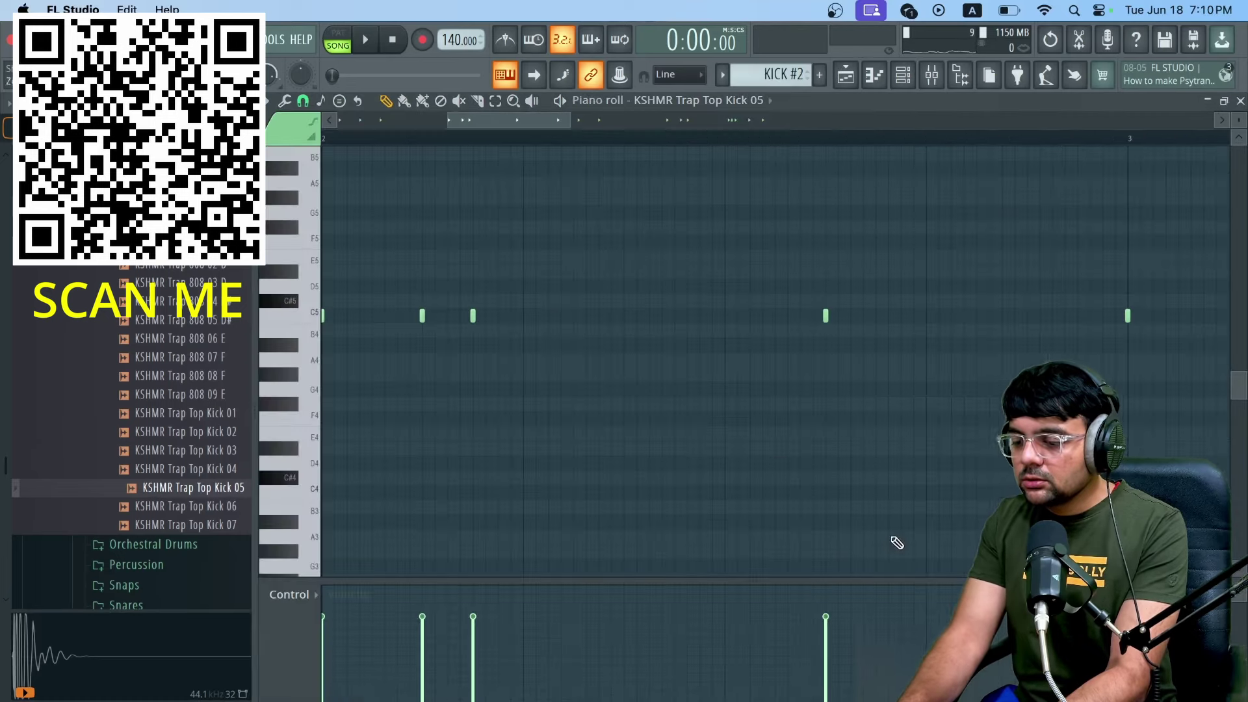
{"action": "left_click", "coordinate": [905, 77]}
{"action": "right_click", "coordinate": [342, 233]}
{"action": "key", "text": "Escape"}
{"action": "left_click", "coordinate": [845, 76]}
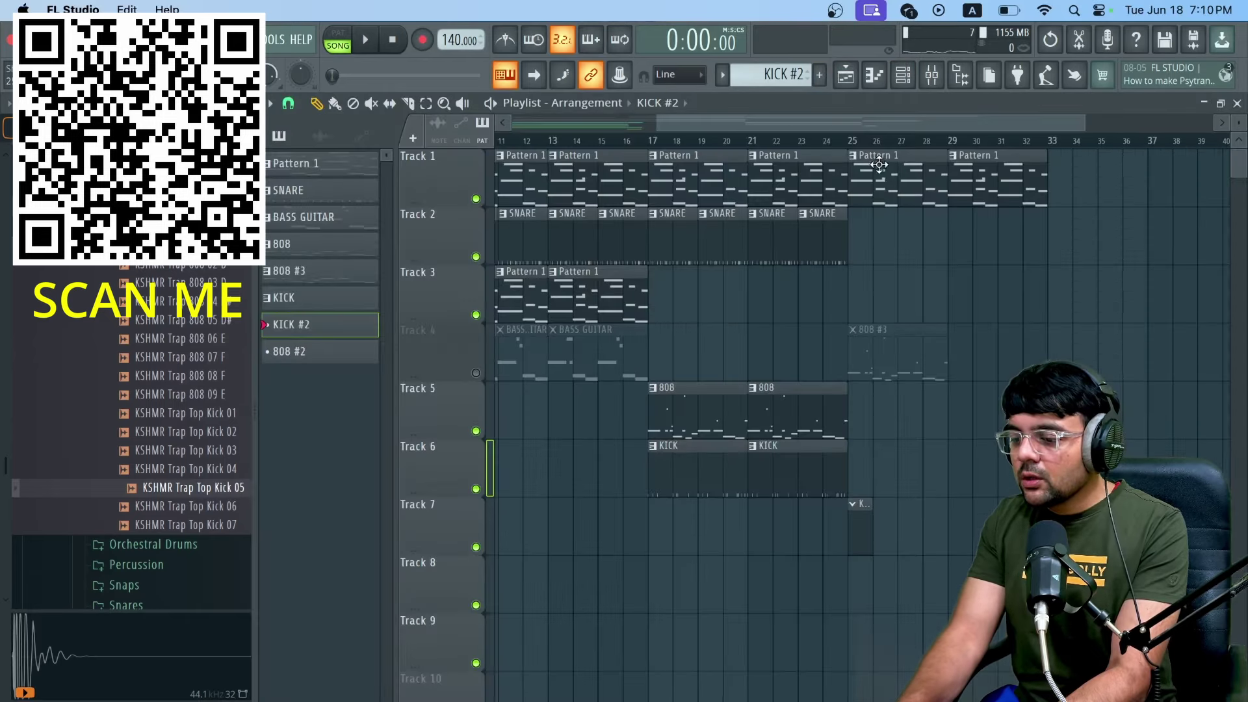
Step: Program KICK #2 with the Top Kick on steps 1, 5, 13 and 15 and the 808 Clap on step 9, auditioning from bar 25
{"action": "left_click", "coordinate": [902, 77]}
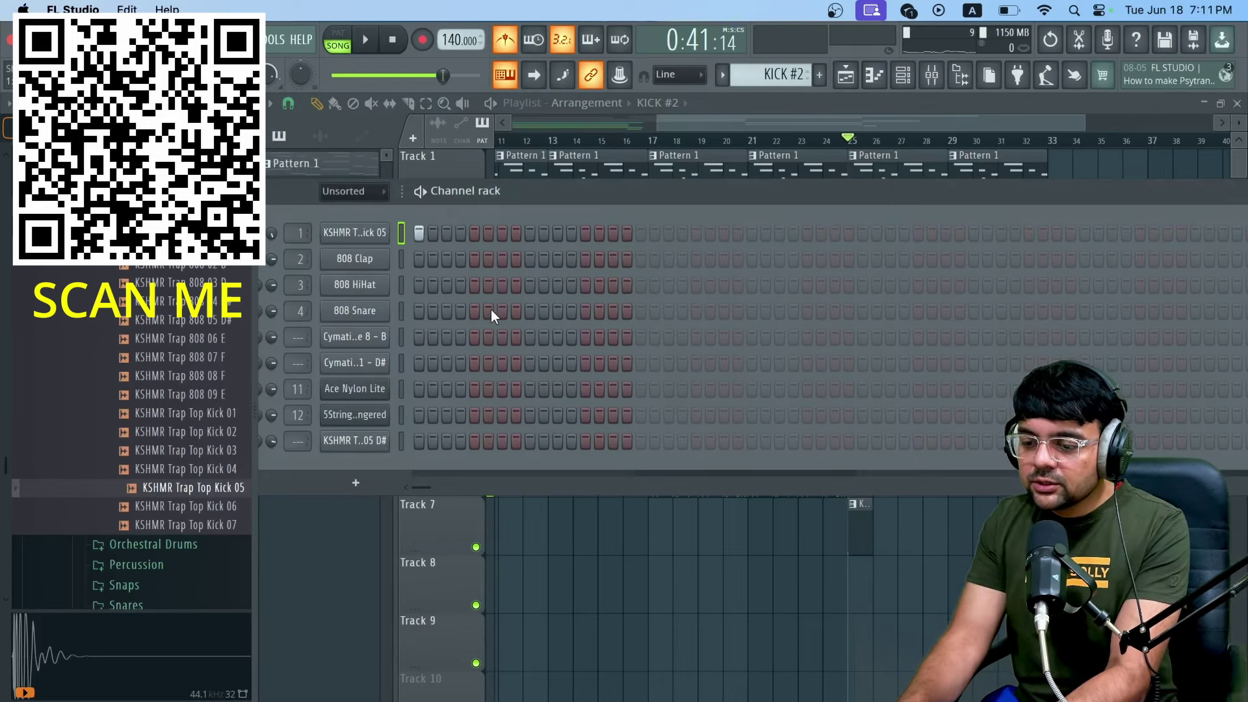
{"action": "key", "text": "space"}
{"action": "left_click", "coordinate": [530, 285]}
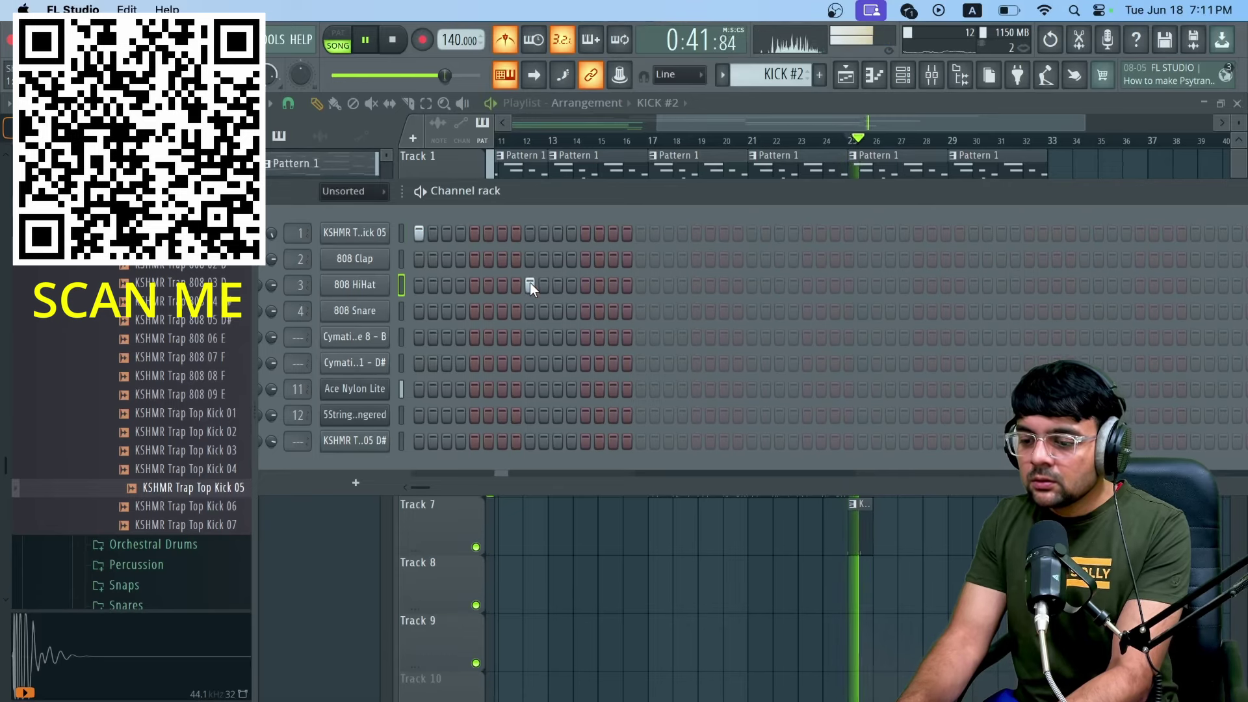
{"action": "right_click", "coordinate": [529, 284]}
{"action": "left_click", "coordinate": [529, 259]}
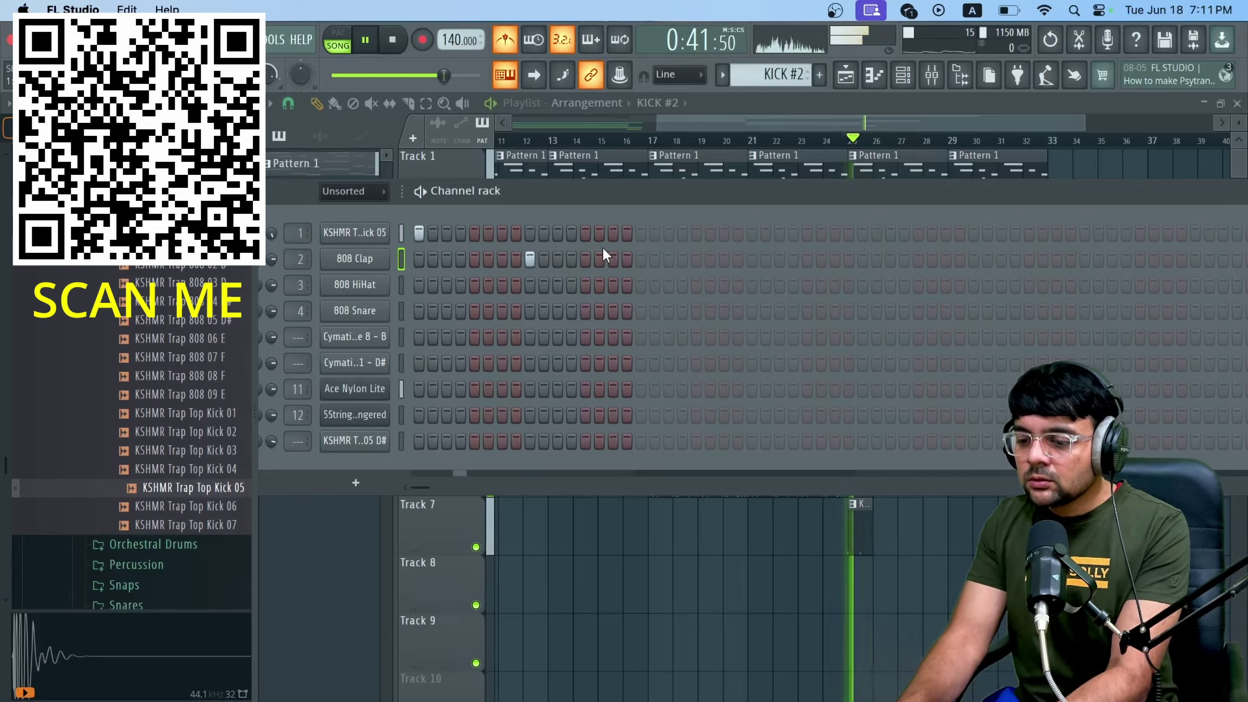
{"action": "key", "text": "space"}
{"action": "key", "text": "space"}
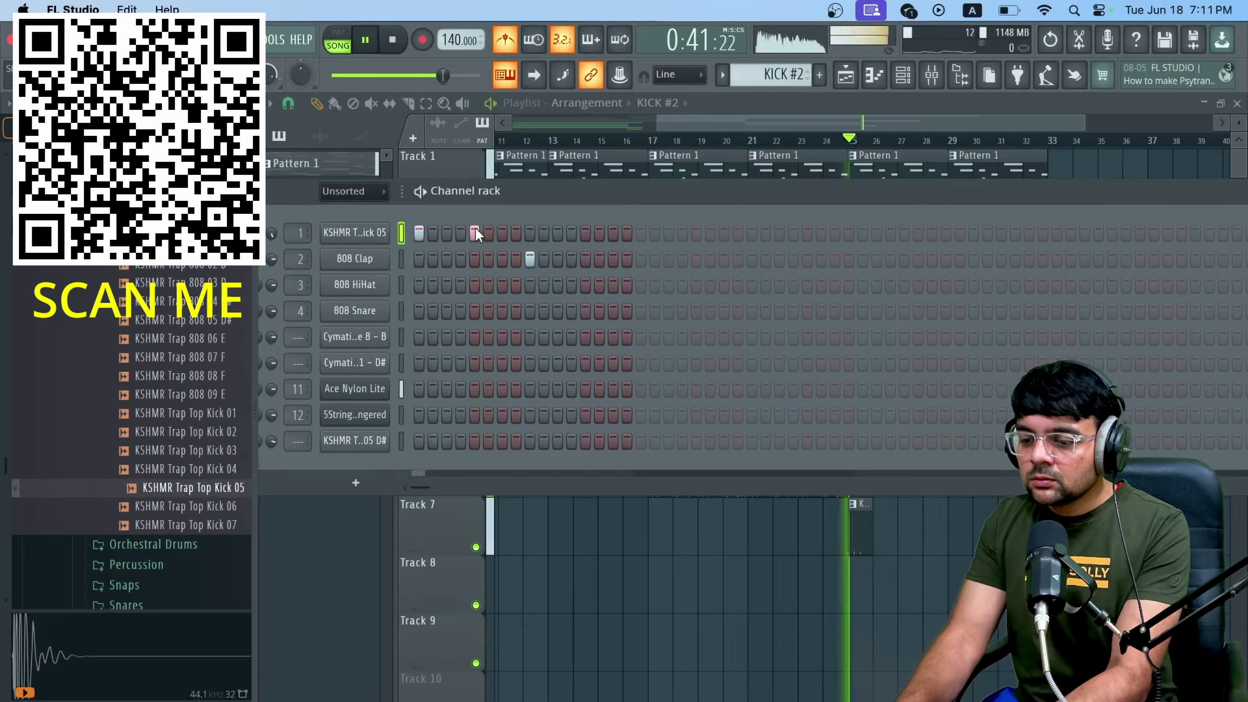
{"action": "key", "text": "space"}
{"action": "key", "text": "space"}
{"action": "left_click", "coordinate": [585, 233]}
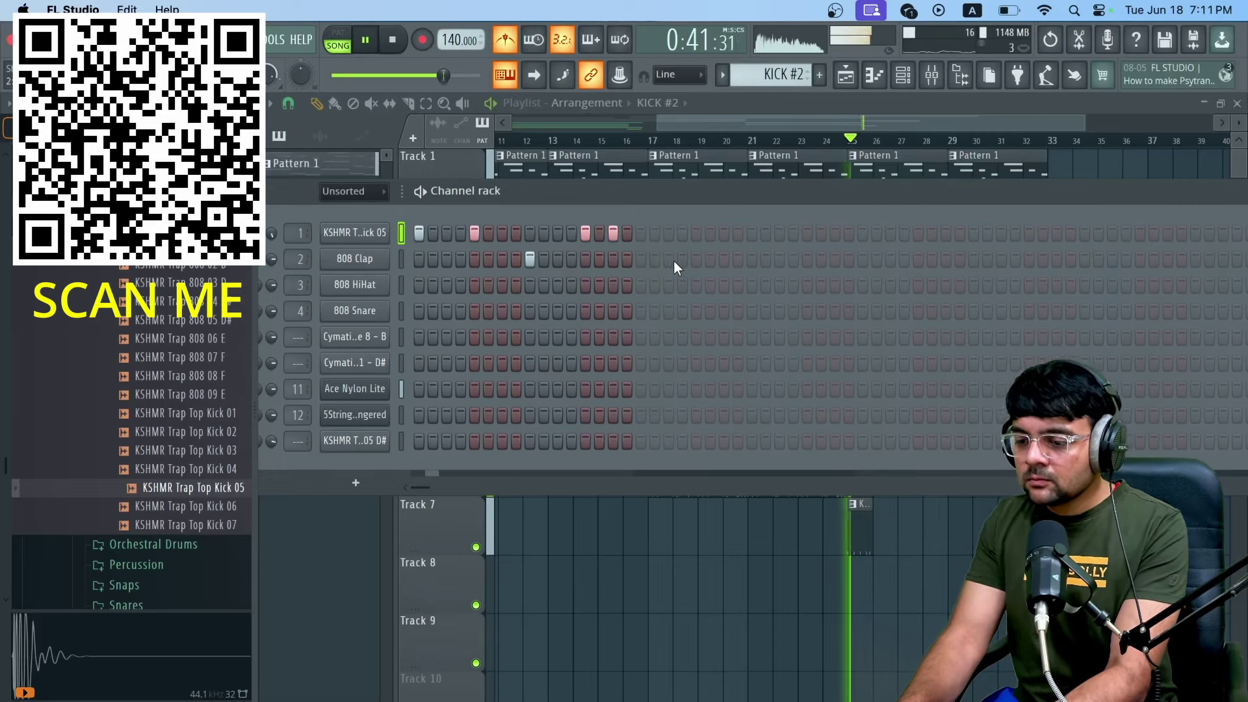
Step: Extend KICK #2 with an 808 Clap hit on step 25 and a Top Kick hit on step 21
{"action": "left_click", "coordinate": [749, 259]}
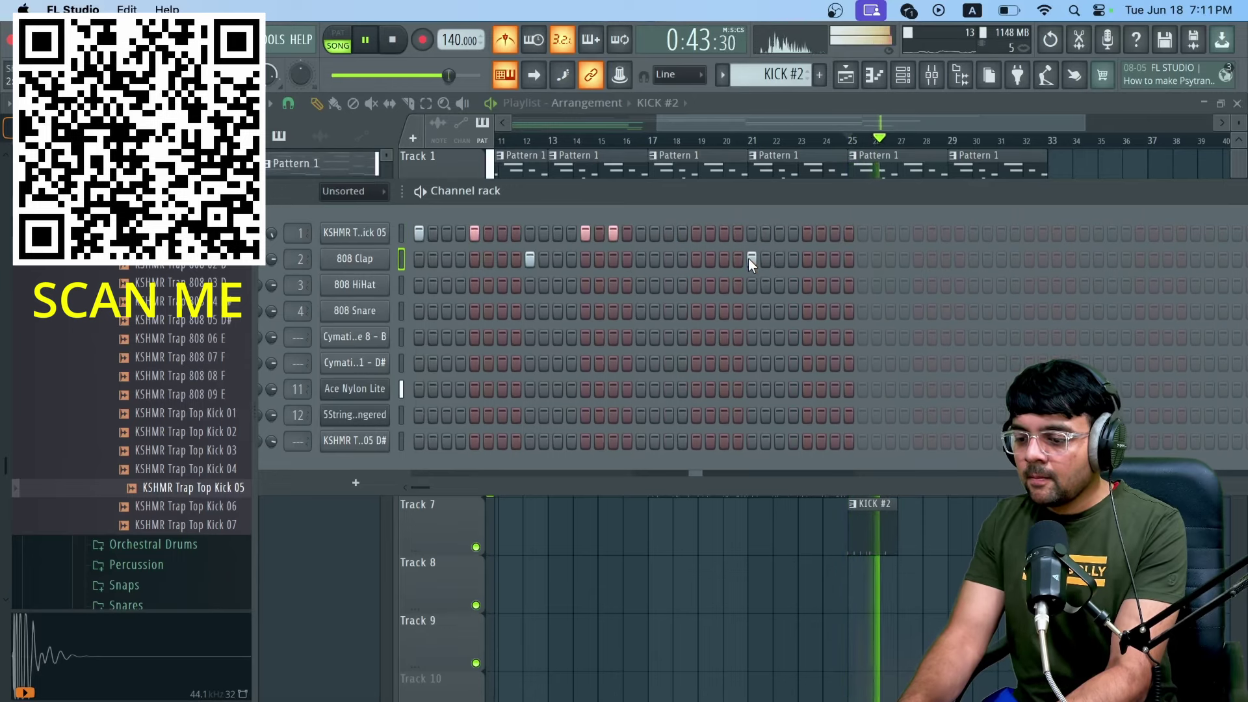
{"action": "left_click", "coordinate": [669, 232]}
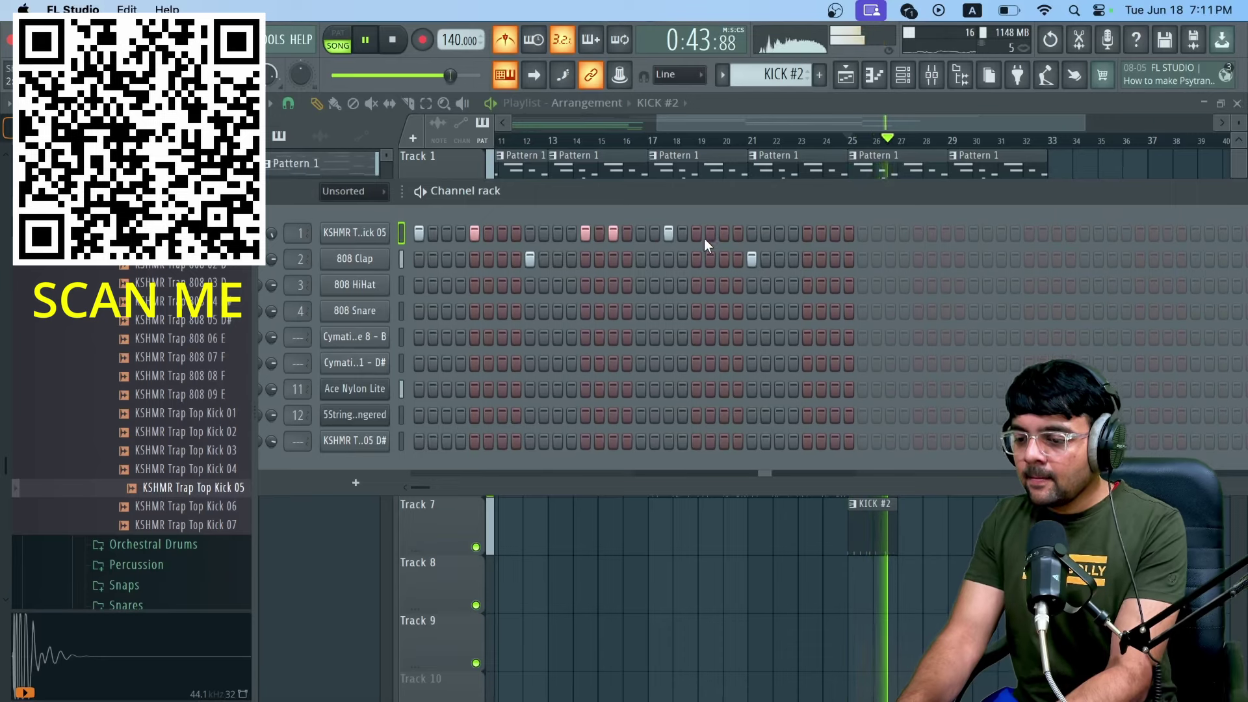
{"action": "left_click", "coordinate": [670, 232]}
{"action": "left_click", "coordinate": [697, 232]}
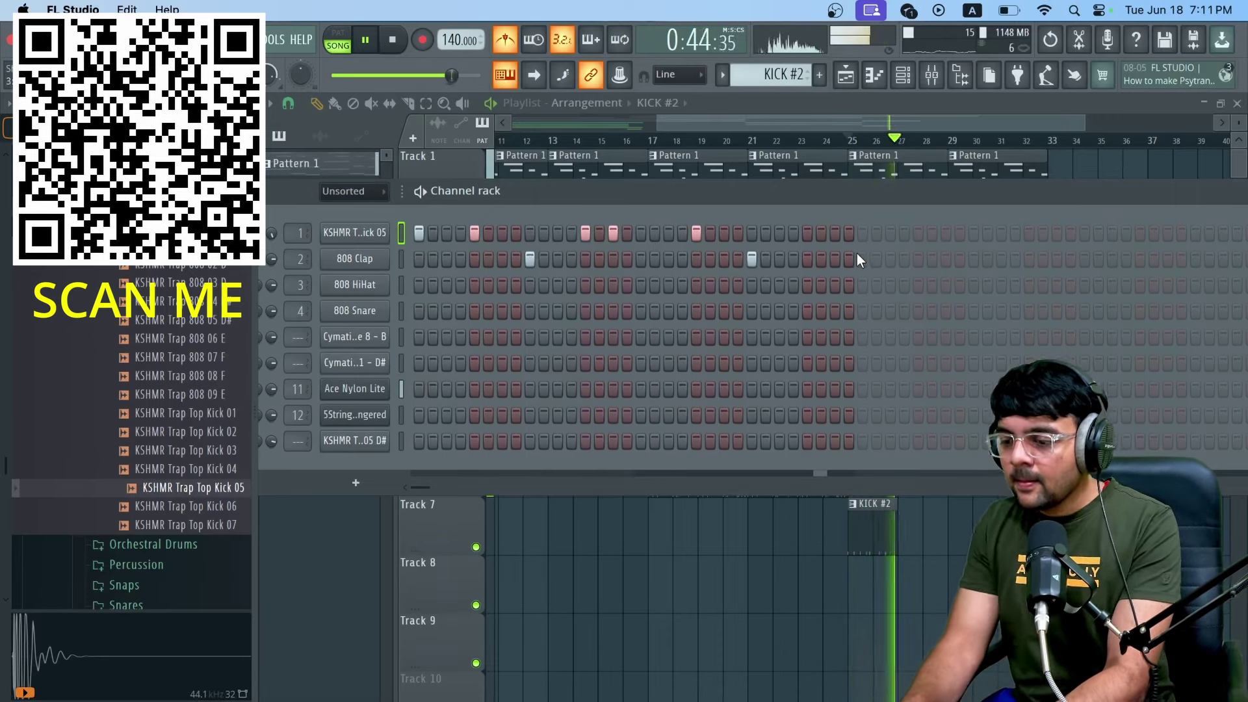
Step: Repeat the KICK #2 clip at bar 27 on Track 7 and play the section from bar 25
{"action": "left_click", "coordinate": [847, 121]}
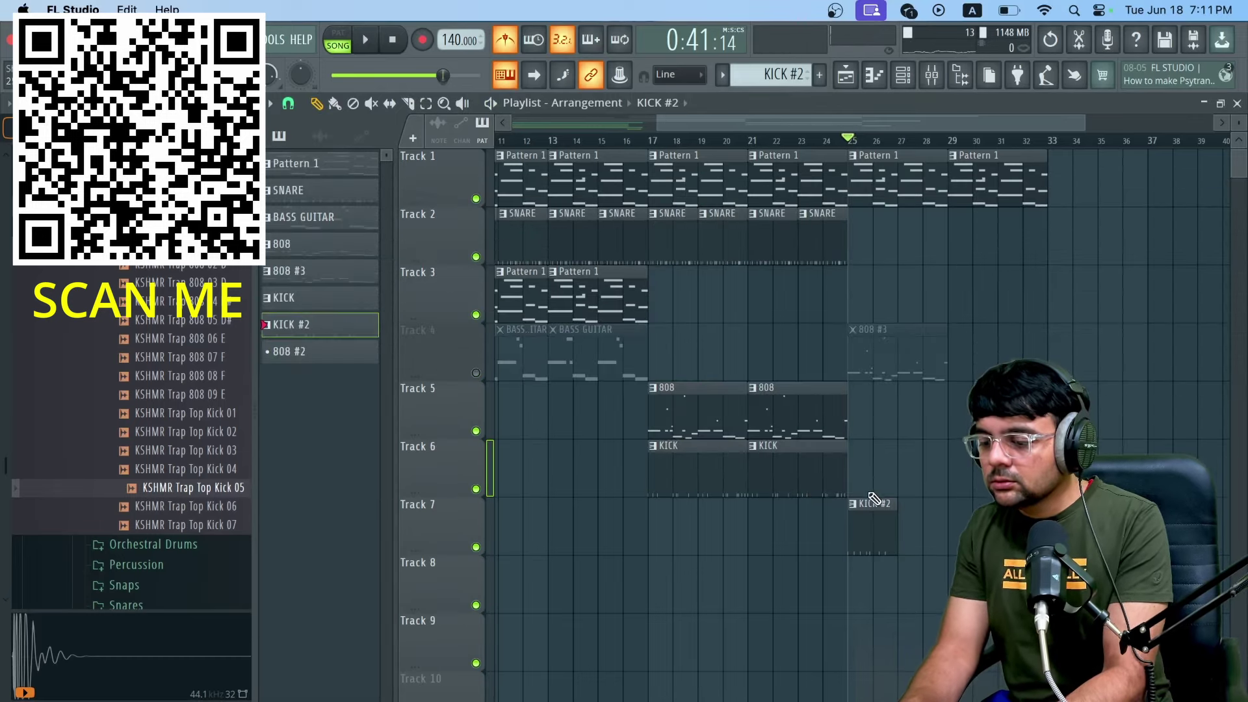
{"action": "key", "text": "space"}
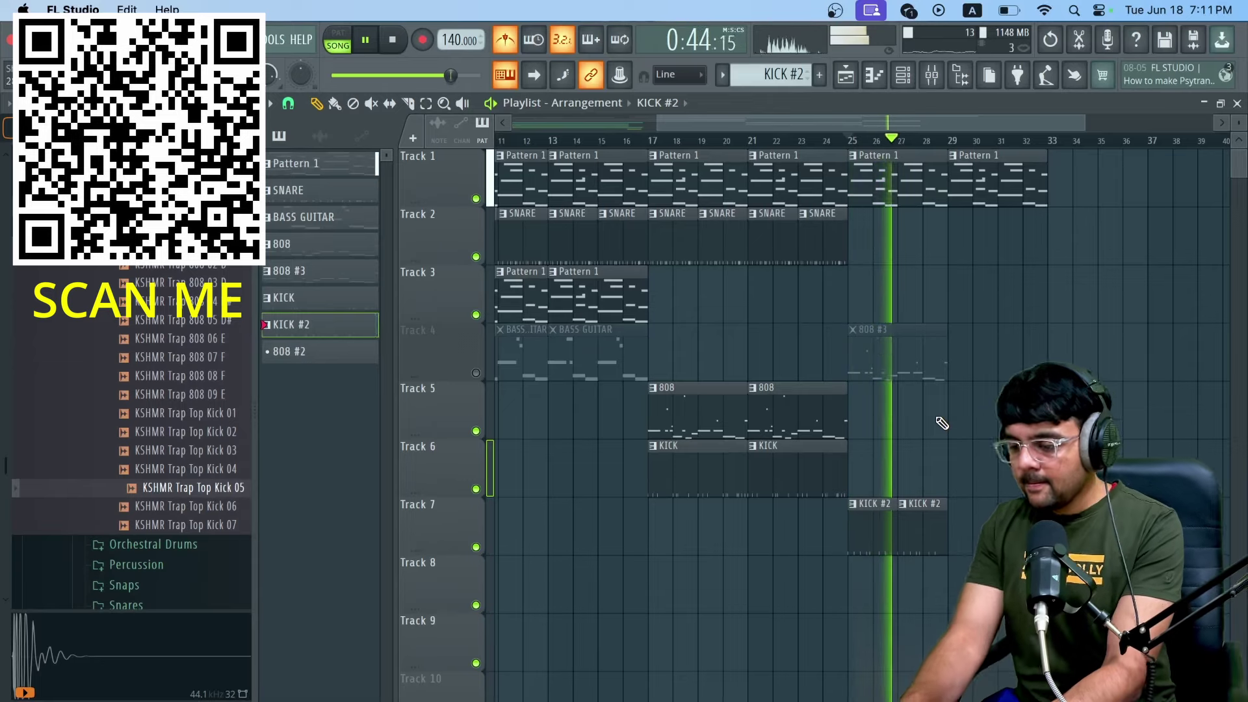
{"action": "key", "text": "space"}
Step: Fill every 2 steps of the 808 HiHat in KICK #2 and add extra hits on steps 12 and 24
{"action": "key", "text": "F6"}
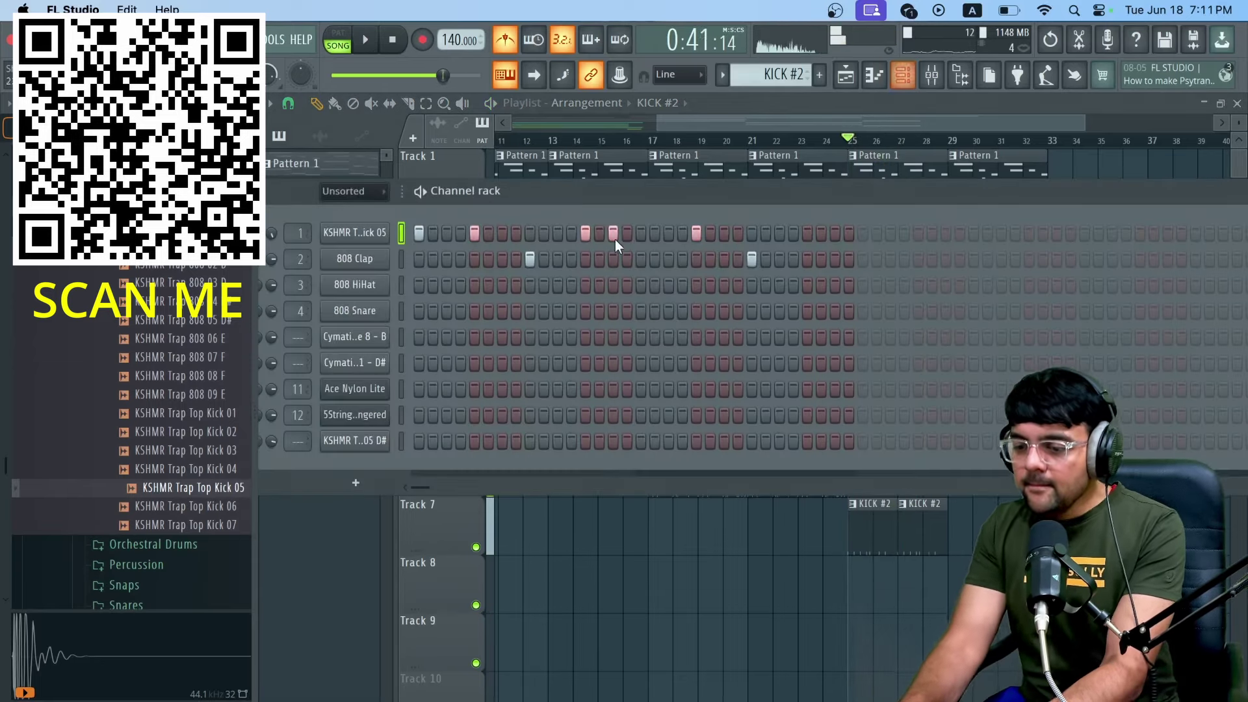
{"action": "right_click", "coordinate": [372, 289]}
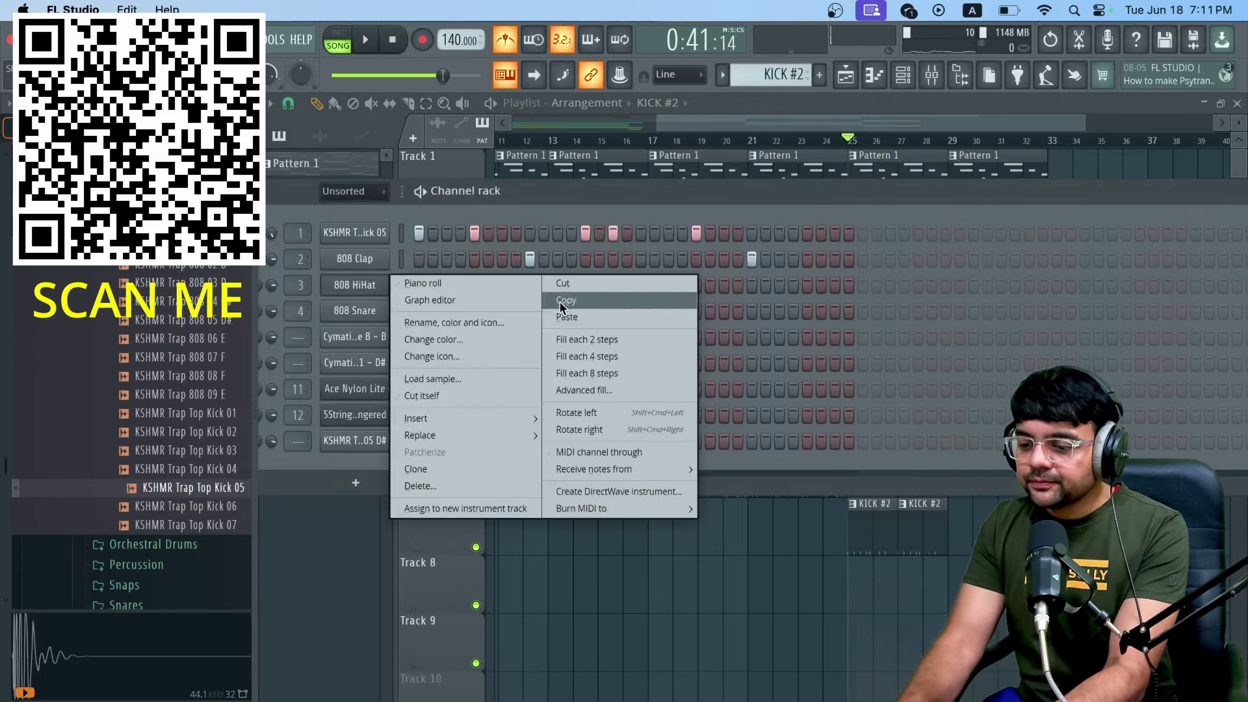
{"action": "left_click", "coordinate": [581, 339]}
{"action": "key", "text": "space"}
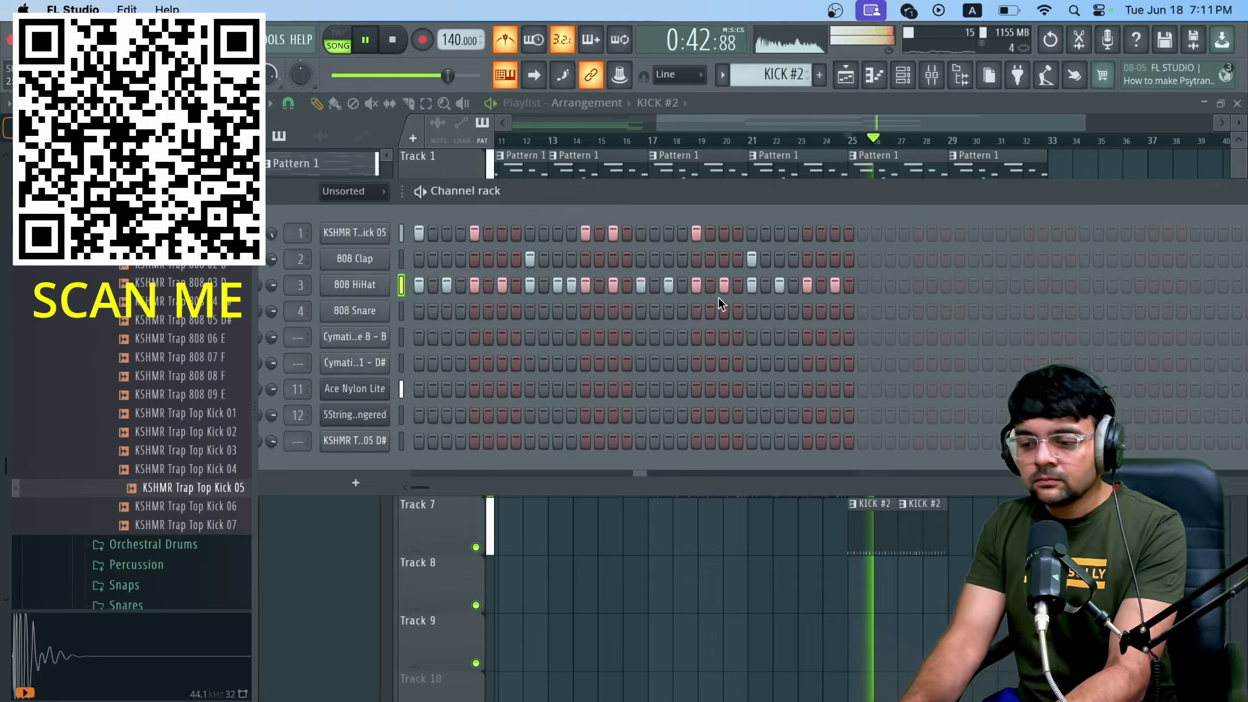
{"action": "left_click", "coordinate": [736, 284]}
{"action": "key", "text": "space"}
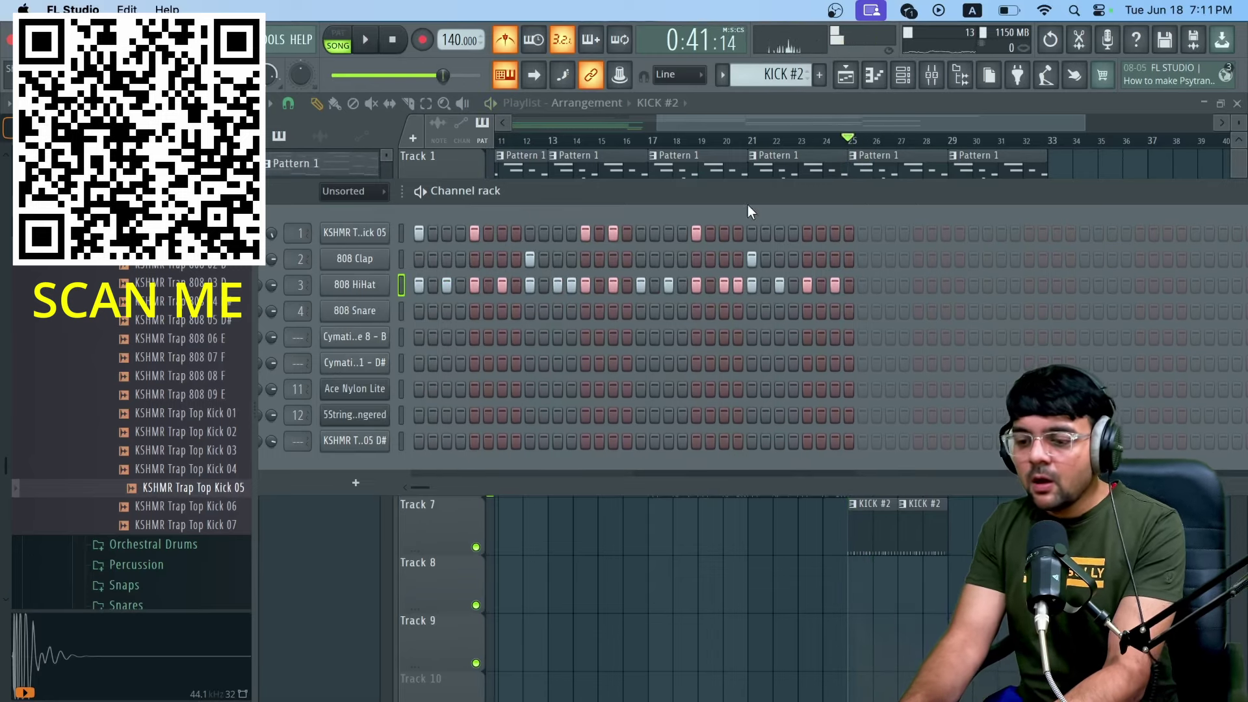
{"action": "left_click", "coordinate": [802, 123]}
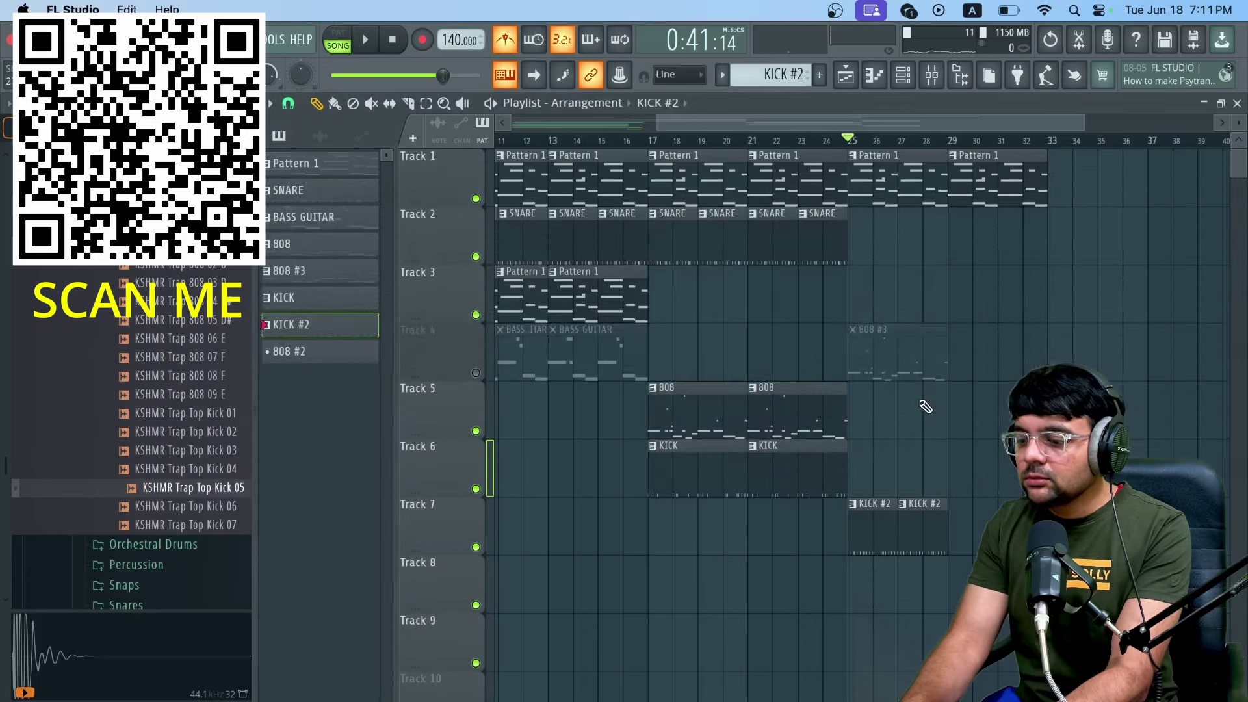
Step: Unmute Track 4 and cut all KSHMR Trap 808 05 D# notes from the 808 #3 pattern
{"action": "left_click", "coordinate": [475, 373]}
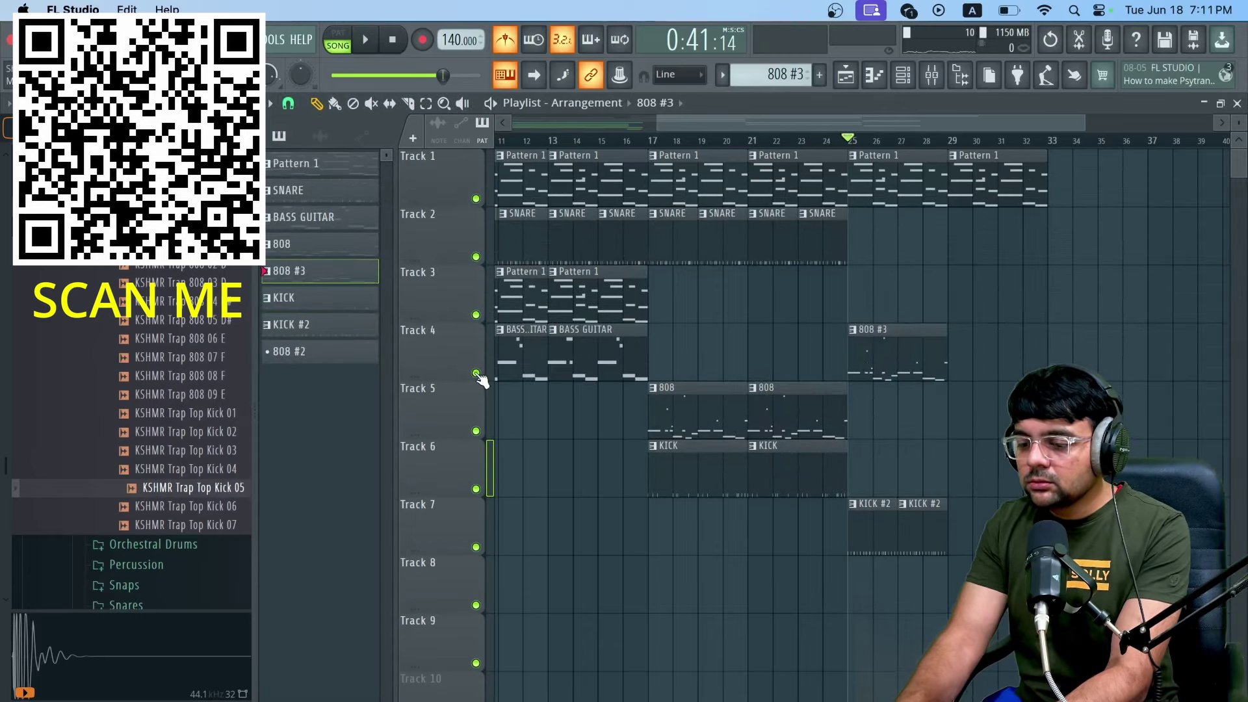
{"action": "double_click", "coordinate": [872, 367]}
{"action": "left_click", "coordinate": [903, 75]}
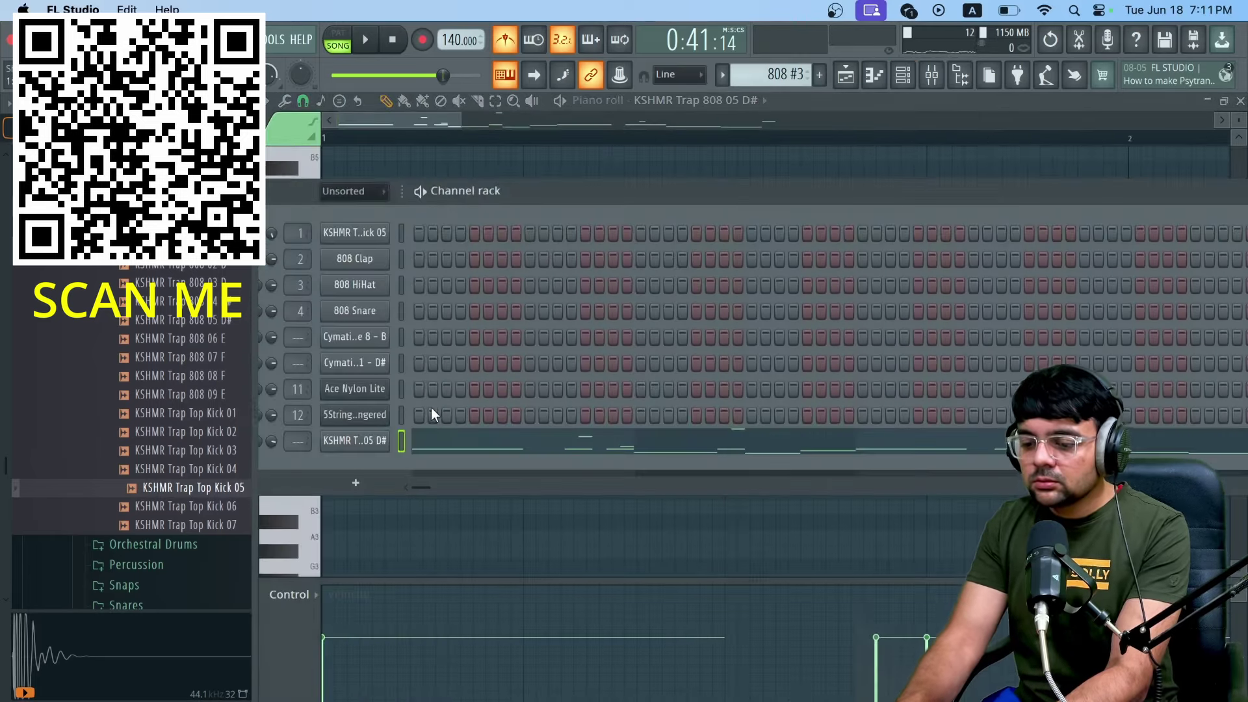
{"action": "right_click", "coordinate": [358, 447]}
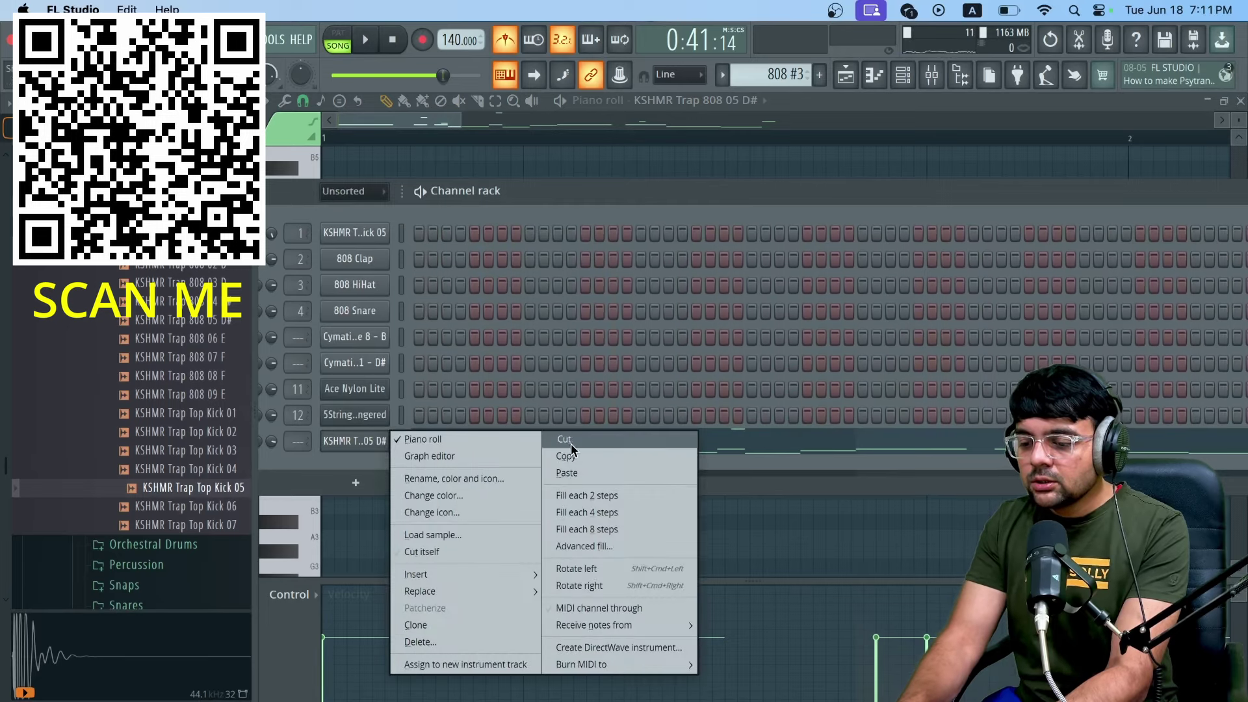
{"action": "left_click", "coordinate": [620, 439]}
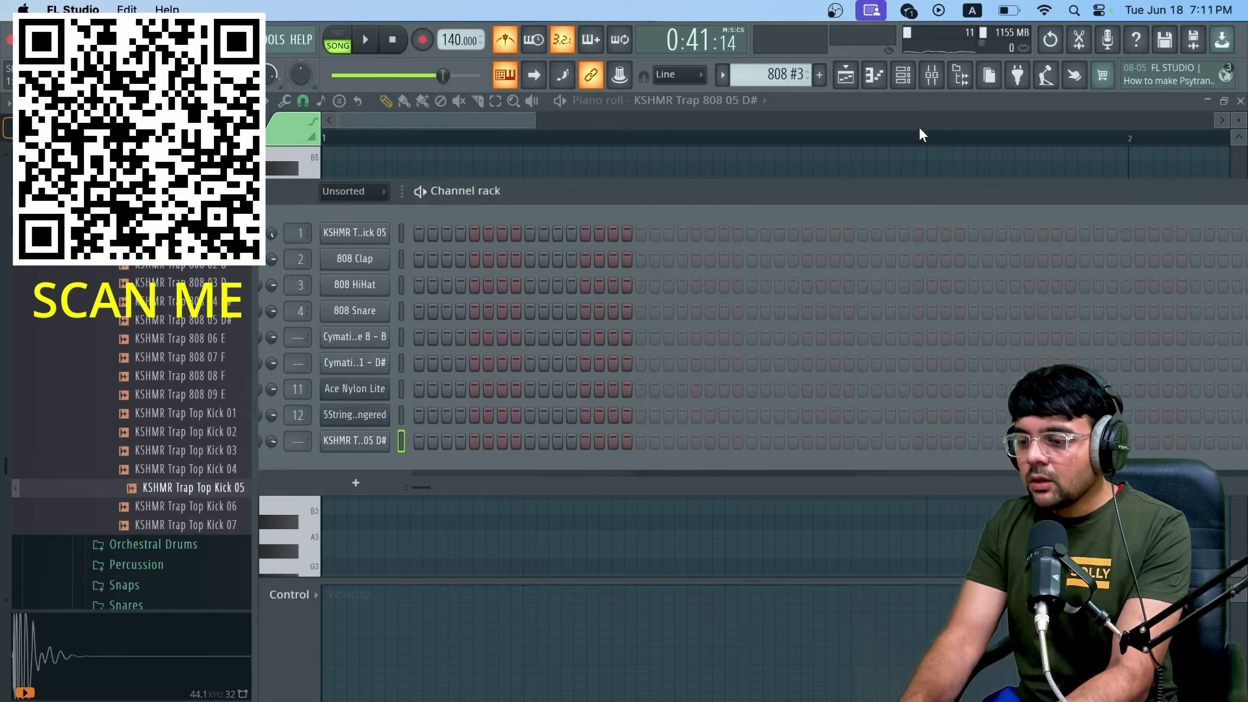
{"action": "left_click", "coordinate": [855, 76]}
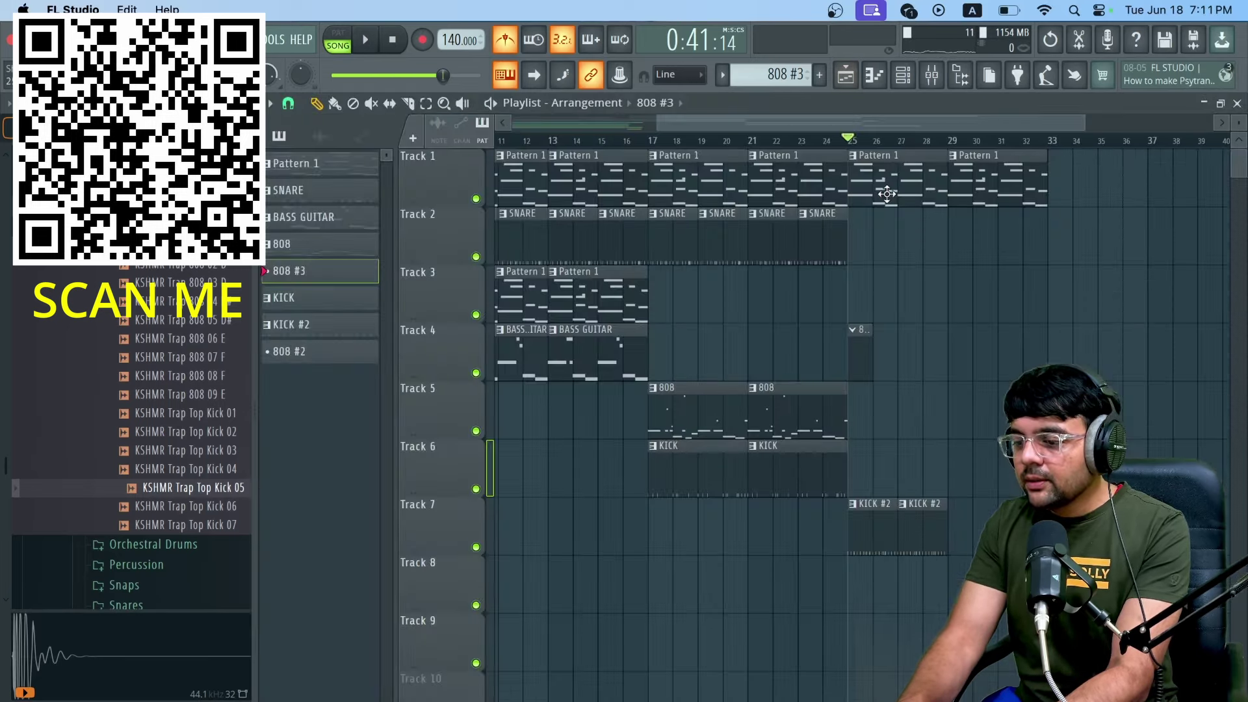
{"action": "left_click", "coordinate": [856, 156]}
{"action": "left_click", "coordinate": [876, 155]}
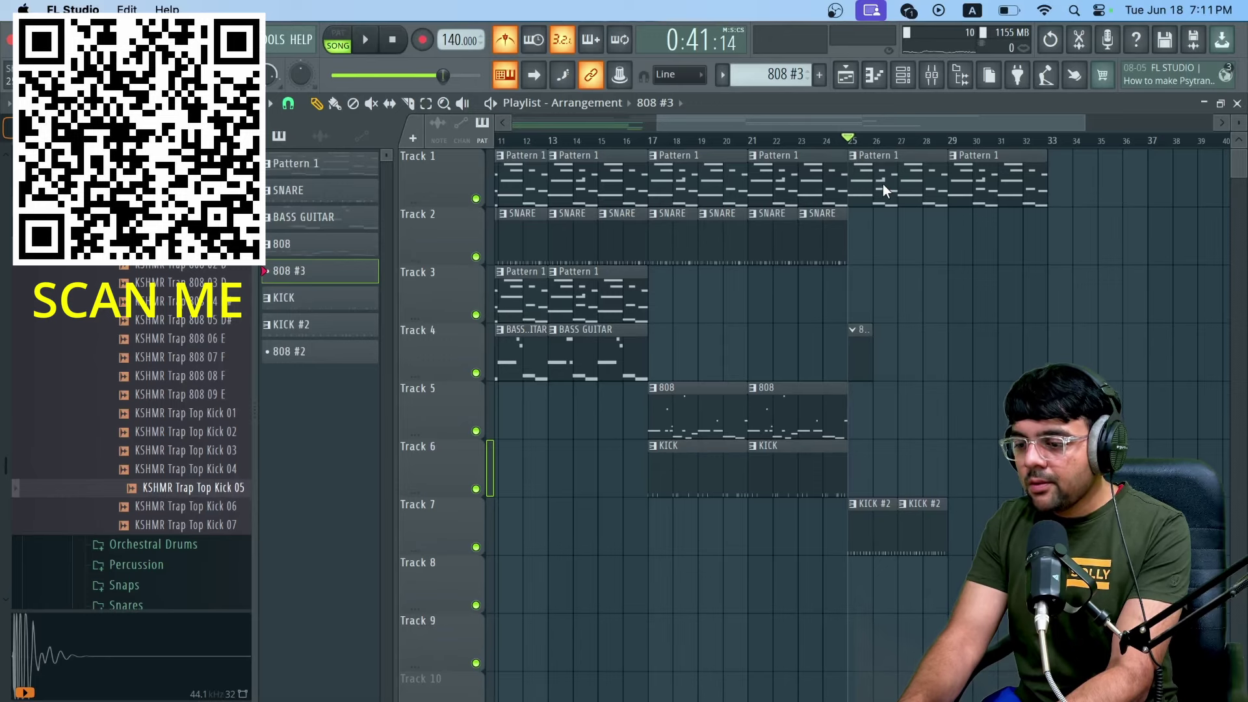
Step: In Pattern 1, give KSHMR Trap 808 05 D# an opening C#5 note lasting half of bar 1
{"action": "left_click", "coordinate": [883, 184]}
{"action": "left_click", "coordinate": [874, 75]}
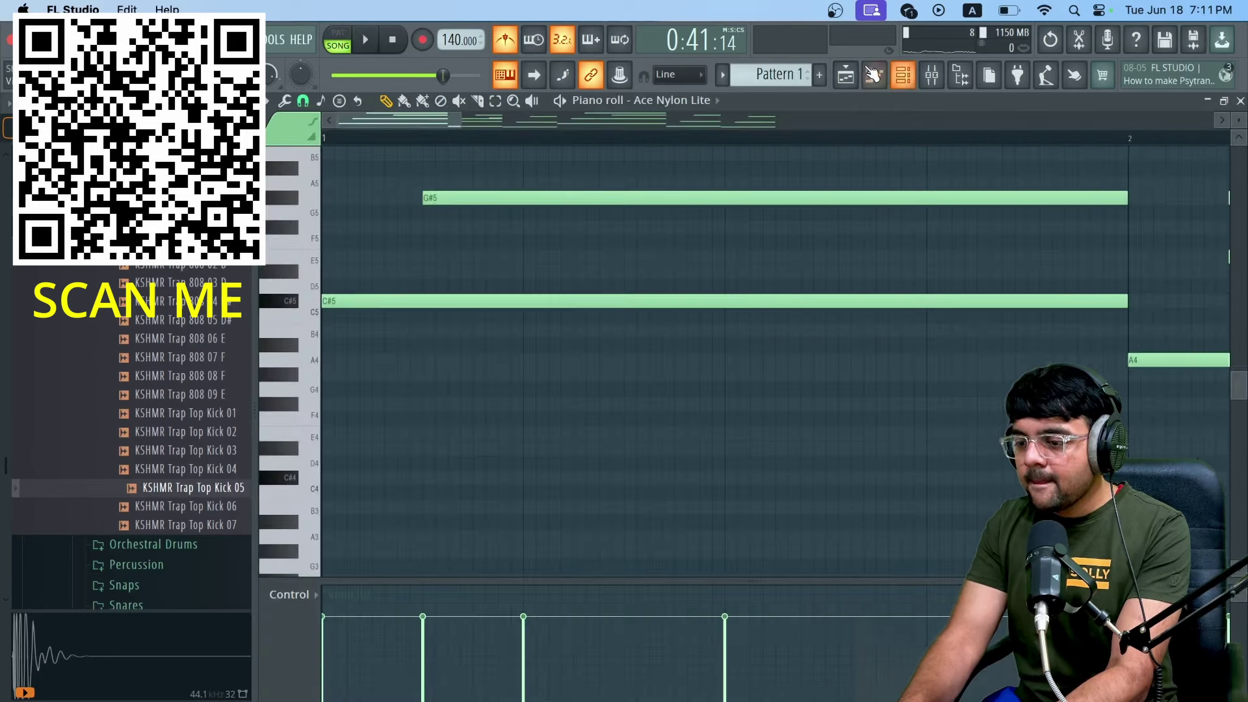
{"action": "left_click", "coordinate": [874, 74]}
{"action": "left_click", "coordinate": [874, 75]}
{"action": "left_click", "coordinate": [903, 74]}
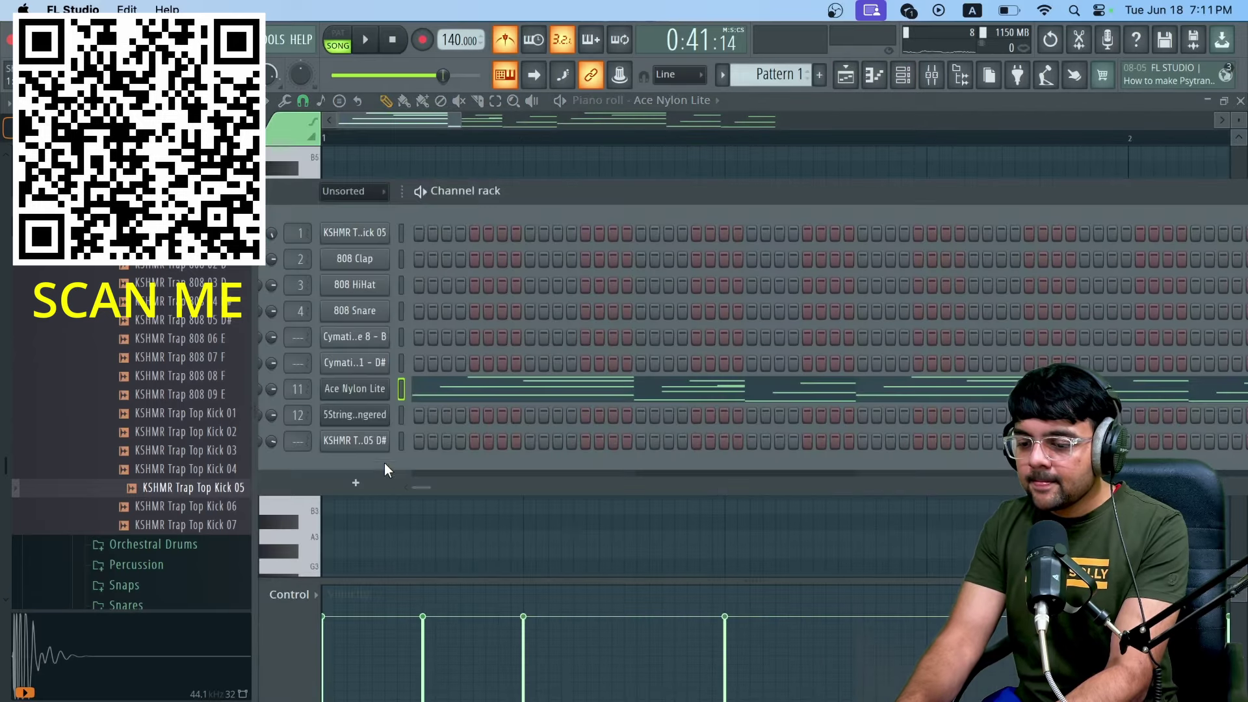
{"action": "right_click", "coordinate": [367, 439]}
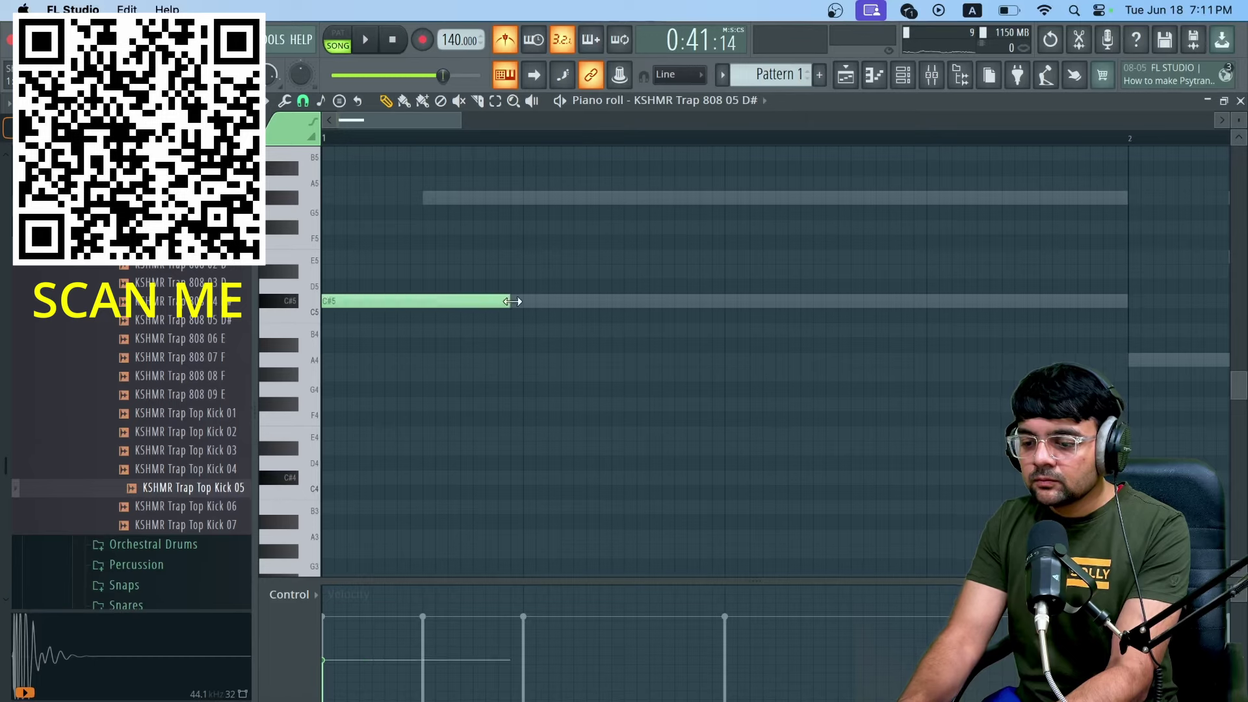
{"action": "key", "text": "space"}
{"action": "left_click_drag", "start_coordinate": [529, 304], "coordinate": [715, 301]}
{"action": "key", "text": "space"}
{"action": "key", "text": "space"}
Step: Add a second C#5 note on beat 4 of bar 1 and shorten it to end at bar 2
{"action": "left_click", "coordinate": [933, 301]}
{"action": "scroll", "coordinate": [1094, 329], "scroll_direction": "down", "scroll_amount": 1}
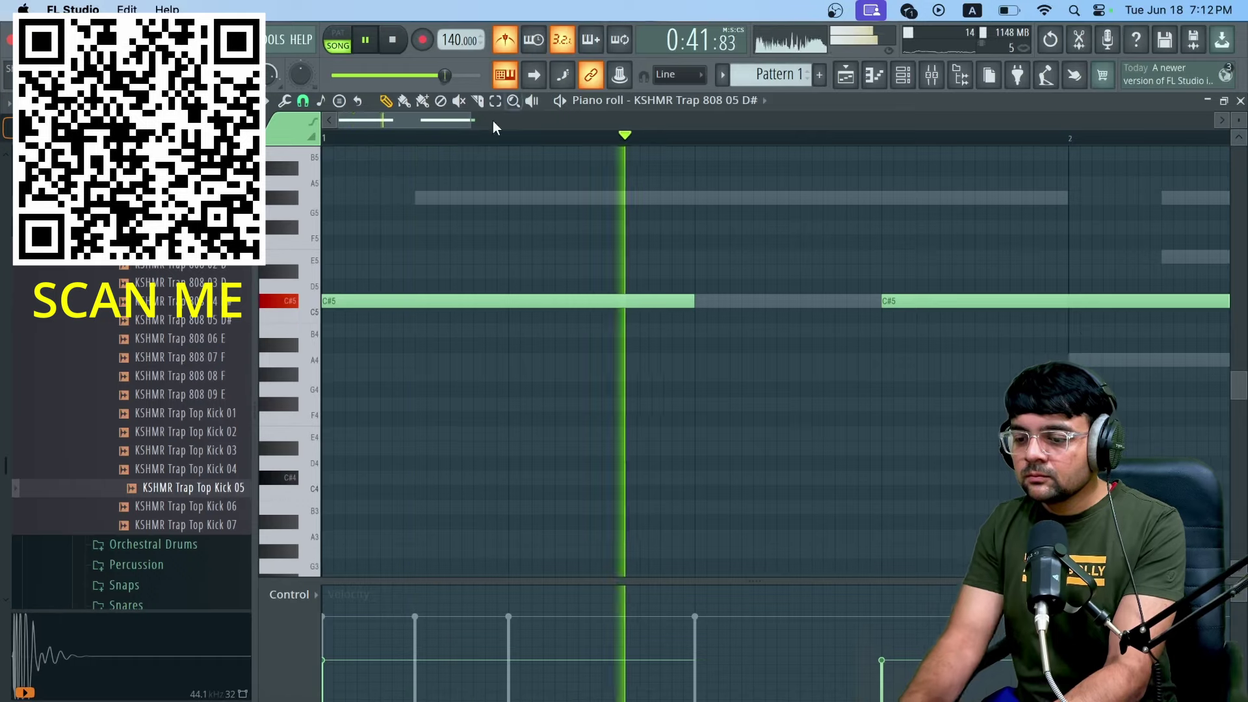
{"action": "left_click_drag", "start_coordinate": [471, 120], "coordinate": [448, 120]}
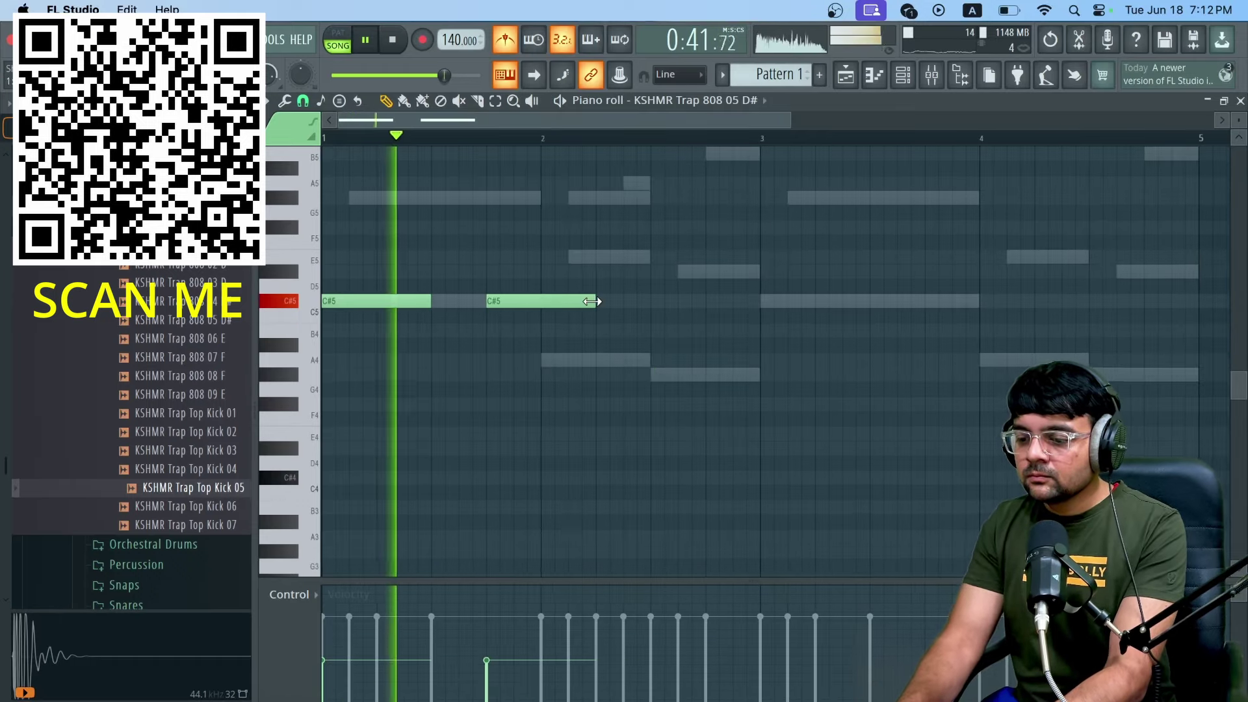
{"action": "left_click_drag", "start_coordinate": [595, 301], "coordinate": [539, 301]}
{"action": "key", "text": "space"}
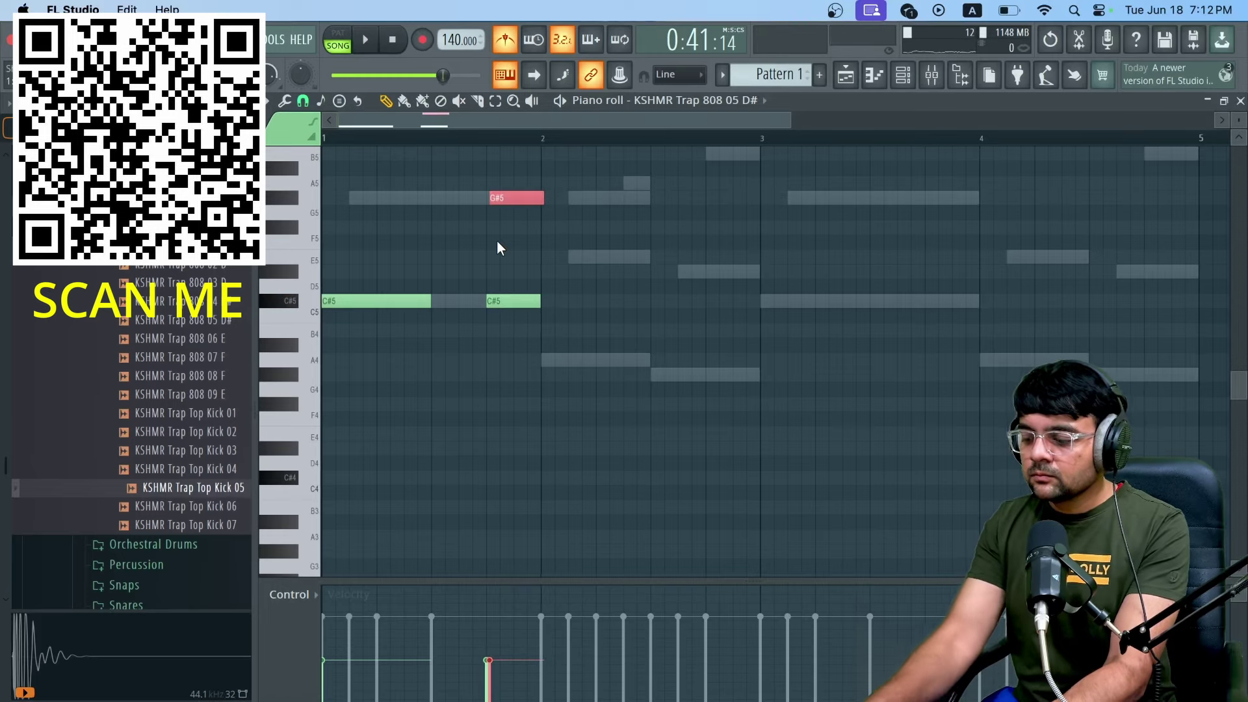
Step: Raise the G#5 note above the second C#5 by an octave to G#6 and make it a slide note
{"action": "key", "text": "ctrl+Up"}
{"action": "scroll", "coordinate": [497, 241], "scroll_direction": "up", "scroll_amount": 4}
{"action": "double_click", "coordinate": [504, 205]}
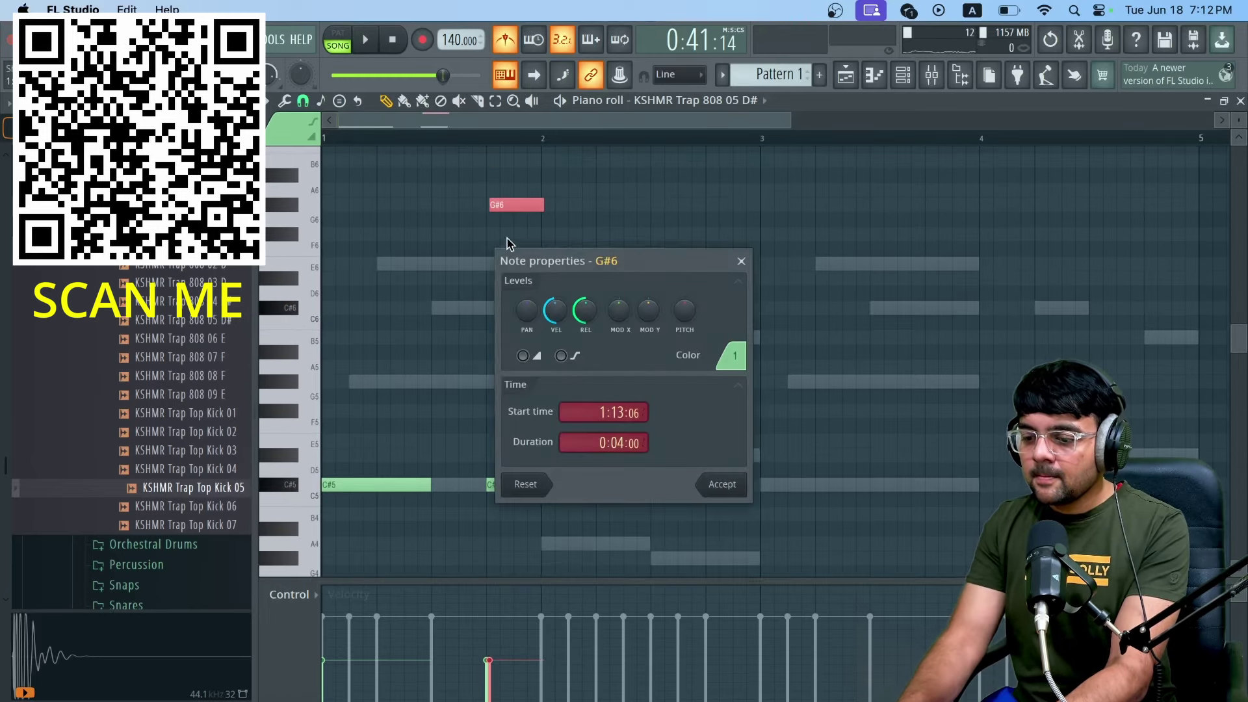
{"action": "left_click", "coordinate": [736, 492]}
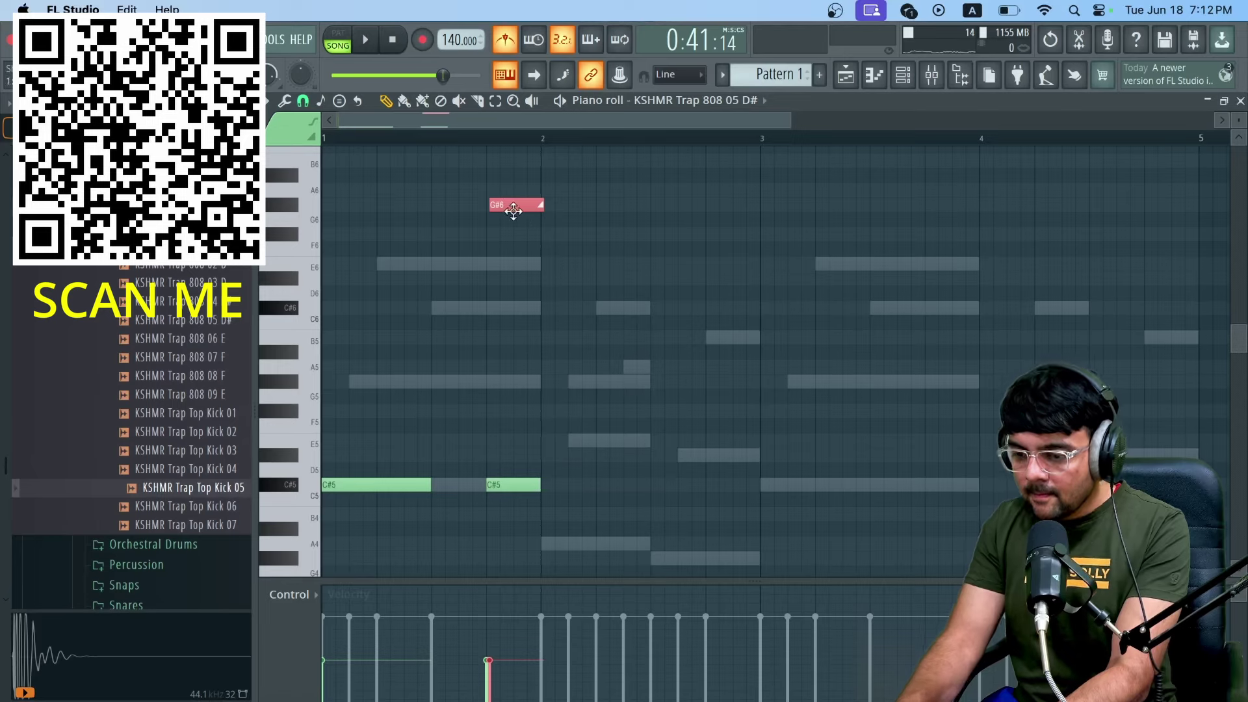
{"action": "scroll", "coordinate": [585, 287], "scroll_direction": "down", "scroll_amount": 2}
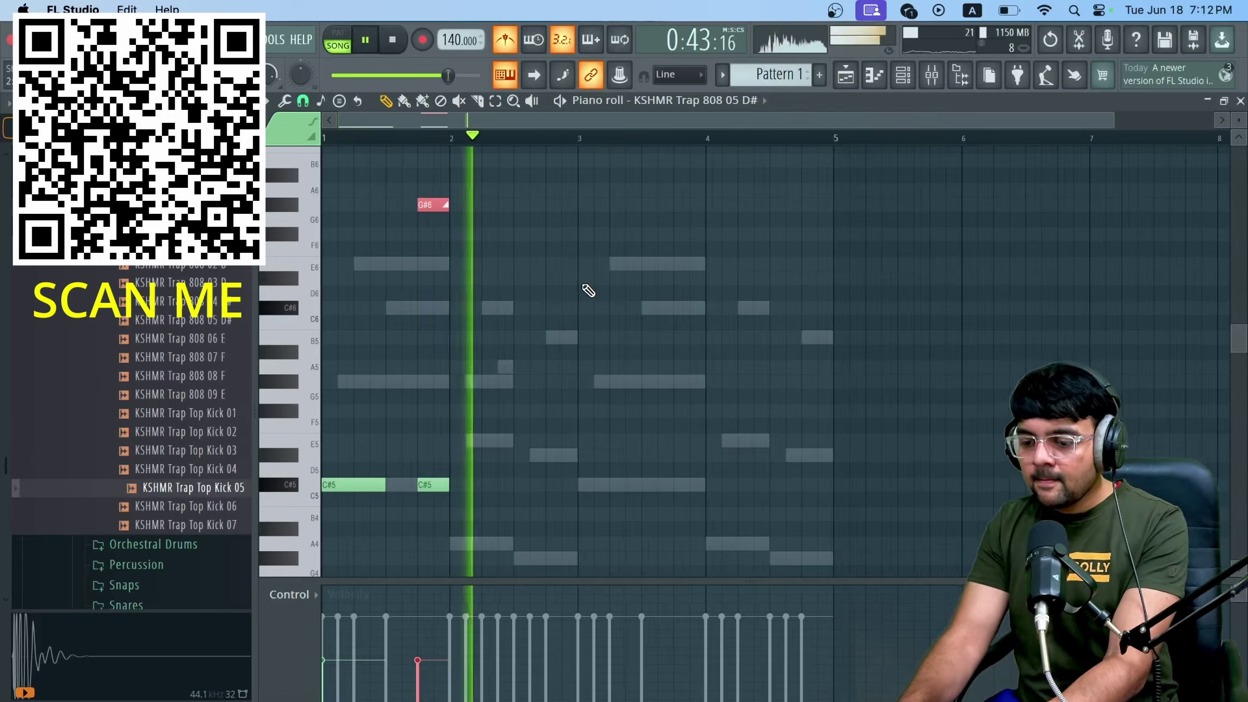
Step: Add a short G#5 note near the end of bar 1, make it a slide note and move it down to C#5
{"action": "left_click", "coordinate": [435, 381]}
{"action": "key", "text": "space"}
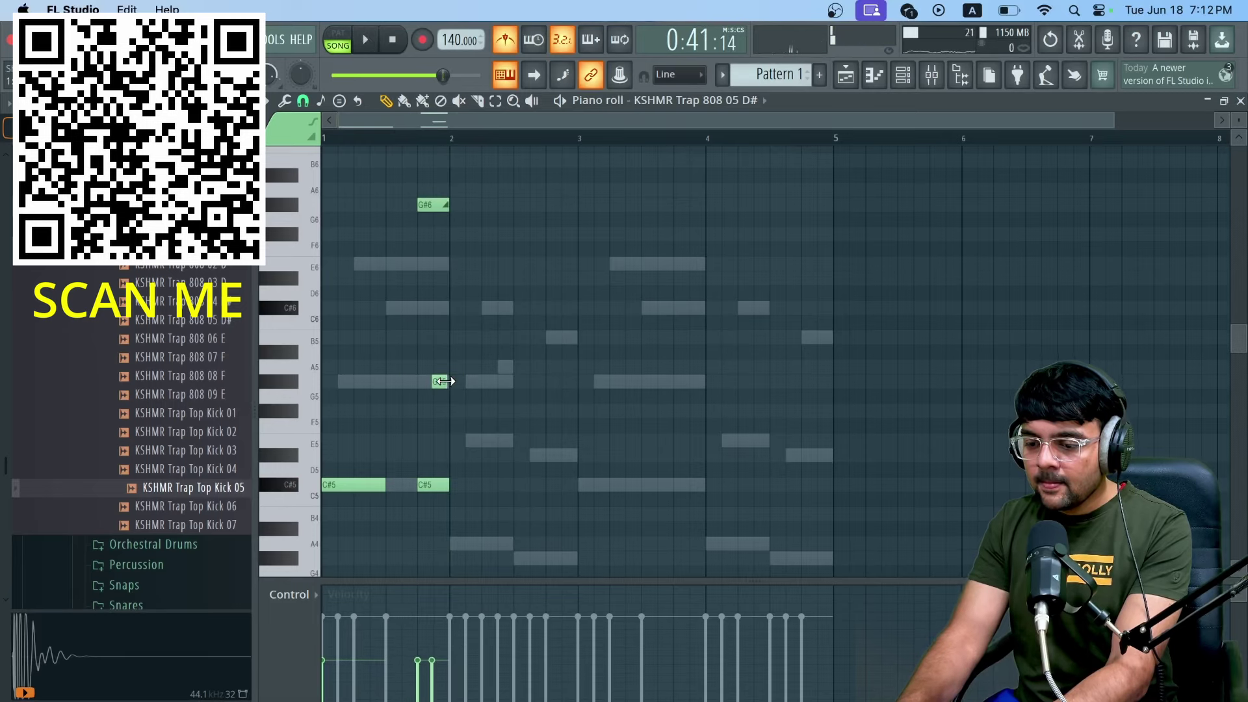
{"action": "double_click", "coordinate": [441, 384]}
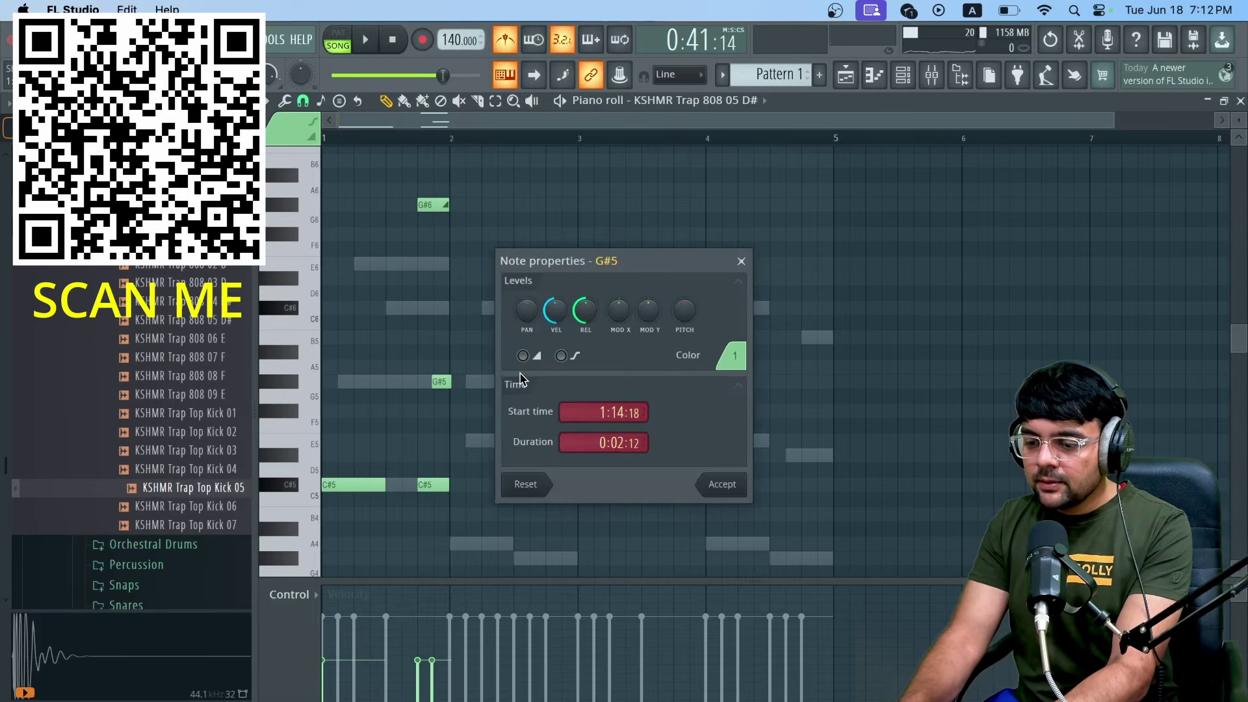
{"action": "left_click", "coordinate": [723, 489]}
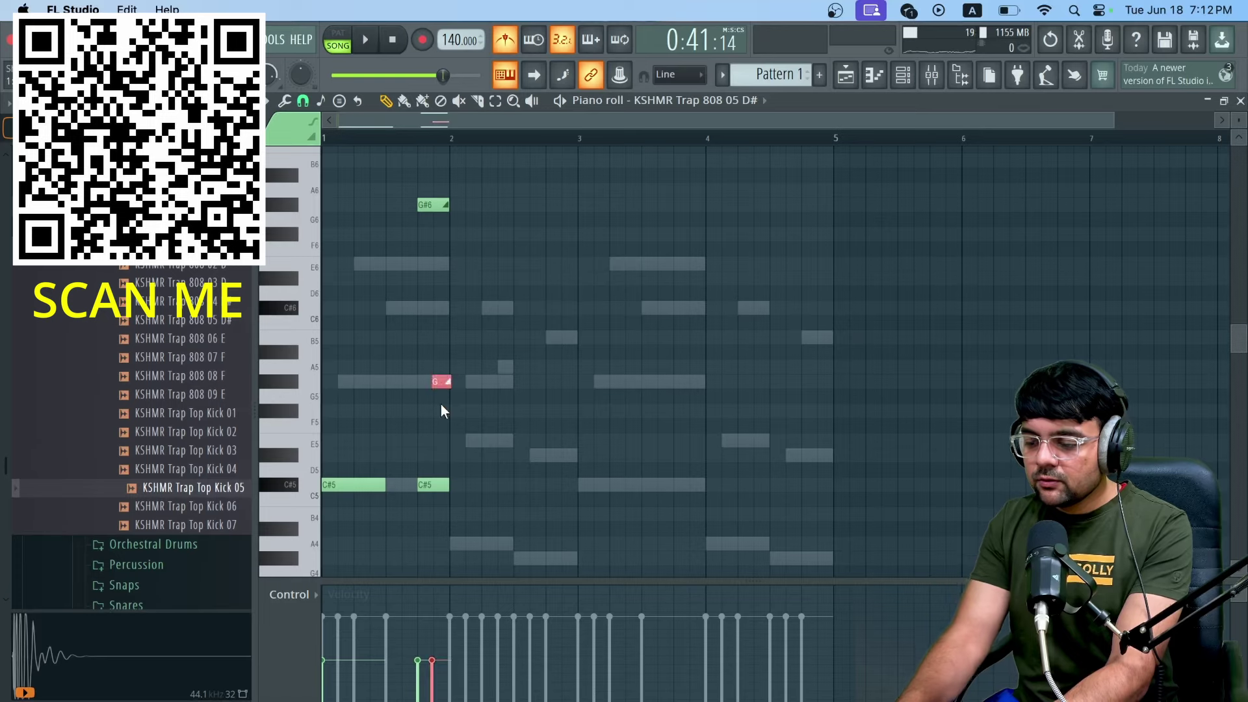
{"action": "key", "text": "ctrl+Down"}
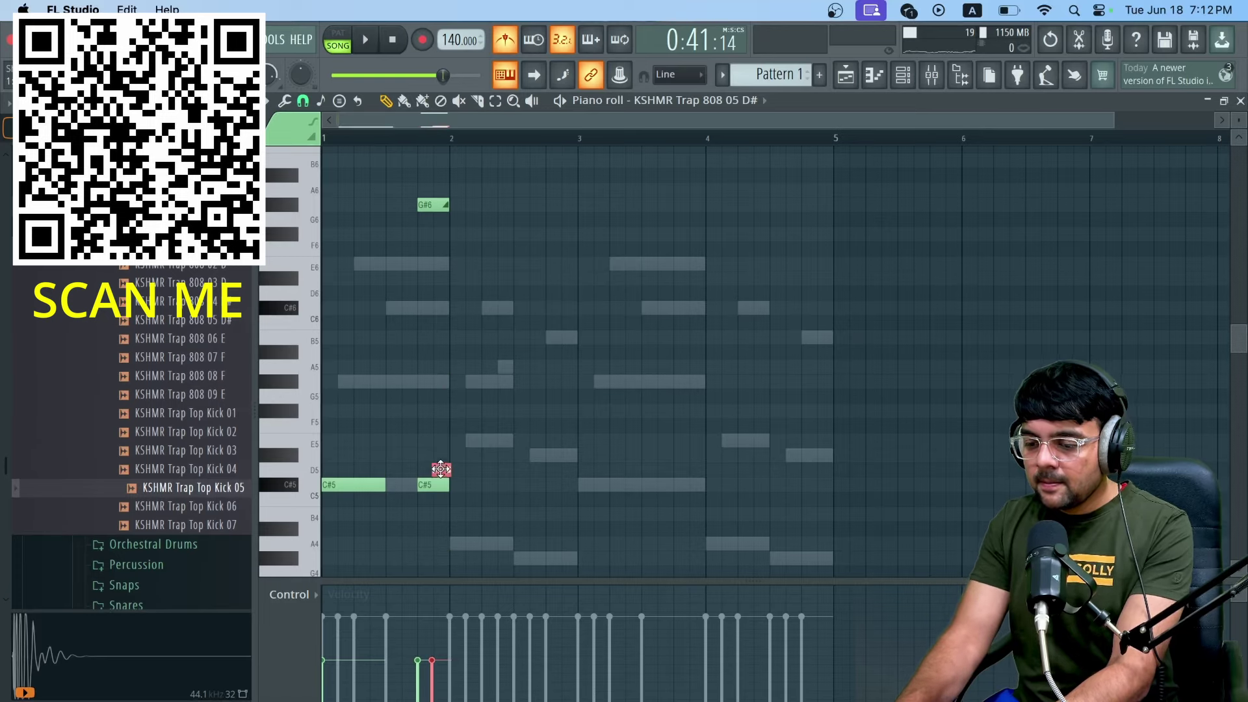
{"action": "key", "text": "space"}
{"action": "left_click_drag", "start_coordinate": [441, 469], "coordinate": [438, 486]}
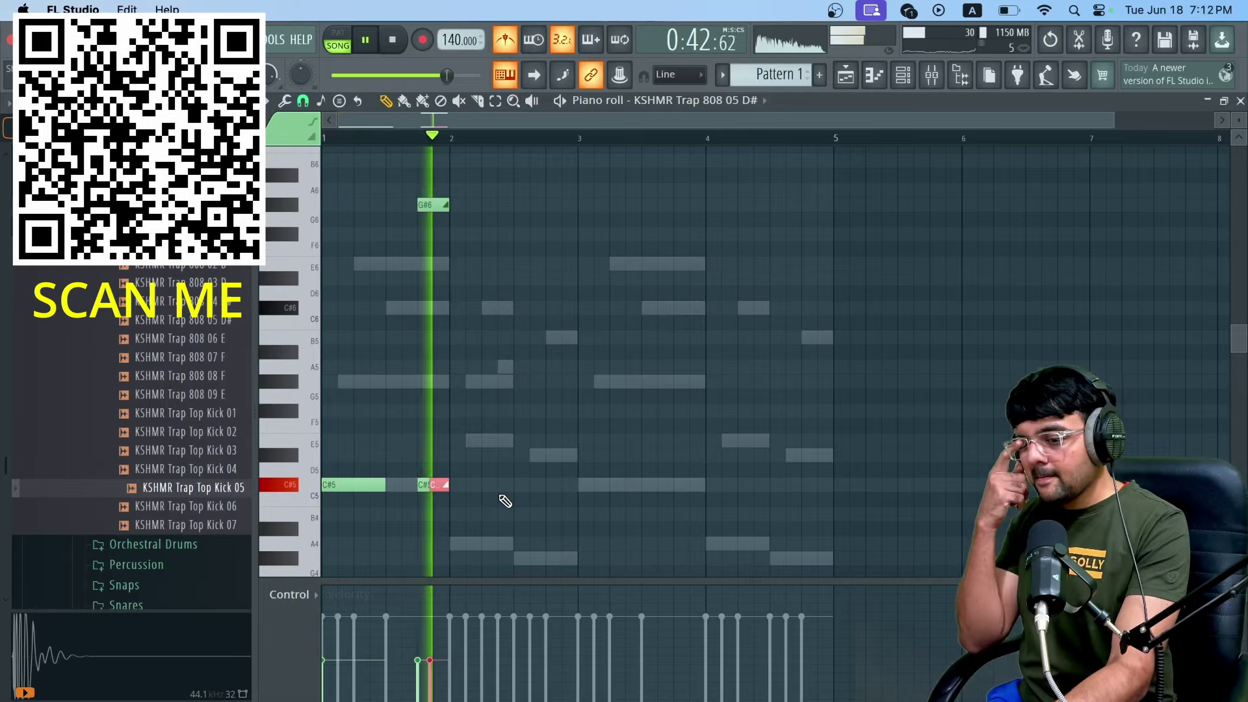
Step: Place an A4 note on beat 2 of bar 2, followed by a G#4 note
{"action": "scroll", "coordinate": [500, 488], "scroll_direction": "down", "scroll_amount": 3}
{"action": "left_click", "coordinate": [455, 456]}
{"action": "left_click_drag", "start_coordinate": [461, 456], "coordinate": [494, 456]}
{"action": "key", "text": "space"}
{"action": "key", "text": "space"}
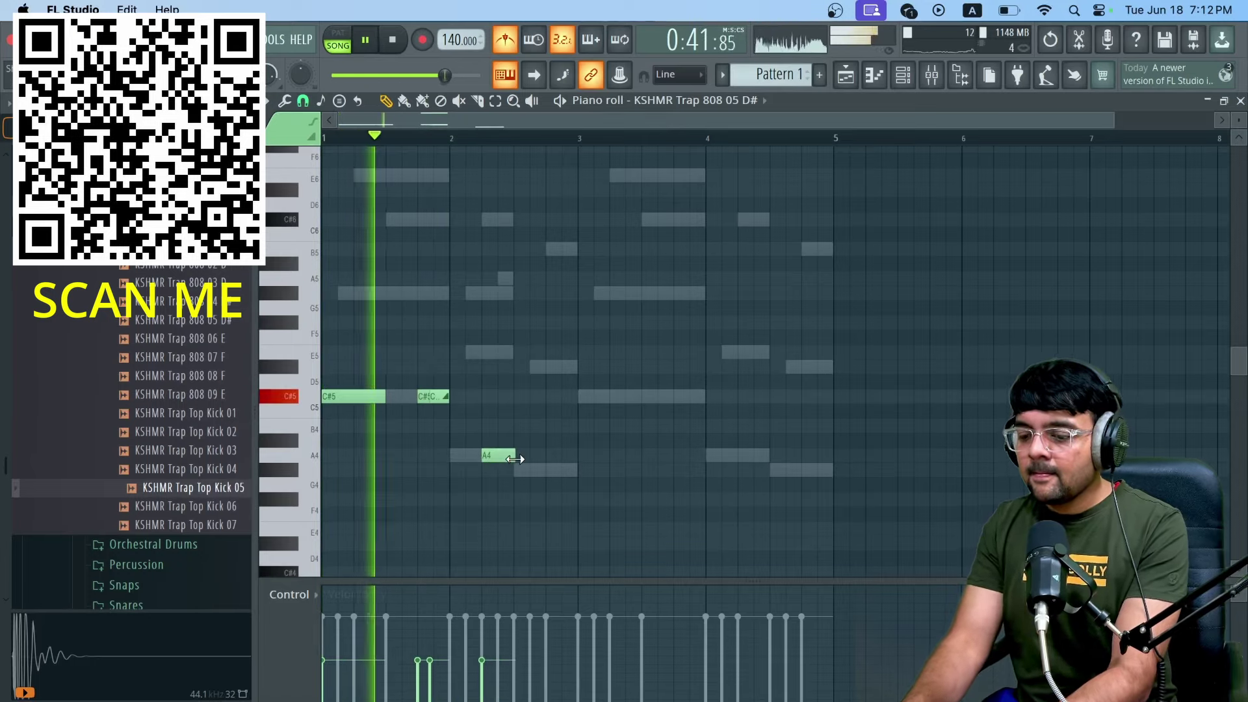
{"action": "key", "text": "space"}
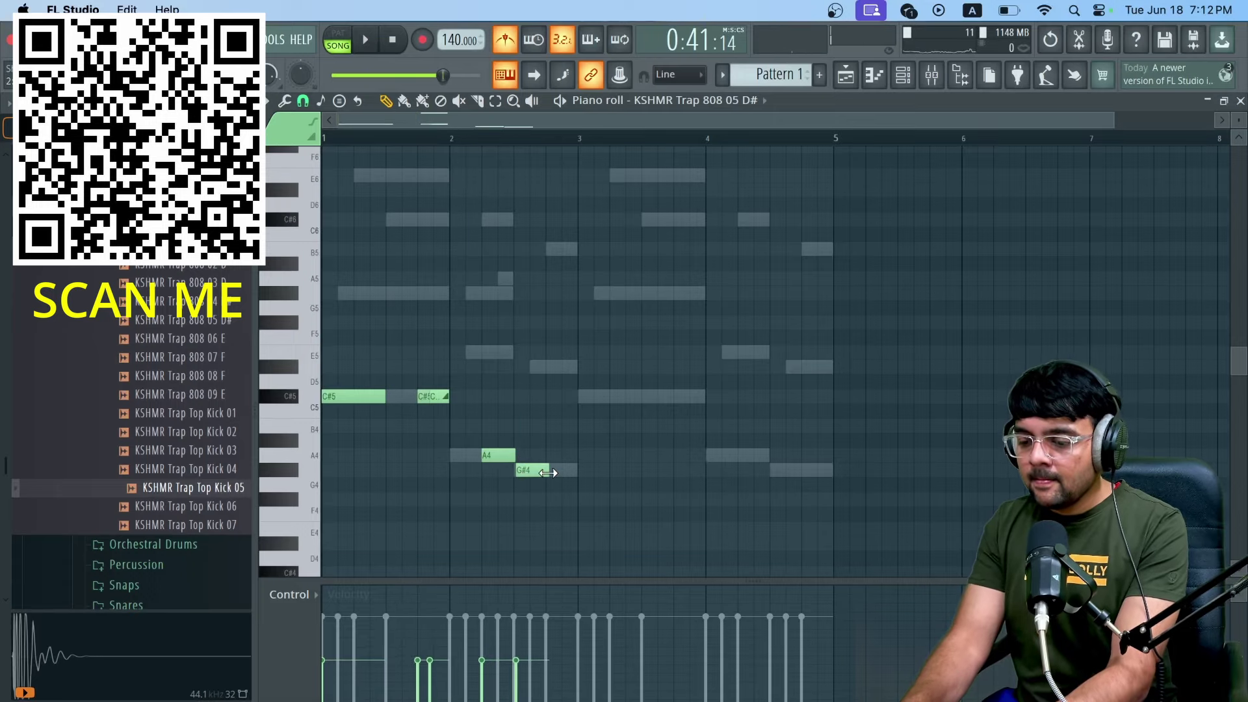
Step: Raise the two bar 2 notes an octave to A5 and G#5, and trim the A5 to end where the G#5 starts
{"action": "scroll", "coordinate": [544, 471], "scroll_direction": "up", "scroll_amount": 3}
{"action": "left_click", "coordinate": [509, 473]}
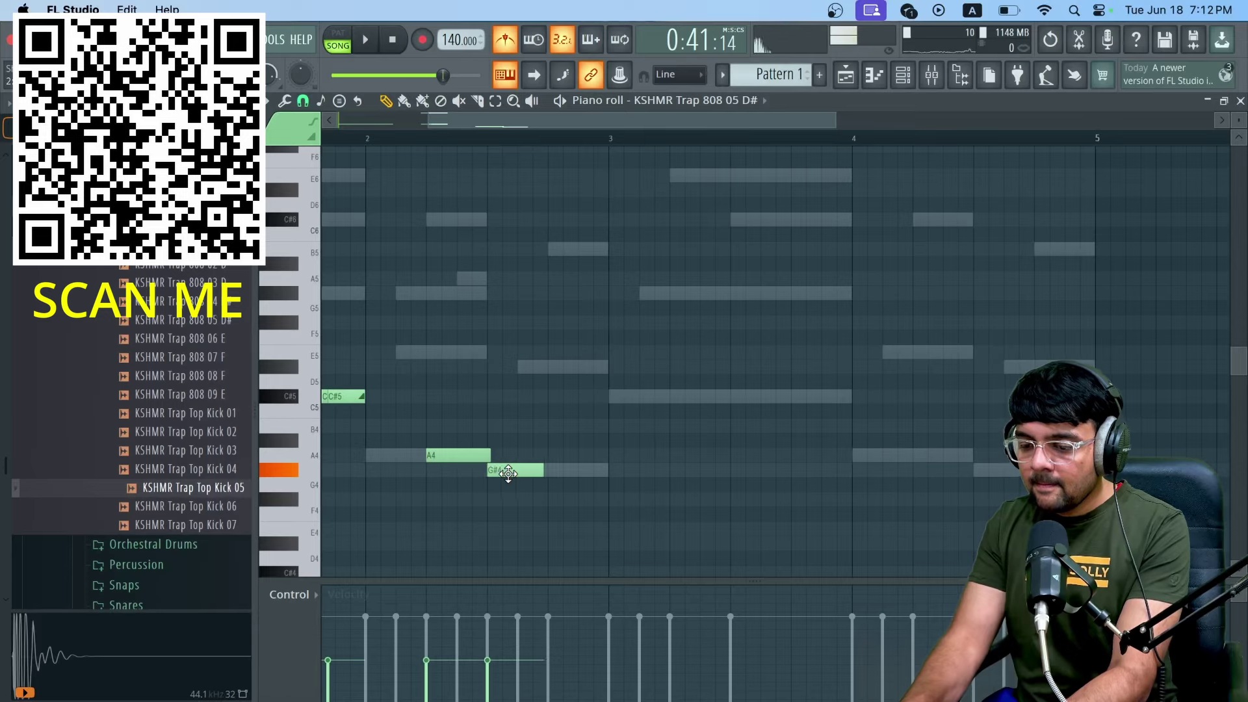
{"action": "key", "text": "ctrl+Up"}
{"action": "key", "text": "space"}
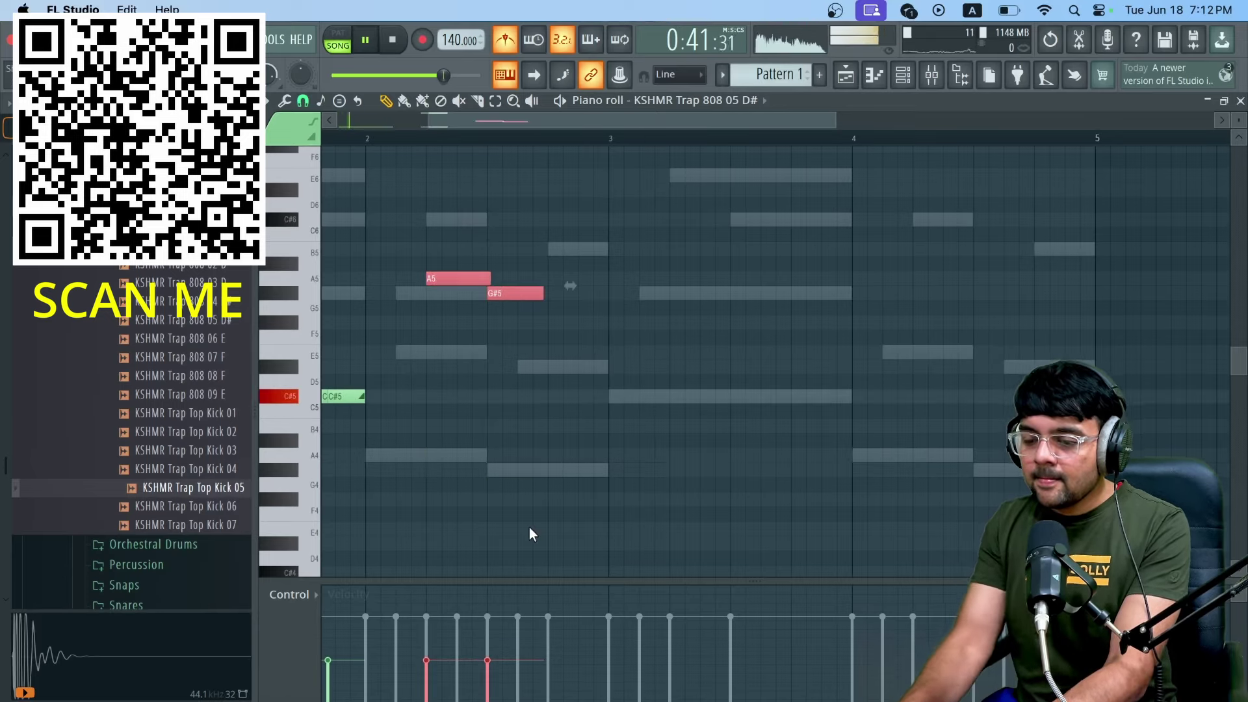
{"action": "scroll", "coordinate": [486, 329], "scroll_direction": "up", "scroll_amount": 3}
{"action": "left_click_drag", "start_coordinate": [495, 278], "coordinate": [482, 279]}
{"action": "key", "text": "space"}
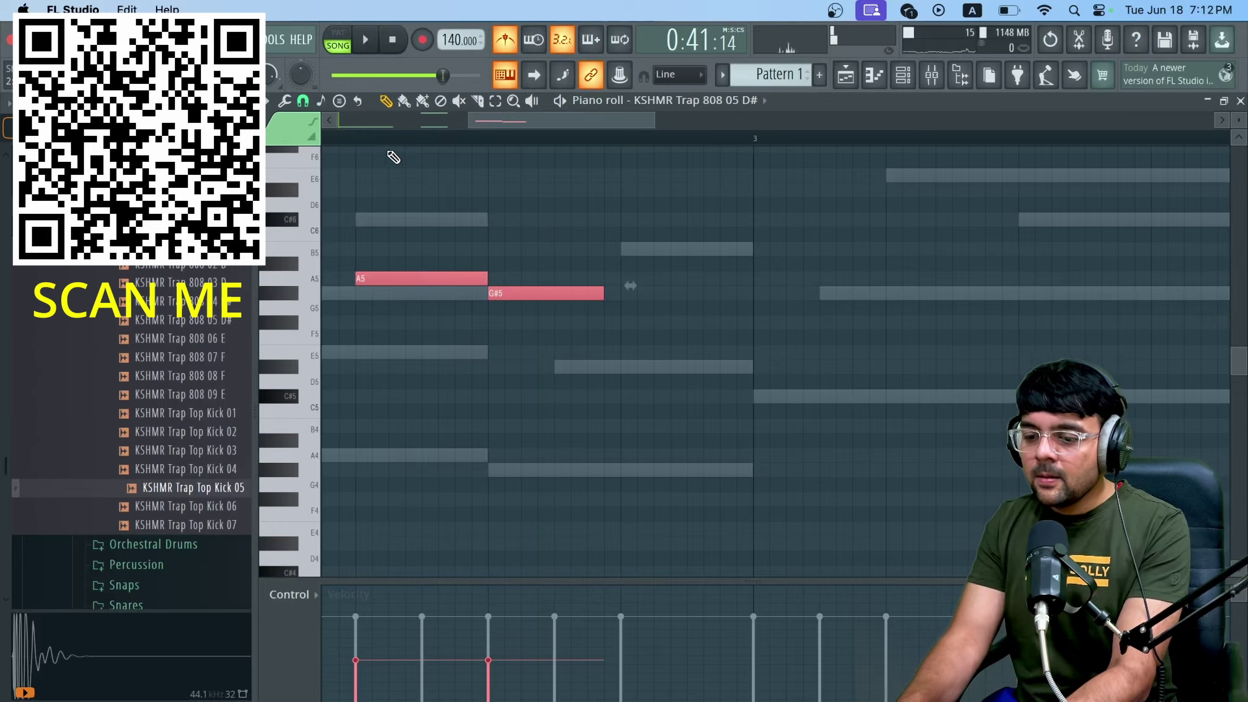
Step: Add a second A5 note halfway through the existing A5 and extend the G#5 to beat 4 of bar 2
{"action": "left_click", "coordinate": [364, 146]}
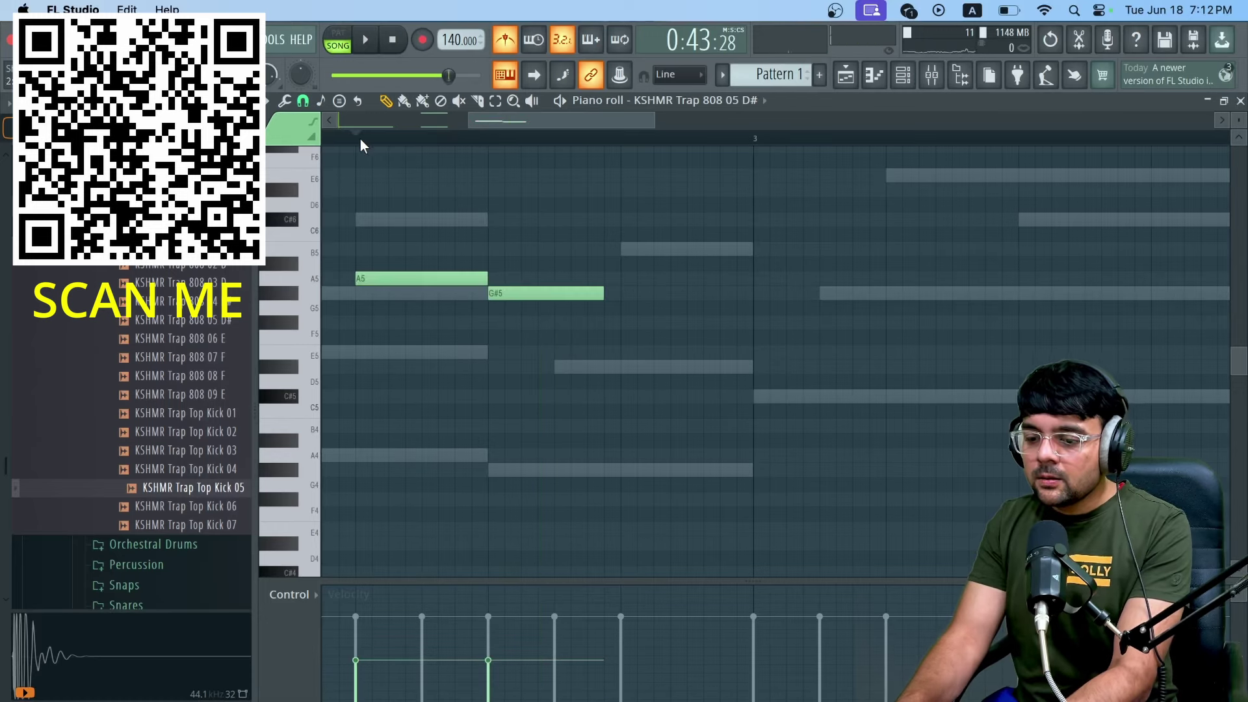
{"action": "left_click", "coordinate": [430, 278]}
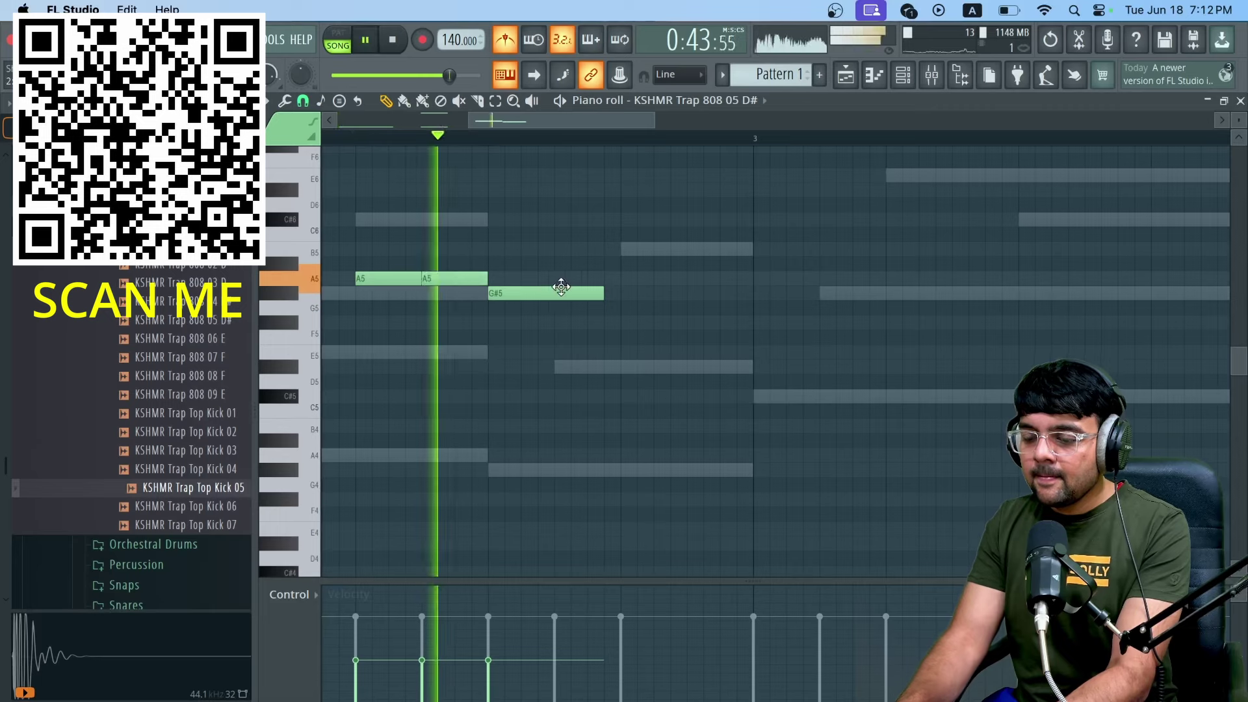
{"action": "key", "text": "space"}
{"action": "left_click_drag", "start_coordinate": [604, 294], "coordinate": [618, 297]}
{"action": "key", "text": "space"}
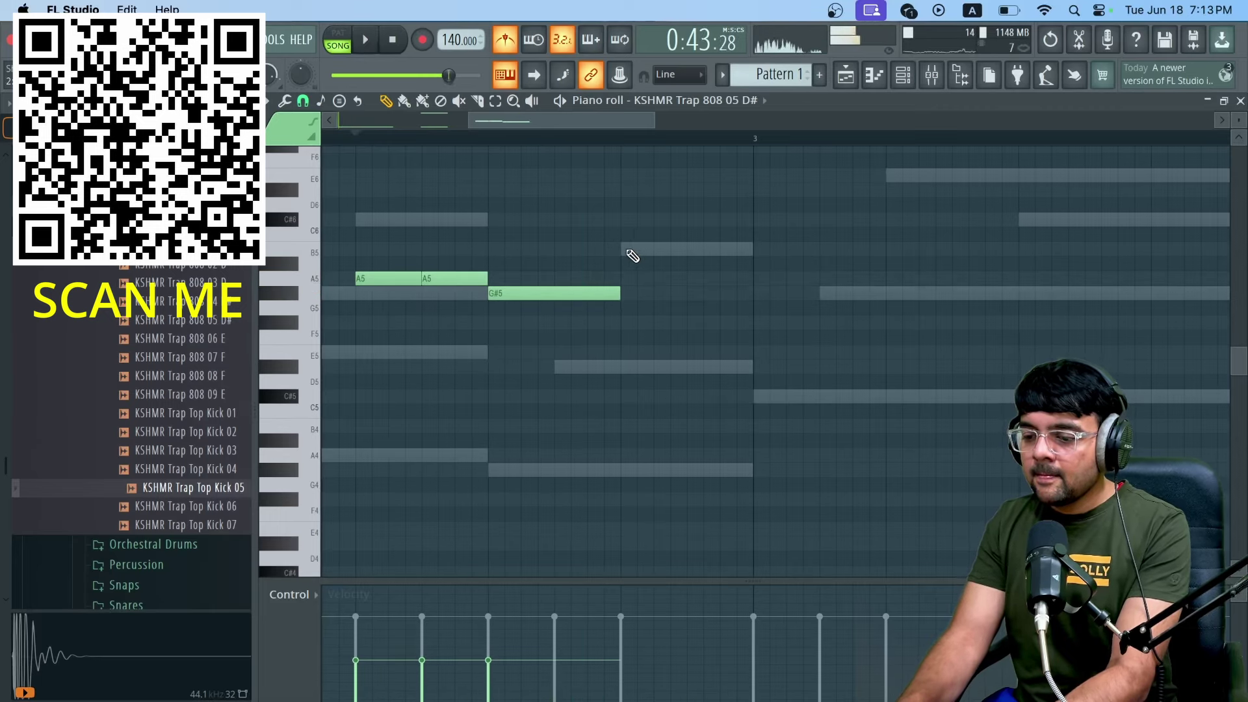
Step: Add a B5 note on beat 4 of bar 2, audition it an octave higher and return it to B5
{"action": "left_click", "coordinate": [623, 250]}
{"action": "key", "text": "ctrl+Up"}
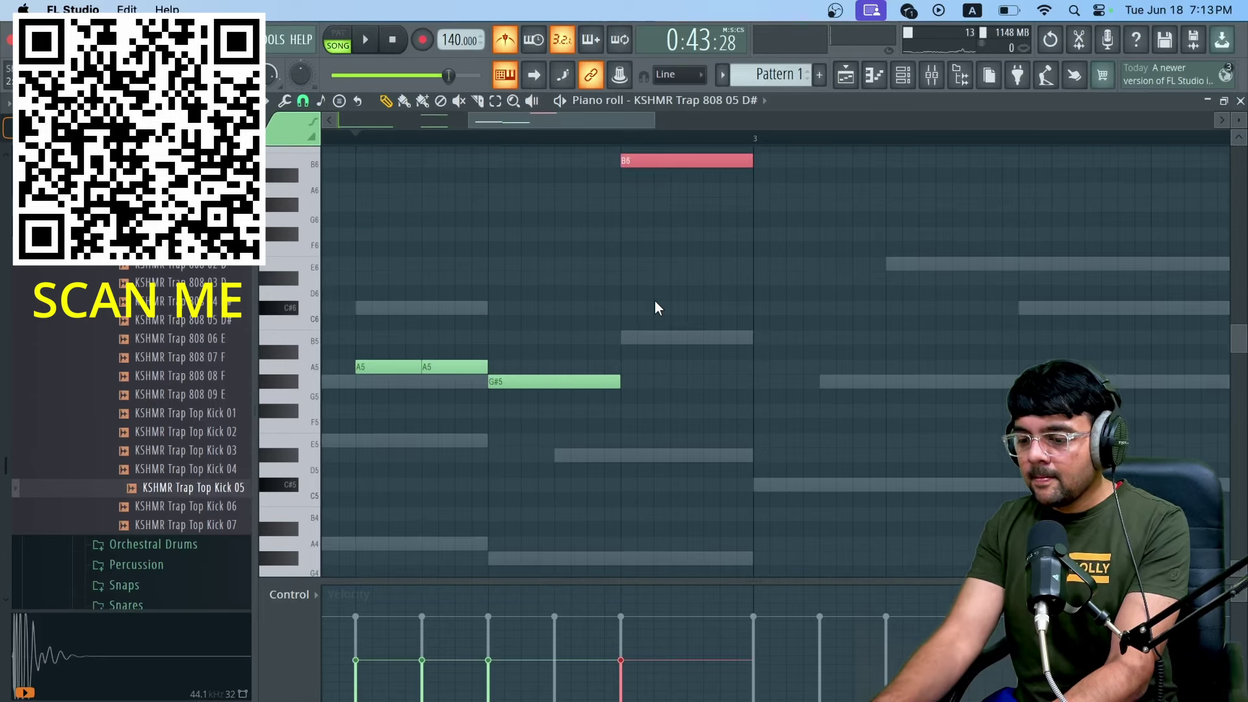
{"action": "key", "text": "space"}
{"action": "key", "text": "space"}
{"action": "key", "text": "space"}
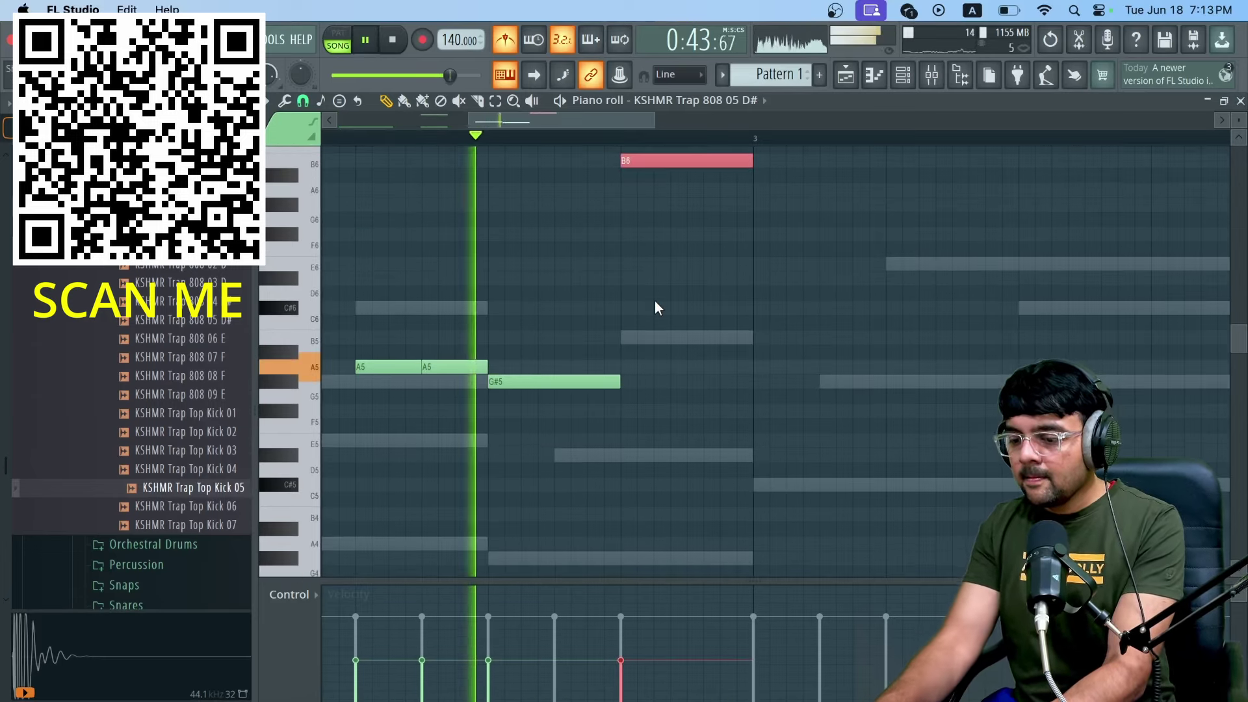
{"action": "key", "text": "ctrl+Down"}
{"action": "key", "text": "space"}
{"action": "key", "text": "space"}
{"action": "key", "text": "space"}
Step: Move the last note of bar 2 down to G#4, raise it two octaves to G#6 and play it back
{"action": "left_click_drag", "start_coordinate": [668, 335], "coordinate": [667, 557]}
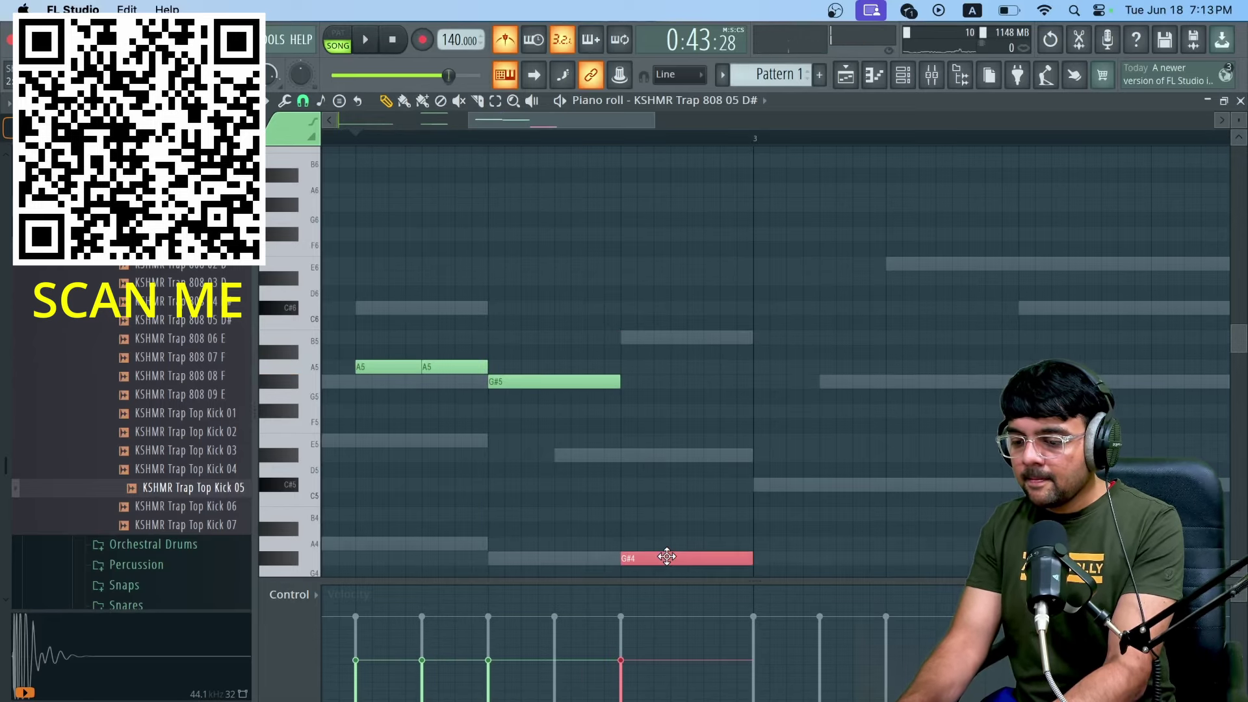
{"action": "key", "text": "ctrl+Up"}
{"action": "key", "text": "ctrl+Up"}
{"action": "key", "text": "space"}
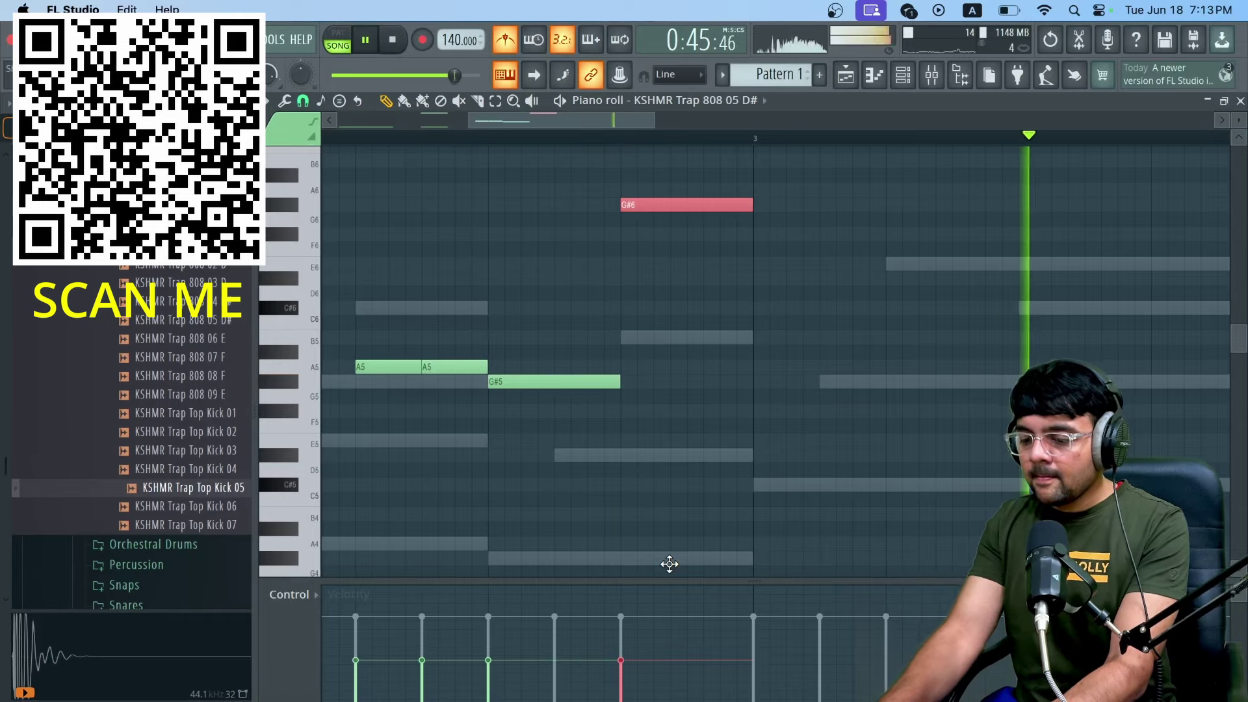
{"action": "scroll", "coordinate": [669, 564], "scroll_direction": "down", "scroll_amount": 3}
{"action": "key", "text": "space"}
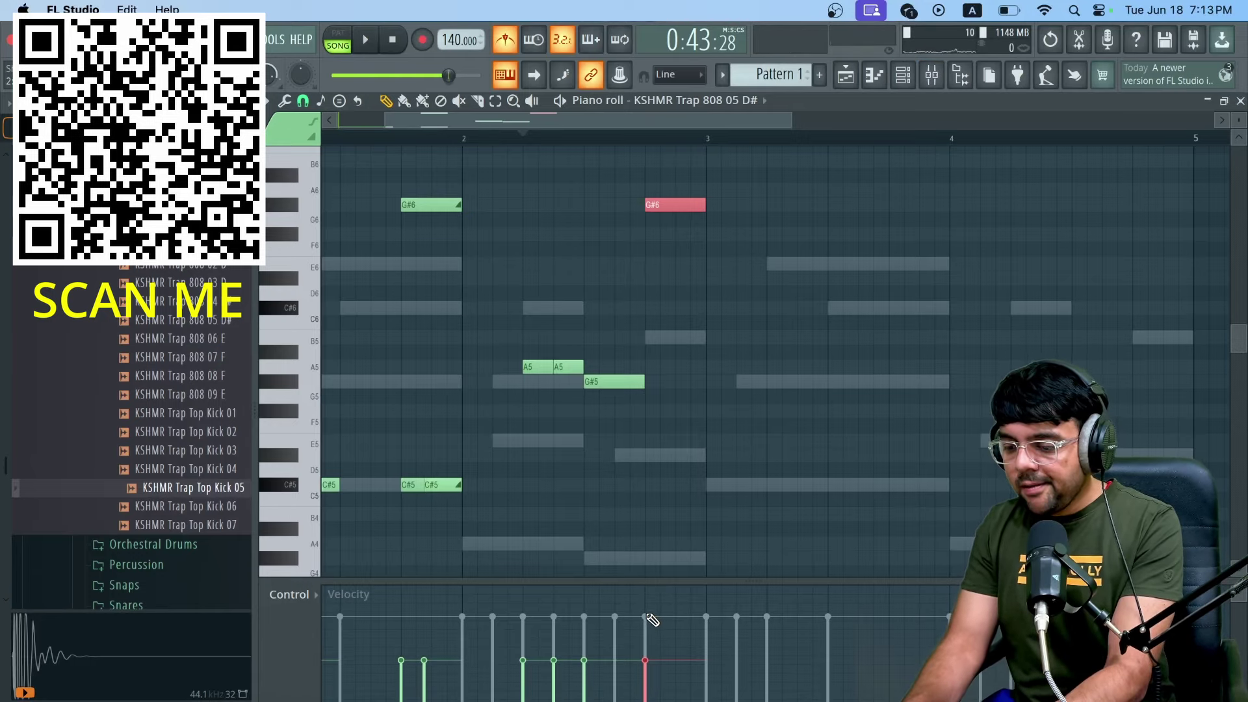
Step: Raise the velocity of the remaining 808 notes to match the last G#6 note
{"action": "scroll", "coordinate": [650, 618], "scroll_direction": "left", "scroll_amount": 3}
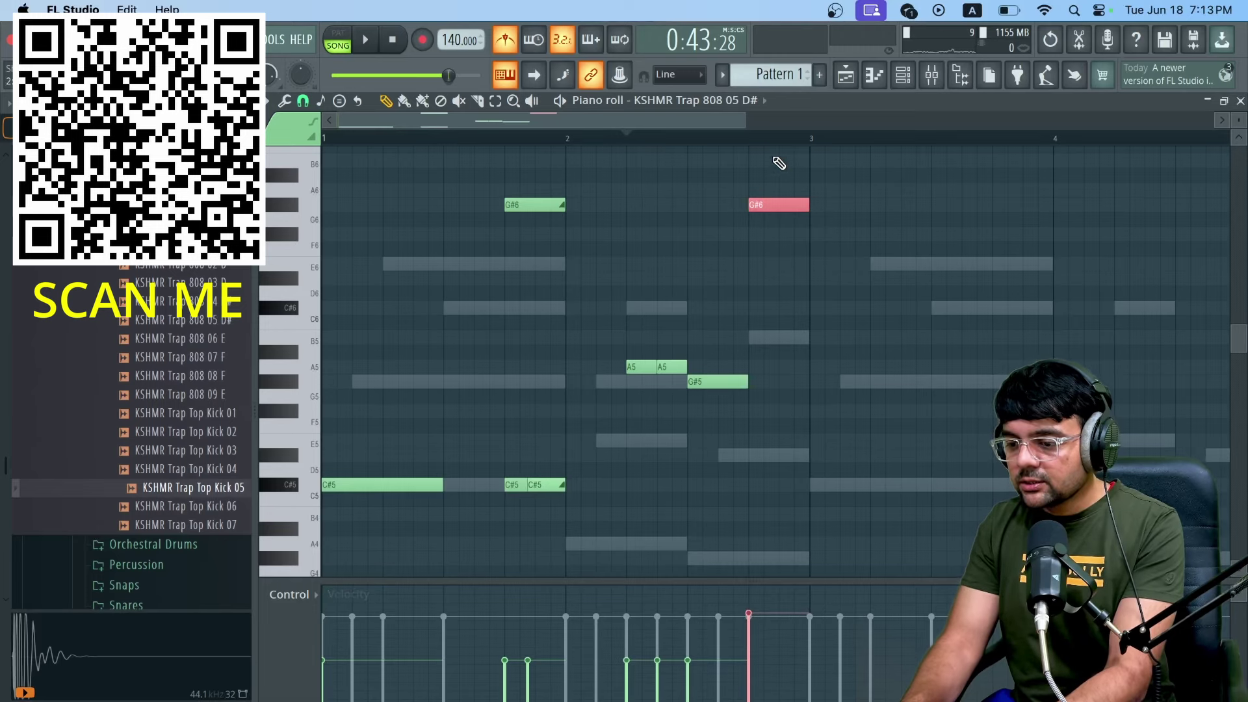
{"action": "left_click", "coordinate": [766, 139]}
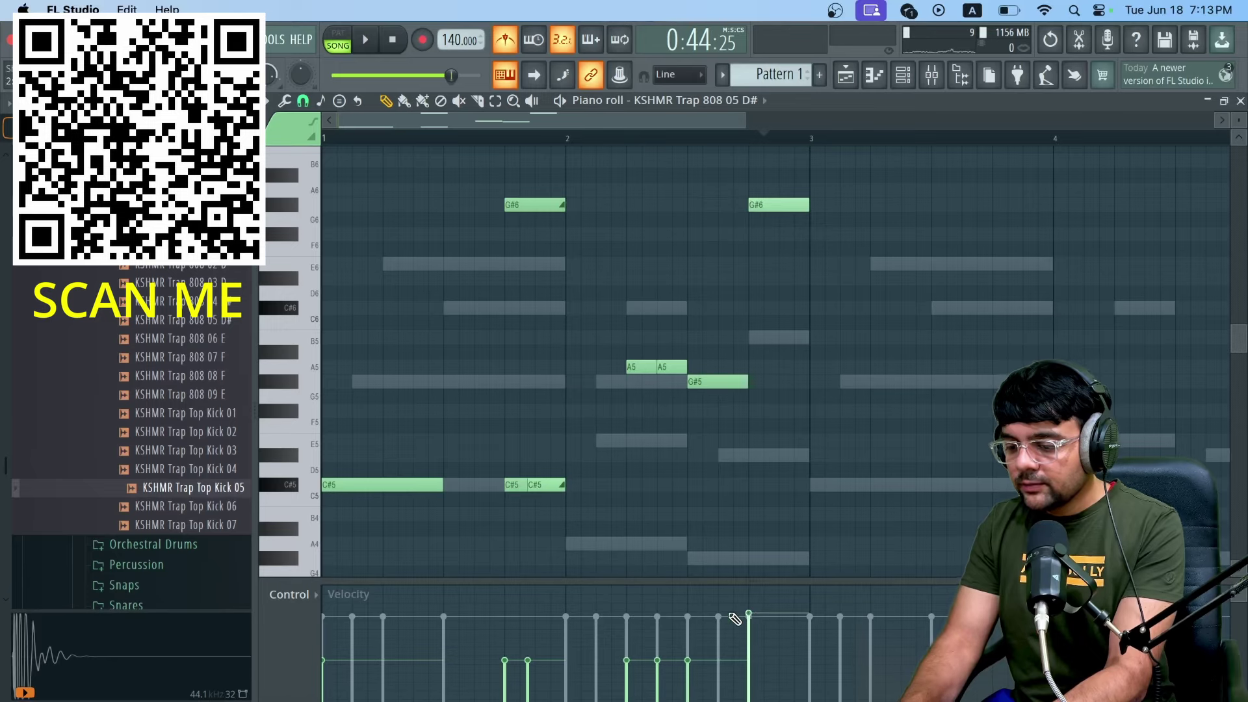
{"action": "left_click_drag", "start_coordinate": [734, 619], "coordinate": [359, 619]}
{"action": "key", "text": "space"}
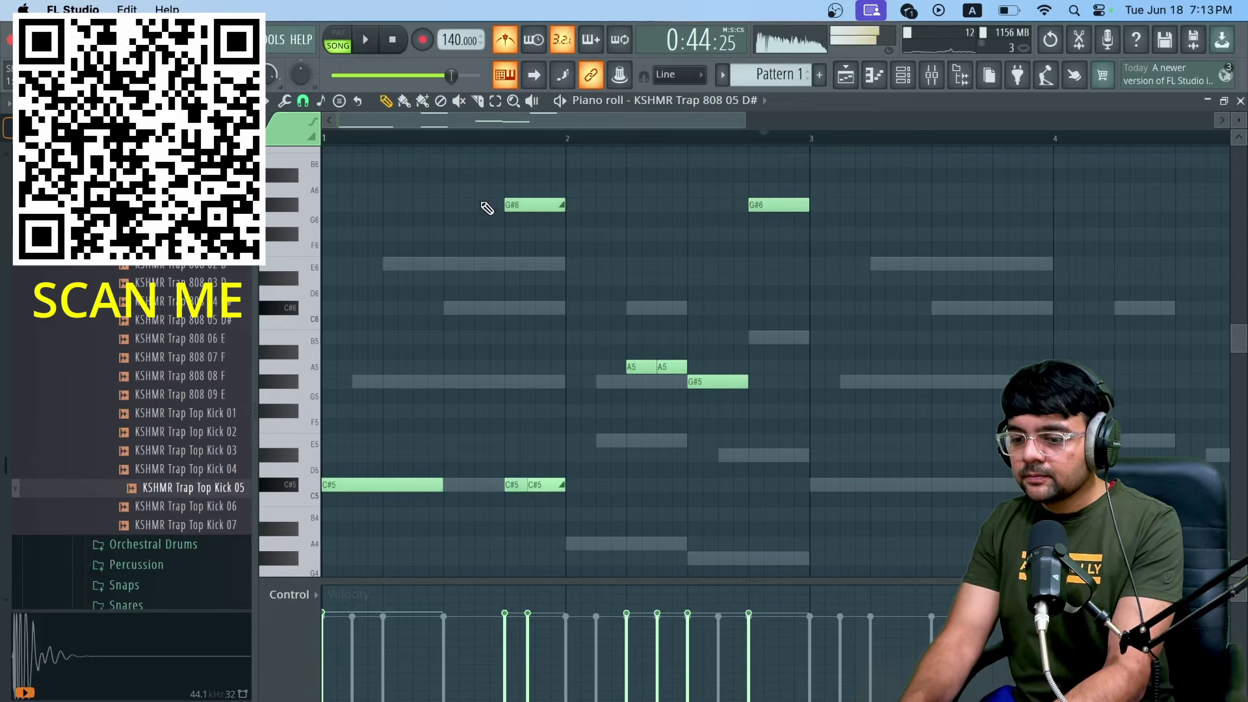
Step: Play the new 808 line with the arrangement from bar 25, showing the playlist and the Channel rack
{"action": "key", "text": "space"}
{"action": "key", "text": "space"}
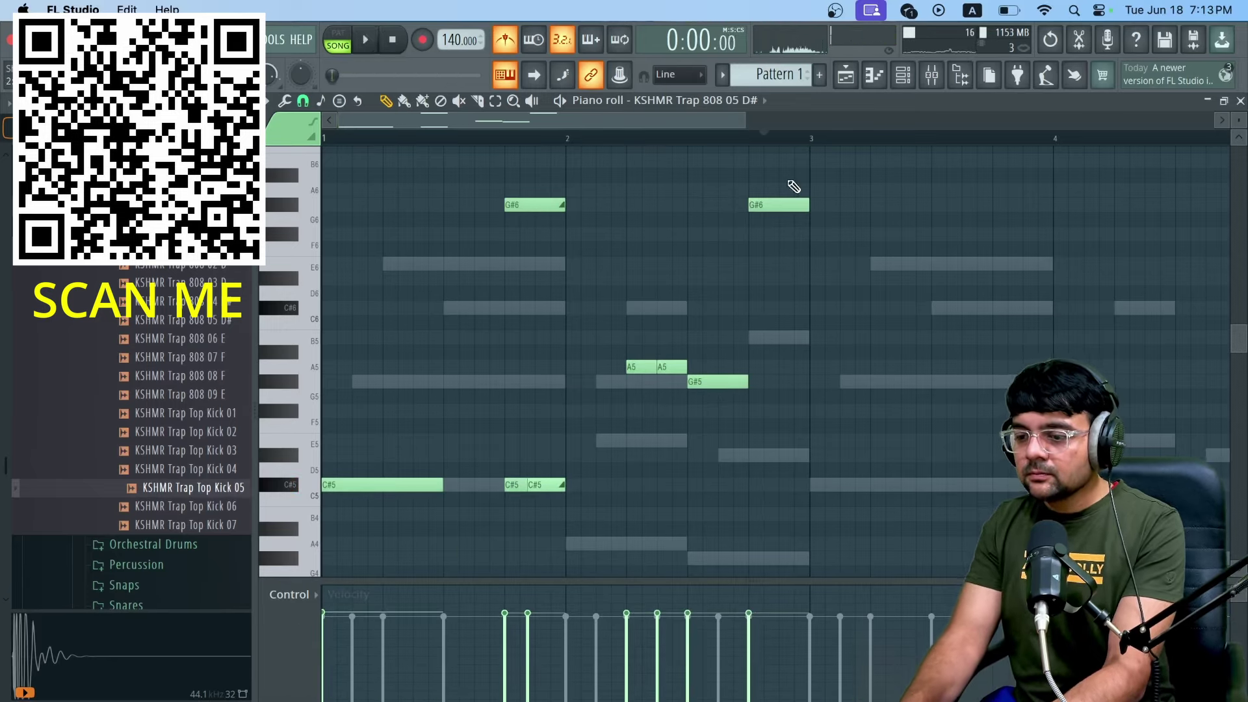
{"action": "key", "text": "space"}
{"action": "key", "text": "space"}
{"action": "left_click", "coordinate": [845, 78]}
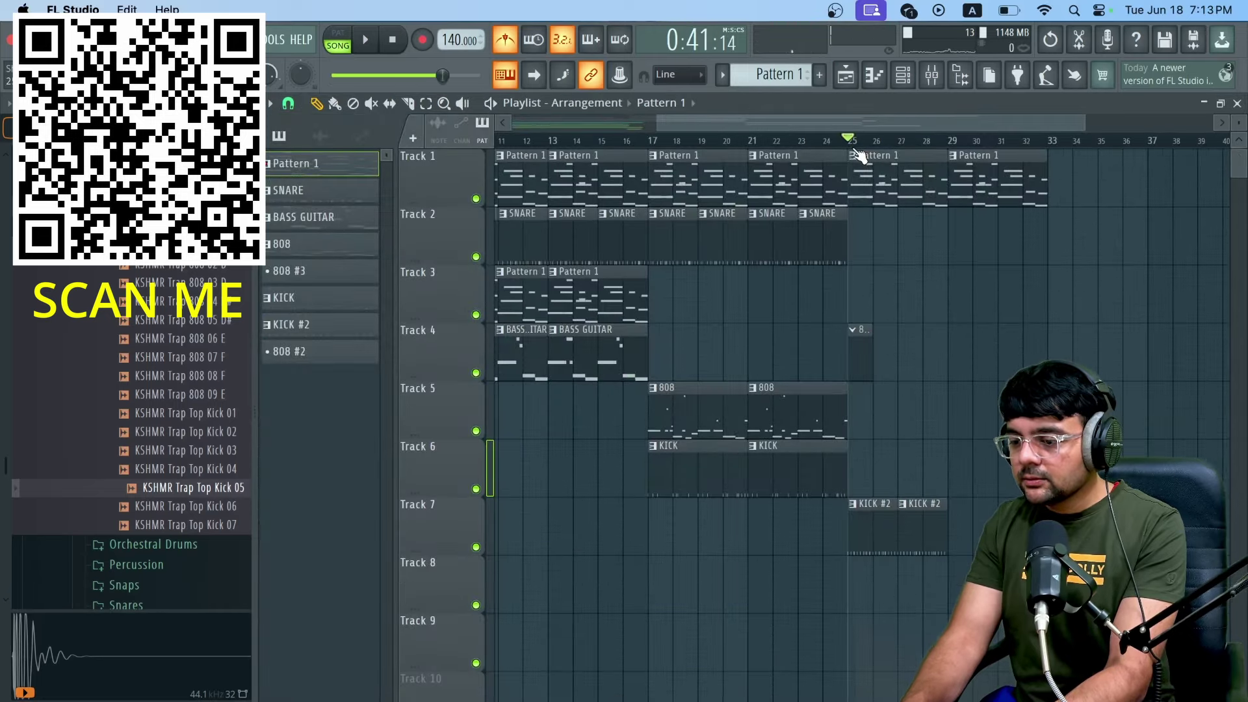
{"action": "left_click", "coordinate": [903, 75]}
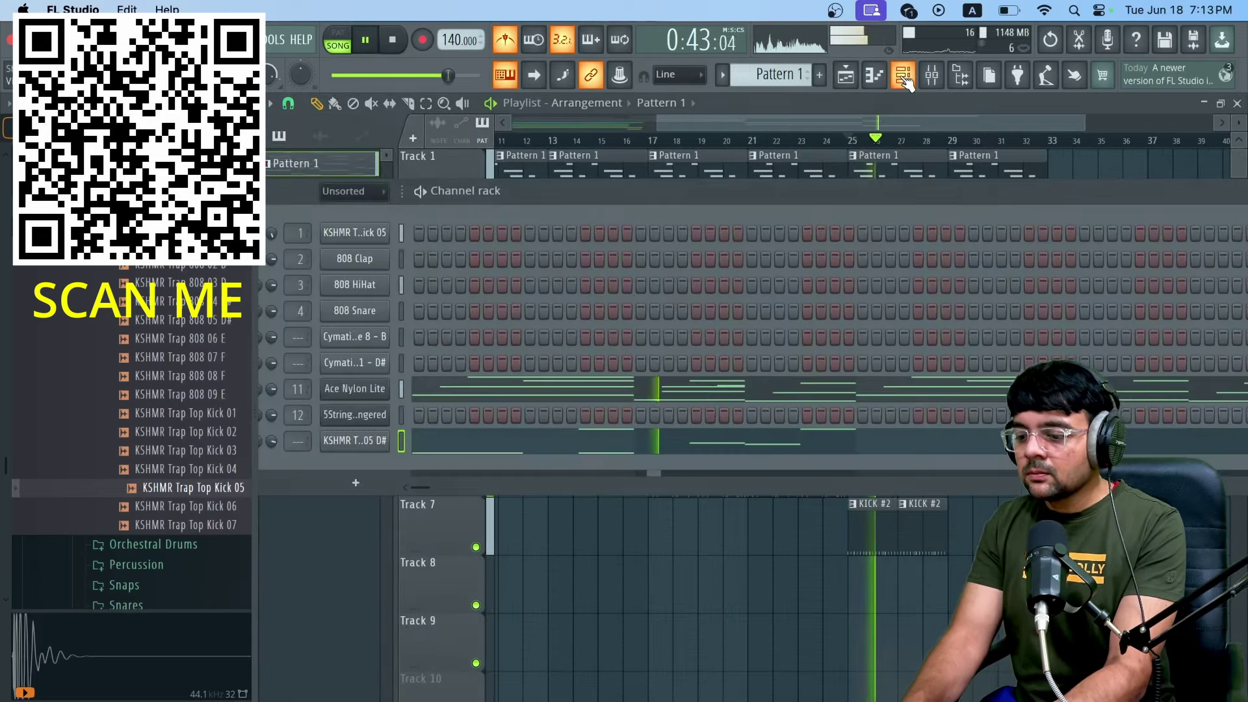
{"action": "key", "text": "space"}
Step: Reopen the KSHMR Trap 808 05 D# piano roll and undo the lengthening of the C#5 slide note
{"action": "left_click", "coordinate": [647, 447]}
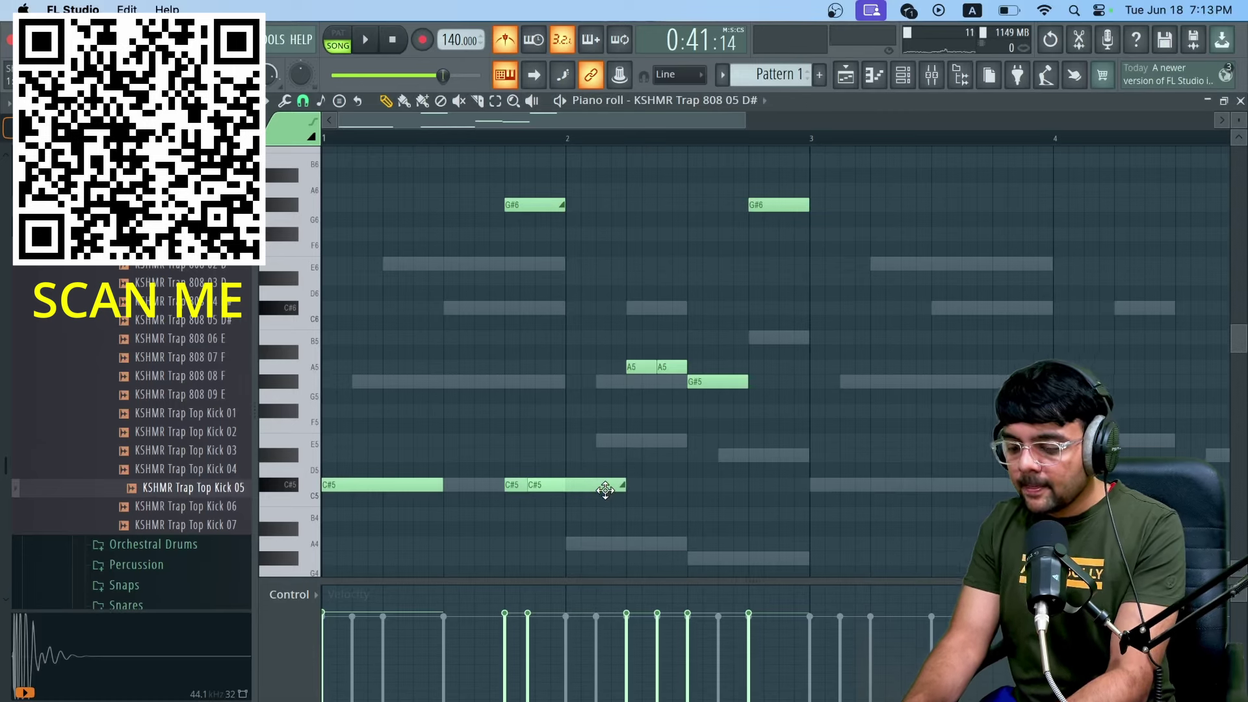
{"action": "key", "text": "super+z"}
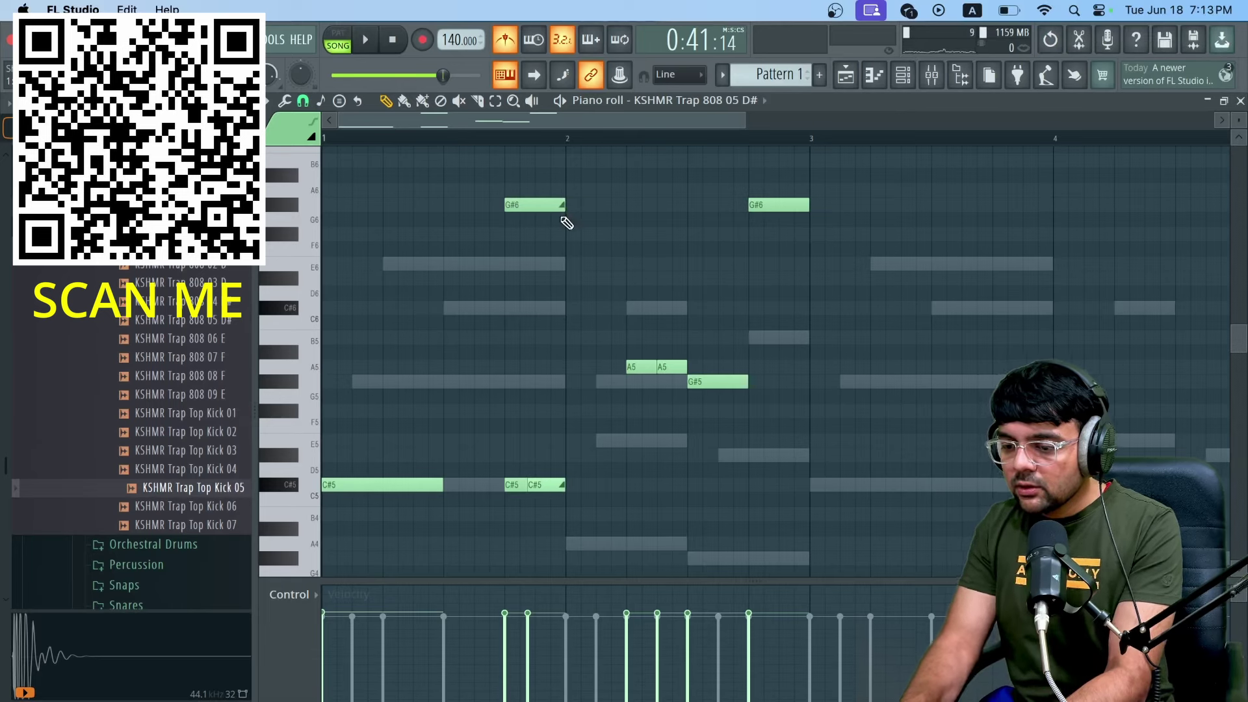
Step: Lengthen the late bar 1 C#5 note and the G#6 slide note to beat 2 of bar 2, playing the result
{"action": "mouse_move", "coordinate": [513, 486]}
{"action": "left_mouse_down"}
{"action": "mouse_move", "coordinate": [512, 443]}
{"action": "mouse_move", "coordinate": [509, 476]}
{"action": "left_mouse_up"}
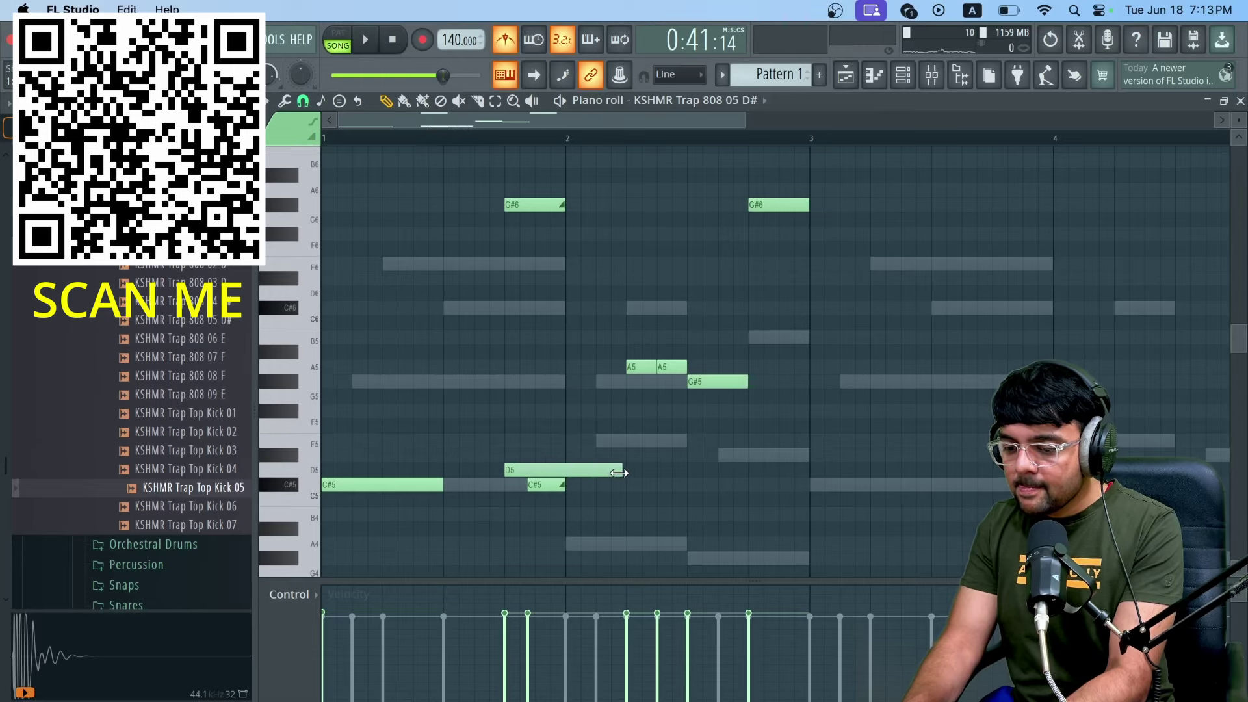
{"action": "mouse_move", "coordinate": [620, 473]}
{"action": "left_mouse_down"}
{"action": "mouse_move", "coordinate": [618, 497]}
{"action": "mouse_move", "coordinate": [616, 485]}
{"action": "left_mouse_up"}
{"action": "key", "text": "space"}
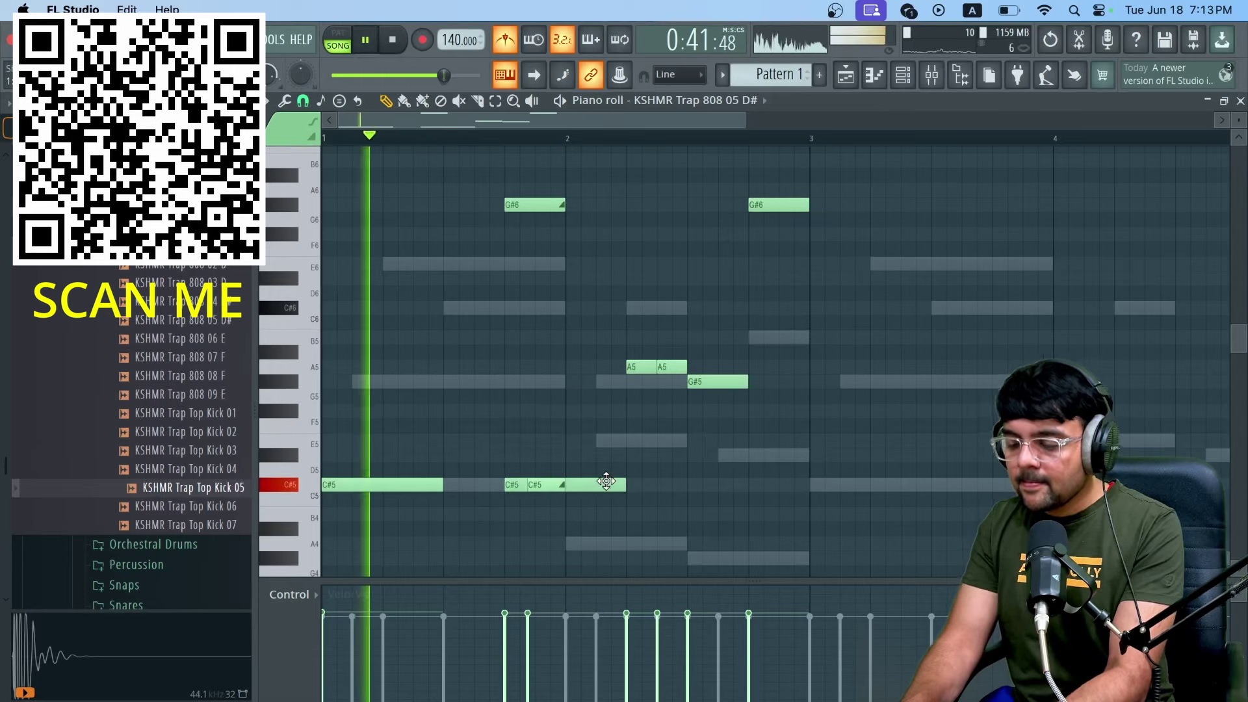
{"action": "key", "text": "space"}
{"action": "key", "text": "space"}
{"action": "key", "text": "space"}
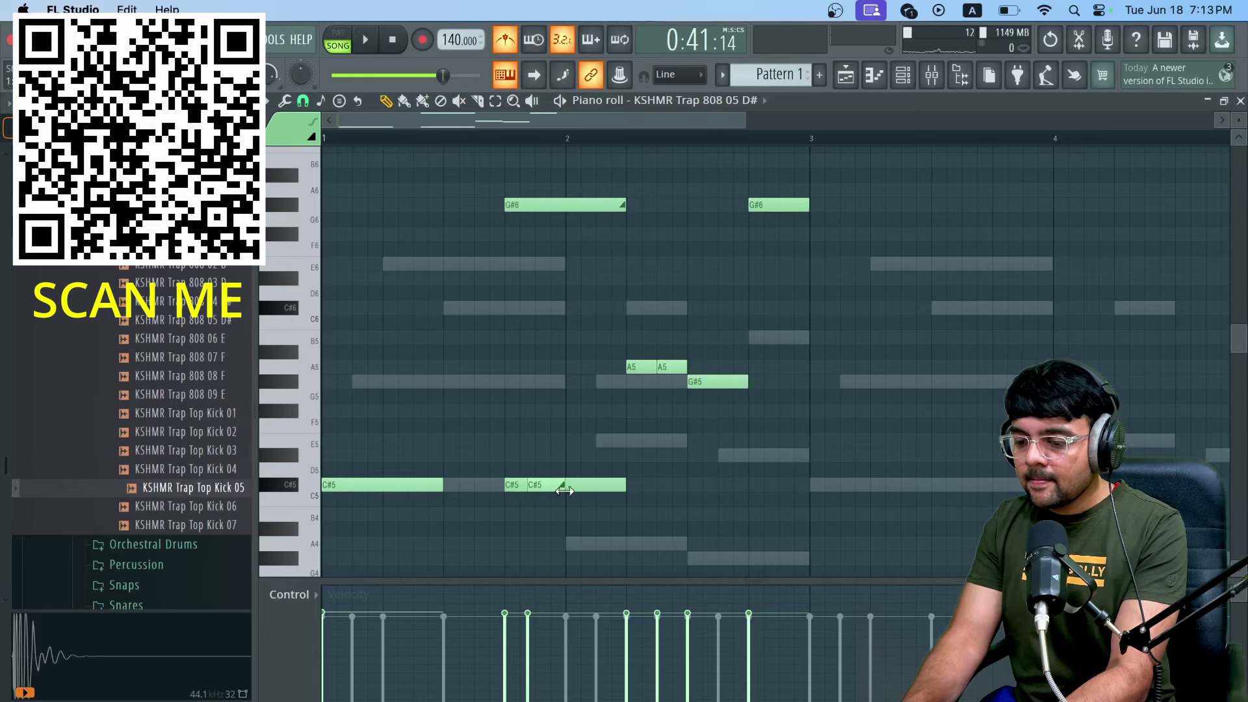
Step: Shorten the extended C#5 note and its G#6 slide note to end near the middle of bar 2's first beat during playback
{"action": "key", "text": "space"}
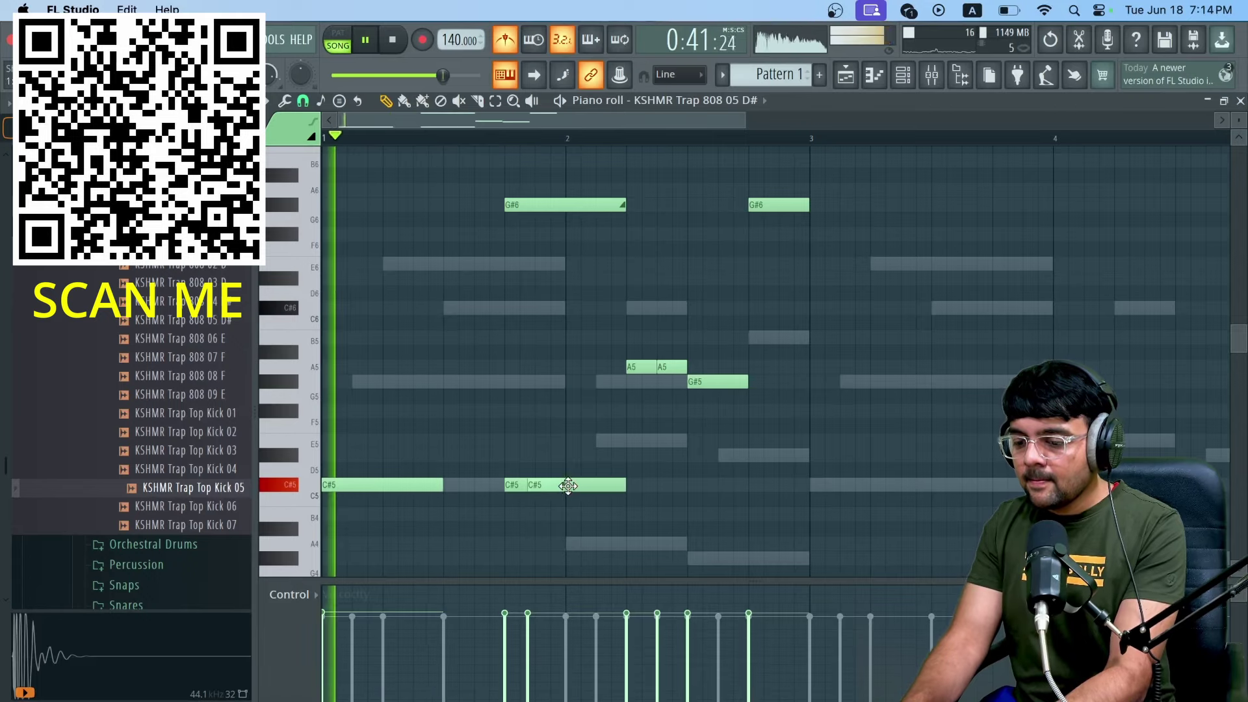
{"action": "left_click_drag", "start_coordinate": [621, 480], "coordinate": [581, 483]}
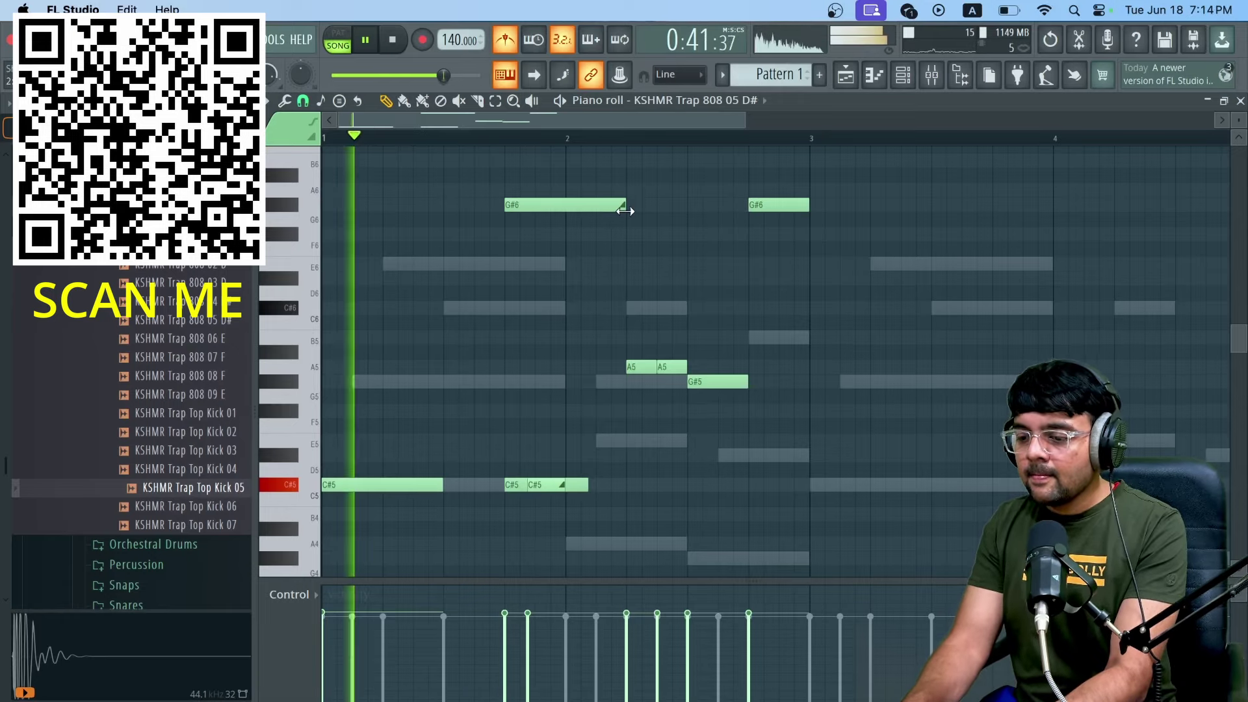
{"action": "left_click_drag", "start_coordinate": [624, 205], "coordinate": [592, 206]}
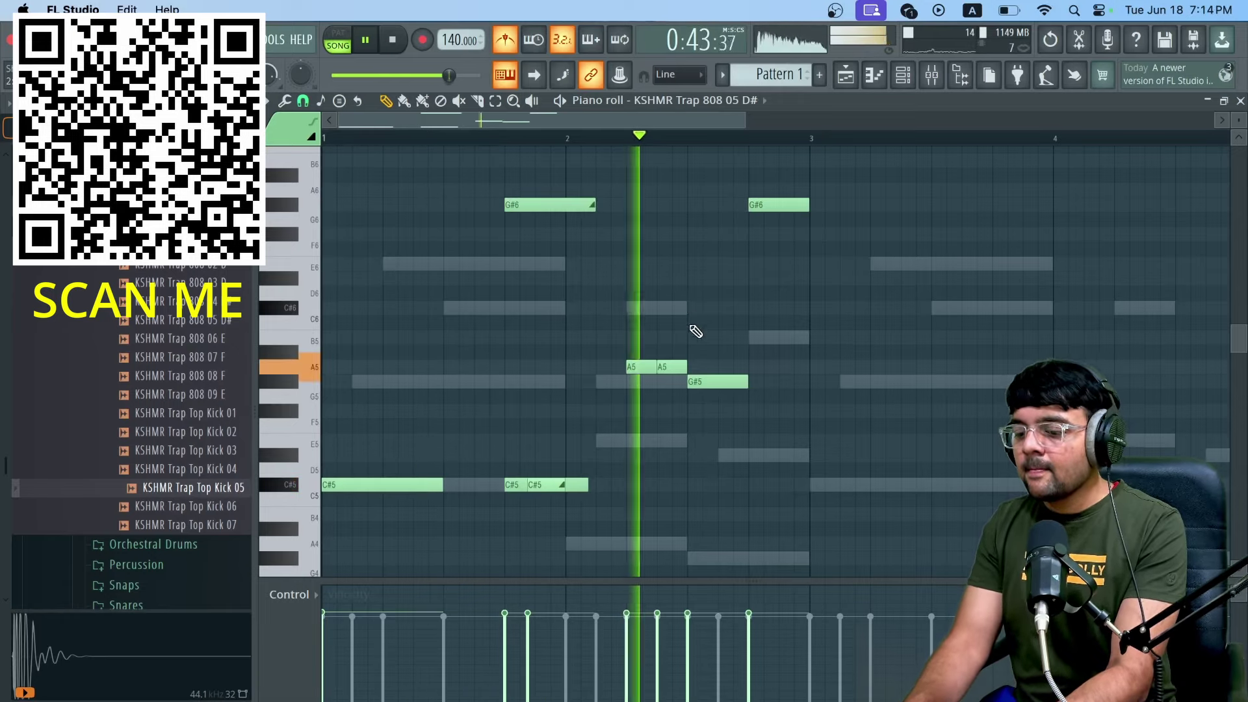
Step: Delete the second A5 note in bar 2, halve the following G#5 note and play the line
{"action": "right_click", "coordinate": [671, 368]}
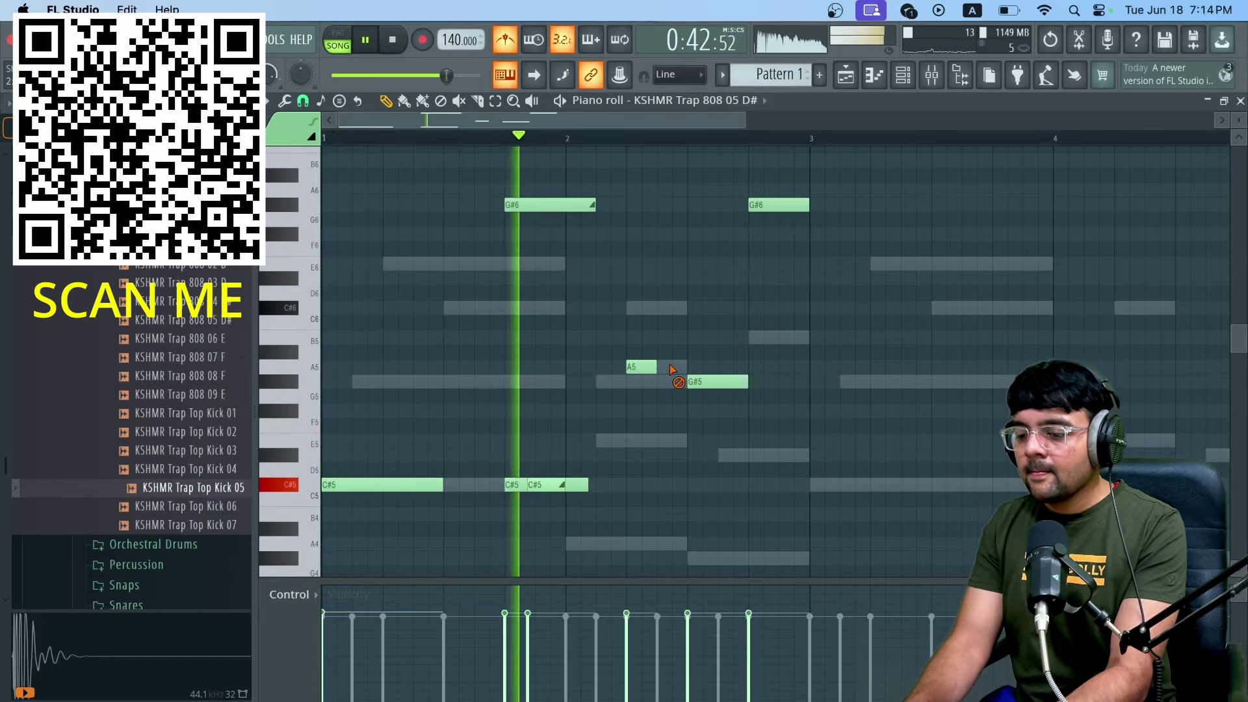
{"action": "key", "text": "space"}
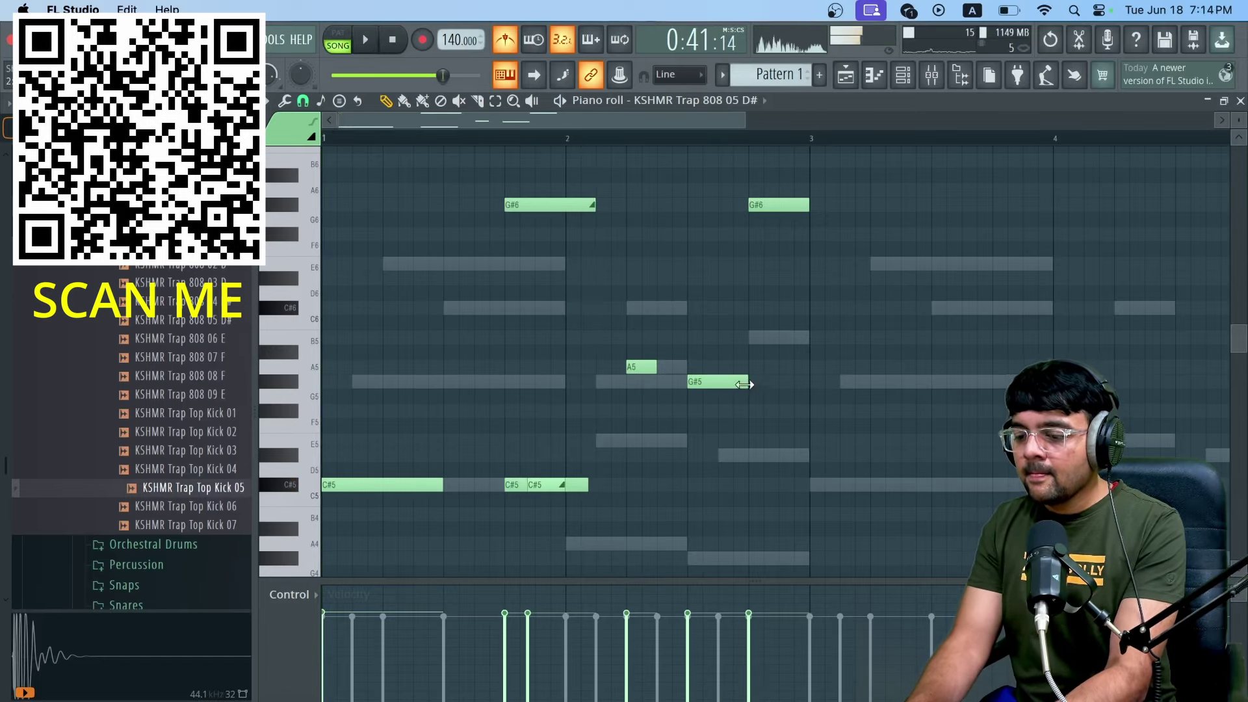
{"action": "key", "text": "space"}
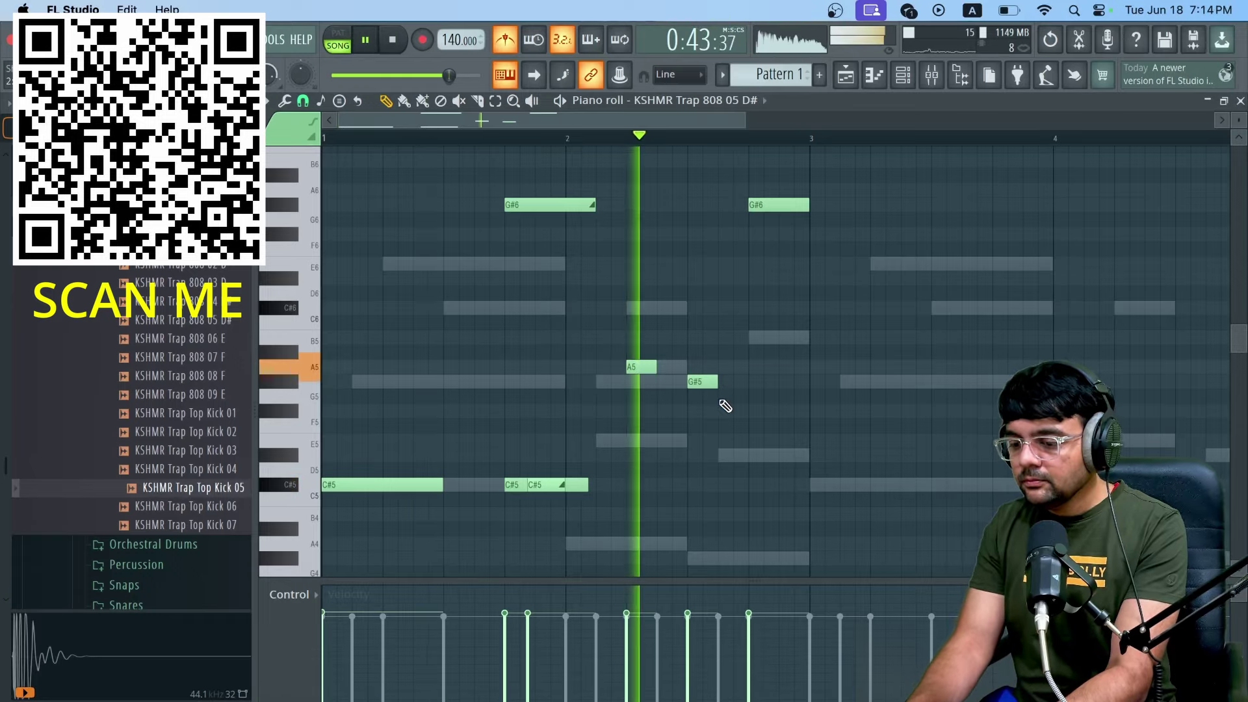
{"action": "key", "text": "space"}
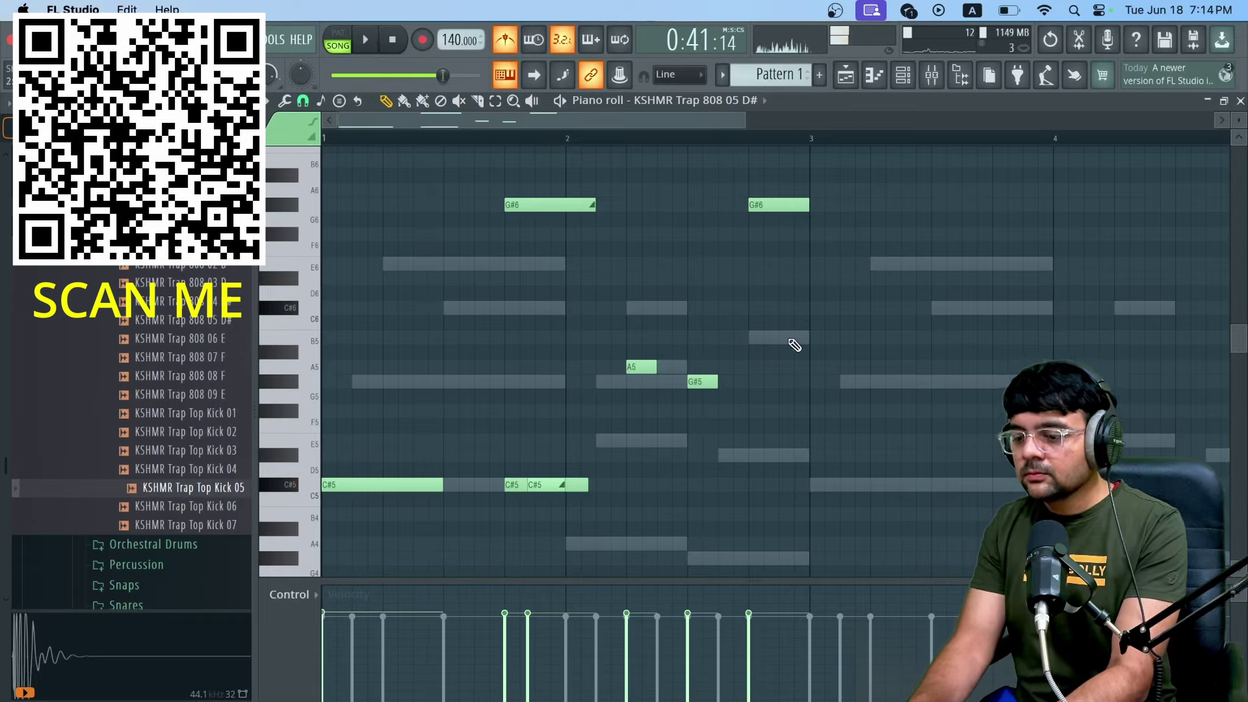
Step: Duplicate the two-bar 808 line into bars 3 and 4, slice bar 3's first C#5 note after half a beat and play it
{"action": "left_click_drag", "start_coordinate": [864, 182], "coordinate": [840, 490]}
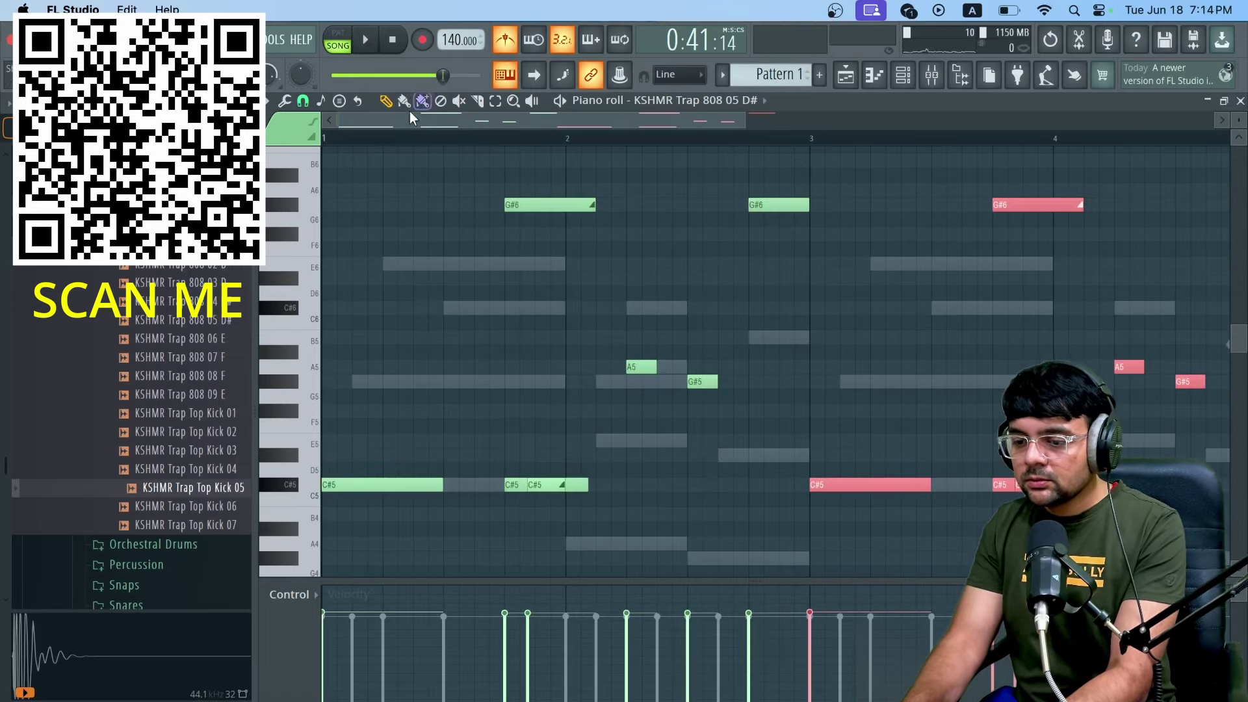
{"action": "key", "text": "space"}
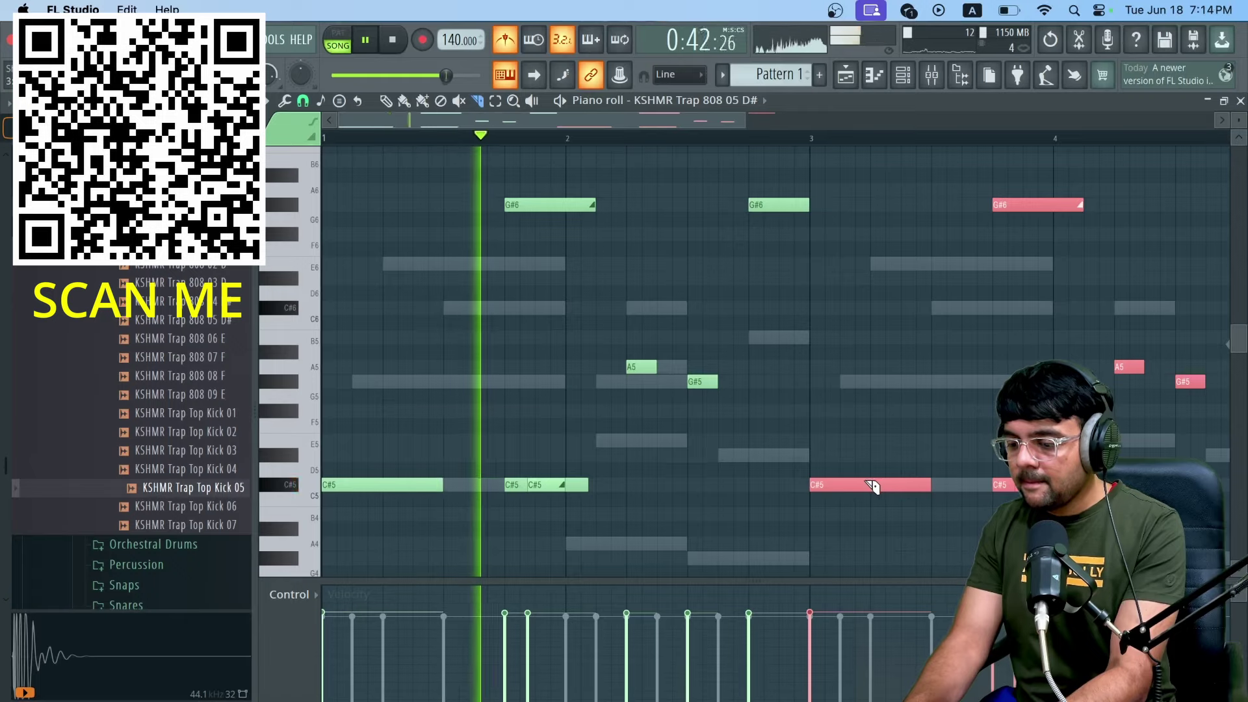
{"action": "left_click", "coordinate": [845, 485]}
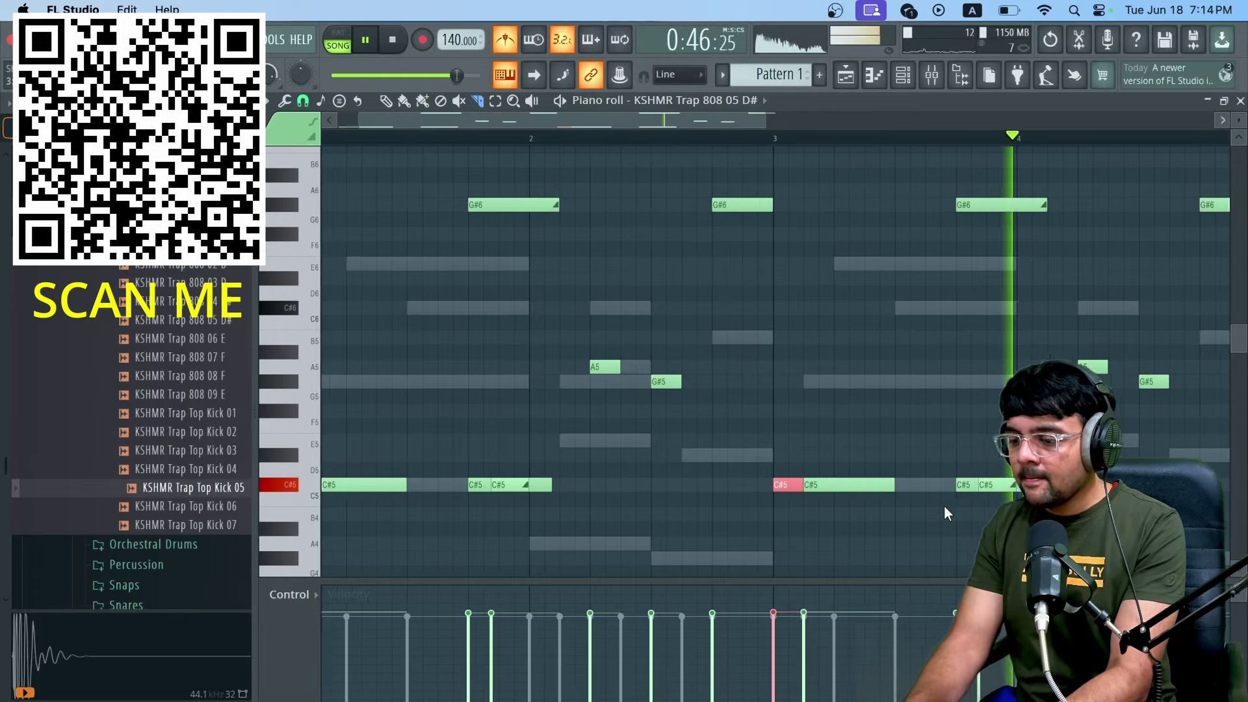
{"action": "scroll", "coordinate": [944, 505], "scroll_direction": "down", "scroll_amount": 2}
{"action": "key", "text": "space"}
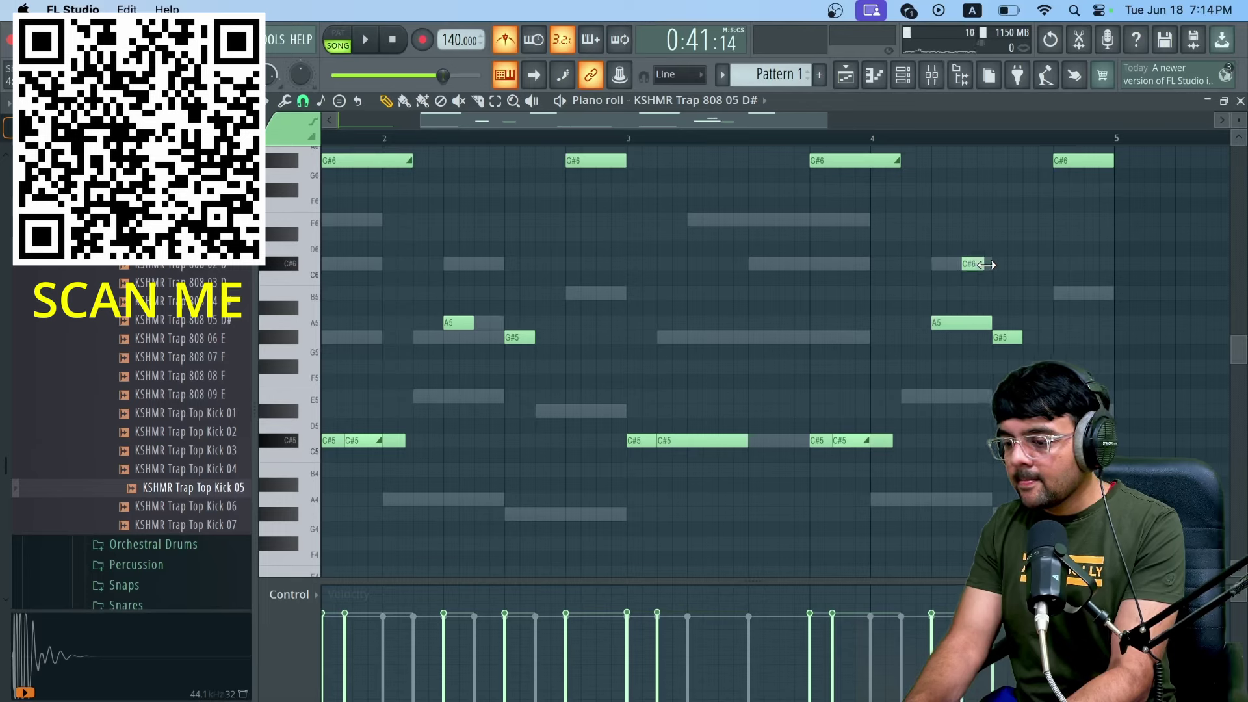
Step: Turn the C#6 note in bar 4 into a slide note, raise it one octave to C#7 and play the line
{"action": "double_click", "coordinate": [975, 264]}
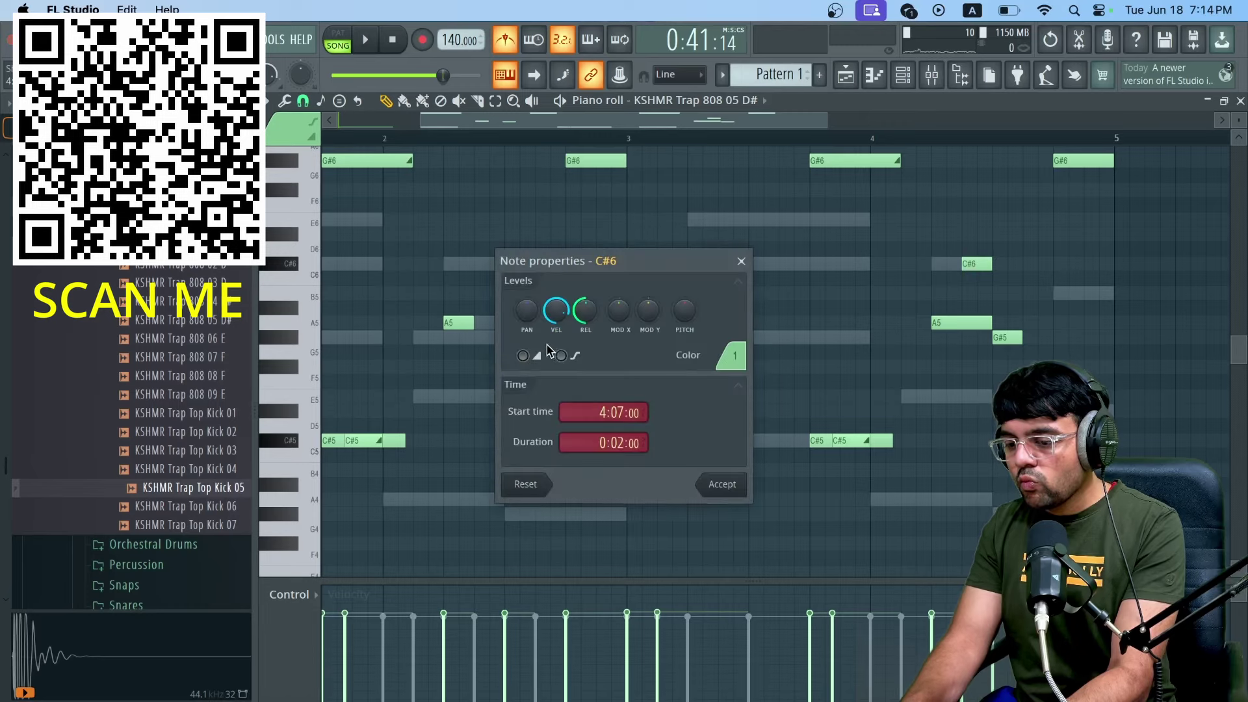
{"action": "left_click", "coordinate": [722, 484]}
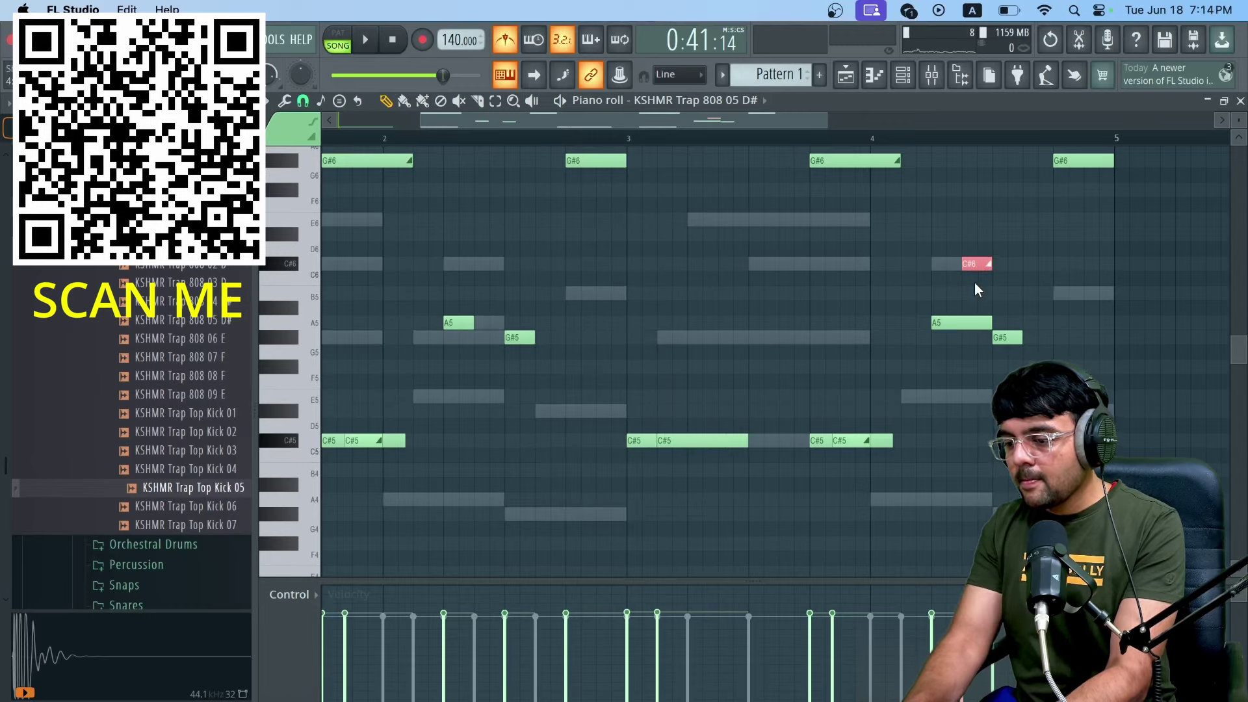
{"action": "key", "text": "ctrl+Up"}
{"action": "key", "text": "space"}
{"action": "scroll", "coordinate": [974, 283], "scroll_direction": "down", "scroll_amount": 2}
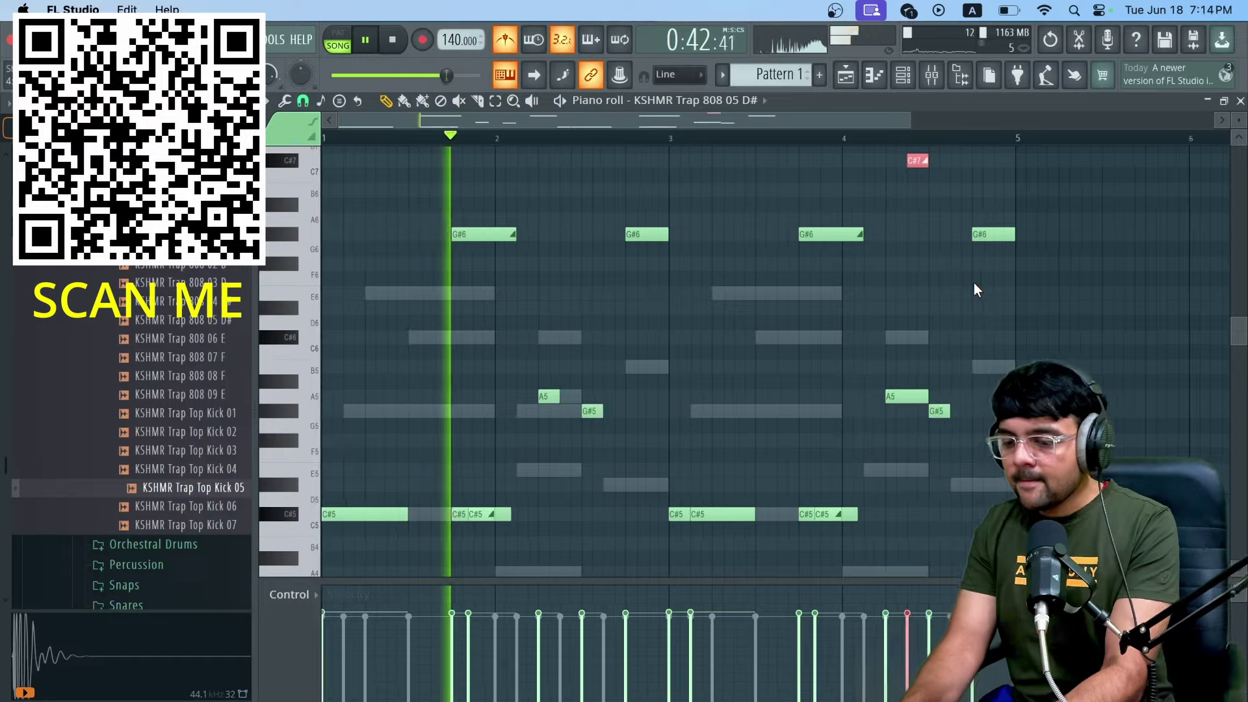
Step: Lengthen the G#5 note in bar 4 during playback, then stop playing
{"action": "scroll", "coordinate": [974, 283], "scroll_direction": "up", "scroll_amount": 2}
{"action": "scroll", "coordinate": [974, 282], "scroll_direction": "right", "scroll_amount": 1}
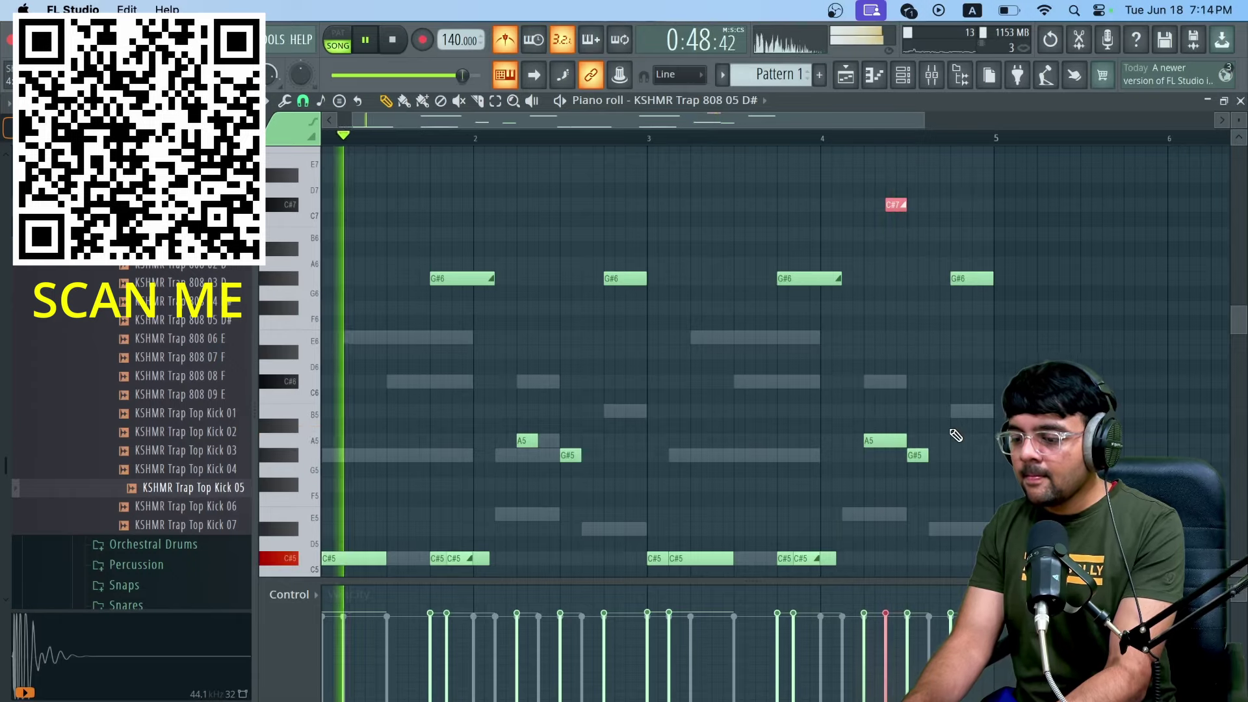
{"action": "left_click_drag", "start_coordinate": [928, 455], "coordinate": [944, 457]}
{"action": "key", "text": "space"}
Step: Cut the KSHMR Trap 808 05 D# notes from Pattern 1 and paste them into the 808 #3 pattern
{"action": "left_click", "coordinate": [910, 75]}
{"action": "right_click", "coordinate": [409, 429]}
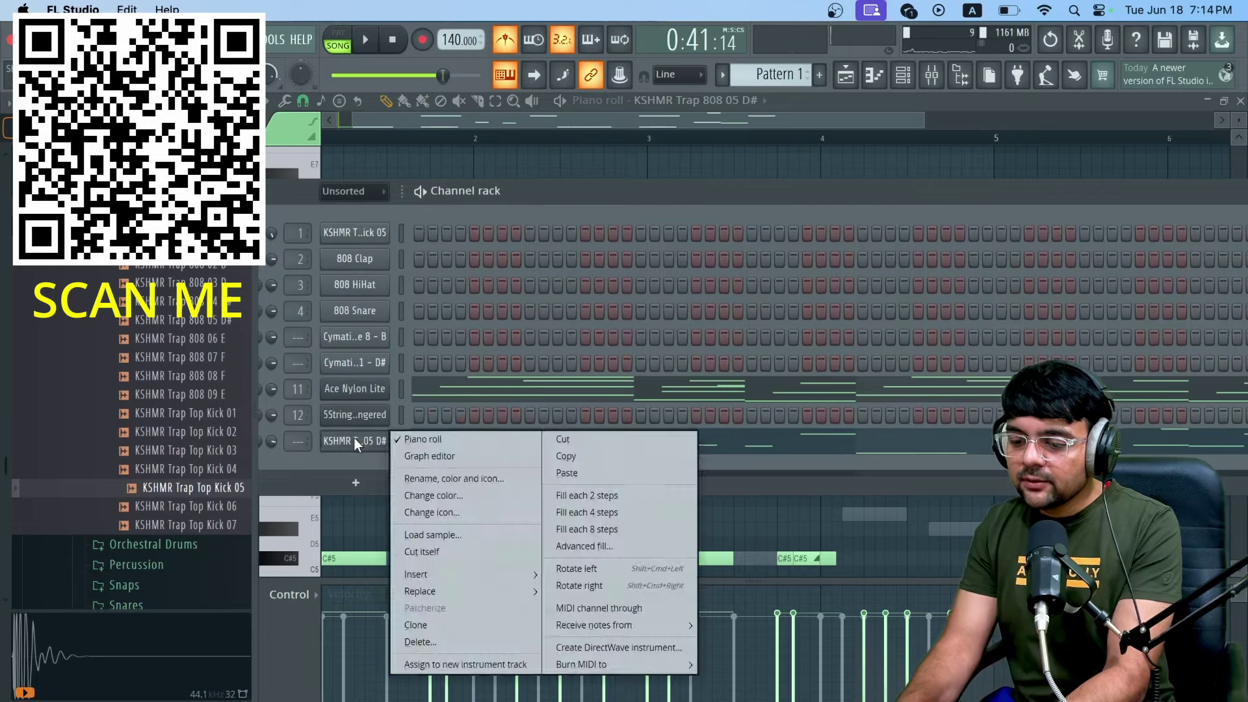
{"action": "left_click", "coordinate": [566, 440]}
{"action": "left_click", "coordinate": [845, 75]}
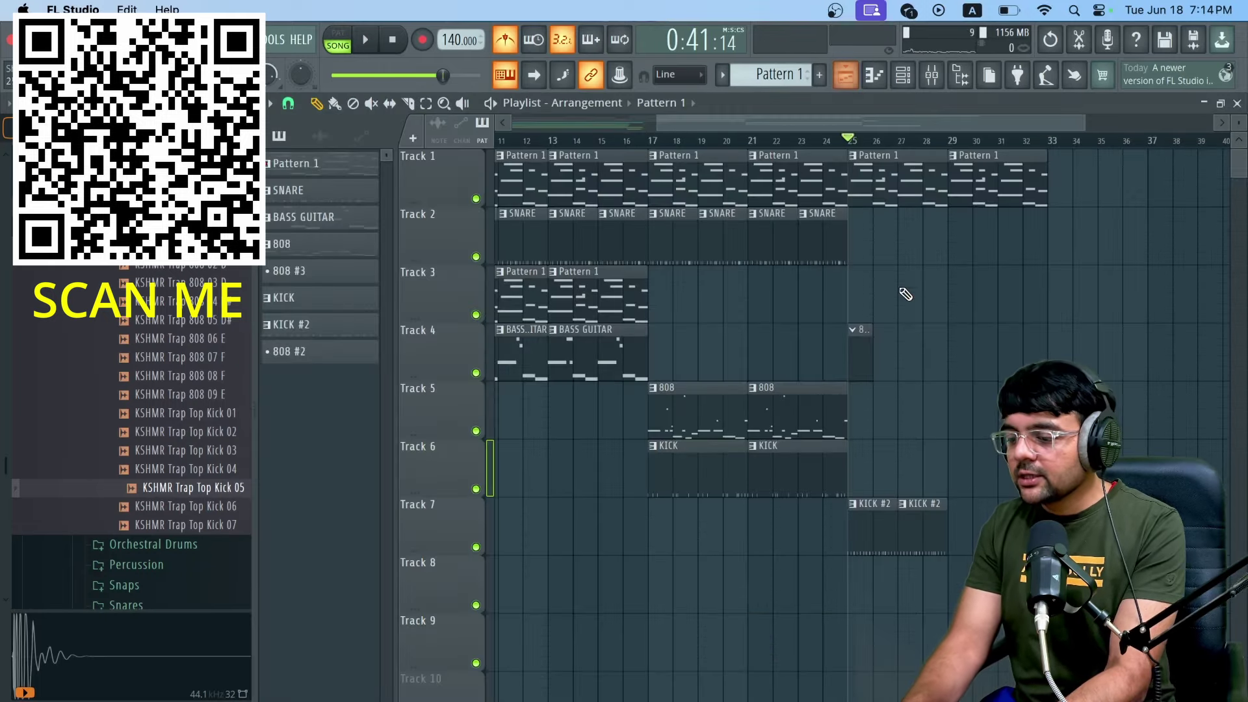
{"action": "left_click", "coordinate": [902, 75]}
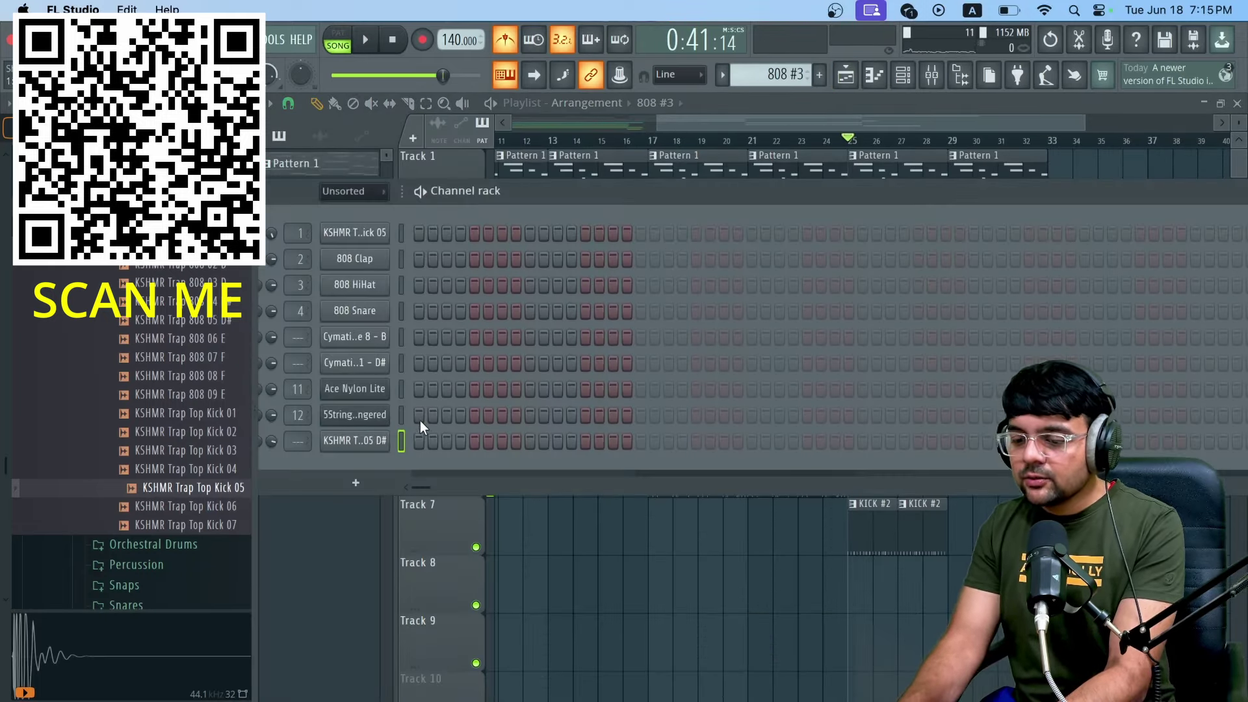
{"action": "right_click", "coordinate": [366, 447]}
{"action": "left_click", "coordinate": [584, 481]}
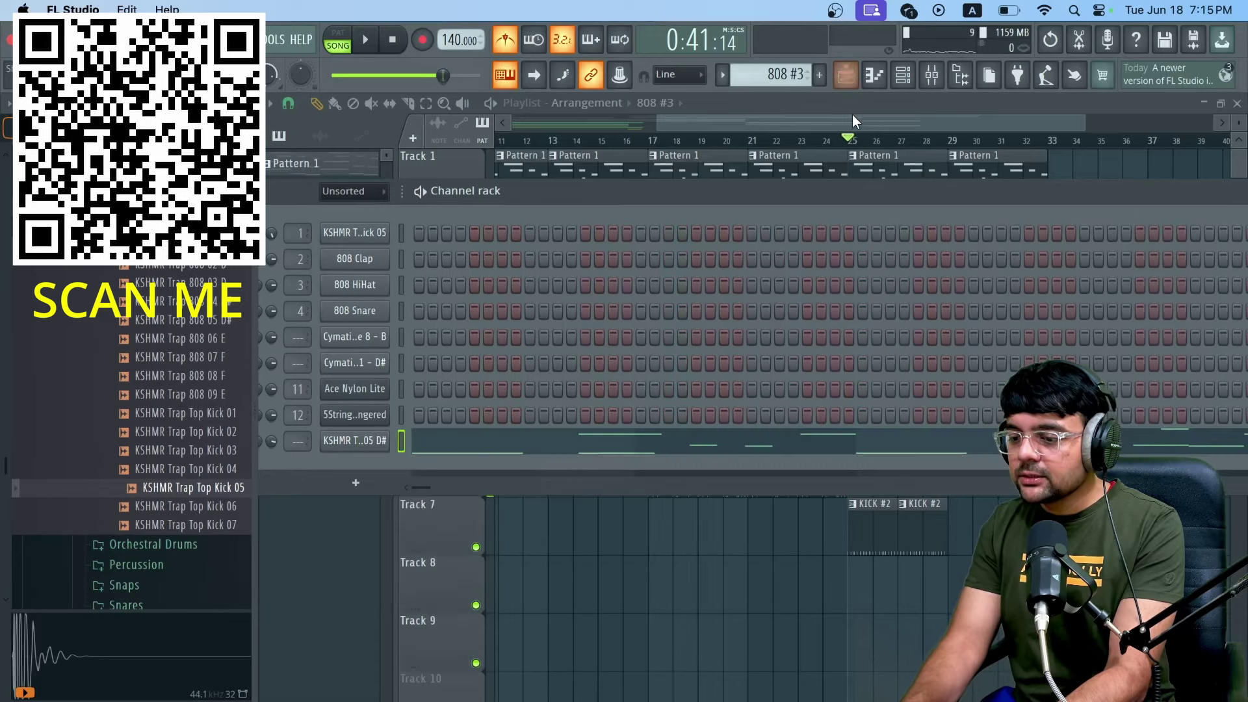
Step: Place 808 #3 at bars 25 and 29, extend KICK #2 to bar 41, and copy the bar 9–16 clips to bar 33
{"action": "left_click", "coordinate": [852, 116]}
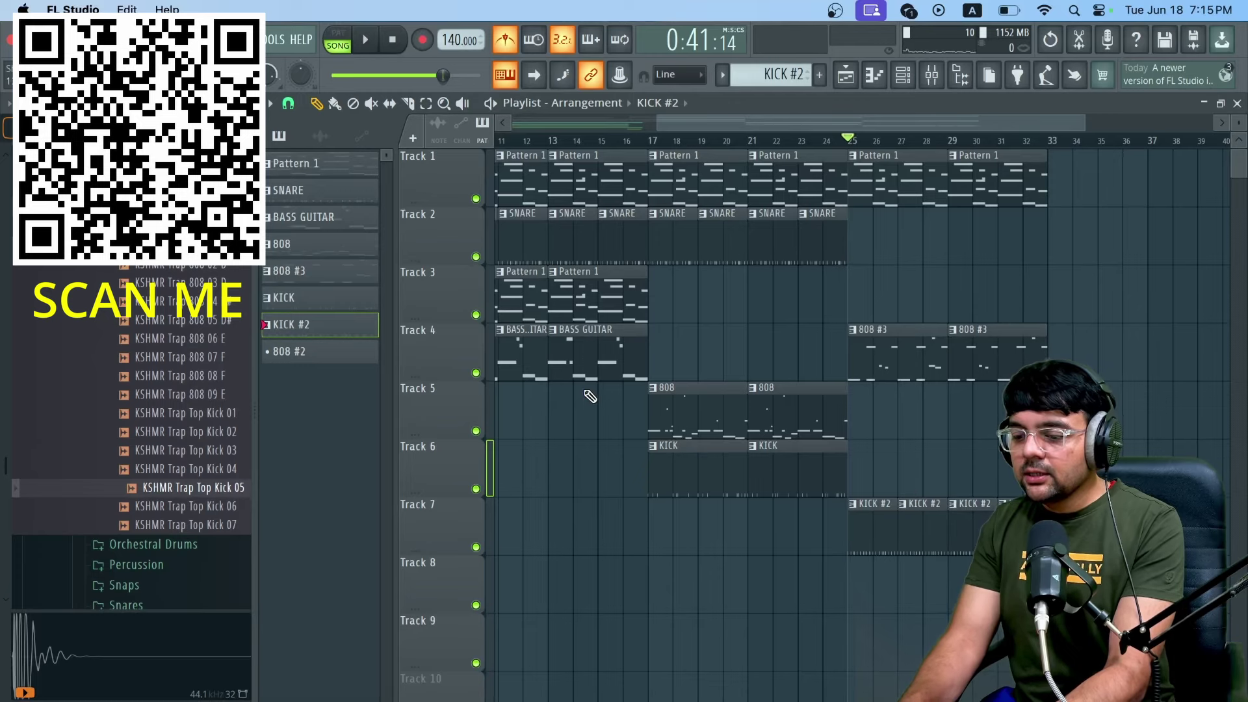
{"action": "left_click_drag", "start_coordinate": [637, 403], "coordinate": [1172, 188]}
{"action": "left_click_drag", "start_coordinate": [918, 120], "coordinate": [544, 132]}
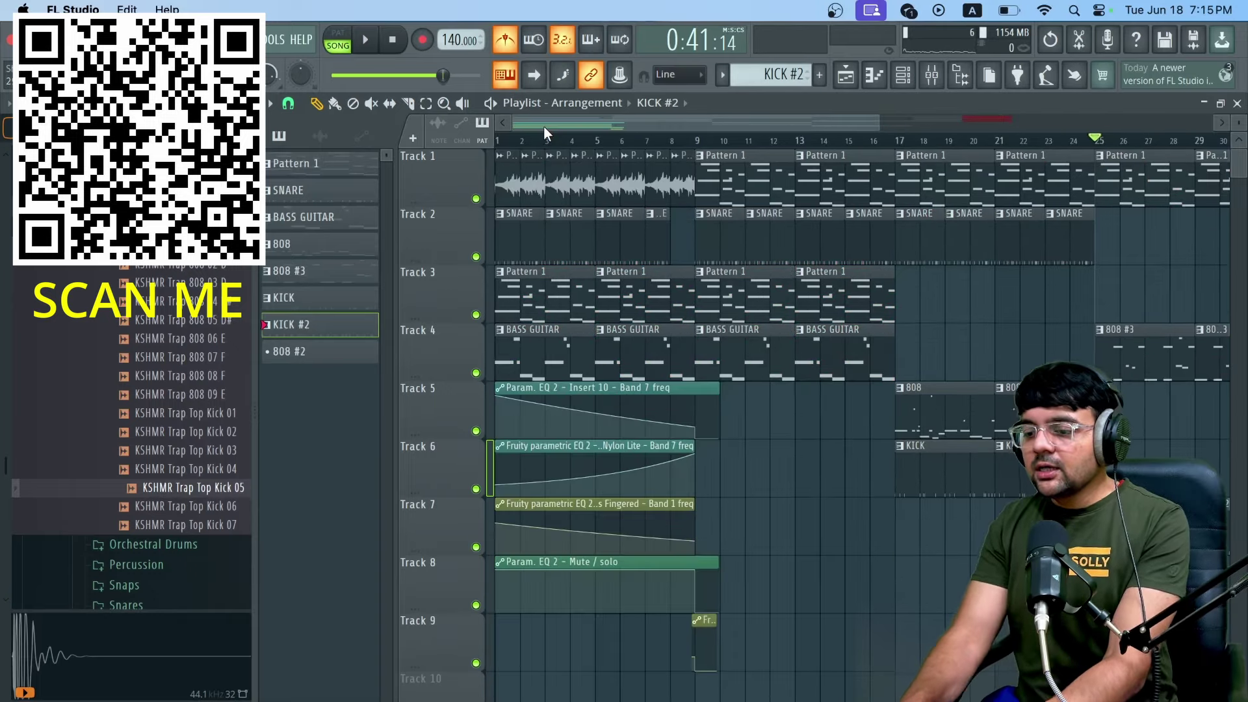
Step: Play the arrangement from the start through the copied section, checking the KICK #2 steps in the Channel rack
{"action": "left_click_drag", "start_coordinate": [876, 124], "coordinate": [981, 124]}
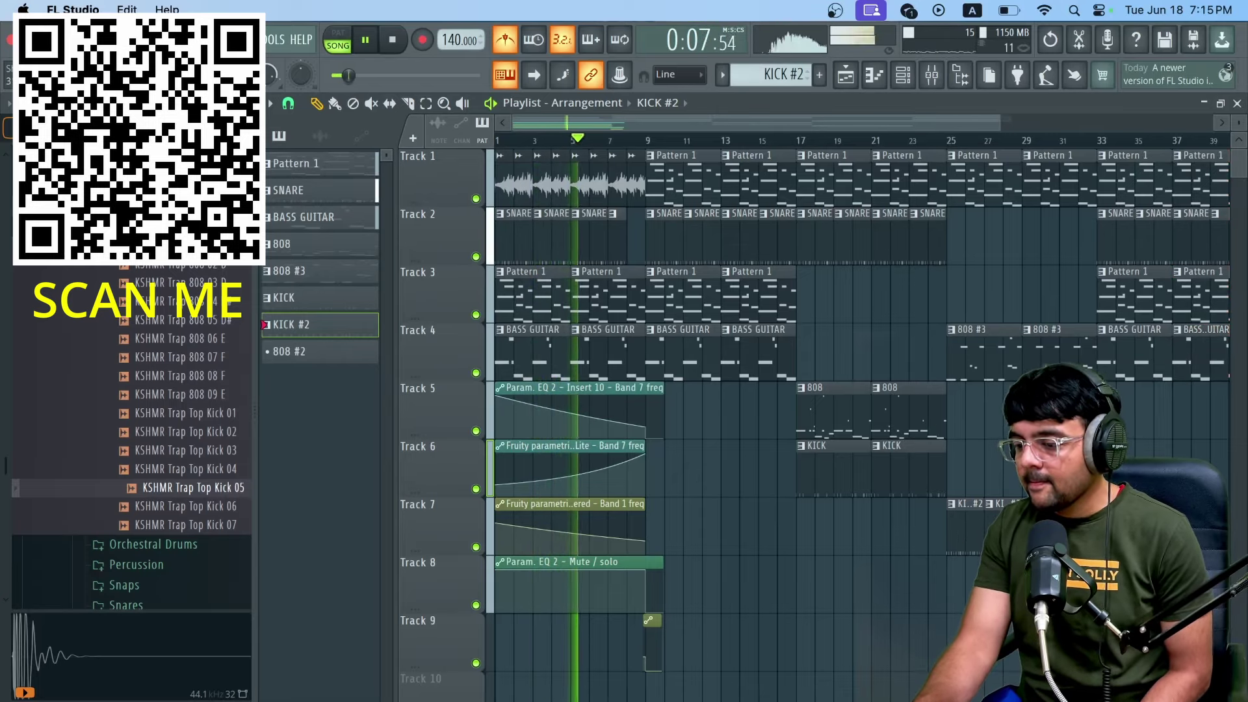
{"action": "scroll", "coordinate": [954, 537], "scroll_direction": "right", "scroll_amount": 5}
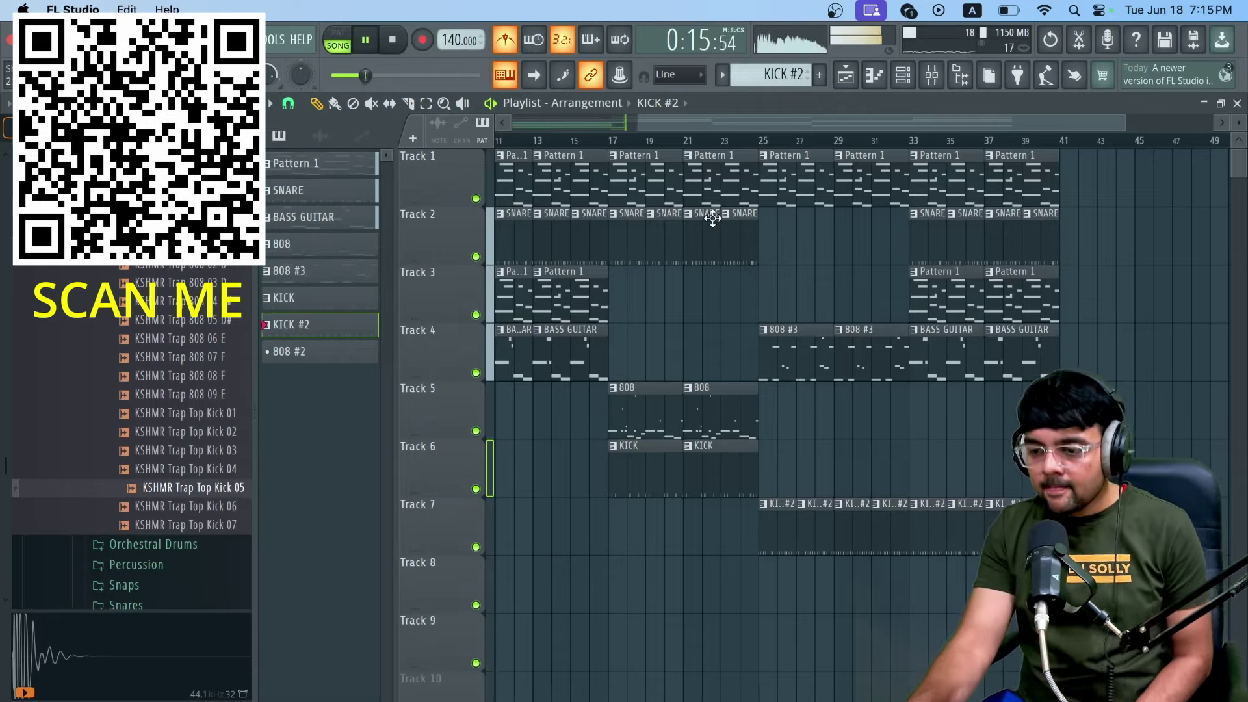
{"action": "left_click_drag", "start_coordinate": [638, 122], "coordinate": [408, 152]}
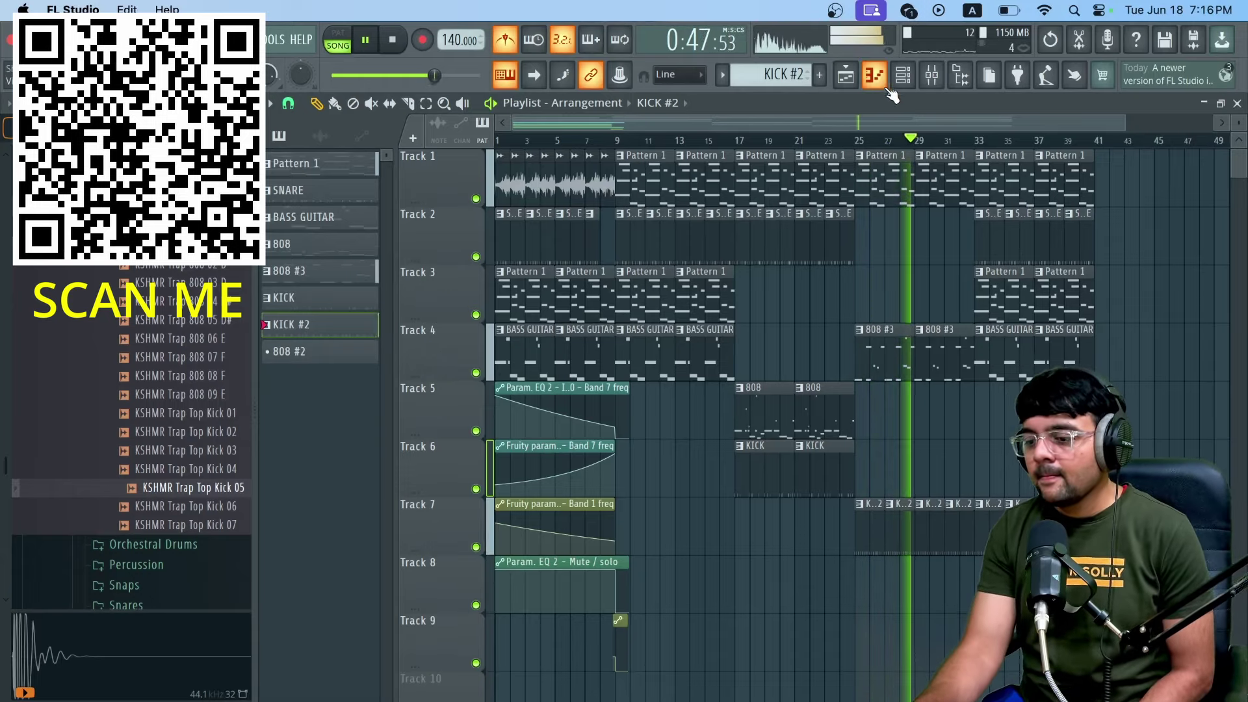
{"action": "left_click", "coordinate": [902, 77]}
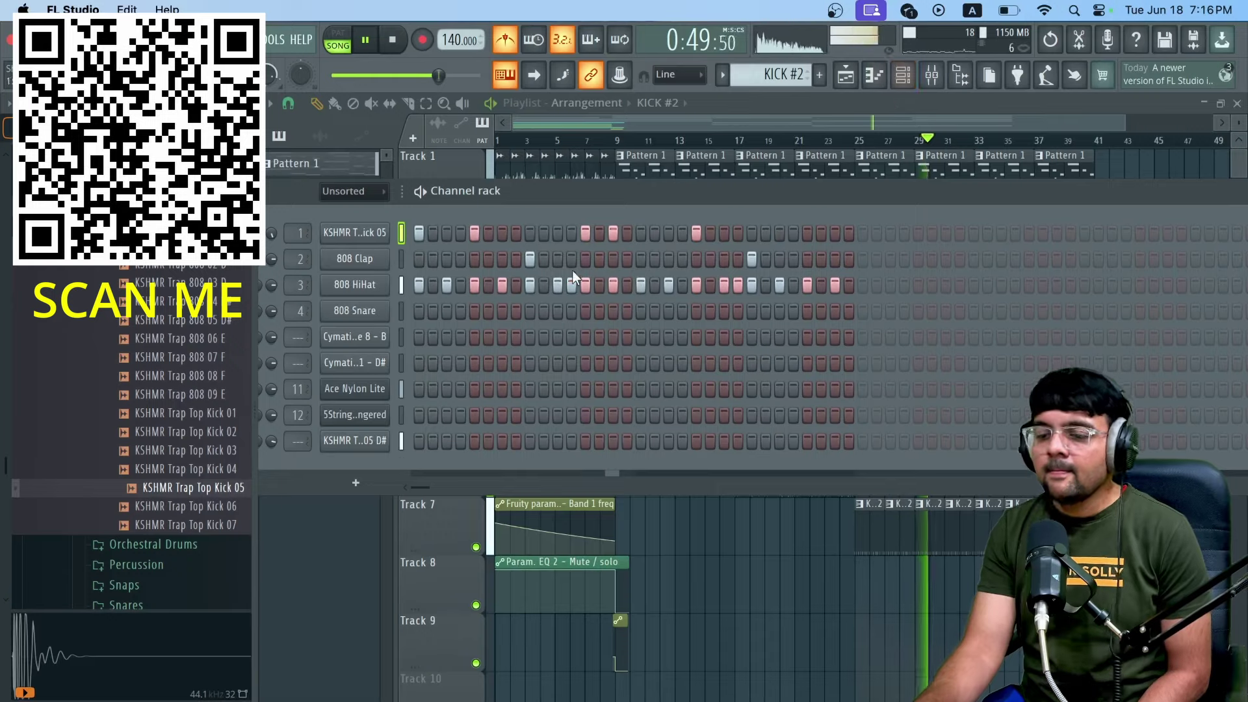
{"action": "key", "text": "F6"}
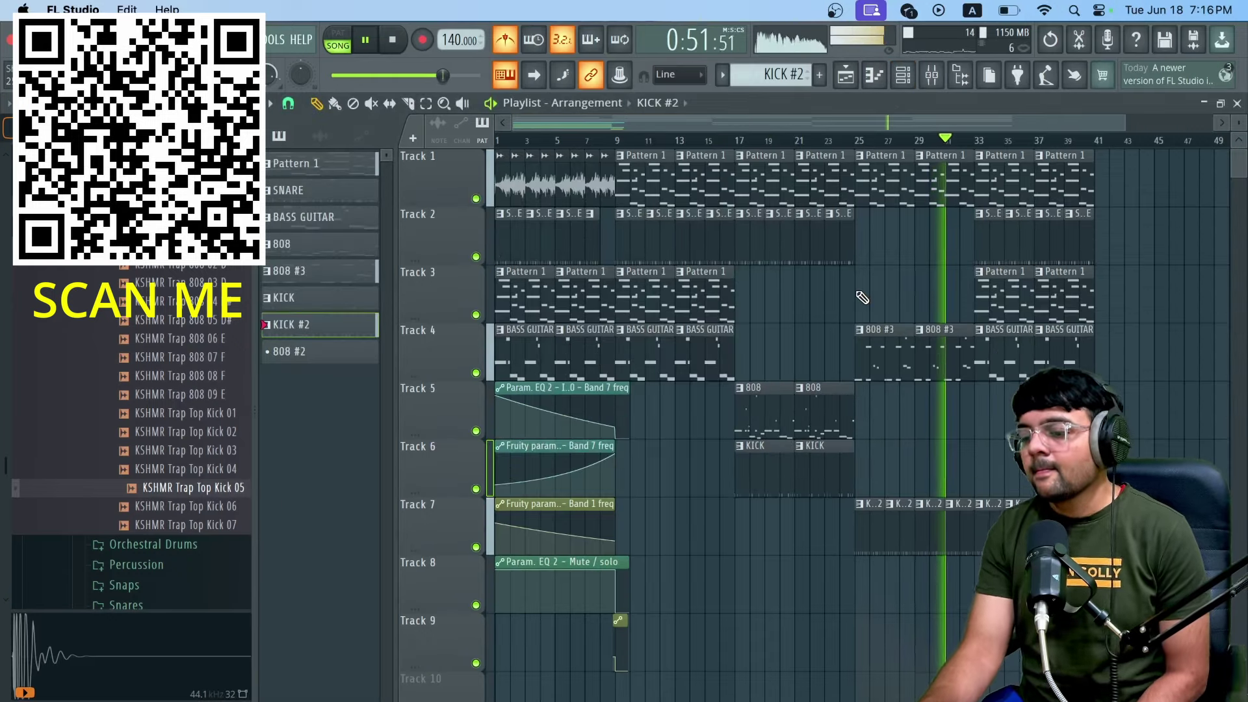
{"action": "scroll", "coordinate": [858, 293], "scroll_direction": "right", "scroll_amount": 4}
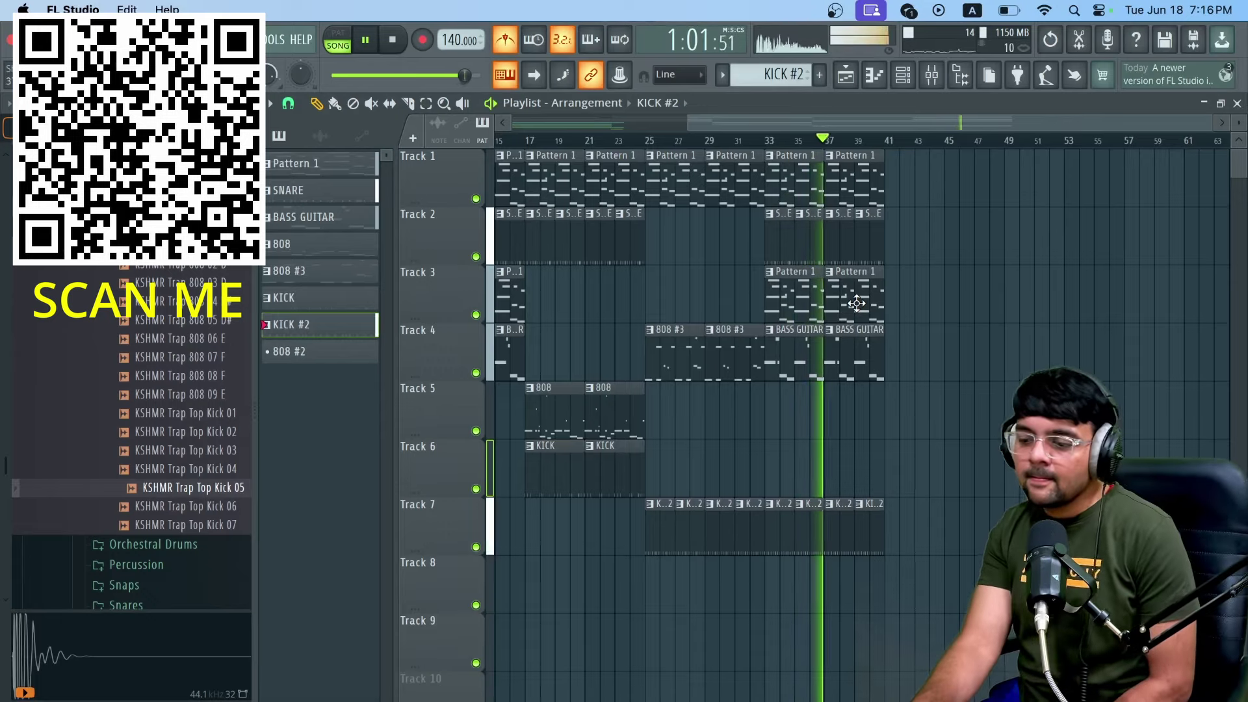
Step: Add 808 #3 clips on Track 4 and Pattern 1 clips on Track 1 at bars 41 and 45
{"action": "left_click", "coordinate": [759, 364]}
{"action": "left_click", "coordinate": [901, 367]}
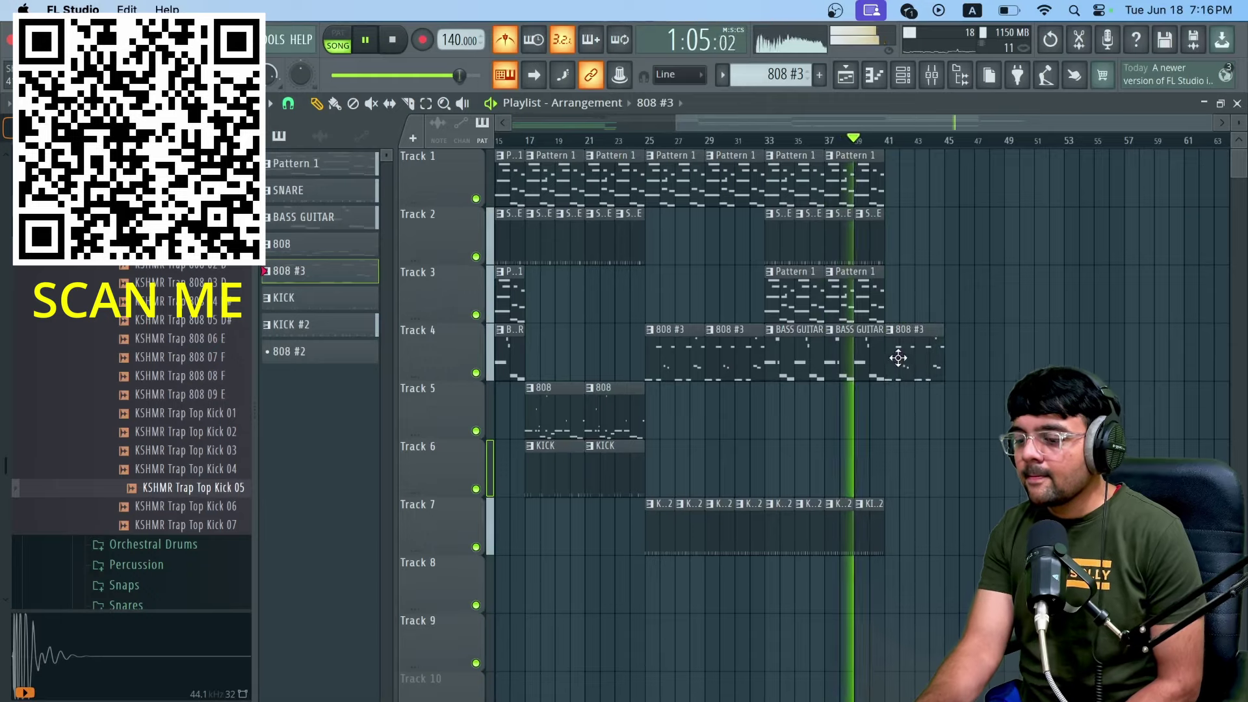
{"action": "left_click", "coordinate": [868, 179]}
{"action": "left_click", "coordinate": [889, 184]}
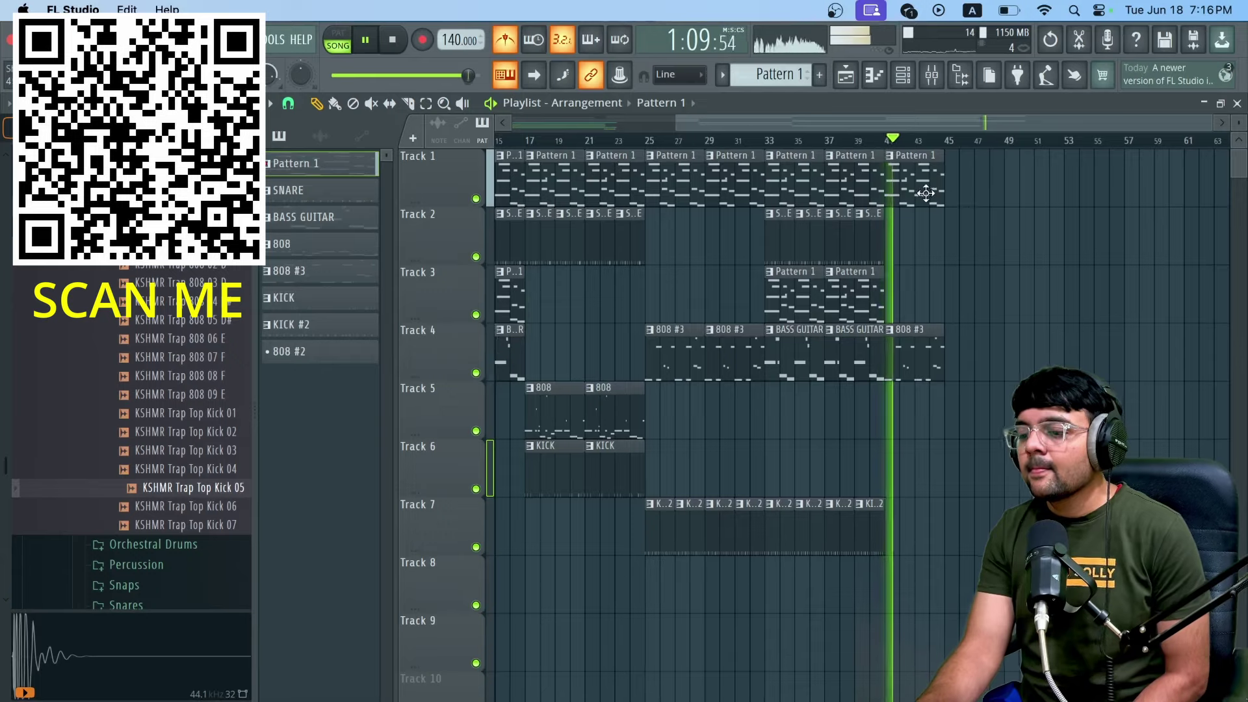
{"action": "left_click", "coordinate": [955, 195]}
{"action": "left_click", "coordinate": [903, 354]}
{"action": "left_click", "coordinate": [949, 354]}
Step: Extend the last Pattern 1 clip on Track 1 to bar 53 and stop playback
{"action": "scroll", "coordinate": [533, 316], "scroll_direction": "left", "scroll_amount": 5}
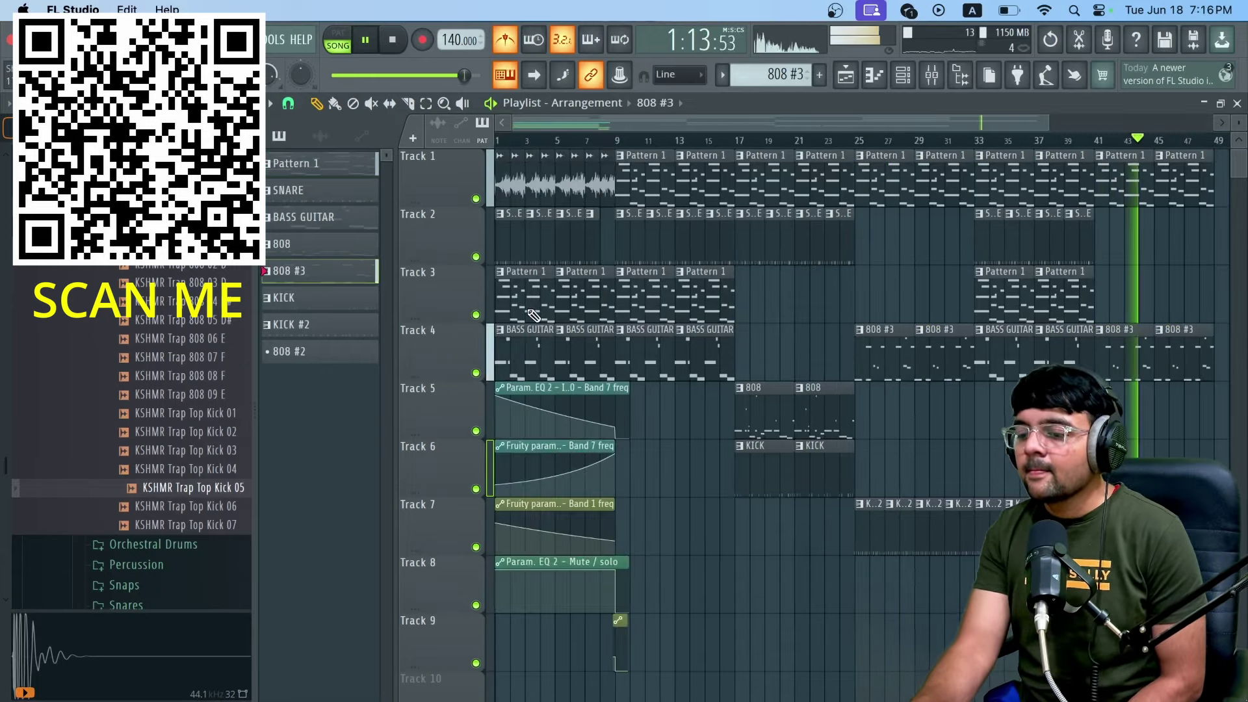
{"action": "scroll", "coordinate": [780, 210], "scroll_direction": "right", "scroll_amount": 4}
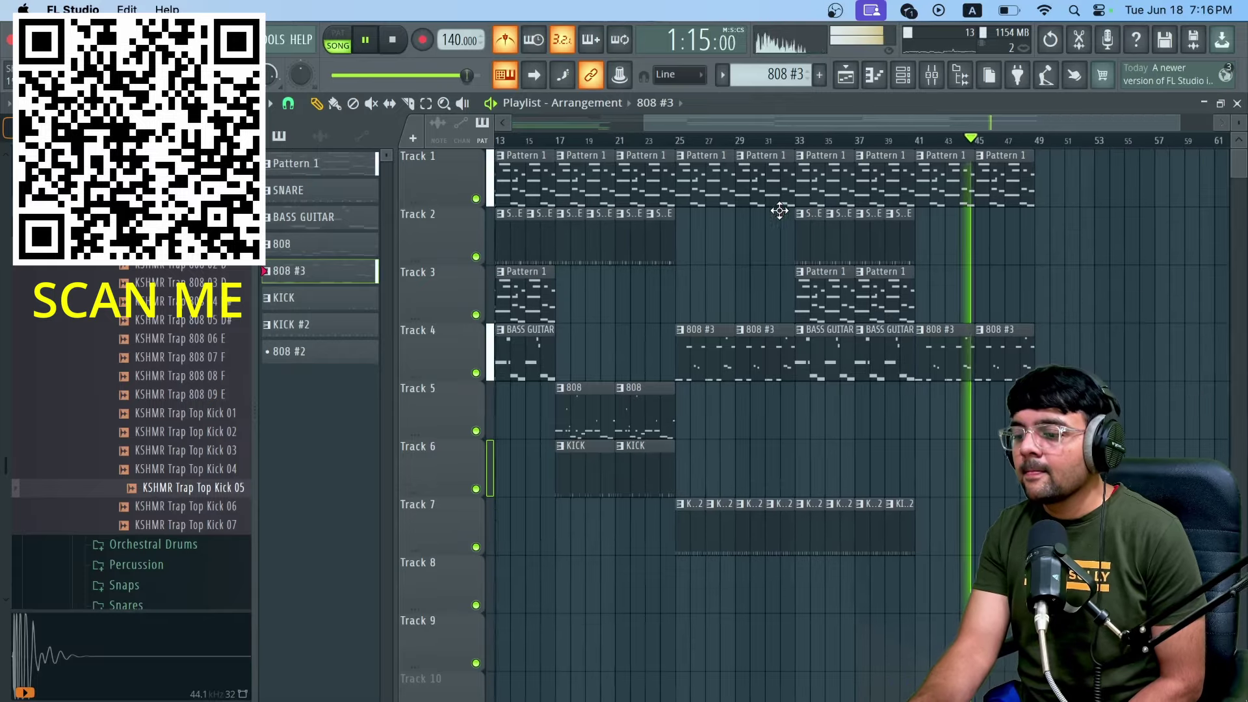
{"action": "left_click", "coordinate": [895, 294]}
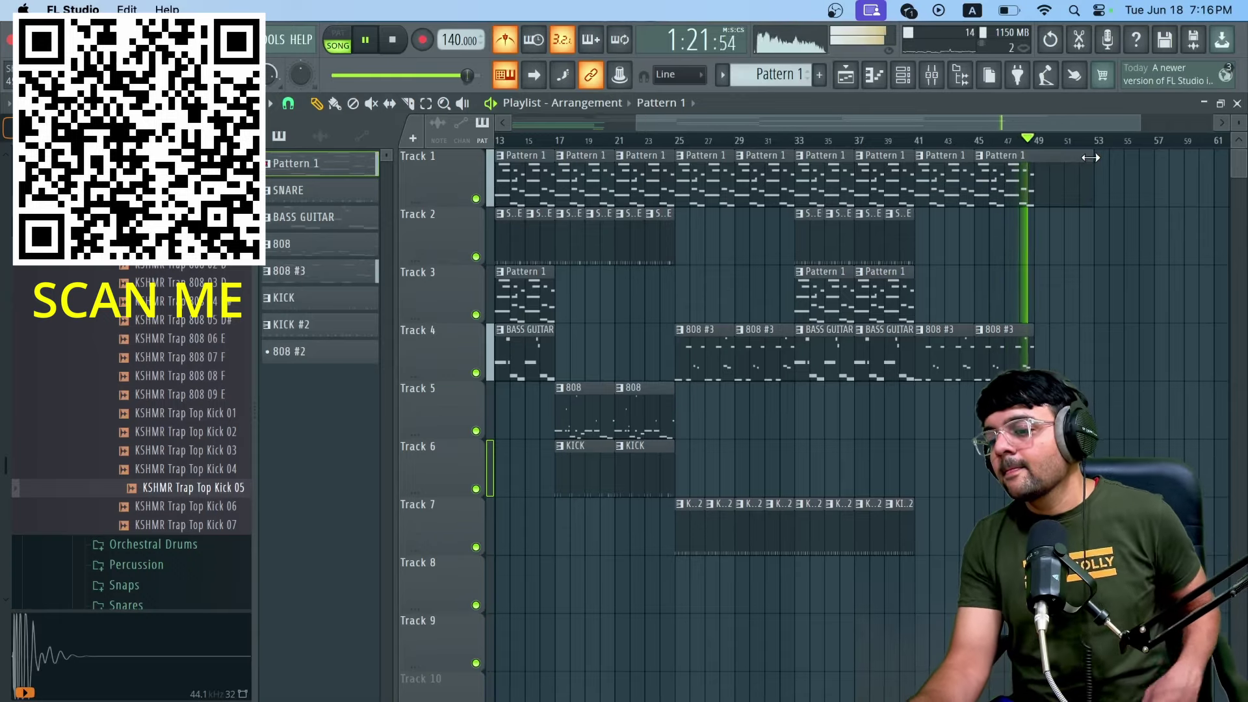
{"action": "key", "text": "space"}
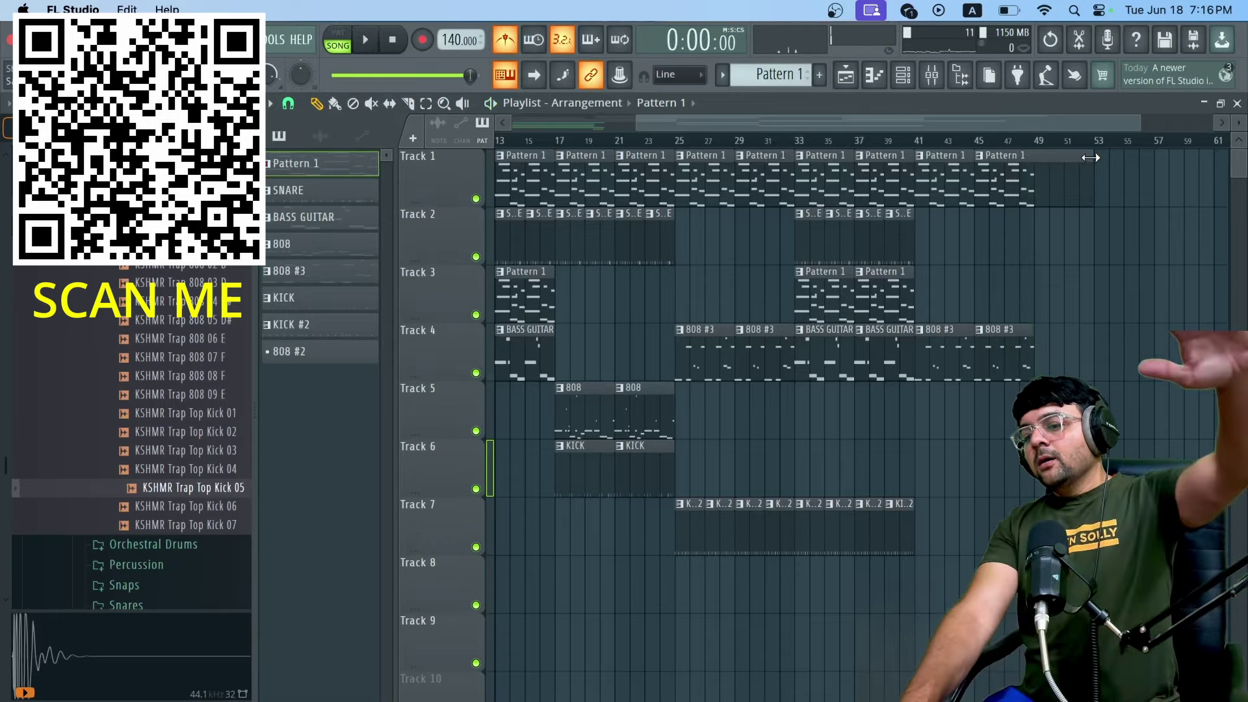